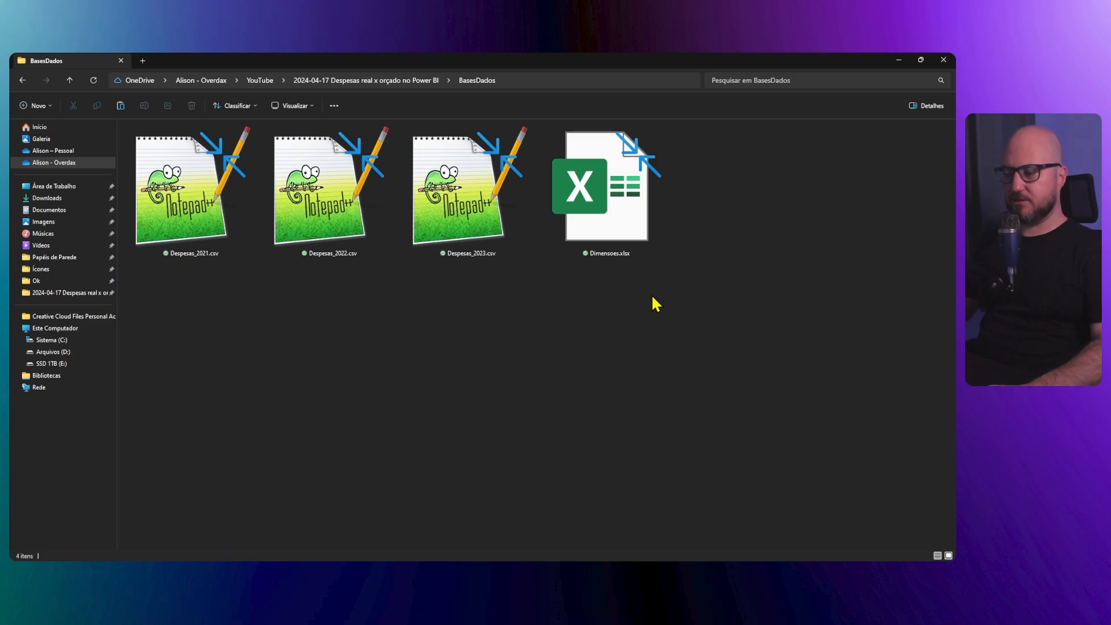
- Copy the full path of the BasesDados folder that holds the expense CSV files and Dimensoes.xlsx in File Explorer
{"action": "left_click", "coordinate": [512, 573]}
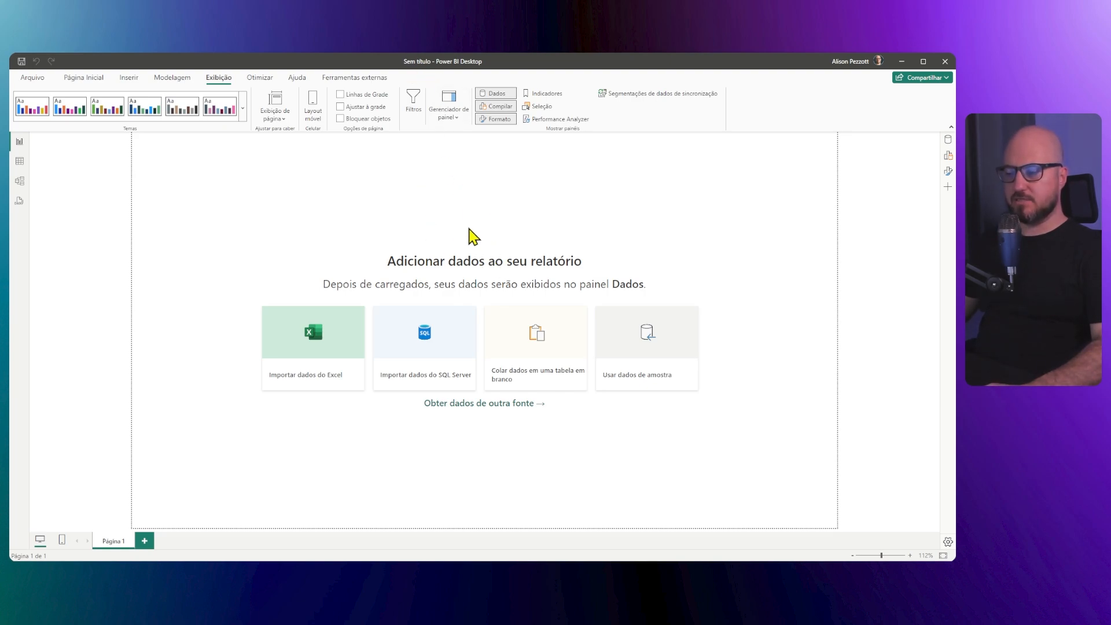
{"action": "left_click", "coordinate": [481, 573]}
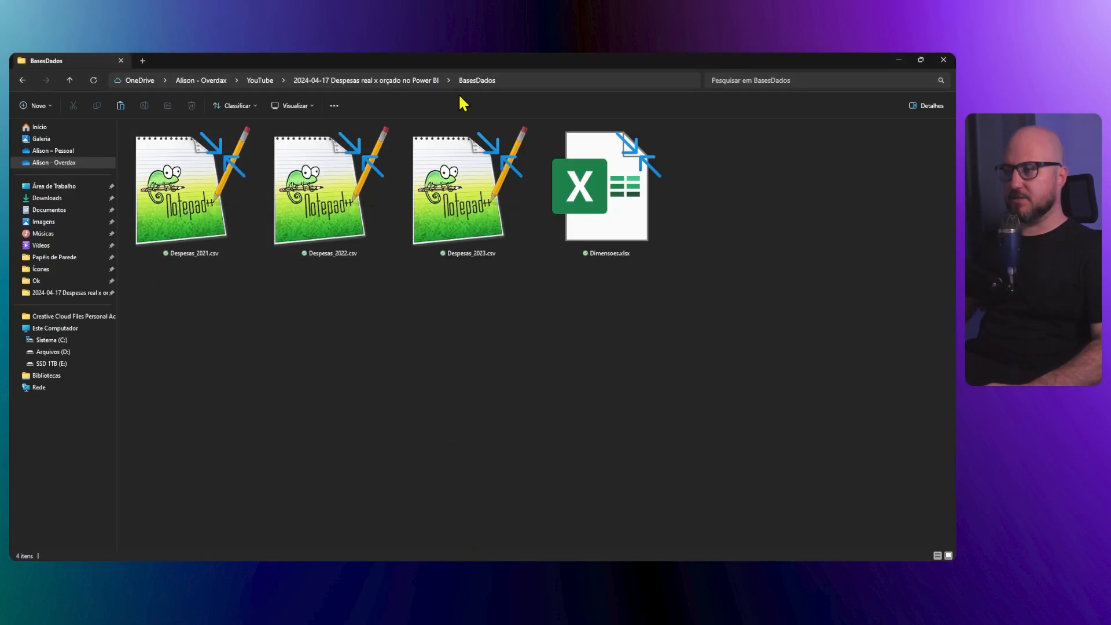
{"action": "left_click", "coordinate": [526, 84]}
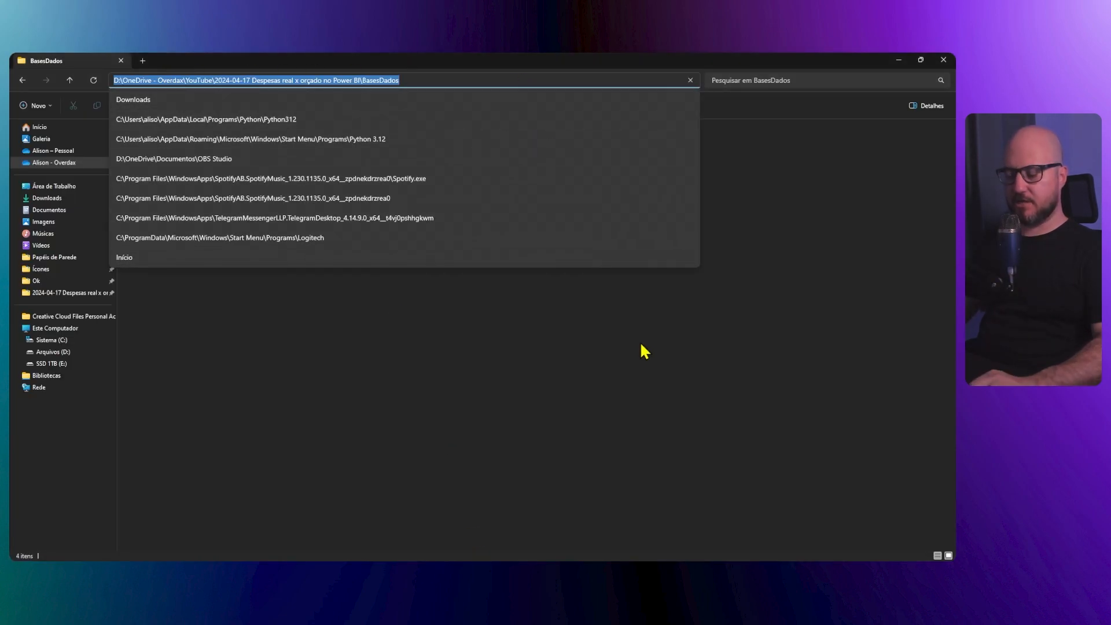
{"action": "left_click", "coordinate": [588, 324]}
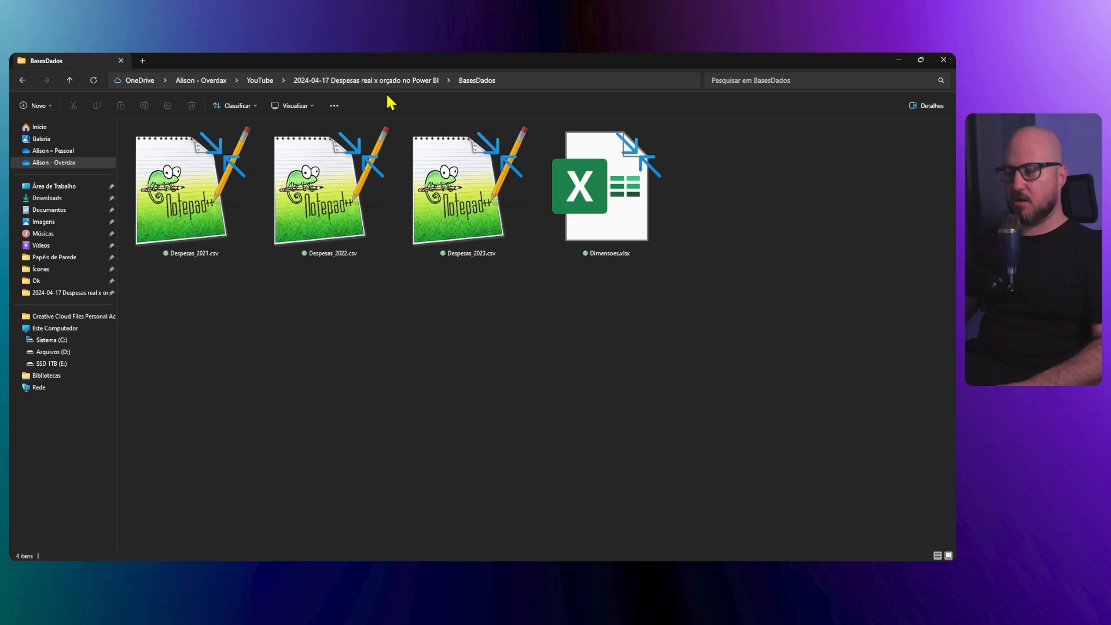
{"action": "left_click", "coordinate": [510, 80]}
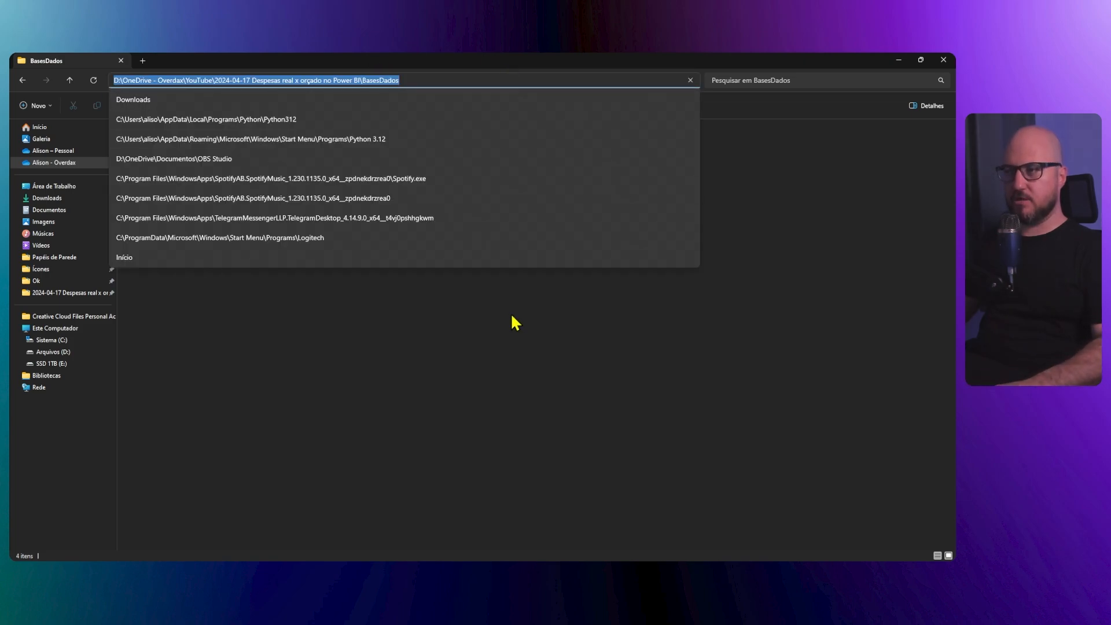
{"action": "left_click", "coordinate": [523, 324]}
- Switch to Power BI Desktop, open the Power Query Editor and maximize its window
{"action": "left_click", "coordinate": [529, 559]}
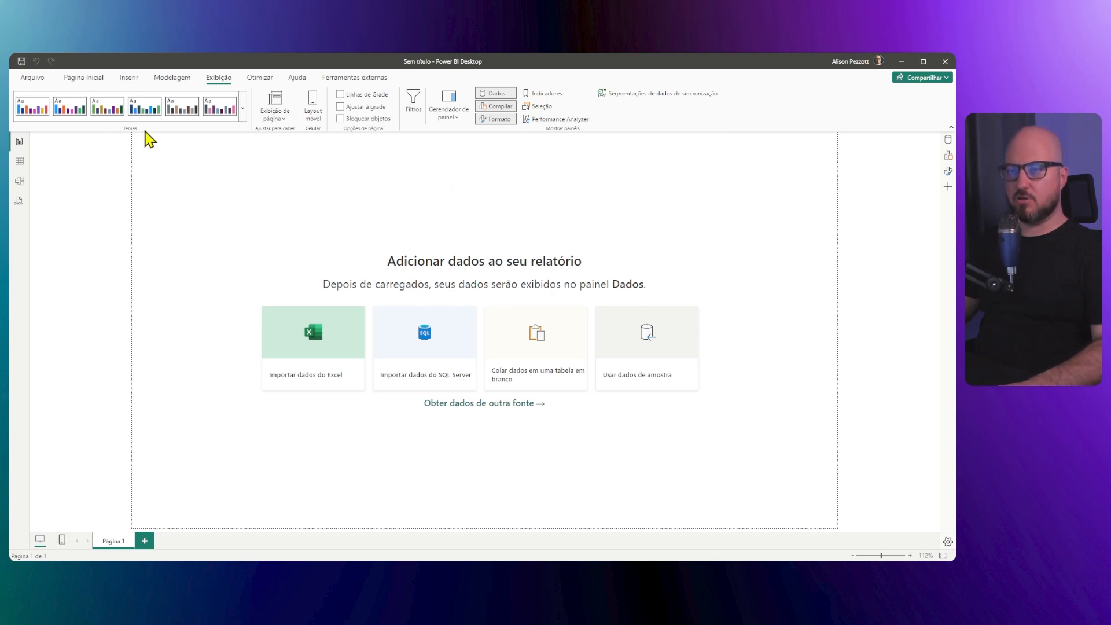
{"action": "left_click", "coordinate": [102, 81]}
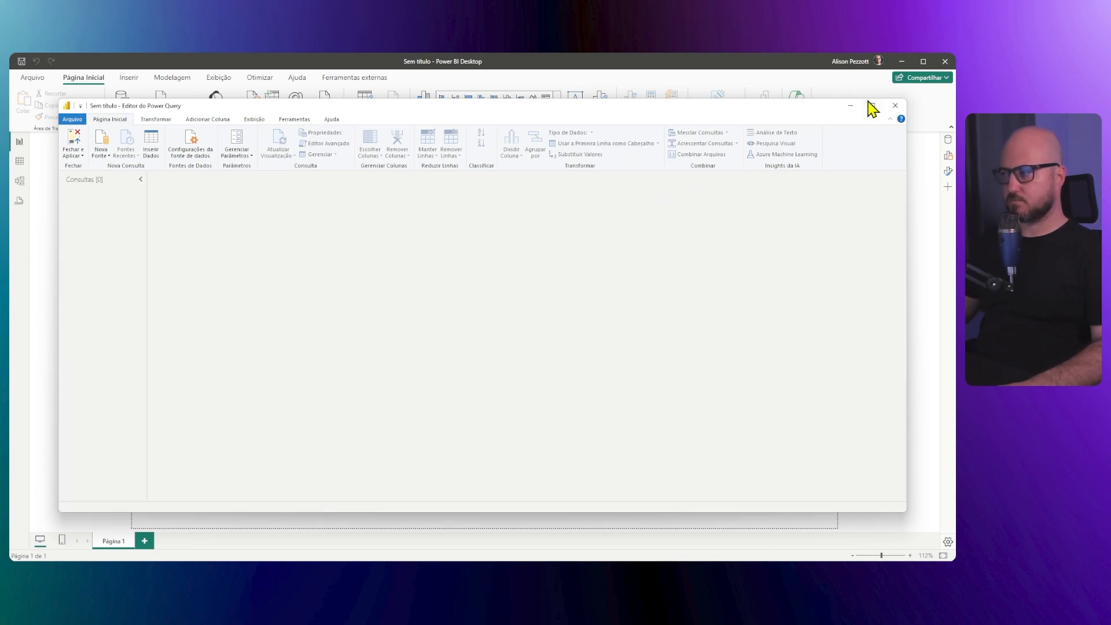
{"action": "left_click", "coordinate": [875, 108]}
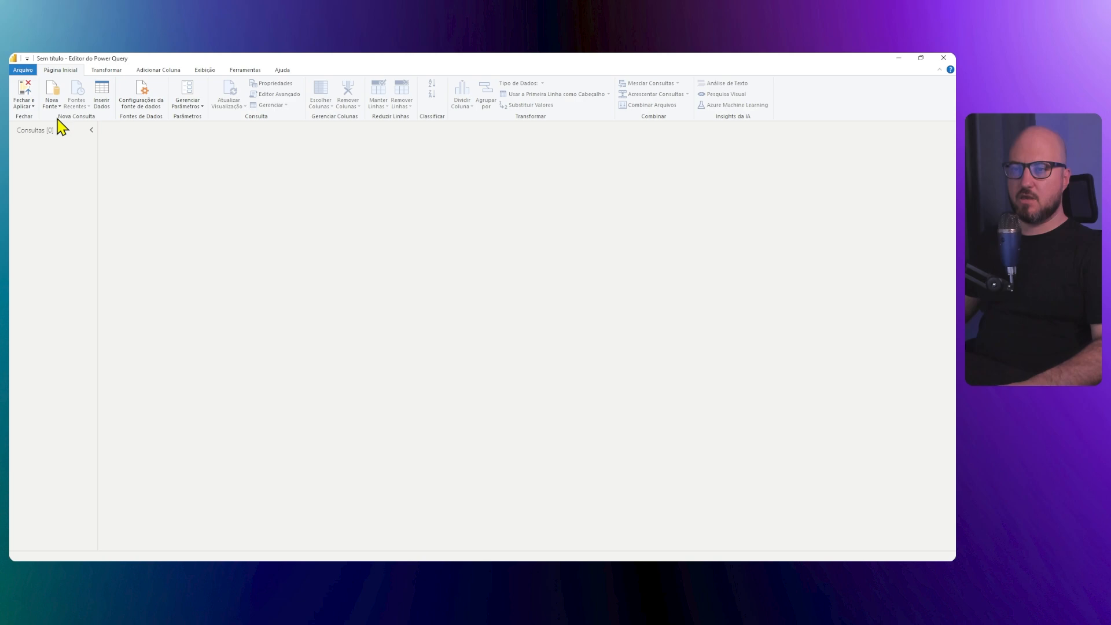
- Create a parameter named Endereco of type Texto with the copied BasesDados folder path as its current value
{"action": "left_click", "coordinate": [187, 106]}
{"action": "left_click", "coordinate": [210, 140]}
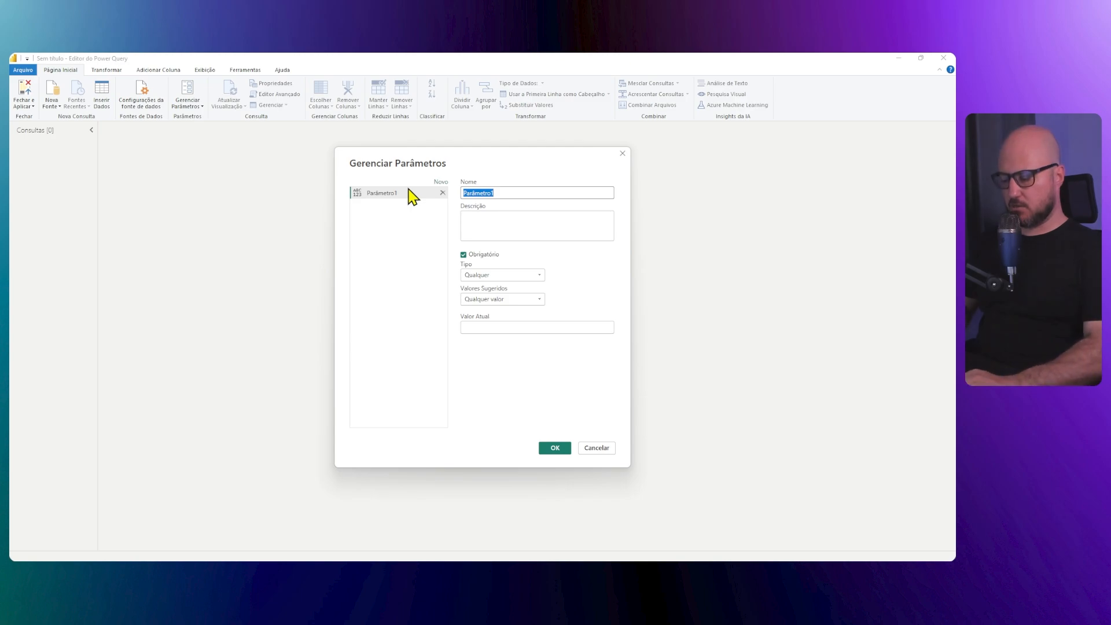
{"action": "type", "text": "L"}
{"action": "type", "text": "nderte"}
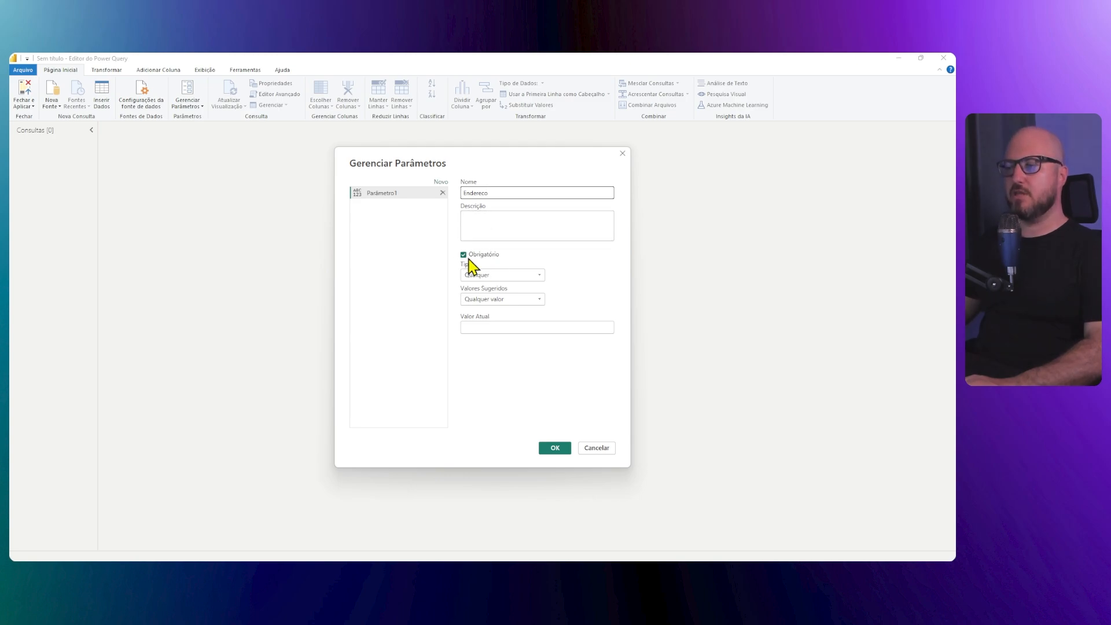
{"action": "left_click", "coordinate": [486, 277]}
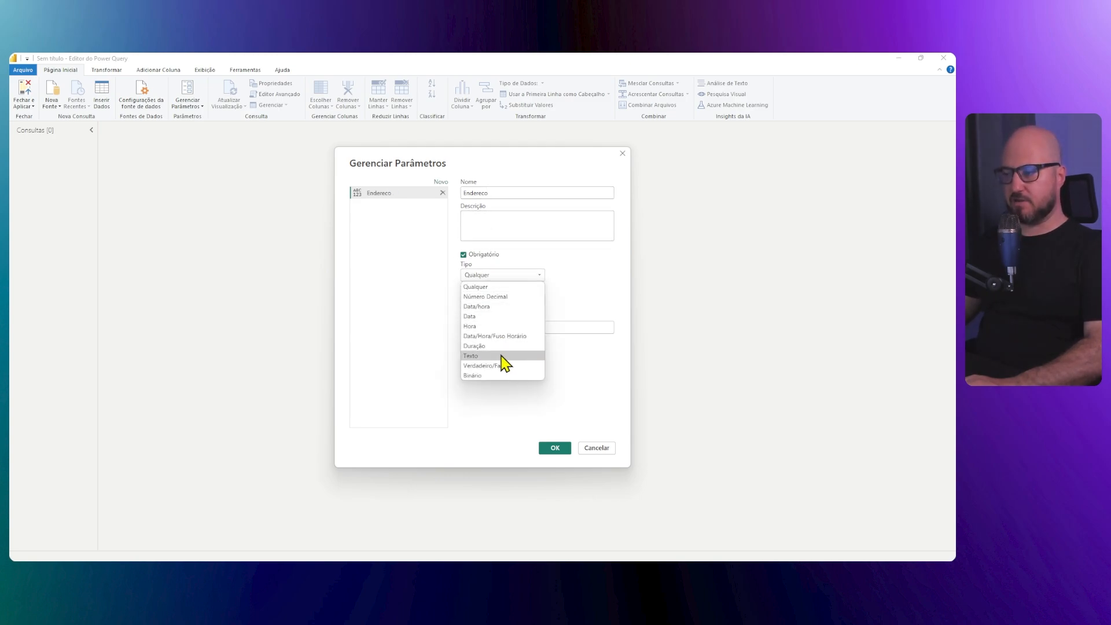
{"action": "left_click", "coordinate": [503, 359]}
{"action": "left_click", "coordinate": [511, 327]}
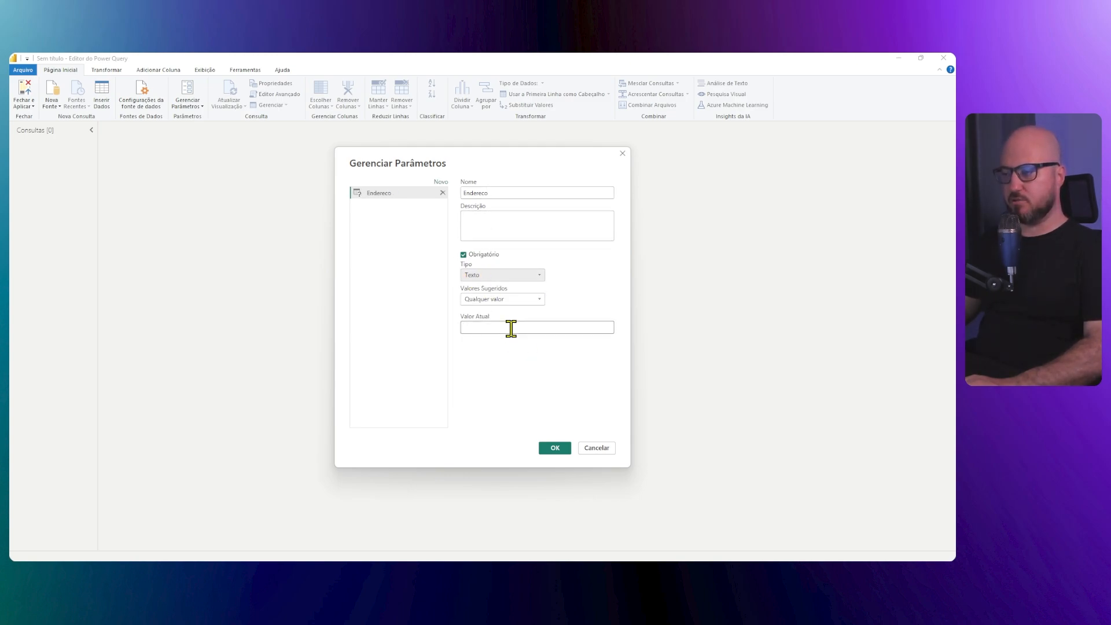
{"action": "key", "text": "ctrl+v"}
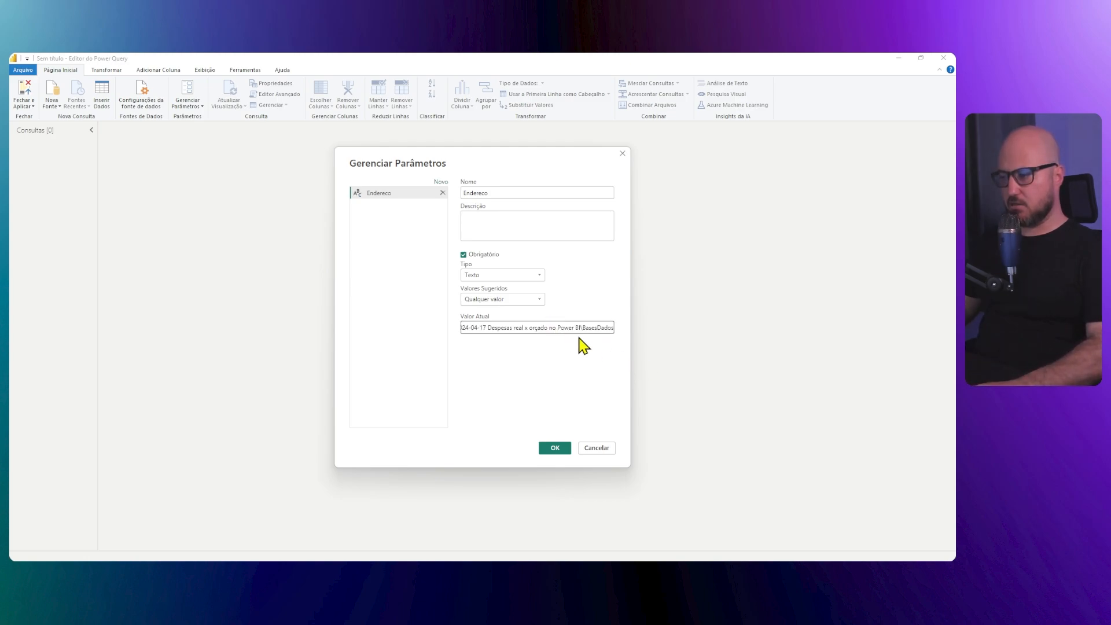
{"action": "left_click", "coordinate": [566, 449]}
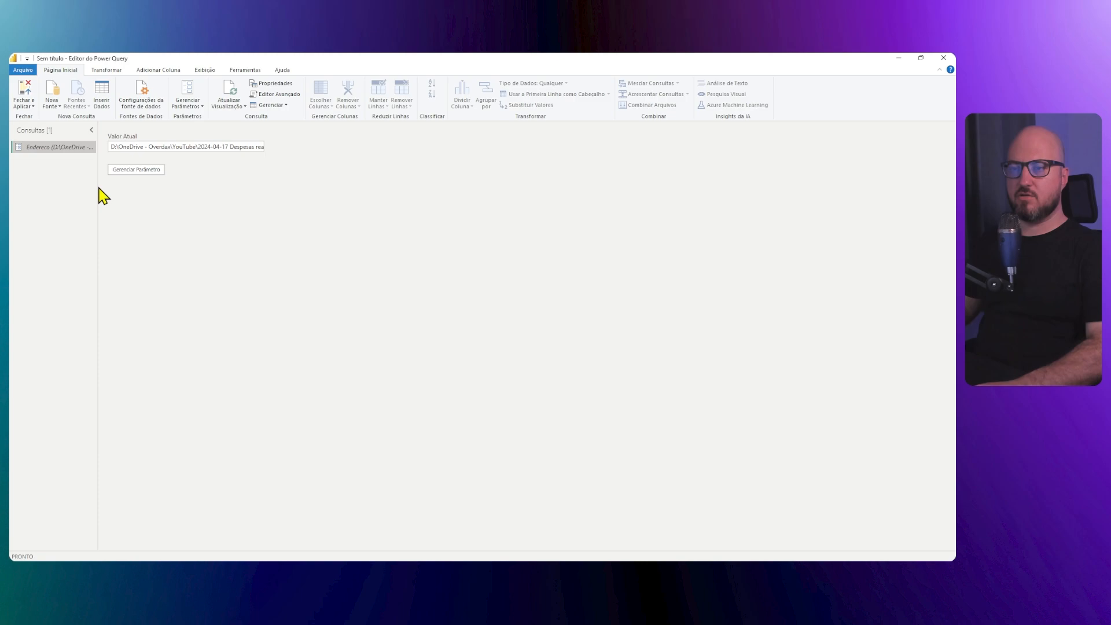
{"action": "left_click_drag", "start_coordinate": [98, 185], "coordinate": [105, 184]}
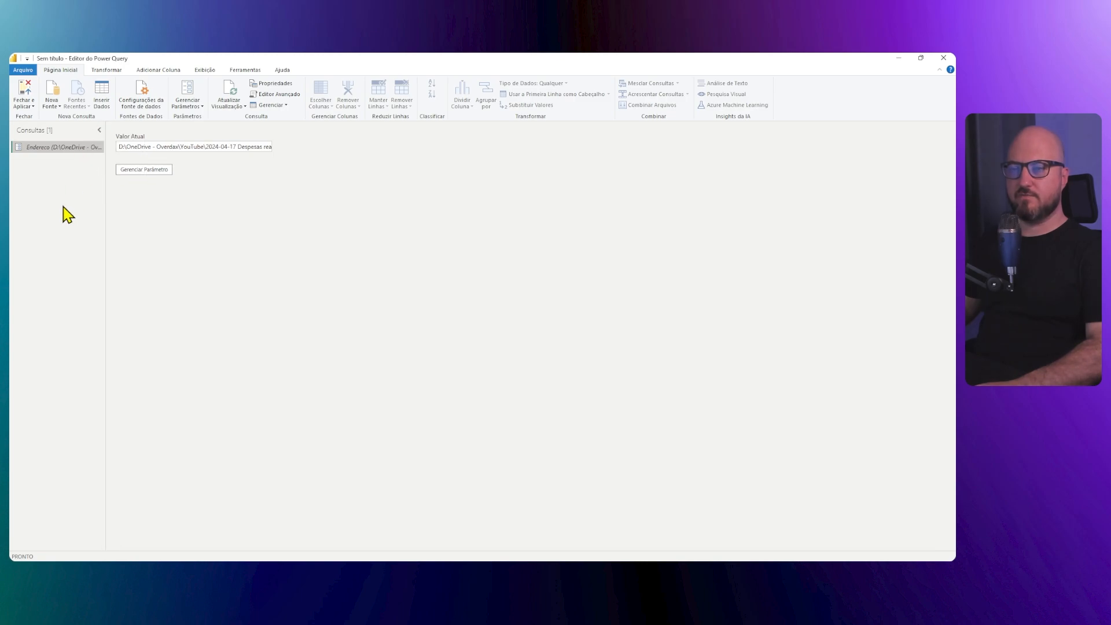
{"action": "right_click", "coordinate": [48, 171]}
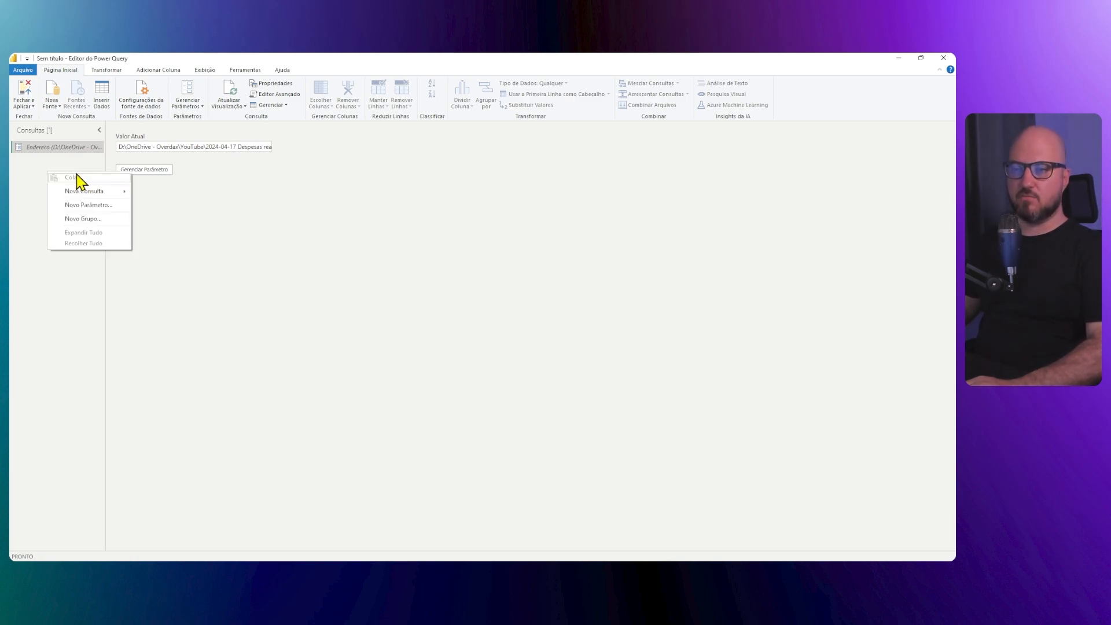
{"action": "mouse_move", "coordinate": [97, 191]}
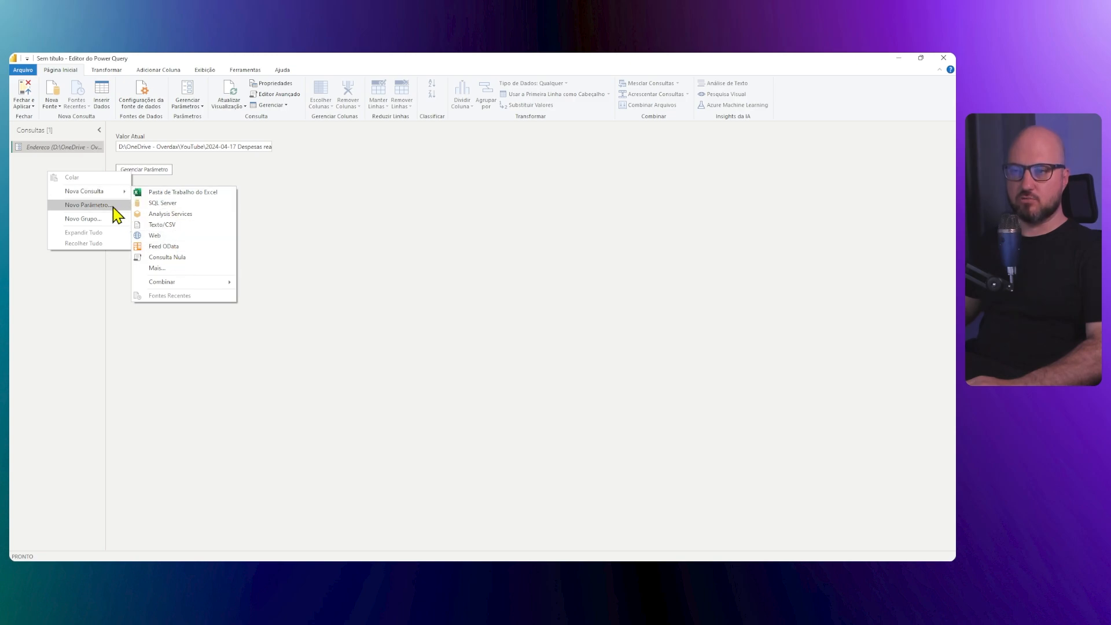
{"action": "left_click", "coordinate": [32, 179]}
- Create a blank query with the formula = Folder.Files(Endereco) to list the files in the folder
{"action": "left_click", "coordinate": [52, 109]}
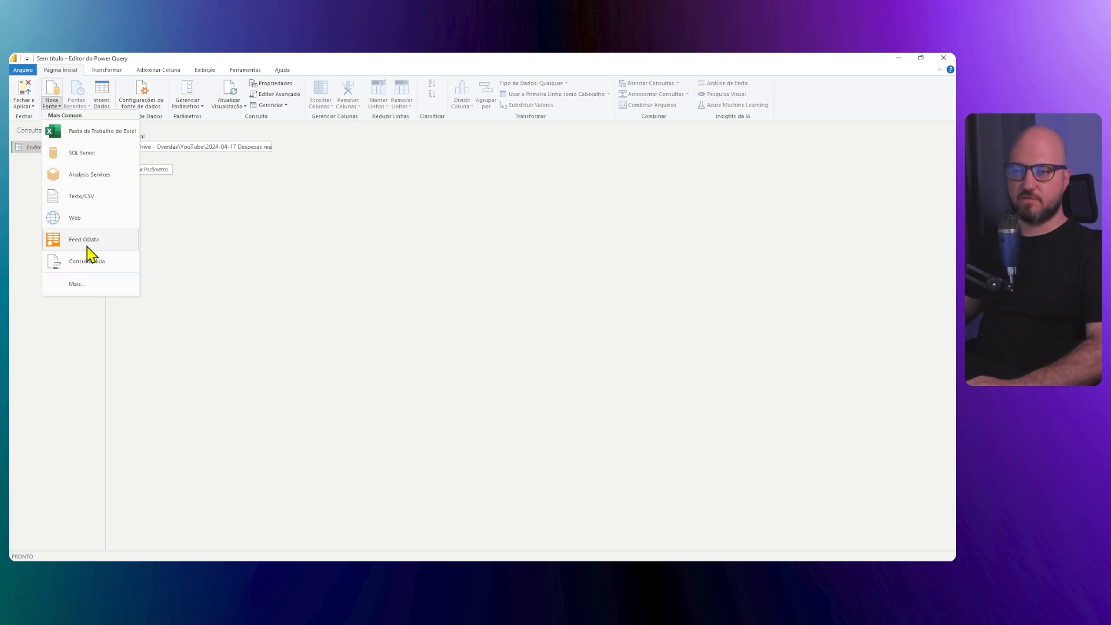
{"action": "left_click", "coordinate": [88, 264]}
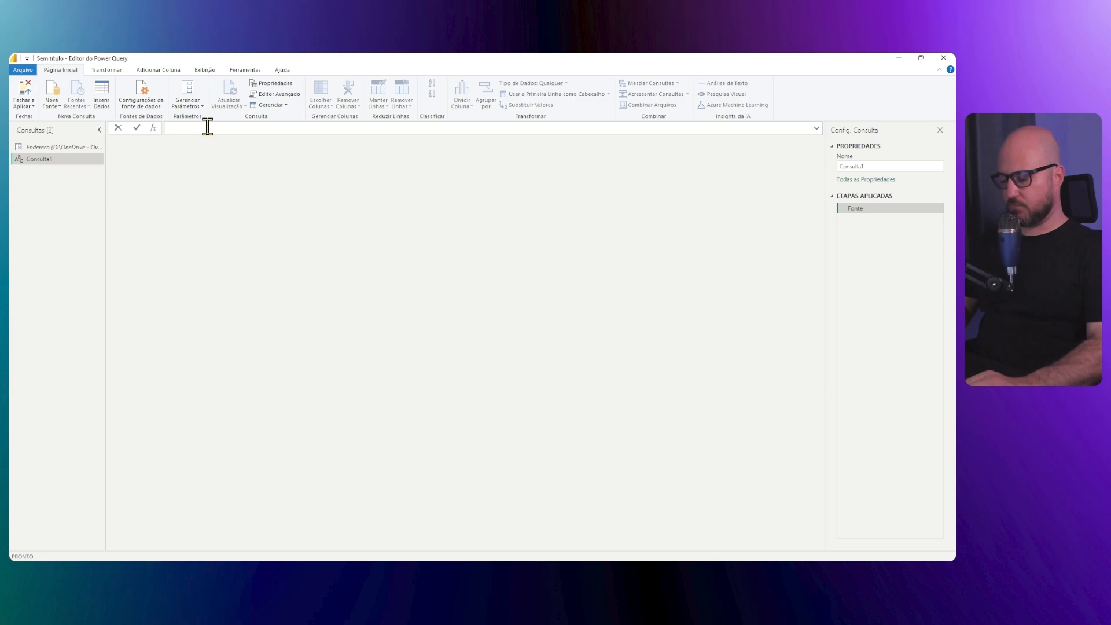
{"action": "key", "text": "ctrl+shift+equal"}
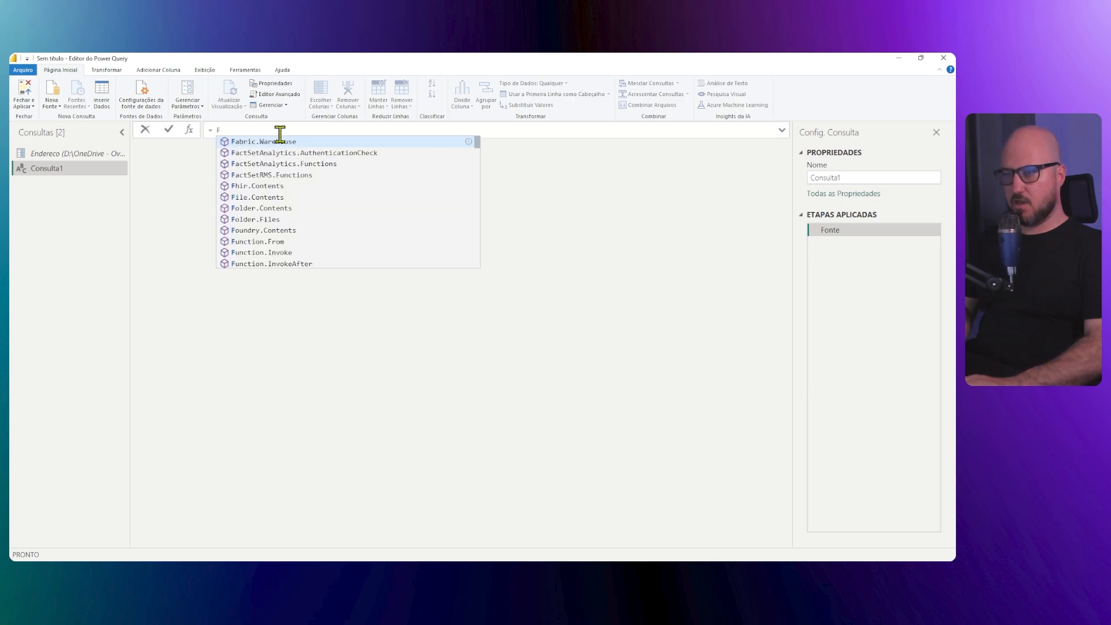
{"action": "key", "text": "BackSpace"}
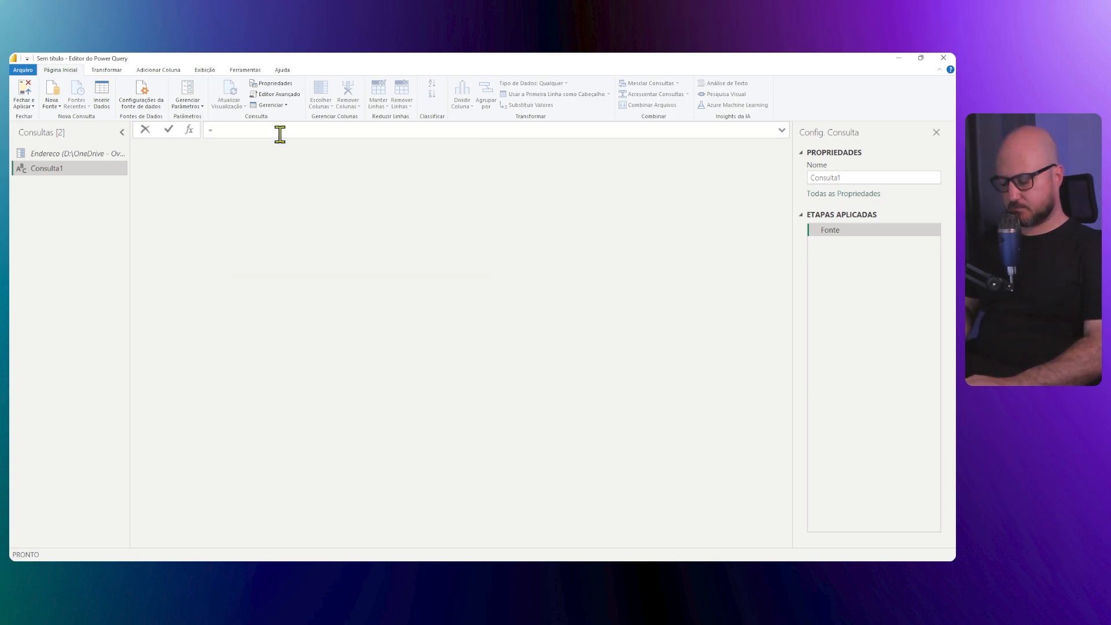
{"action": "type", "text": "Fol"}
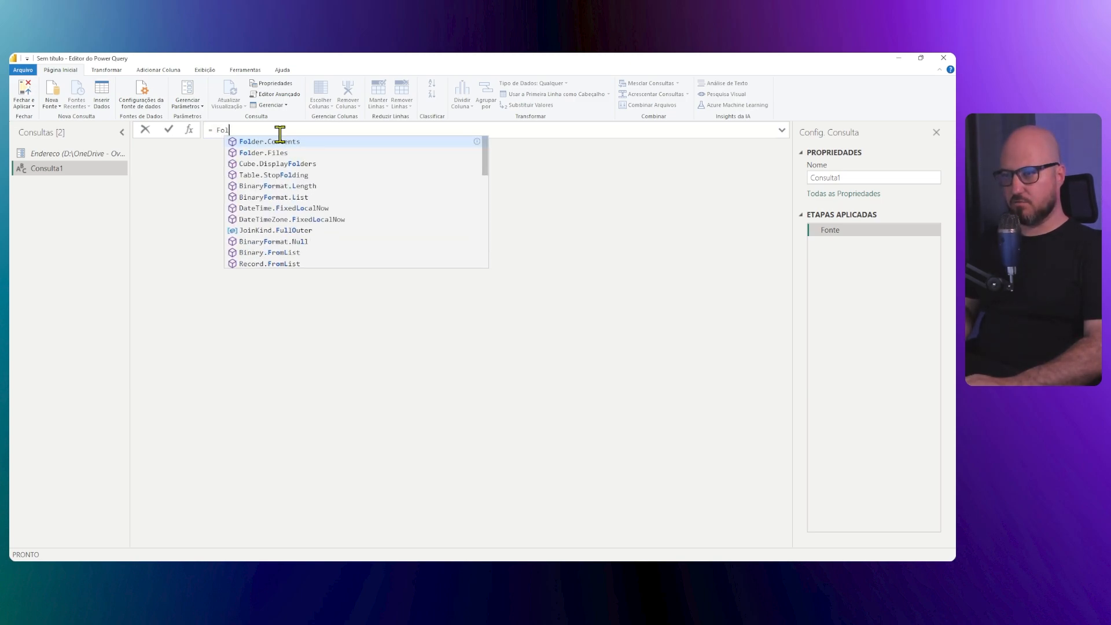
{"action": "key", "text": "Down"}
{"action": "key", "text": "Tab"}
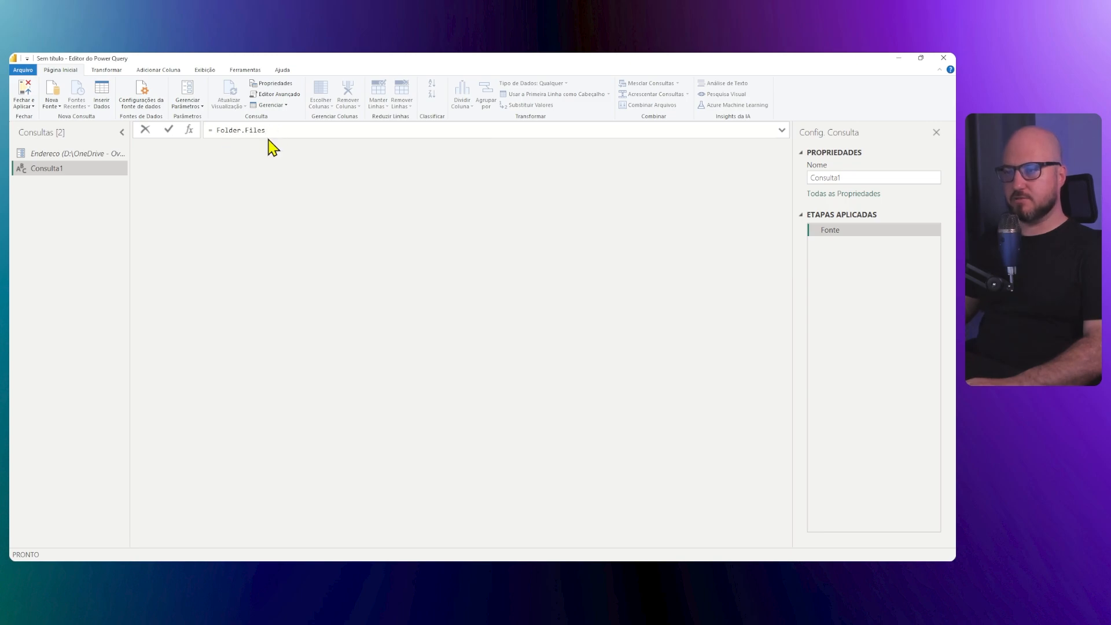
{"action": "type", "text": "("}
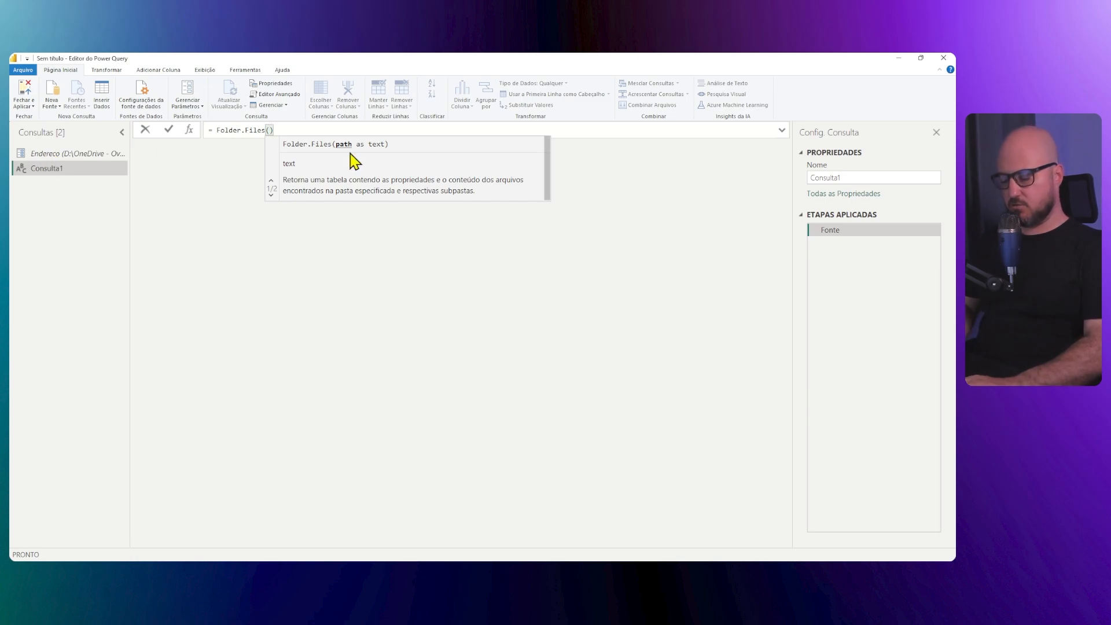
{"action": "type", "text": "Endereco)"}
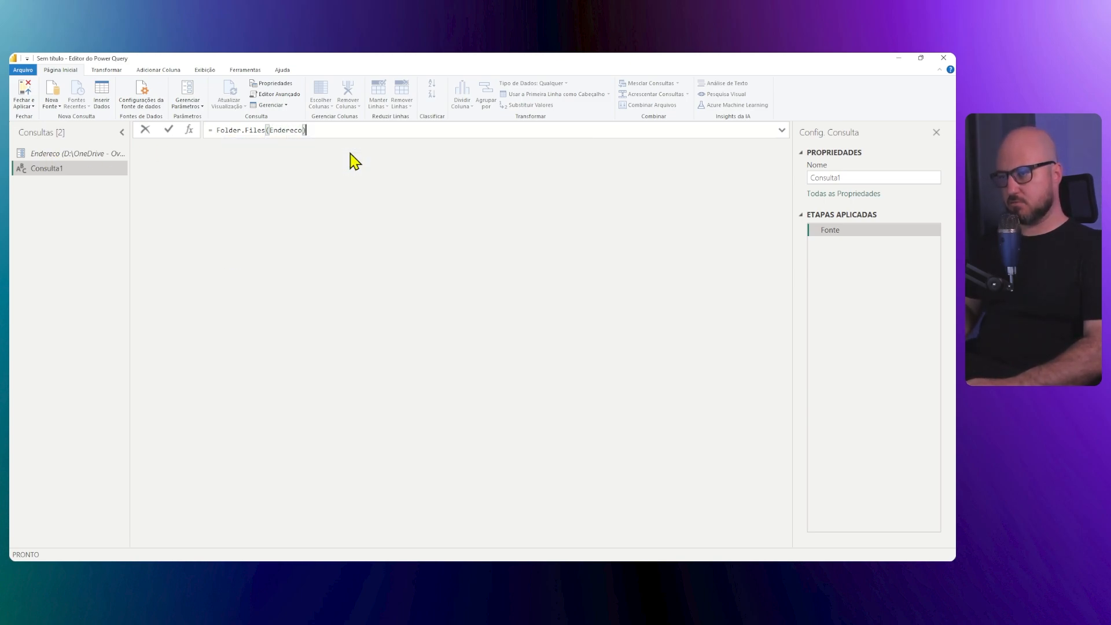
{"action": "key", "text": "Return"}
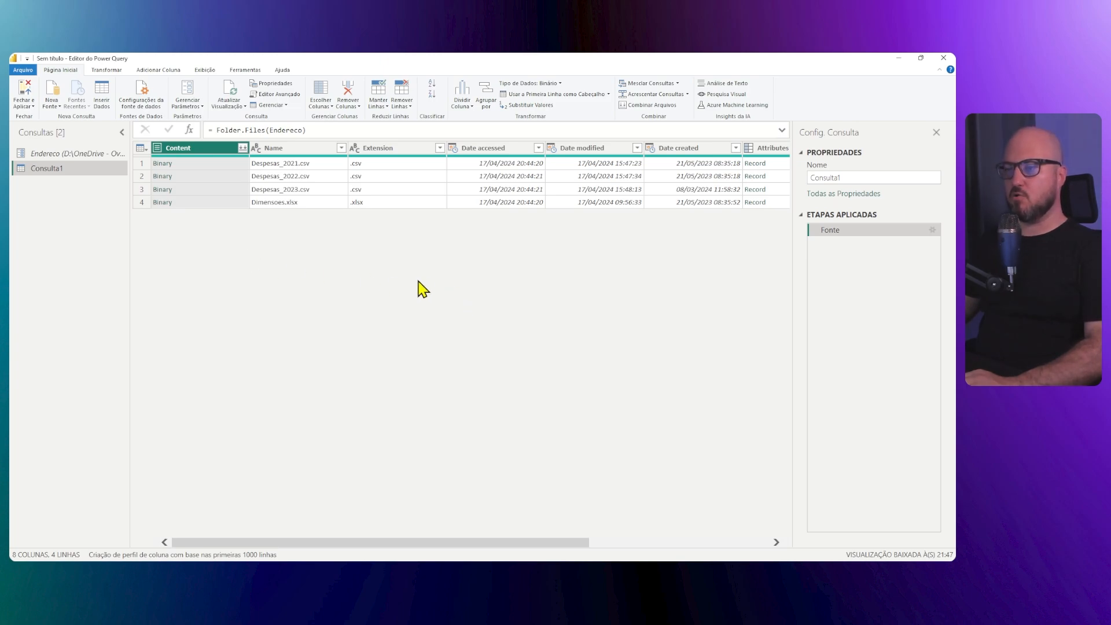
- Rename the folder files query as Diretorio and disable its load into the model
{"action": "left_click", "coordinate": [864, 180]}
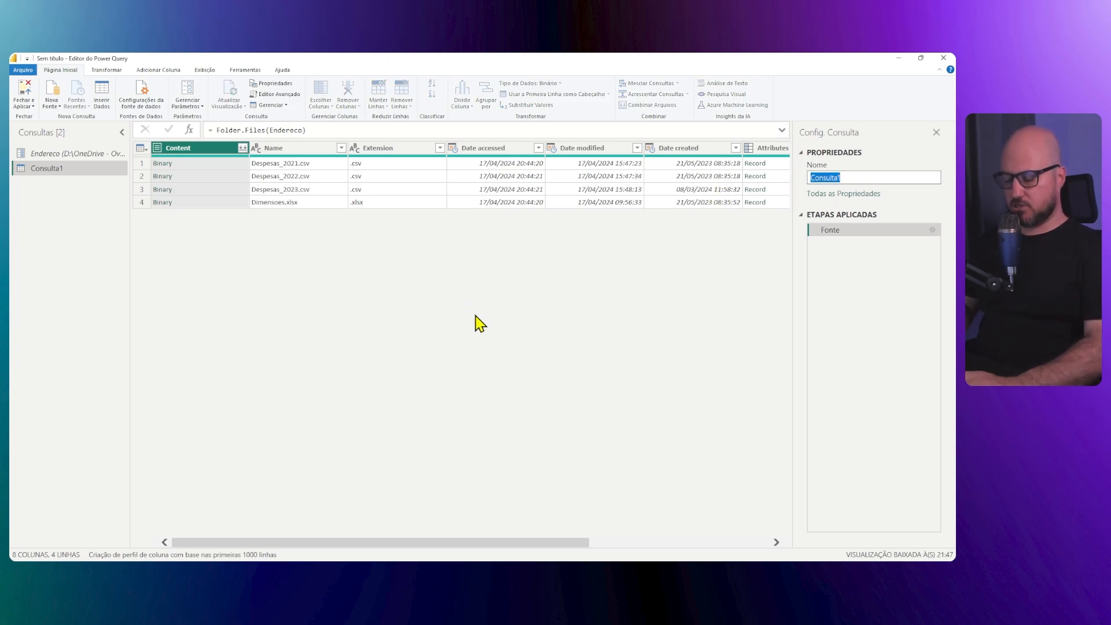
{"action": "type", "text": "Diretorio"}
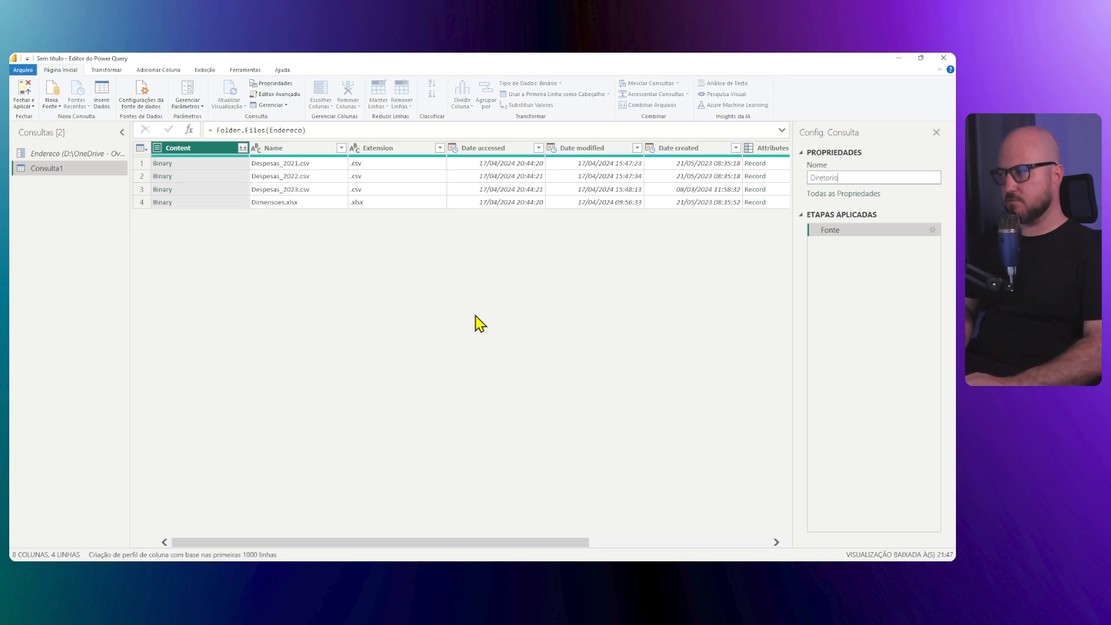
{"action": "key", "text": "Return"}
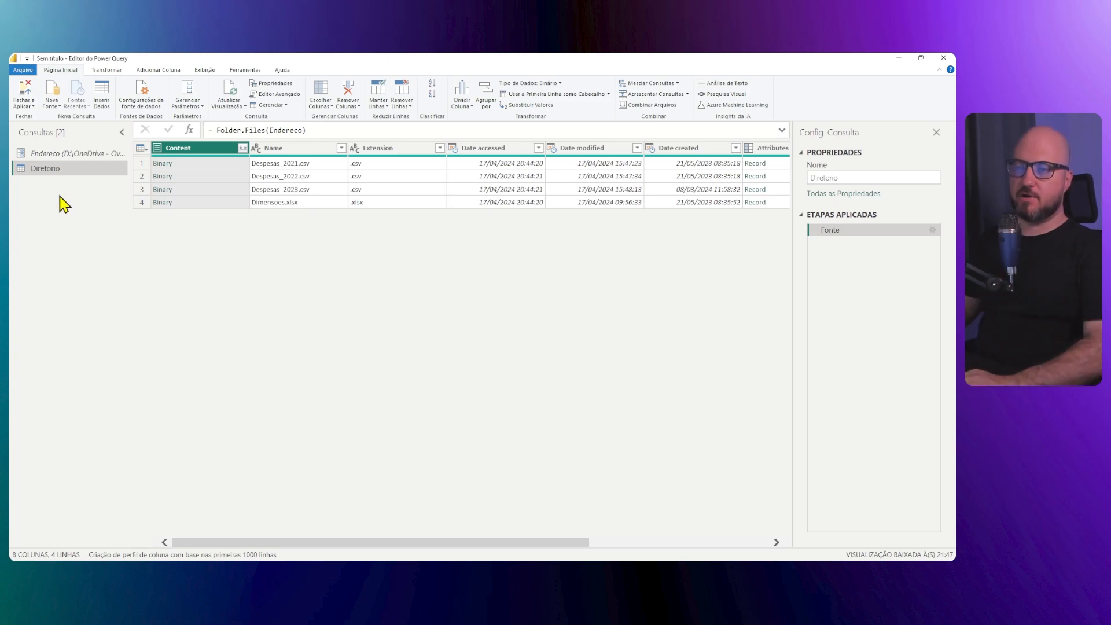
{"action": "right_click", "coordinate": [53, 169]}
{"action": "left_click", "coordinate": [86, 224]}
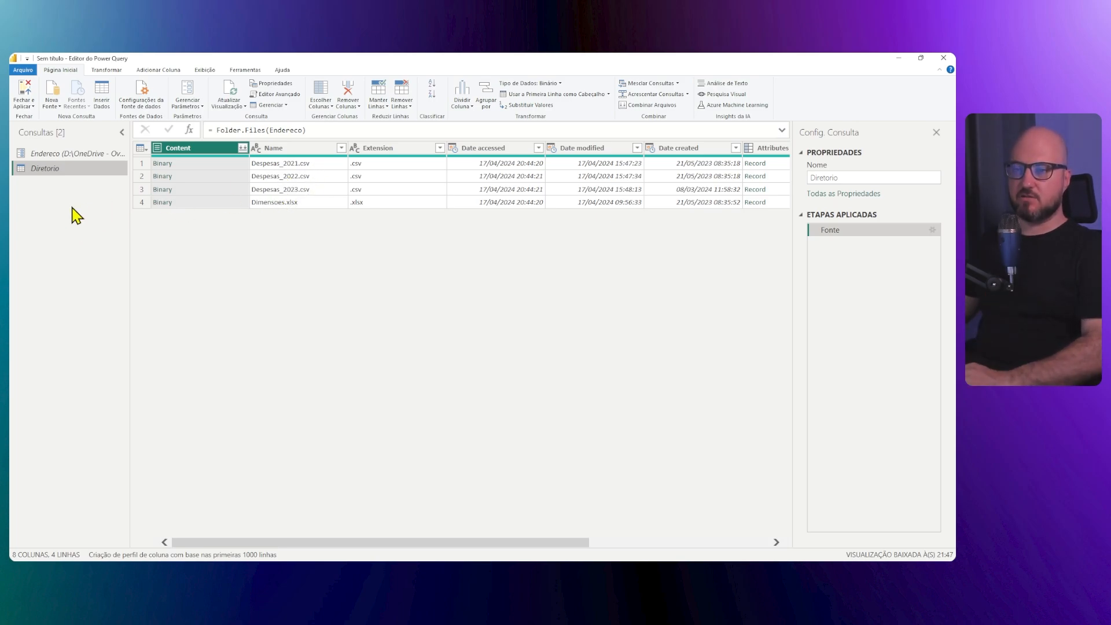
- Create a new query that references Diretorio and compare its source formula with the original query's
{"action": "right_click", "coordinate": [45, 169]}
{"action": "left_click", "coordinate": [76, 258]}
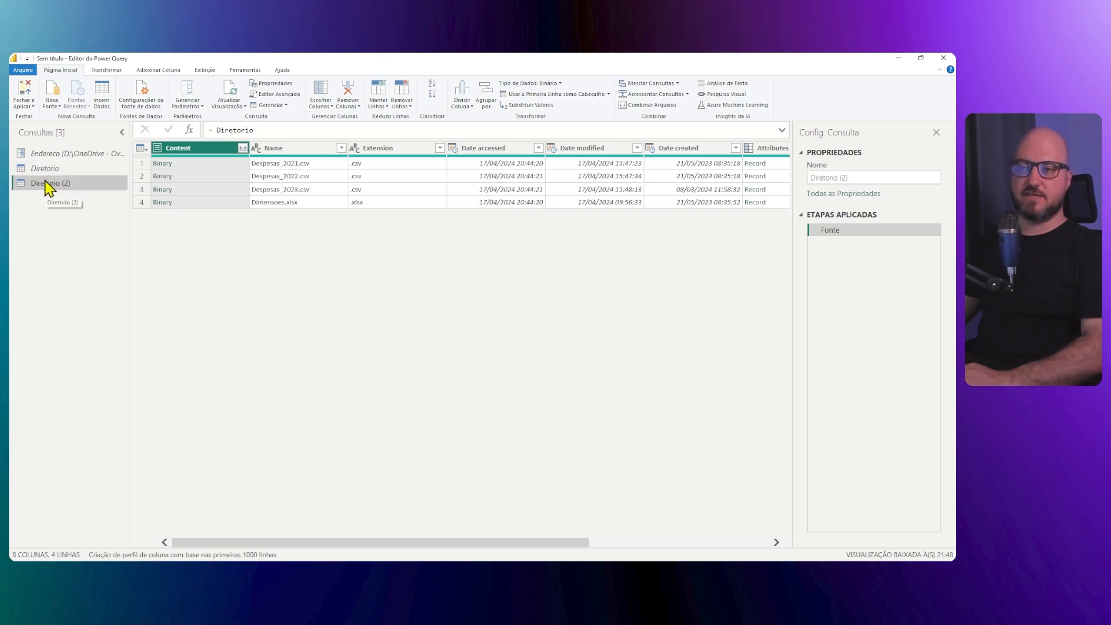
{"action": "left_click", "coordinate": [48, 168]}
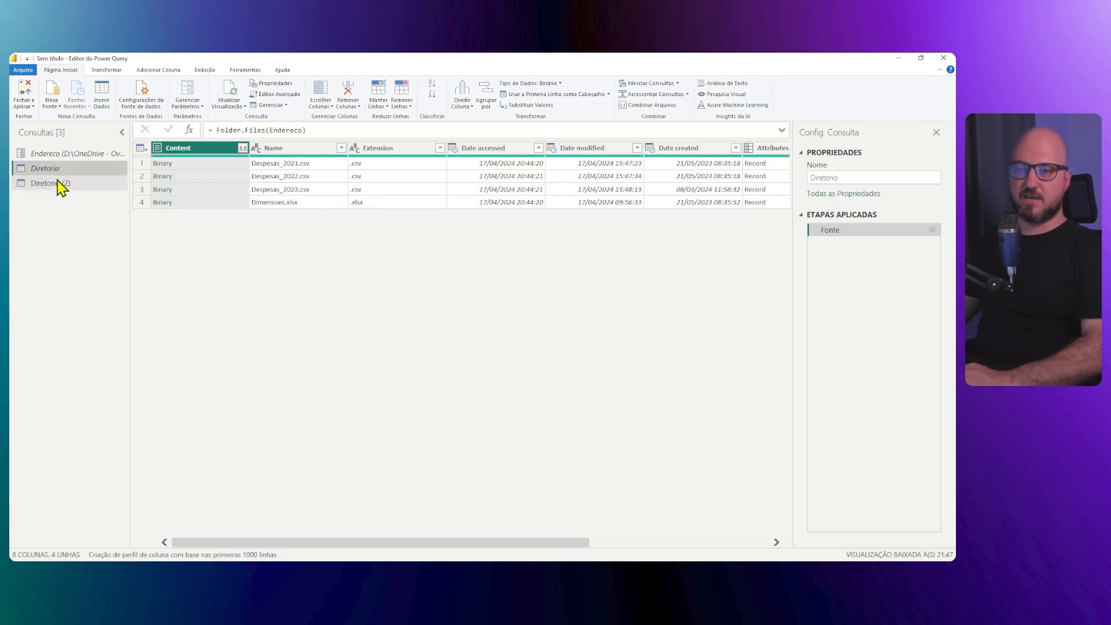
{"action": "left_click", "coordinate": [60, 184]}
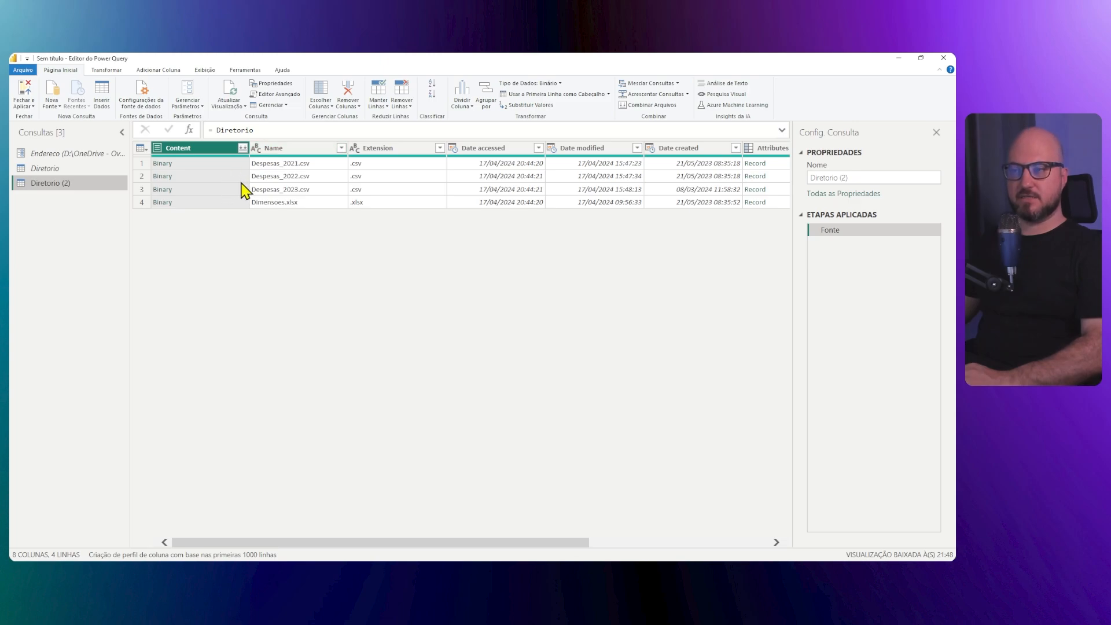
{"action": "left_click", "coordinate": [276, 130]}
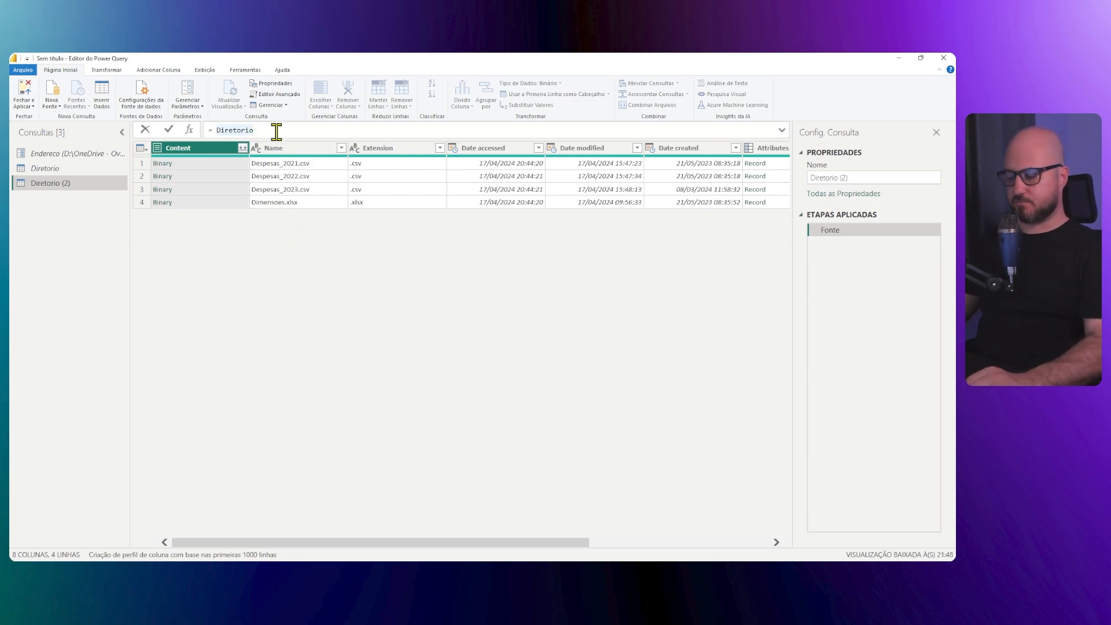
{"action": "key", "text": "ctrl+plus"}
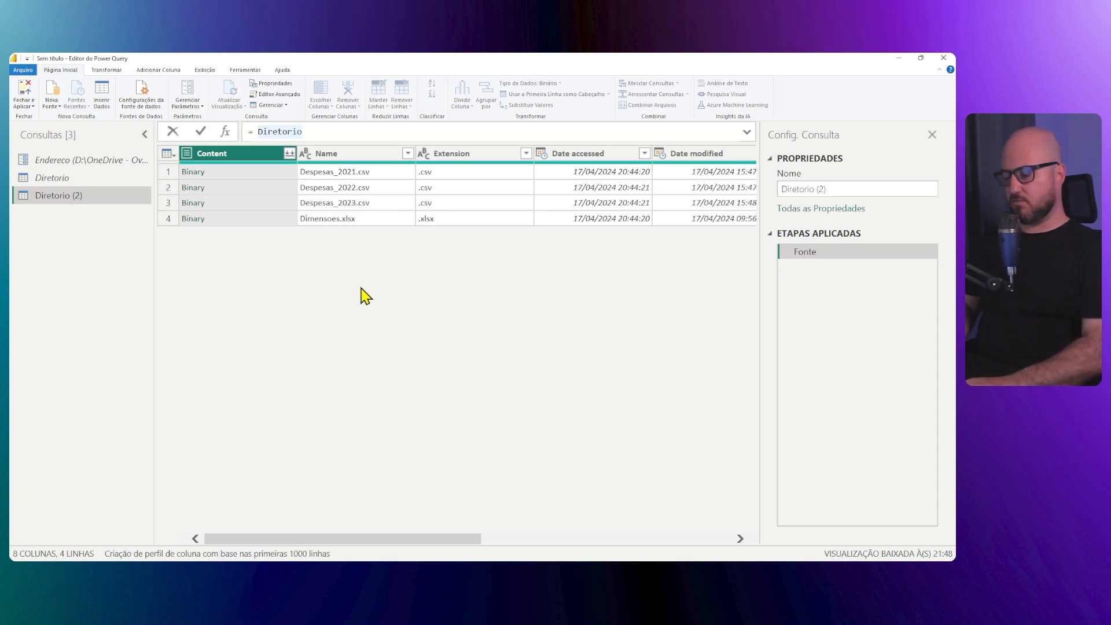
- Change the referencing query's source formula to = Diretorio{[Name="Dimensoes.xlsx"]}[Content] to open the dimensions workbook
{"action": "type", "text": "{"}
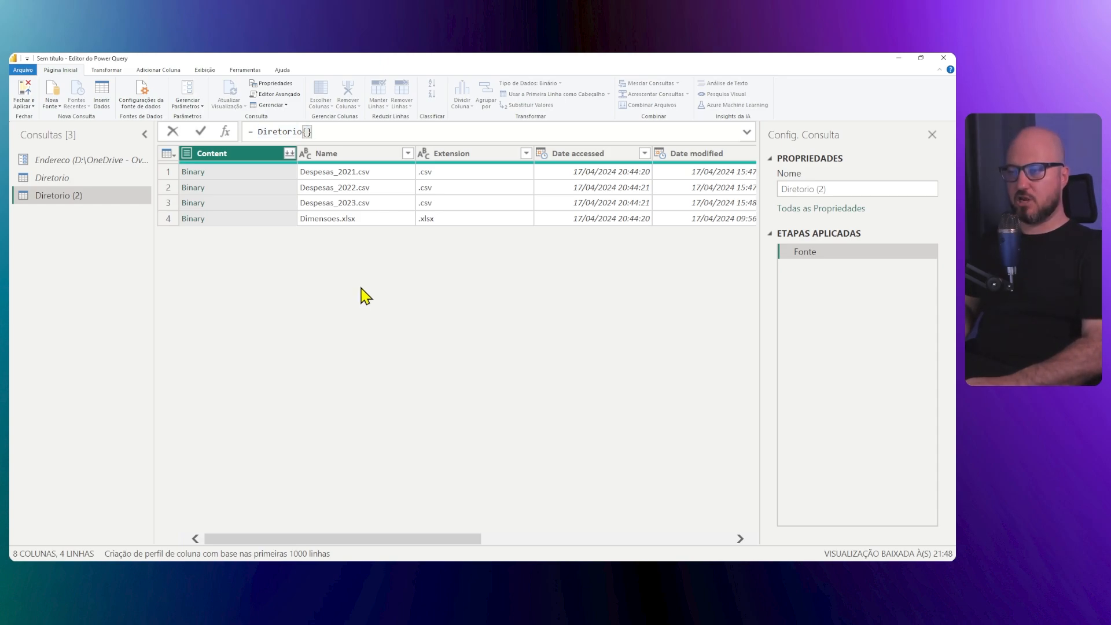
{"action": "type", "text": "[Na"}
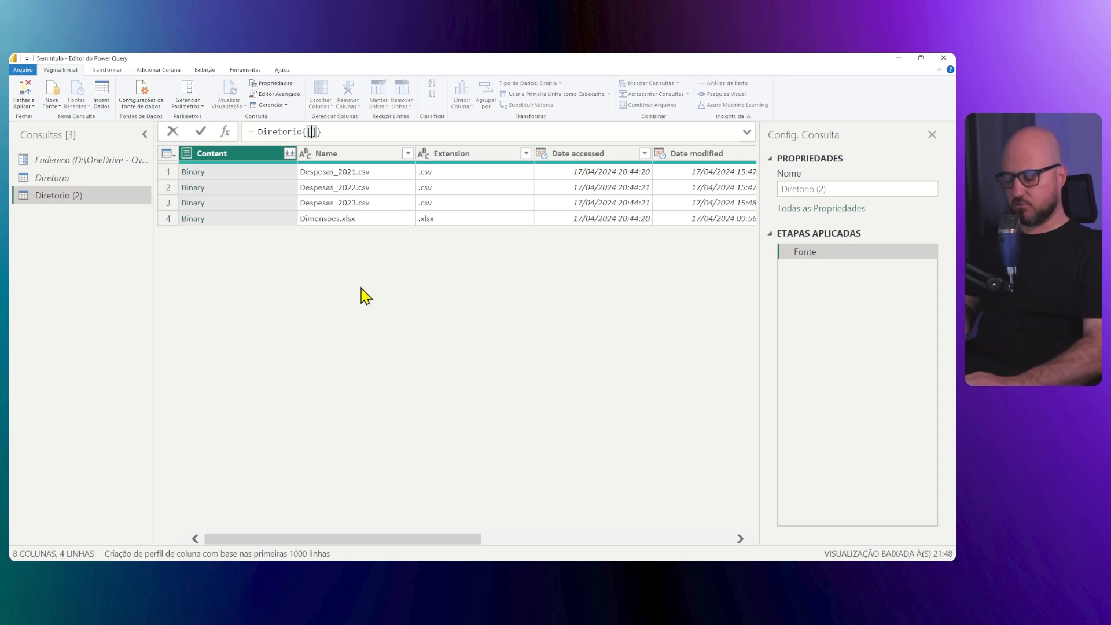
{"action": "type", "text": "me="}
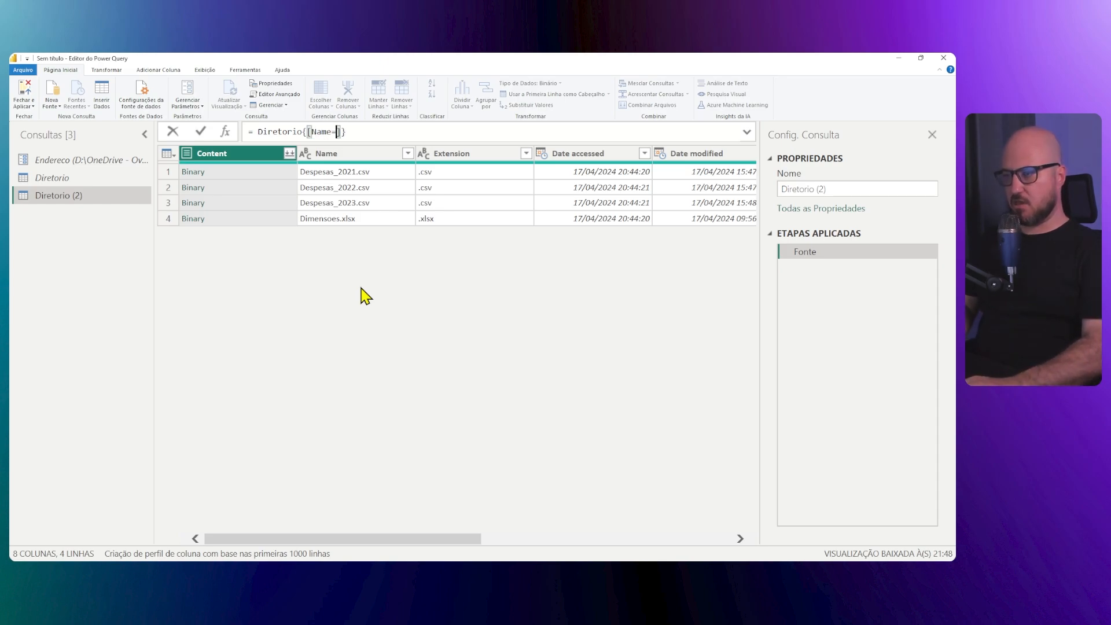
{"action": "type", "text": "\"Di"}
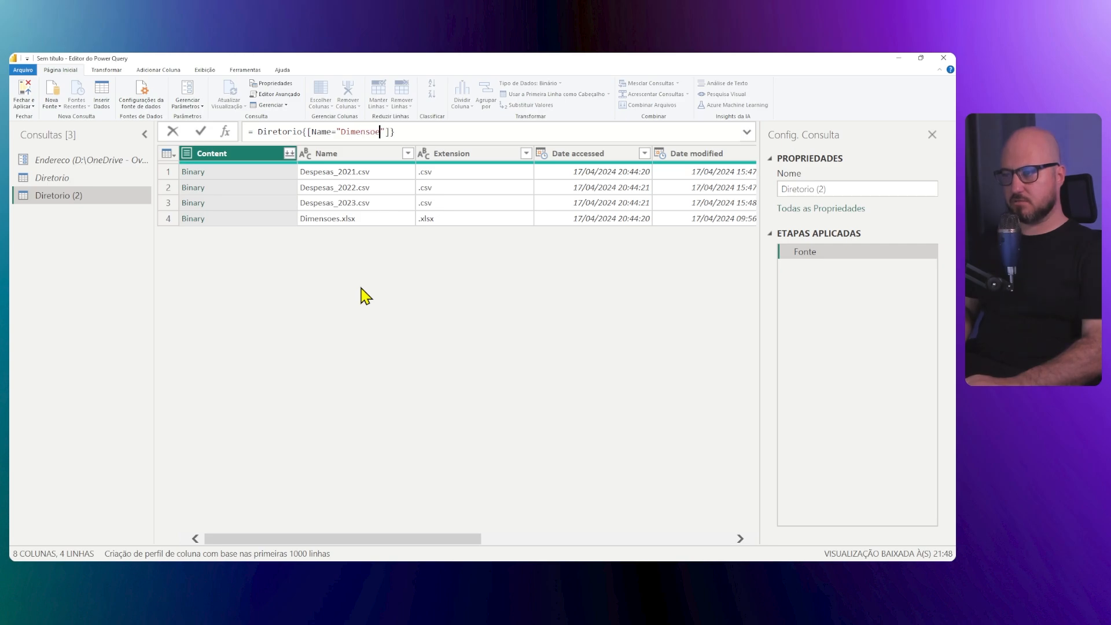
{"action": "type", "text": "mensoes.xlsx"}
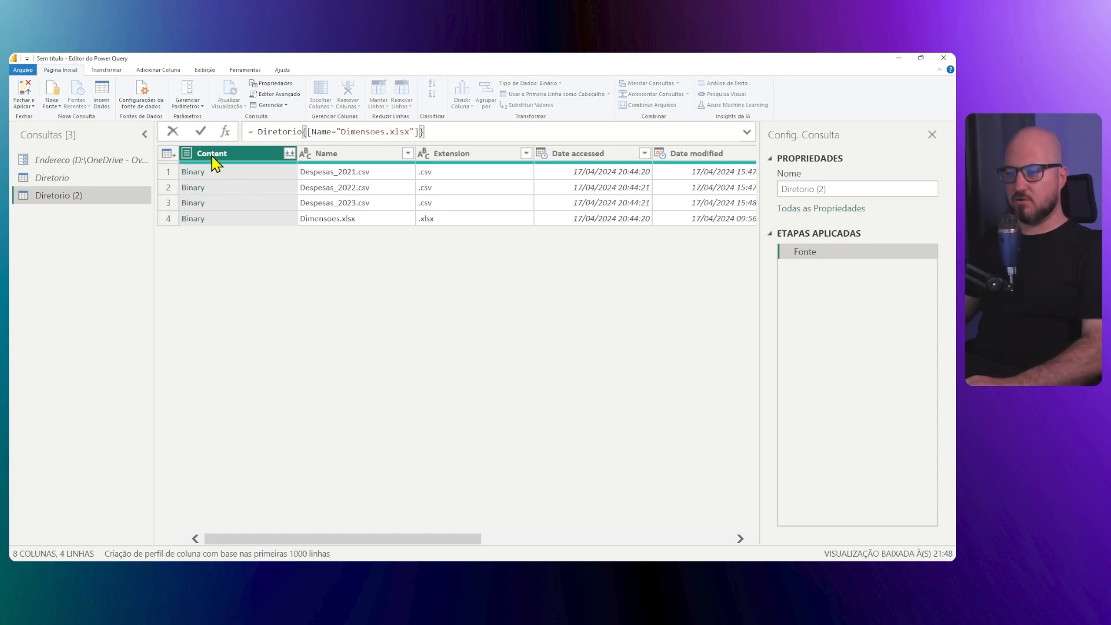
{"action": "type", "text": "["}
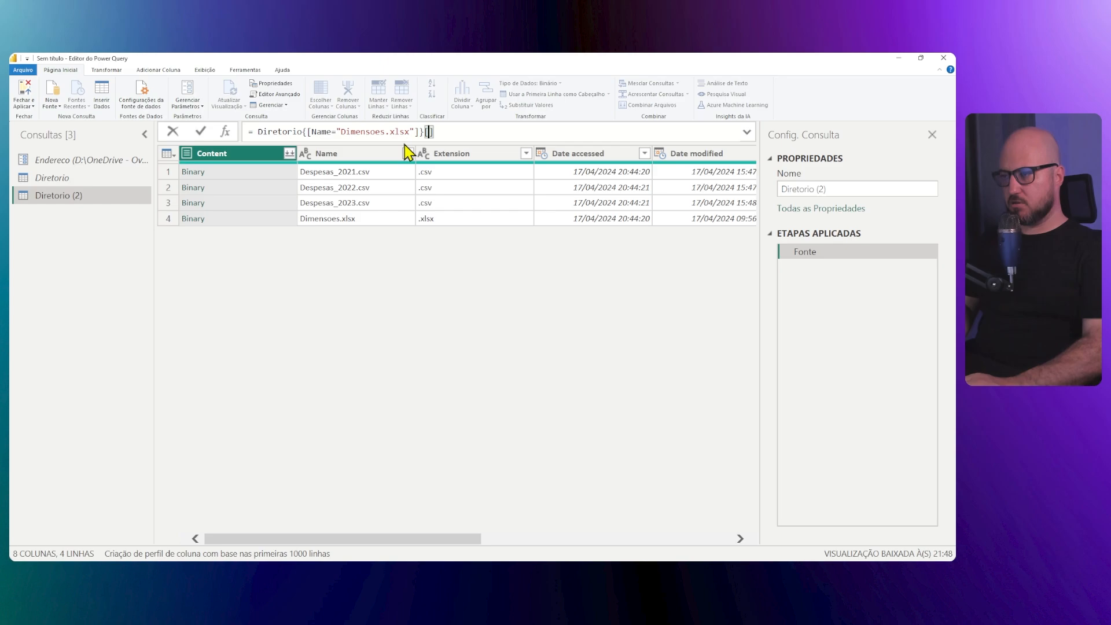
{"action": "type", "text": "Content"}
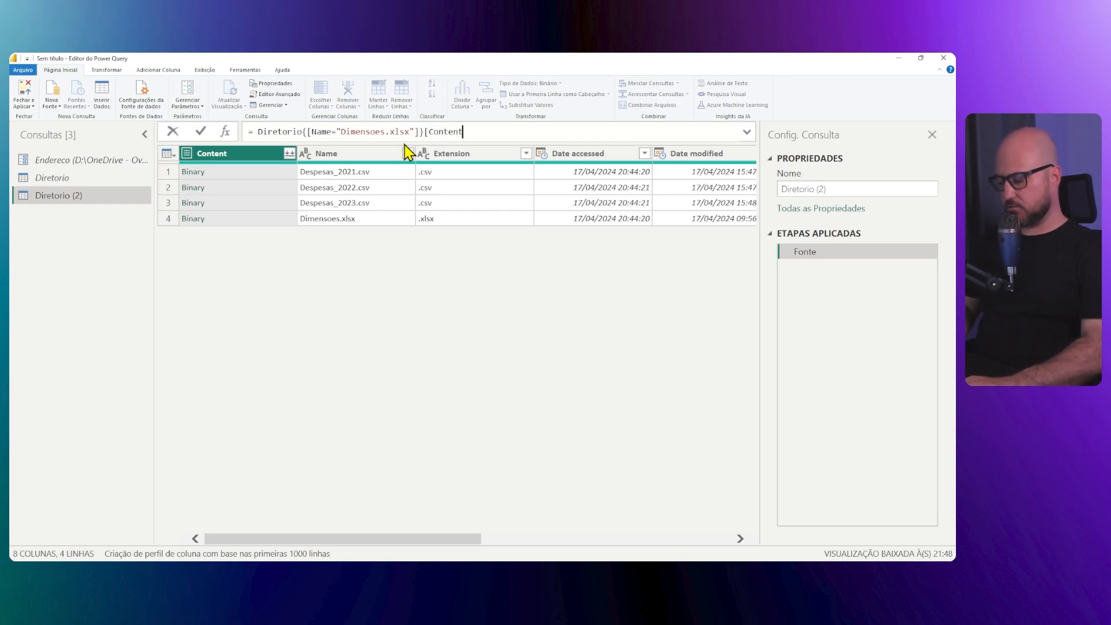
{"action": "type", "text": "]"}
{"action": "key", "text": "Return"}
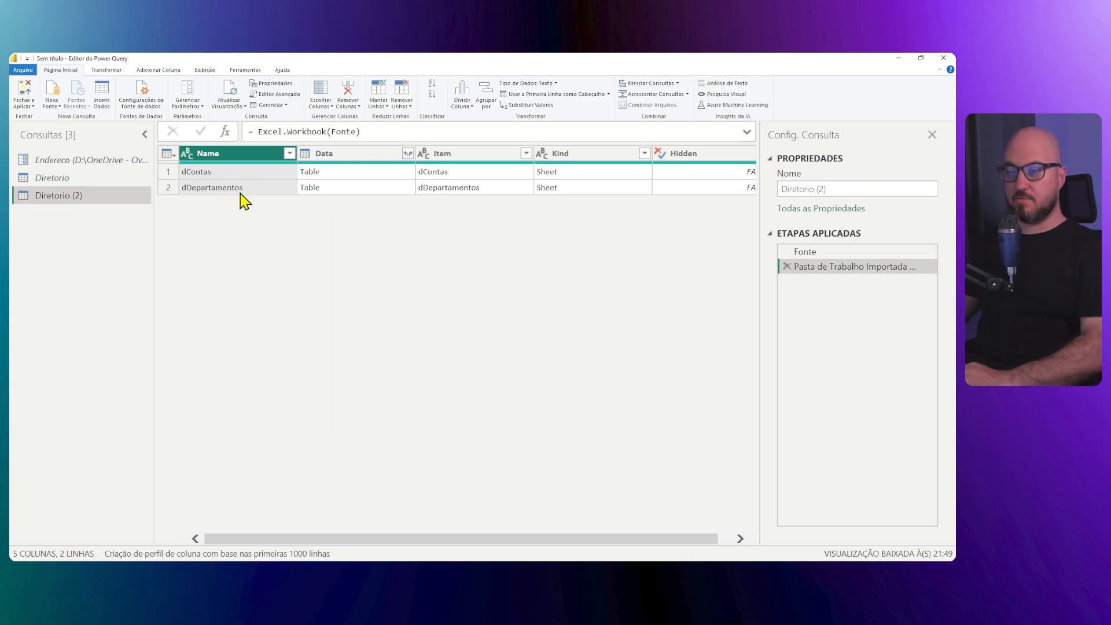
- Preview both sheets' tables and extend the workbook import formula to = Excel.Workbook(Fonte){[Name="dContas"]}[Data]
{"action": "left_click", "coordinate": [385, 132]}
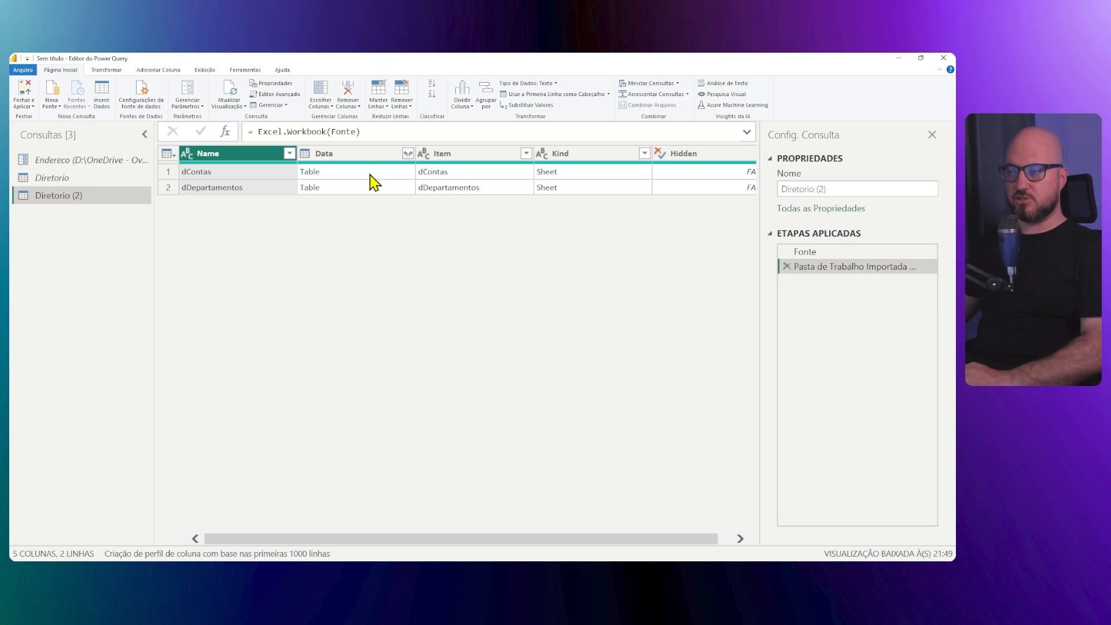
{"action": "left_click", "coordinate": [346, 172]}
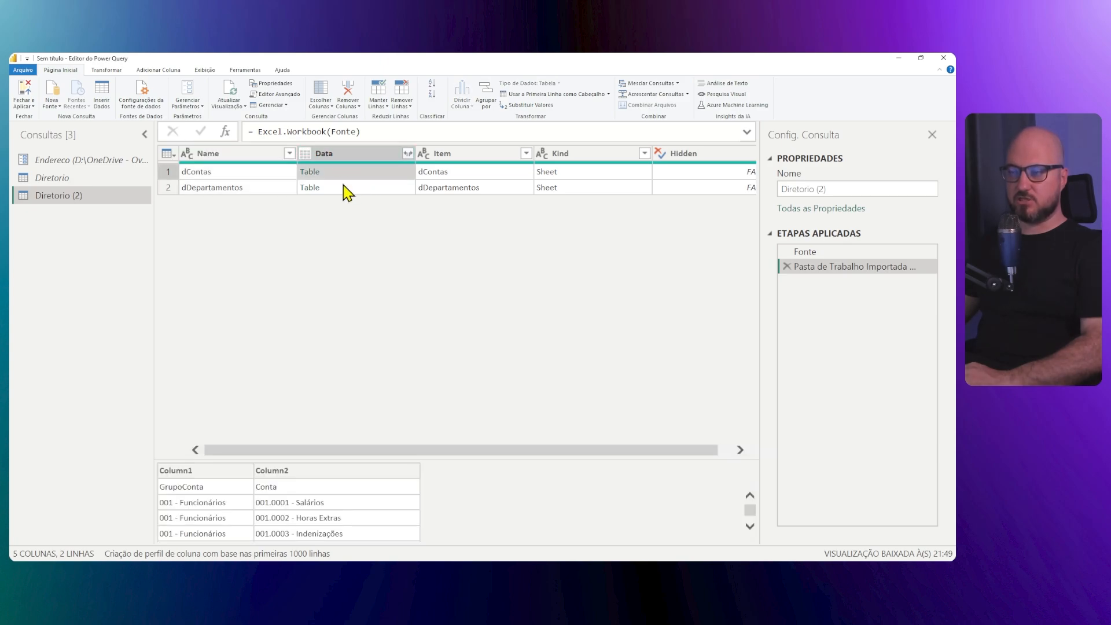
{"action": "left_click", "coordinate": [342, 188]}
{"action": "left_click", "coordinate": [352, 172]}
{"action": "left_click", "coordinate": [347, 189]}
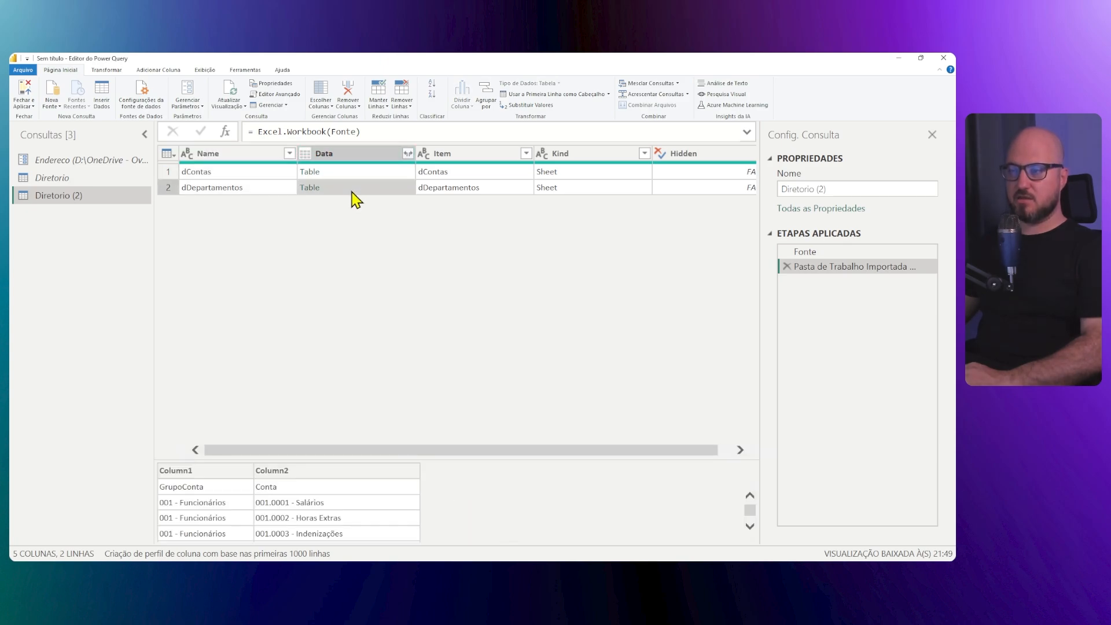
{"action": "left_click", "coordinate": [373, 132]}
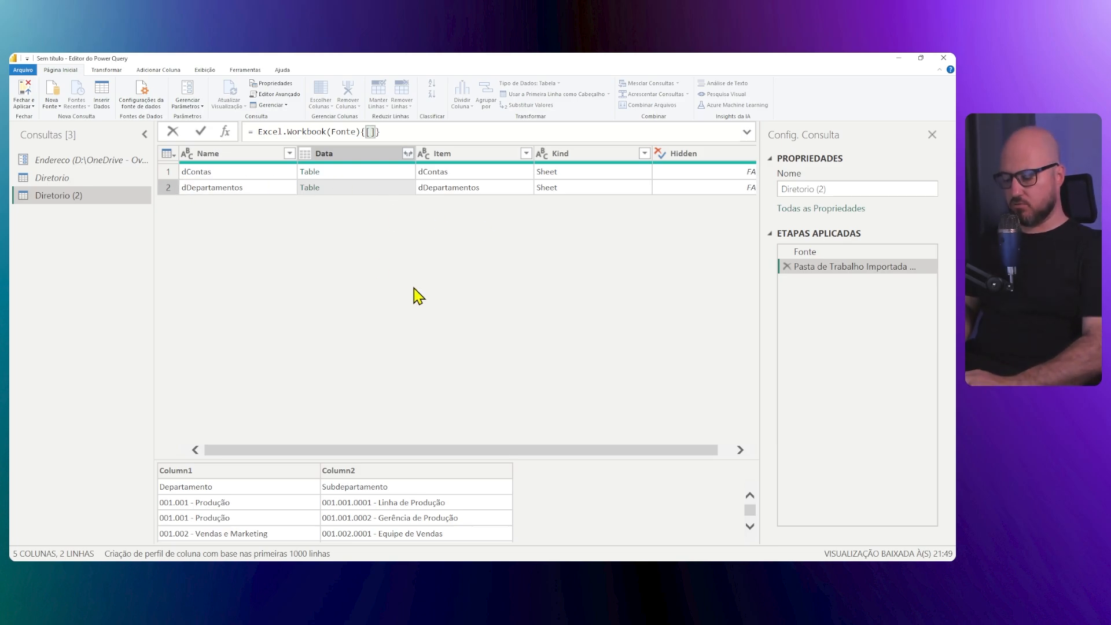
{"action": "type", "text": "Name="}
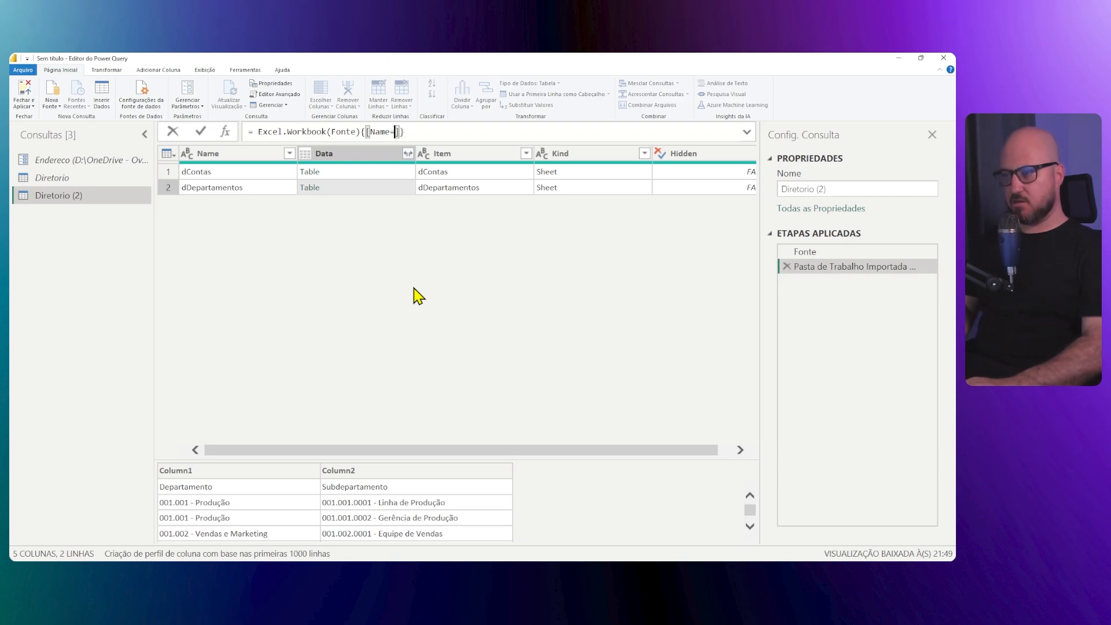
{"action": "type", "text": "\"d"}
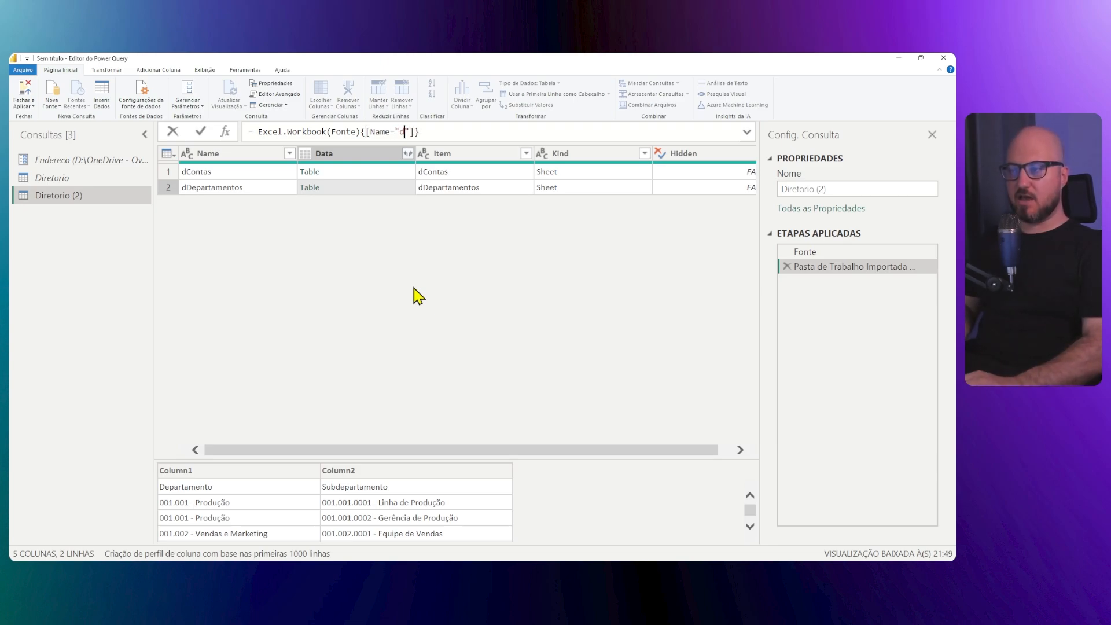
{"action": "type", "text": "Contas\""}
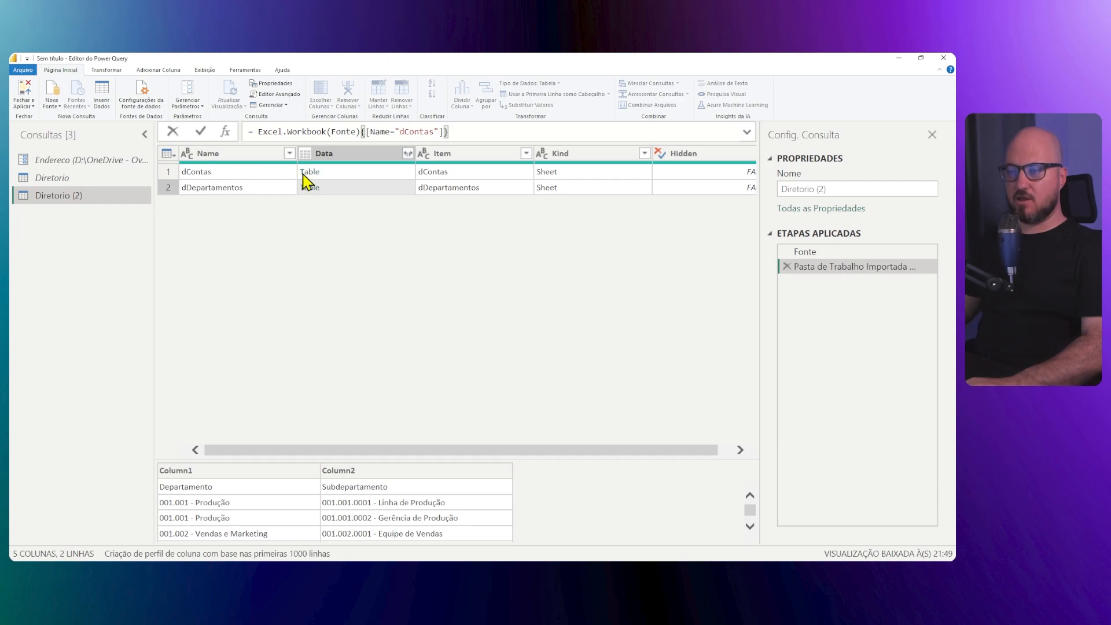
{"action": "type", "text": "[Data"}
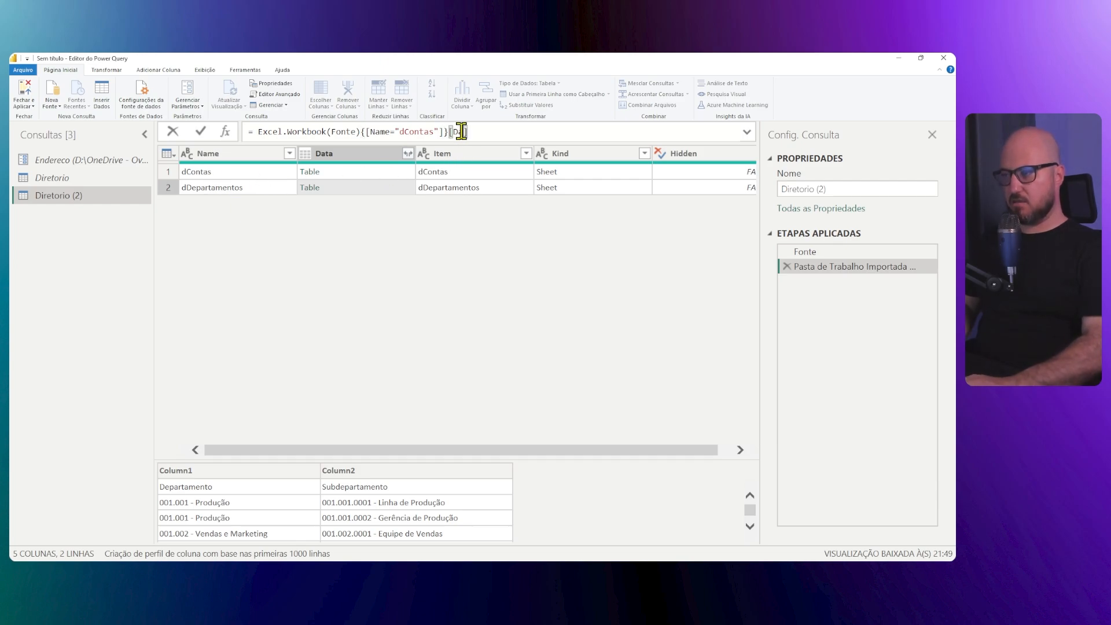
{"action": "key", "text": "Return"}
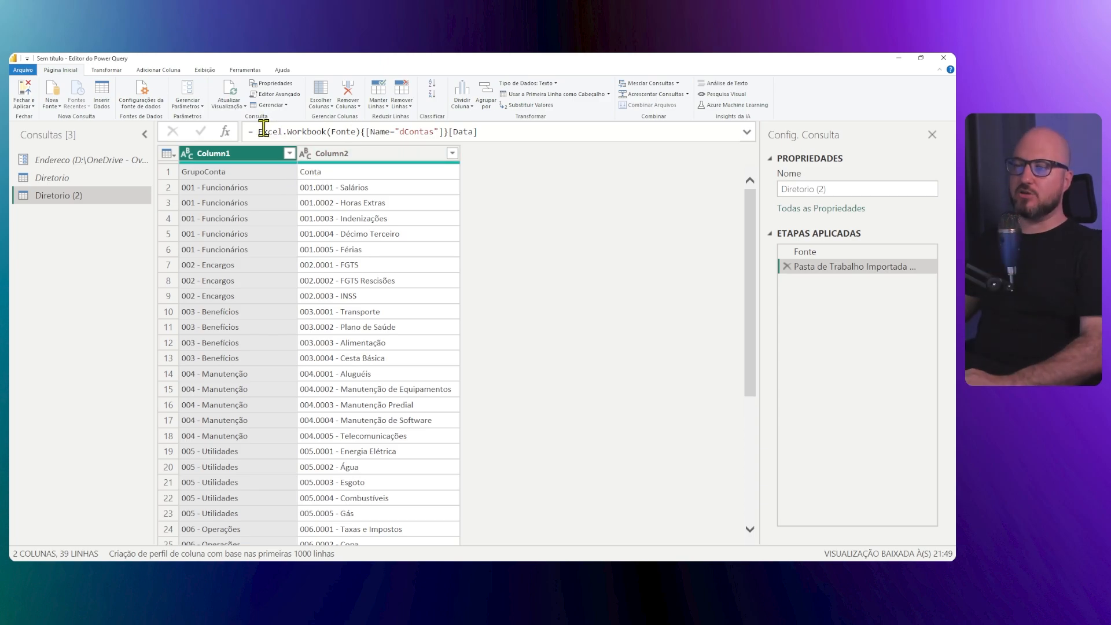
- Add true as the second argument of Excel.Workbook so the first row is used as column headers
{"action": "left_click", "coordinate": [356, 131]}
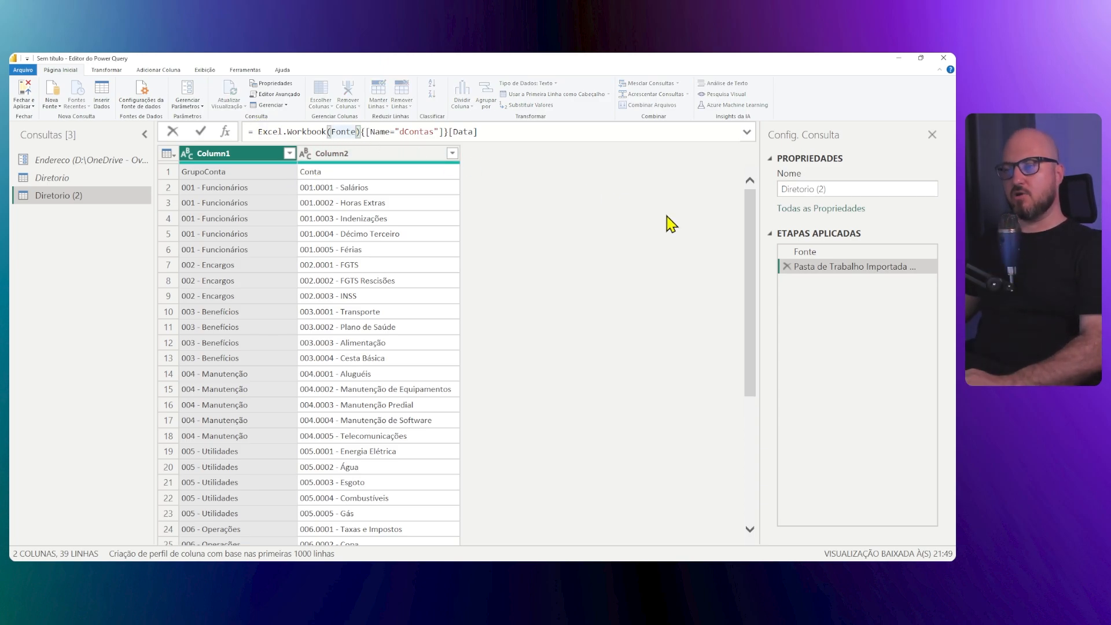
{"action": "type", "text": ", t"}
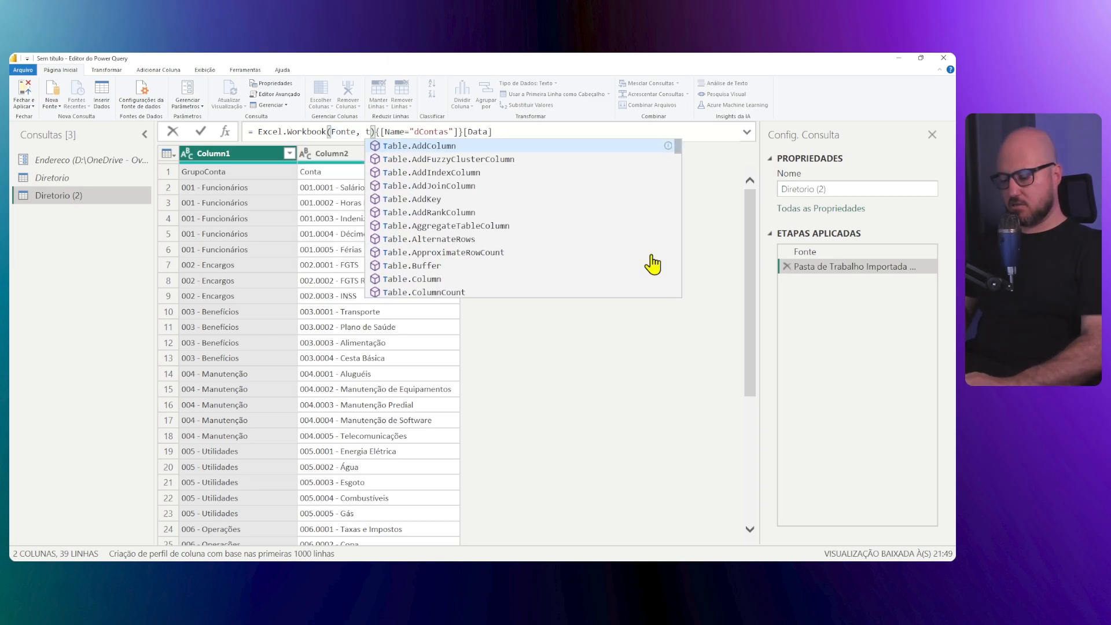
{"action": "type", "text": "rue"}
{"action": "key", "text": "Return"}
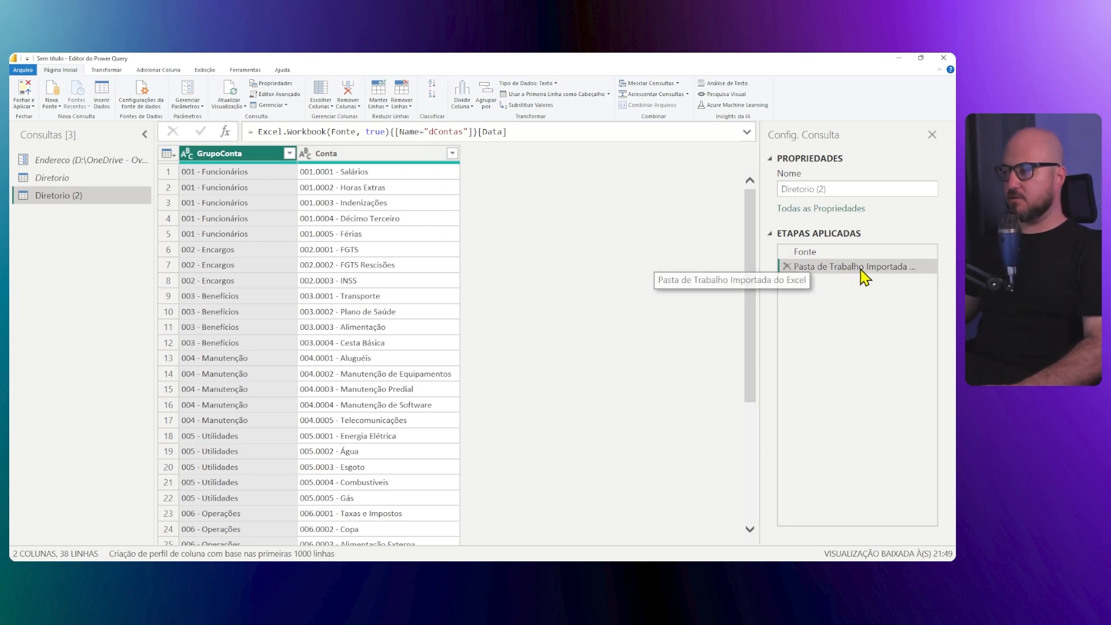
- Rename the imported workbook step as Excel
{"action": "right_click", "coordinate": [829, 271]}
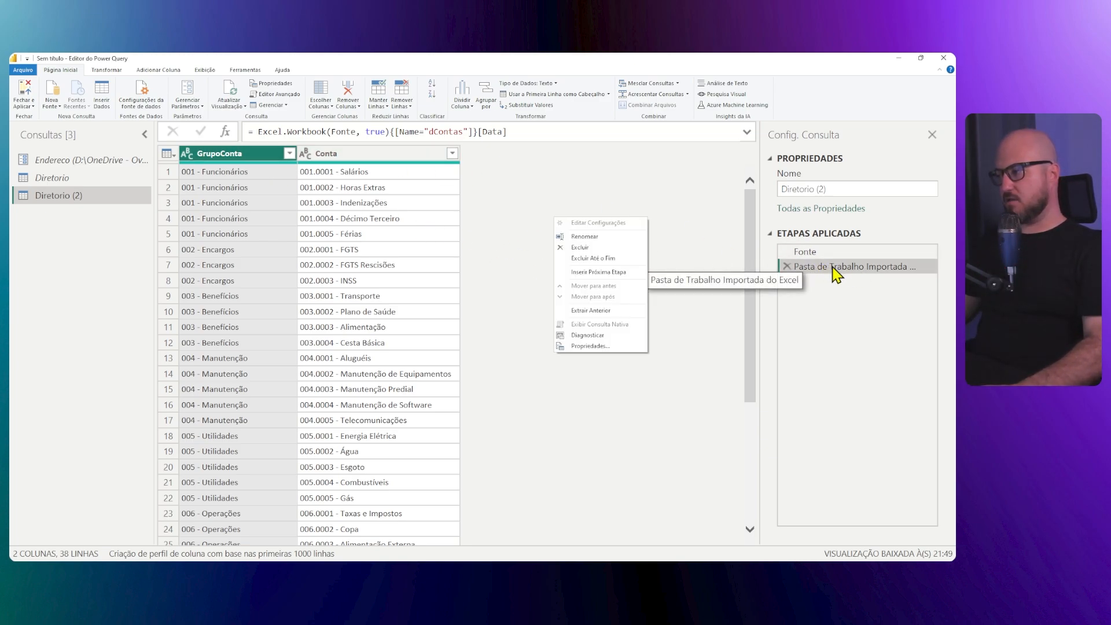
{"action": "left_click", "coordinate": [590, 238]}
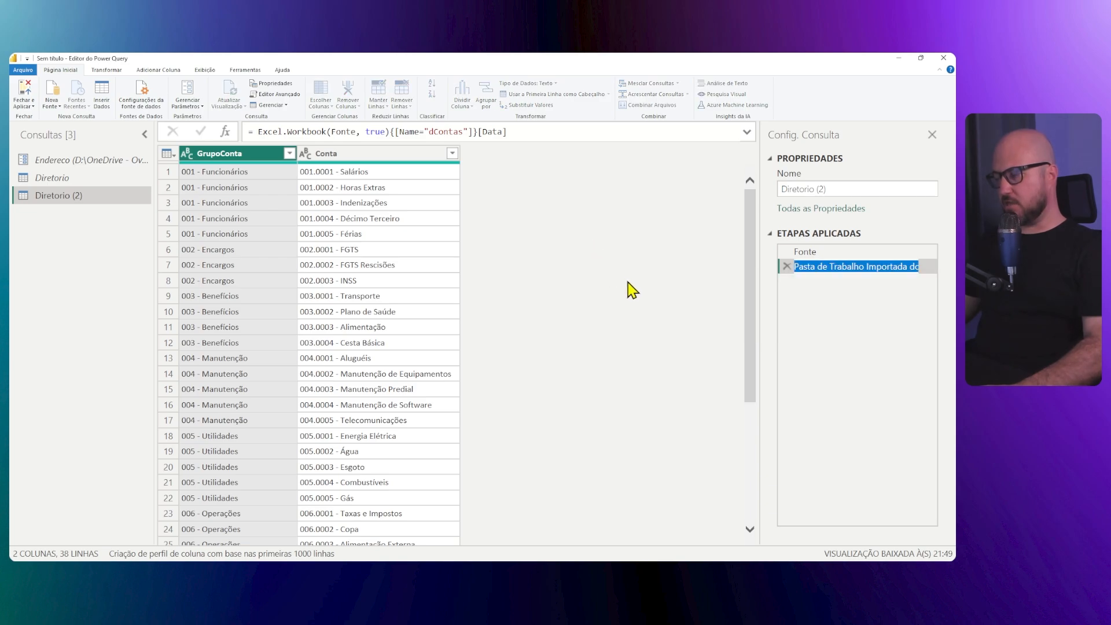
{"action": "type", "text": "E"}
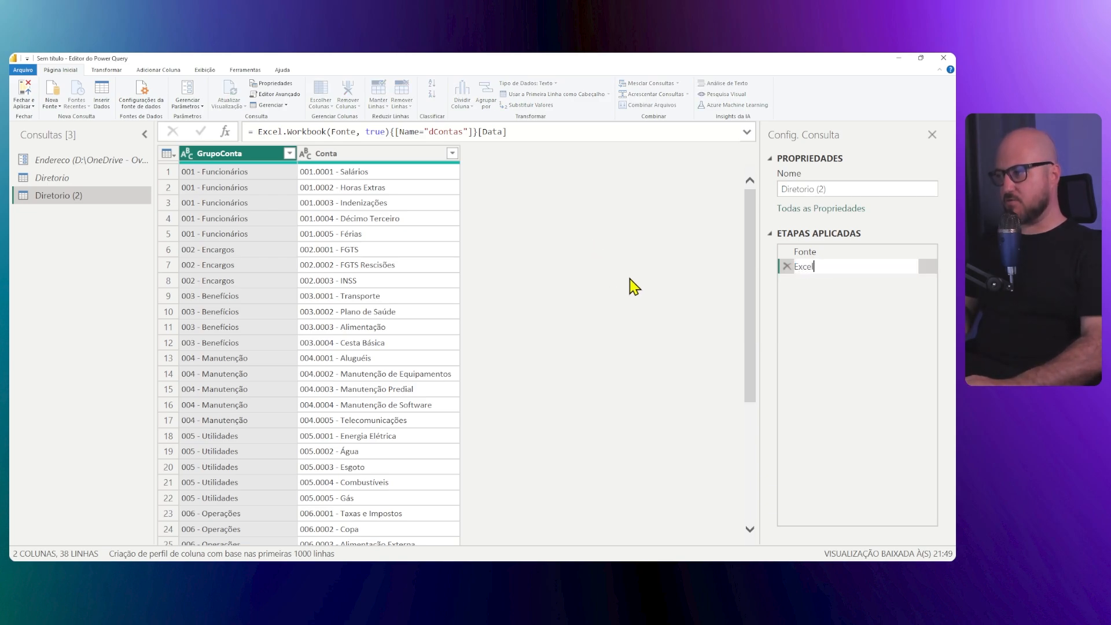
{"action": "type", "text": "xcel"}
{"action": "key", "text": "Return"}
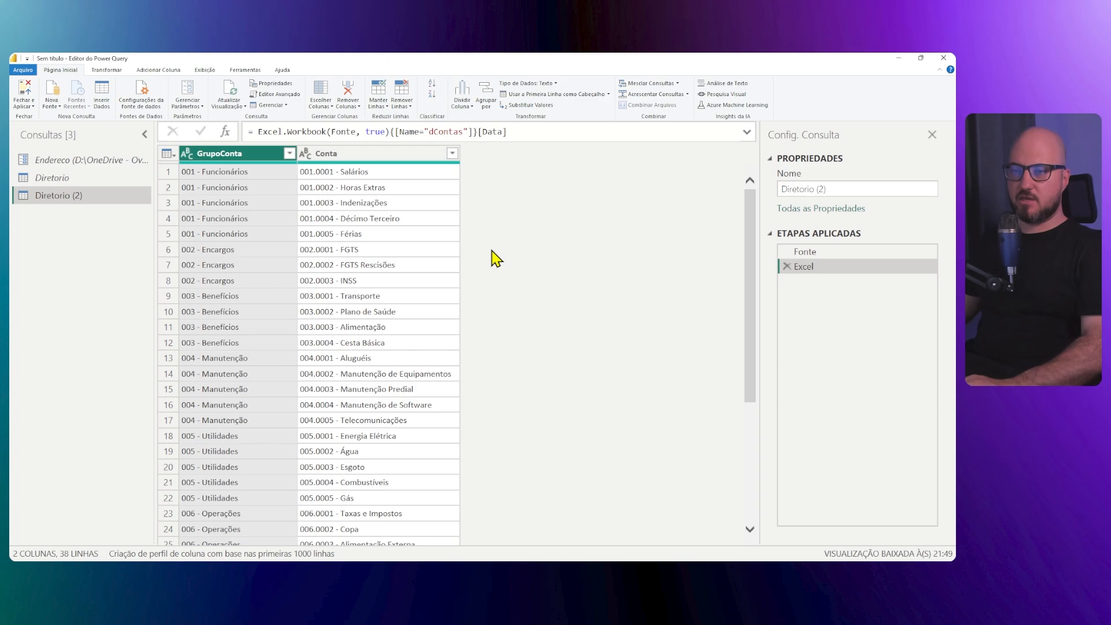
- Copy the sheet name dContas from the formula and rename the Diretorio (2) query with it
{"action": "double_click", "coordinate": [443, 131]}
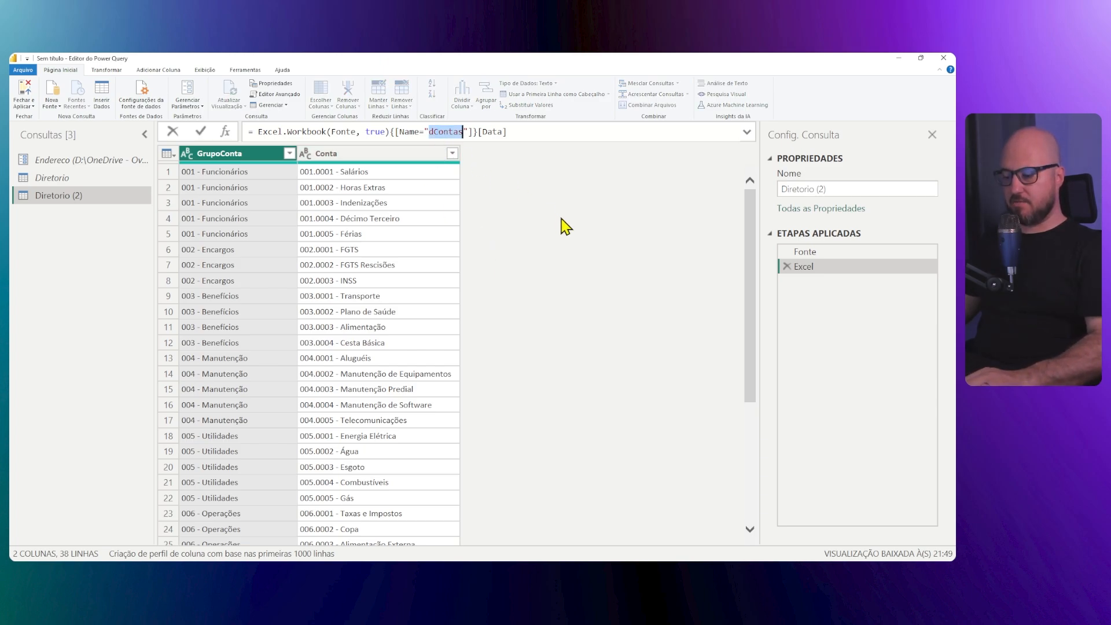
{"action": "key", "text": "ctrl+c"}
{"action": "left_click", "coordinate": [856, 190]}
{"action": "key", "text": "ctrl+v"}
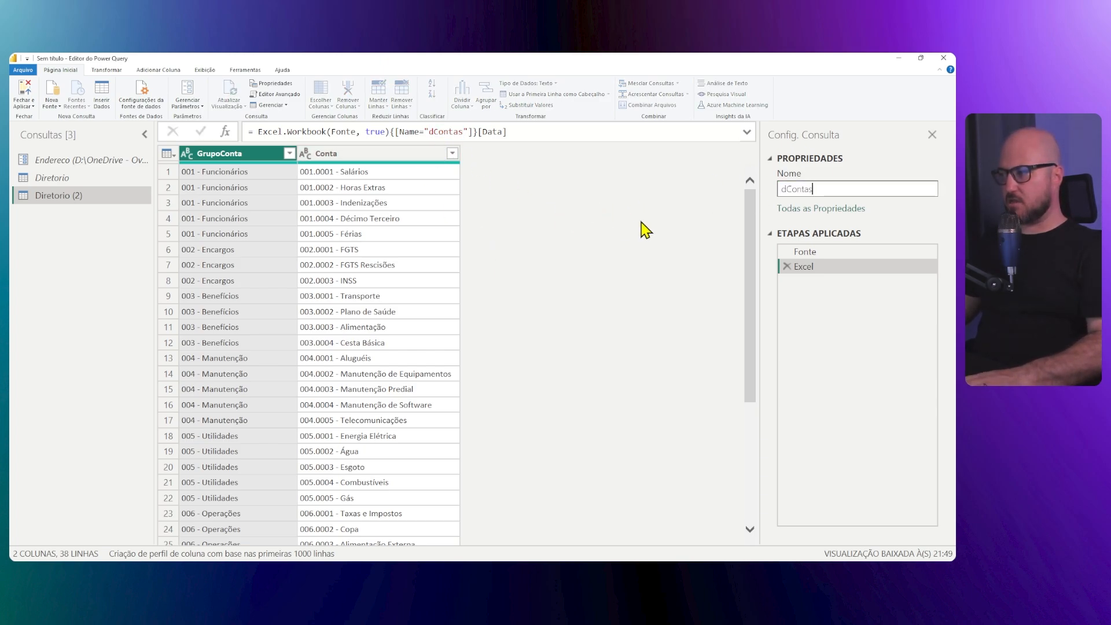
{"action": "key", "text": "Return"}
- Duplicate the dContas query and change the sheet name in the copy's formula to dDepartamentos
{"action": "right_click", "coordinate": [55, 197]}
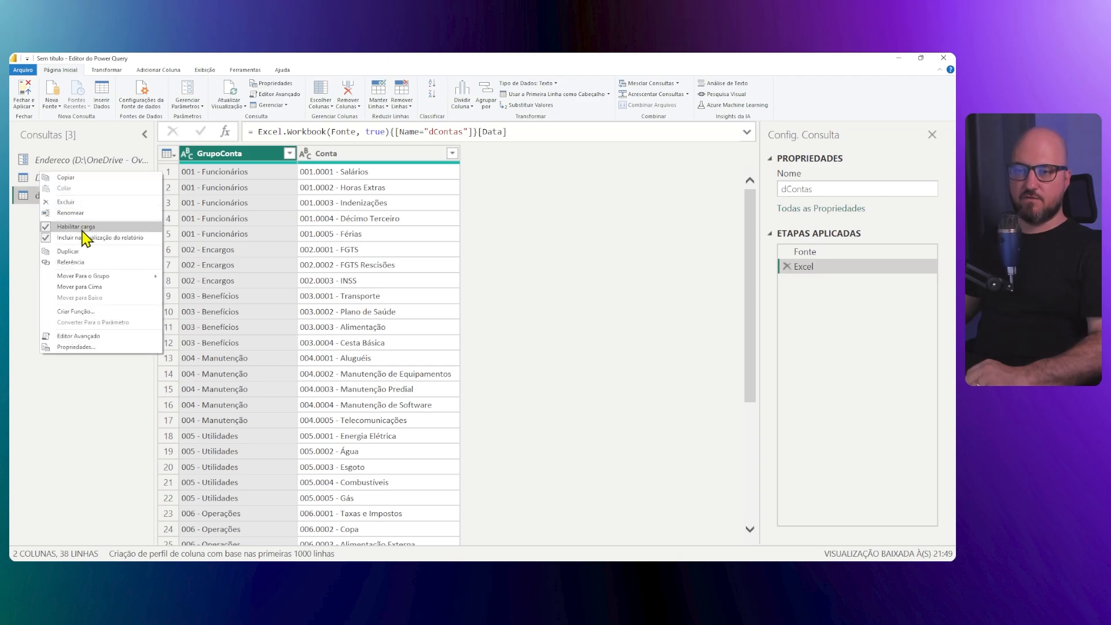
{"action": "left_click", "coordinate": [94, 258]}
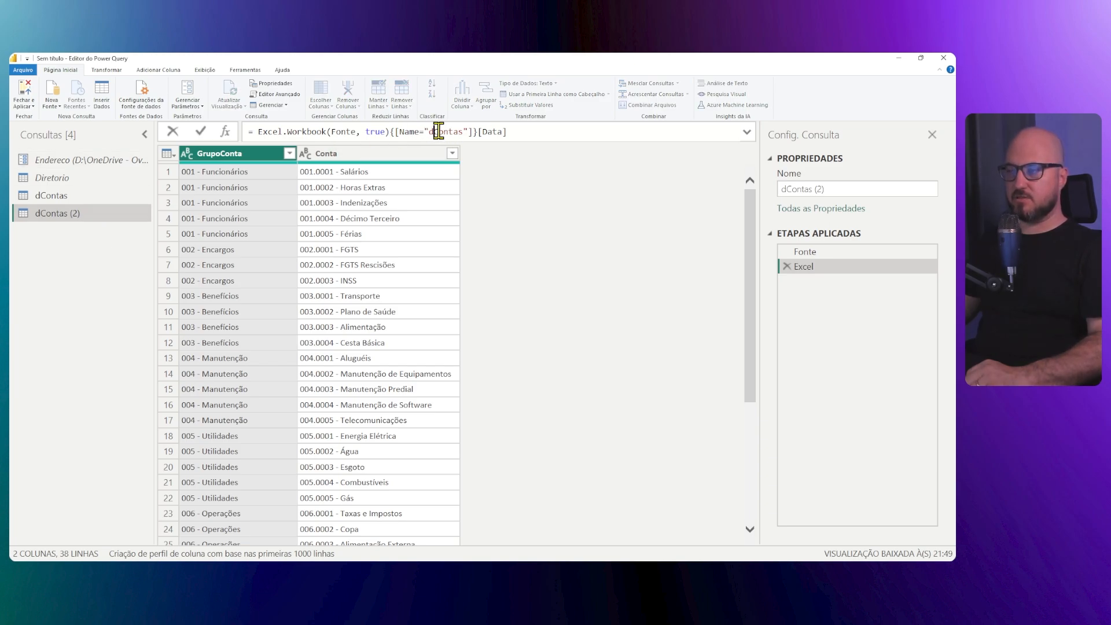
{"action": "left_click_drag", "start_coordinate": [434, 132], "coordinate": [461, 132]}
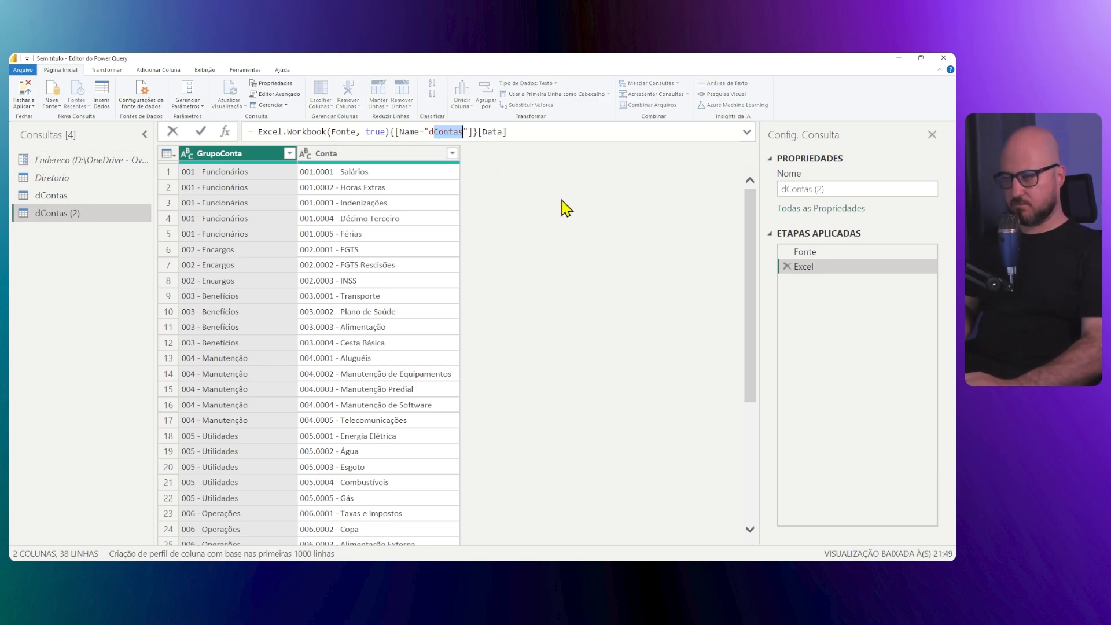
{"action": "type", "text": "Departamentos"}
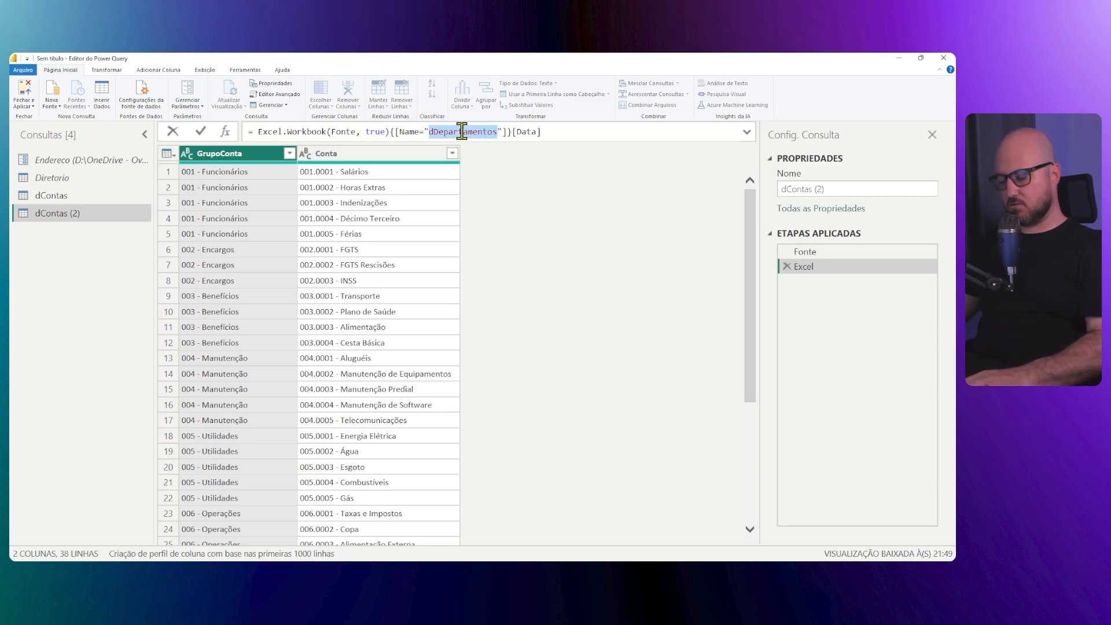
{"action": "left_click", "coordinate": [857, 192]}
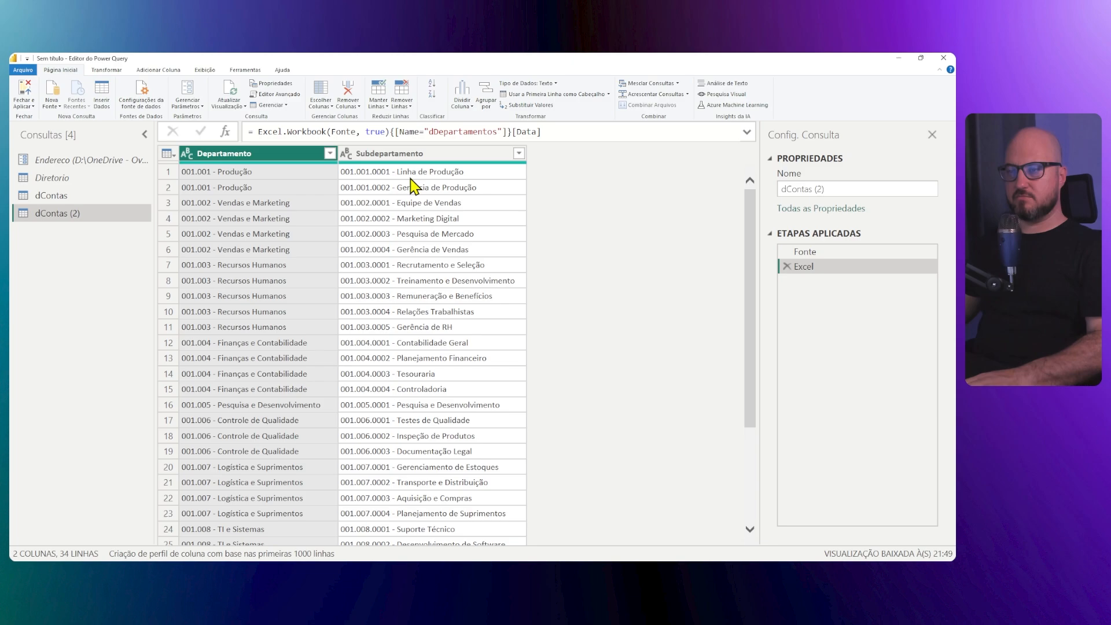
- Rename the duplicated query as dDepartamentos
{"action": "left_click", "coordinate": [839, 188]}
{"action": "key", "text": "ctrl+v"}
{"action": "key", "text": "Return"}
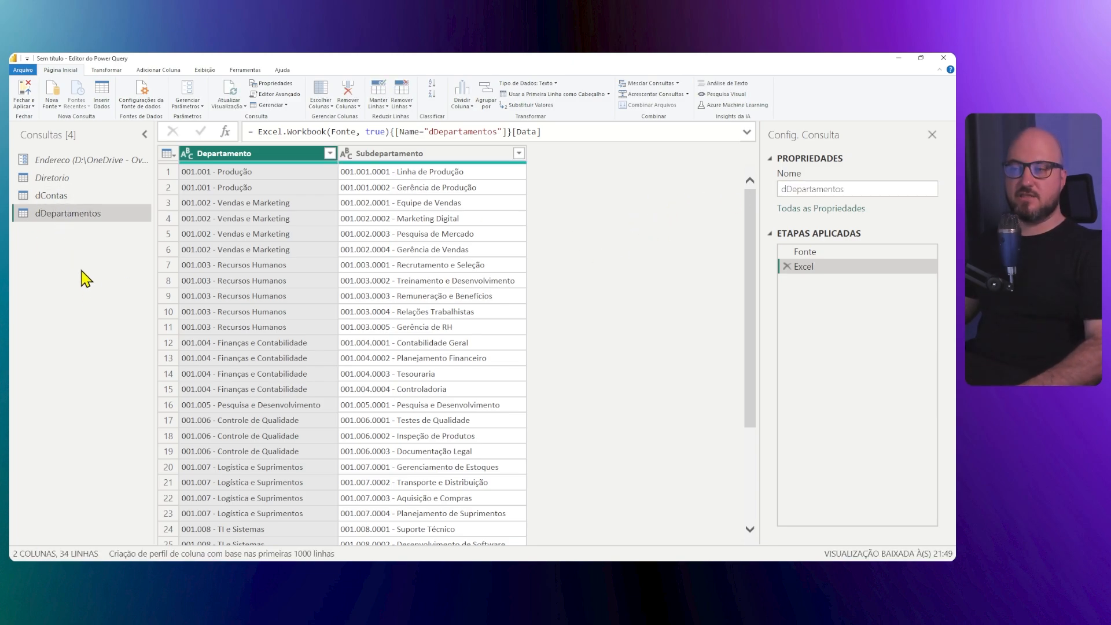
- Create a new query that references Diretorio and rename it as fDespesas
{"action": "left_click", "coordinate": [49, 178]}
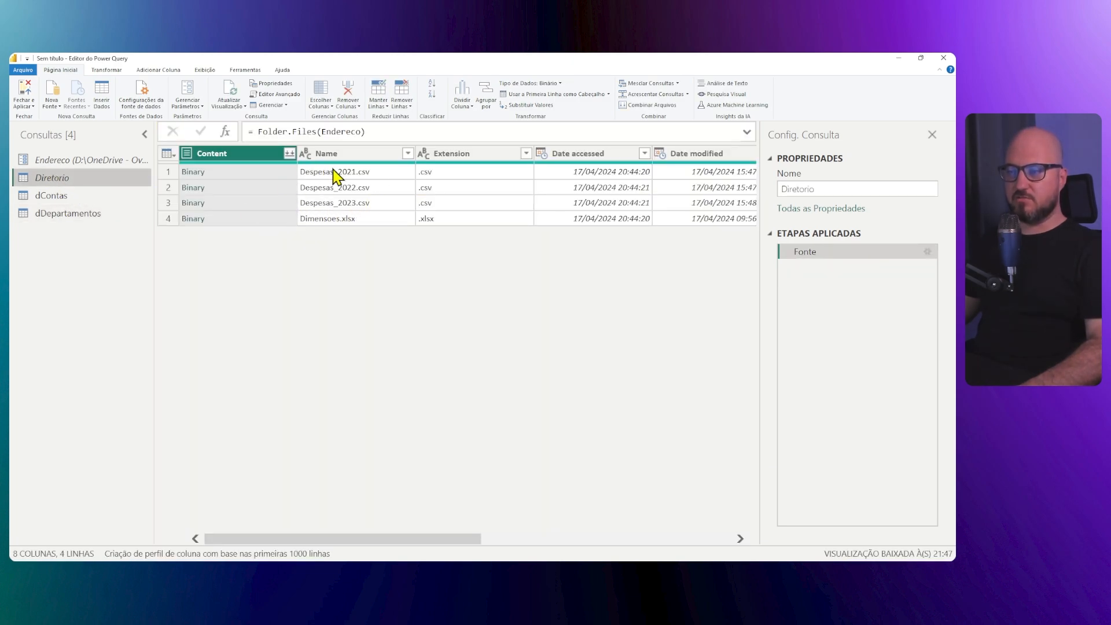
{"action": "right_click", "coordinate": [58, 180]}
{"action": "left_click", "coordinate": [107, 254]}
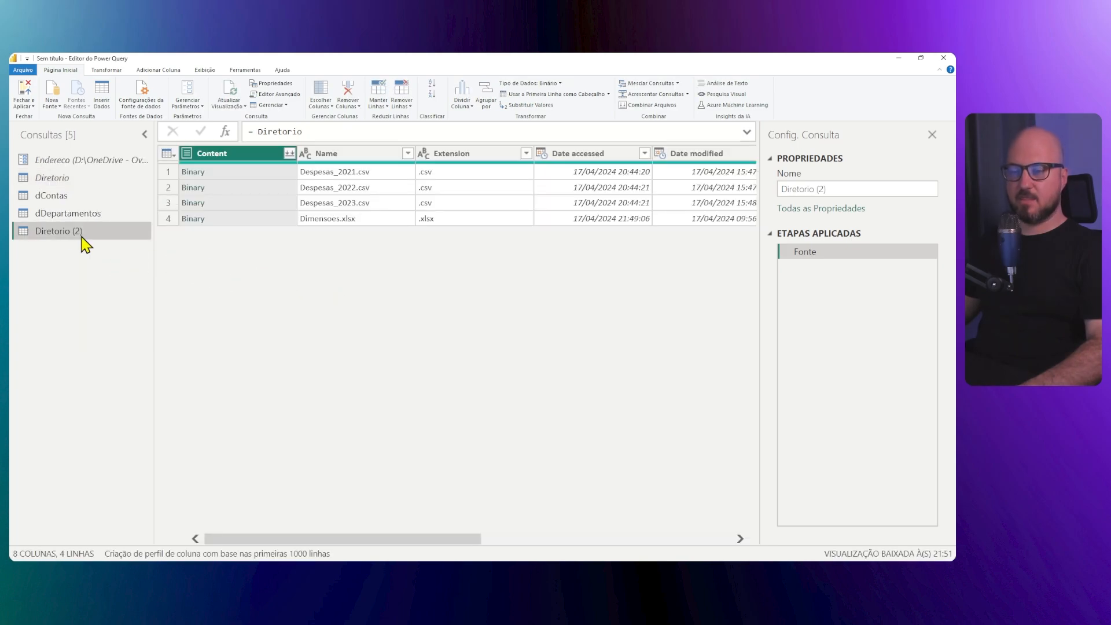
{"action": "left_click", "coordinate": [797, 184]}
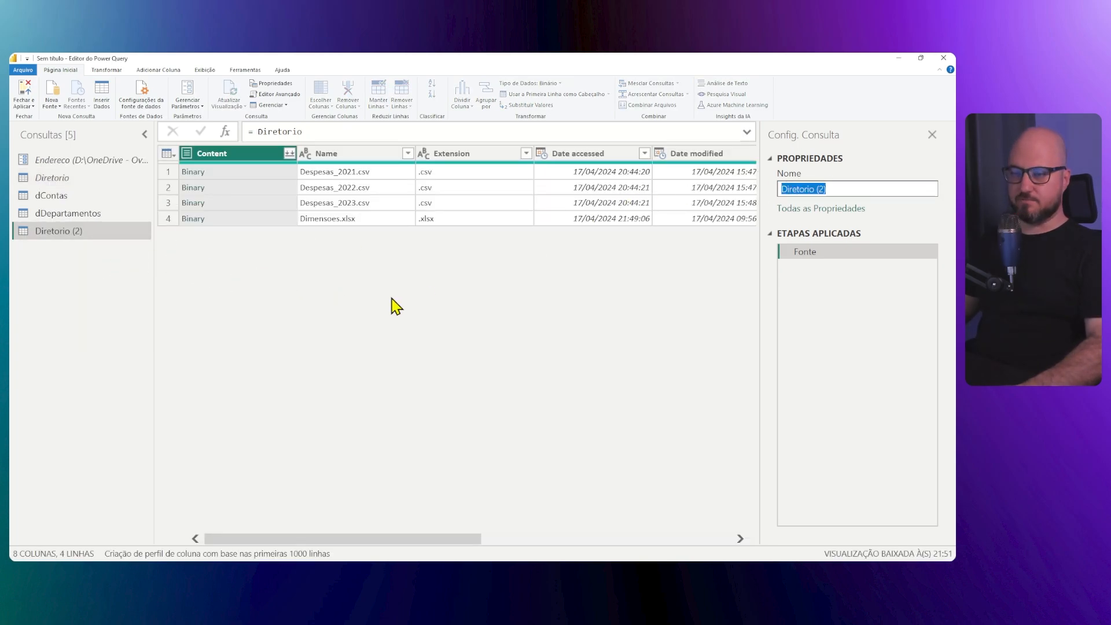
{"action": "type", "text": "fDespesas"}
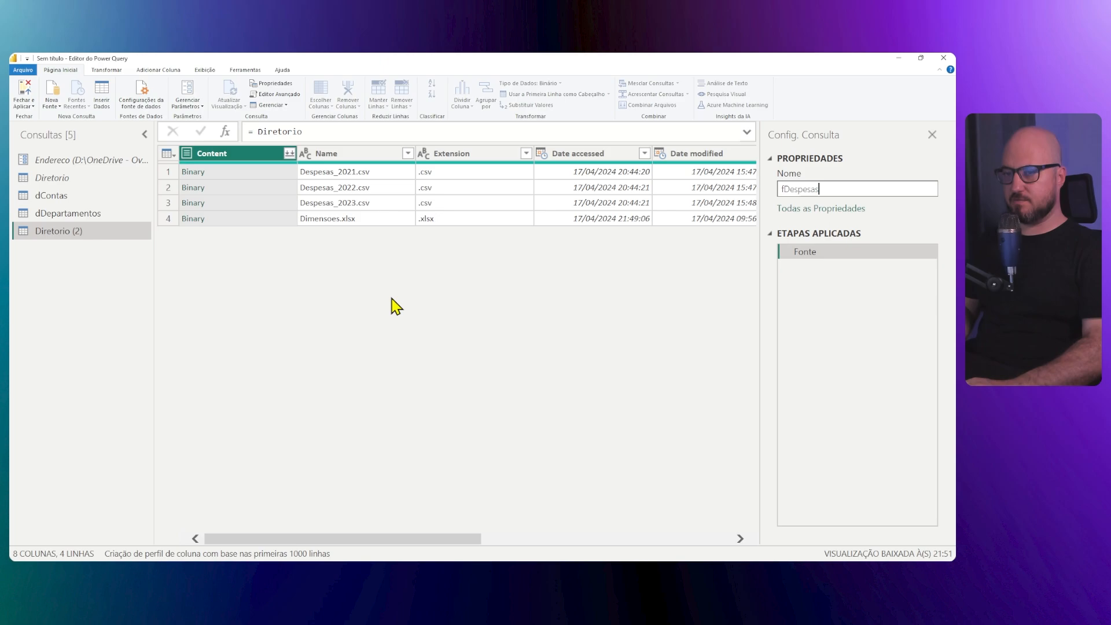
{"action": "key", "text": "Return"}
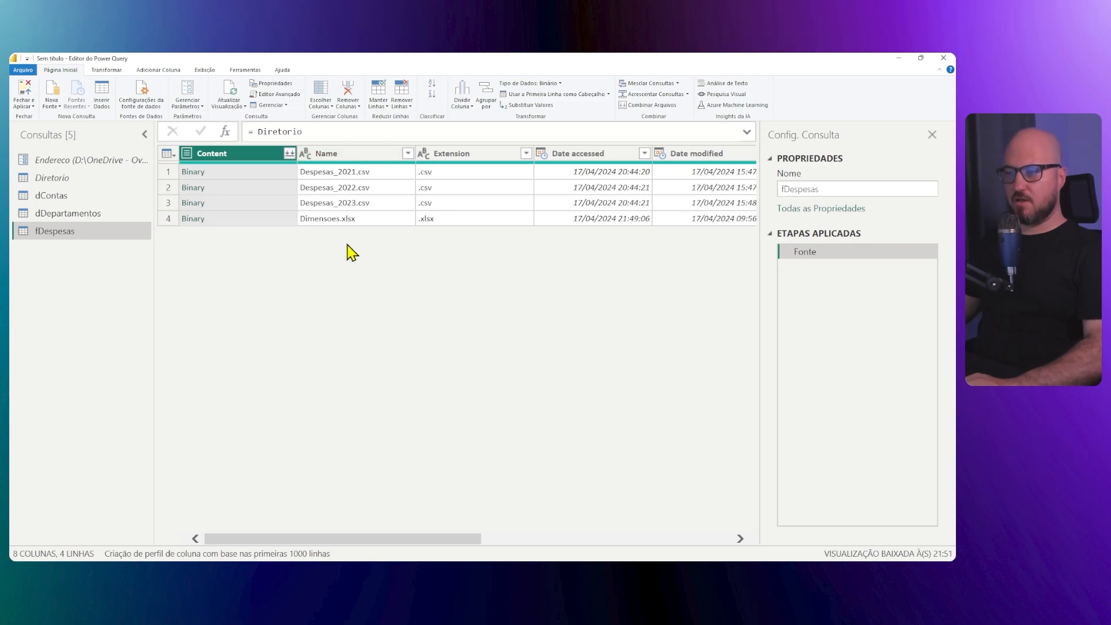
- Review the sheet selection part of the dContas query's Excel step formula and return to the fDespesas query
{"action": "left_click", "coordinate": [69, 199]}
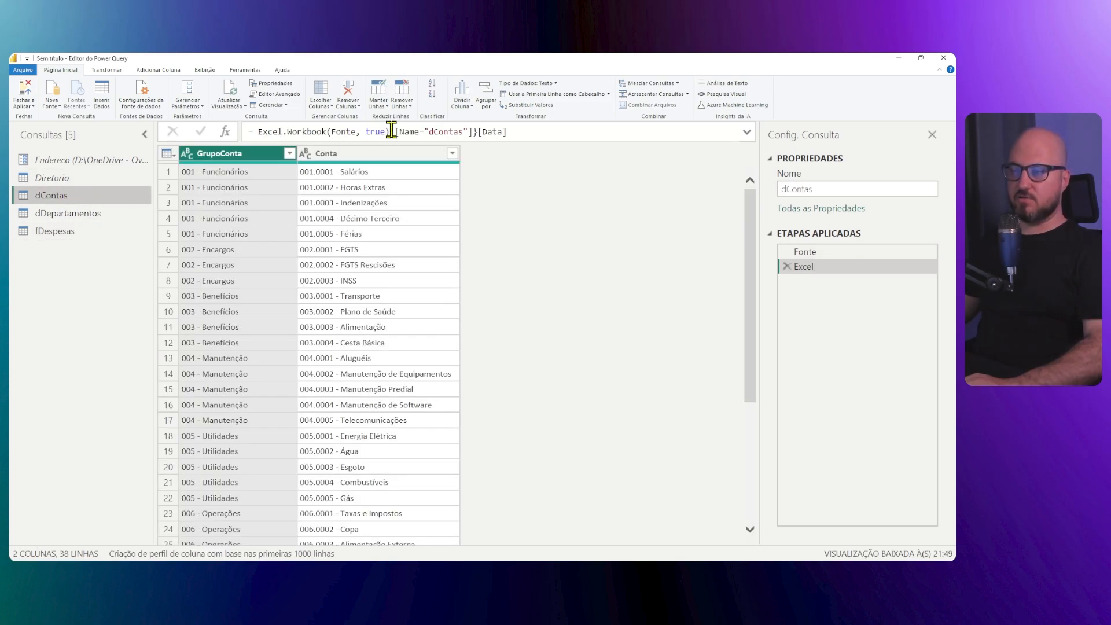
{"action": "left_click_drag", "start_coordinate": [392, 131], "coordinate": [524, 131]}
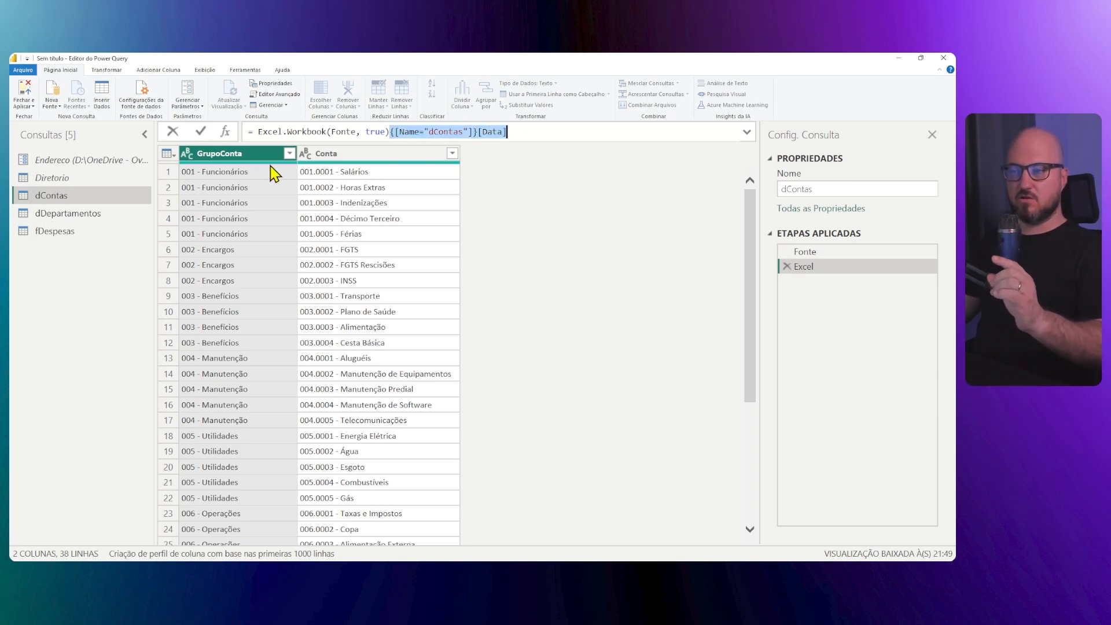
{"action": "left_click", "coordinate": [103, 233]}
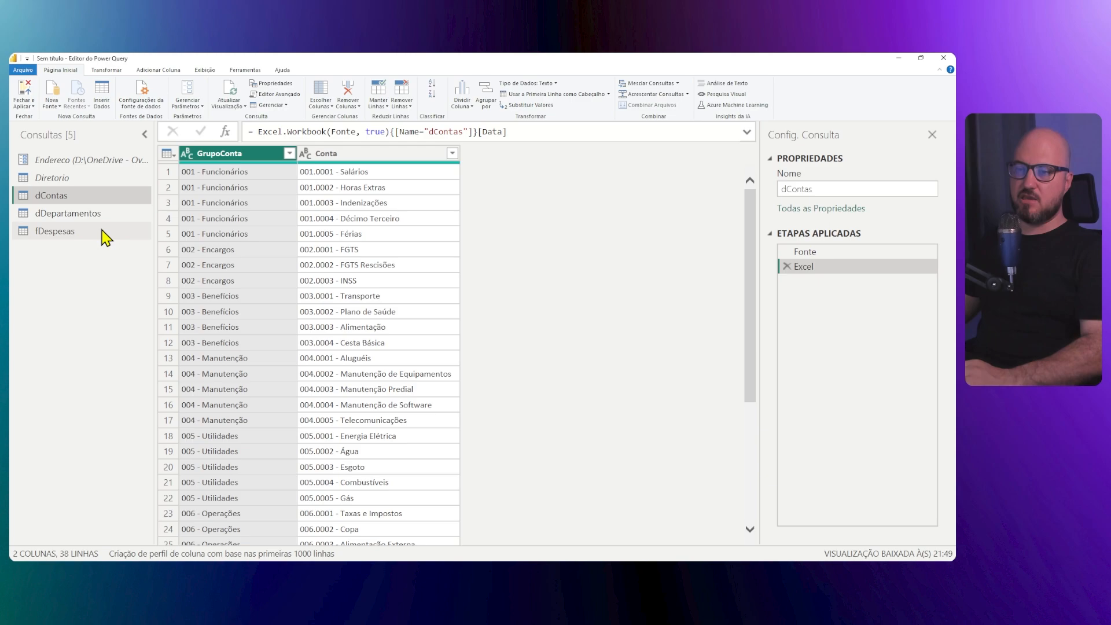
{"action": "left_click", "coordinate": [103, 233]}
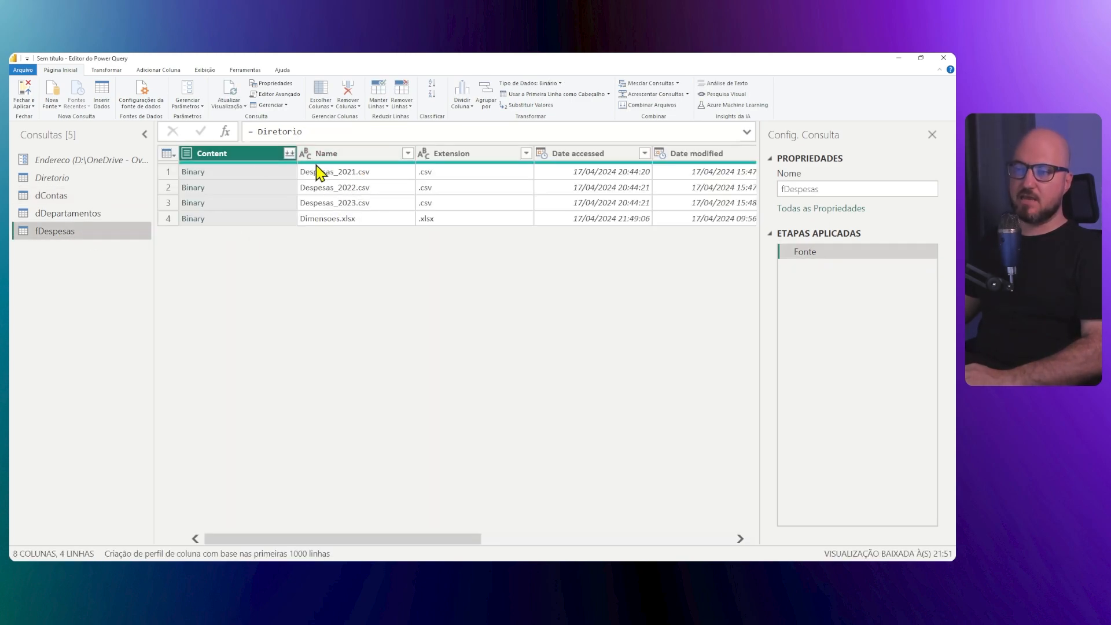
- Wrap Diretorio in the fDespesas source formula with Table.SelectRows and begin its row condition with each
{"action": "left_click", "coordinate": [252, 131]}
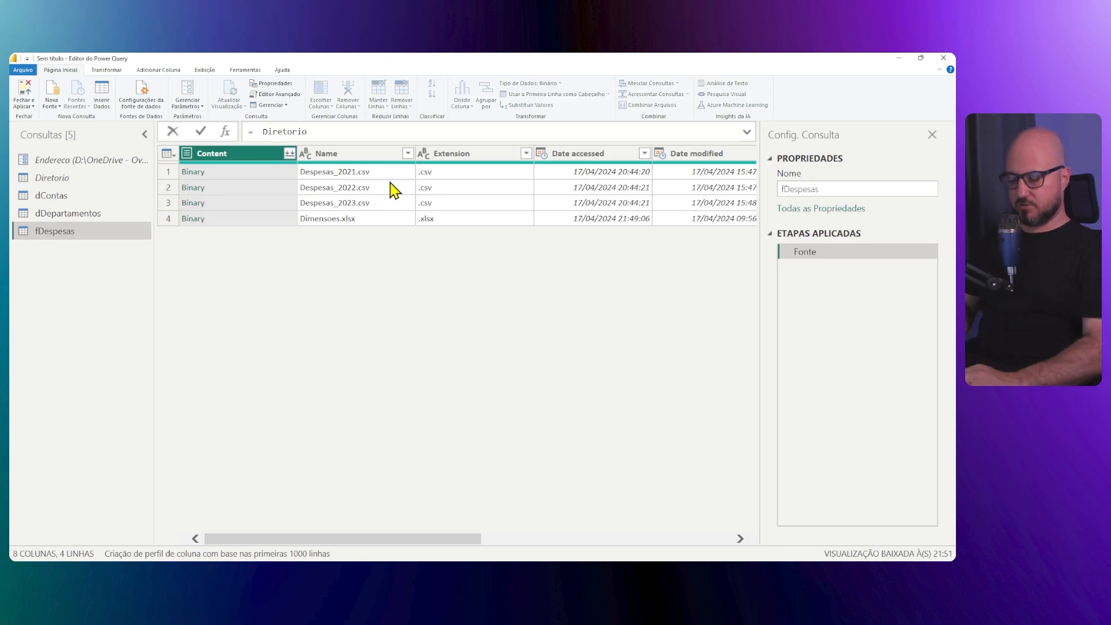
{"action": "type", "text": "TAbleSele"}
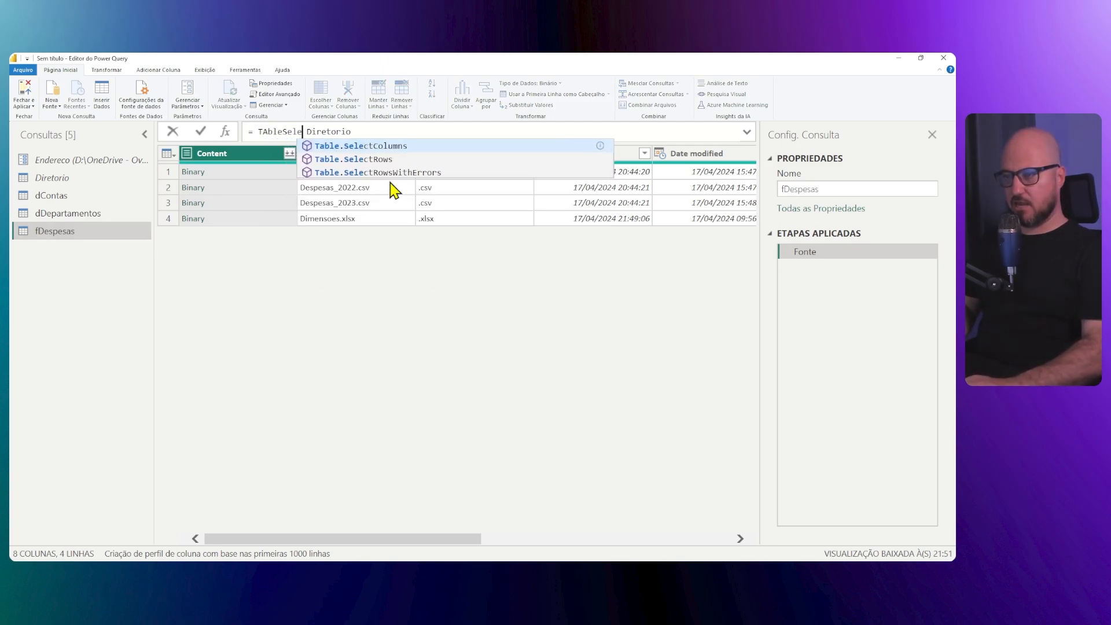
{"action": "key", "text": "Down"}
{"action": "key", "text": "Tab"}
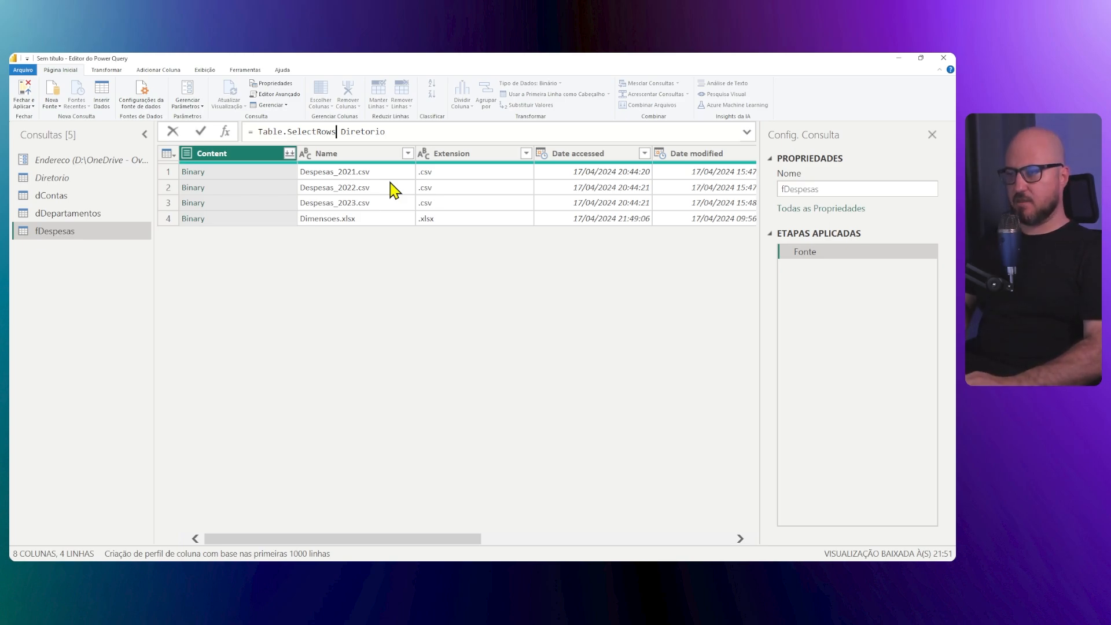
{"action": "type", "text": "("}
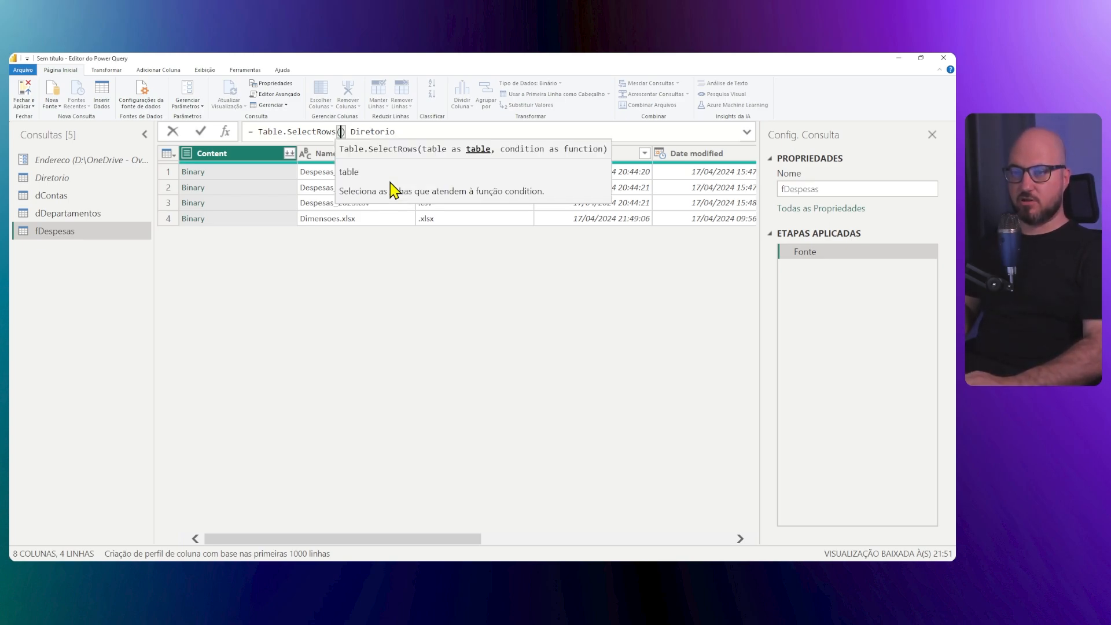
{"action": "key", "text": "Delete"}
{"action": "key", "text": "Delete"}
{"action": "key", "text": "End"}
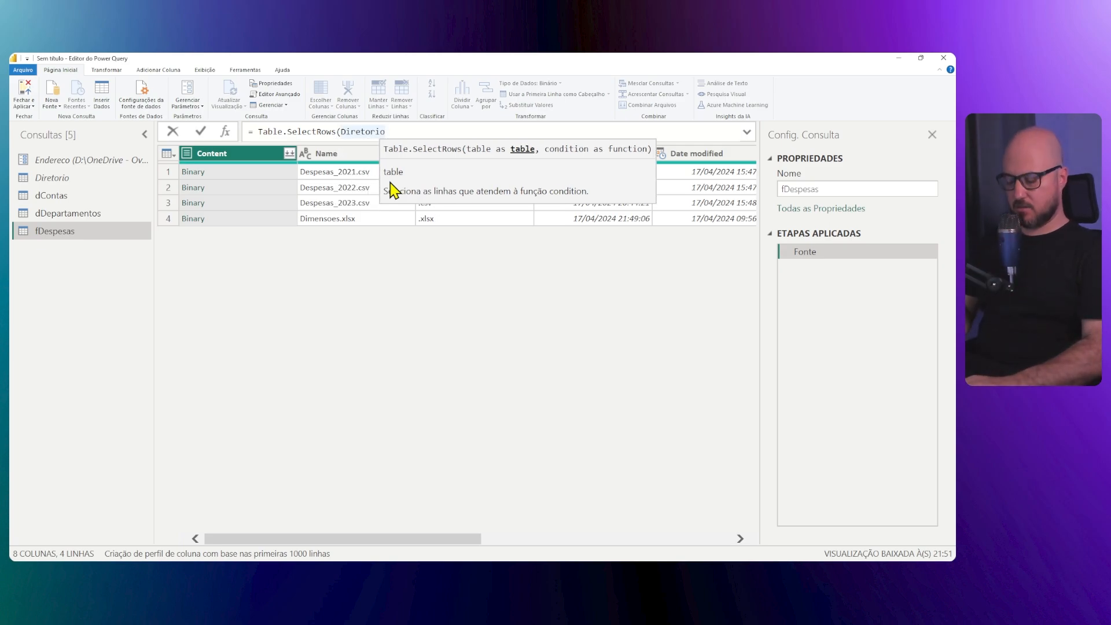
{"action": "type", "text": ", each "}
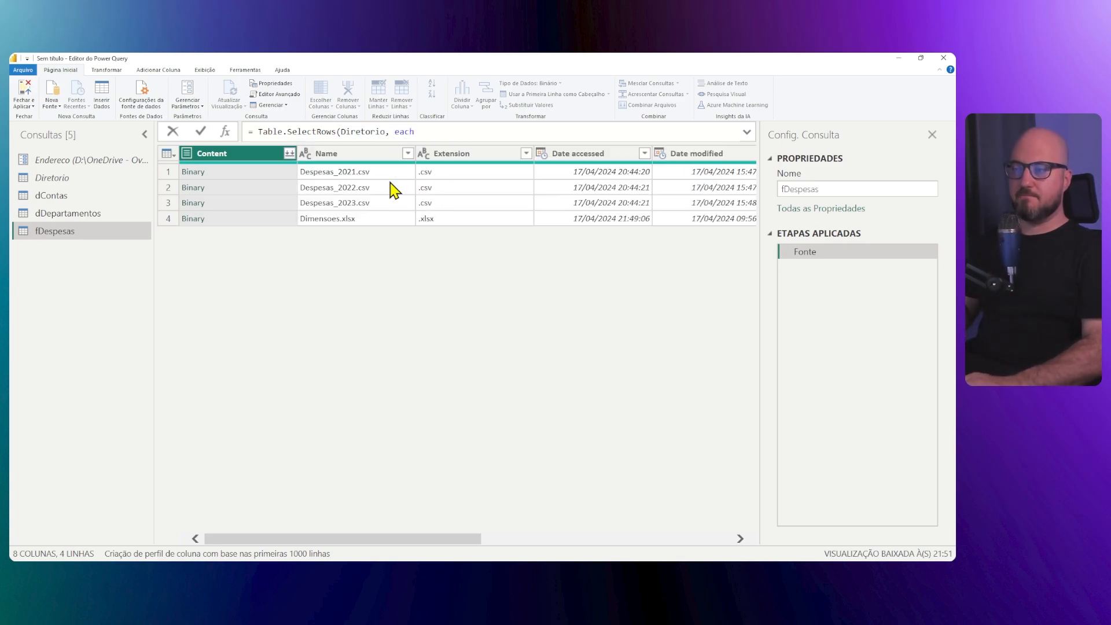
{"action": "type", "text": "List"}
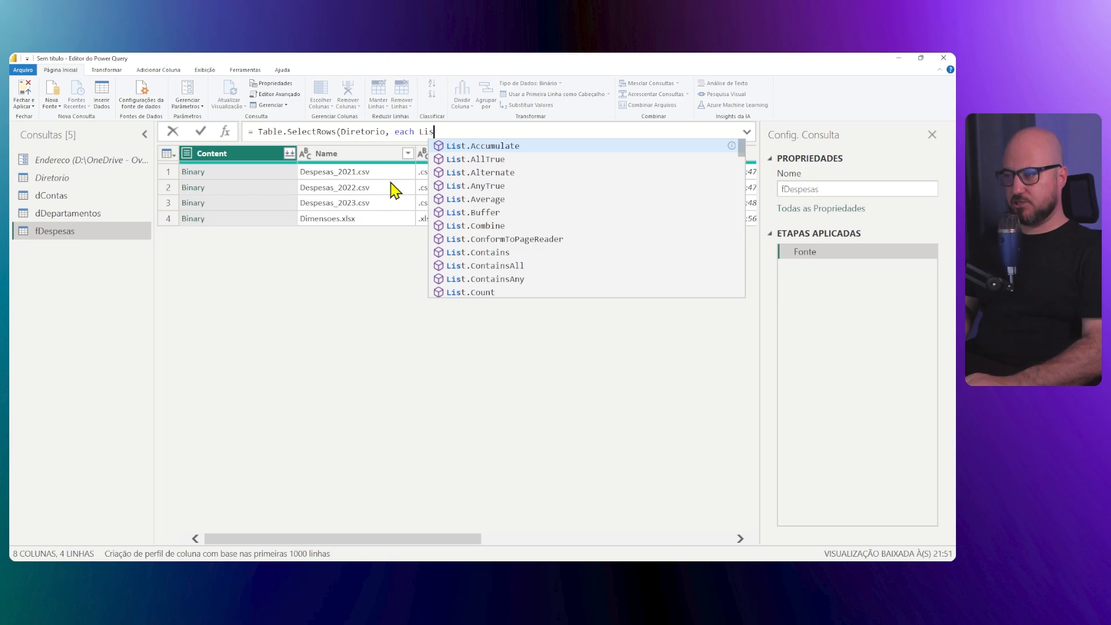
{"action": "key", "text": "BackSpace"}
{"action": "key", "text": "BackSpace"}
{"action": "key", "text": "BackSpace"}
{"action": "key", "text": "BackSpace"}
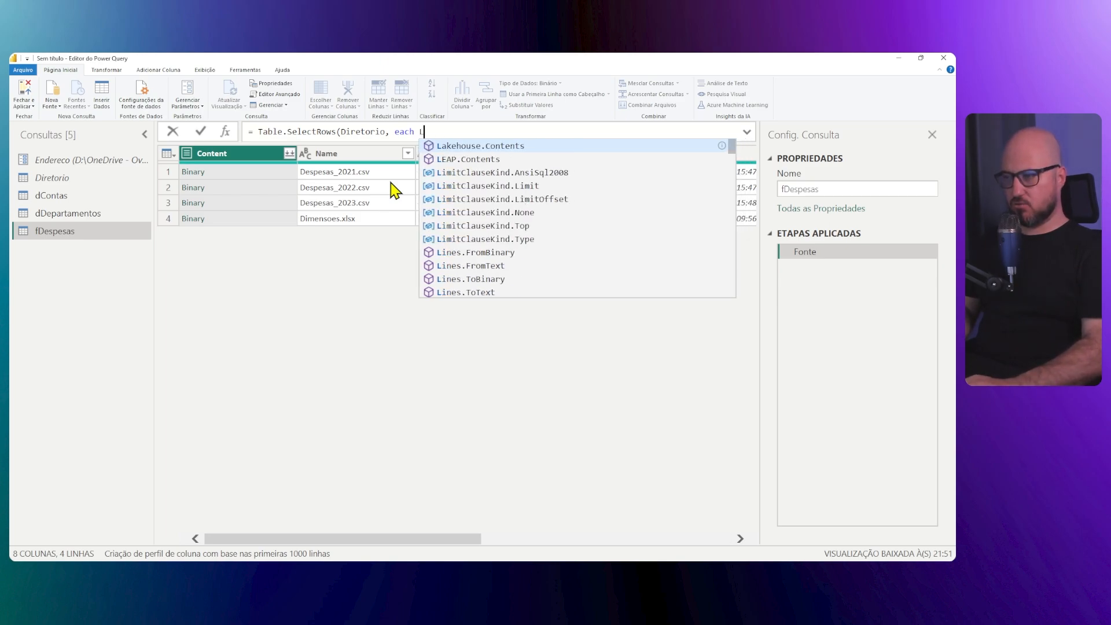
- Complete the row condition with Text.StartsWith([Name], "Despesas") and apply the fDespesas formula
{"action": "type", "text": "Tex"}
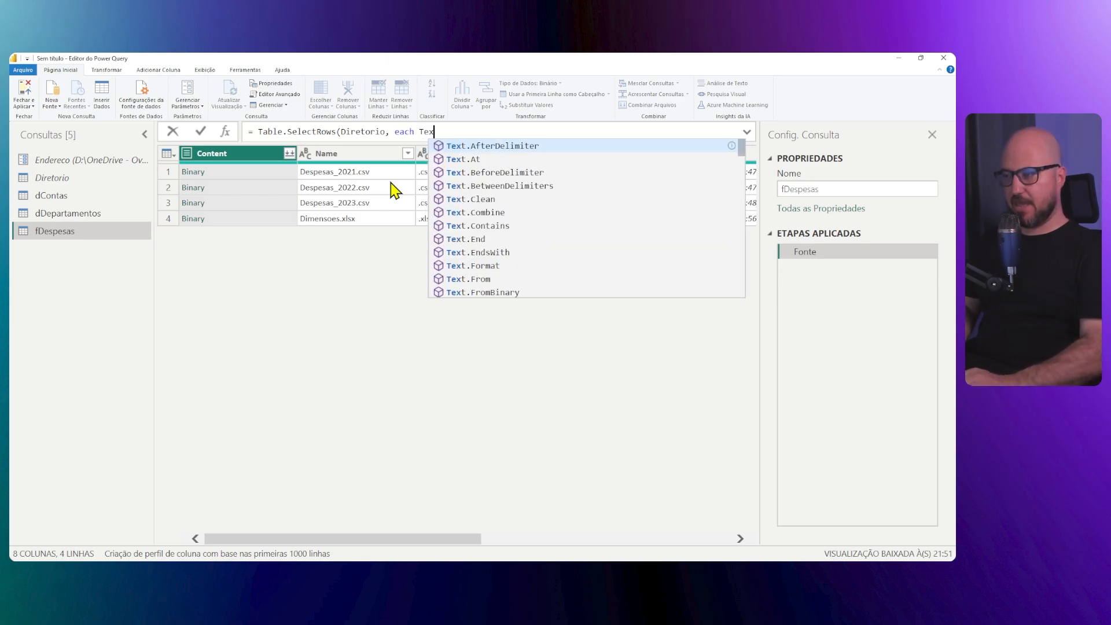
{"action": "type", "text": "t.Start"}
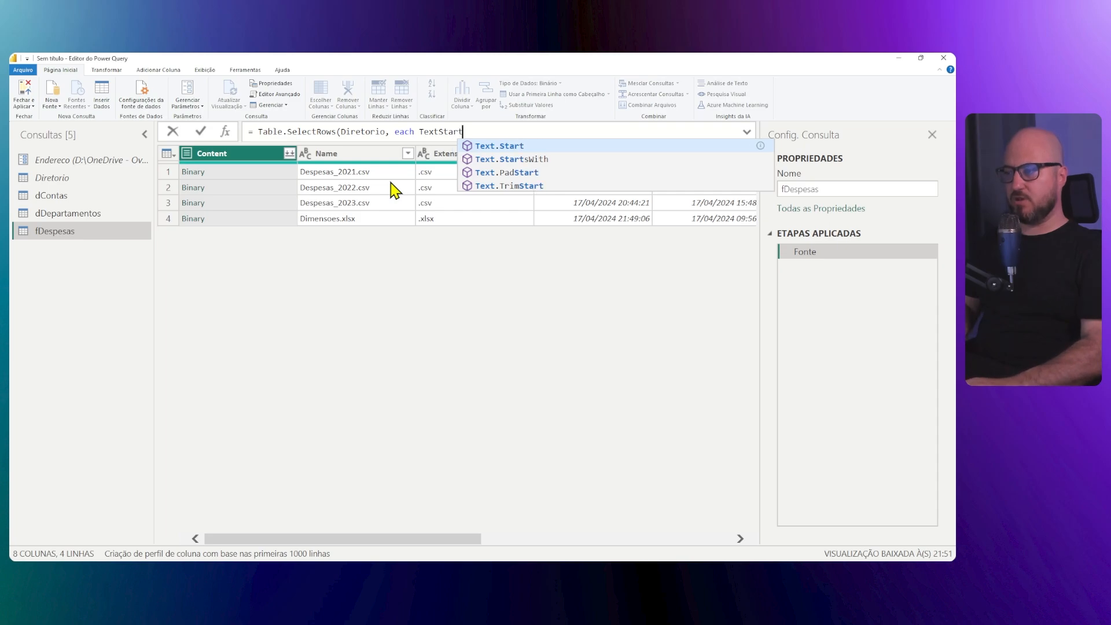
{"action": "key", "text": "Down"}
{"action": "key", "text": "Tab"}
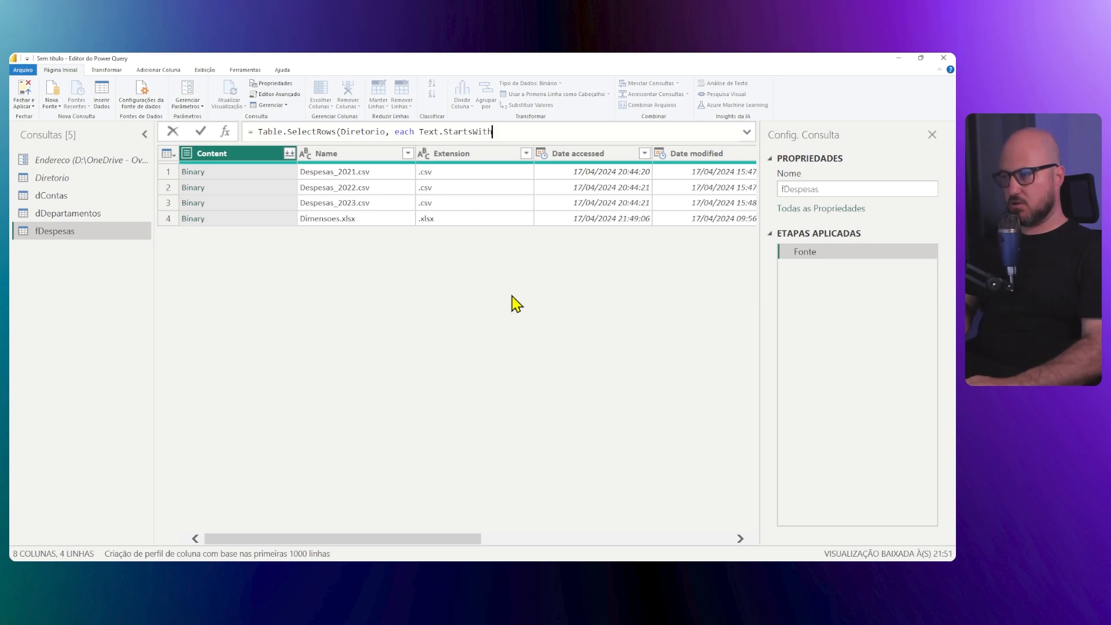
{"action": "type", "text": "("}
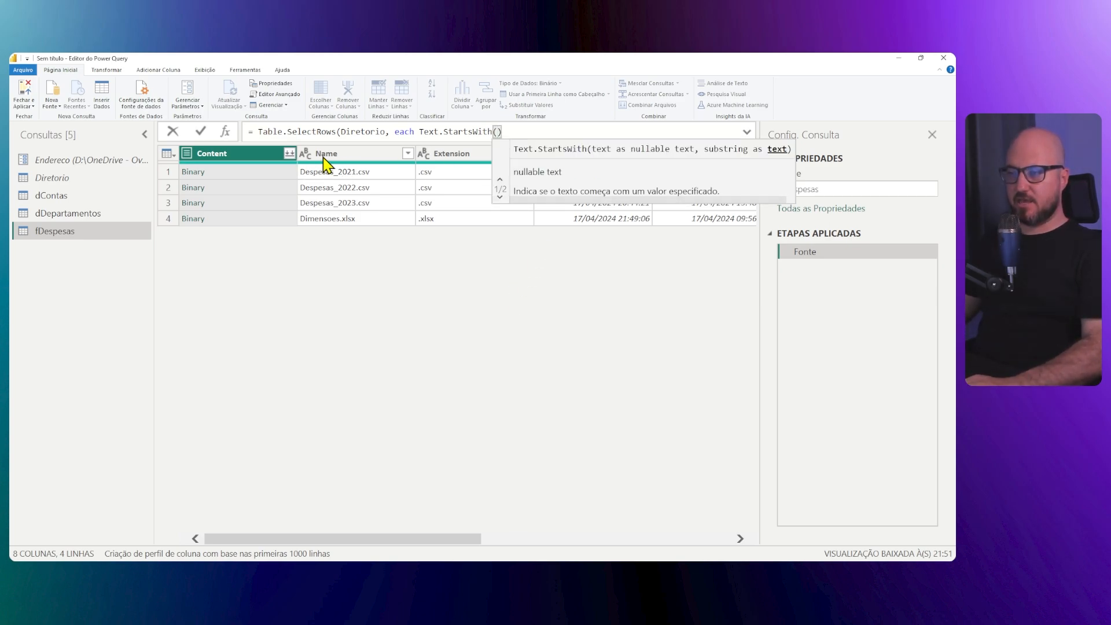
{"action": "type", "text": "[Name]"}
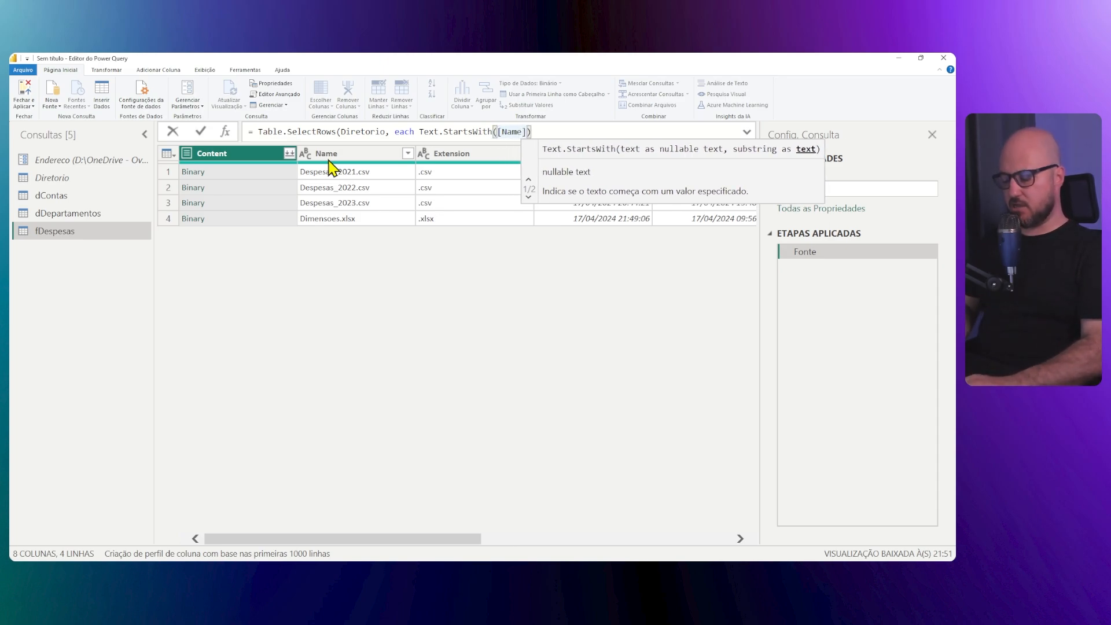
{"action": "type", "text": ", \""}
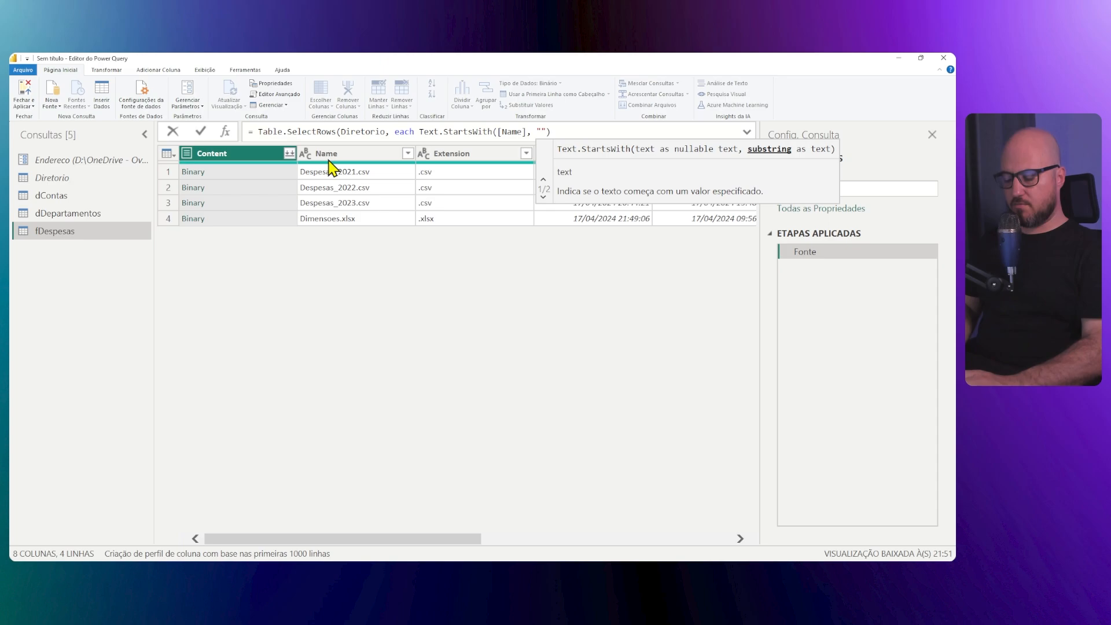
{"action": "type", "text": "Despesas\""}
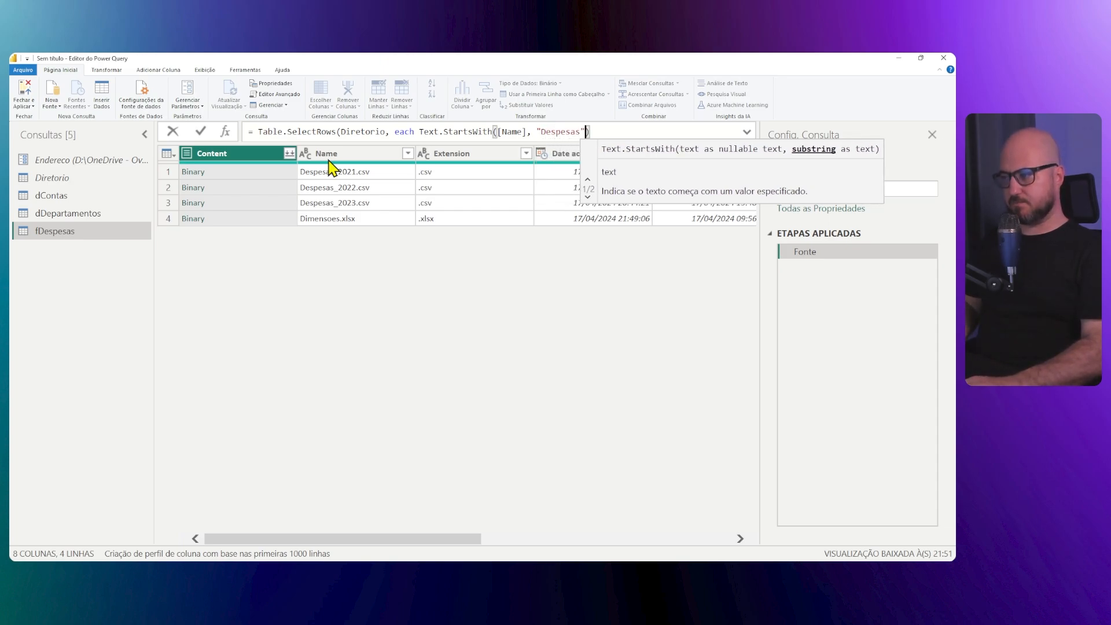
{"action": "type", "text": "))"}
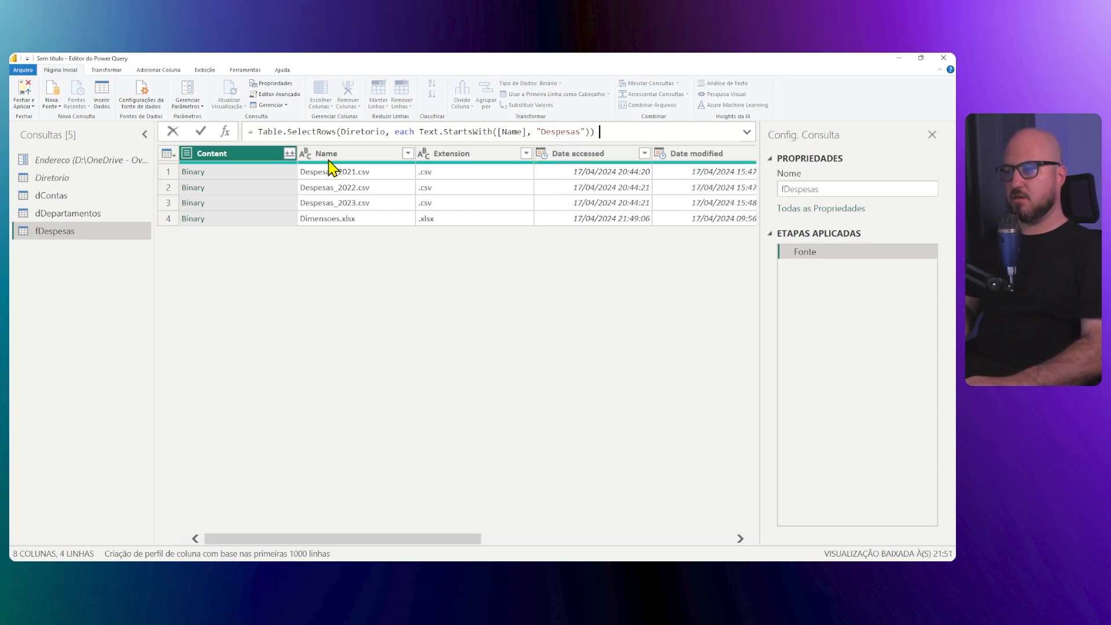
{"action": "key", "text": "Return"}
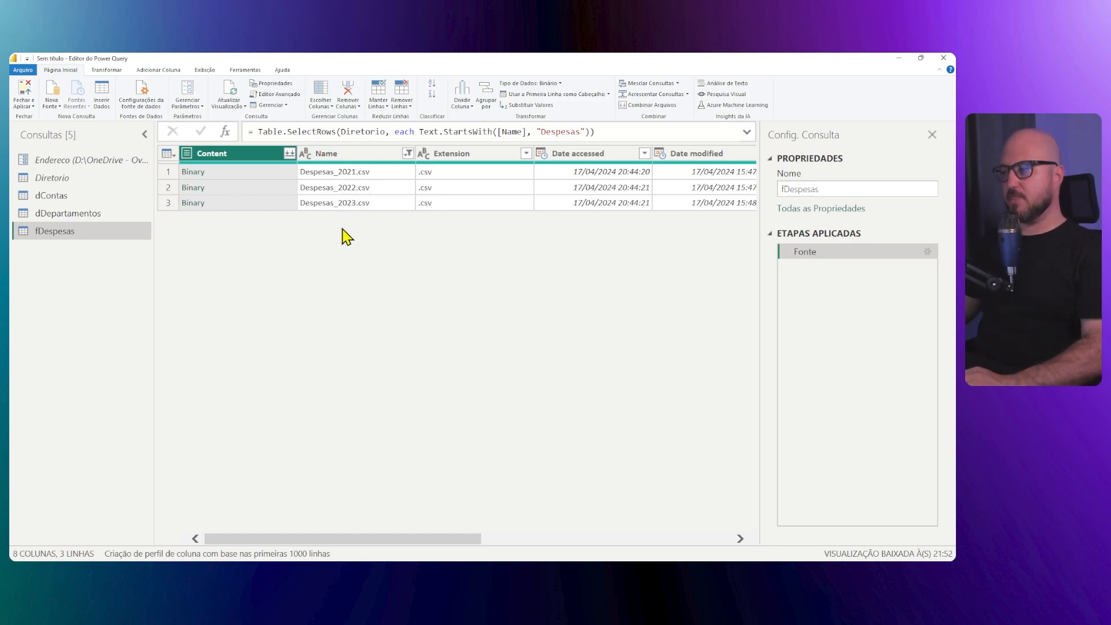
- Examine the Content binaries and the file names of the filtered rows in fDespesas
{"action": "left_click_drag", "start_coordinate": [400, 539], "coordinate": [216, 526]}
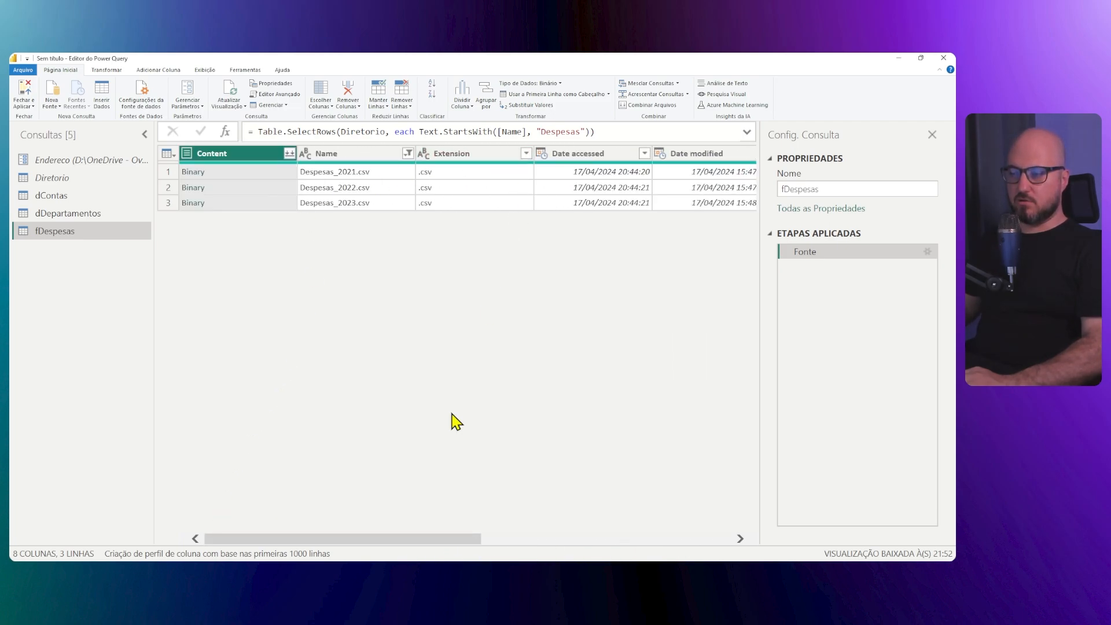
{"action": "left_click_drag", "start_coordinate": [398, 543], "coordinate": [340, 521]}
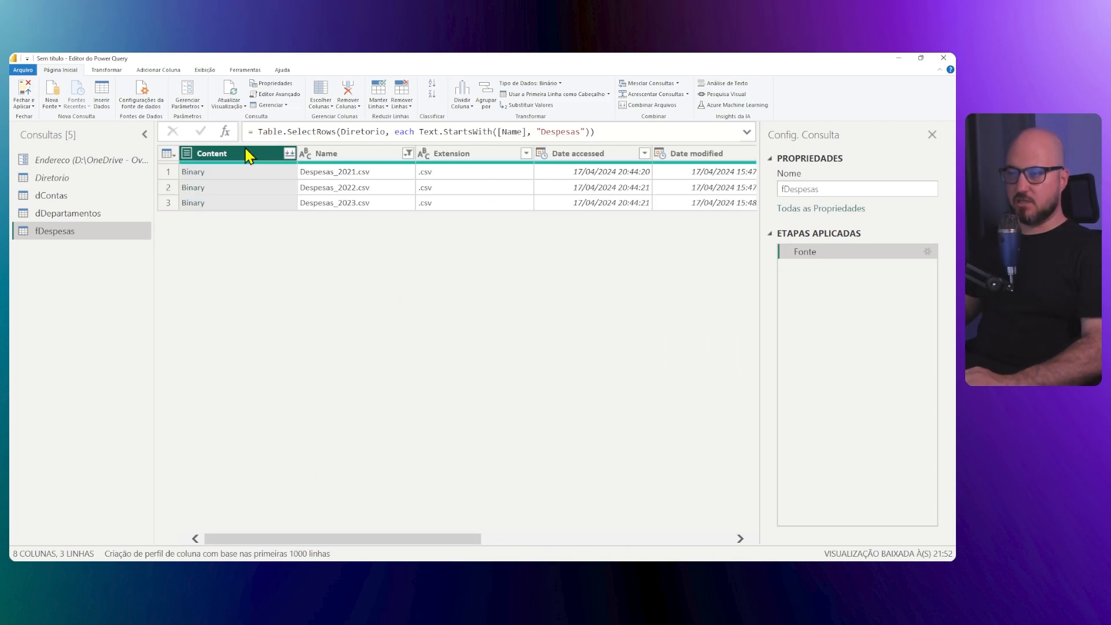
{"action": "left_click", "coordinate": [226, 172]}
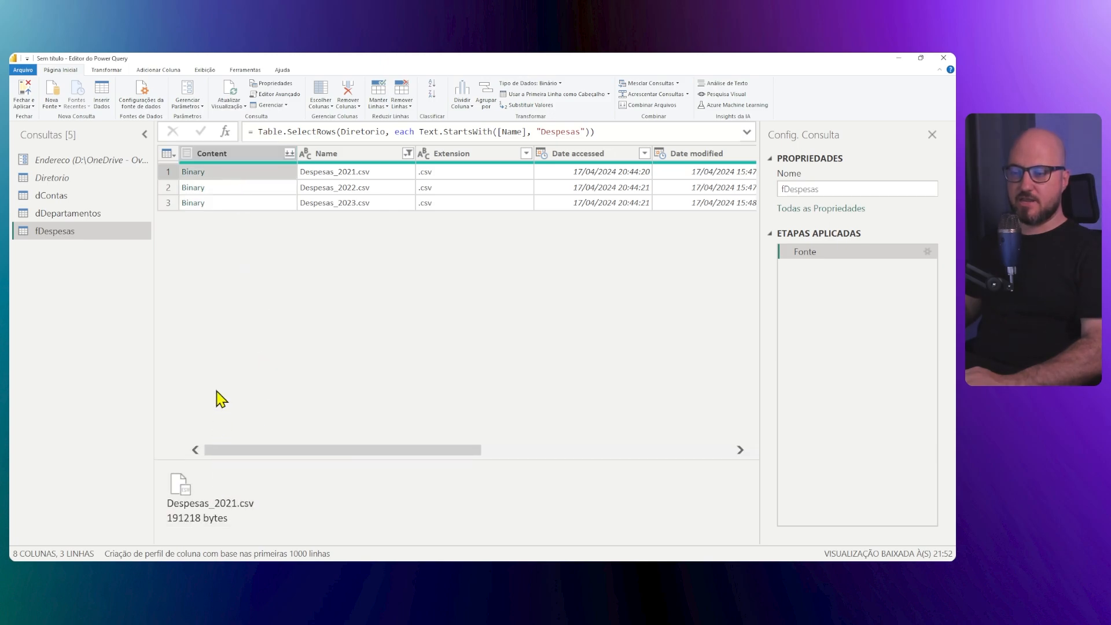
{"action": "left_click", "coordinate": [231, 187]}
{"action": "left_click", "coordinate": [229, 203]}
{"action": "left_click", "coordinate": [409, 174]}
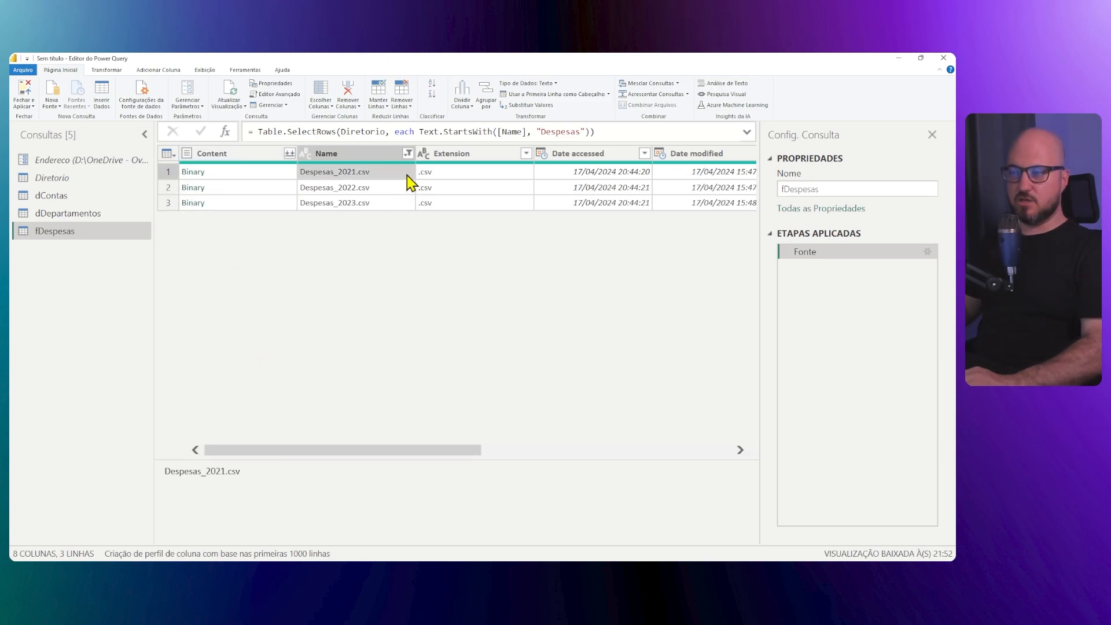
{"action": "left_click", "coordinate": [391, 202]}
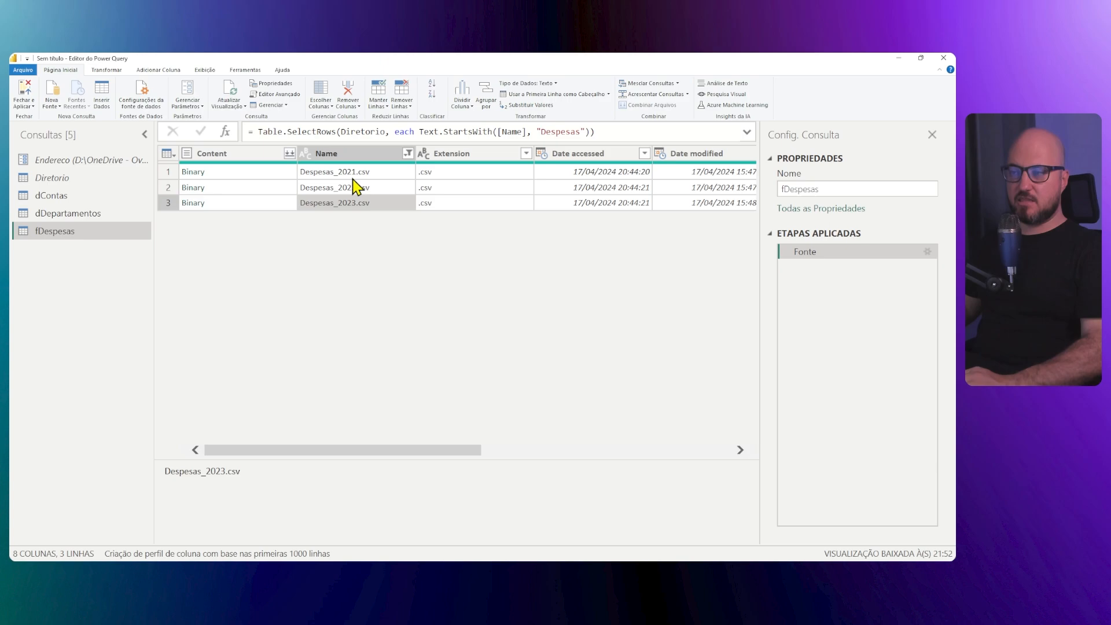
{"action": "left_click", "coordinate": [230, 177]}
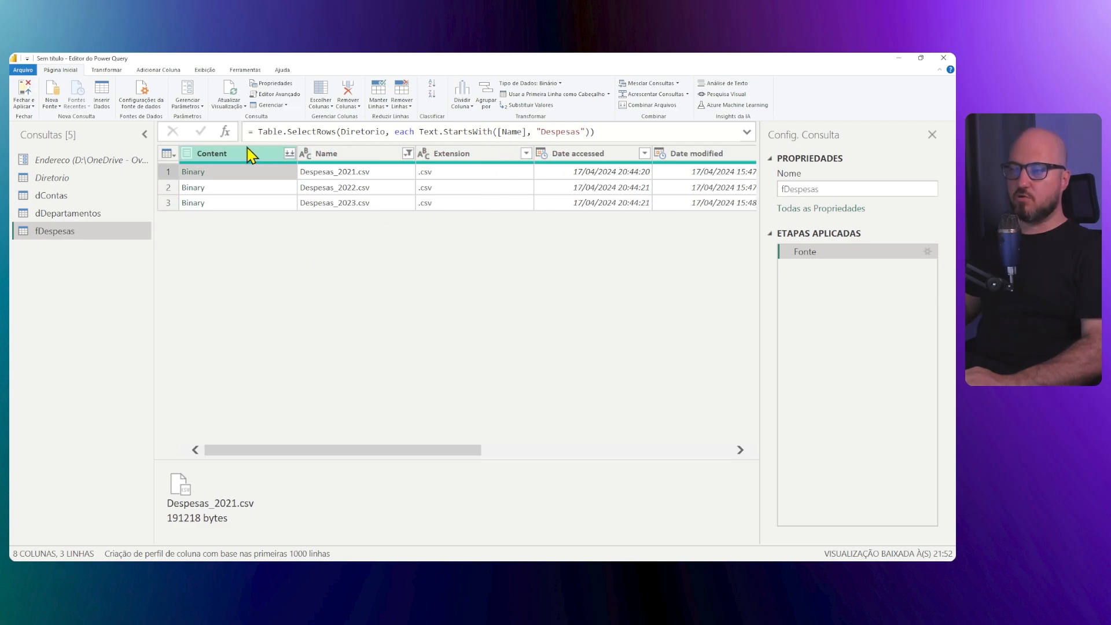
- Append [[Content], [Name]] to the fDespesas source formula to keep only those two columns, and apply it
{"action": "left_click", "coordinate": [610, 131]}
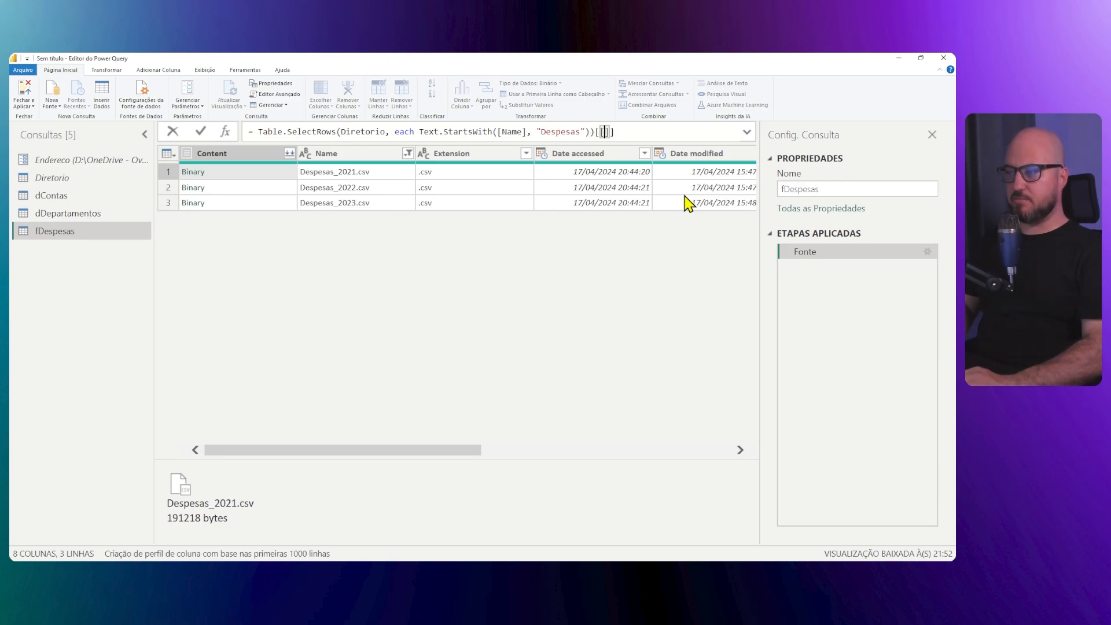
{"action": "type", "text": "[[Conte"}
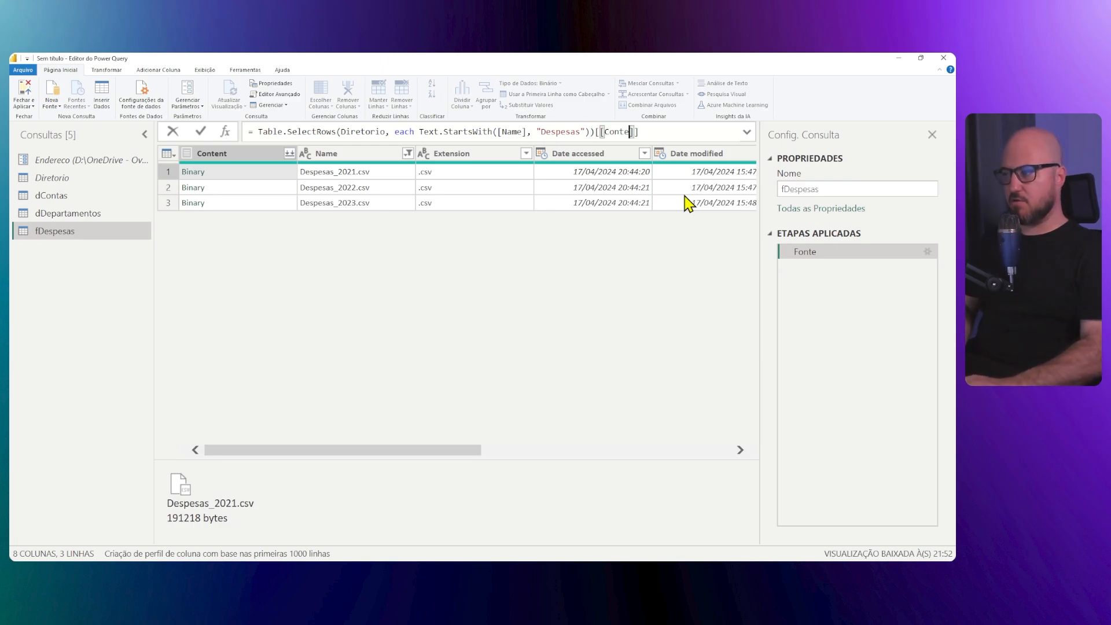
{"action": "type", "text": "nt],"}
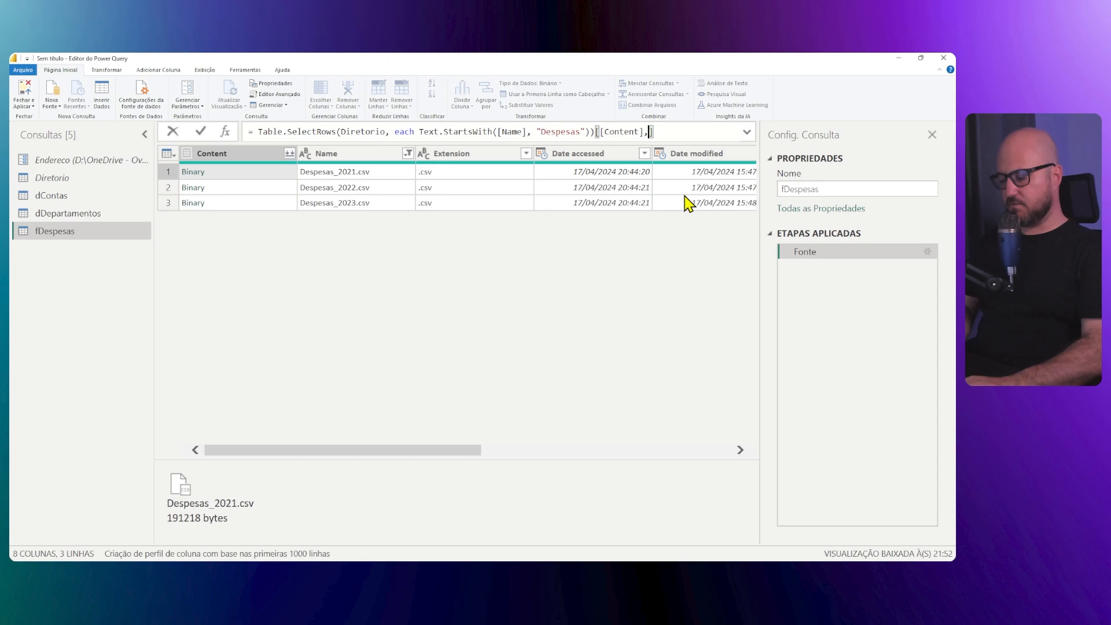
{"action": "type", "text": " ["}
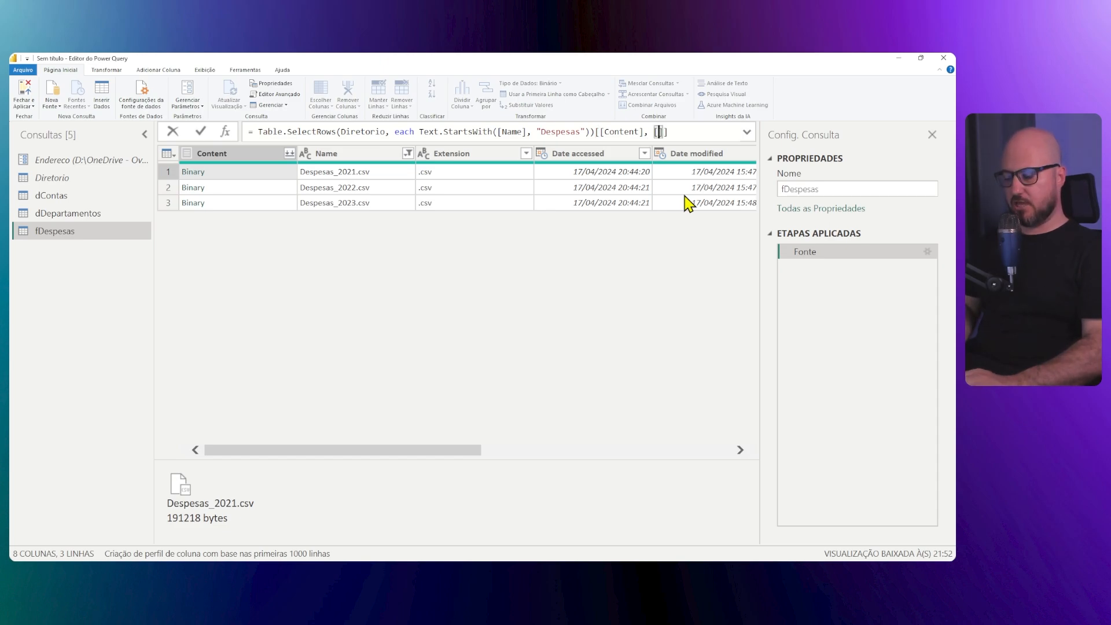
{"action": "type", "text": "Name]"}
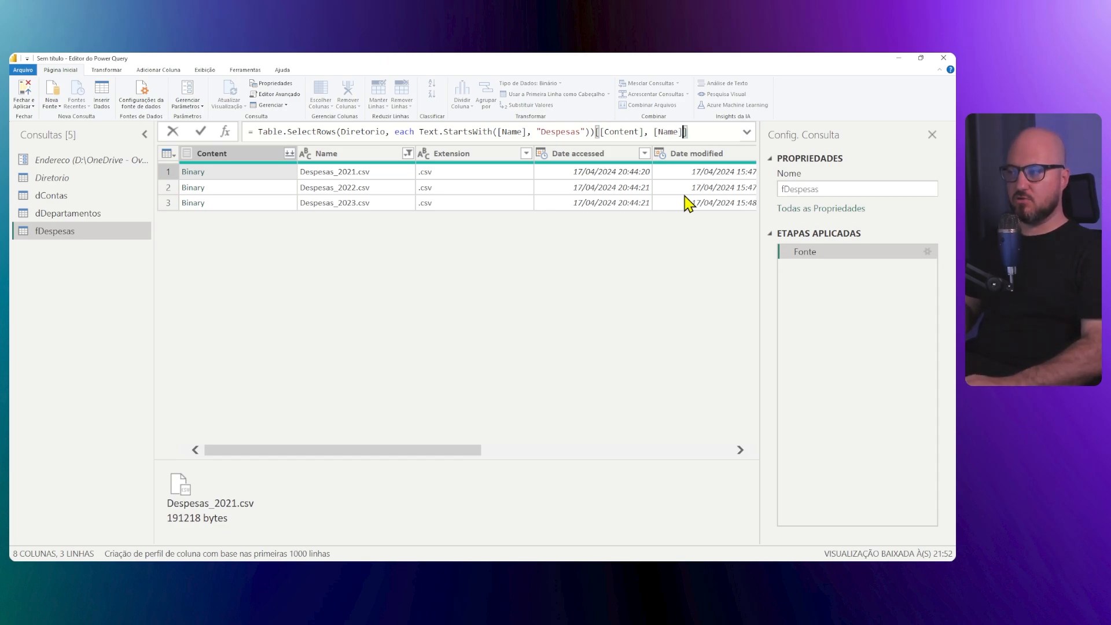
{"action": "key", "text": "Return"}
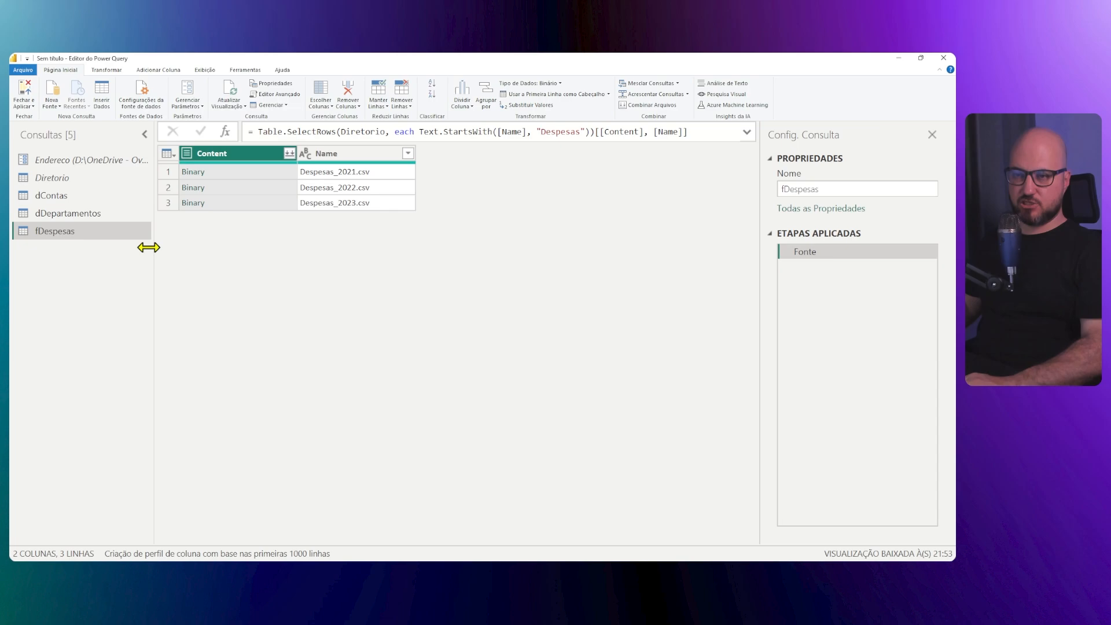
- Create a reference query from fDespesas and name it fxDespesas
{"action": "right_click", "coordinate": [68, 238]}
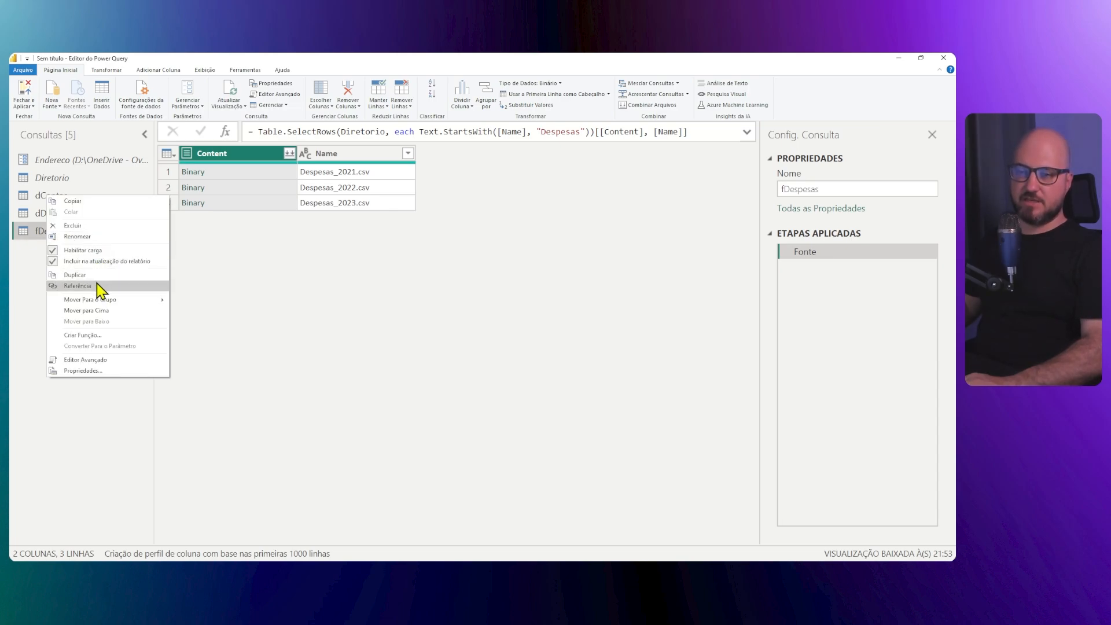
{"action": "left_click", "coordinate": [77, 286]}
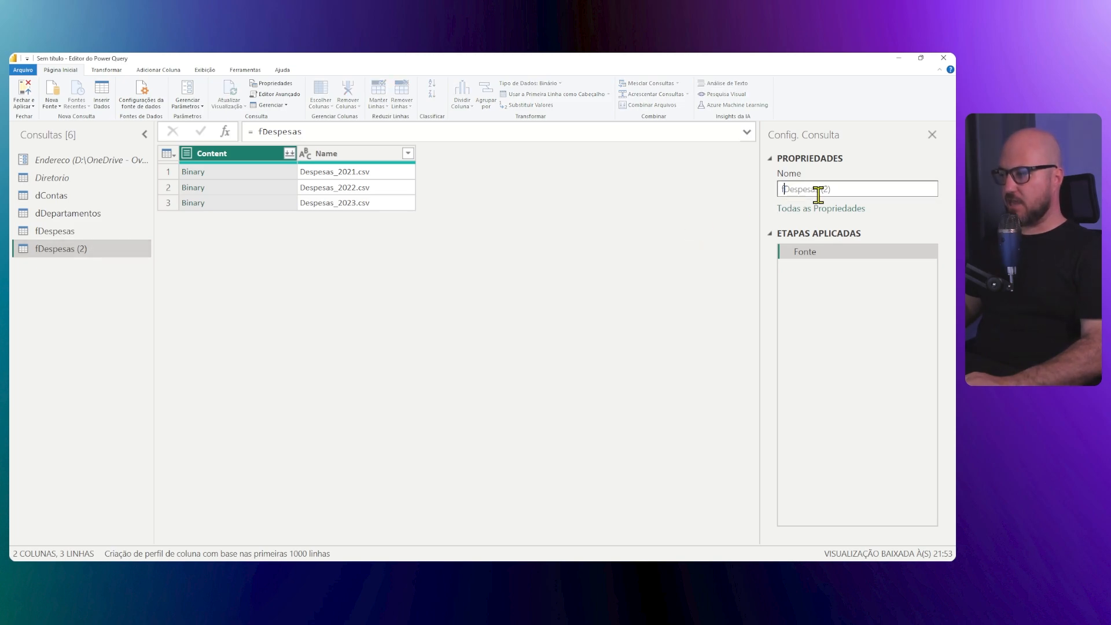
{"action": "type", "text": "x"}
{"action": "left_click_drag", "start_coordinate": [825, 190], "coordinate": [861, 188]}
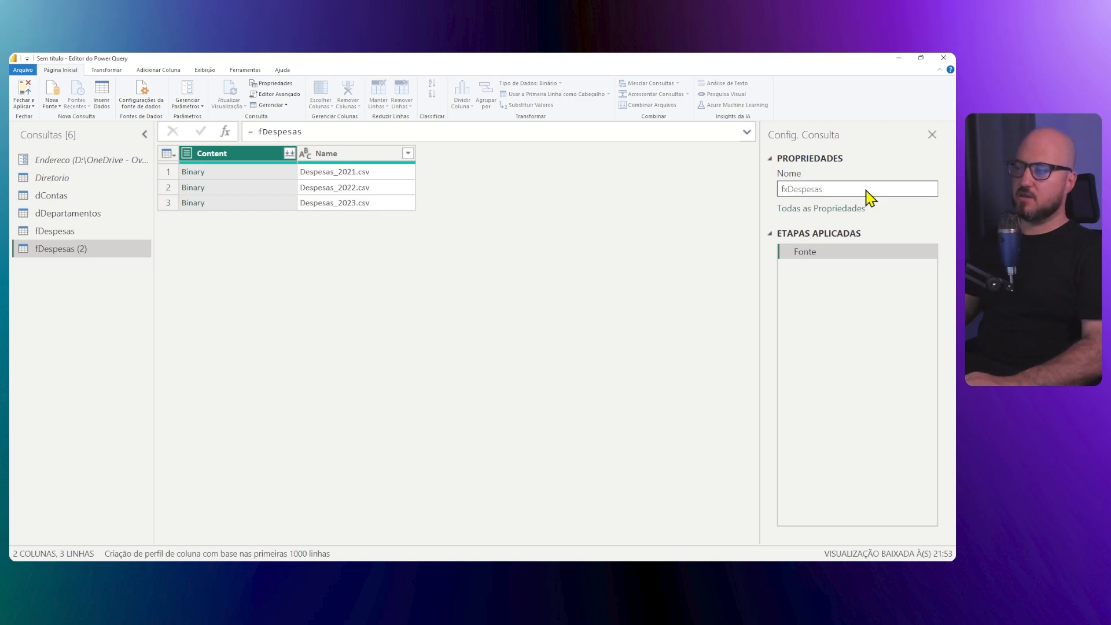
{"action": "key", "text": "Return"}
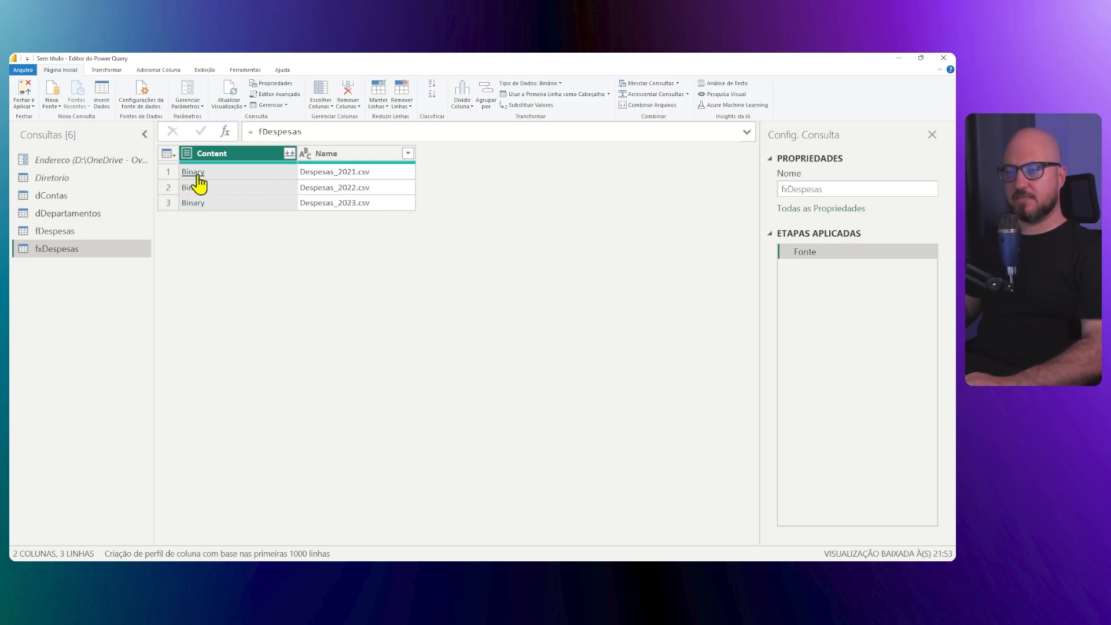
- Change the fxDespesas source formula to fDespesas[Content]{0} to load the first expense CSV file
{"action": "left_click", "coordinate": [323, 134]}
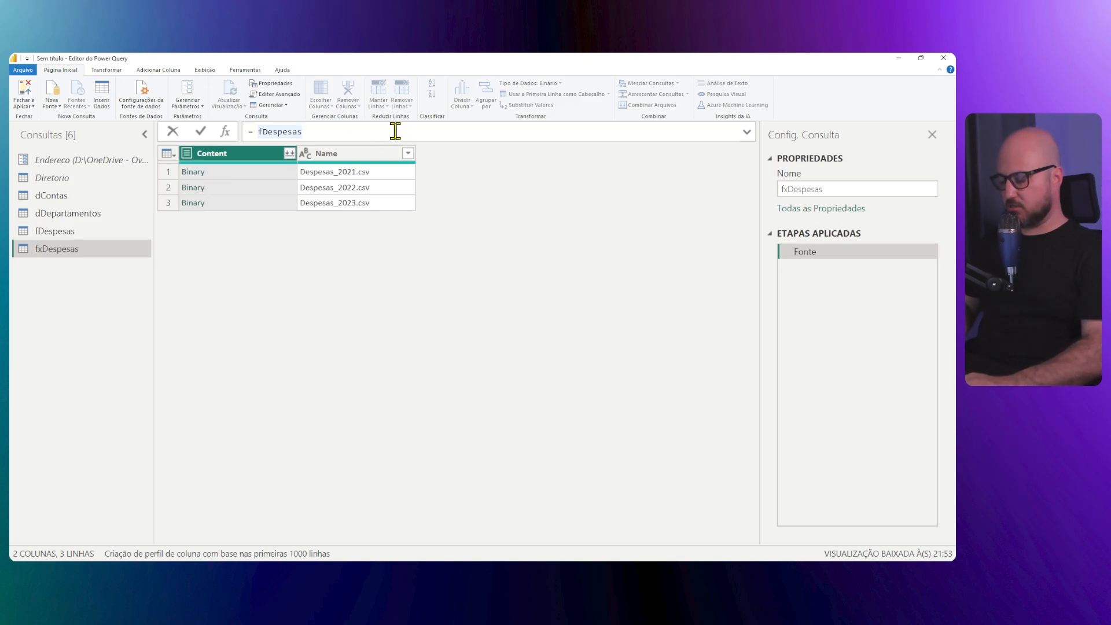
{"action": "type", "text": "[Content"}
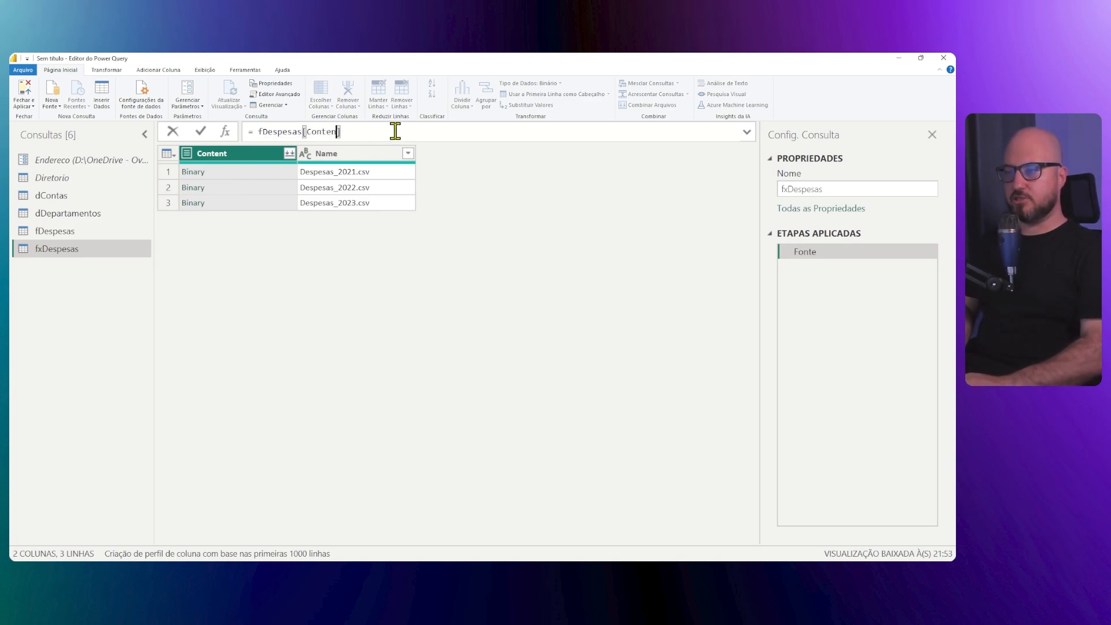
{"action": "type", "text": "]{0"}
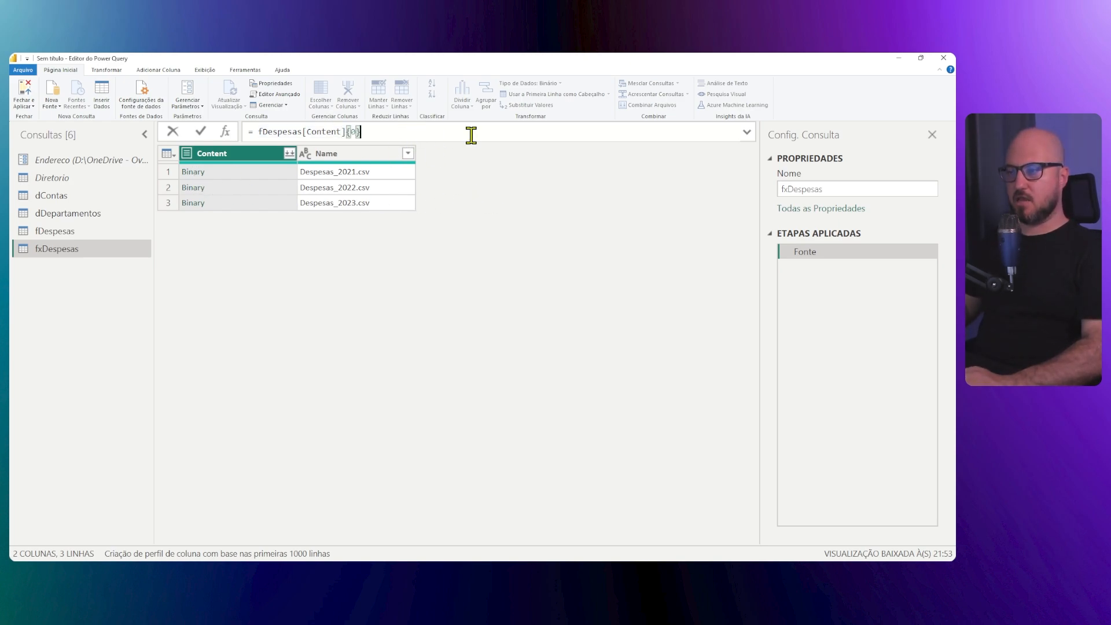
{"action": "key", "text": "Return"}
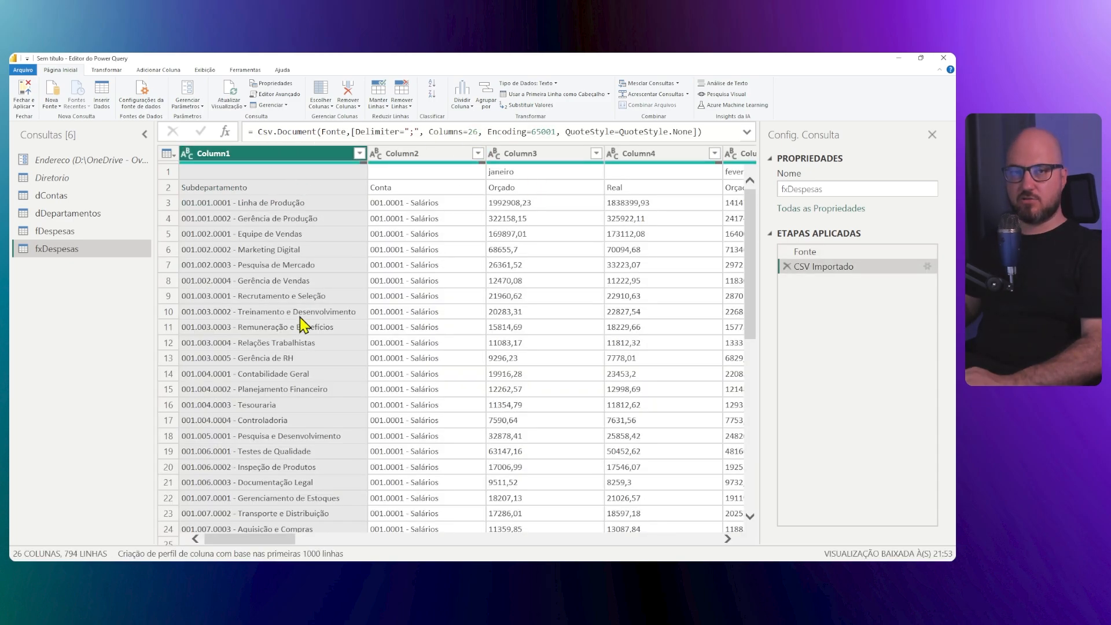
- Examine the two header rows and the data rows beneath them across the monthly columns of the imported CSV
{"action": "left_click_drag", "start_coordinate": [291, 543], "coordinate": [246, 431]}
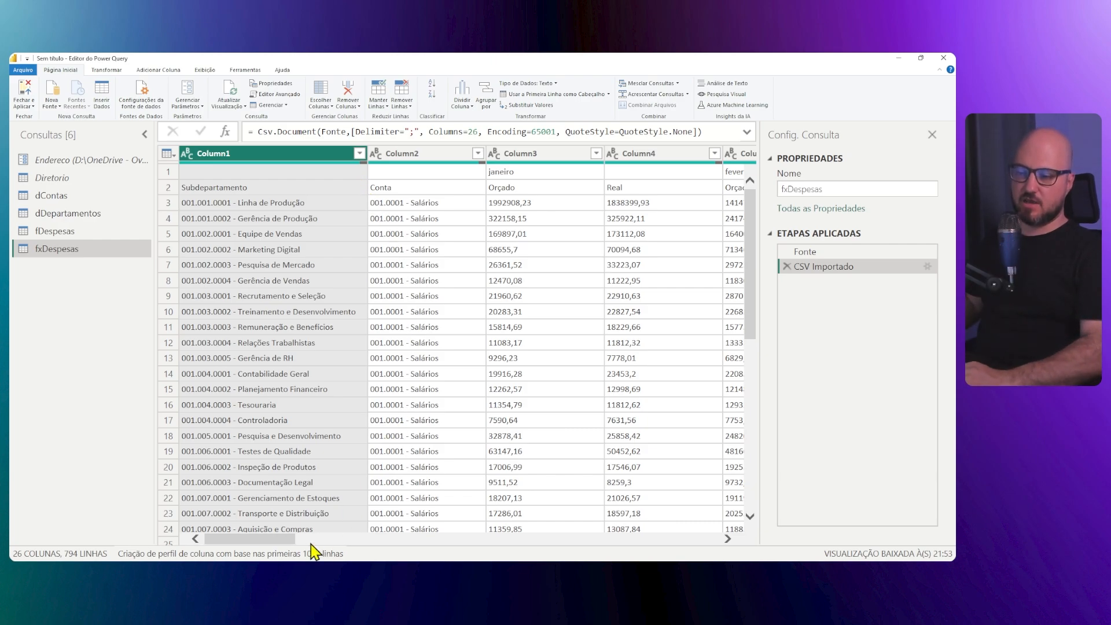
{"action": "left_click_drag", "start_coordinate": [289, 544], "coordinate": [328, 544]}
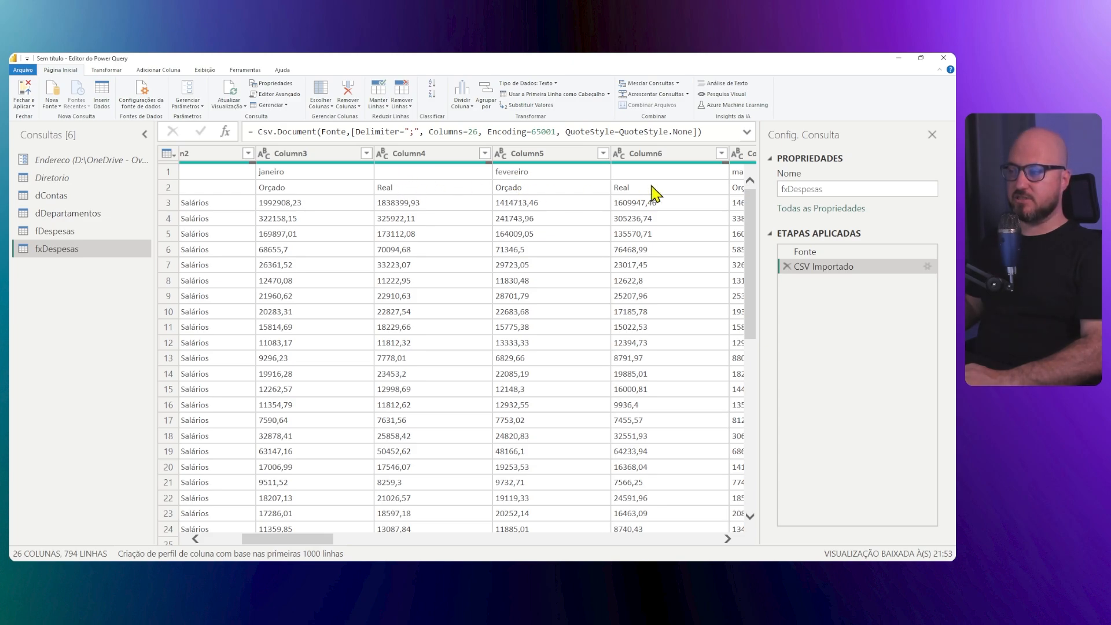
{"action": "left_click_drag", "start_coordinate": [313, 539], "coordinate": [265, 529]}
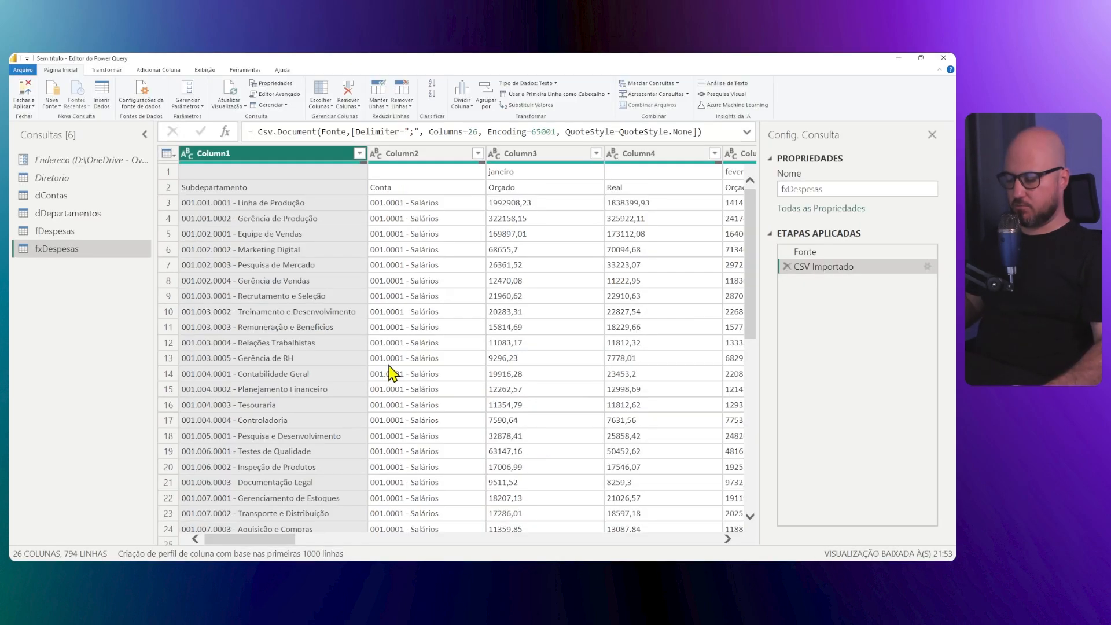
{"action": "key", "text": "ctrl+minus"}
{"action": "key", "text": "ctrl+minus"}
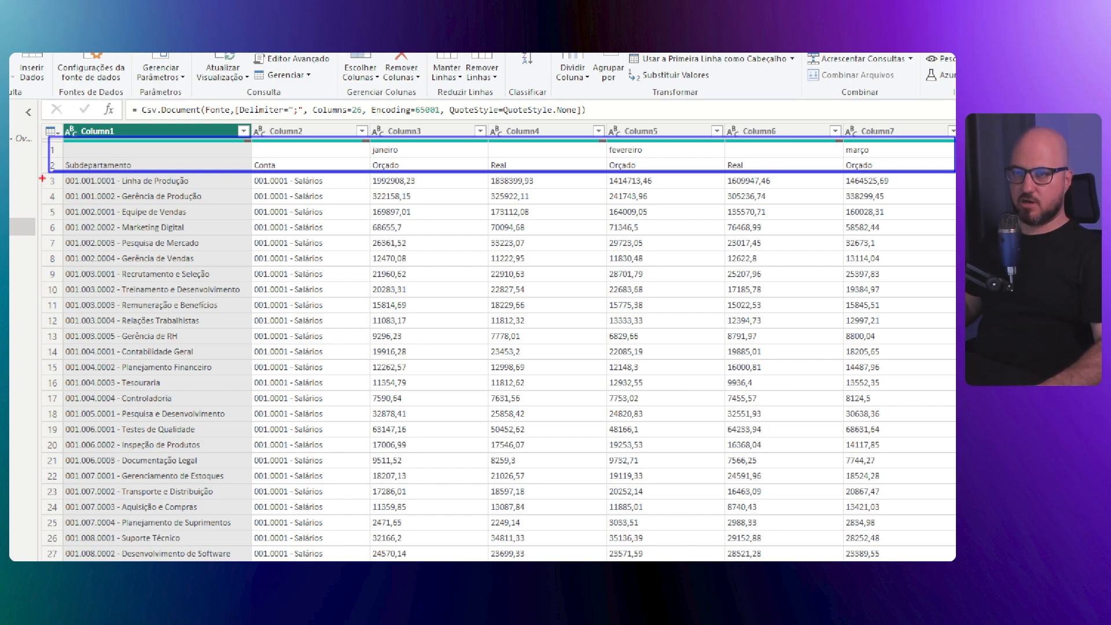
{"action": "mouse_move", "coordinate": [48, 171]}
{"action": "left_mouse_down"}
{"action": "mouse_move", "coordinate": [179, 280]}
{"action": "mouse_move", "coordinate": [442, 405]}
{"action": "mouse_move", "coordinate": [794, 523]}
{"action": "mouse_move", "coordinate": [805, 471]}
{"action": "mouse_move", "coordinate": [951, 561]}
{"action": "left_mouse_up"}
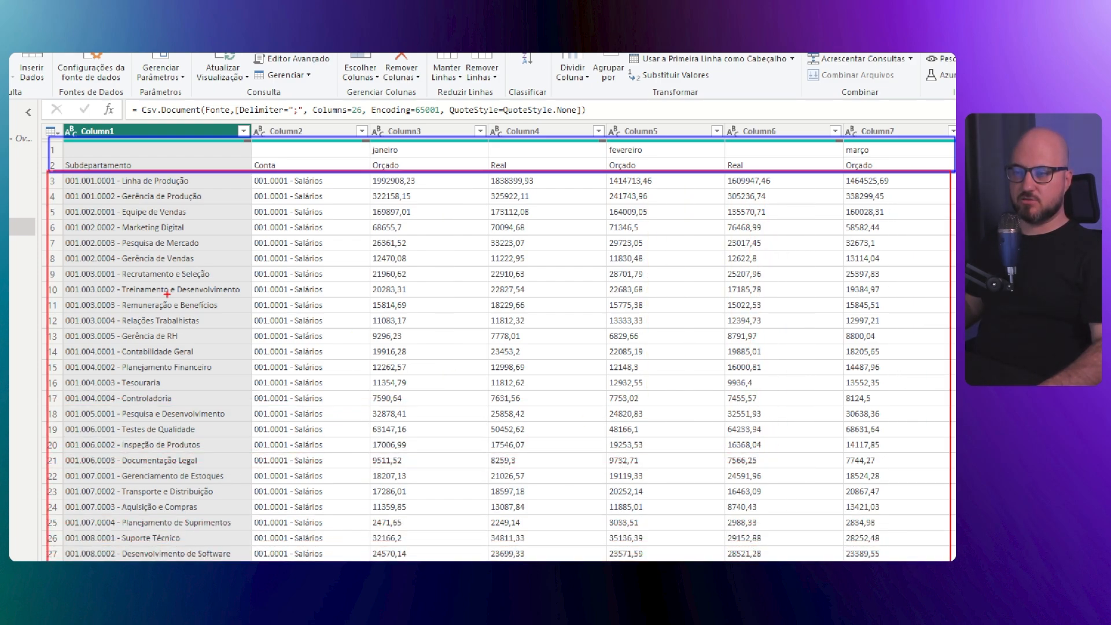
{"action": "mouse_move", "coordinate": [114, 271]}
{"action": "left_mouse_down"}
{"action": "mouse_move", "coordinate": [599, 347]}
{"action": "mouse_move", "coordinate": [814, 416]}
{"action": "left_mouse_up"}
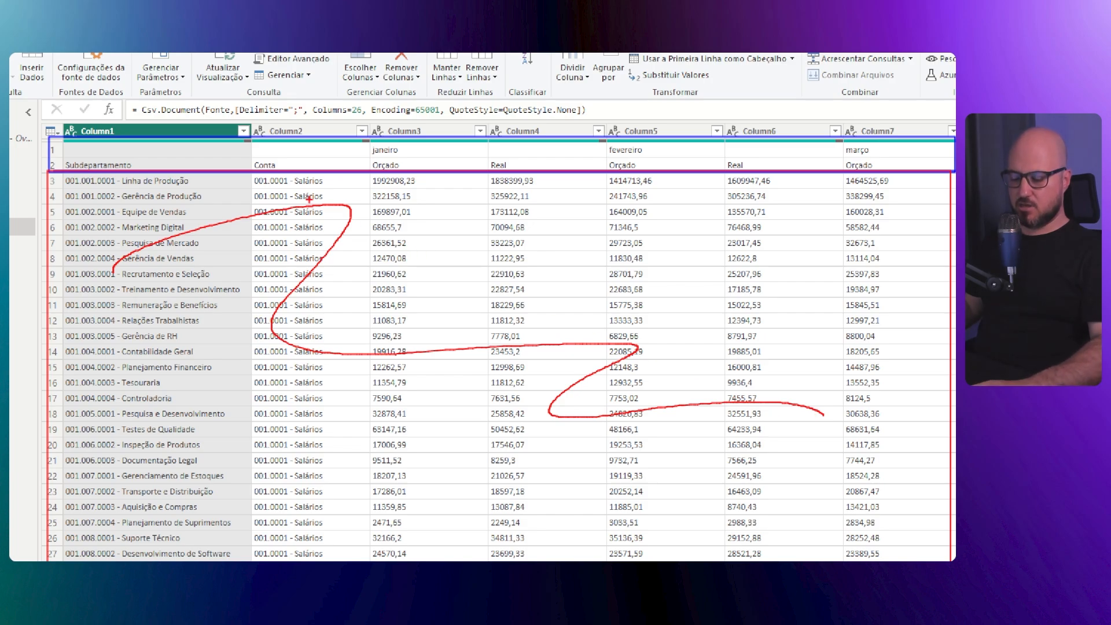
{"action": "left_click_drag", "start_coordinate": [91, 159], "coordinate": [901, 149]}
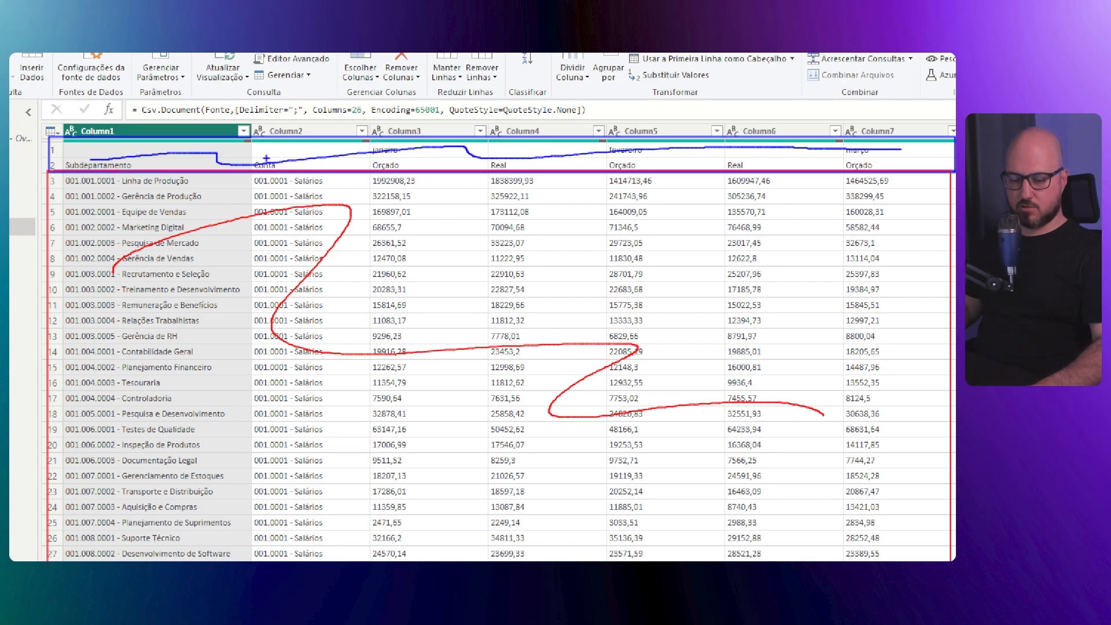
{"action": "key", "text": "Escape"}
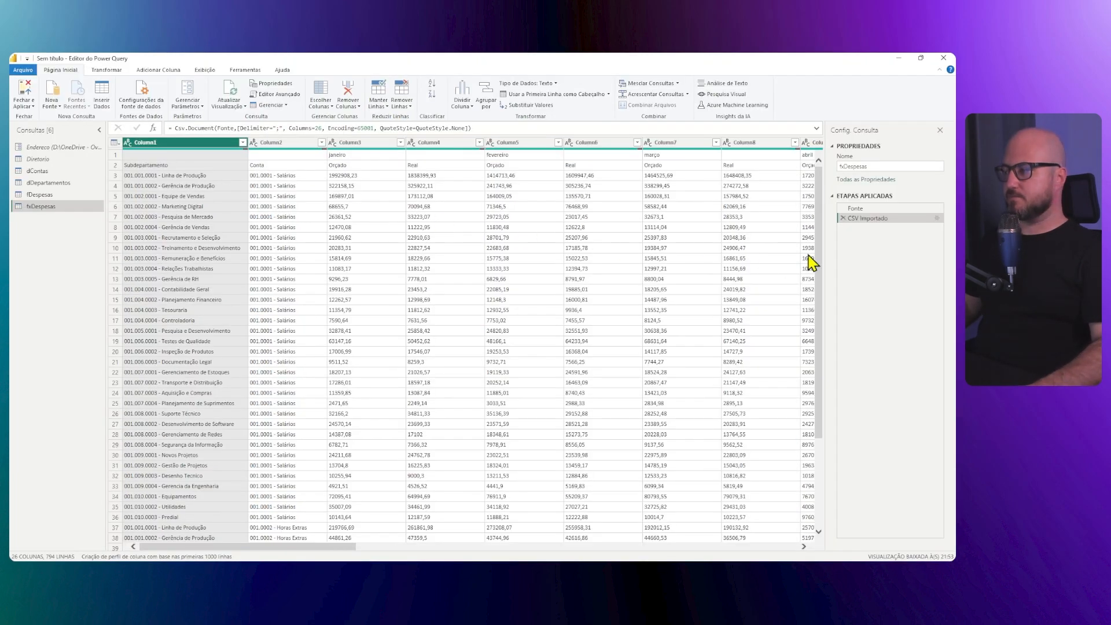
- Rename the CSV Importado applied step of fxDespesas as Csv
{"action": "right_click", "coordinate": [862, 220]}
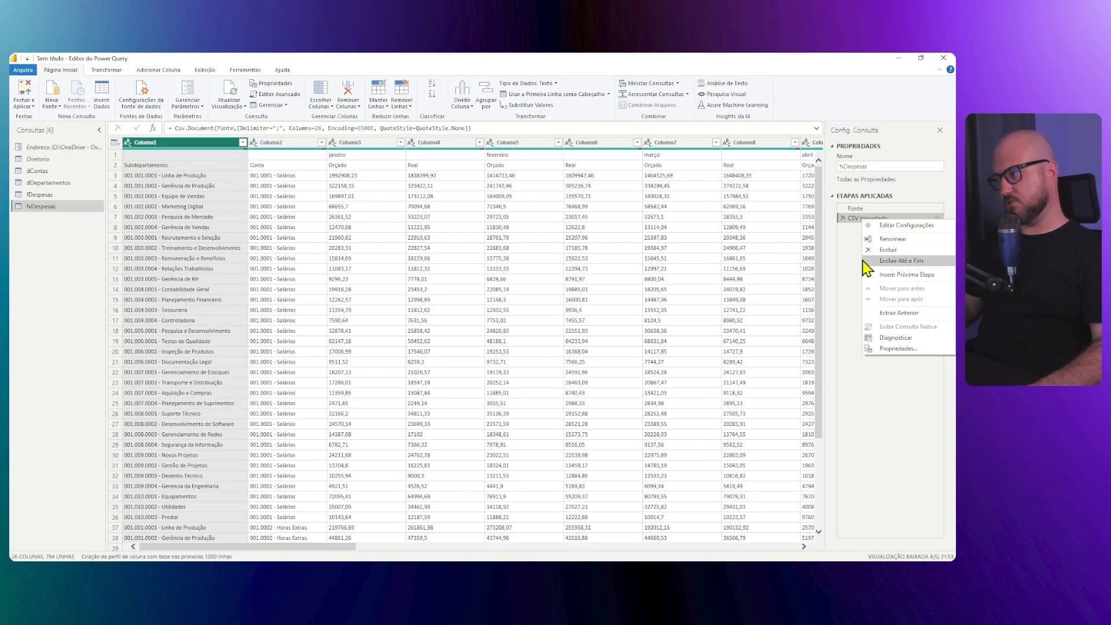
{"action": "left_click", "coordinate": [853, 238]}
{"action": "right_click", "coordinate": [870, 219]}
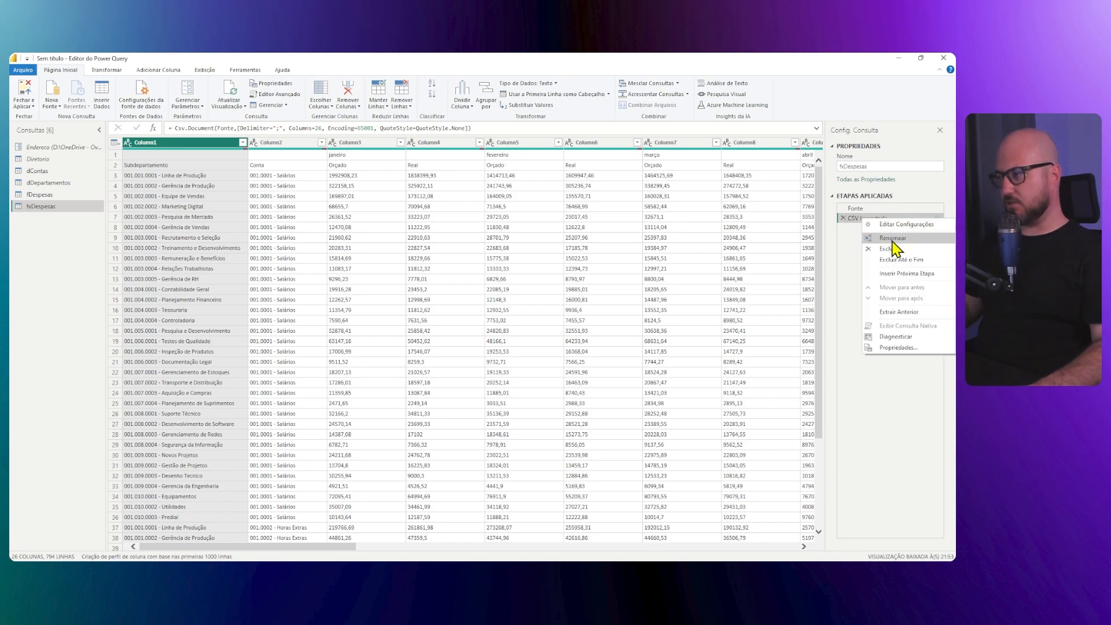
{"action": "left_click", "coordinate": [886, 256]}
{"action": "type", "text": "cs"}
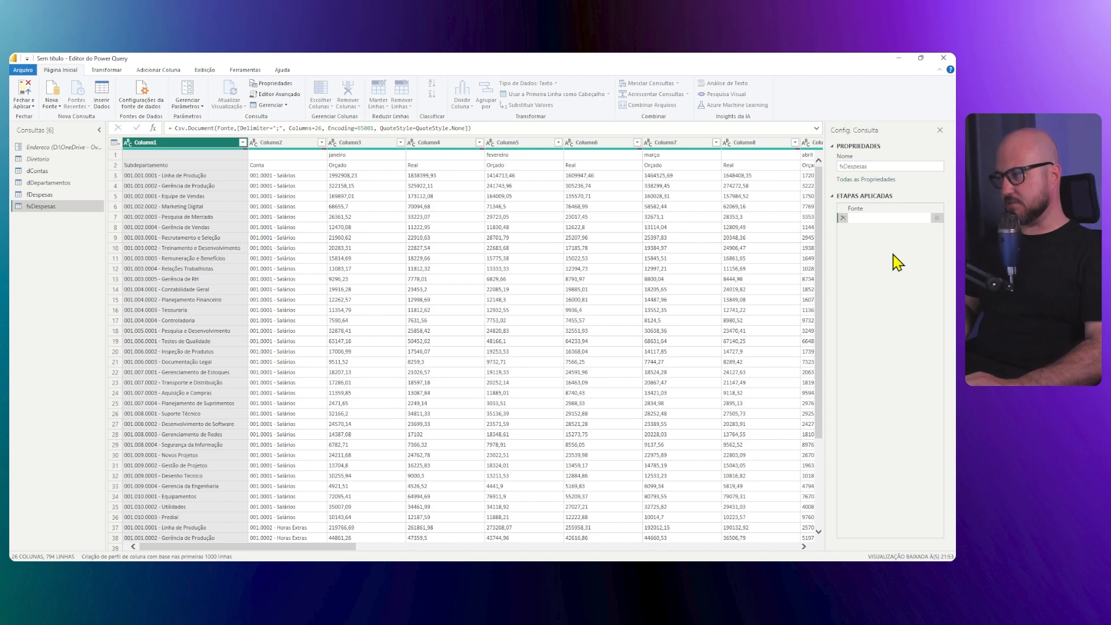
{"action": "type", "text": "Csv"}
{"action": "key", "text": "Return"}
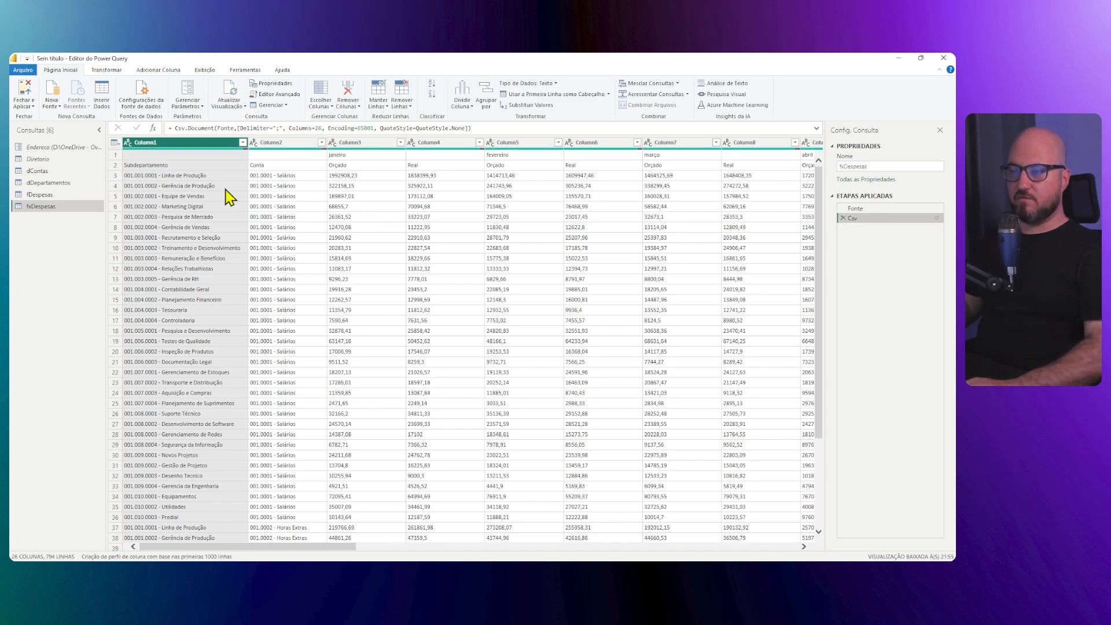
- Add a custom step after Csv in fxDespesas with the formula Table.Skip(Csv, 2) to remove the two header rows
{"action": "left_click", "coordinate": [432, 196]}
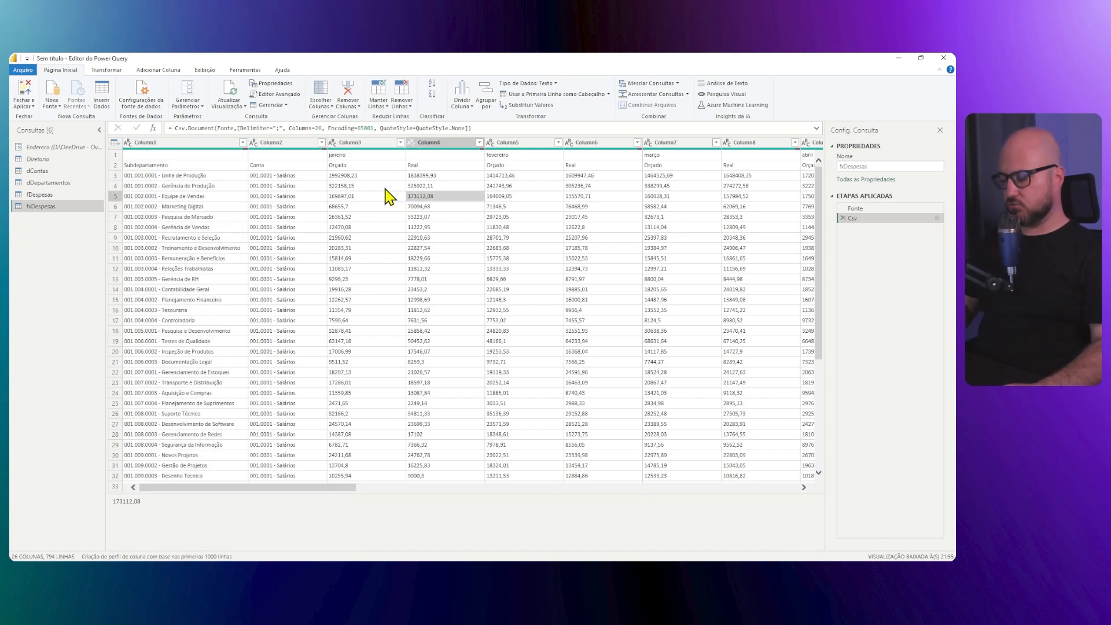
{"action": "key", "text": "ctrl+plus"}
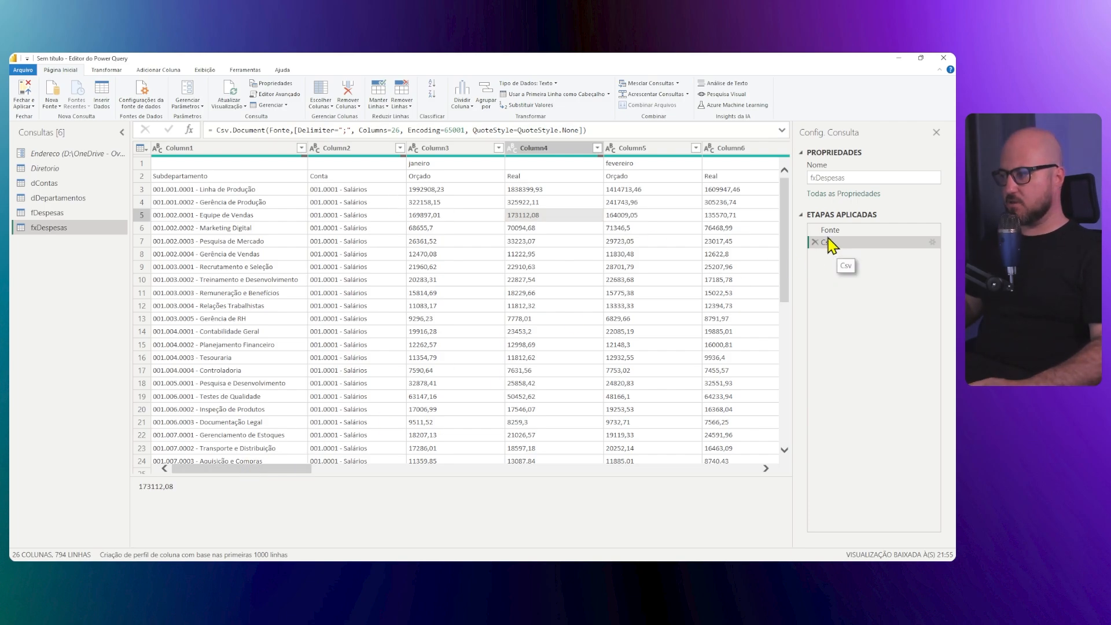
{"action": "left_click", "coordinate": [189, 133]}
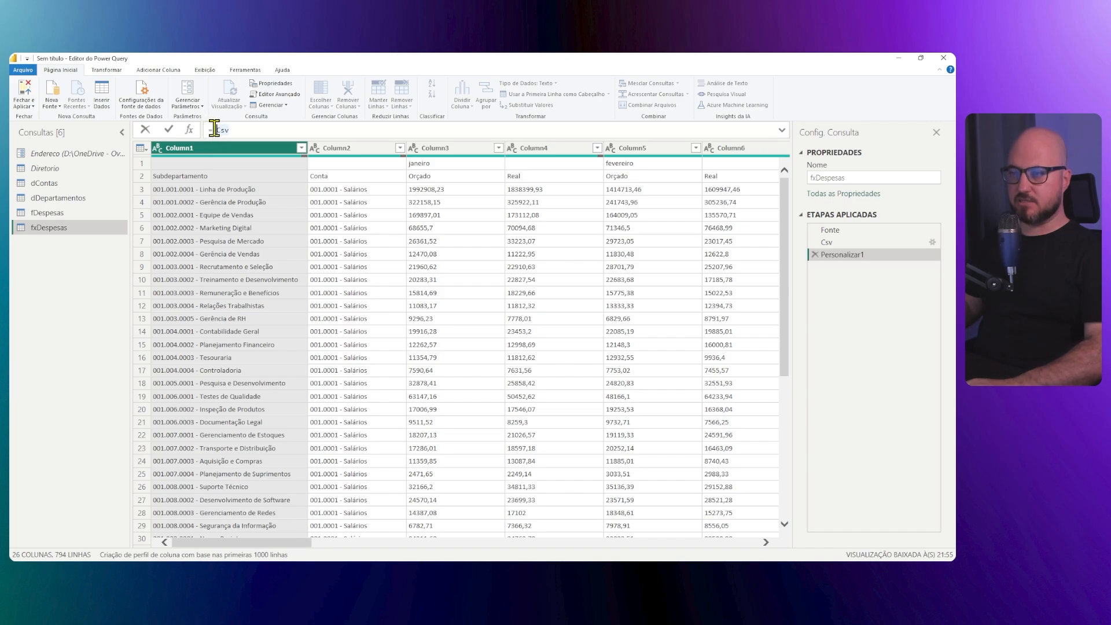
{"action": "type", "text": "Table"}
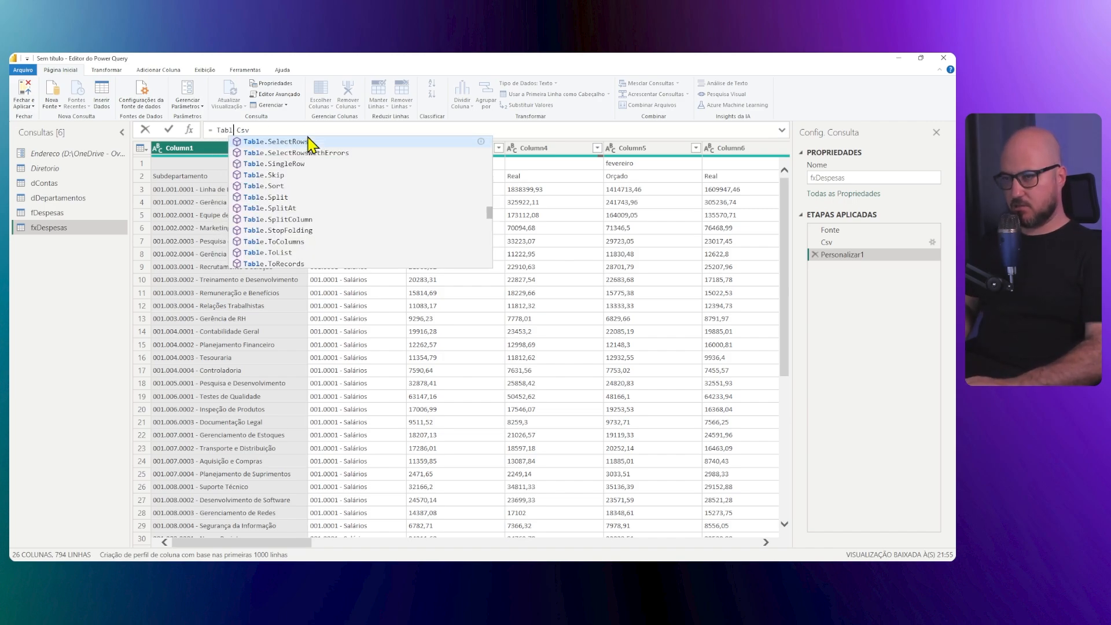
{"action": "type", "text": "Sk"}
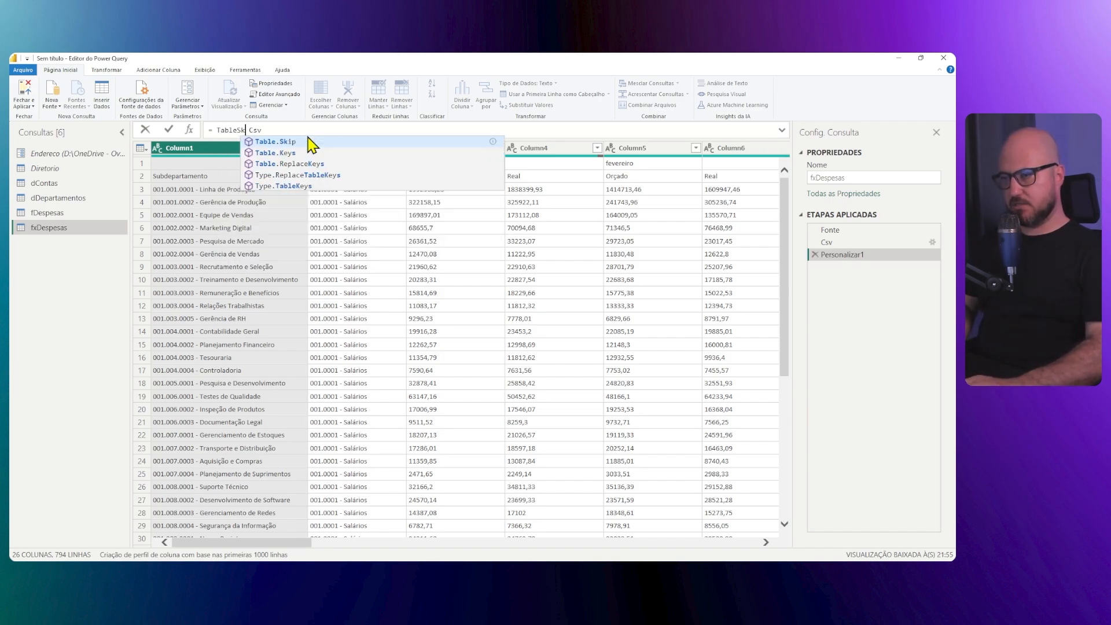
{"action": "left_click", "coordinate": [308, 141]}
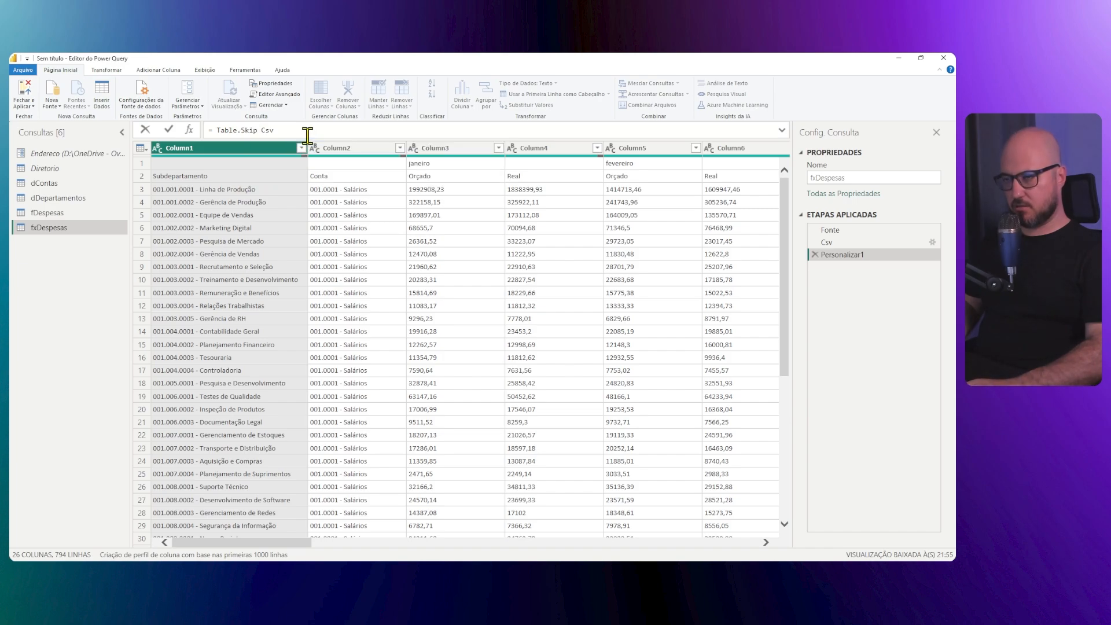
{"action": "type", "text": "("}
{"action": "key", "text": "Delete"}
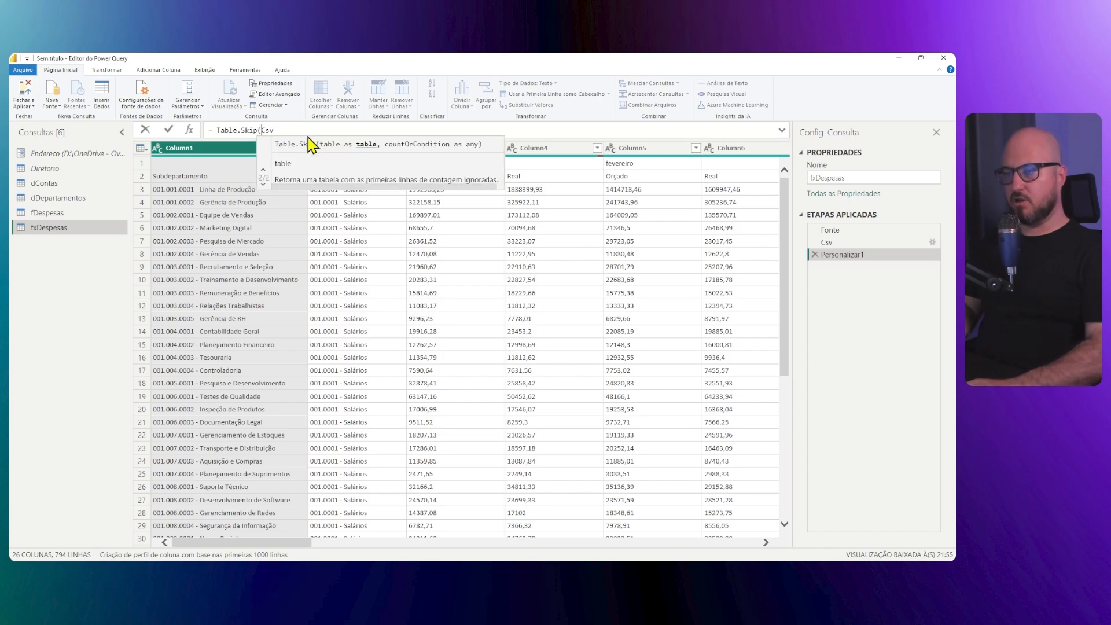
{"action": "type", "text": ", 2"}
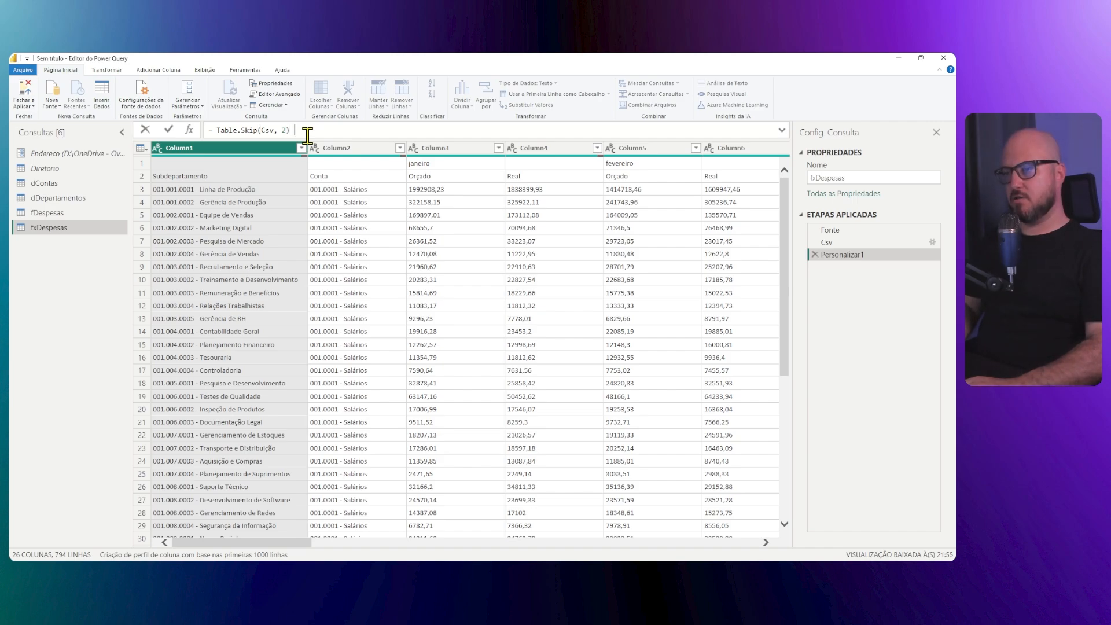
{"action": "key", "text": "Return"}
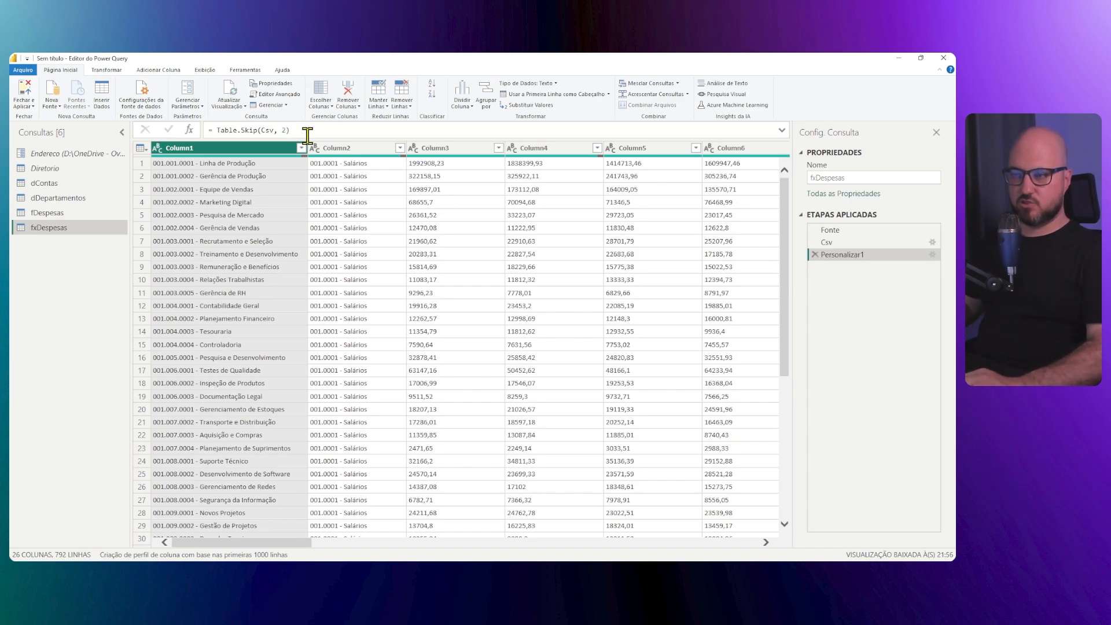
- Compare the Csv step with the Table.Skip step of fxDespesas, and rename the Table.Skip step as Dados
{"action": "left_click", "coordinate": [848, 246]}
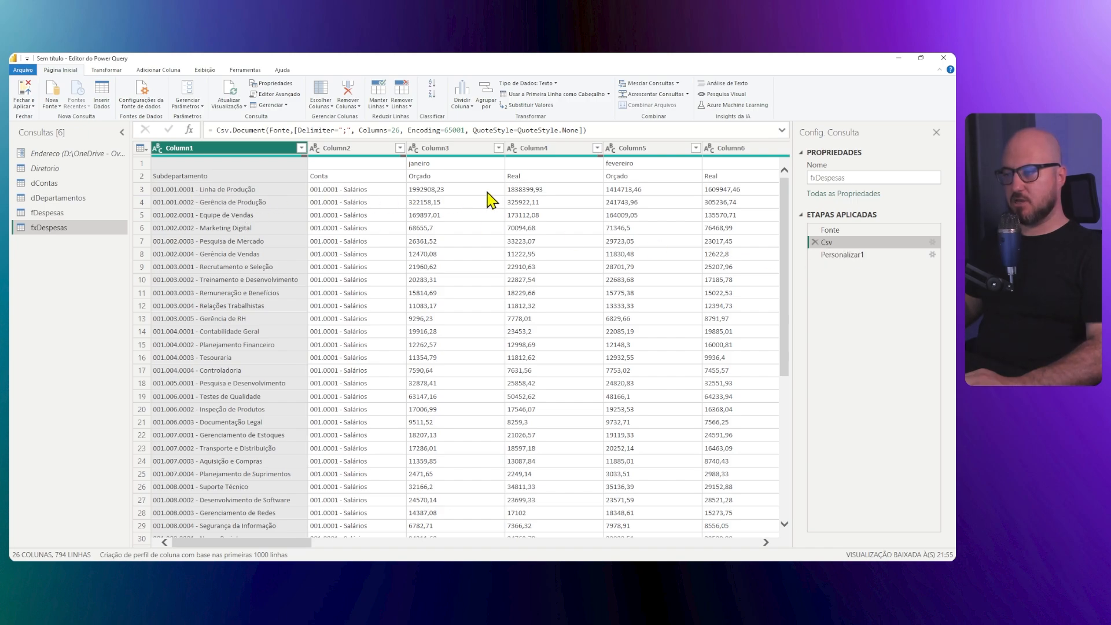
{"action": "left_click", "coordinate": [844, 258]}
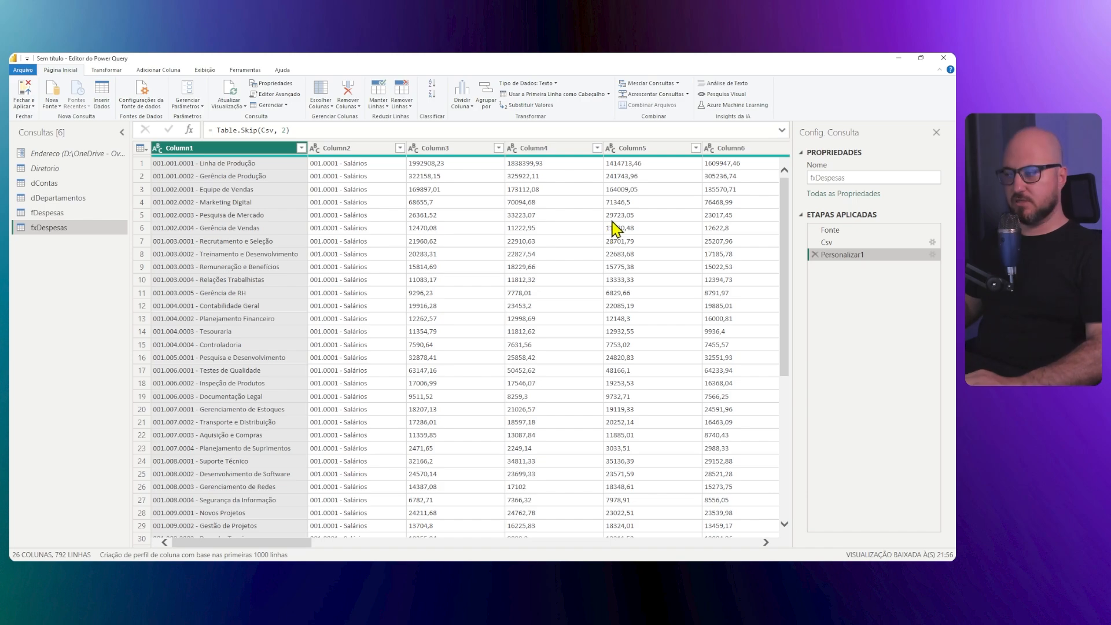
{"action": "right_click", "coordinate": [827, 255]}
{"action": "left_click", "coordinate": [705, 250]}
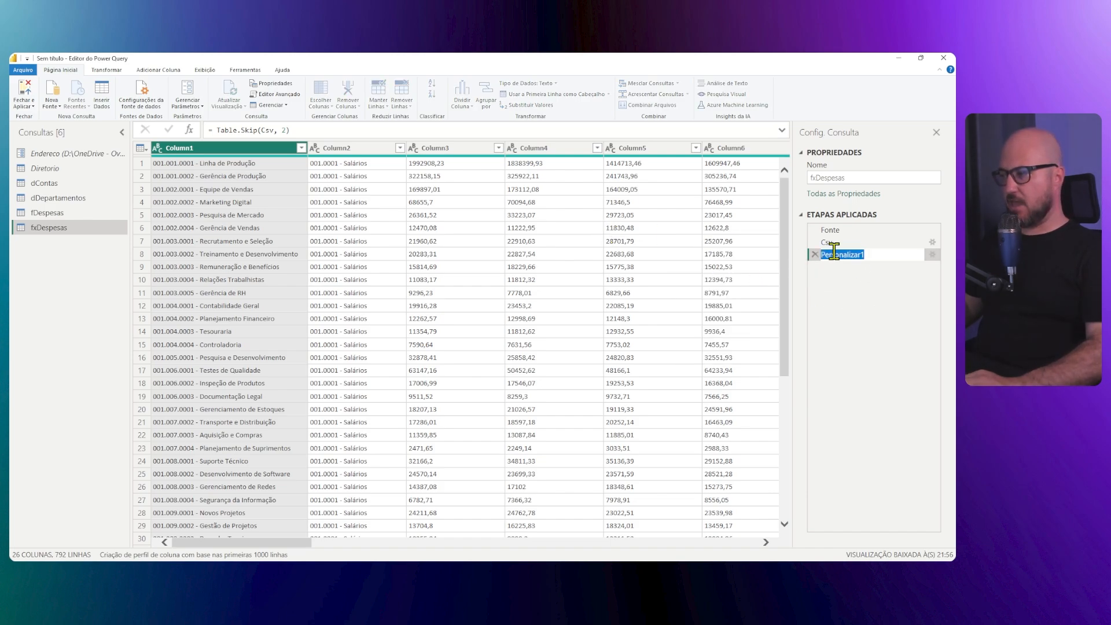
{"action": "type", "text": "Dados"}
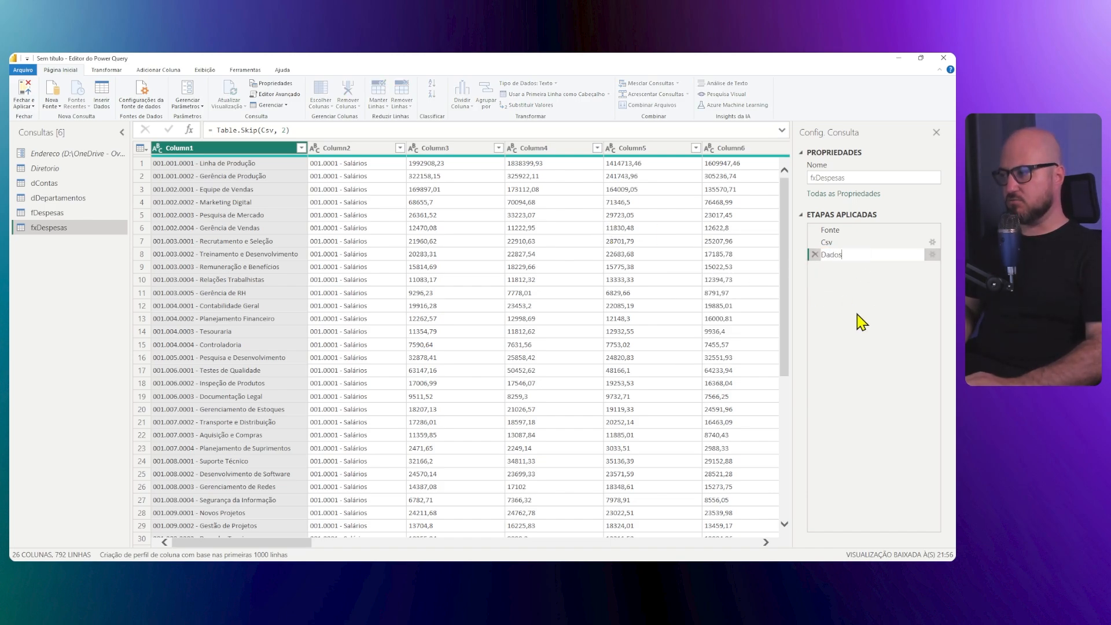
{"action": "key", "text": "Return"}
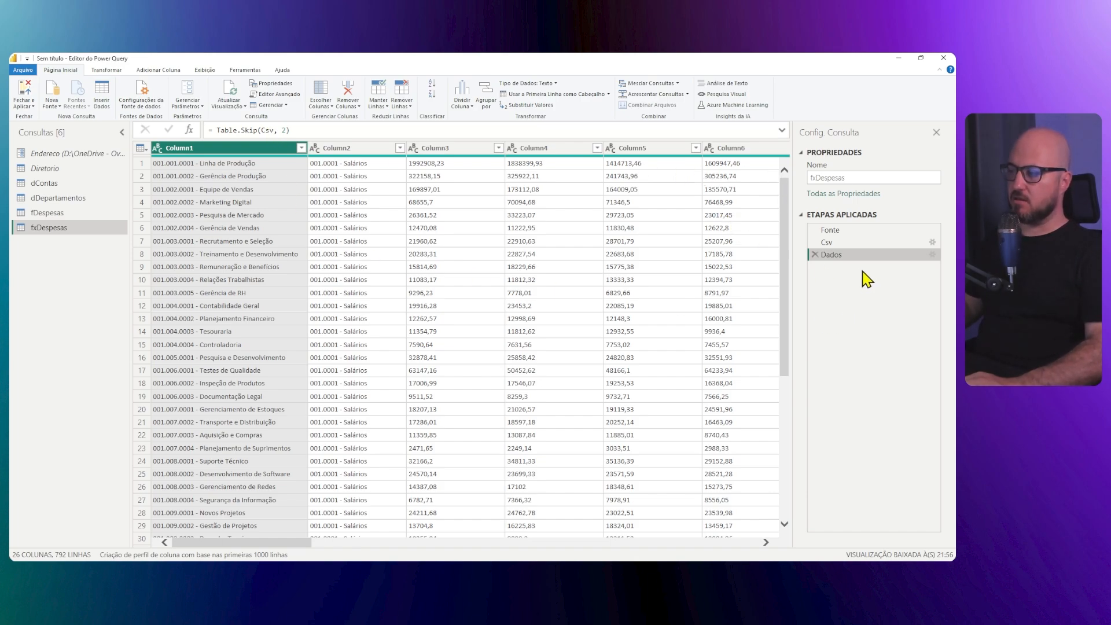
- Add a custom step after Dados in fxDespesas that refers back to the Csv step
{"action": "left_click", "coordinate": [189, 130]}
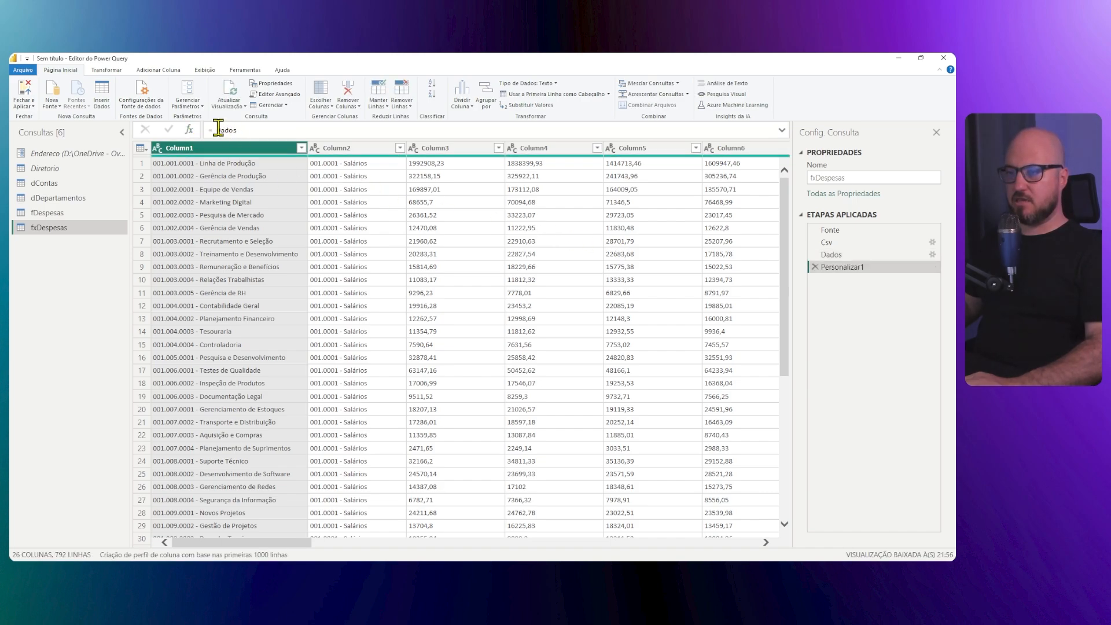
{"action": "left_click_drag", "start_coordinate": [217, 130], "coordinate": [280, 129]}
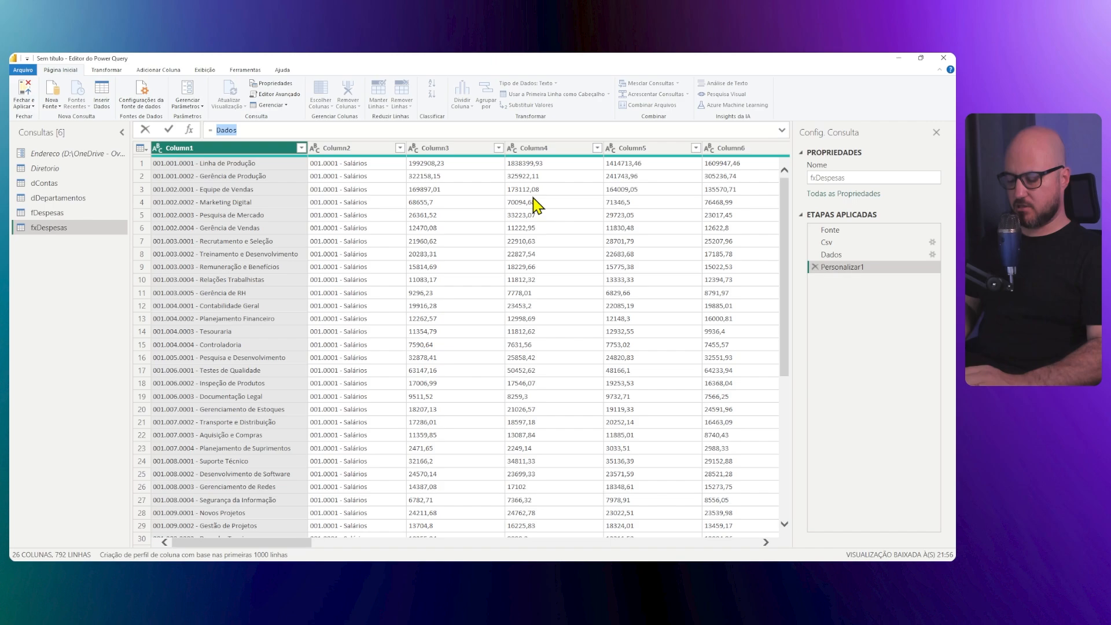
{"action": "type", "text": "Csv"}
{"action": "key", "text": "Return"}
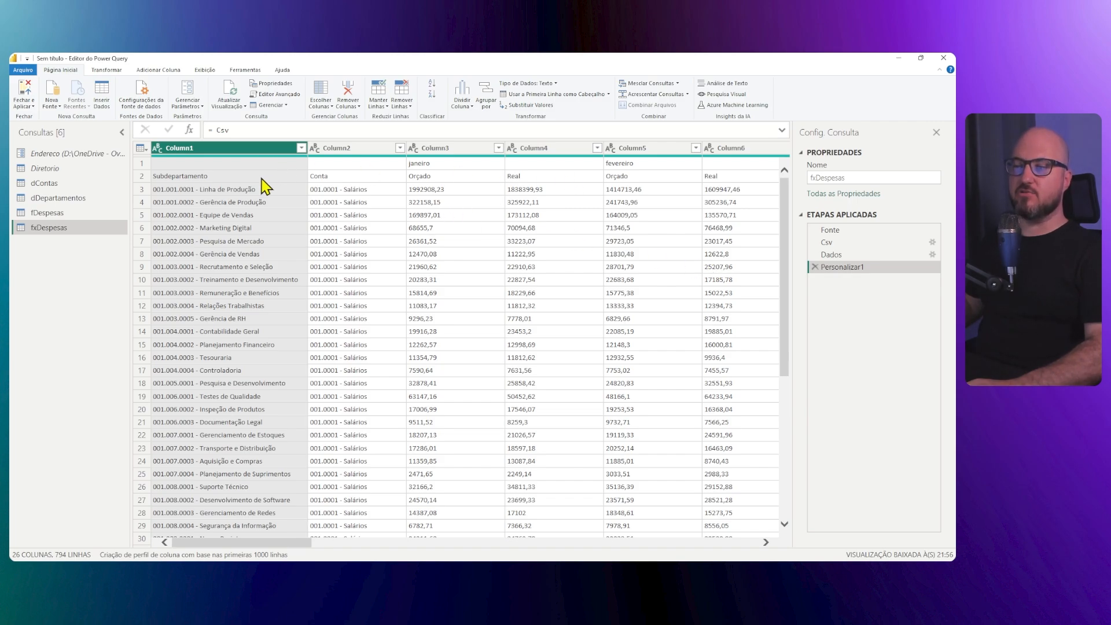
- Change the new step's formula to Table.FirstN(Csv, 2) to keep only the two header rows
{"action": "left_click", "coordinate": [213, 130]}
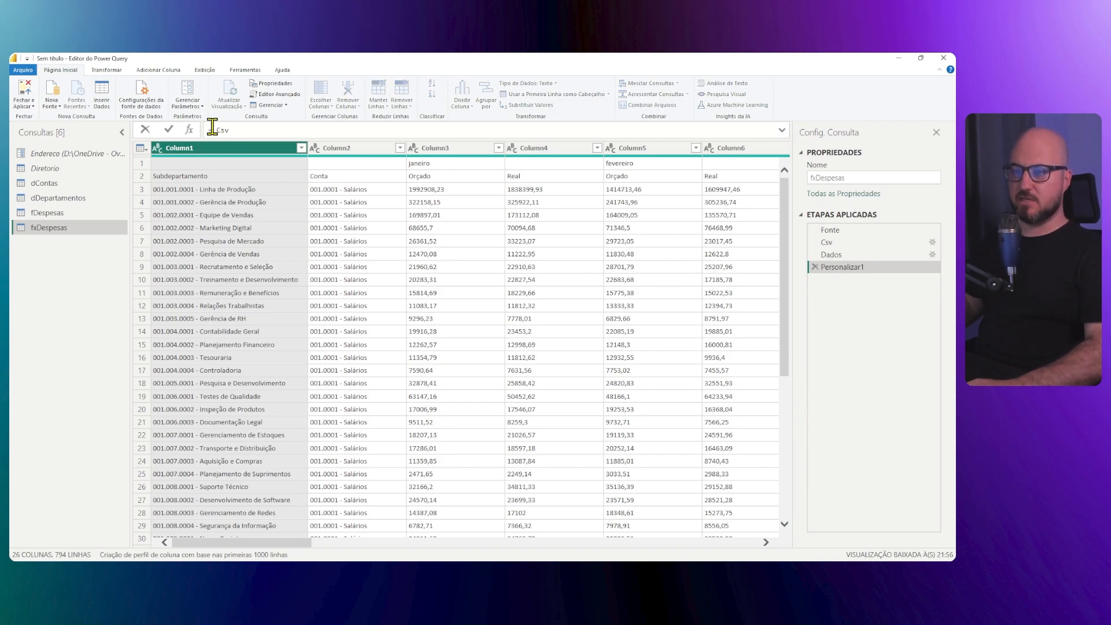
{"action": "type", "text": "TAbleF"}
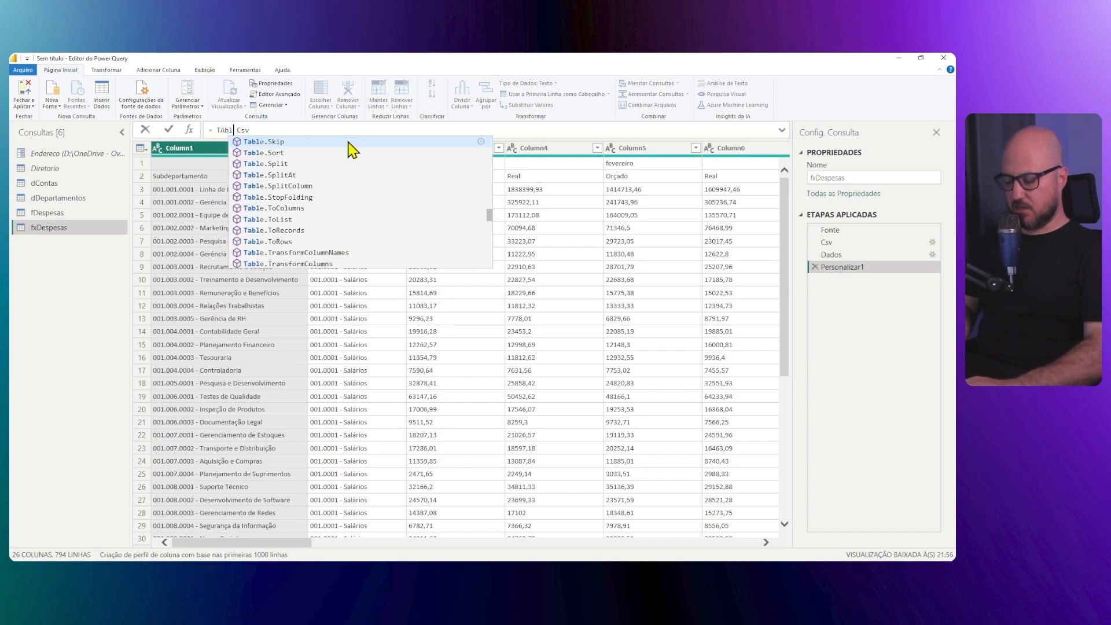
{"action": "type", "text": "ir"}
{"action": "key", "text": "Down"}
{"action": "key", "text": "Tab"}
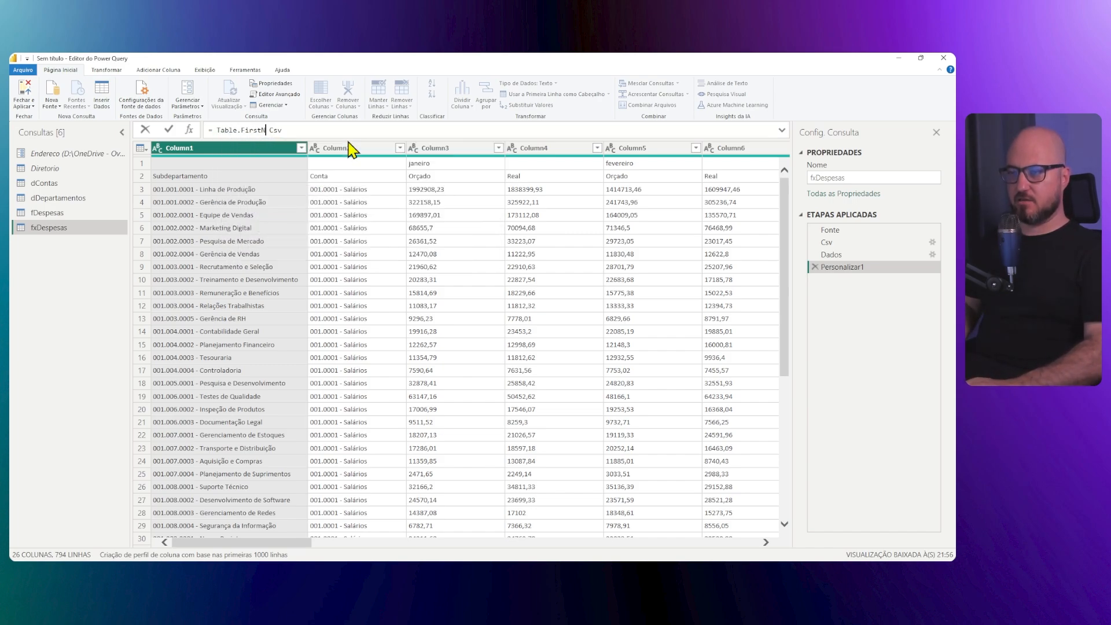
{"action": "type", "text": "("}
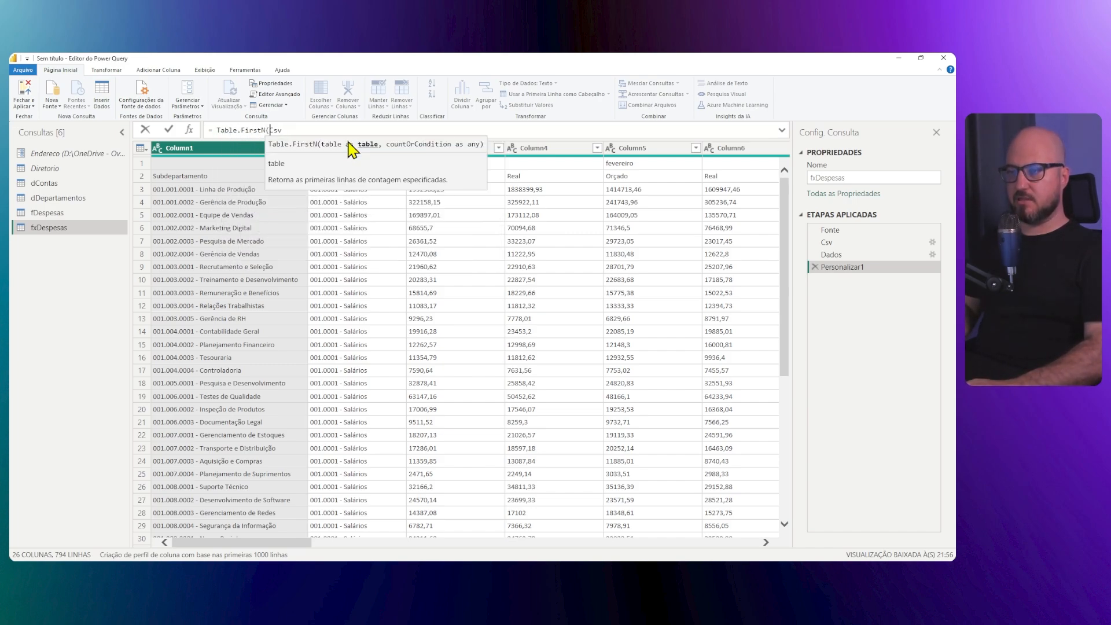
{"action": "key", "text": "End"}
{"action": "type", "text": ", 2"}
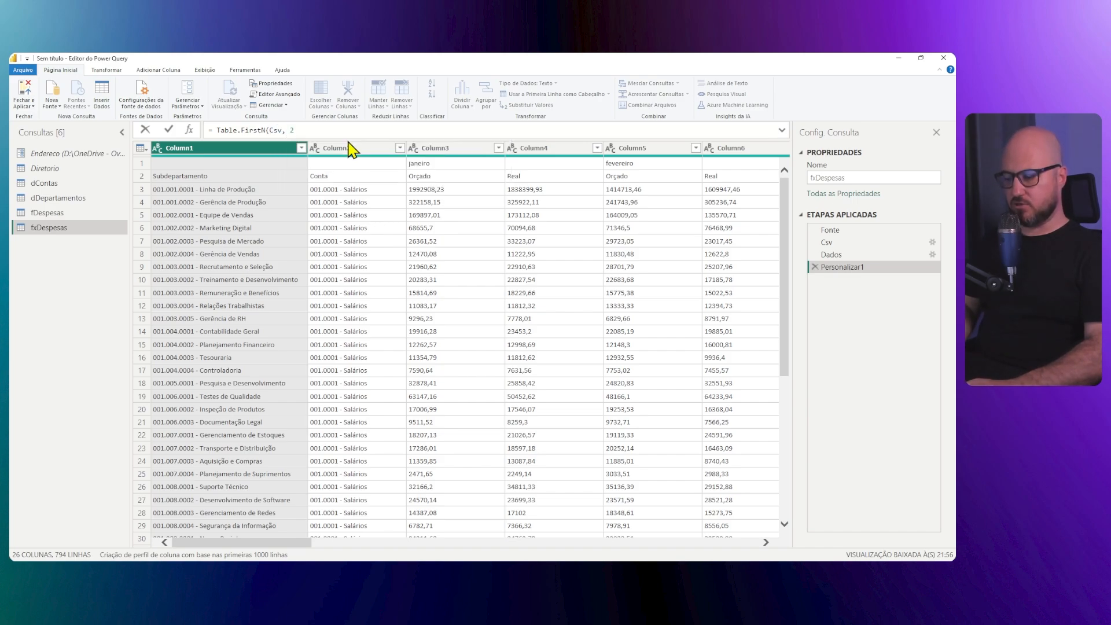
{"action": "key", "text": "Return"}
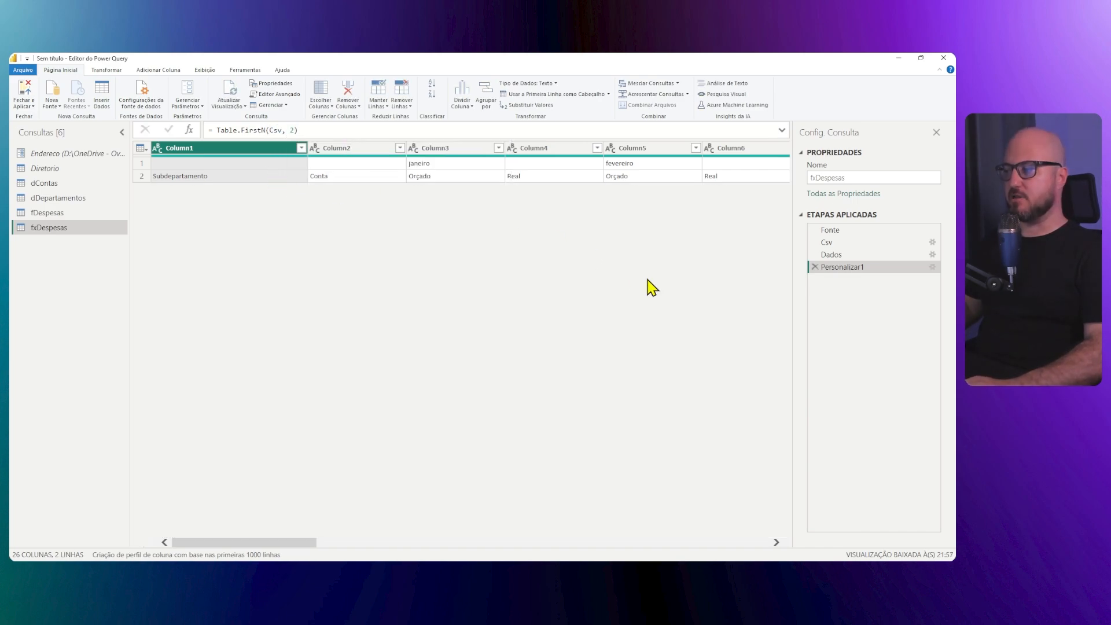
- Rename the Table.FirstN step of fxDespesas as CabecalhosExtraidos
{"action": "right_click", "coordinate": [849, 271]}
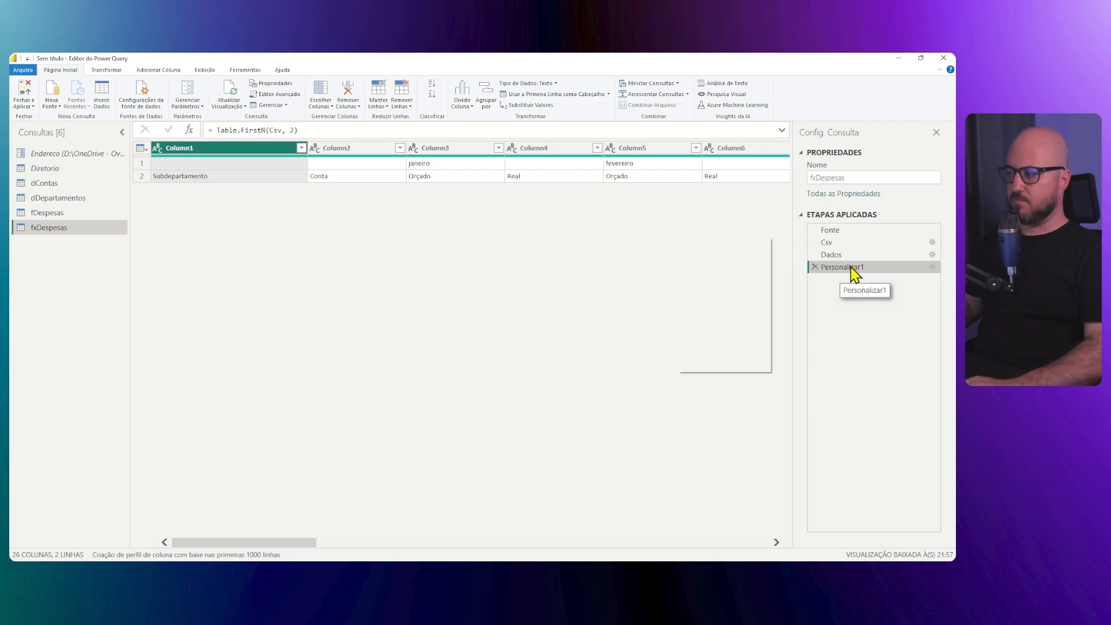
{"action": "left_click", "coordinate": [707, 257]}
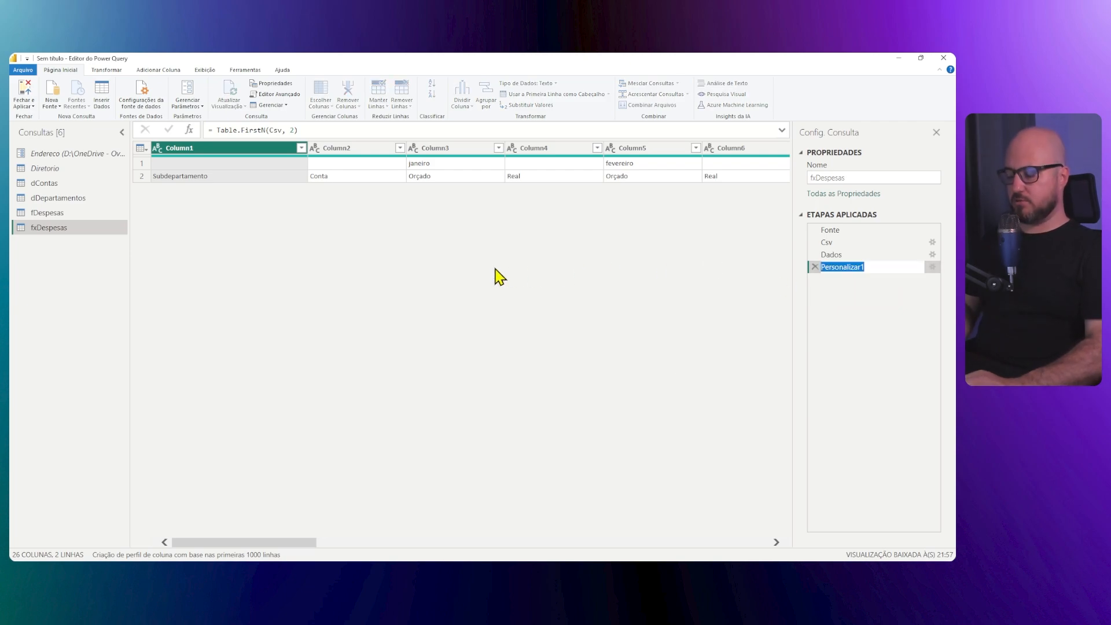
{"action": "type", "text": "CAbe"}
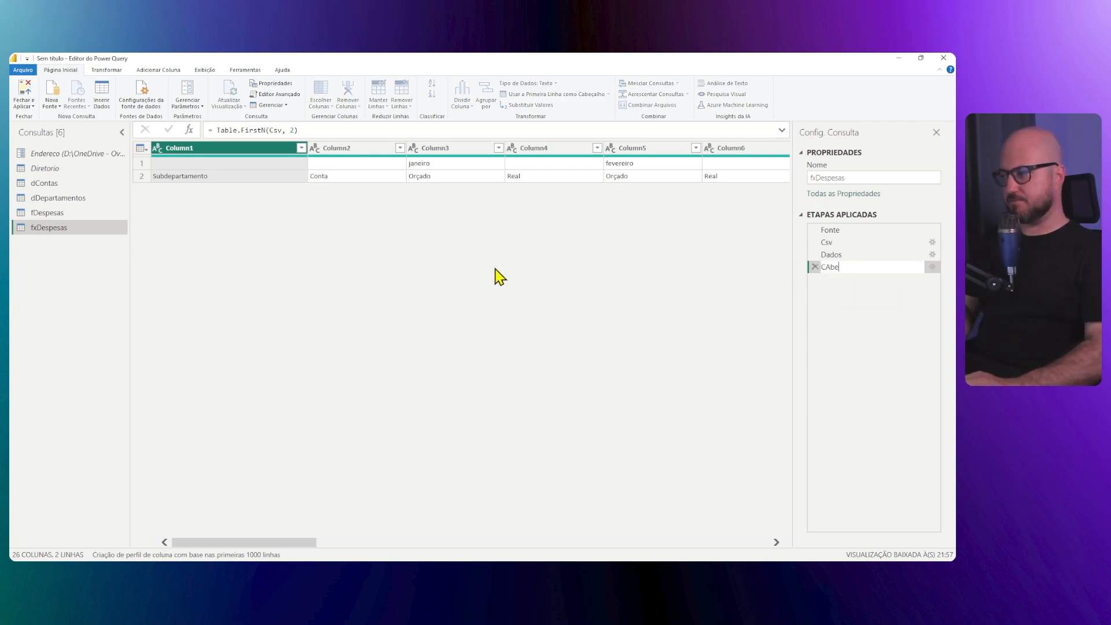
{"action": "type", "text": "cabe"}
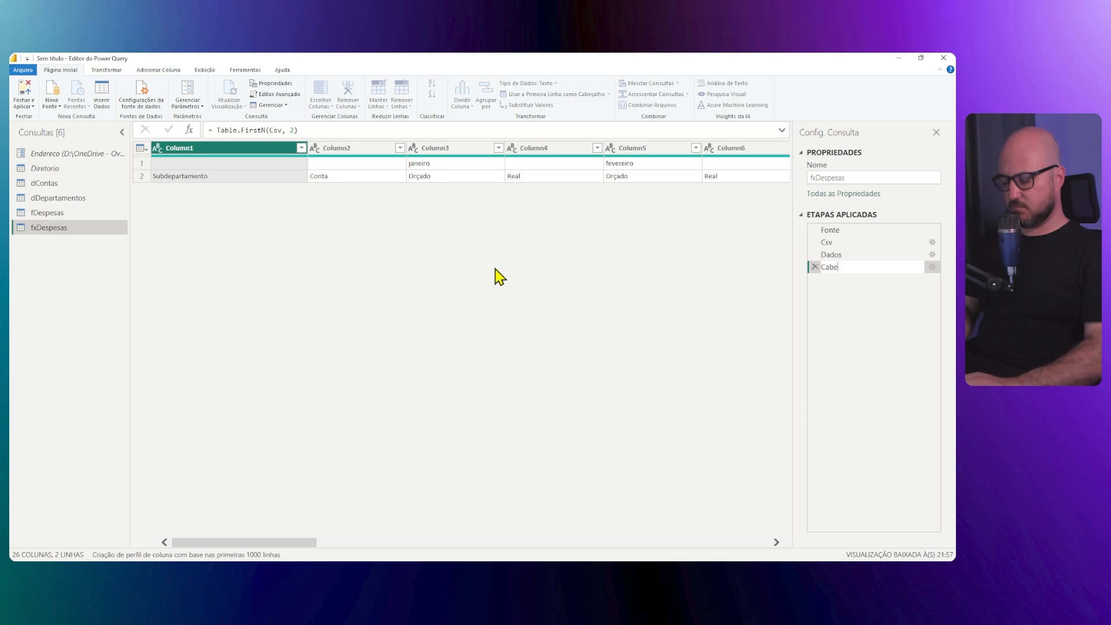
{"action": "type", "text": "calhosExtraidos"}
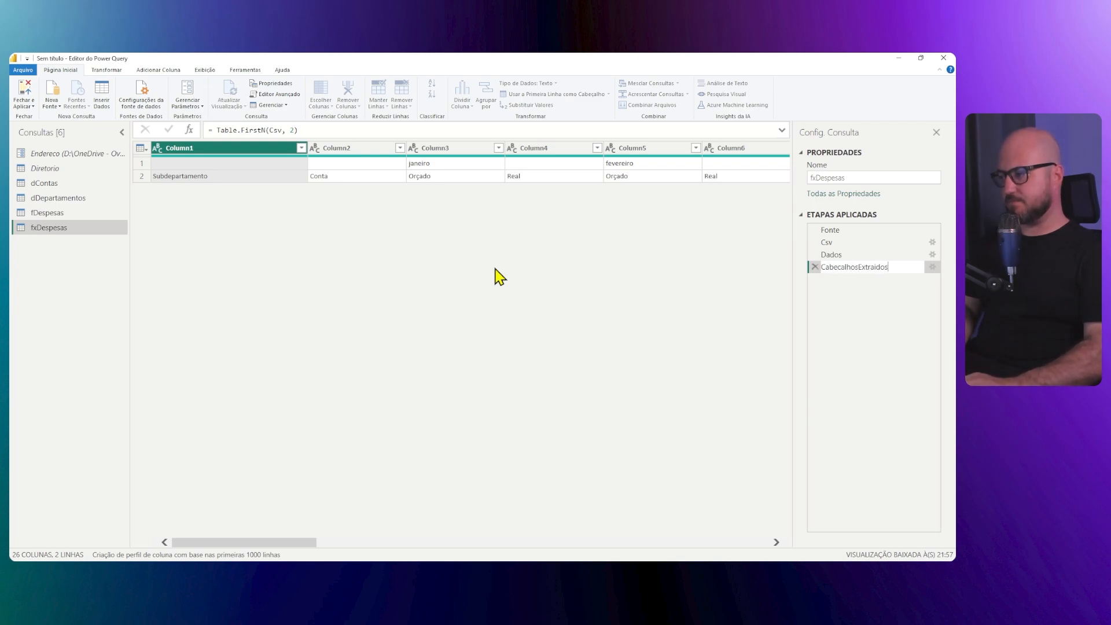
{"action": "key", "text": "Return"}
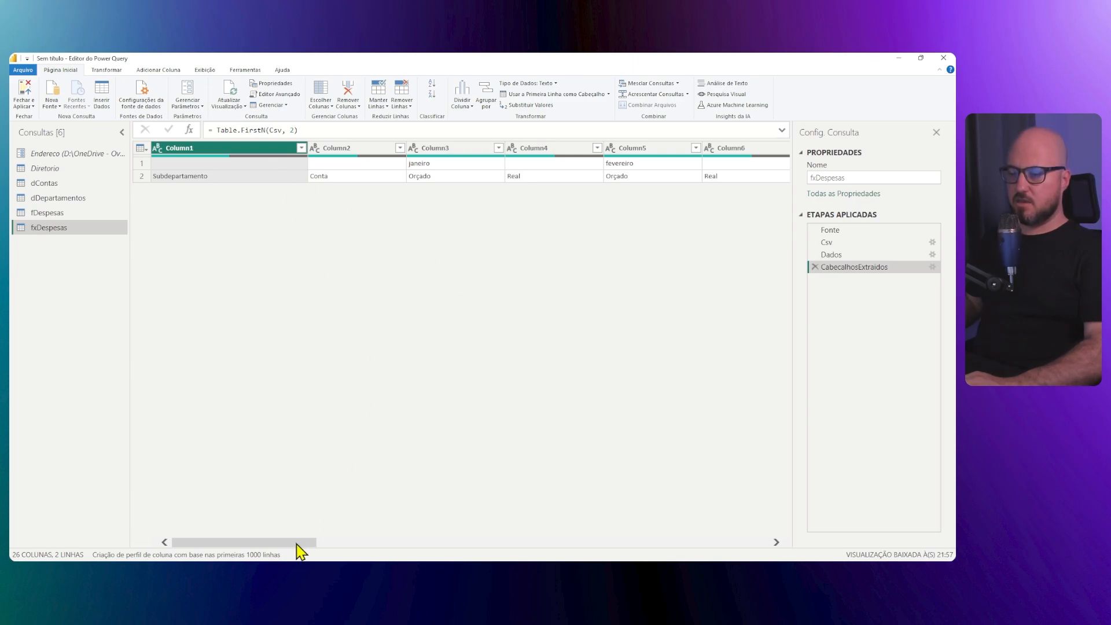
- Add a custom step after CabecalhosExtraidos with the formula Table.Transpose(CabecalhosExtraidos) to turn the header rows into columns
{"action": "mouse_move", "coordinate": [295, 542]}
{"action": "left_mouse_down"}
{"action": "mouse_move", "coordinate": [772, 543]}
{"action": "mouse_move", "coordinate": [297, 528]}
{"action": "left_mouse_up"}
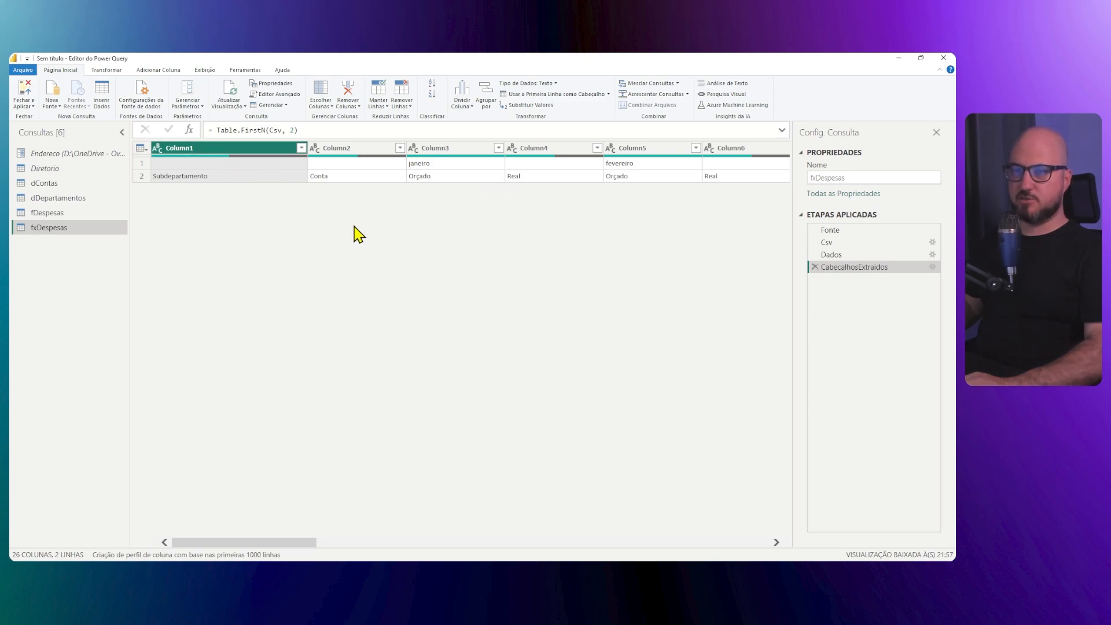
{"action": "left_click", "coordinate": [190, 130]}
{"action": "left_click", "coordinate": [213, 129]}
{"action": "type", "text": "Ta"}
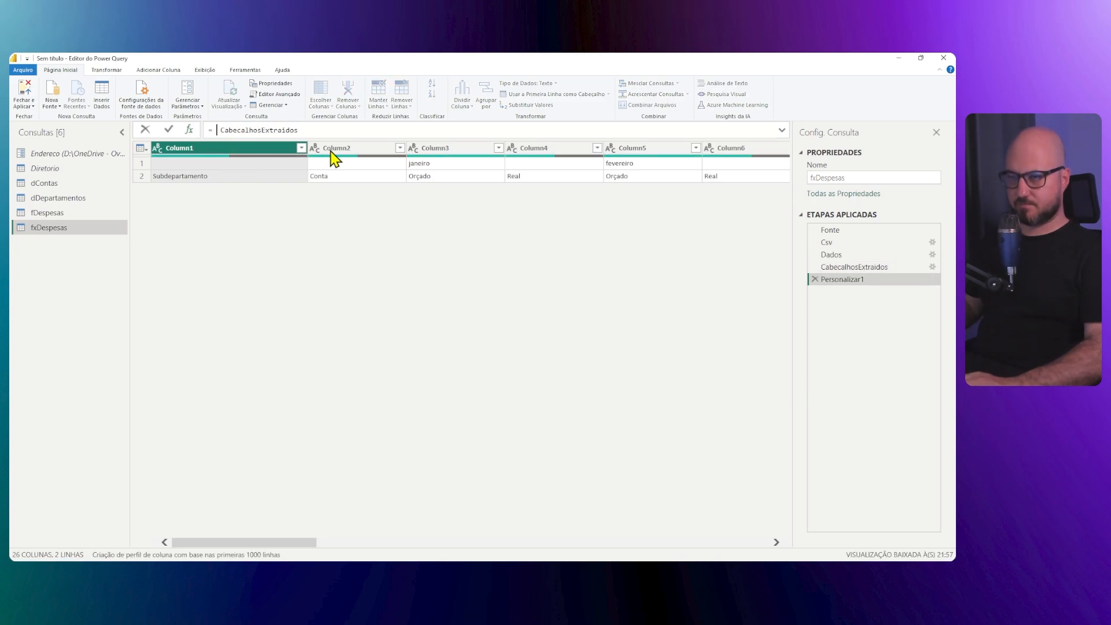
{"action": "type", "text": "ble.Trans"}
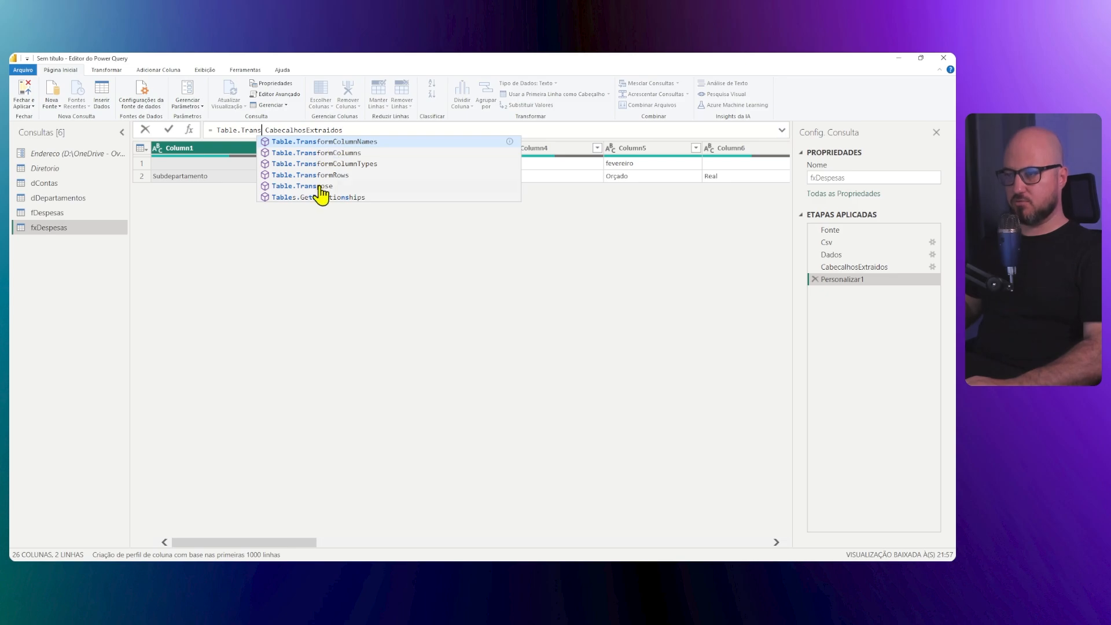
{"action": "left_click", "coordinate": [316, 186]}
{"action": "type", "text": "("}
{"action": "key", "text": "Delete"}
{"action": "key", "text": "Delete"}
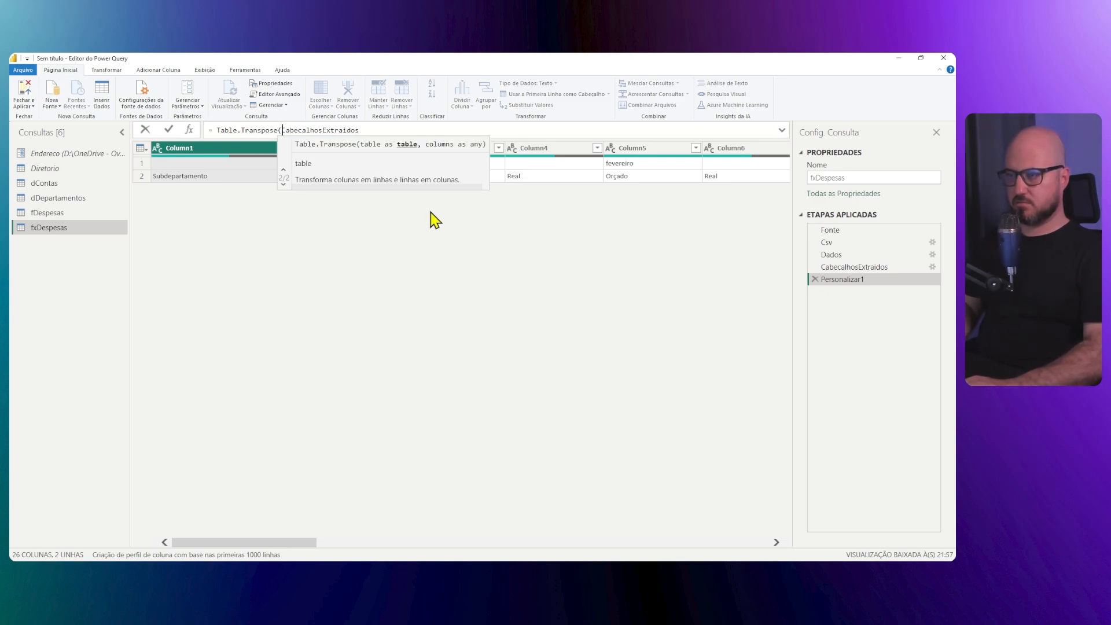
{"action": "key", "text": "End"}
{"action": "type", "text": ")"}
{"action": "key", "text": "Return"}
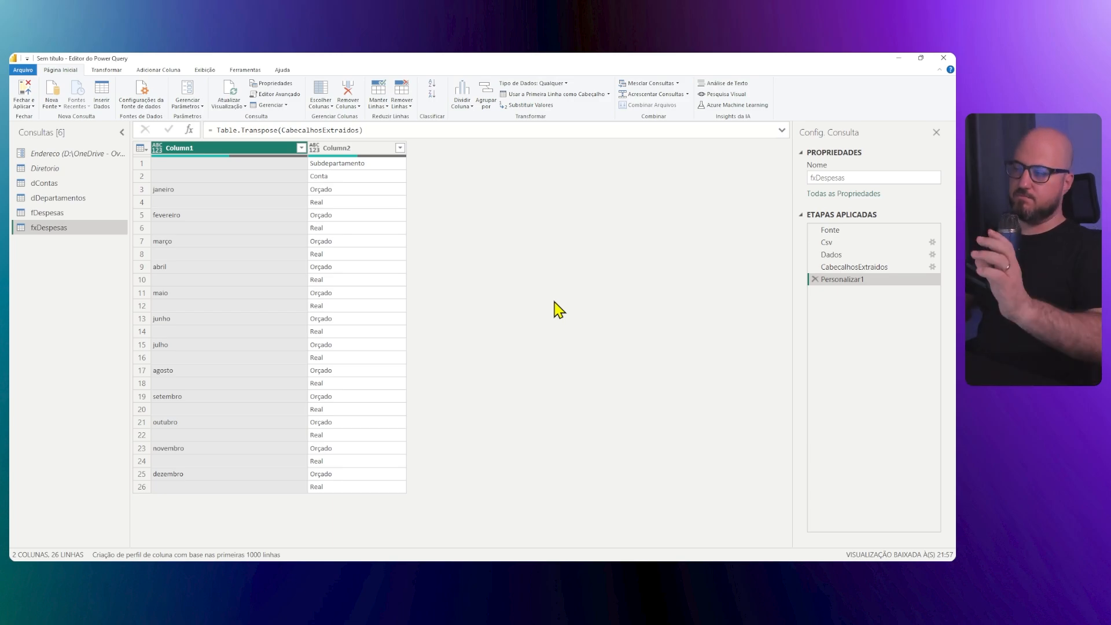
- Rename the Table.Transpose step of fxDespesas as Transpose
{"action": "right_click", "coordinate": [848, 282]}
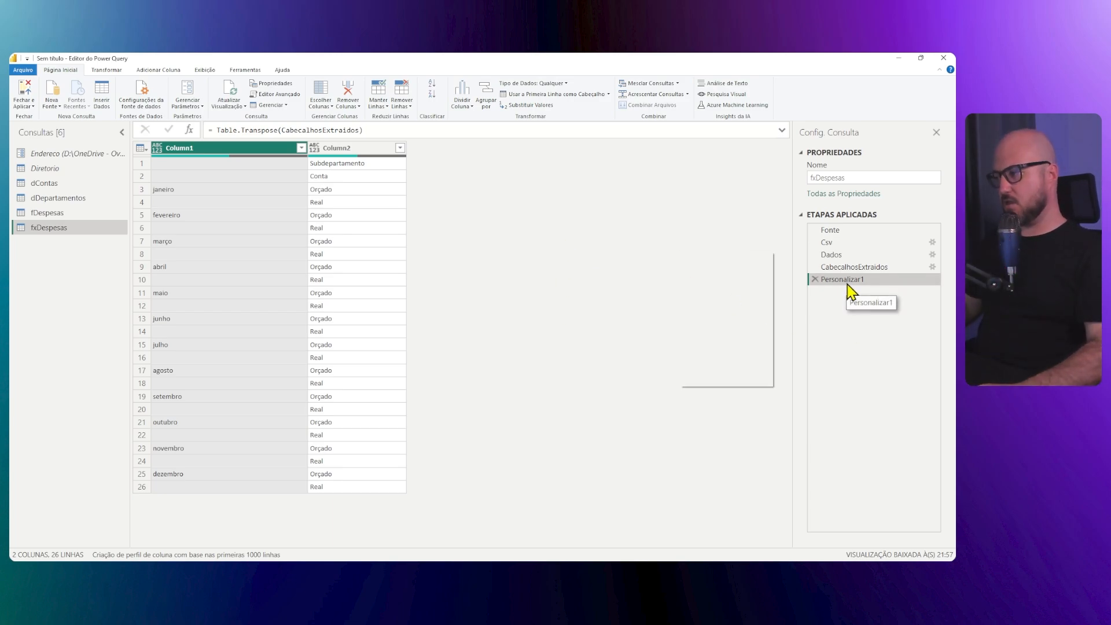
{"action": "left_click", "coordinate": [711, 276]}
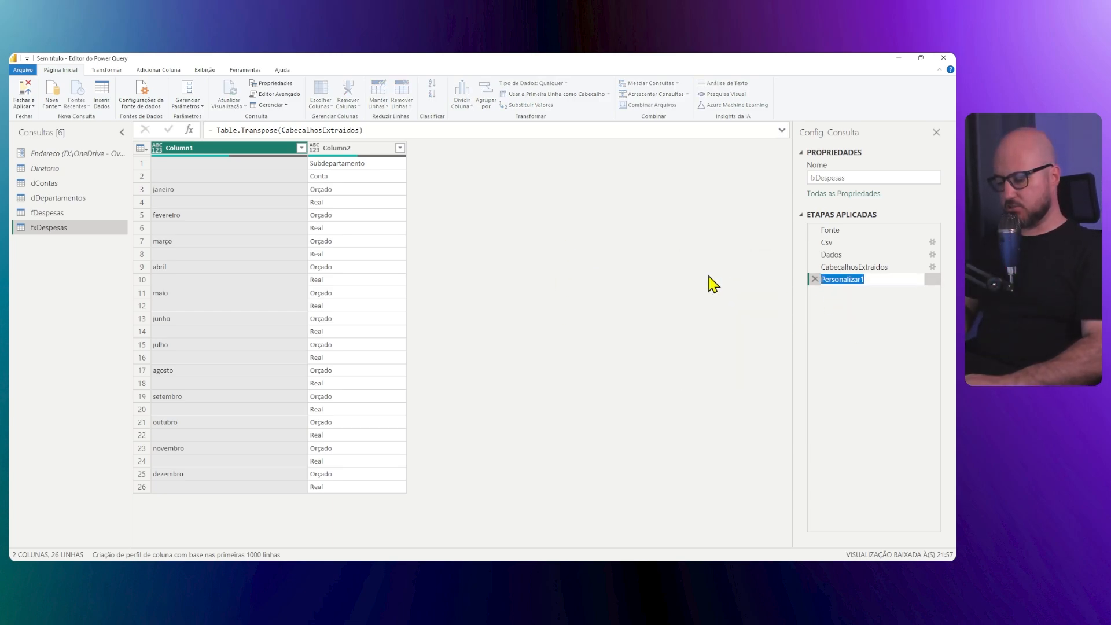
{"action": "type", "text": "Transpo"}
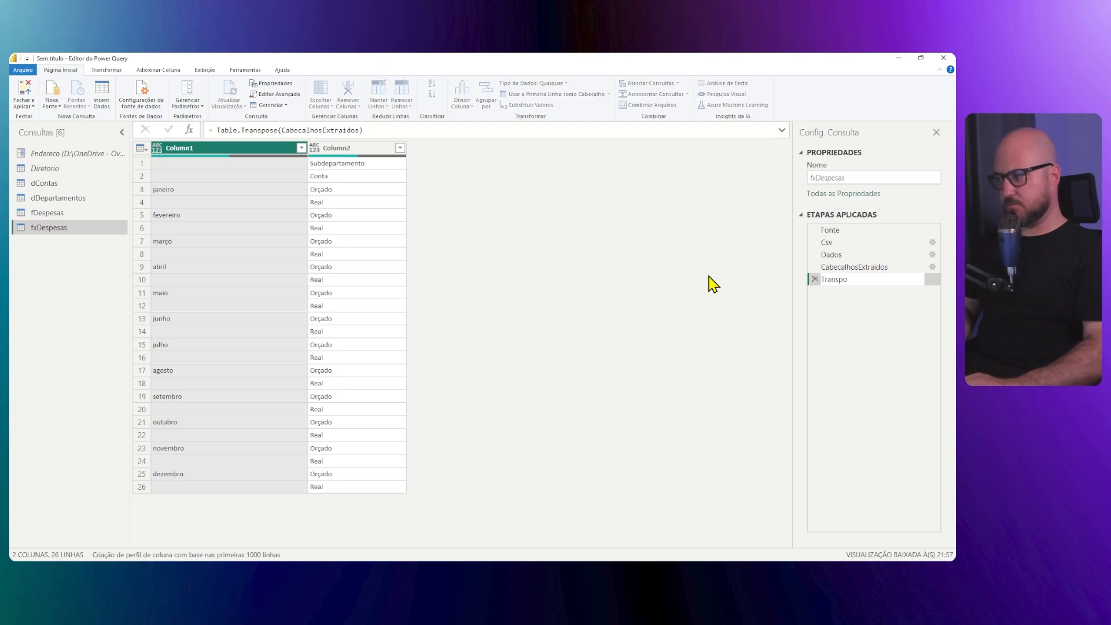
{"action": "type", "text": "se"}
{"action": "key", "text": "Return"}
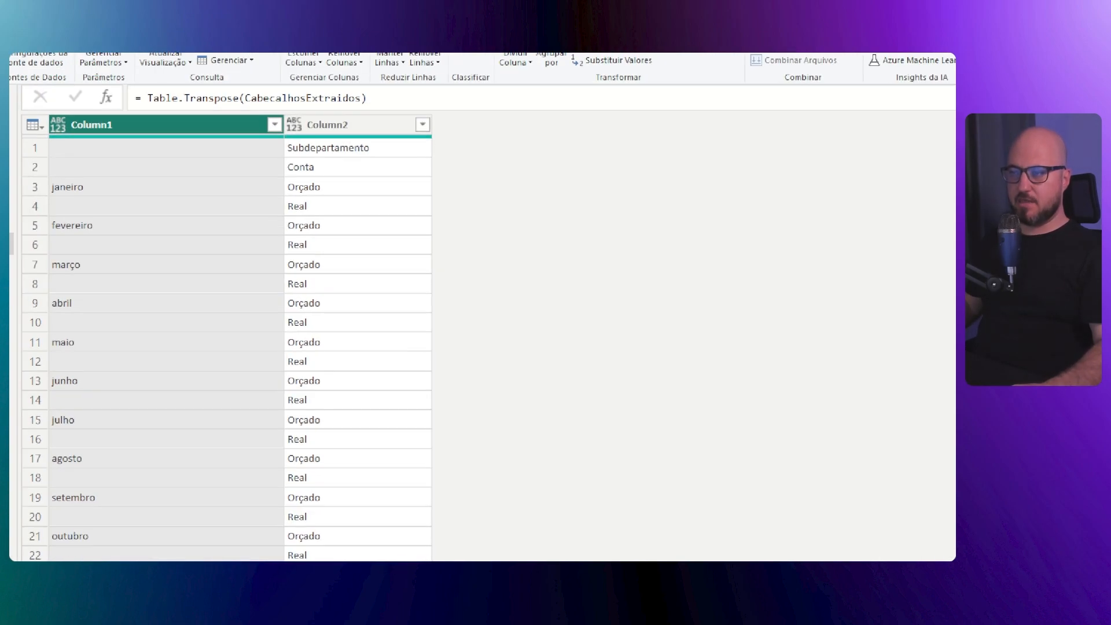
- Draw an annotation box beside the transposed table and write the headers Subdepartamento and Conta in it
{"action": "mouse_move", "coordinate": [429, 123]}
{"action": "left_mouse_down"}
{"action": "mouse_move", "coordinate": [566, 392]}
{"action": "mouse_move", "coordinate": [685, 573]}
{"action": "left_mouse_up"}
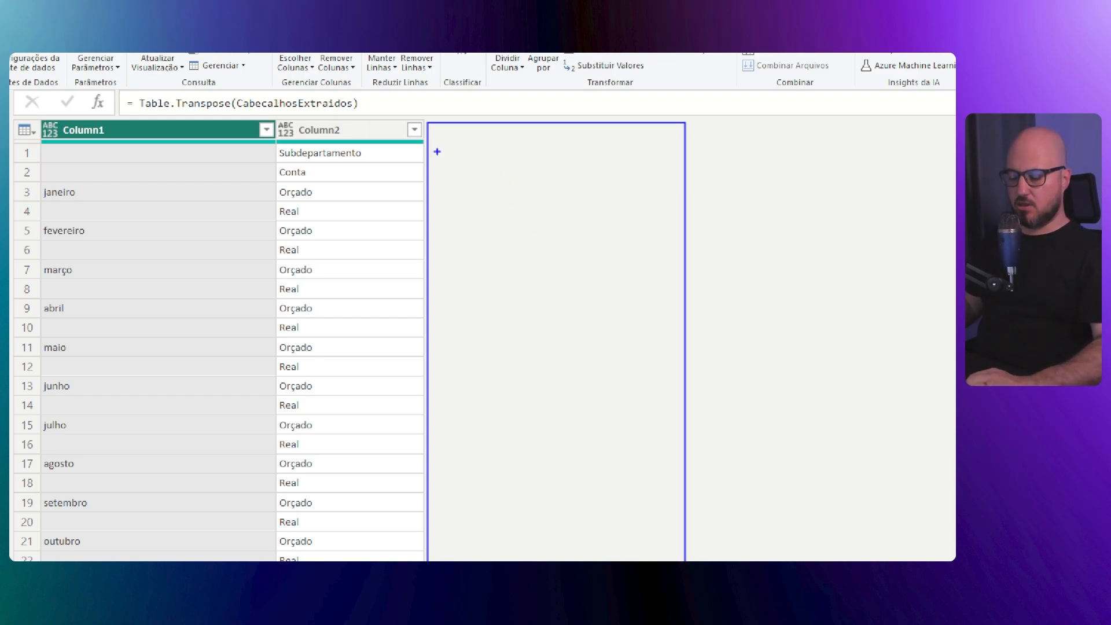
{"action": "key", "text": "t"}
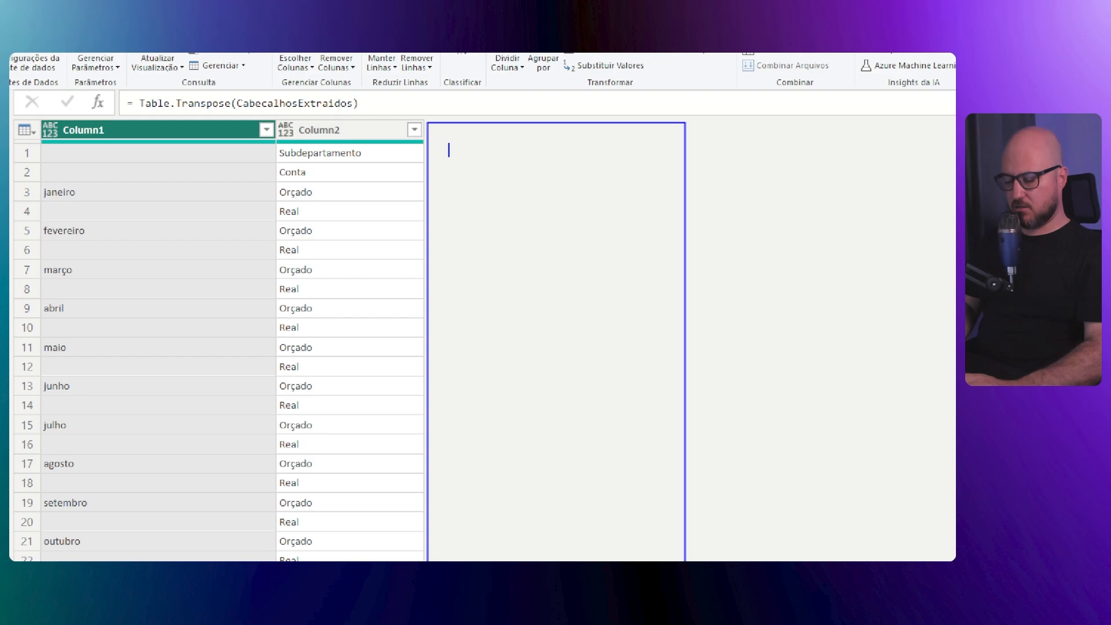
{"action": "type", "text": "Subde"}
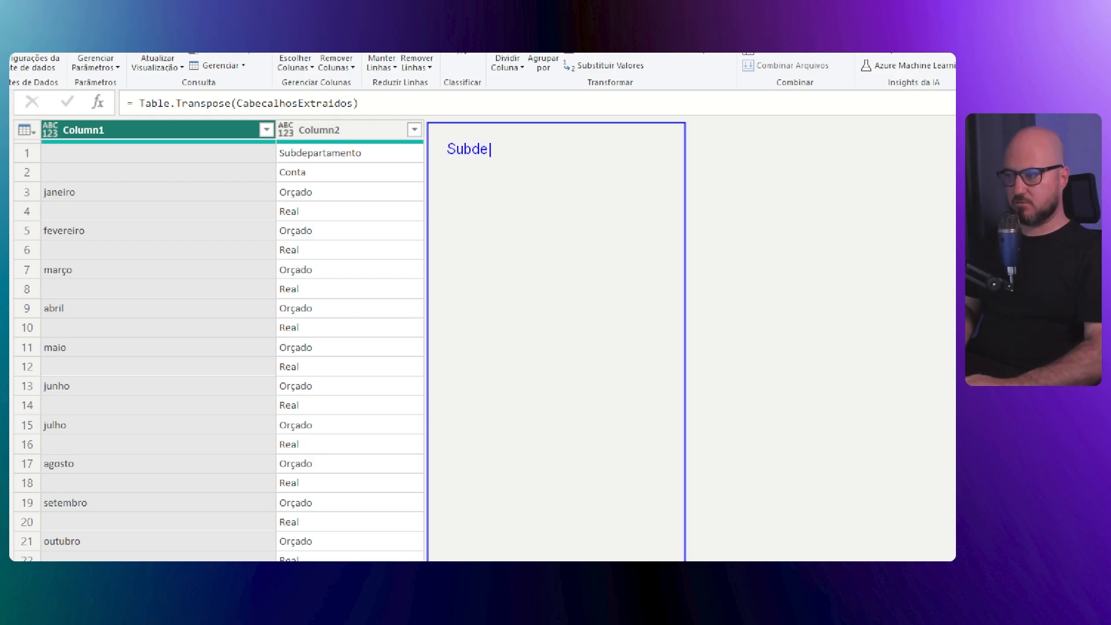
{"action": "type", "text": "partamento"}
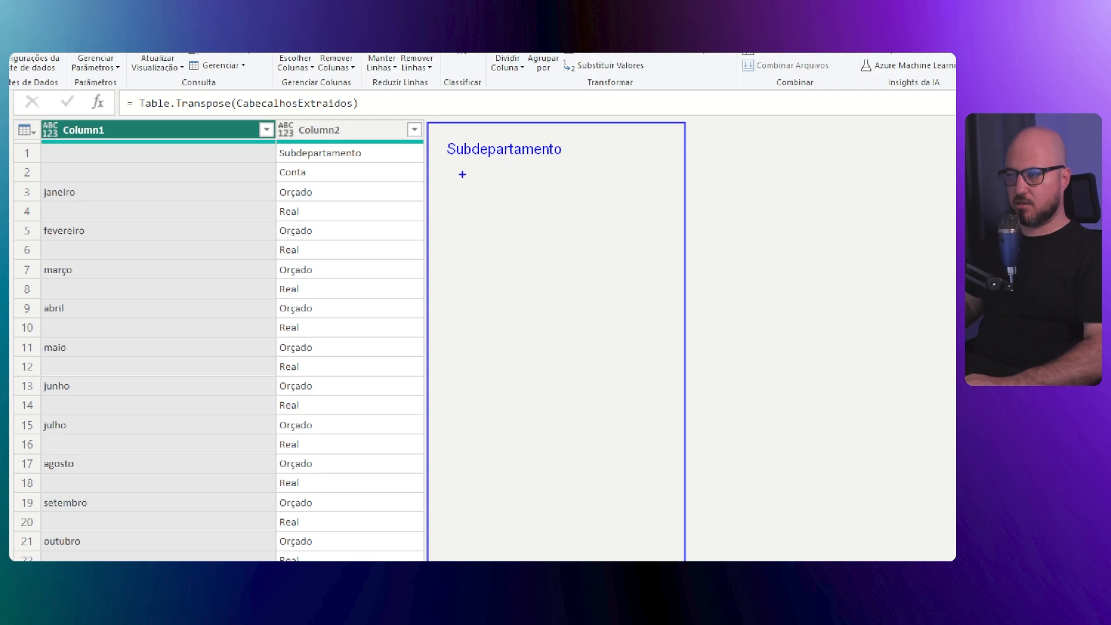
{"action": "key", "text": "Return"}
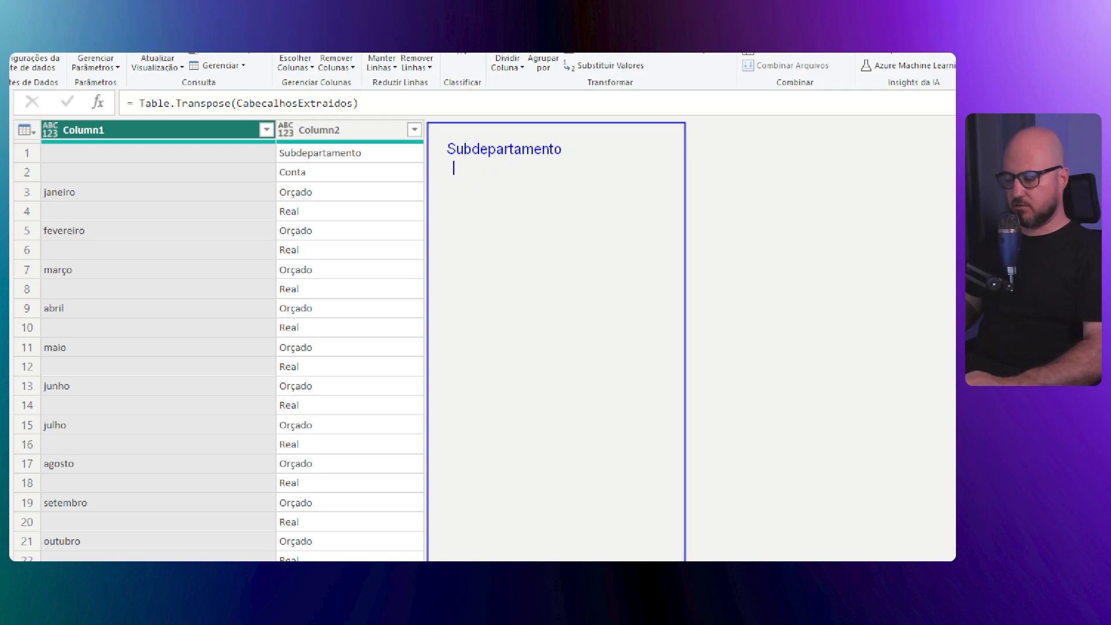
{"action": "type", "text": "Conta"}
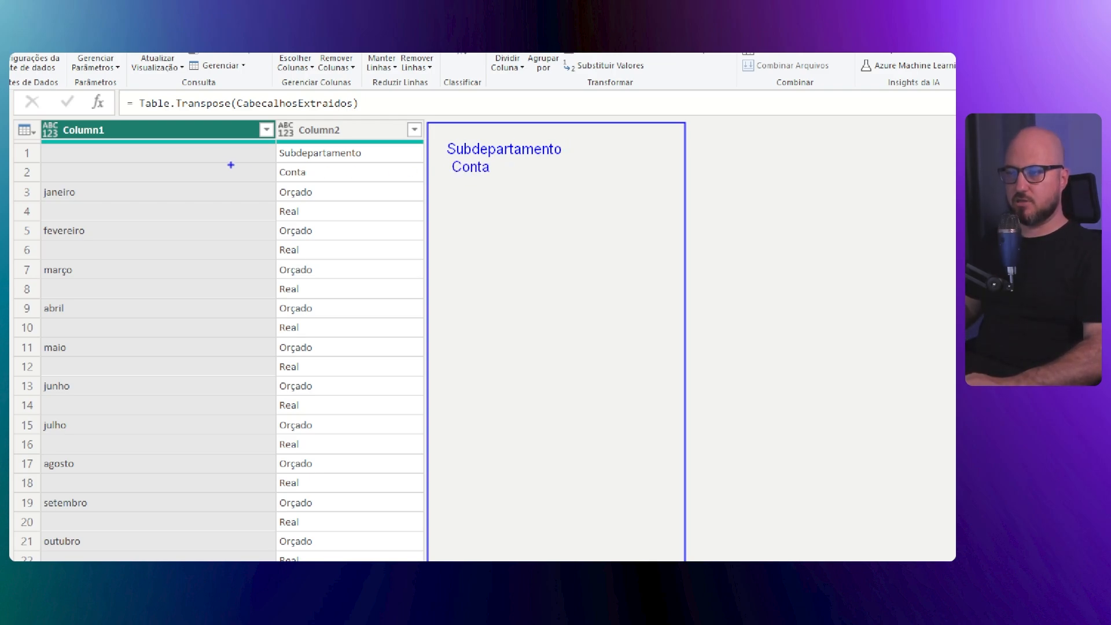
- Cross out the empty first cells of Column1 and annotate the combined header Orçado-janeiro beside row 3
{"action": "left_click_drag", "start_coordinate": [86, 170], "coordinate": [154, 155]}
{"action": "left_click_drag", "start_coordinate": [120, 147], "coordinate": [202, 185]}
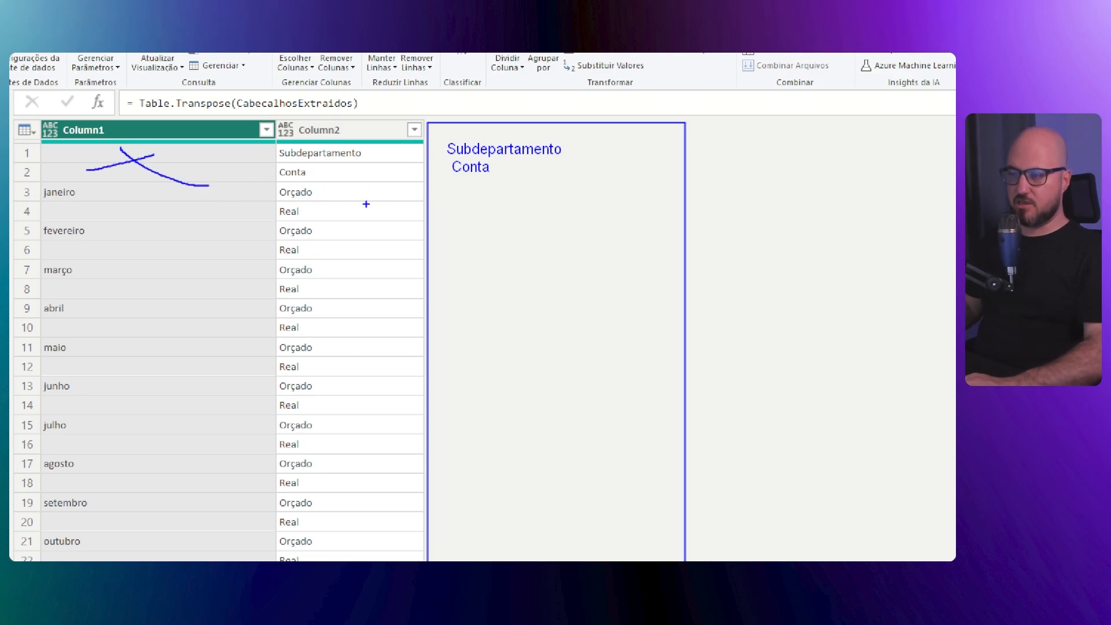
{"action": "type", "text": "ta "}
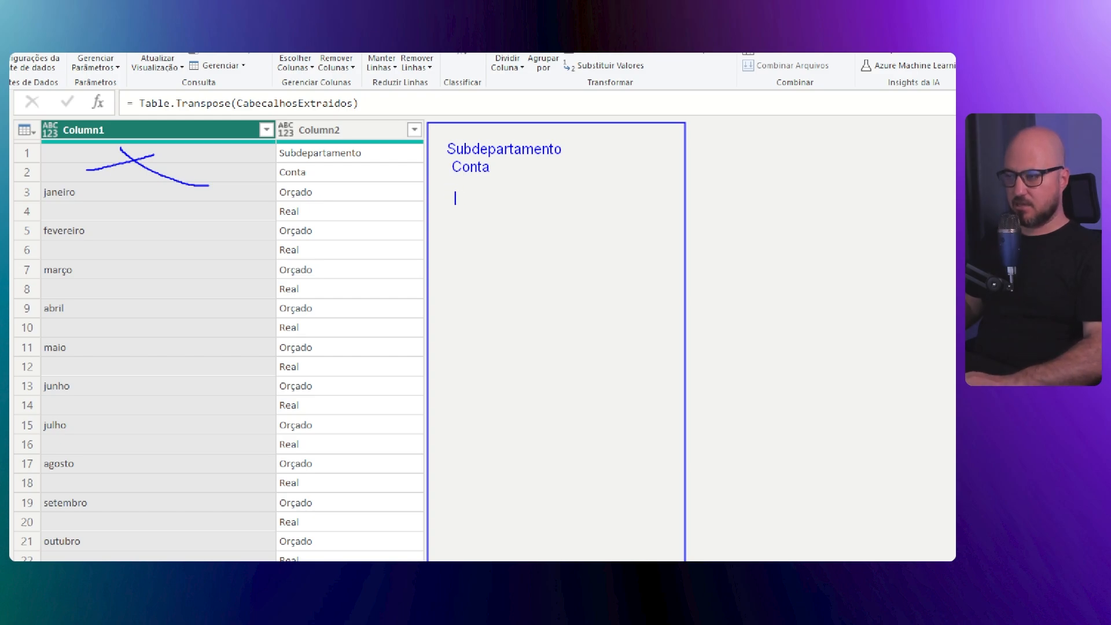
{"action": "type", "text": "Orçado"}
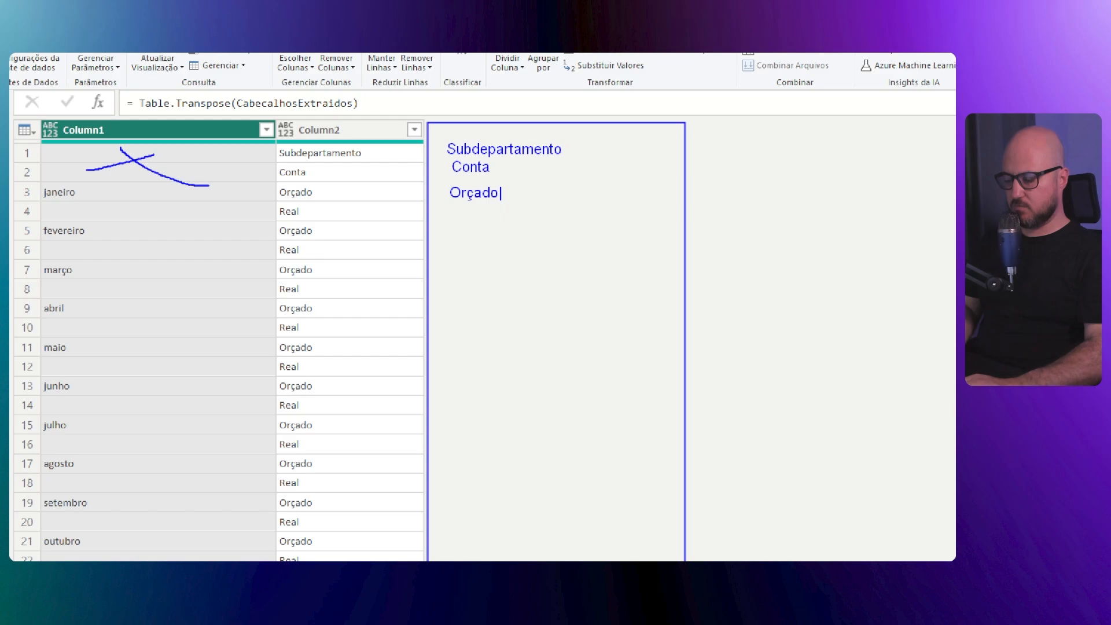
{"action": "type", "text": "-janeiro"}
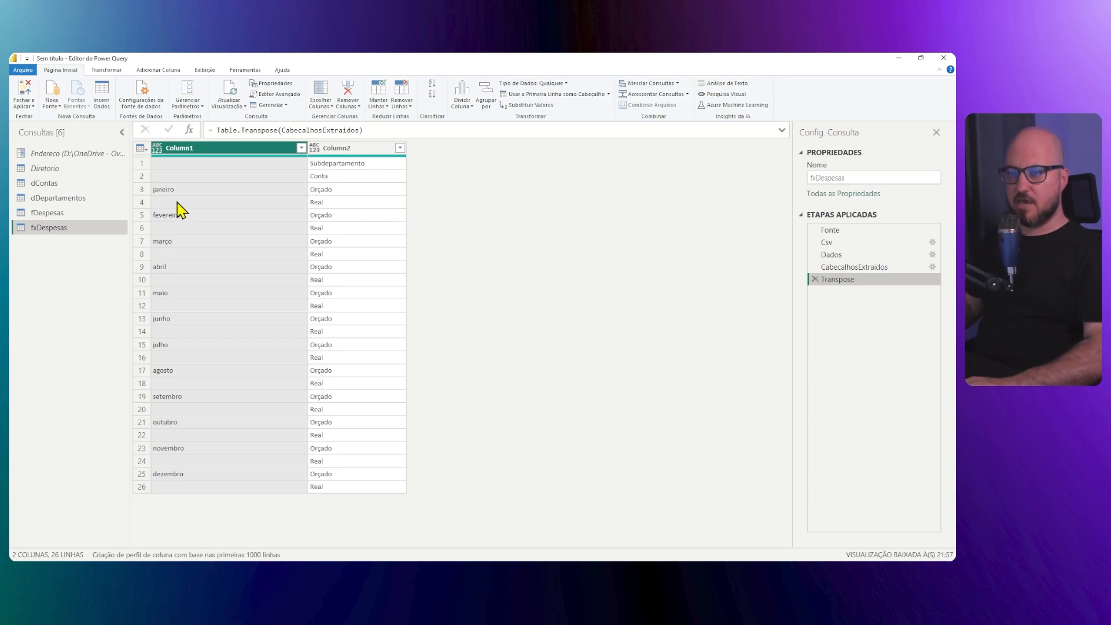
- Add an index column starting from 1 to the transposed header table in fxDespesas
{"action": "left_click", "coordinate": [207, 200]}
{"action": "left_click", "coordinate": [196, 188]}
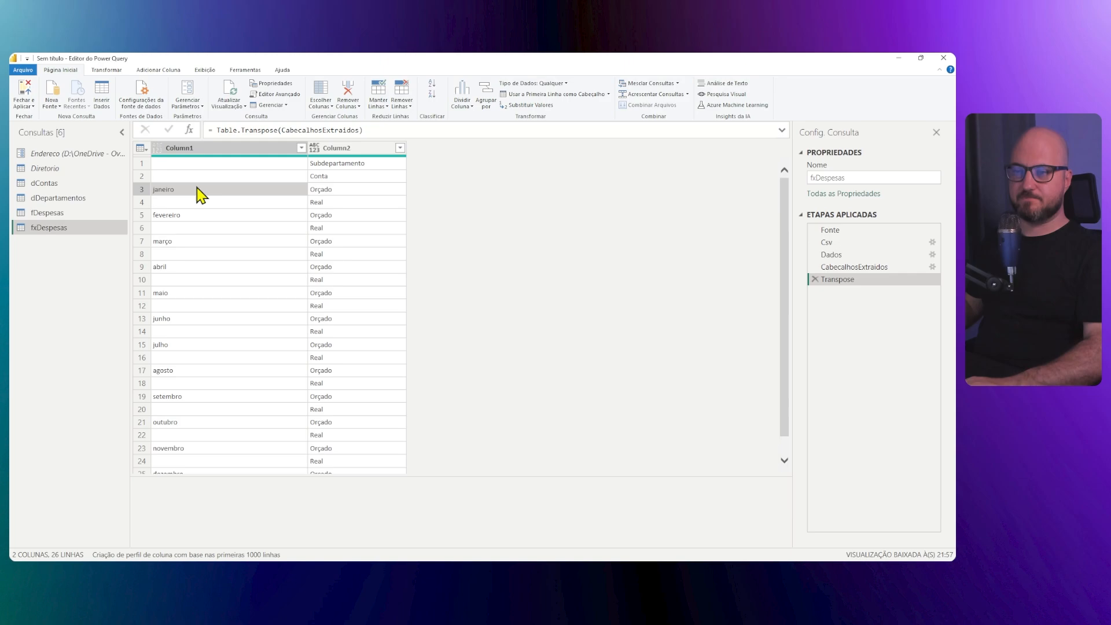
{"action": "left_click", "coordinate": [198, 200]}
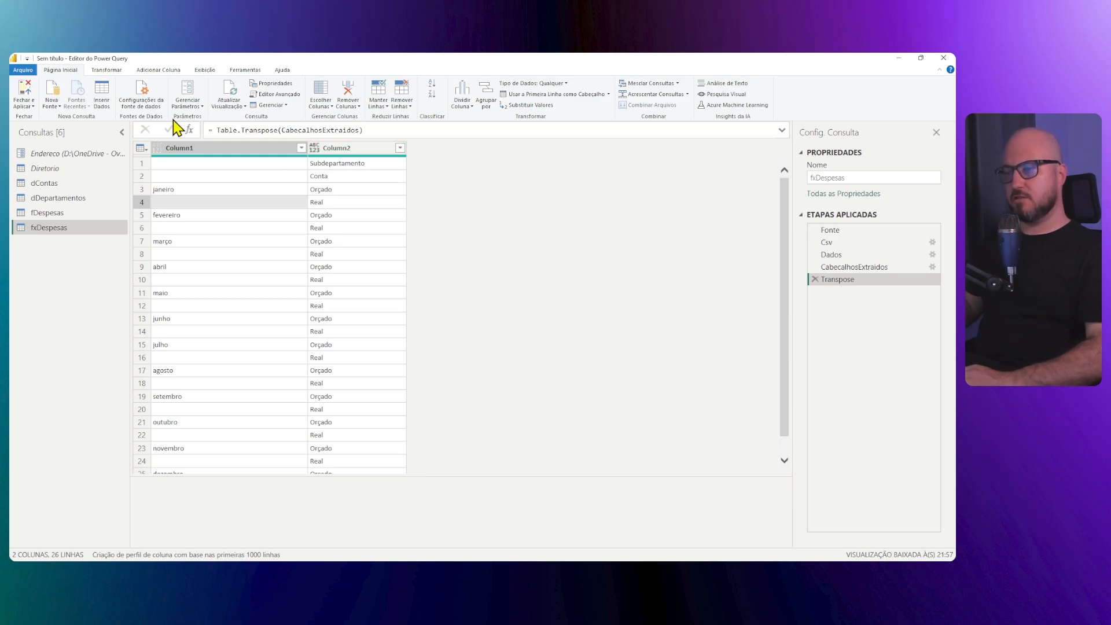
{"action": "left_click", "coordinate": [158, 70]}
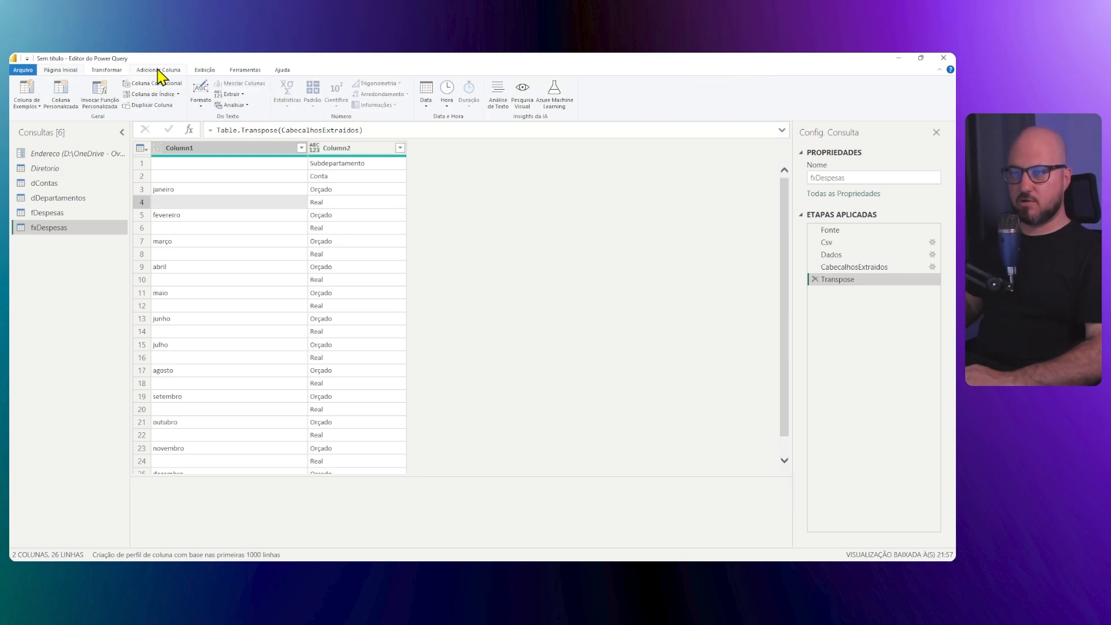
{"action": "left_click", "coordinate": [178, 94]}
{"action": "left_click", "coordinate": [169, 118]}
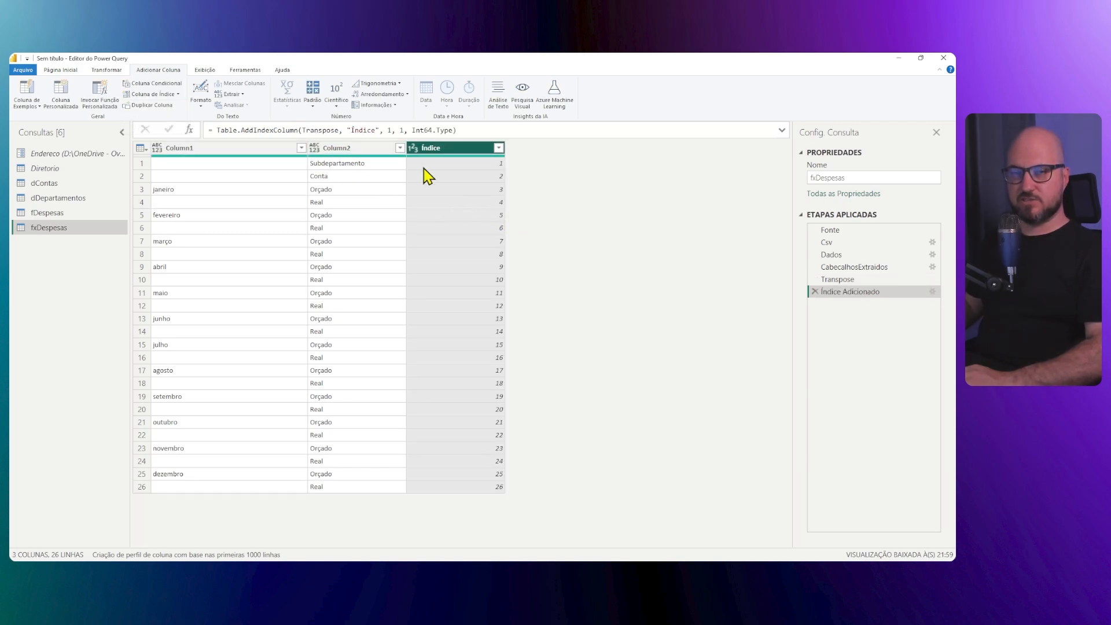
- Rename both the index column in the formula and its applied step as Indice, without the accent
{"action": "left_click", "coordinate": [354, 130]}
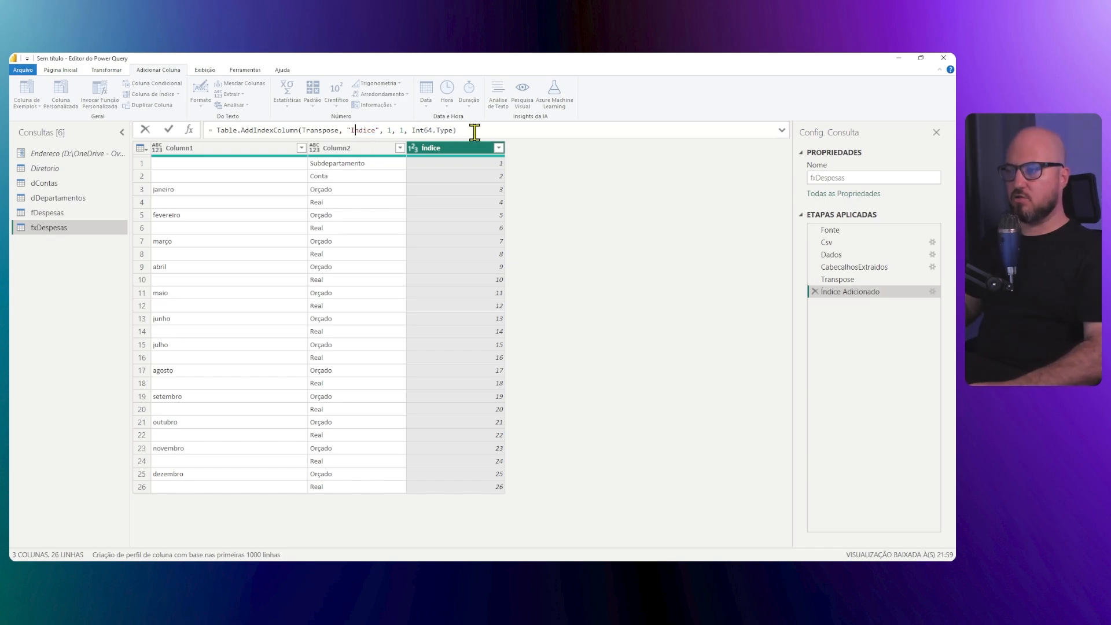
{"action": "left_click", "coordinate": [475, 133]}
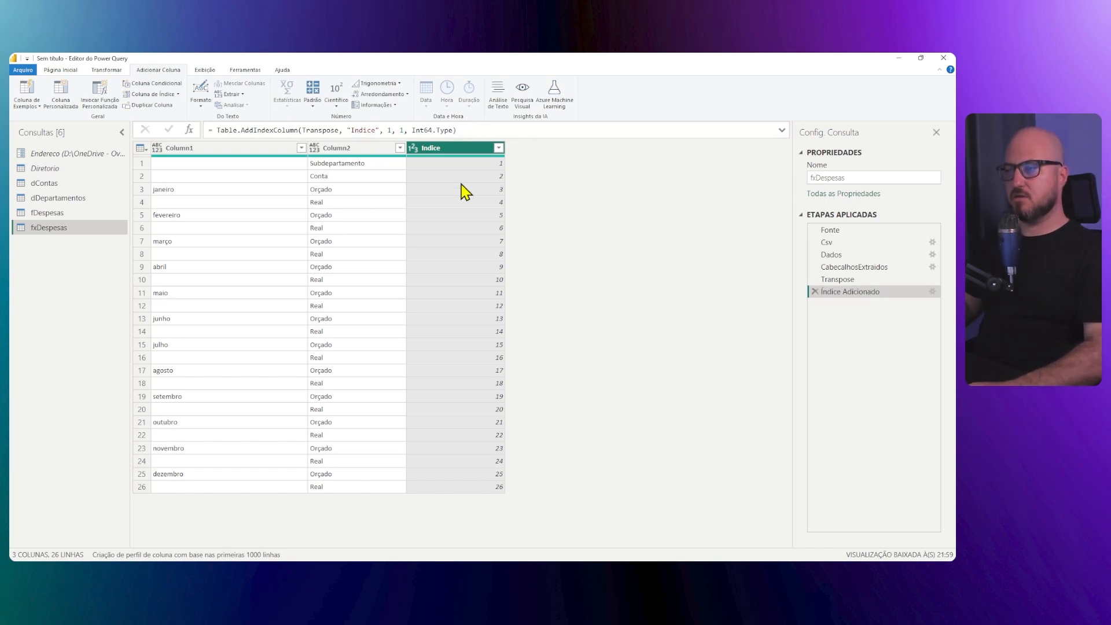
{"action": "right_click", "coordinate": [846, 294]}
{"action": "left_click", "coordinate": [724, 279]}
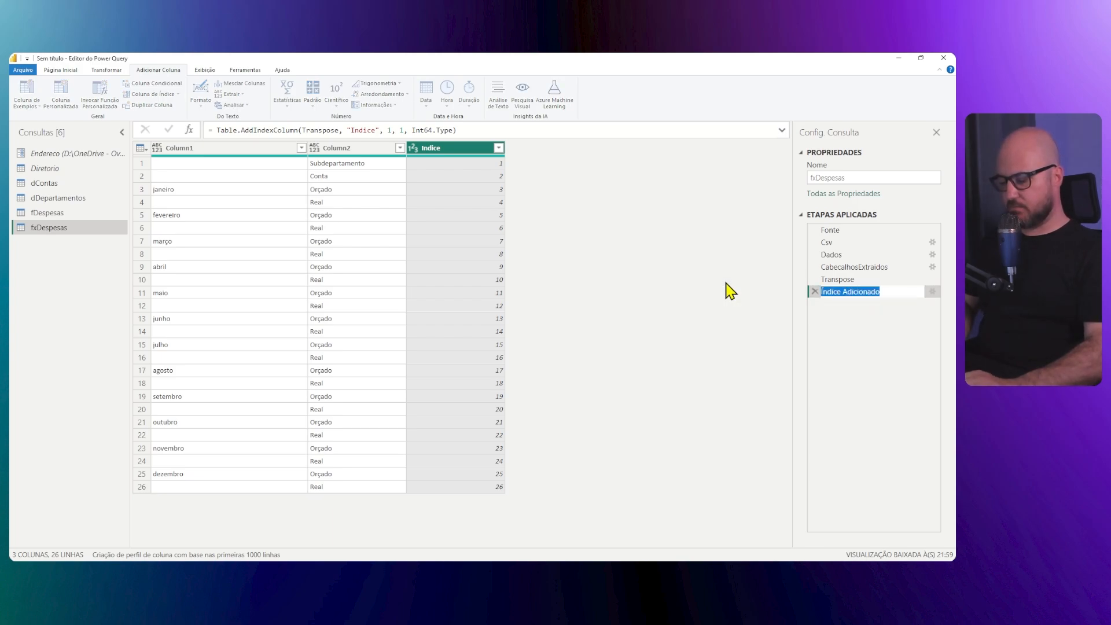
{"action": "type", "text": "Indice"}
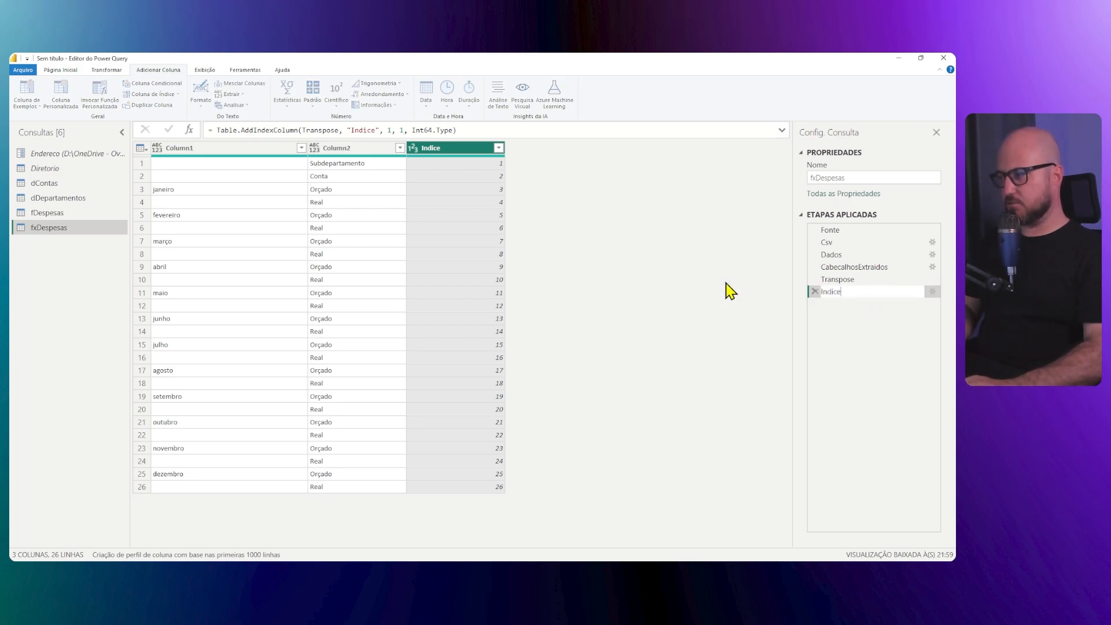
{"action": "key", "text": "Return"}
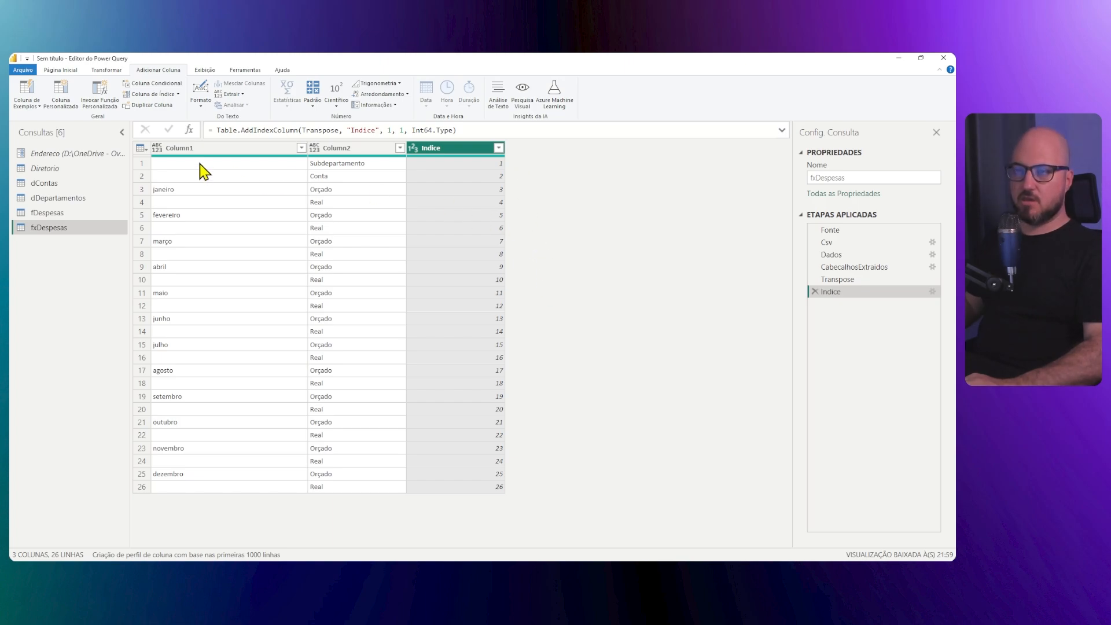
- Add a custom column named NomeColuna with the formula [Column1] = "" to test for empty month cells
{"action": "left_click", "coordinate": [65, 95]}
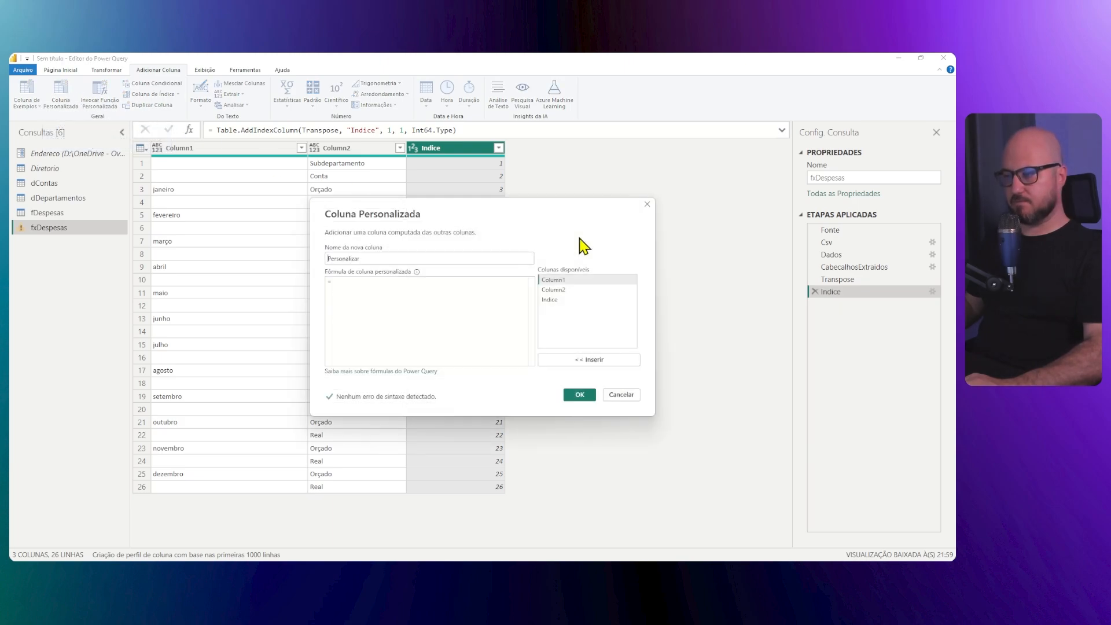
{"action": "double_click", "coordinate": [380, 259]}
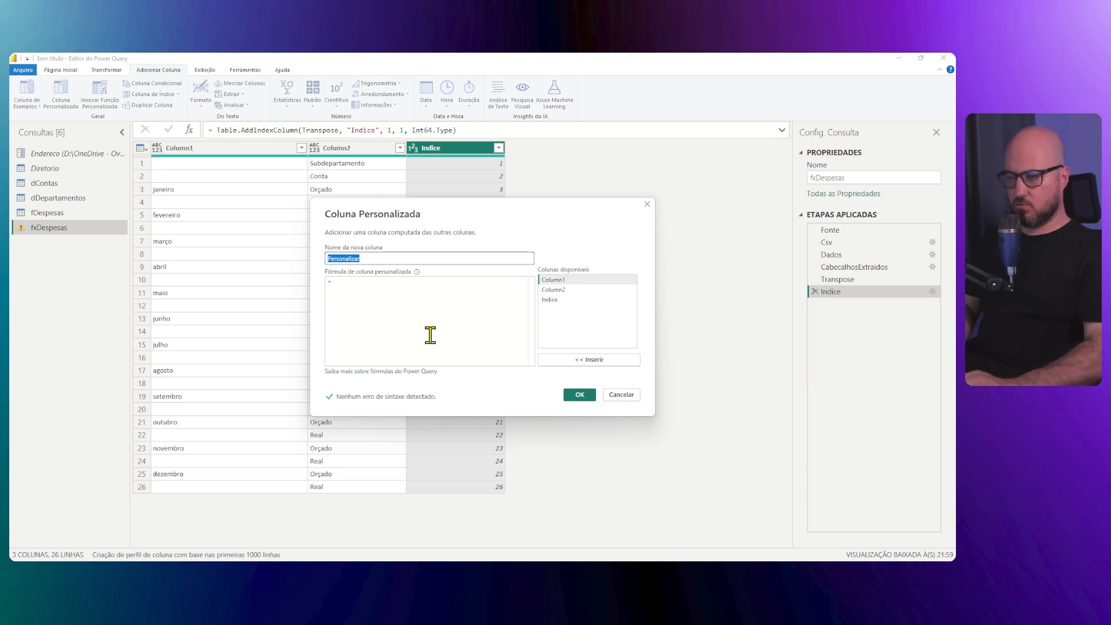
{"action": "type", "text": "No"}
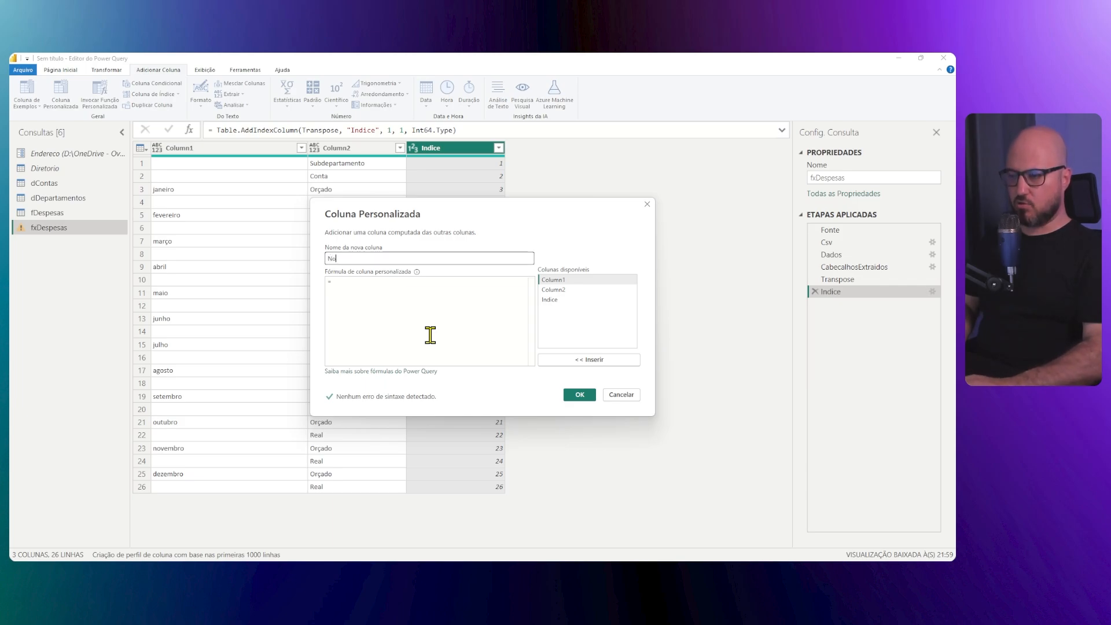
{"action": "type", "text": "meColuna"}
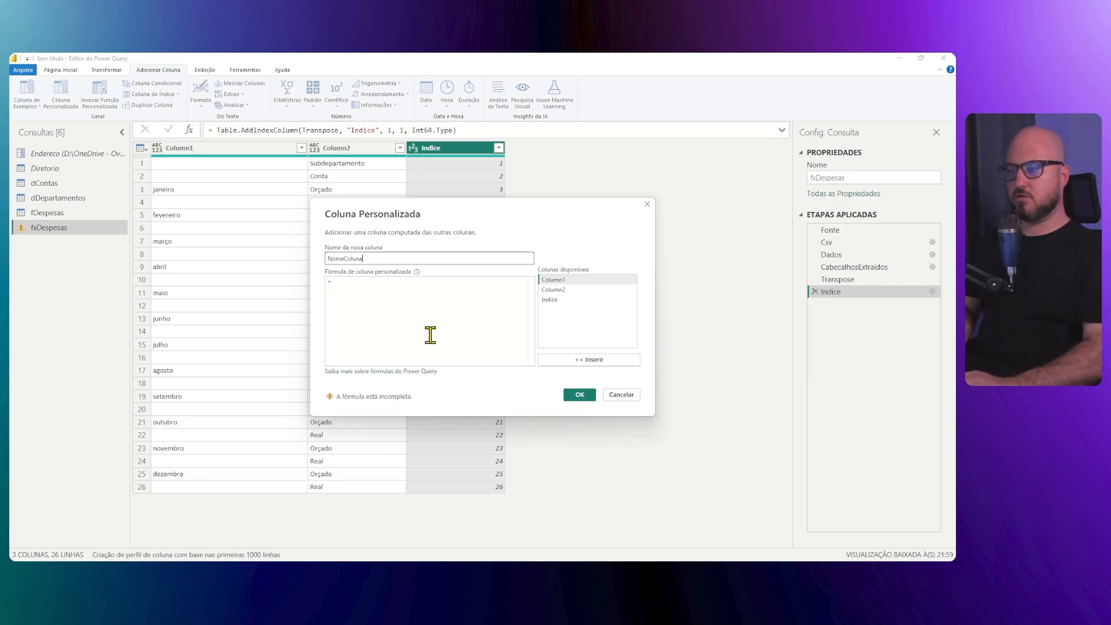
{"action": "left_click", "coordinate": [431, 304]}
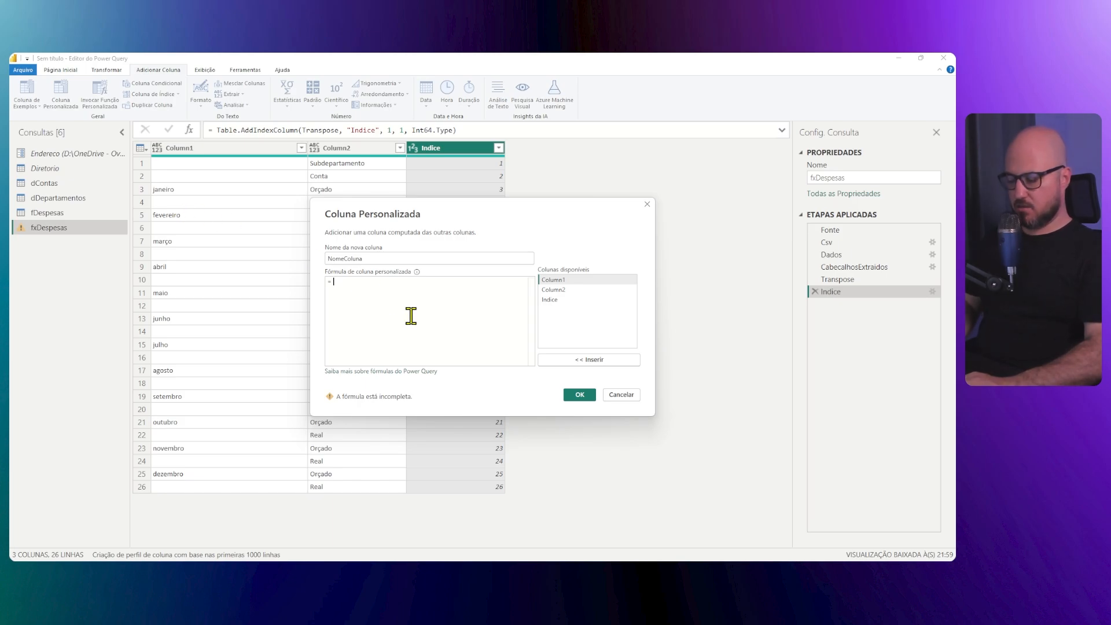
{"action": "type", "text": "[Col"}
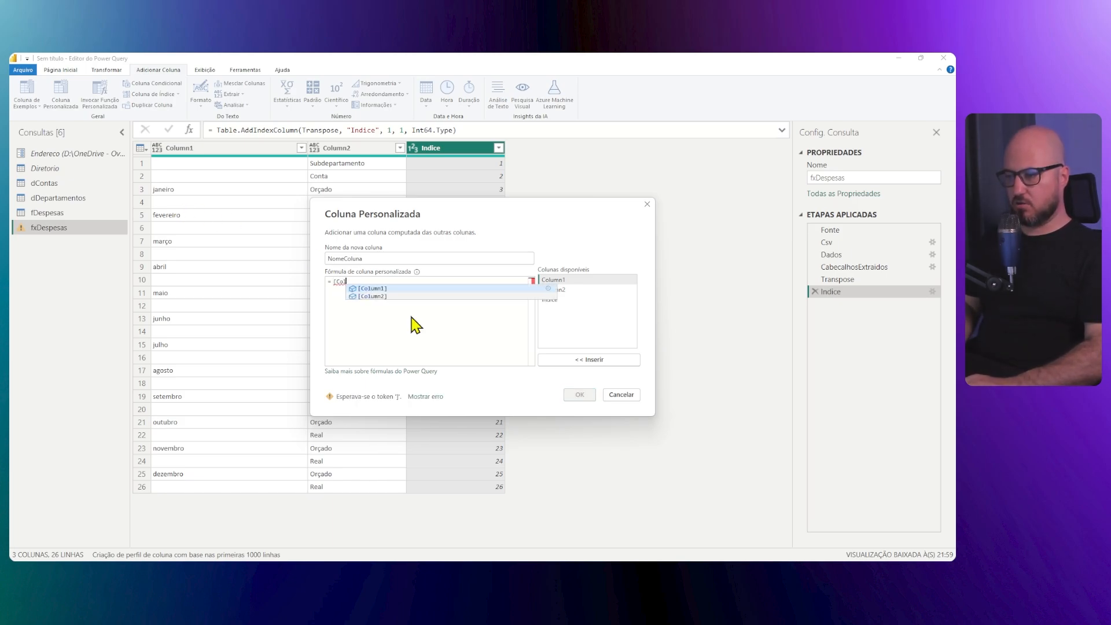
{"action": "key", "text": "Tab"}
{"action": "type", "text": "= \"\""}
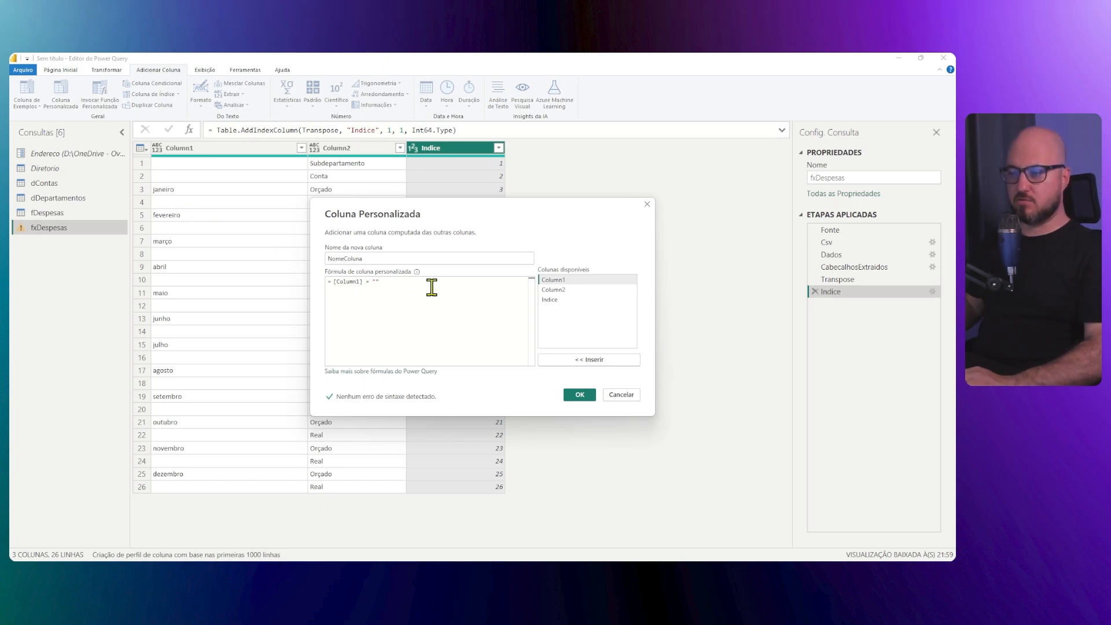
{"action": "left_click", "coordinate": [585, 396]}
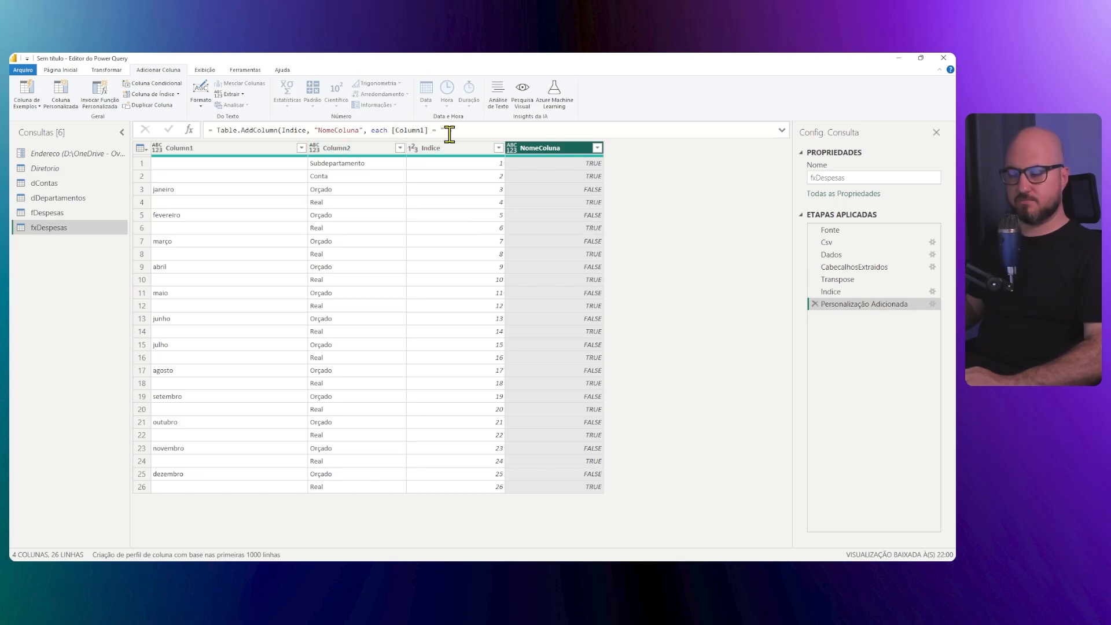
- Reopen the NomeColuna custom column definition from its applied step and clear the existing formula
{"action": "left_click", "coordinate": [782, 130]}
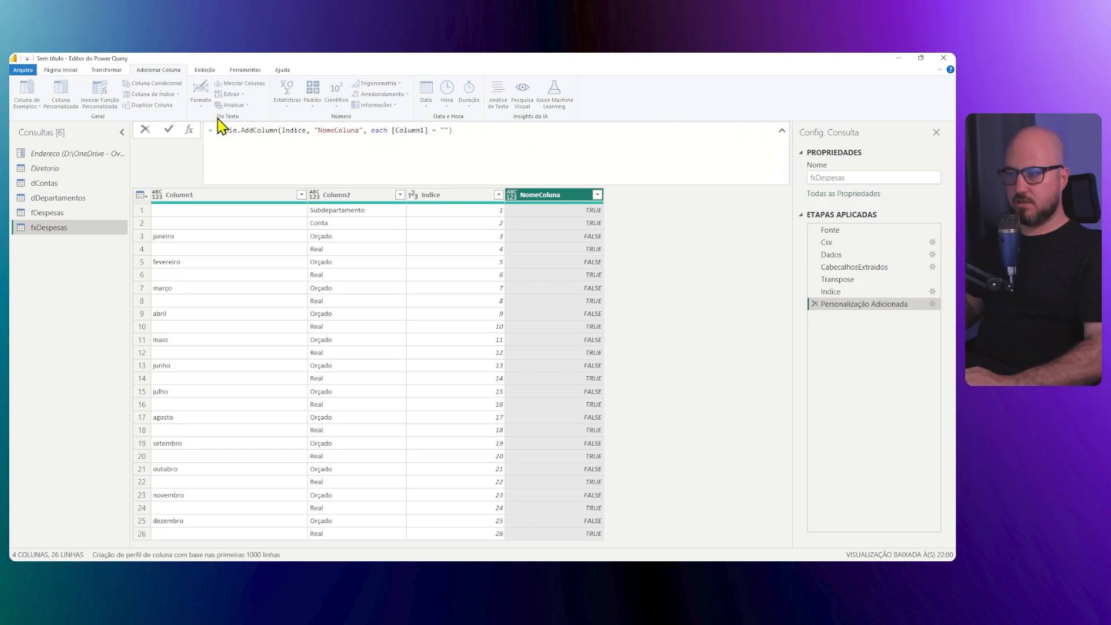
{"action": "left_click", "coordinate": [932, 306]}
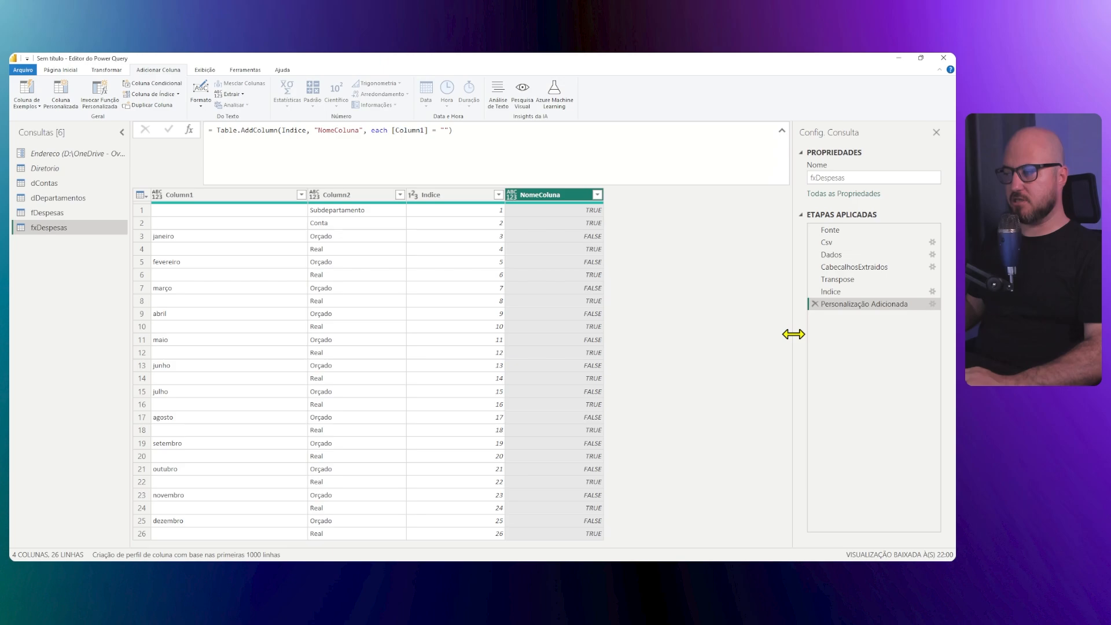
{"action": "left_click", "coordinate": [933, 305]}
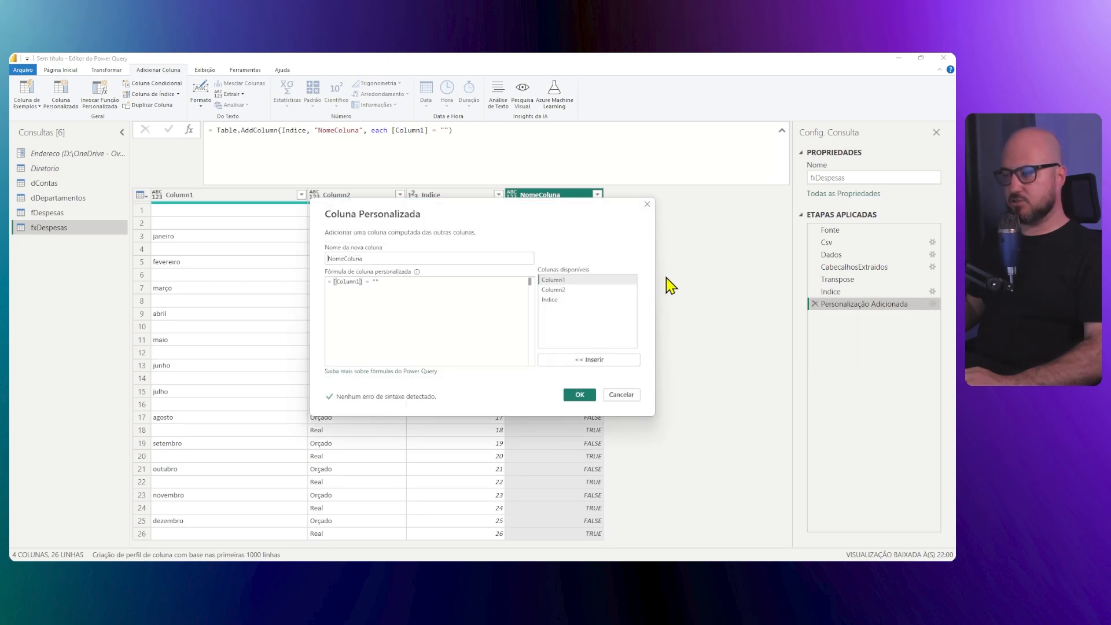
{"action": "left_click", "coordinate": [419, 296]}
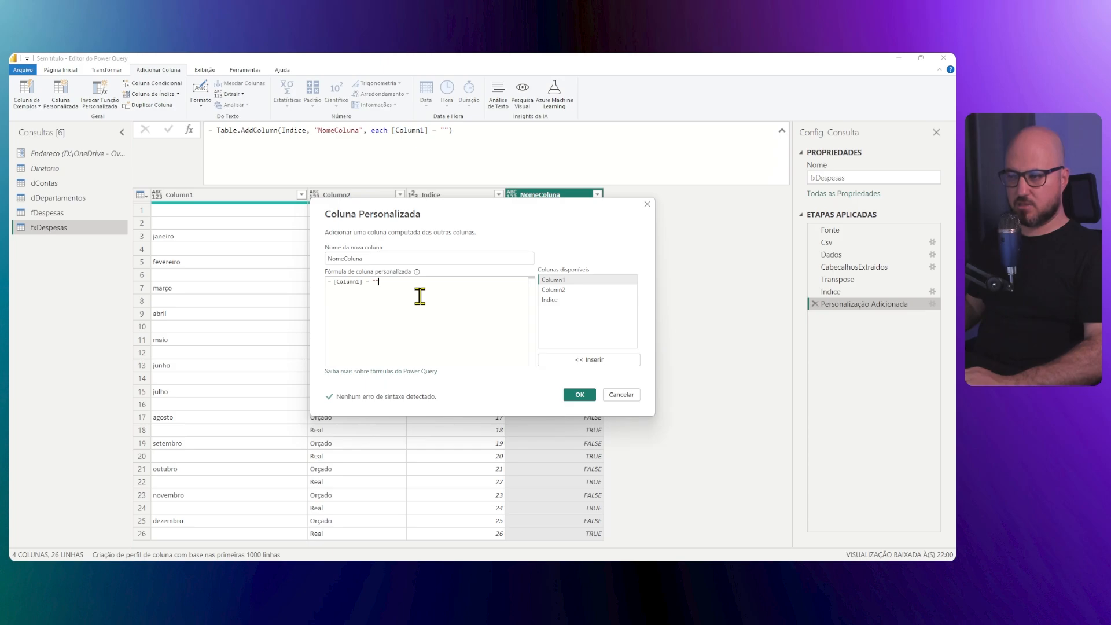
{"action": "left_click_drag", "start_coordinate": [461, 215], "coordinate": [453, 278]}
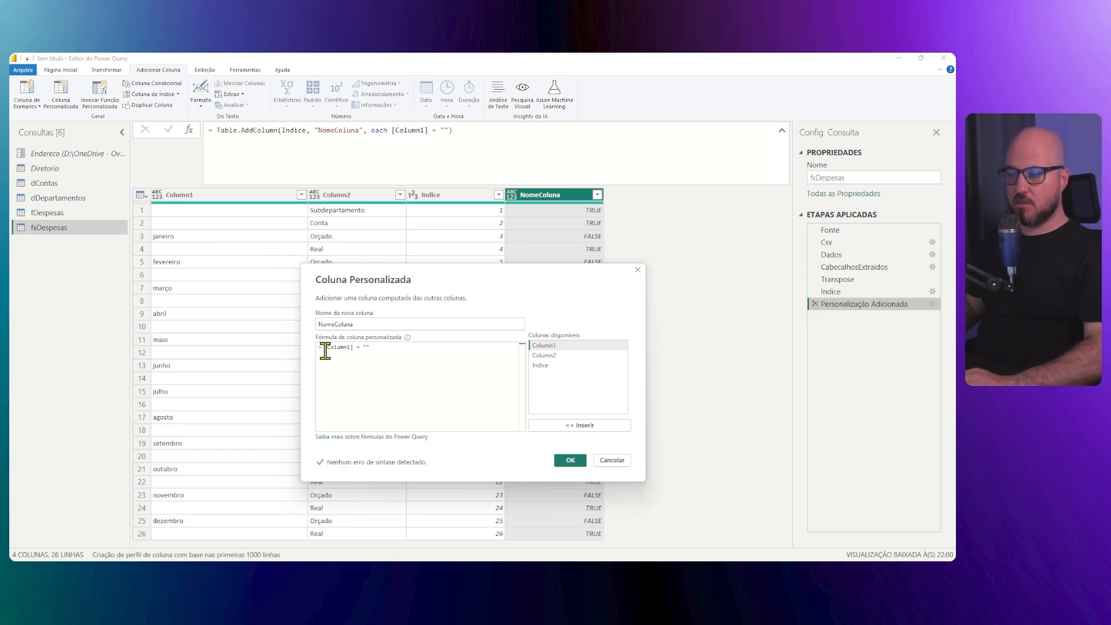
{"action": "left_click_drag", "start_coordinate": [325, 351], "coordinate": [372, 350]}
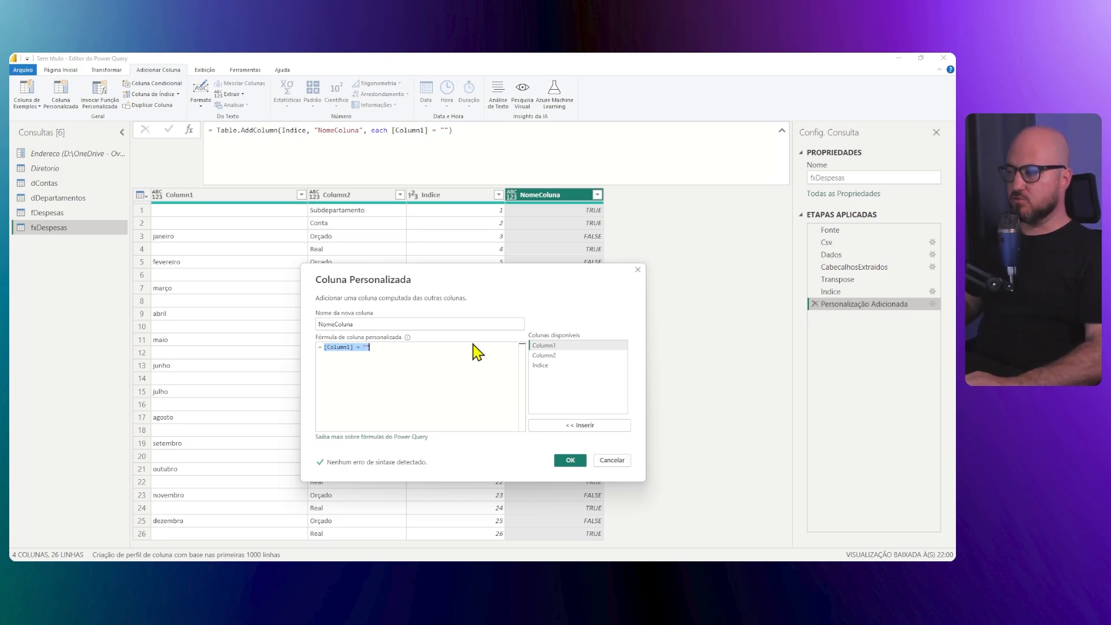
{"action": "key", "text": "BackSpace"}
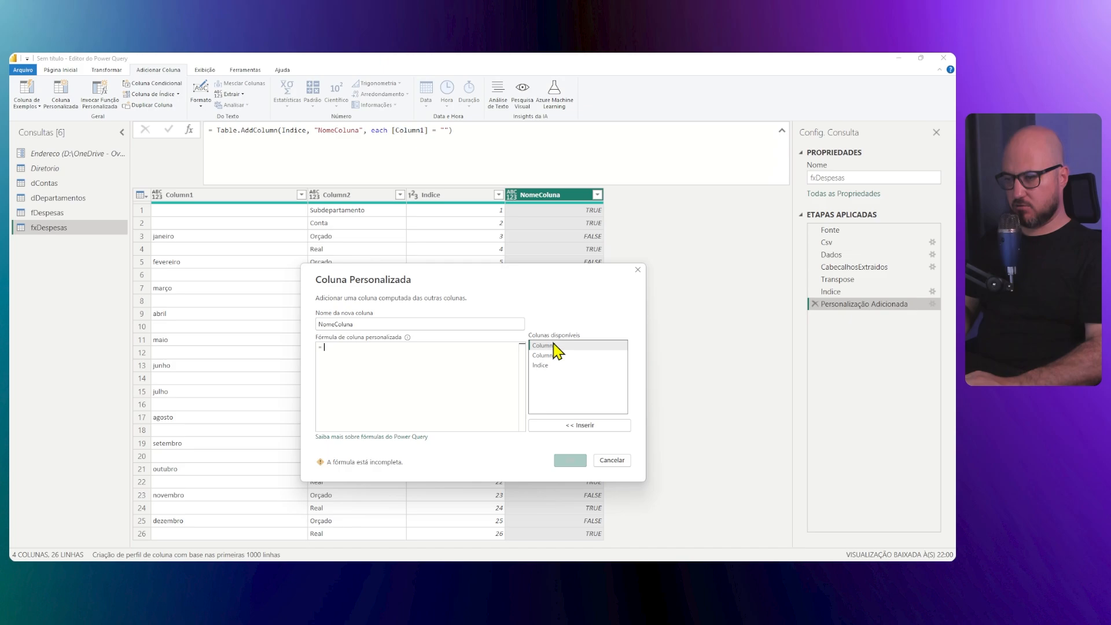
- Set the NomeColuna formula to Indice{[Indice]-2} to fetch the previous row's record, and apply it
{"action": "type", "text": "Indice"}
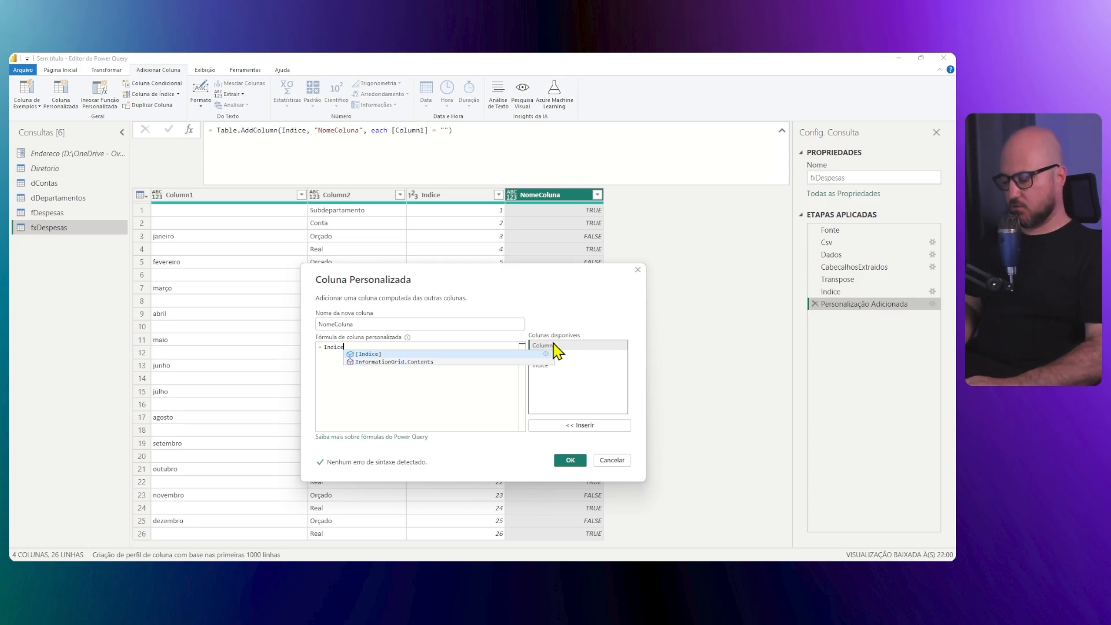
{"action": "type", "text": "["}
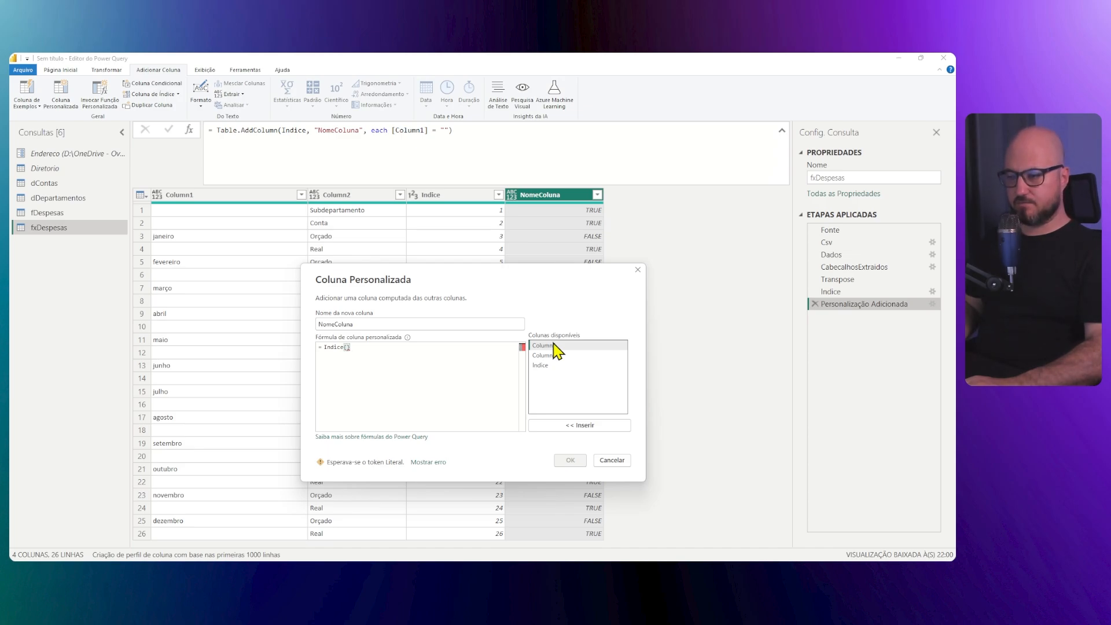
{"action": "type", "text": "["}
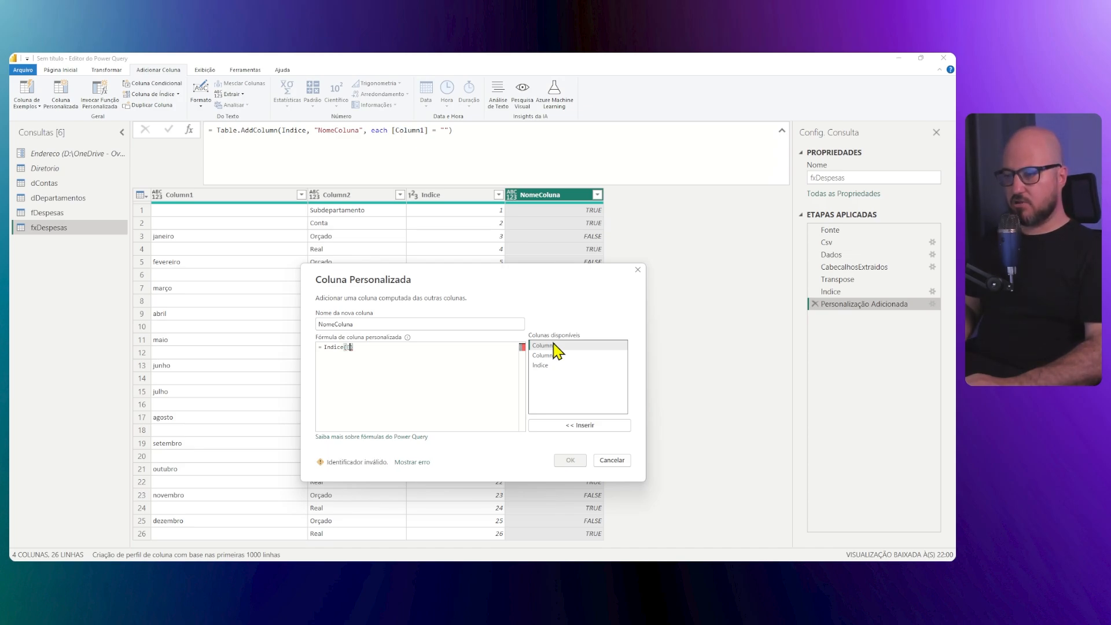
{"action": "key", "text": "Down"}
{"action": "key", "text": "Down"}
{"action": "key", "text": "Tab"}
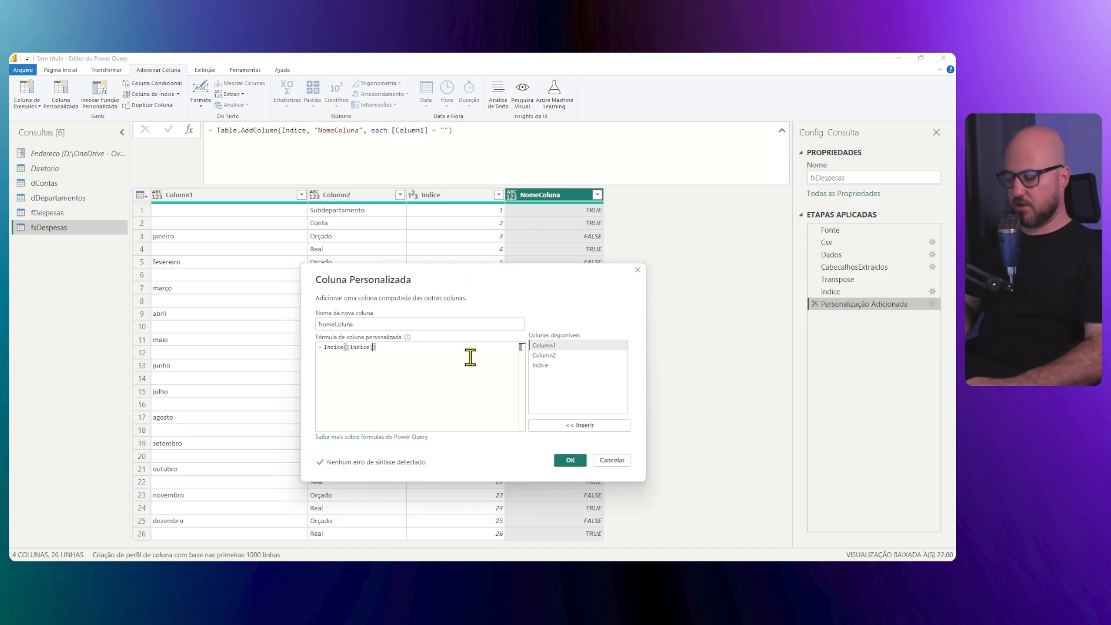
{"action": "type", "text": "-1"}
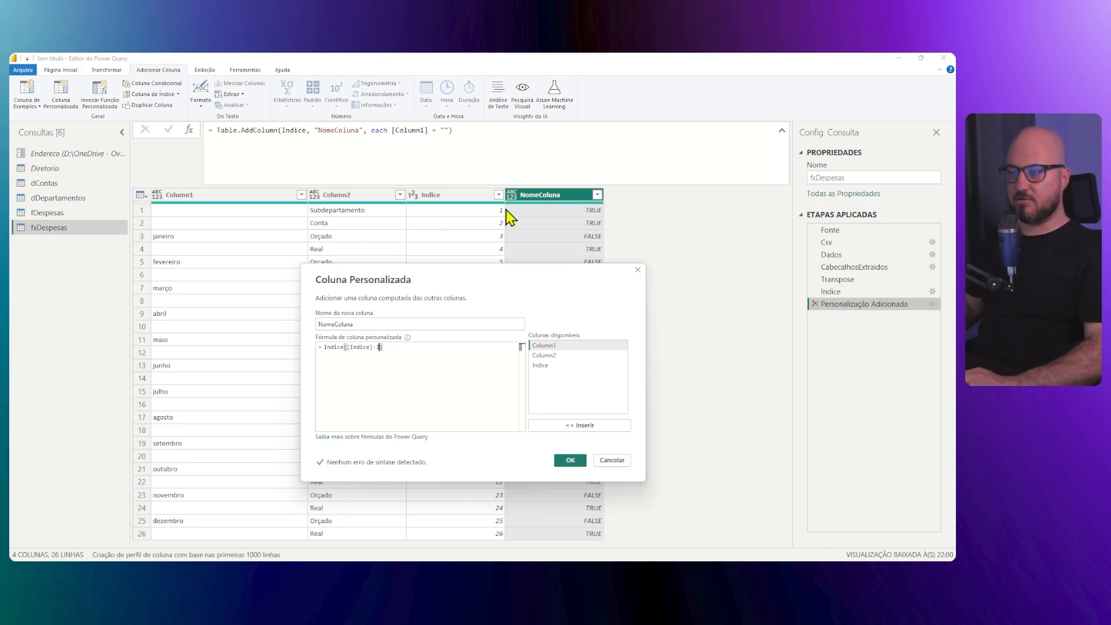
{"action": "left_click", "coordinate": [570, 460]}
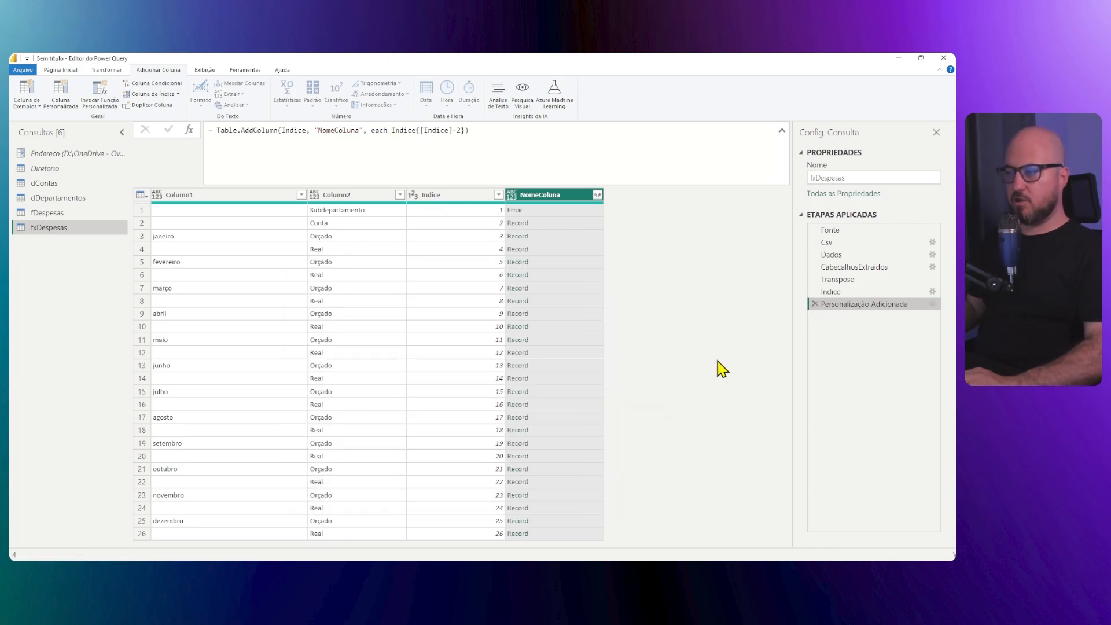
- Preview the record in row 2 of NomeColuna and append [Column1] to the formula, giving Indice{[Indice]-2}[Column1]
{"action": "left_click", "coordinate": [563, 224]}
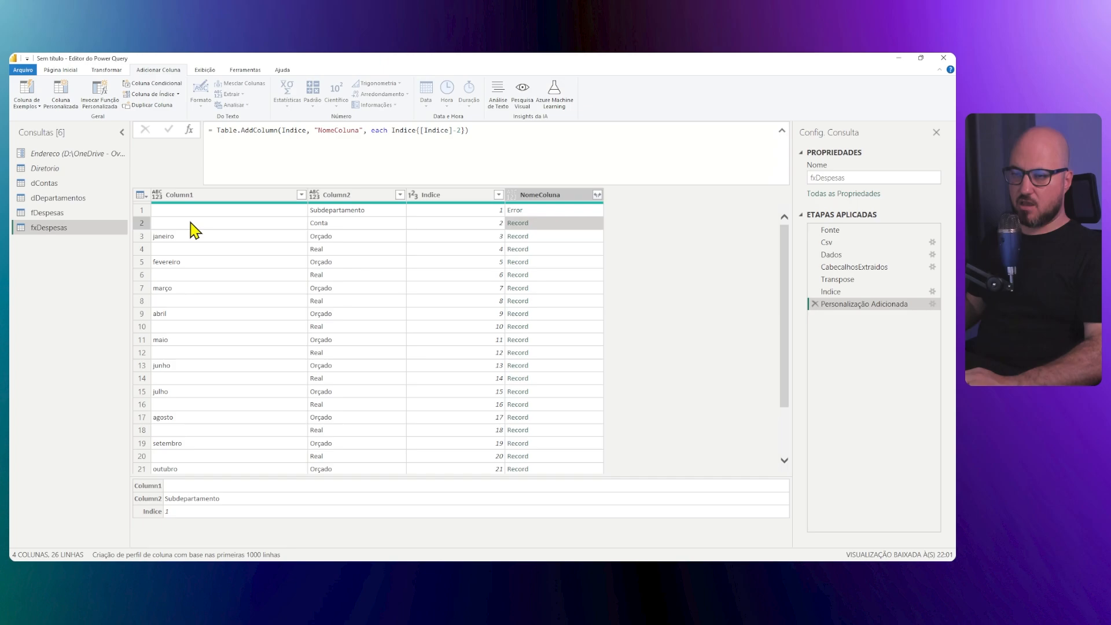
{"action": "left_click", "coordinate": [465, 129]}
{"action": "type", "text": "[Col"}
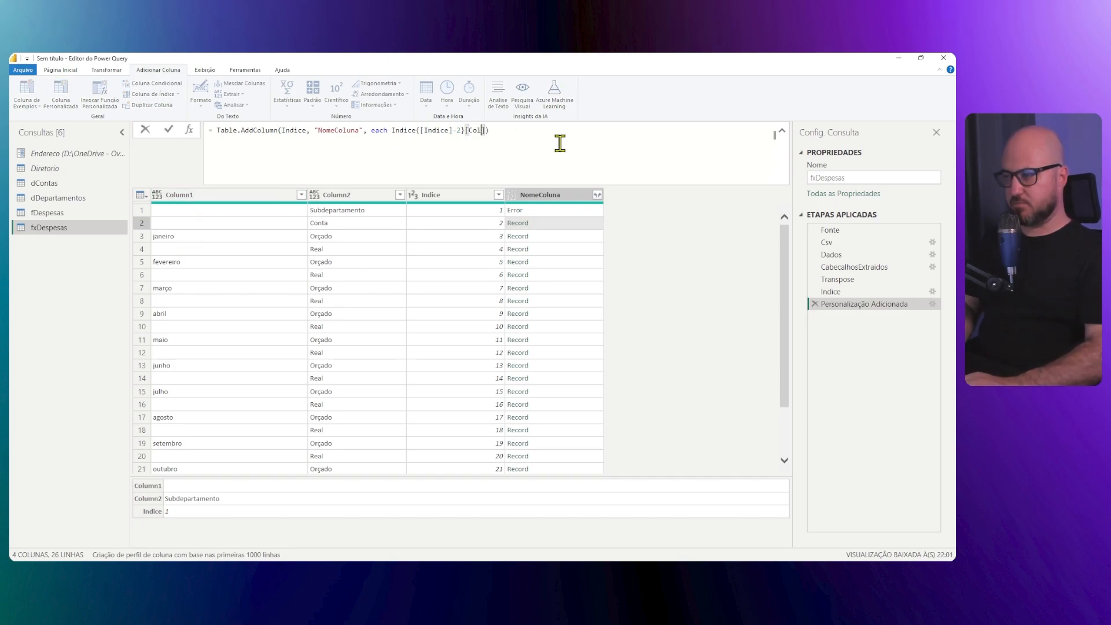
{"action": "type", "text": "umns"}
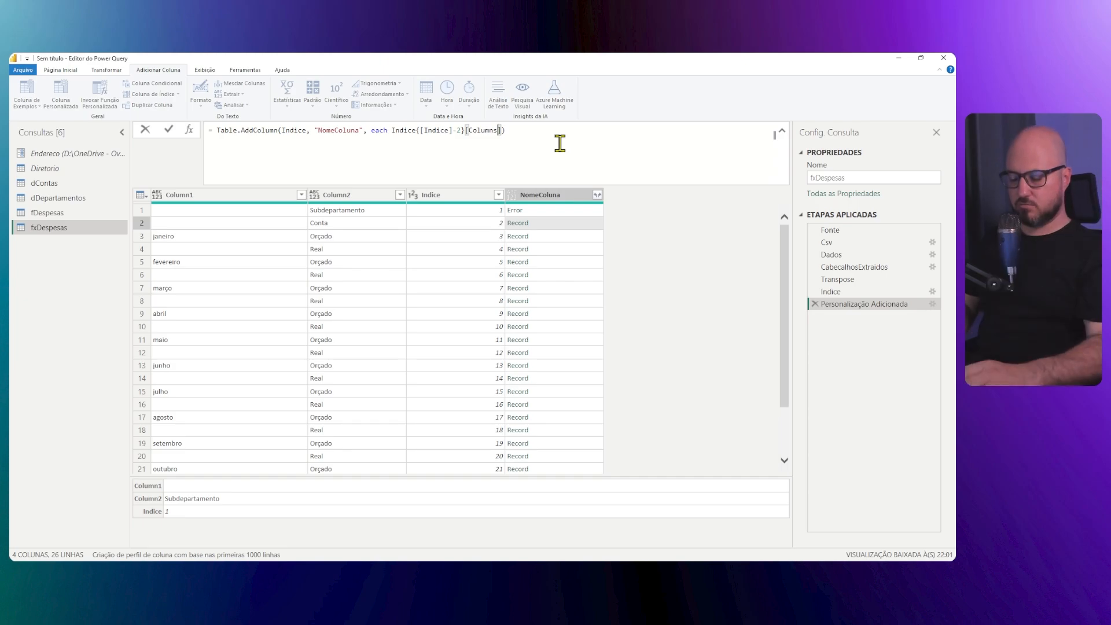
{"action": "key", "text": "BackSpace"}
{"action": "type", "text": "1"}
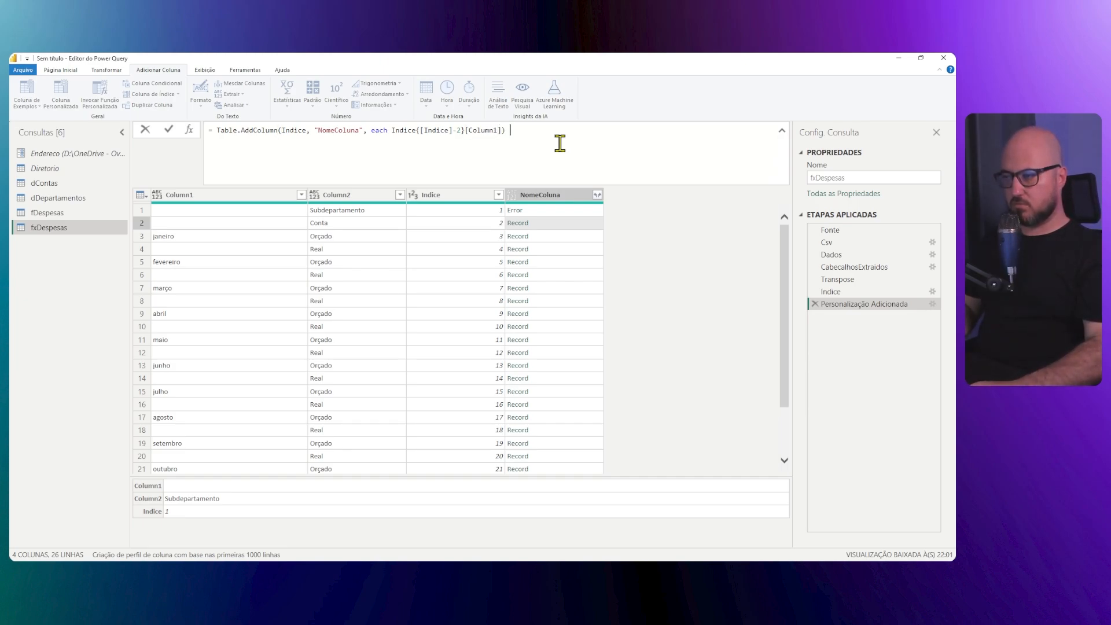
{"action": "key", "text": "Return"}
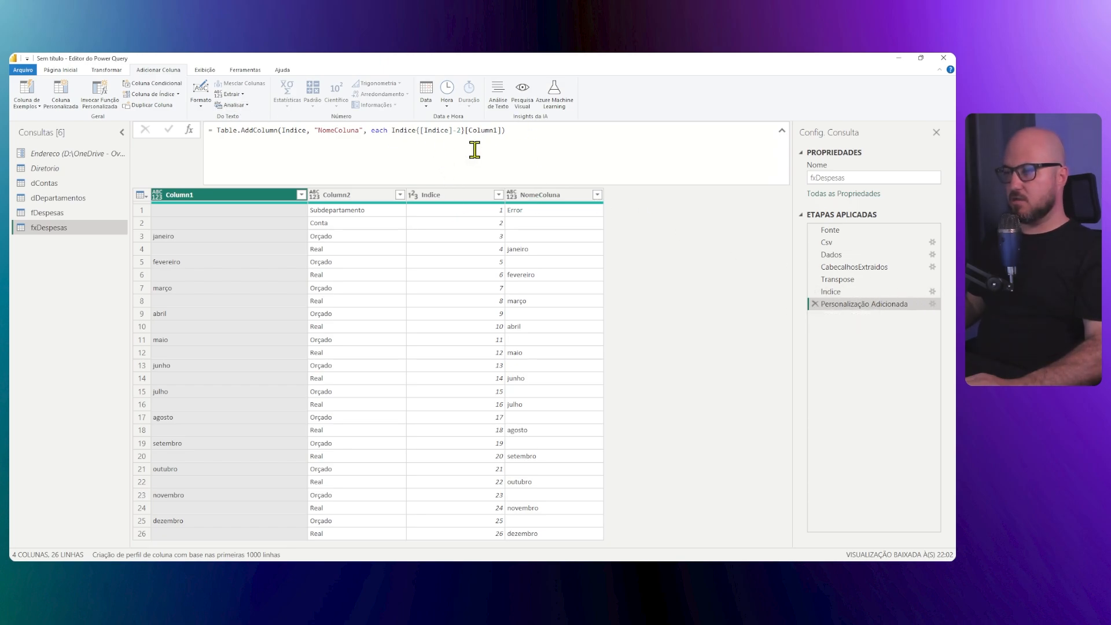
- Reopen the NomeColuna custom column definition and wrap its formula in a let … in expression
{"action": "left_click", "coordinate": [933, 305]}
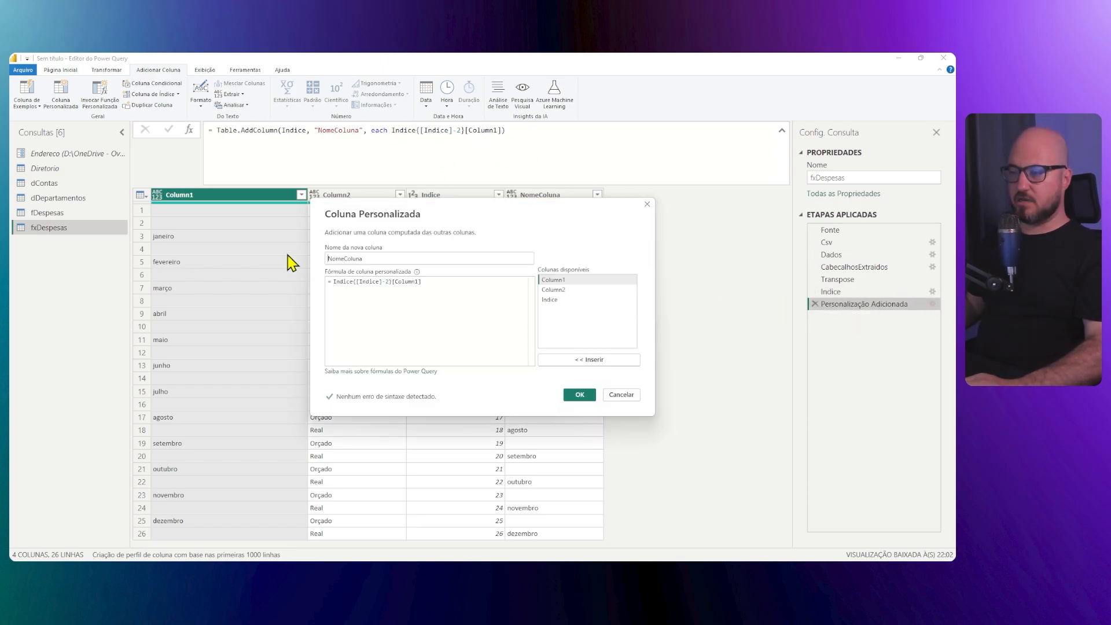
{"action": "left_click", "coordinate": [334, 282]}
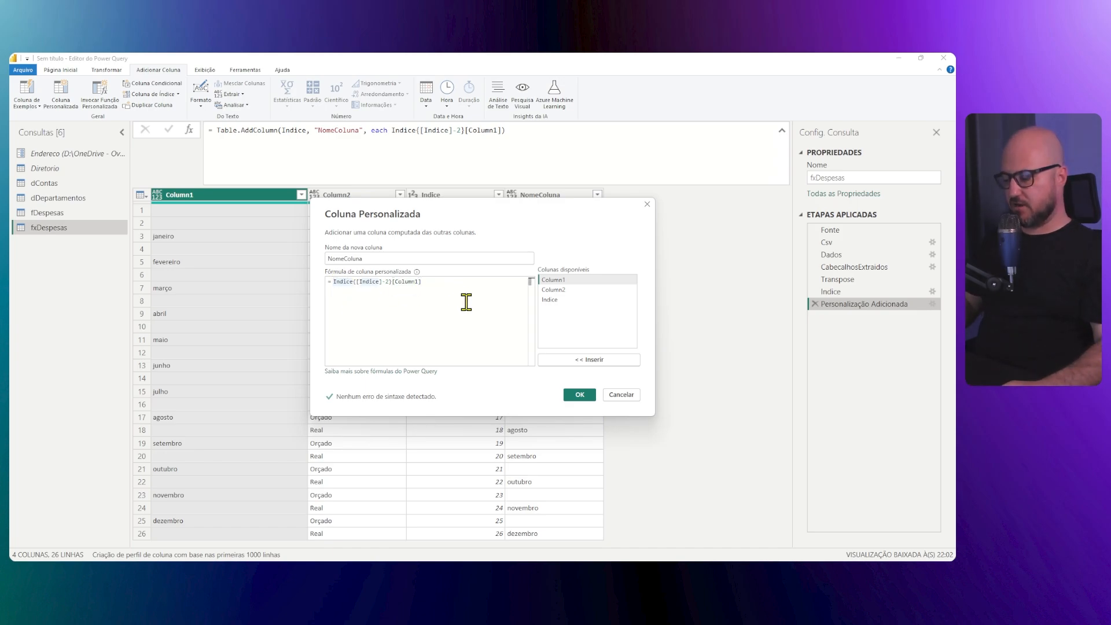
{"action": "key", "text": "ctrl+shift+plus"}
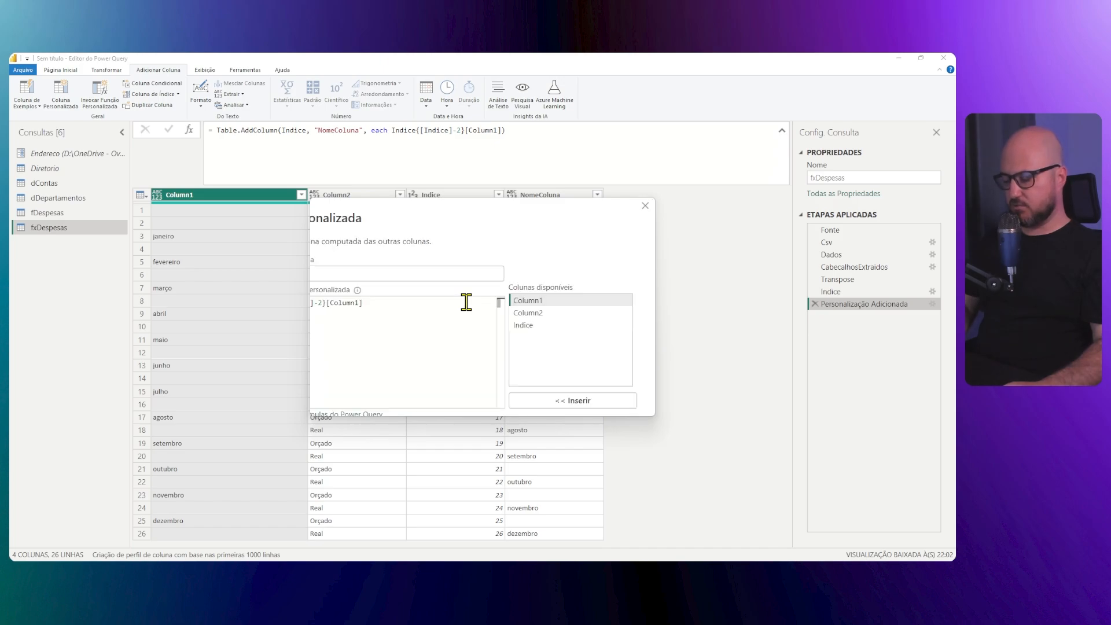
{"action": "key", "text": "ctrl+shift+minus"}
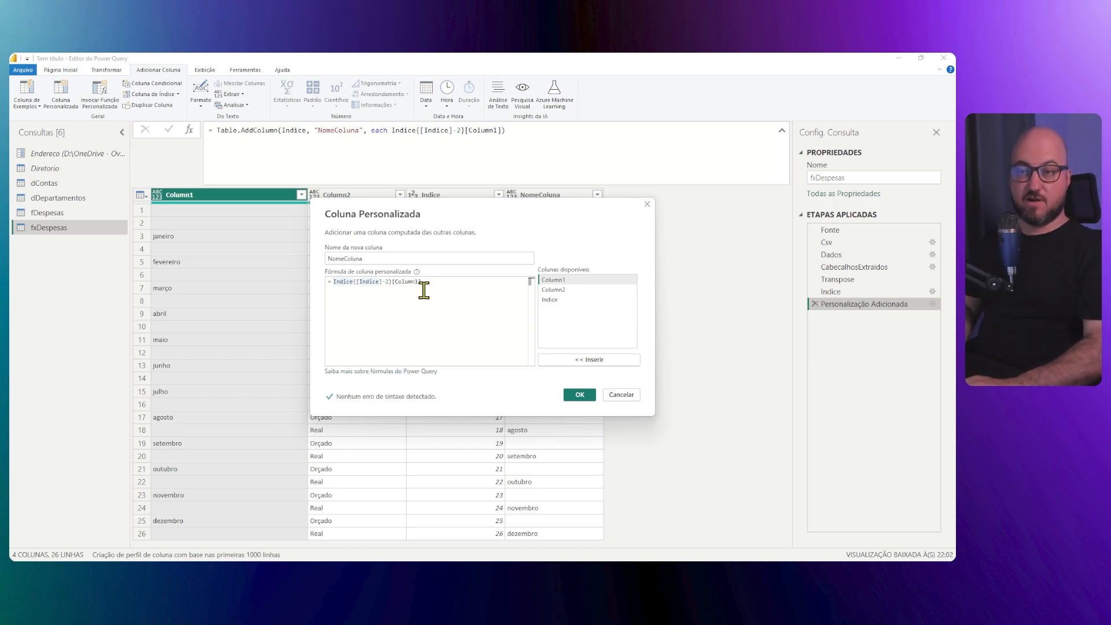
{"action": "type", "text": "let "}
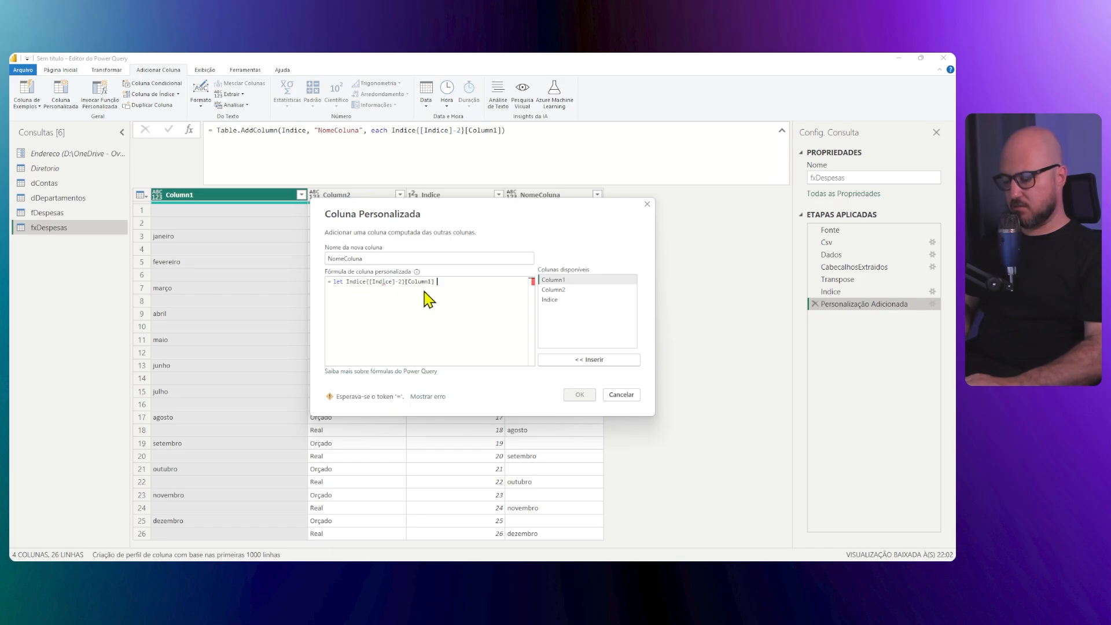
{"action": "type", "text": " in"}
- Assign the previous-row lookup inside the let expression to a variable named __mesAcima
{"action": "left_click", "coordinate": [343, 281]}
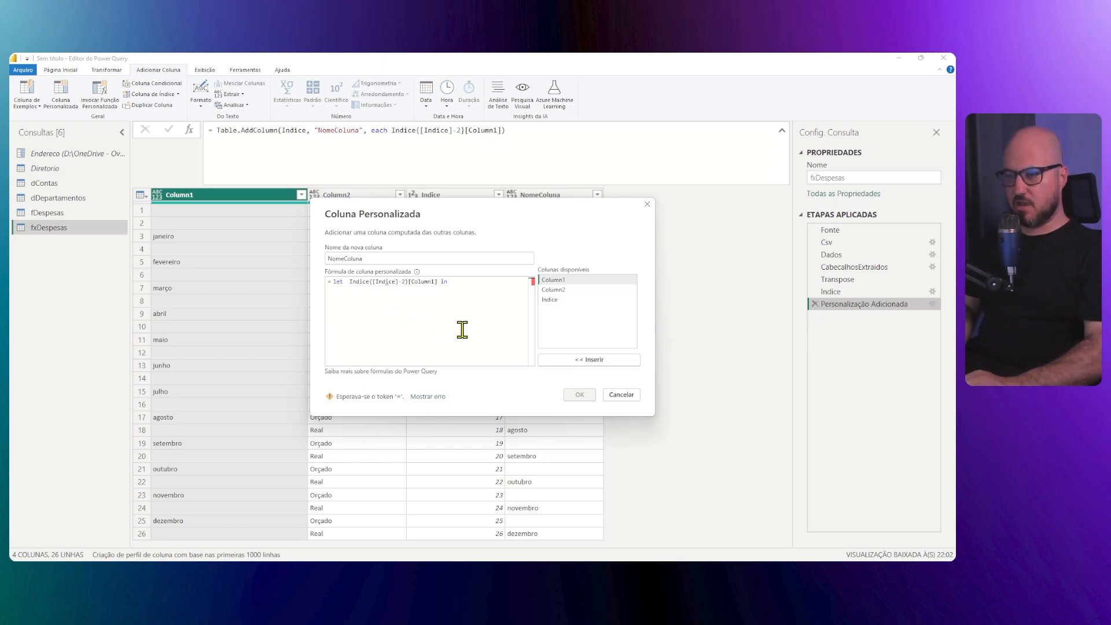
{"action": "type", "text": "mesAd"}
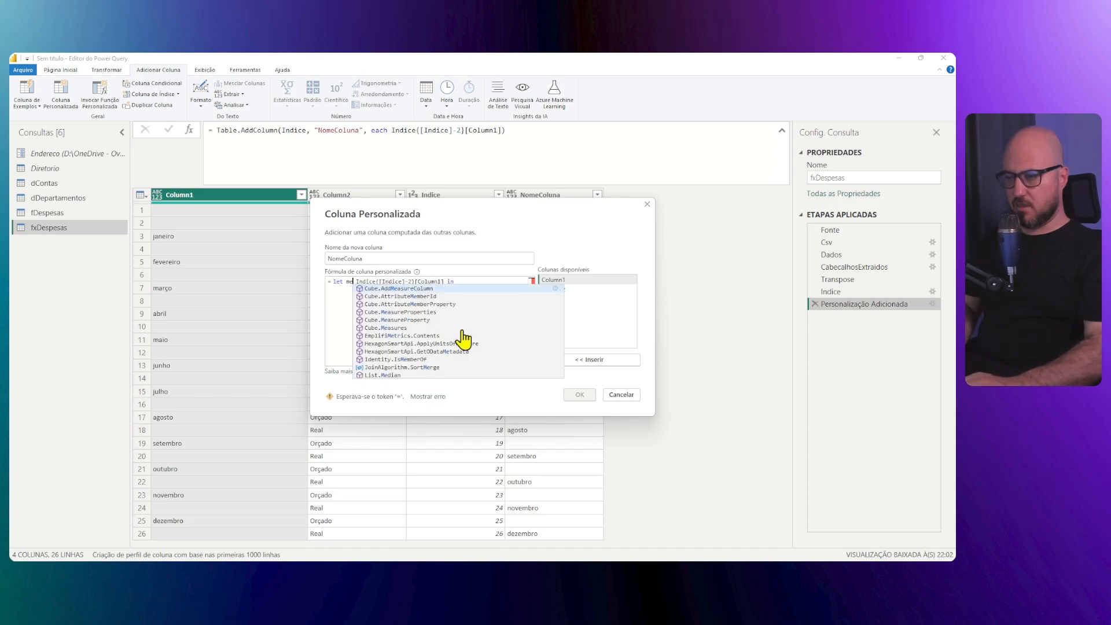
{"action": "key", "text": "BackSpace"}
{"action": "type", "text": "cima"}
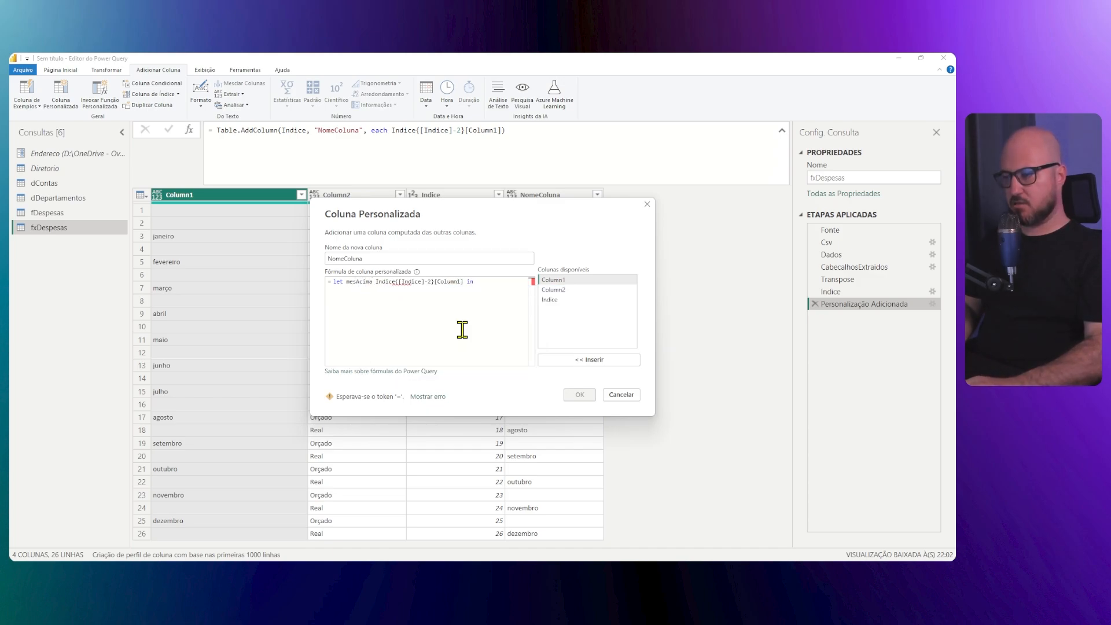
{"action": "key", "text": "Left"}
{"action": "key", "text": "Left"}
{"action": "key", "text": "Left"}
{"action": "key", "text": "Left"}
{"action": "key", "text": "Left"}
{"action": "key", "text": "Left"}
{"action": "key", "text": "Left"}
{"action": "key", "text": "Left"}
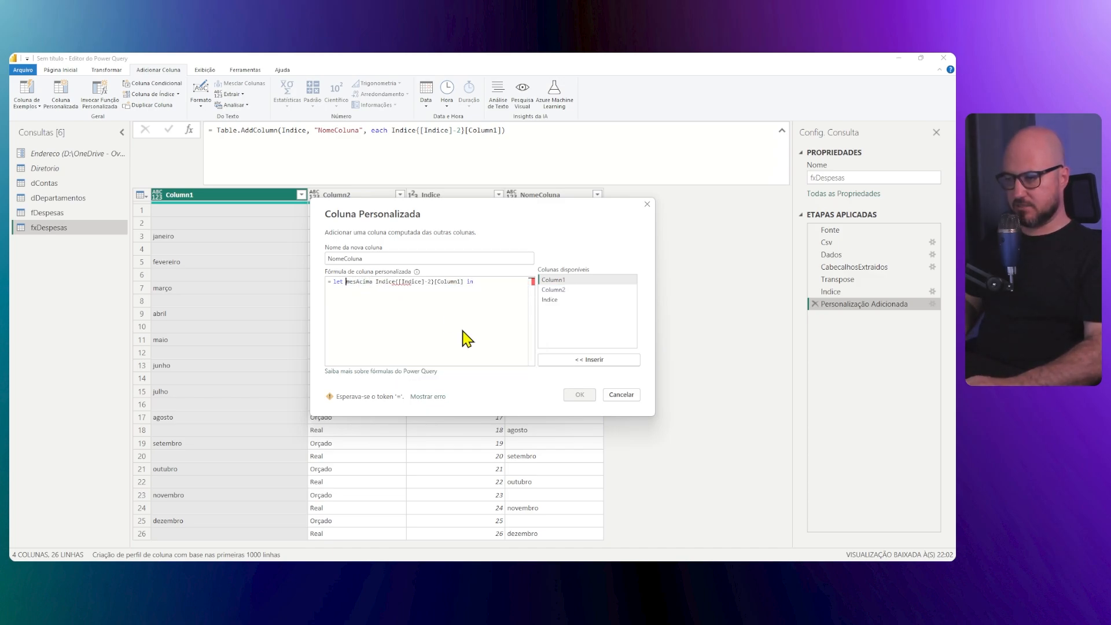
{"action": "type", "text": "__"}
{"action": "key", "text": "Right"}
{"action": "key", "text": "Right"}
{"action": "key", "text": "Right"}
{"action": "key", "text": "Right"}
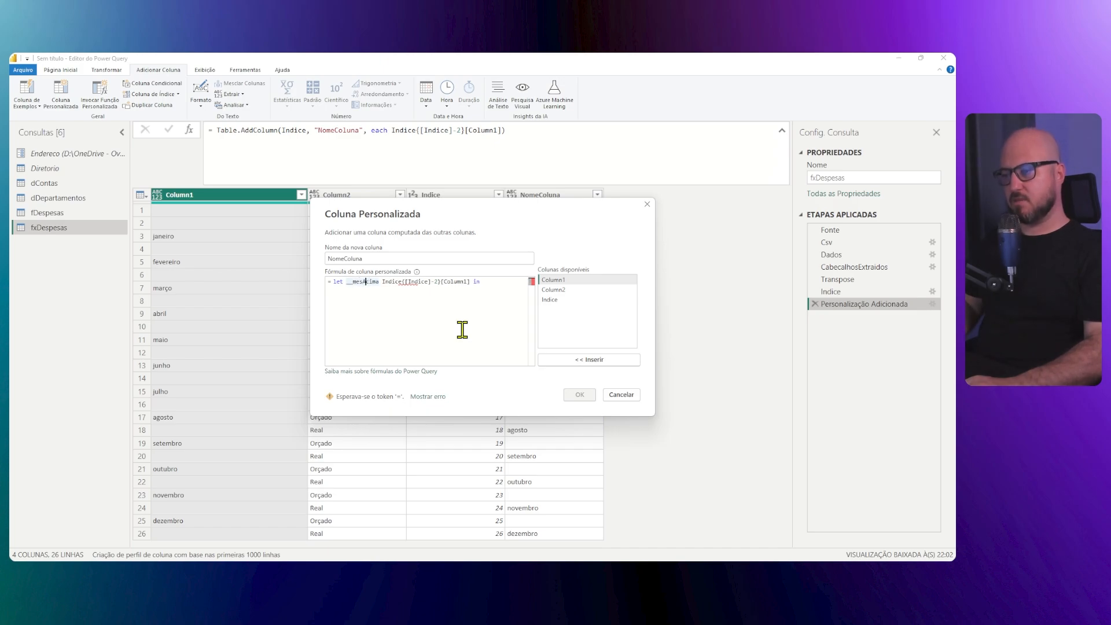
{"action": "type", "text": "="}
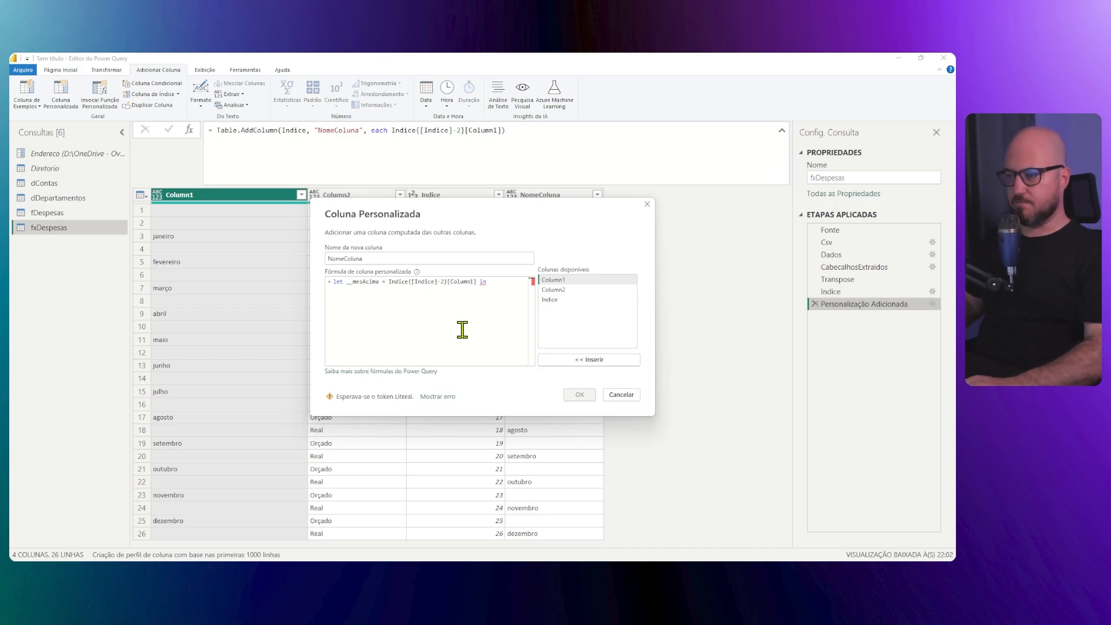
- Put let, the __mesAcima line and in on separate lines, adding a comma and blank lines after the variable
{"action": "left_click", "coordinate": [489, 281]}
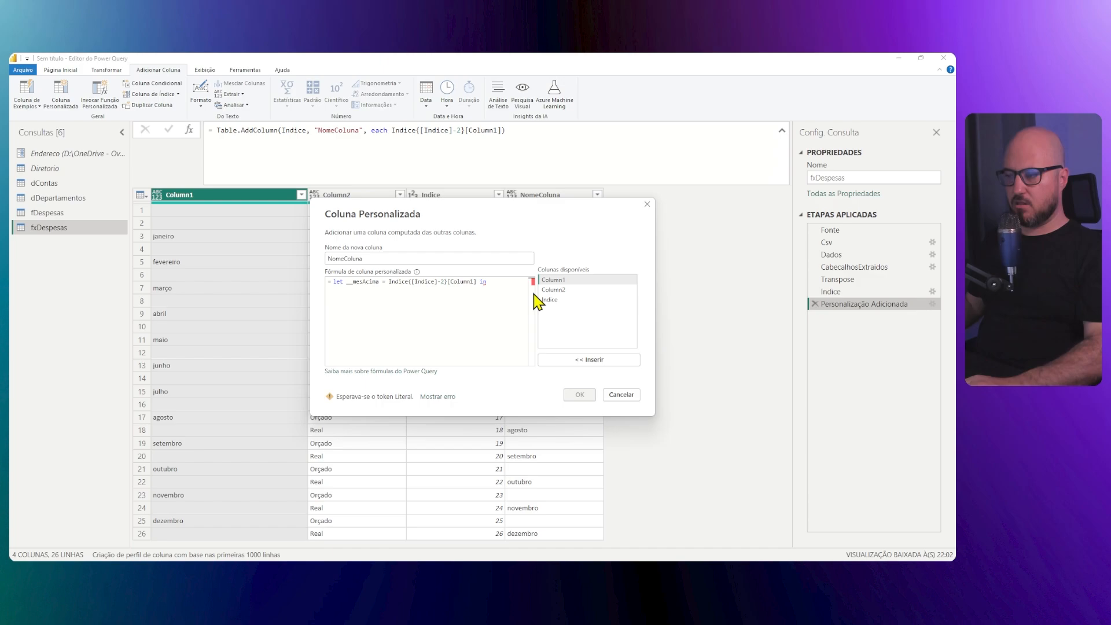
{"action": "left_click", "coordinate": [346, 282]}
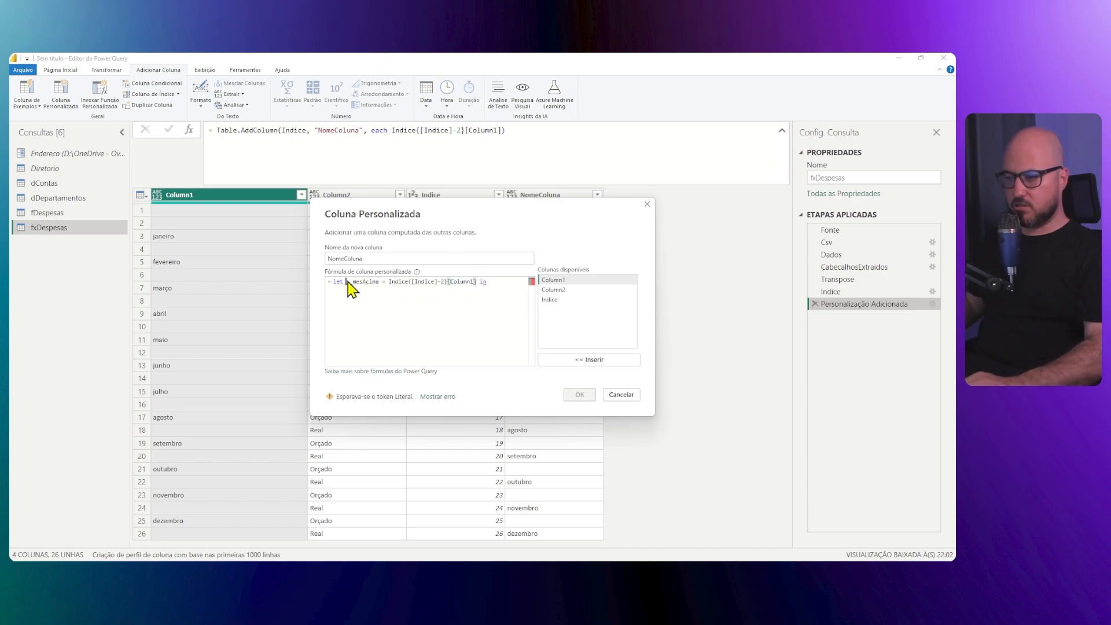
{"action": "key", "text": "Return"}
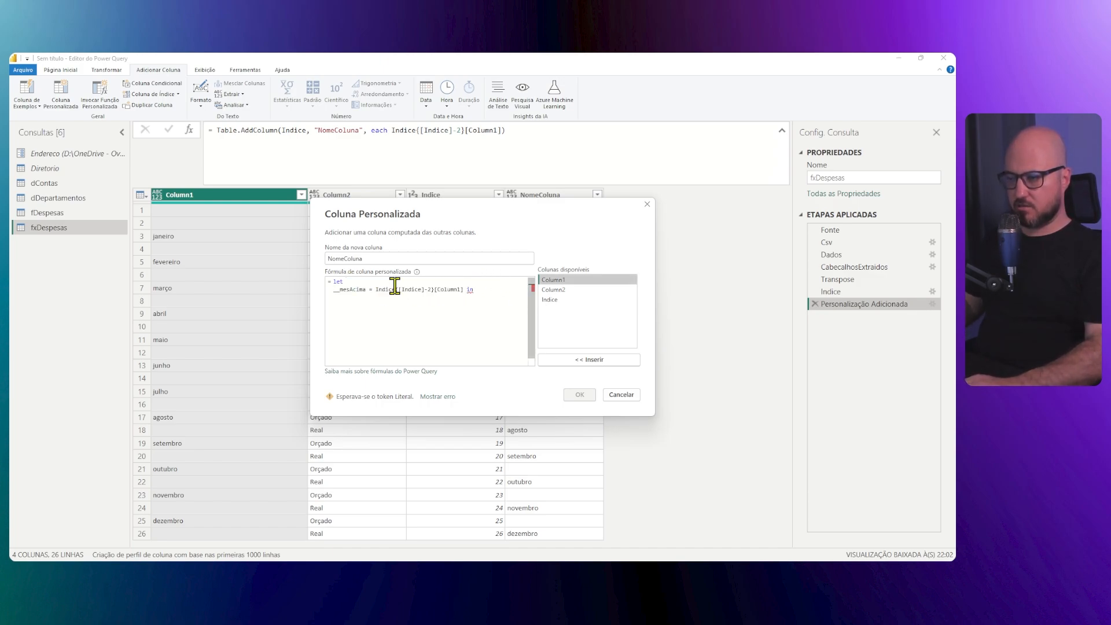
{"action": "left_click", "coordinate": [465, 289]}
{"action": "type", "text": ","}
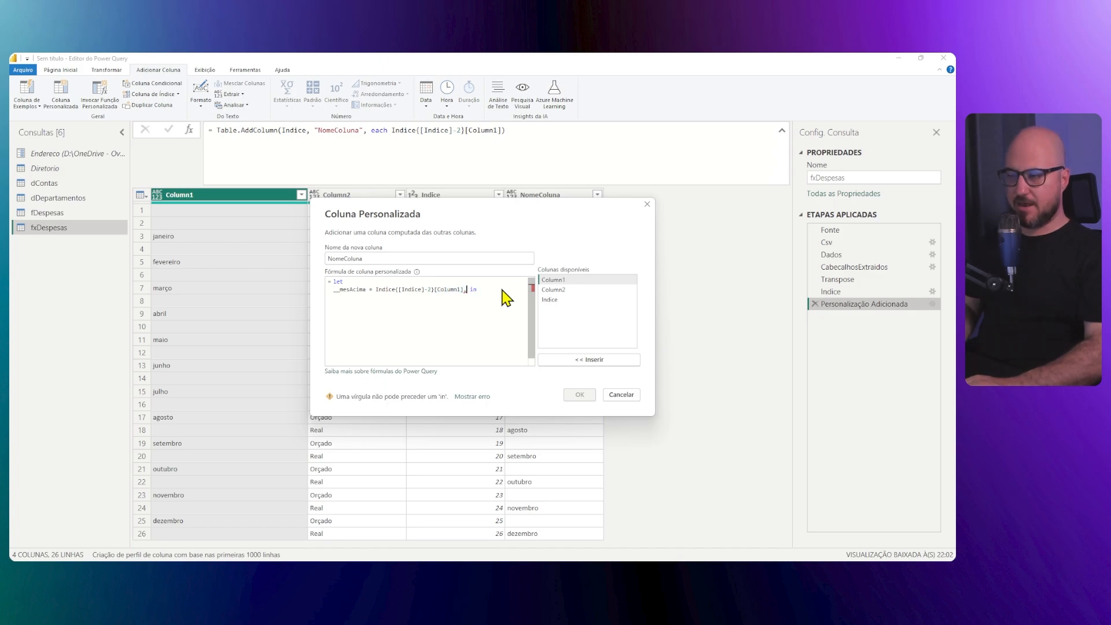
{"action": "key", "text": "Return"}
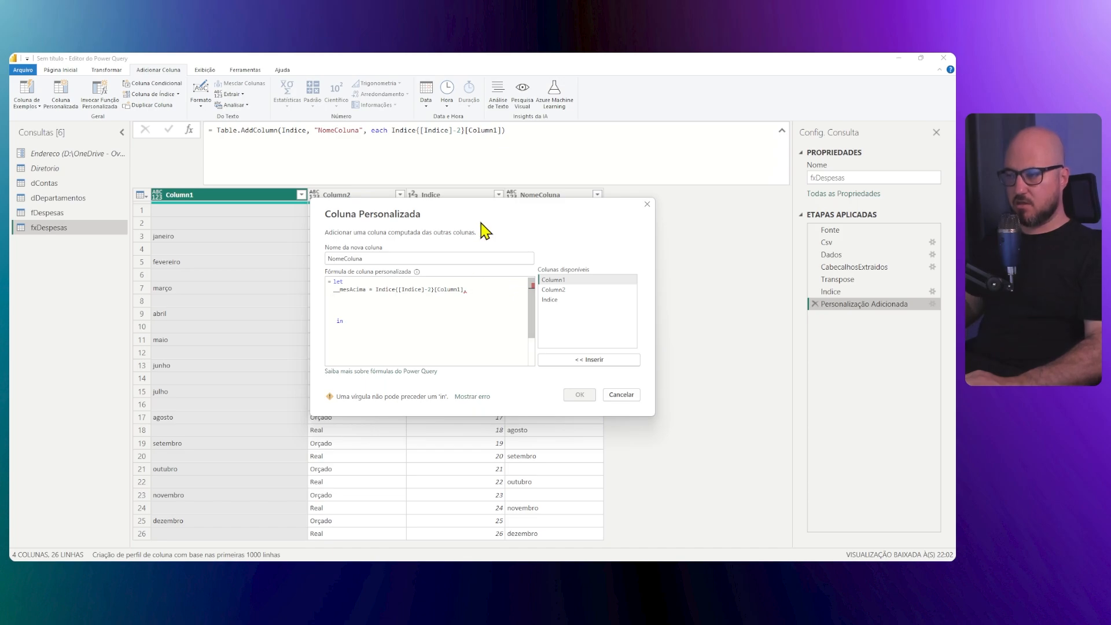
{"action": "left_click_drag", "start_coordinate": [480, 232], "coordinate": [462, 277]}
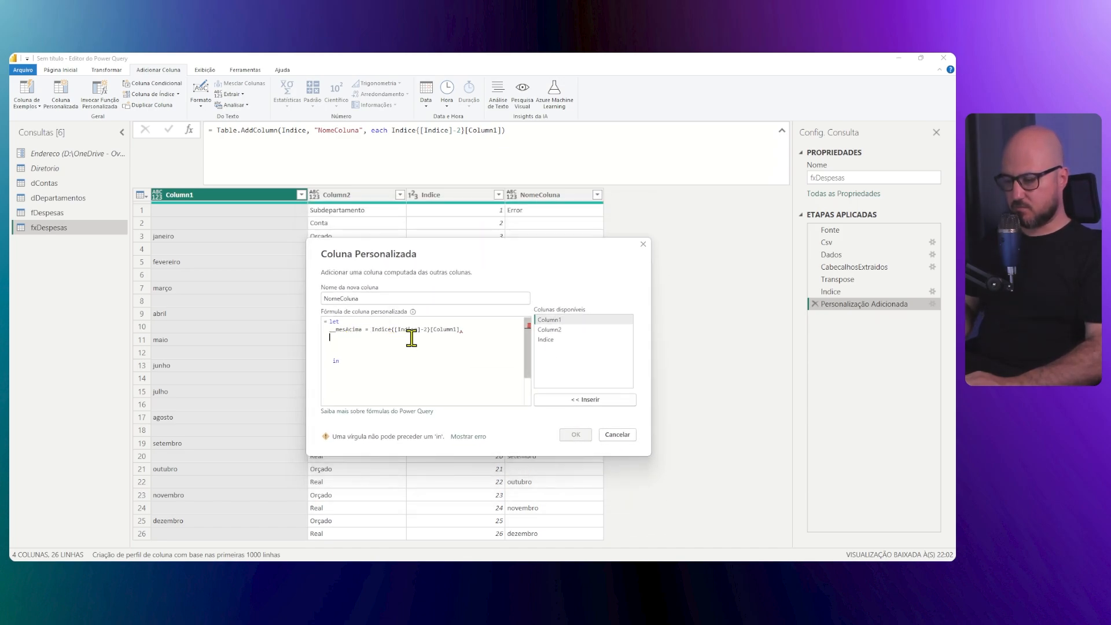
- Start a second let variable named __estaVazio on the line below __mesAcima
{"action": "type", "text": "__"}
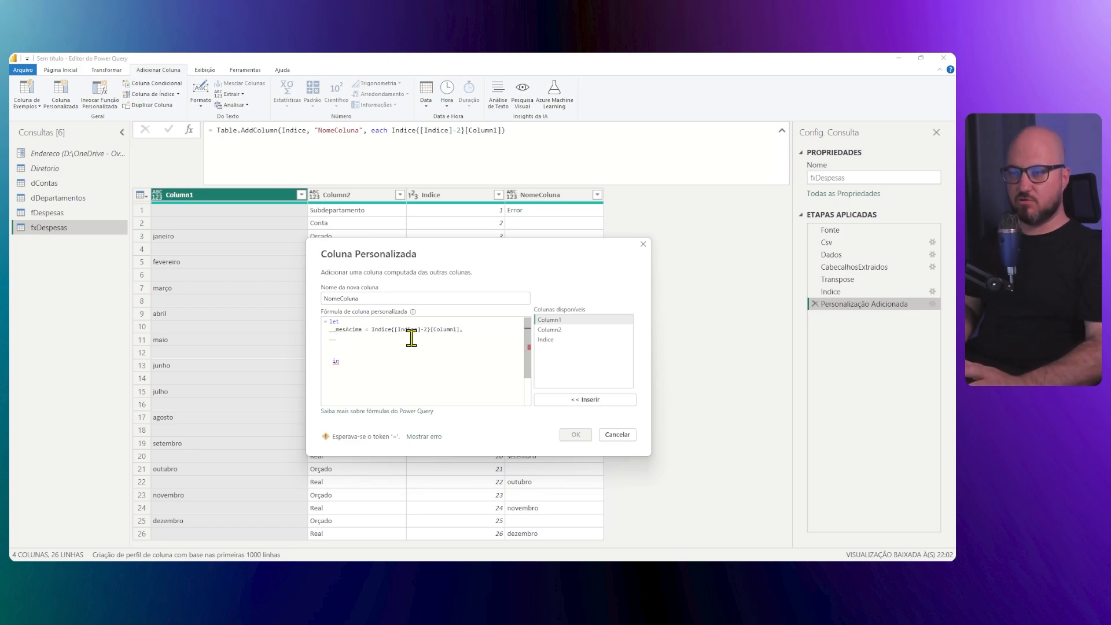
{"action": "type", "text": "c"}
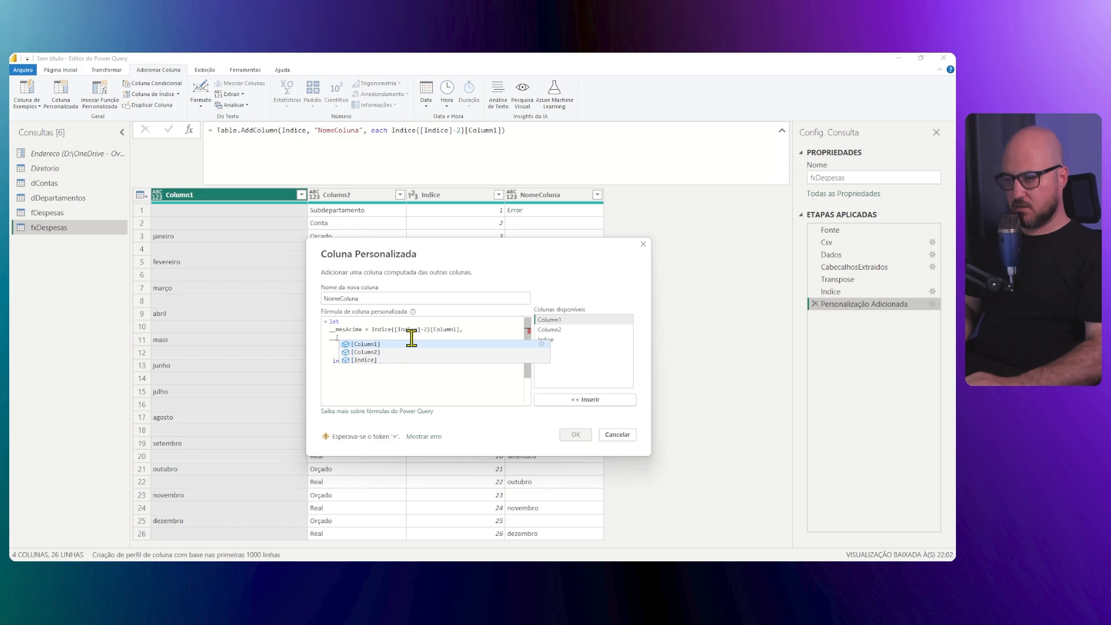
{"action": "key", "text": "Escape"}
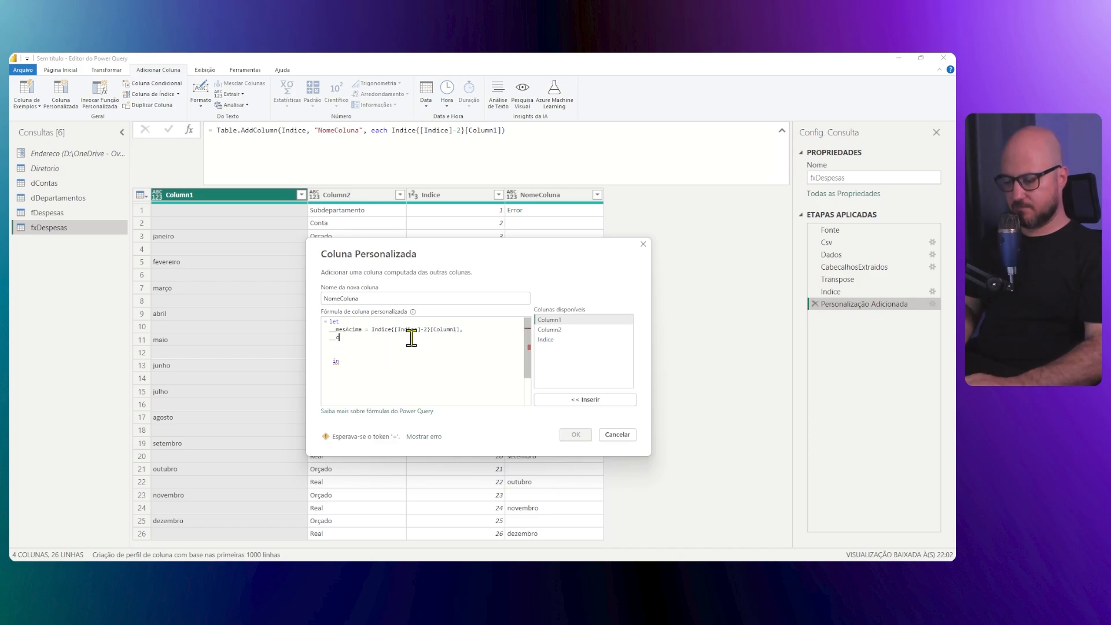
{"action": "type", "text": "kec"}
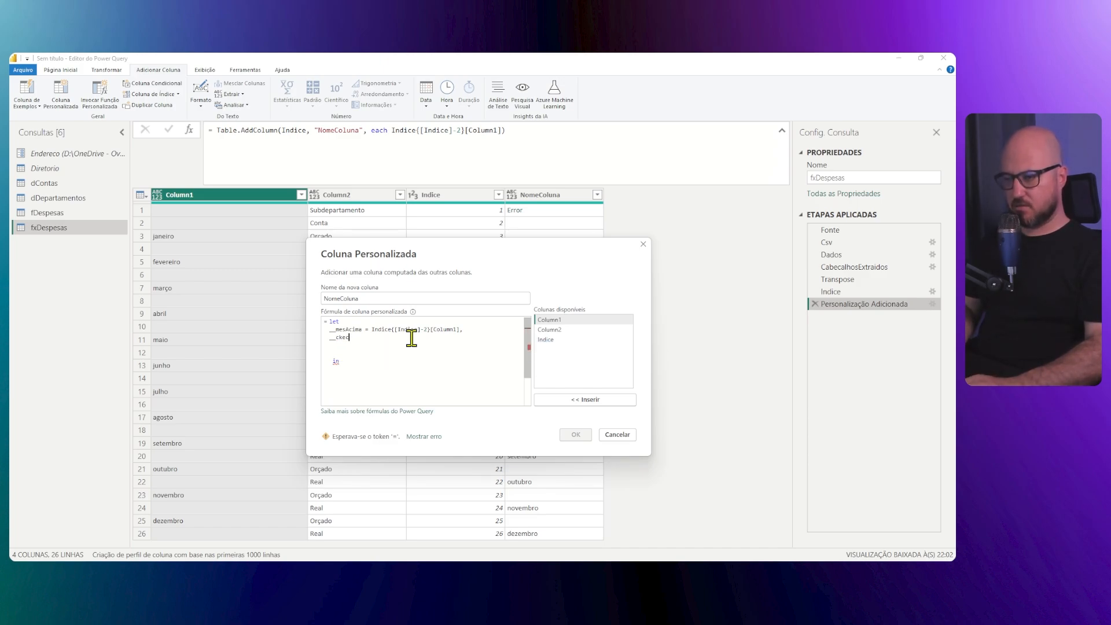
{"action": "type", "text": "keck"}
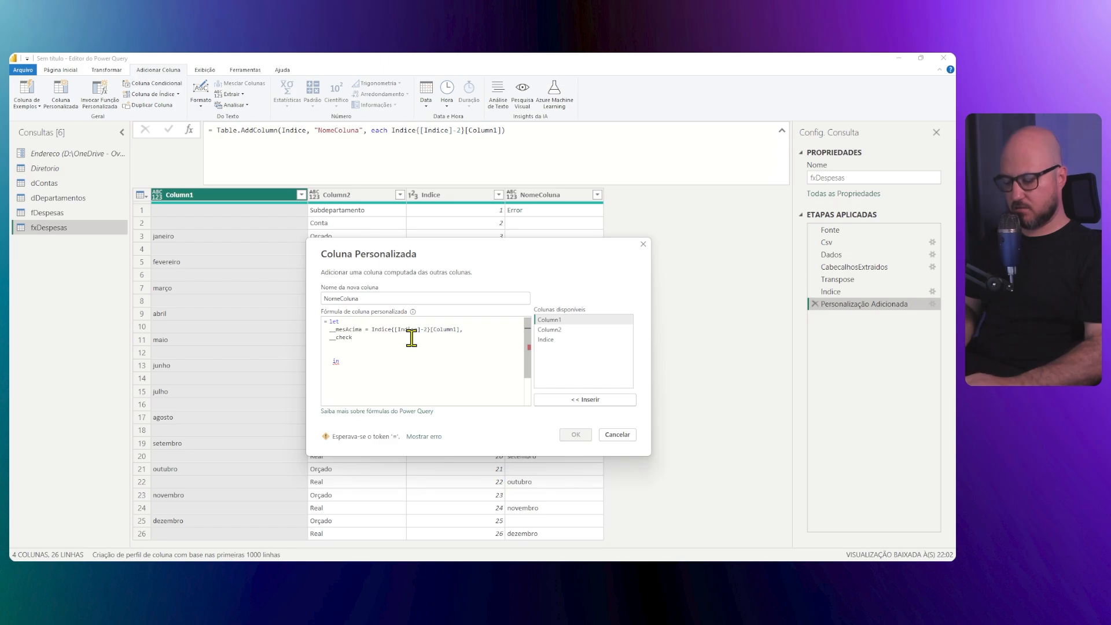
{"action": "key", "text": "BackSpace"}
{"action": "key", "text": "BackSpace"}
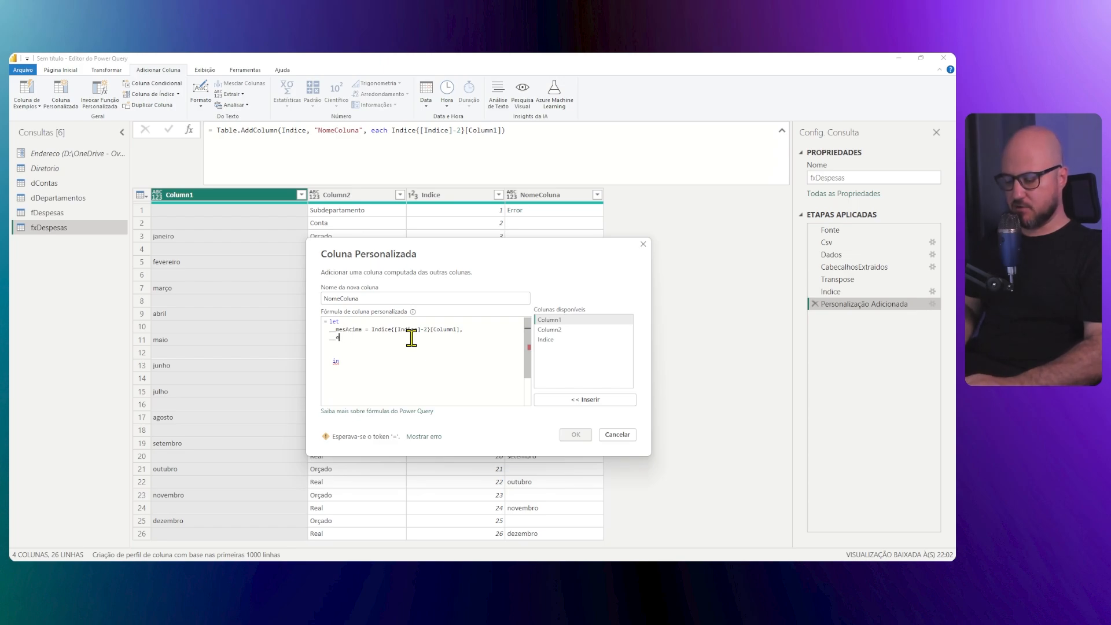
{"action": "type", "text": "staVazio"}
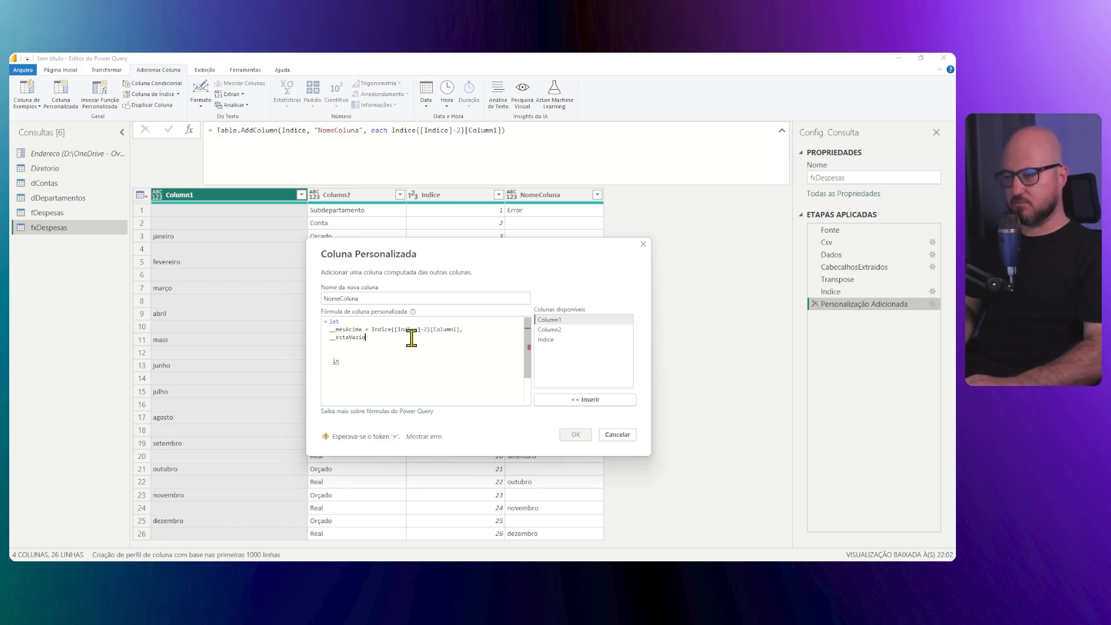
{"action": "type", "text": " = "}
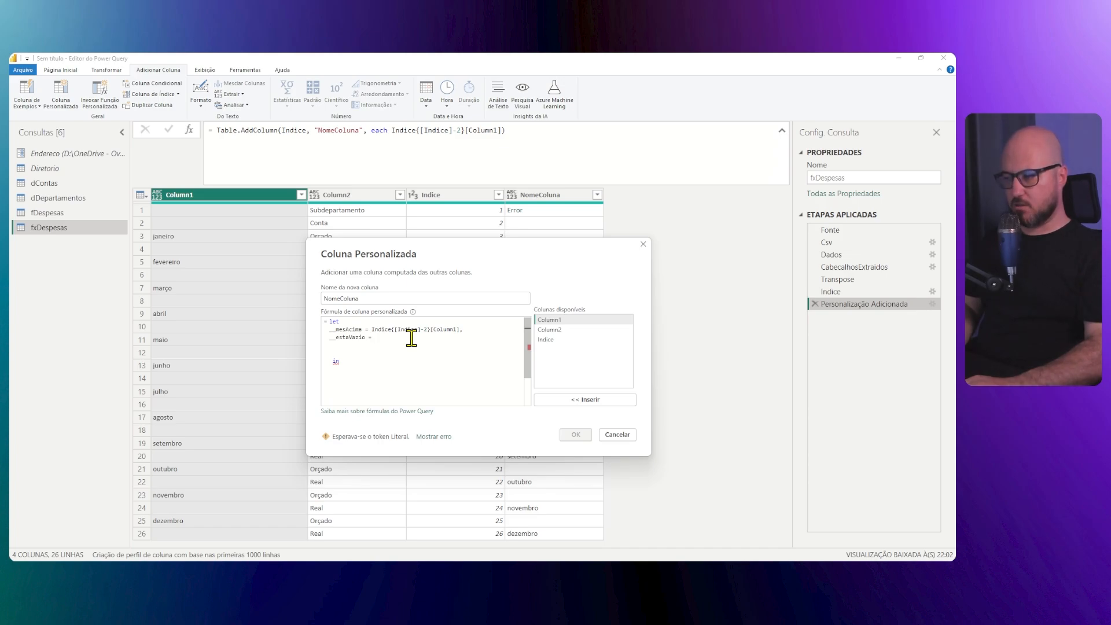
- Define __estaVazio as a test of whether [Column1] equals an empty string
{"action": "type", "text": "["}
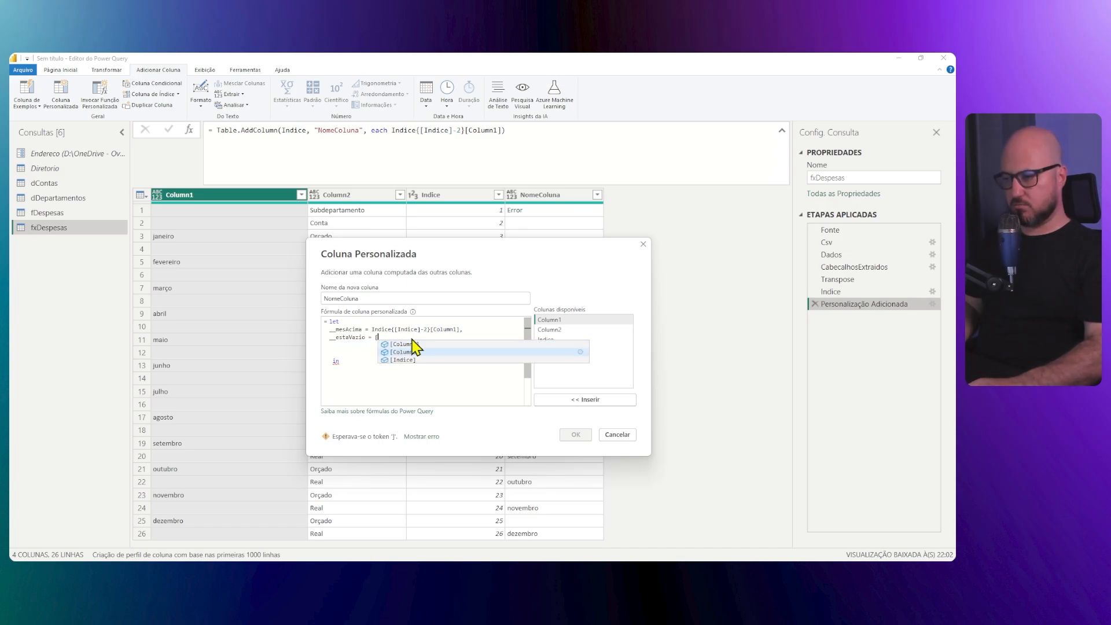
{"action": "left_click", "coordinate": [416, 345]}
{"action": "type", "text": "= \"\""}
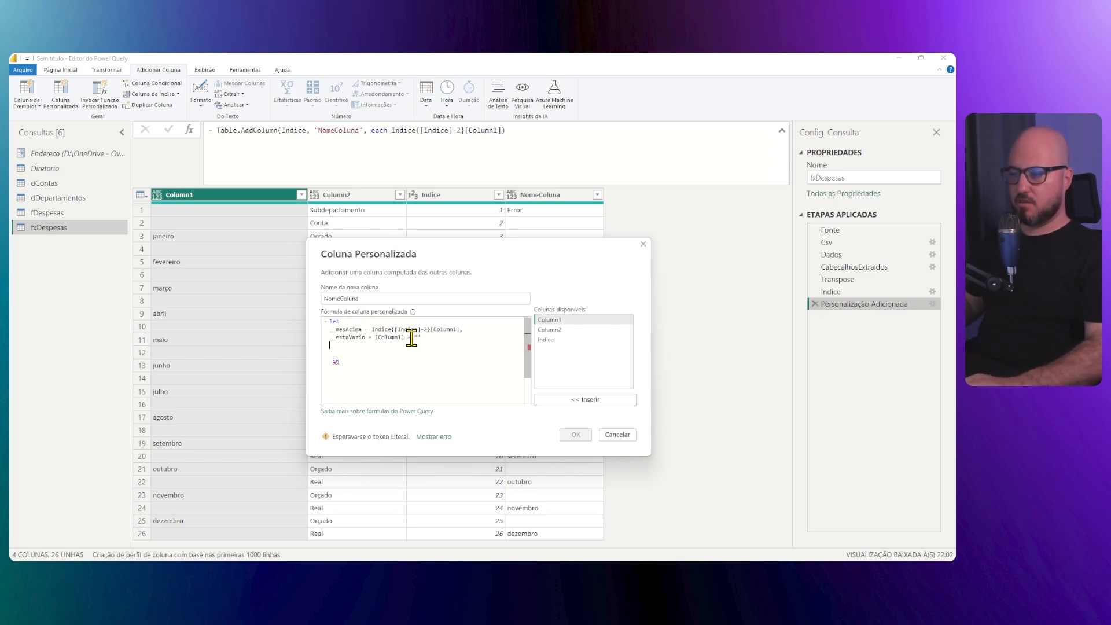
{"action": "left_click", "coordinate": [400, 355]}
{"action": "left_click", "coordinate": [459, 348]}
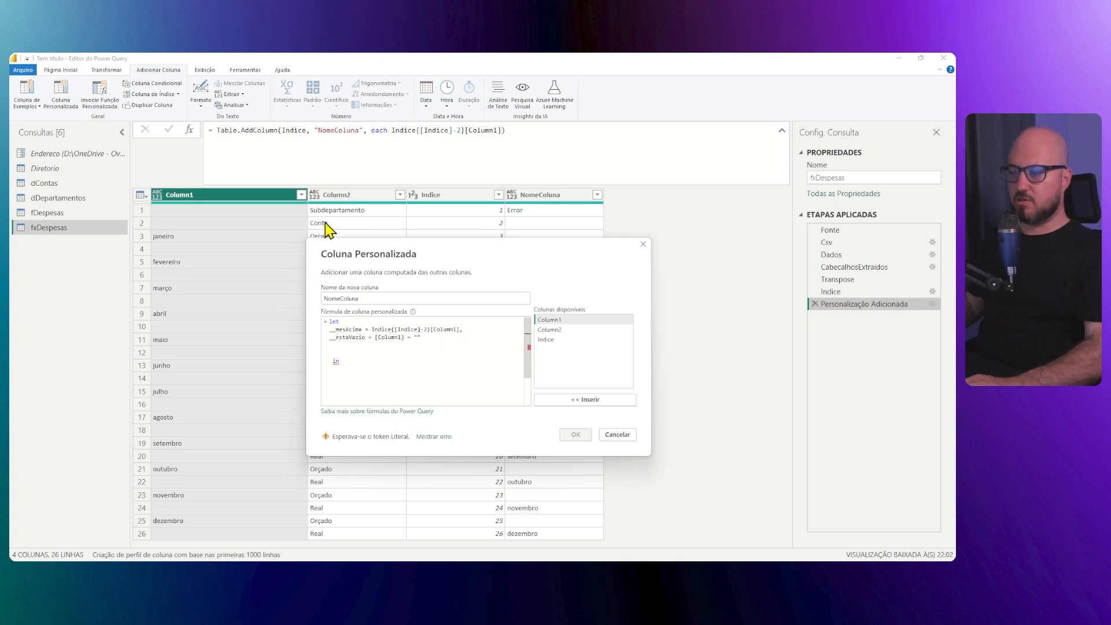
- Add a third let variable named __subOuConta that calls the List.Contains function
{"action": "left_click_drag", "start_coordinate": [427, 260], "coordinate": [373, 287]}
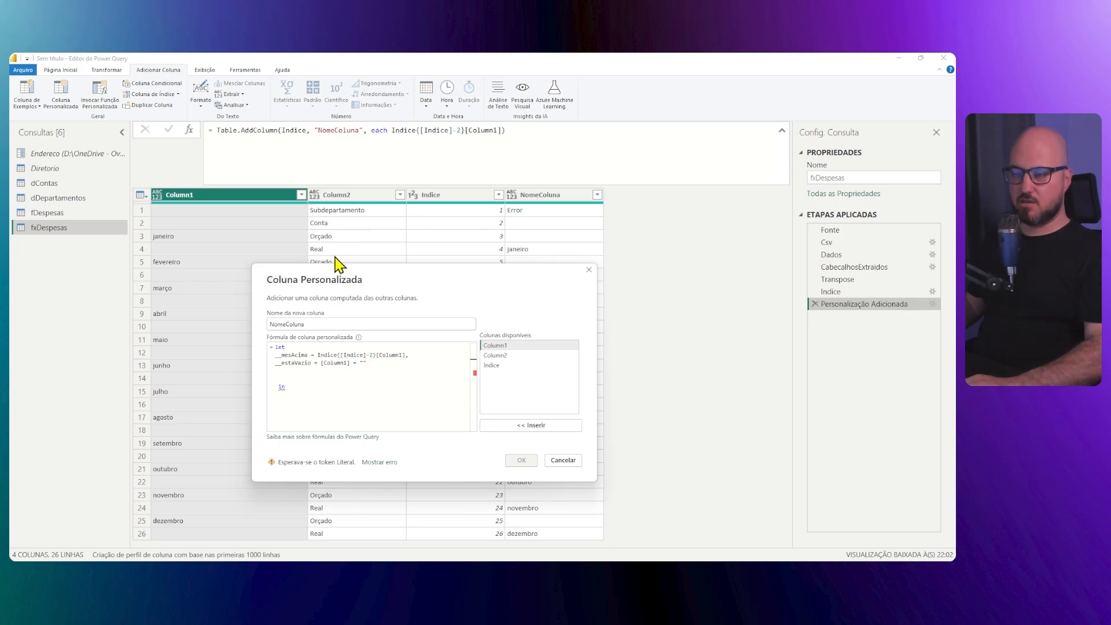
{"action": "type", "text": "__"}
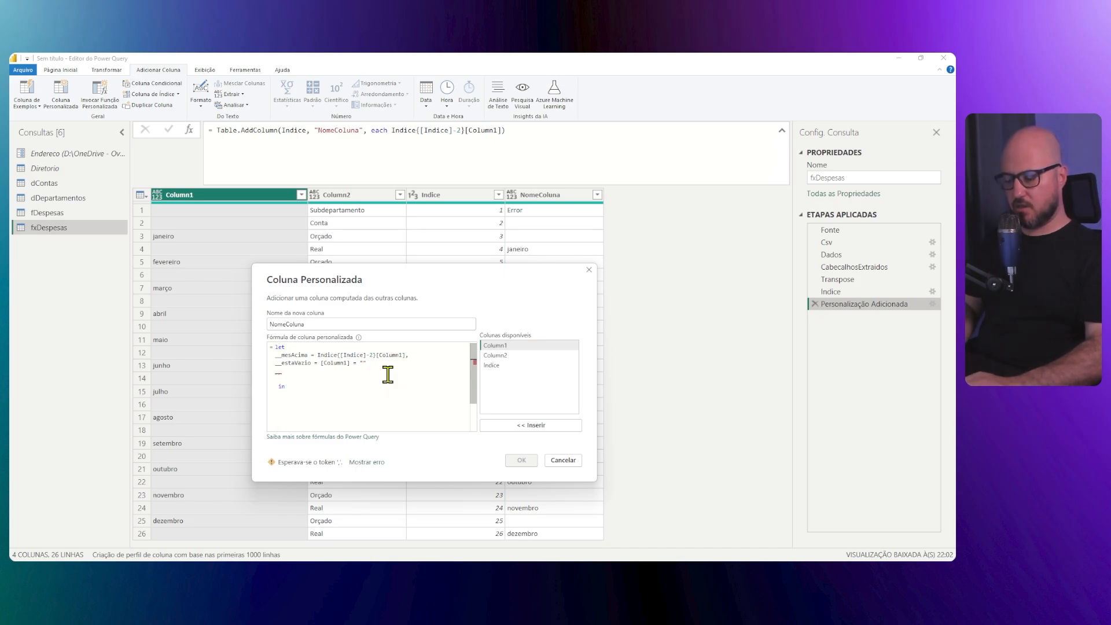
{"action": "type", "text": "subO"}
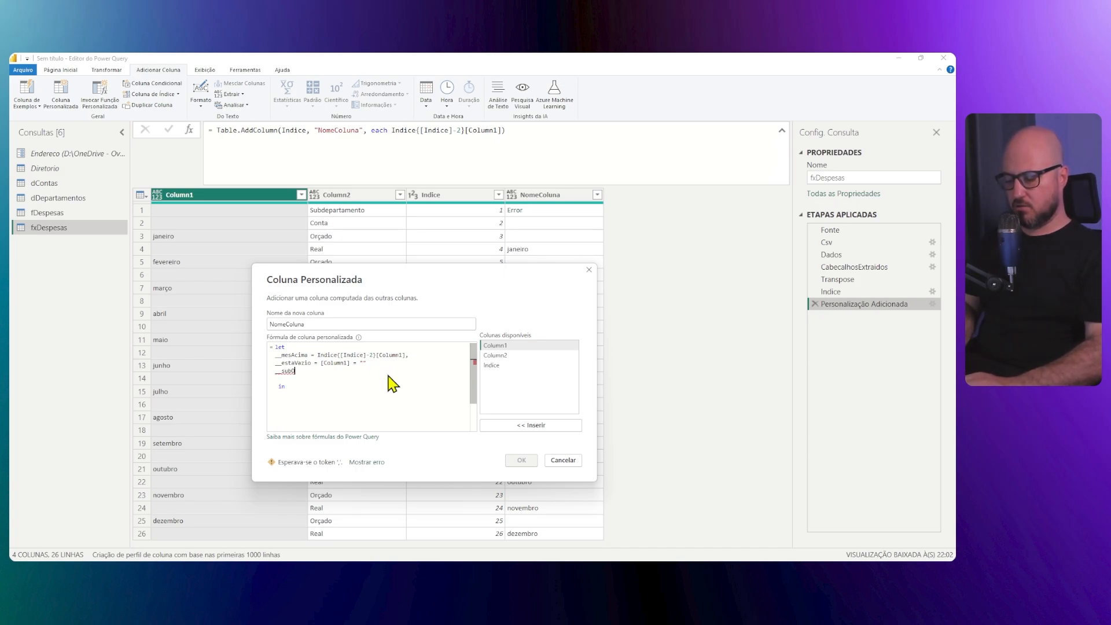
{"action": "type", "text": "uConta"}
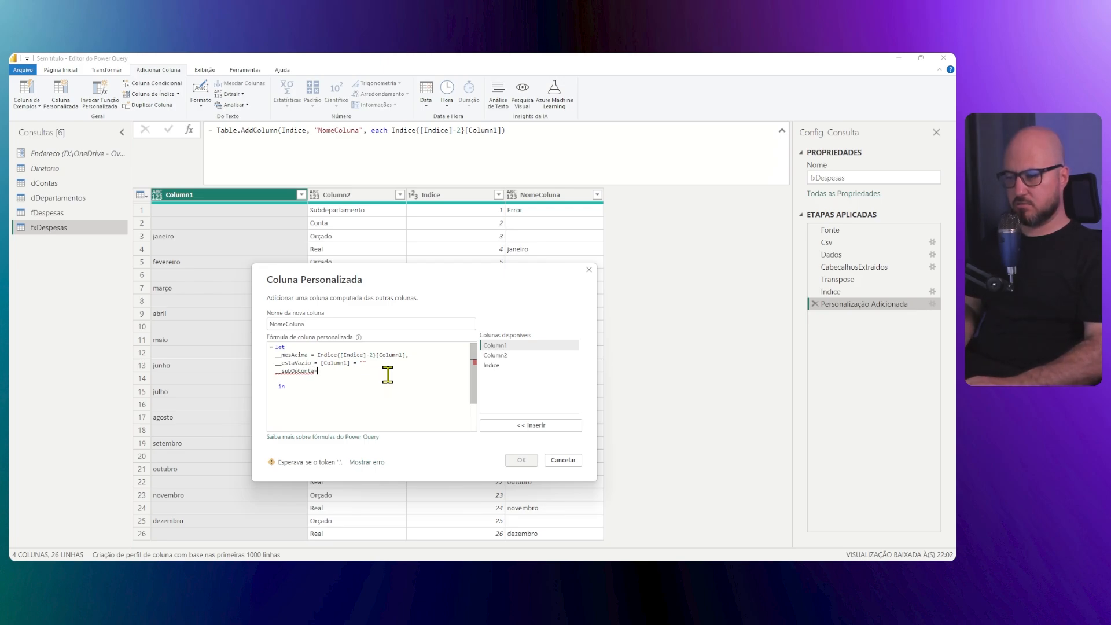
{"action": "type", "text": " = Lis"}
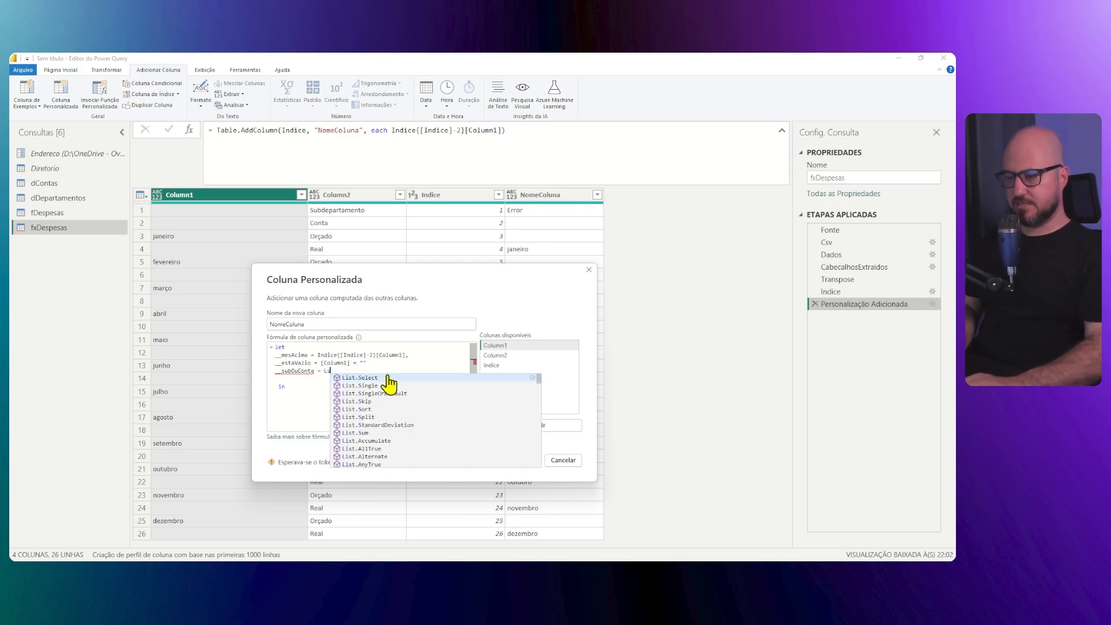
{"action": "type", "text": "tC"}
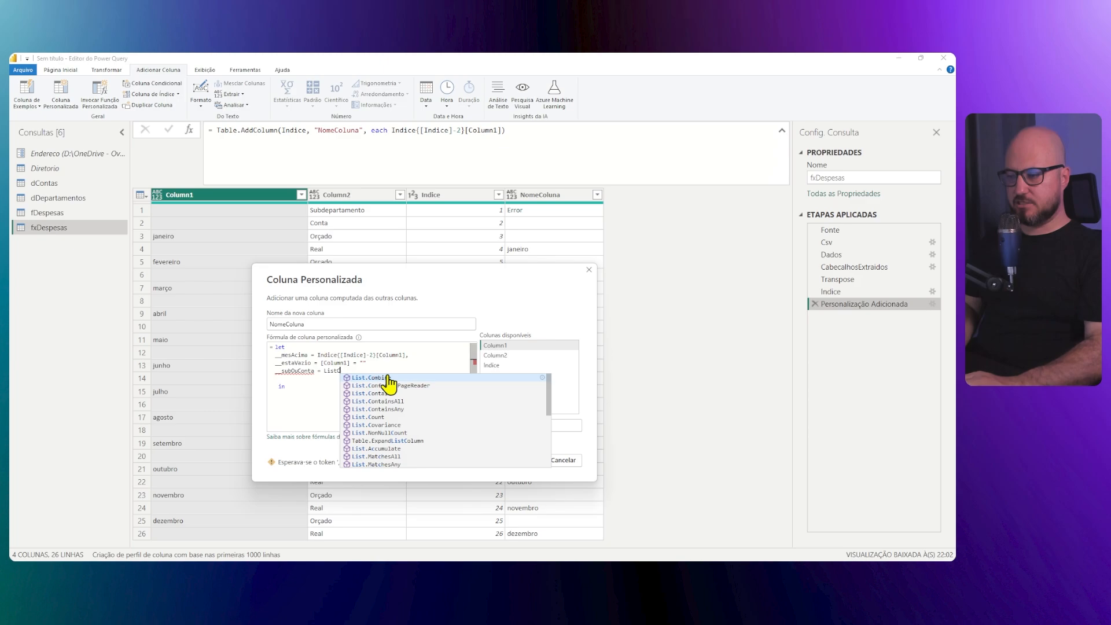
{"action": "left_click", "coordinate": [389, 393]}
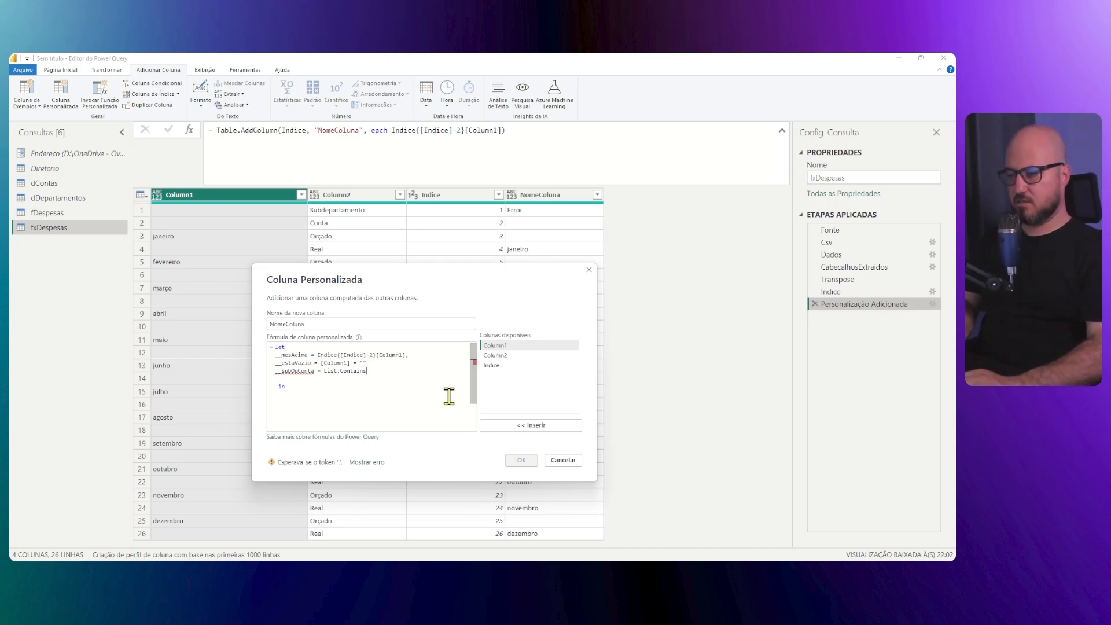
- Give List.Contains the literal list {"Subdepartamento", "Conta"} as its first argument
{"action": "type", "text": "({\""}
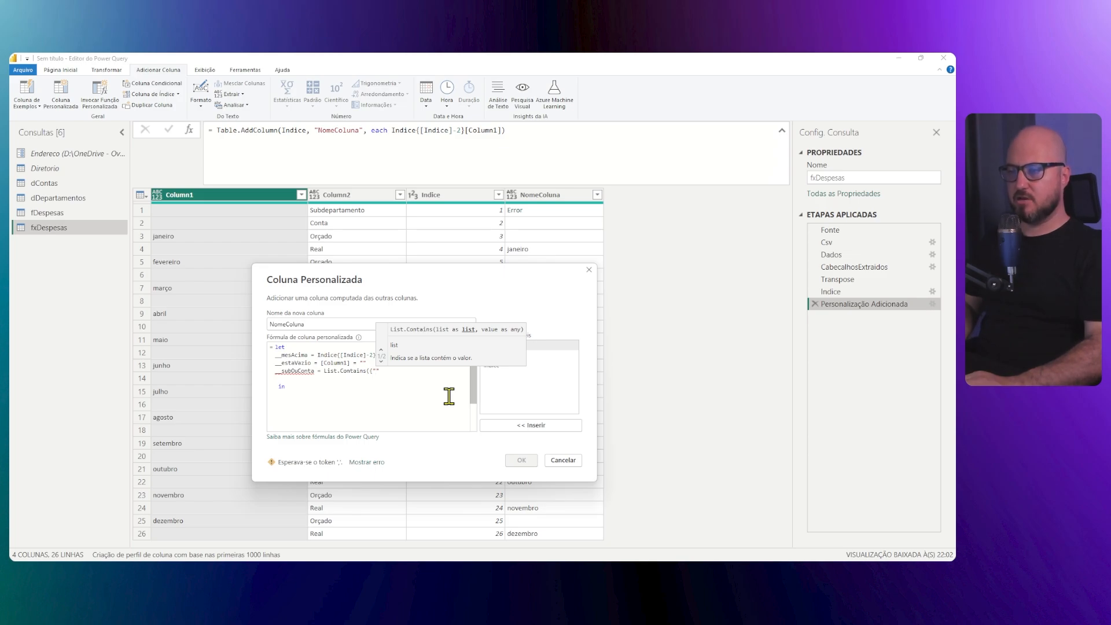
{"action": "type", "text": "Subdep"}
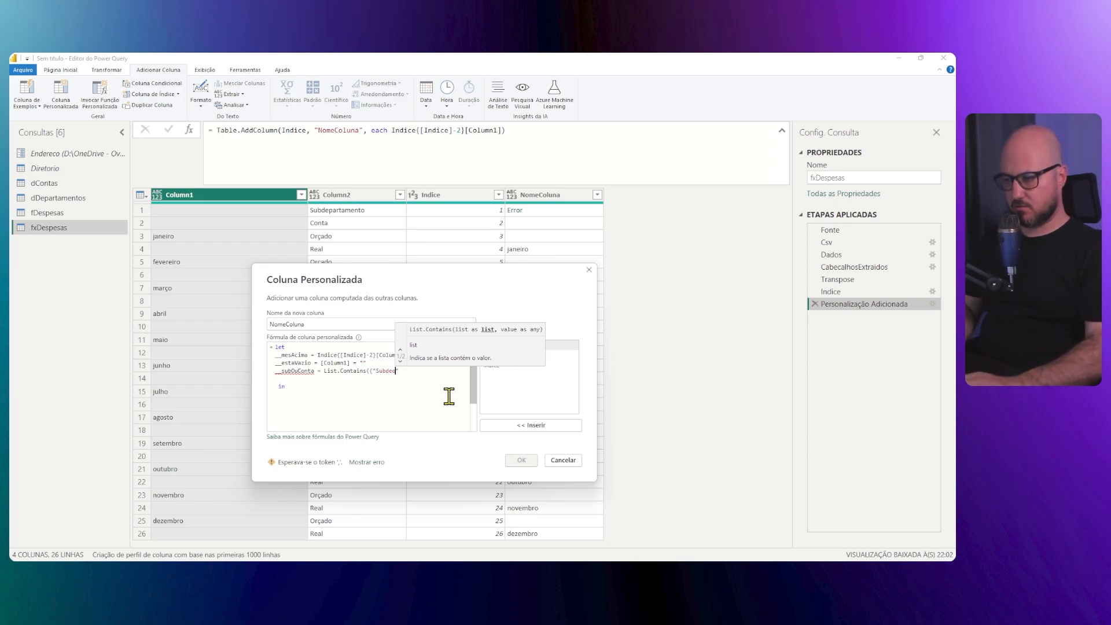
{"action": "key", "text": "BackSpace"}
{"action": "type", "text": "partamento"}
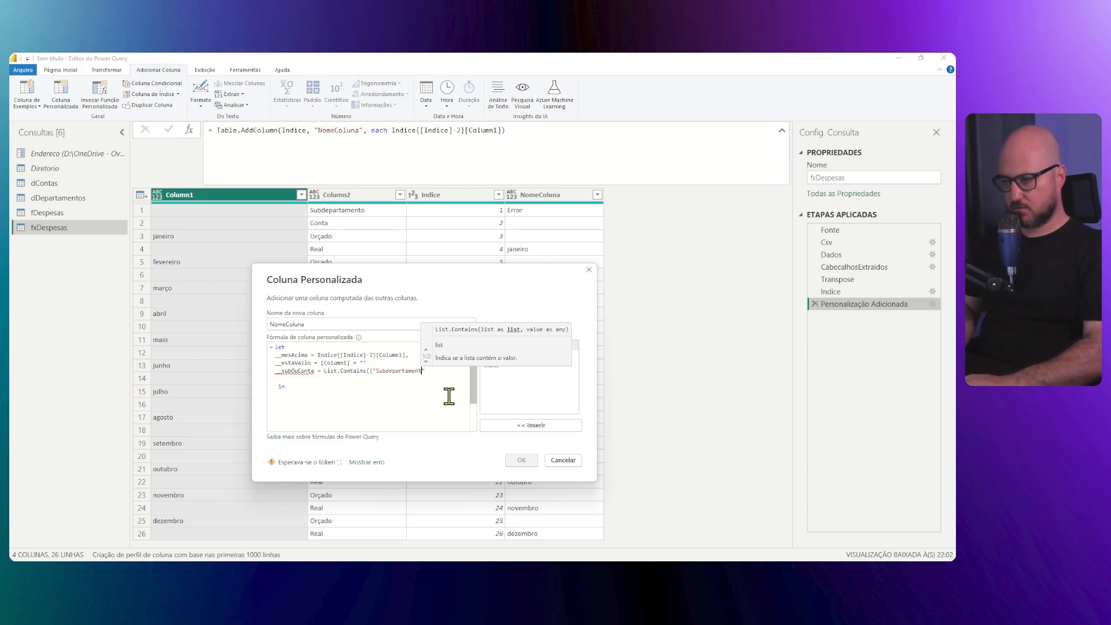
{"action": "type", "text": "\", \""}
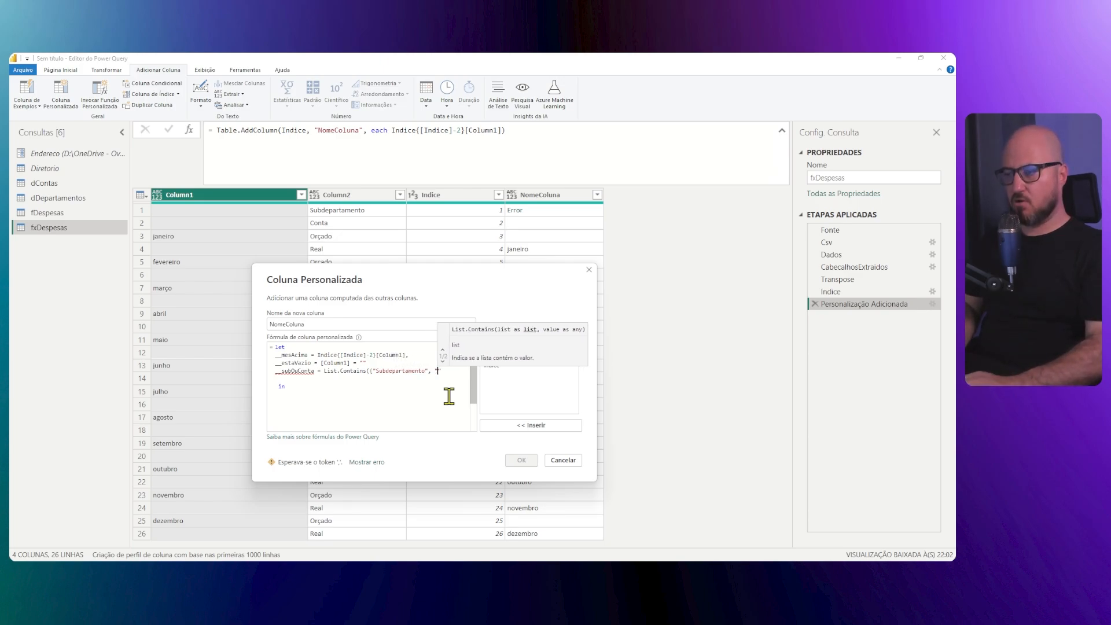
{"action": "type", "text": "Conta\""}
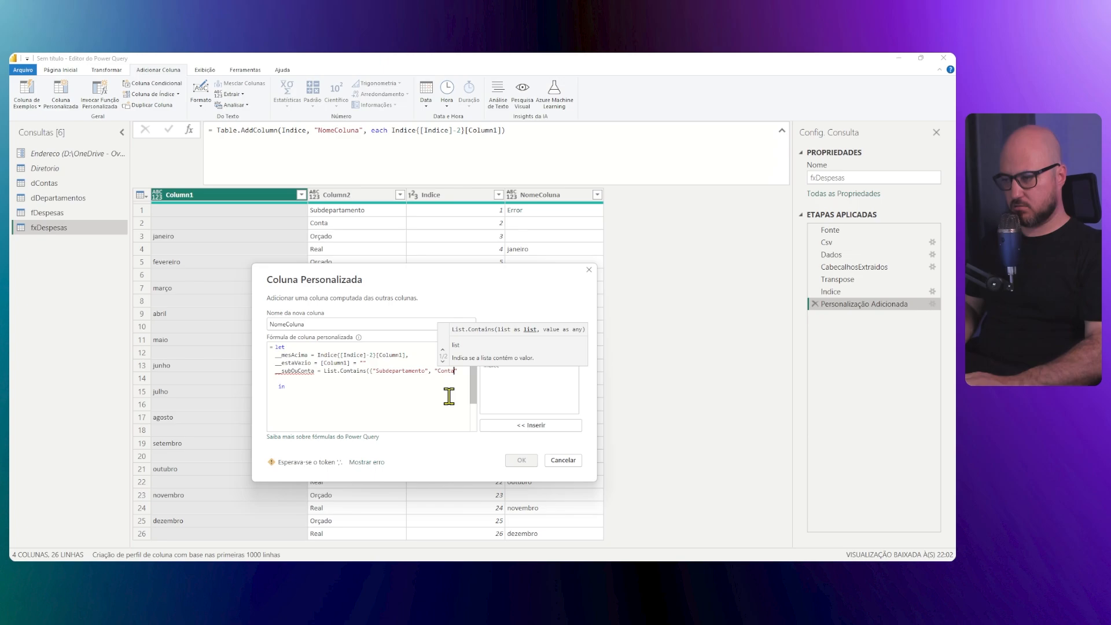
{"action": "type", "text": "}"}
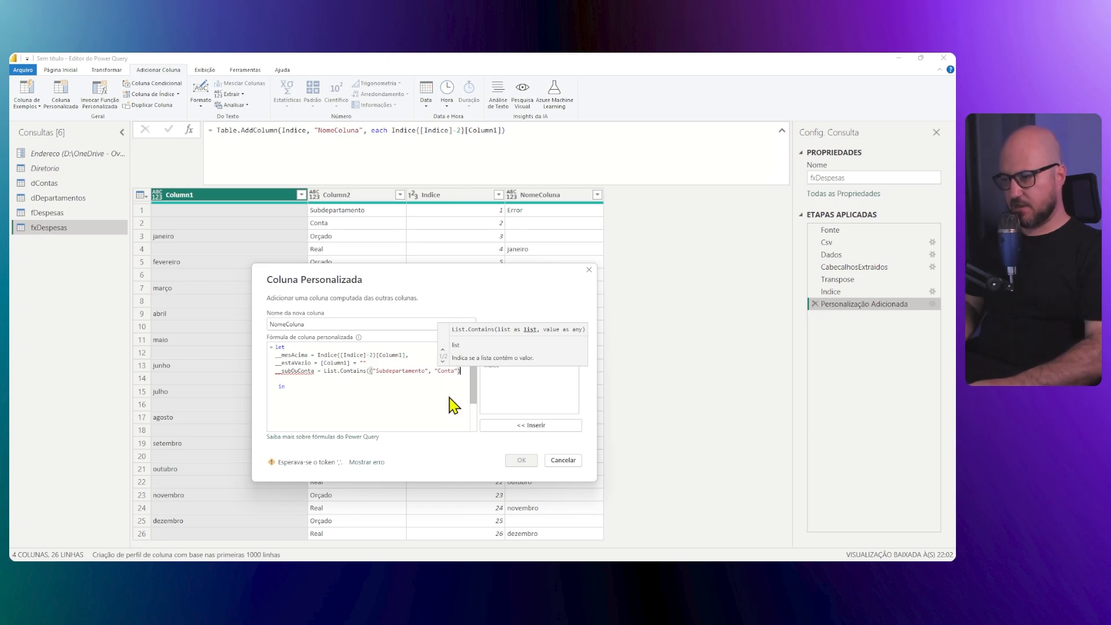
- Pass [Column2] on a new line as the value for List.Contains to check and close the call
{"action": "type", "text": ","}
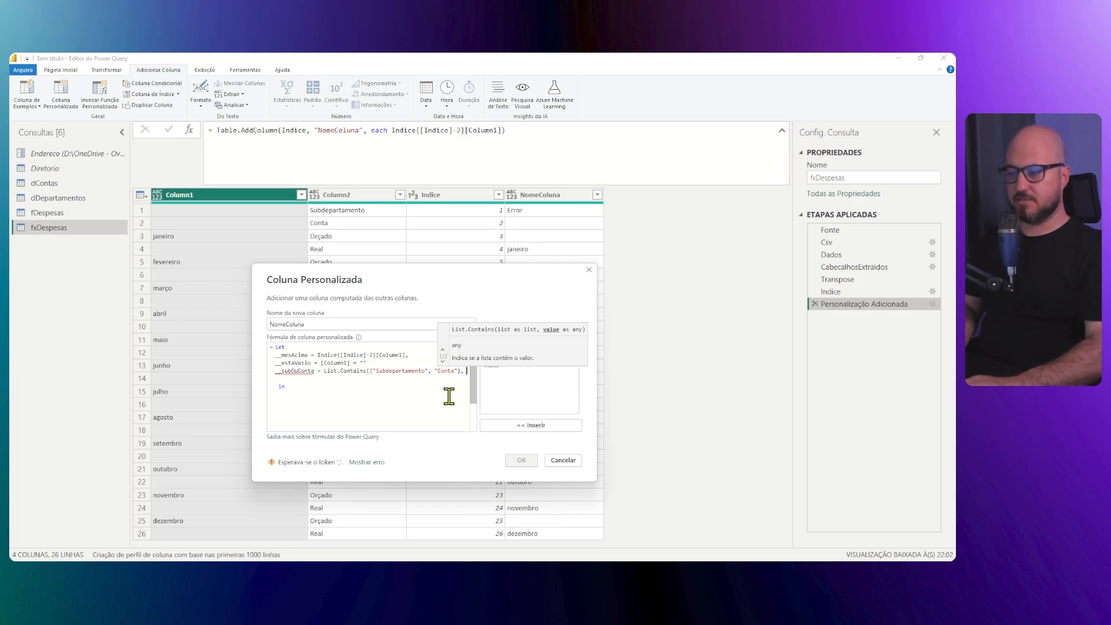
{"action": "key", "text": "Return"}
{"action": "type", "text": "[Column2]"}
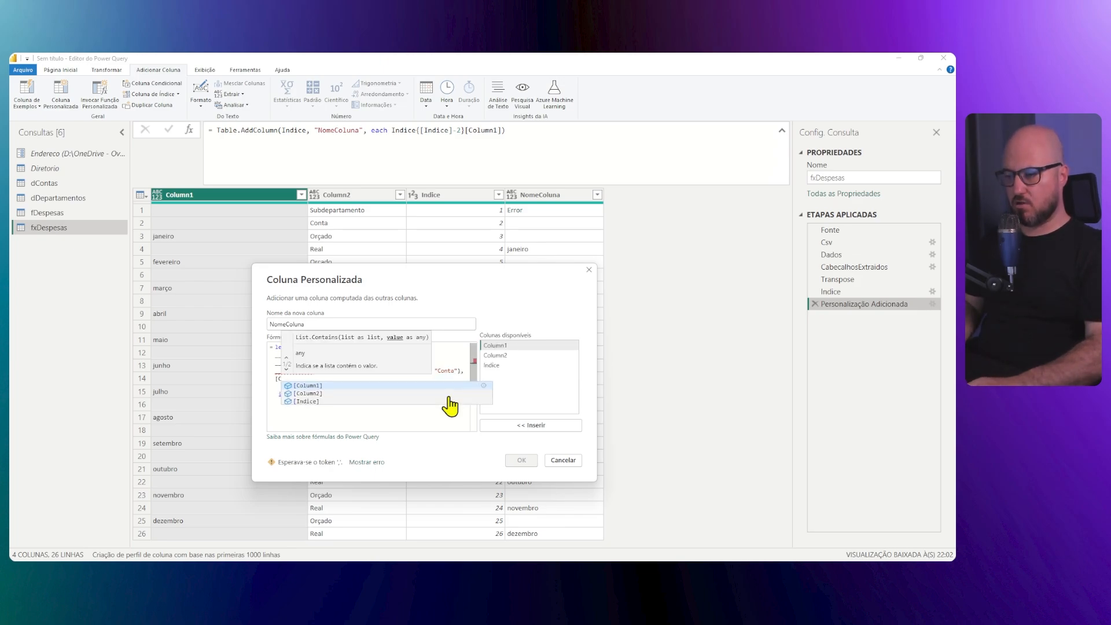
{"action": "key", "text": "Down"}
{"action": "key", "text": "Tab"}
{"action": "key", "text": "Down"}
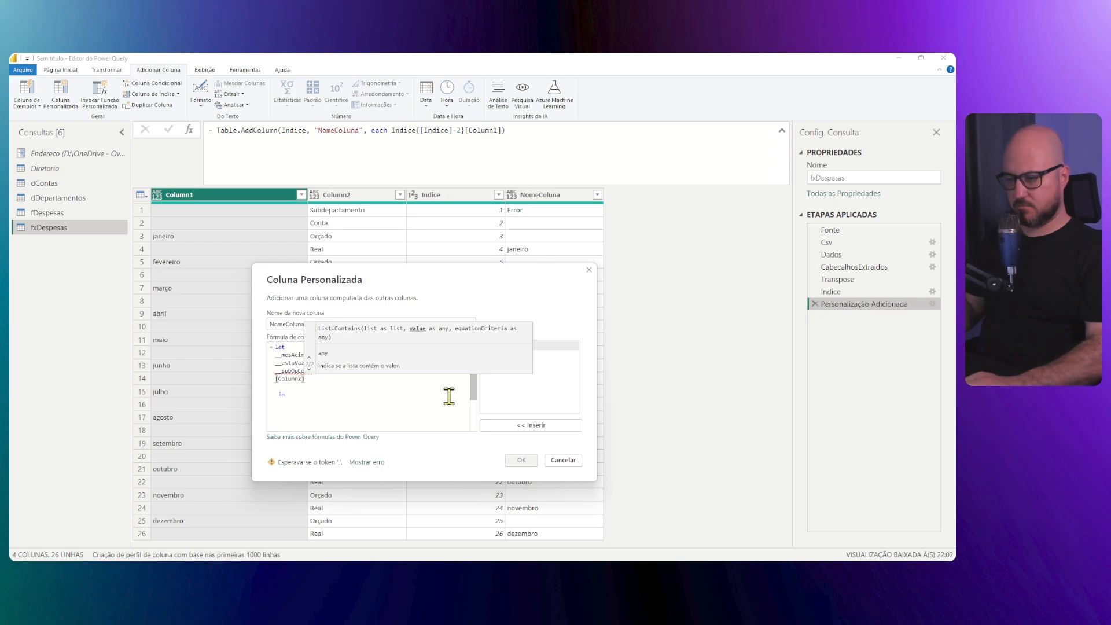
{"action": "left_click", "coordinate": [316, 387]}
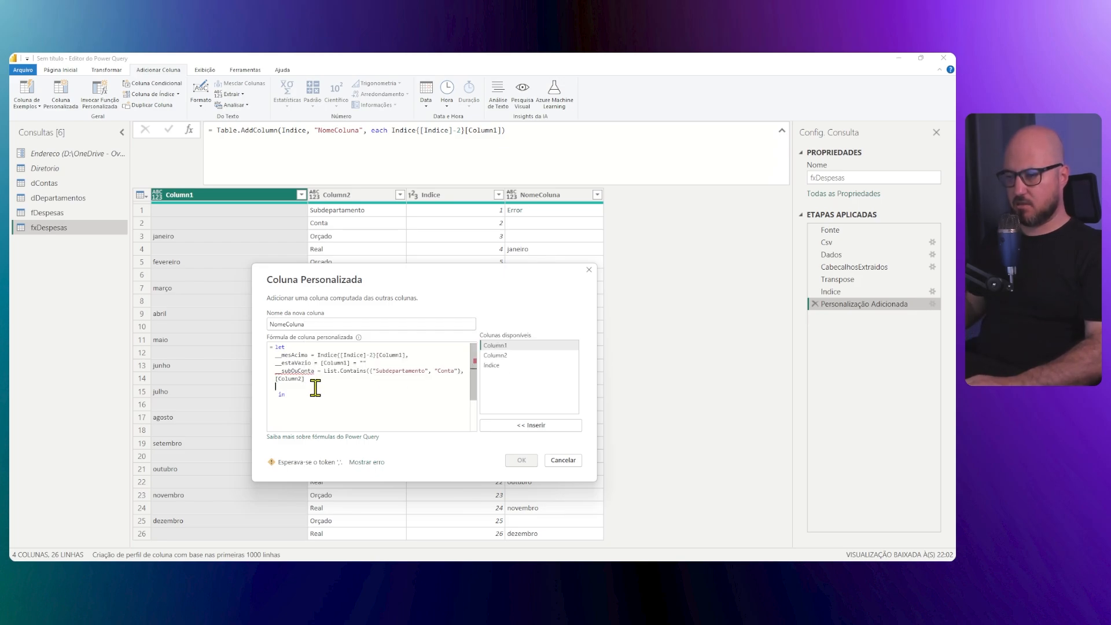
{"action": "left_click", "coordinate": [374, 379]}
{"action": "type", "text": ")"}
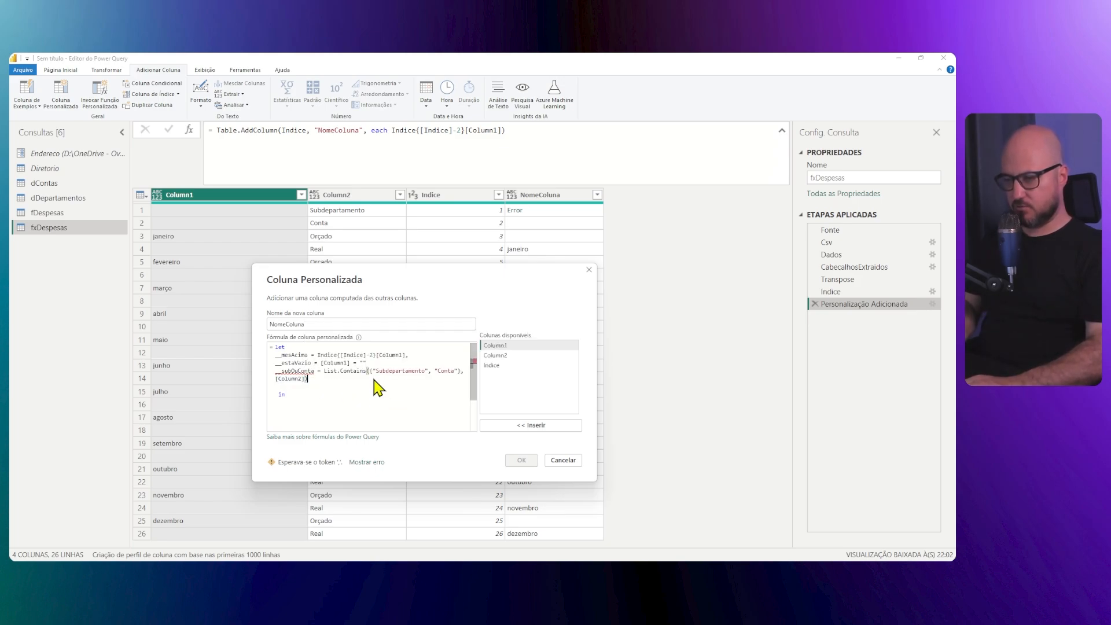
- Add the missing comma after the __estaVazio definition and remove the blank line before in
{"action": "left_click", "coordinate": [428, 371]}
{"action": "type", "text": ","}
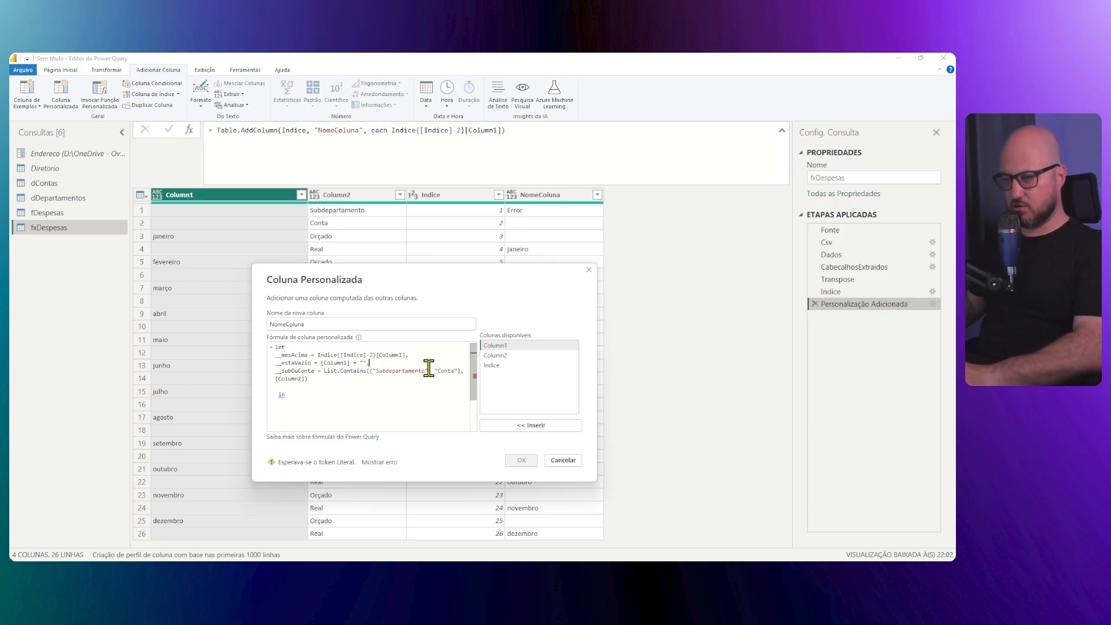
{"action": "left_click", "coordinate": [357, 381]}
{"action": "left_click", "coordinate": [334, 387]}
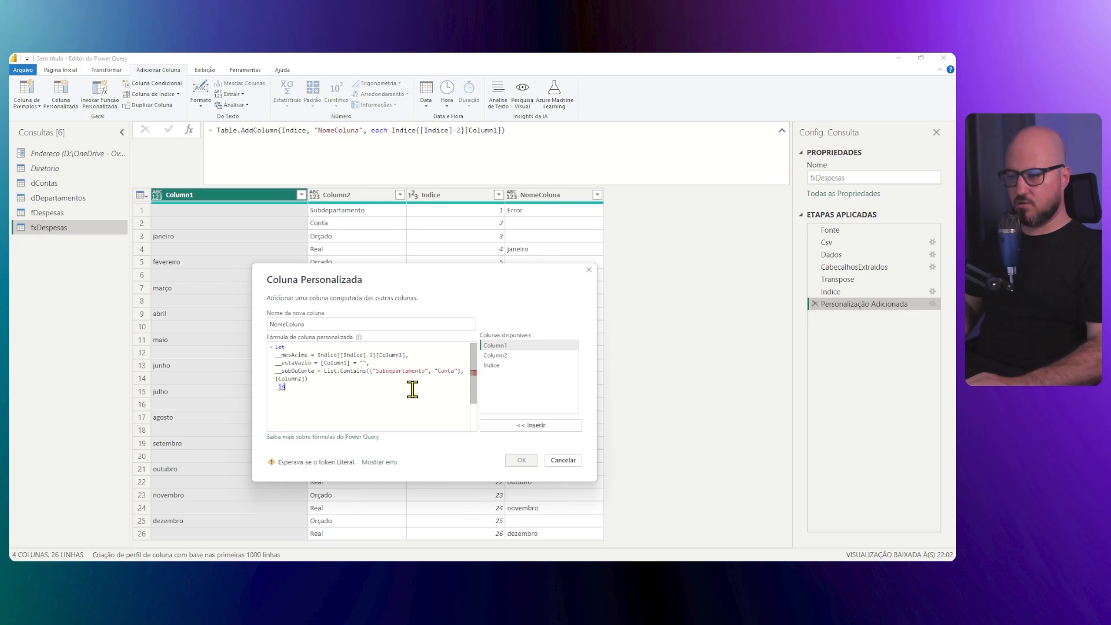
{"action": "left_click", "coordinate": [326, 383]}
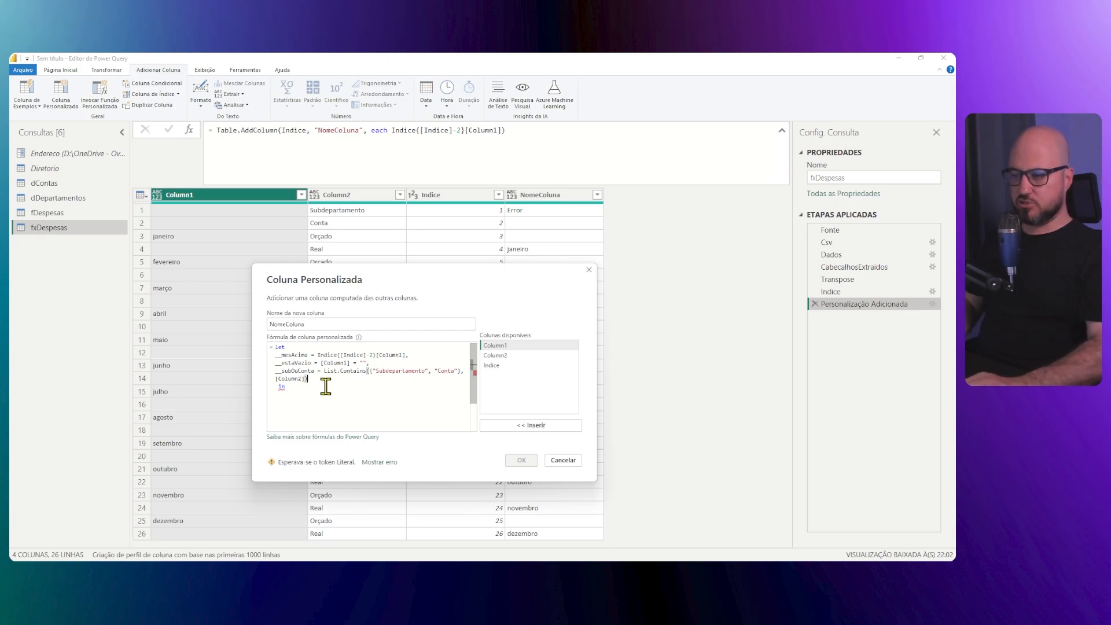
- After in, add the first condition to the NomeColuna formula: if __subOuConta then [Column2] else
{"action": "left_click", "coordinate": [295, 386]}
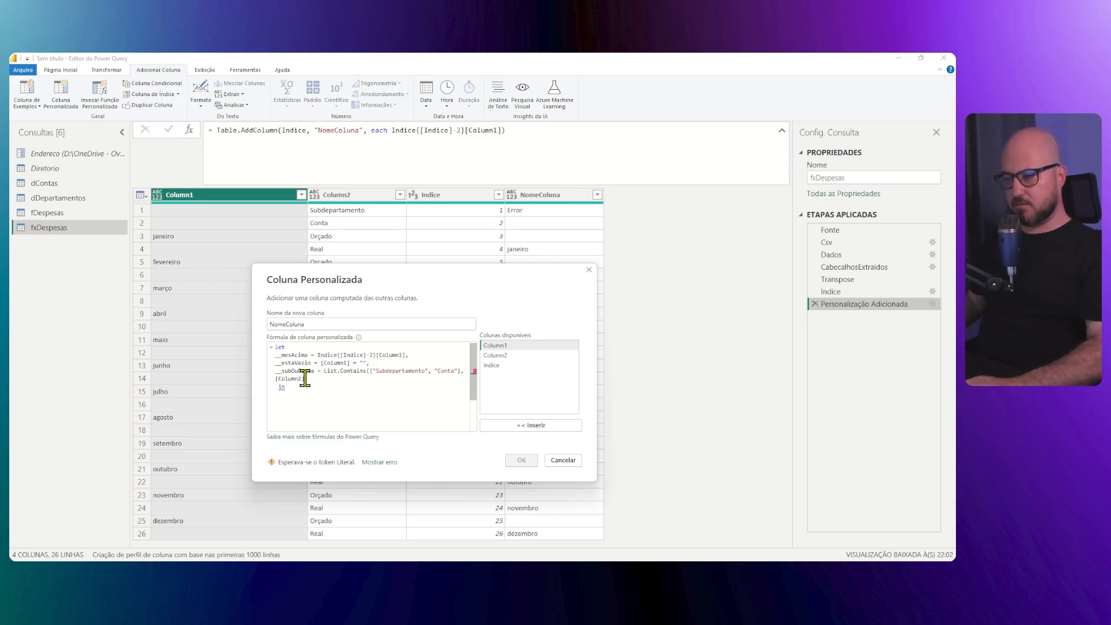
{"action": "key", "text": "Return"}
{"action": "type", "text": "if "}
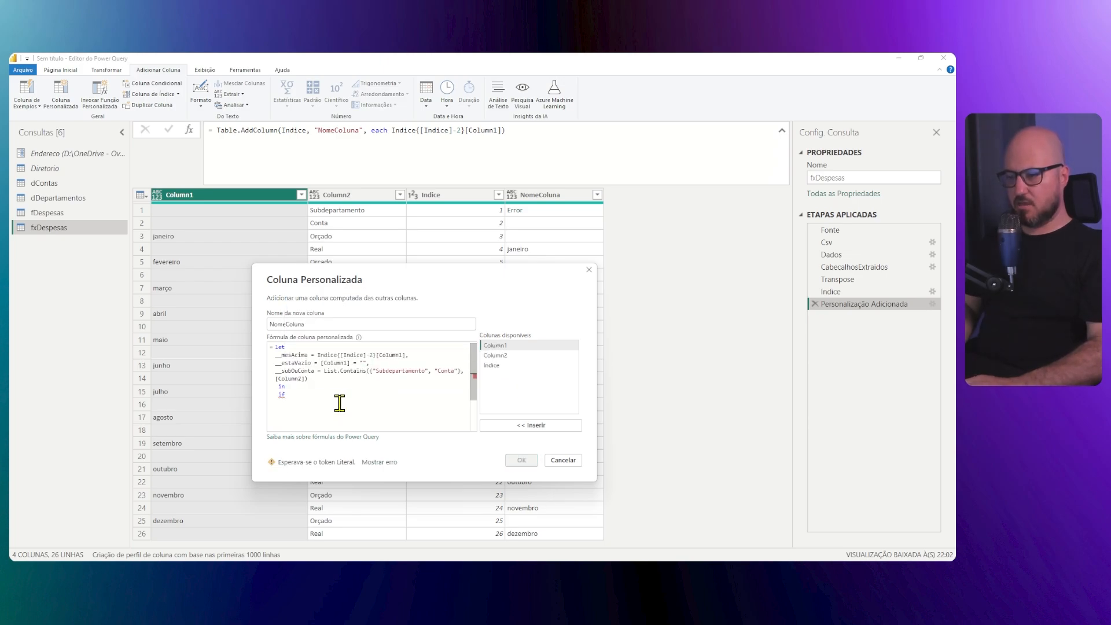
{"action": "type", "text": "__subOuConta"}
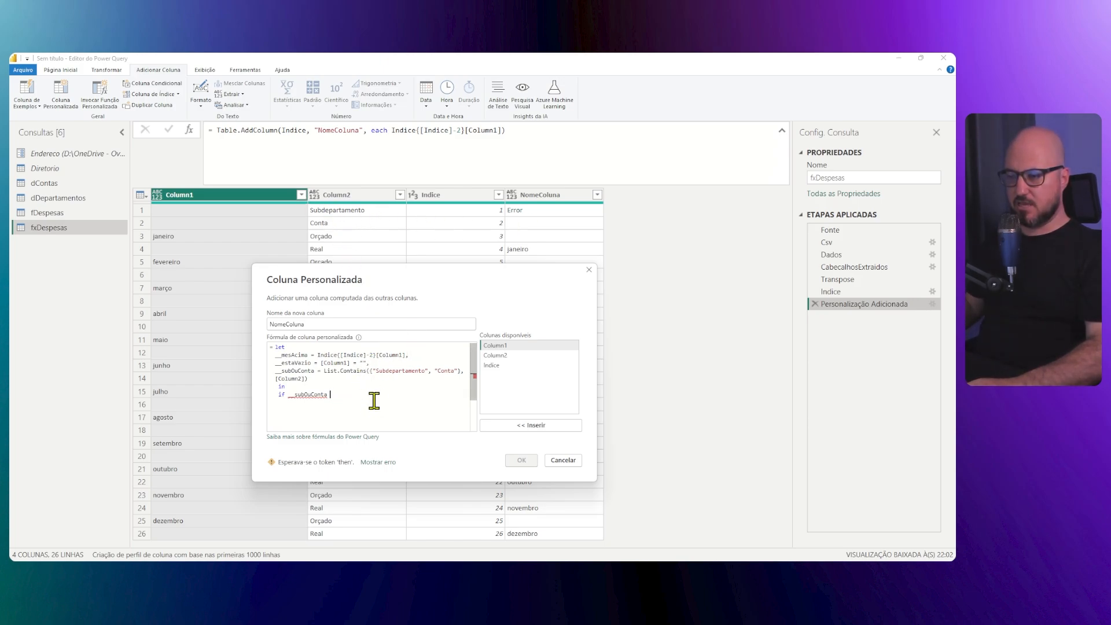
{"action": "type", "text": "then"}
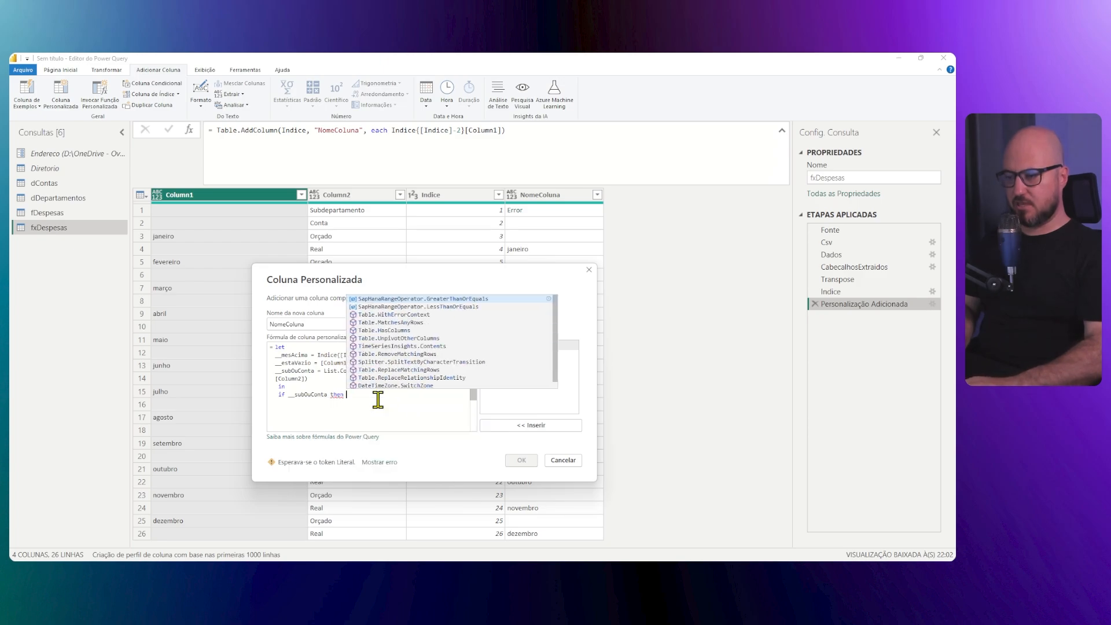
{"action": "key", "text": "Escape"}
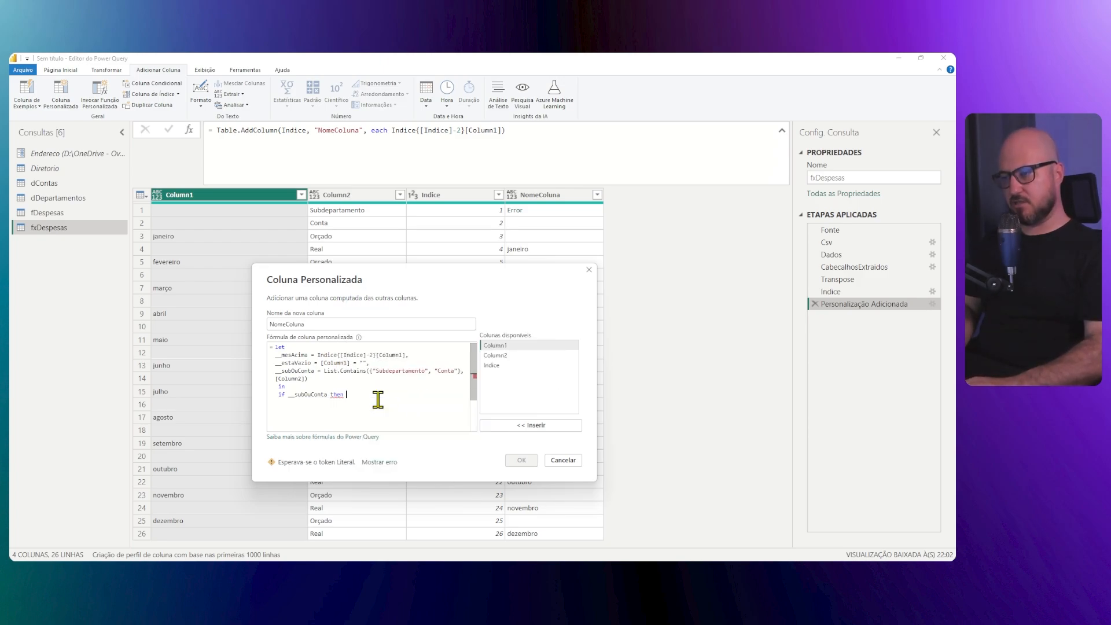
{"action": "type", "text": "["}
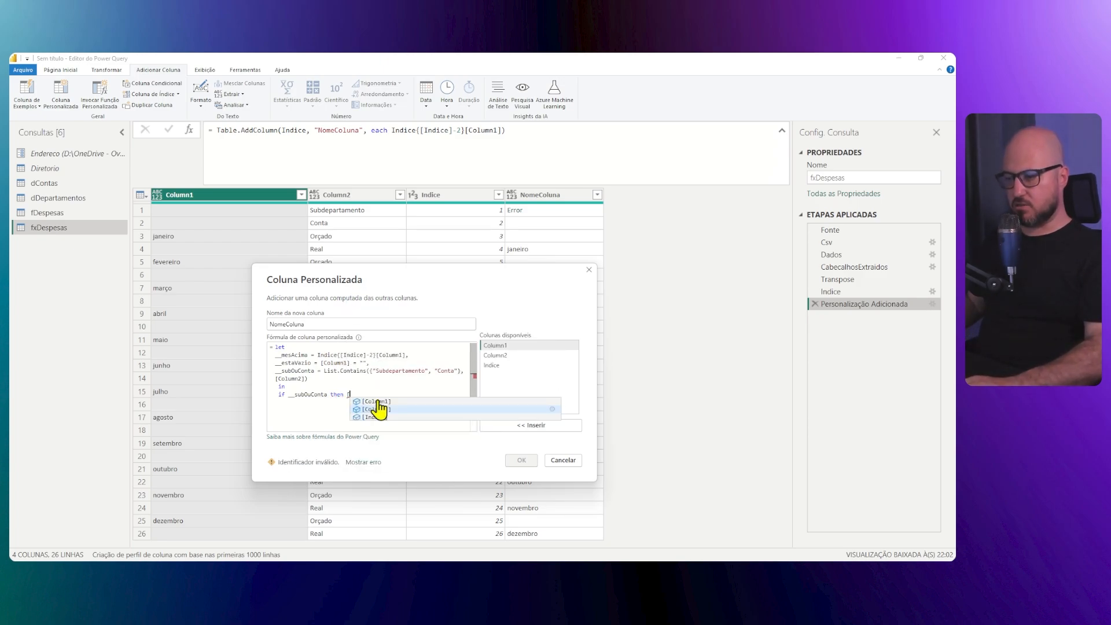
{"action": "left_click", "coordinate": [379, 409]}
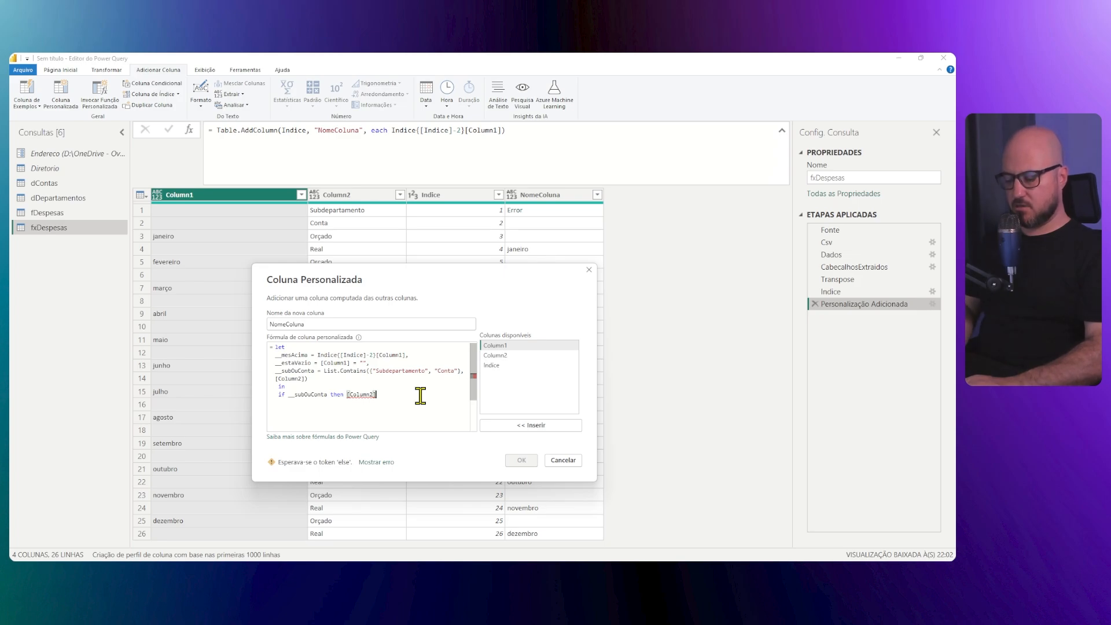
{"action": "type", "text": "else"}
{"action": "key", "text": "Return"}
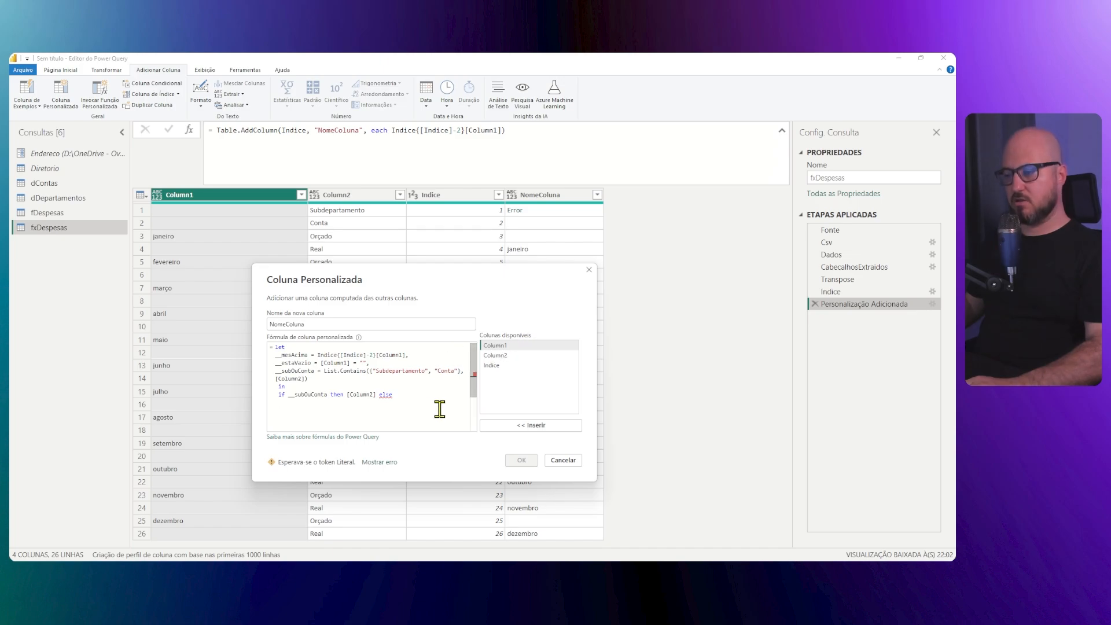
- Start a nested condition on the following line that tests __estaVazio: if __estaVazio then
{"action": "type", "text": "if"}
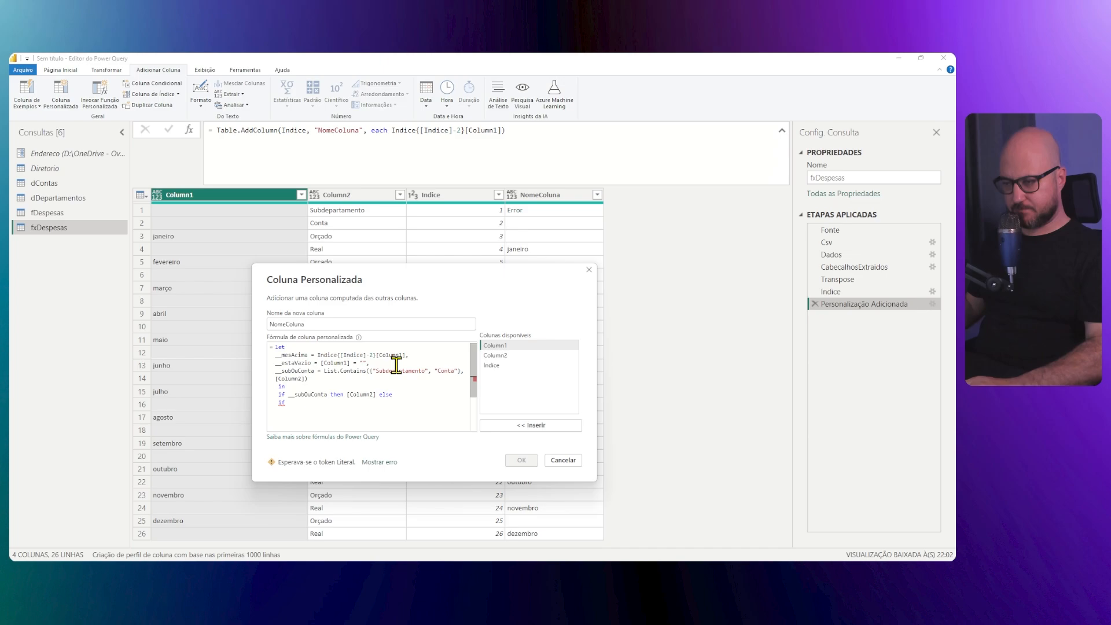
{"action": "double_click", "coordinate": [291, 363]}
{"action": "key", "text": "ctrl+c"}
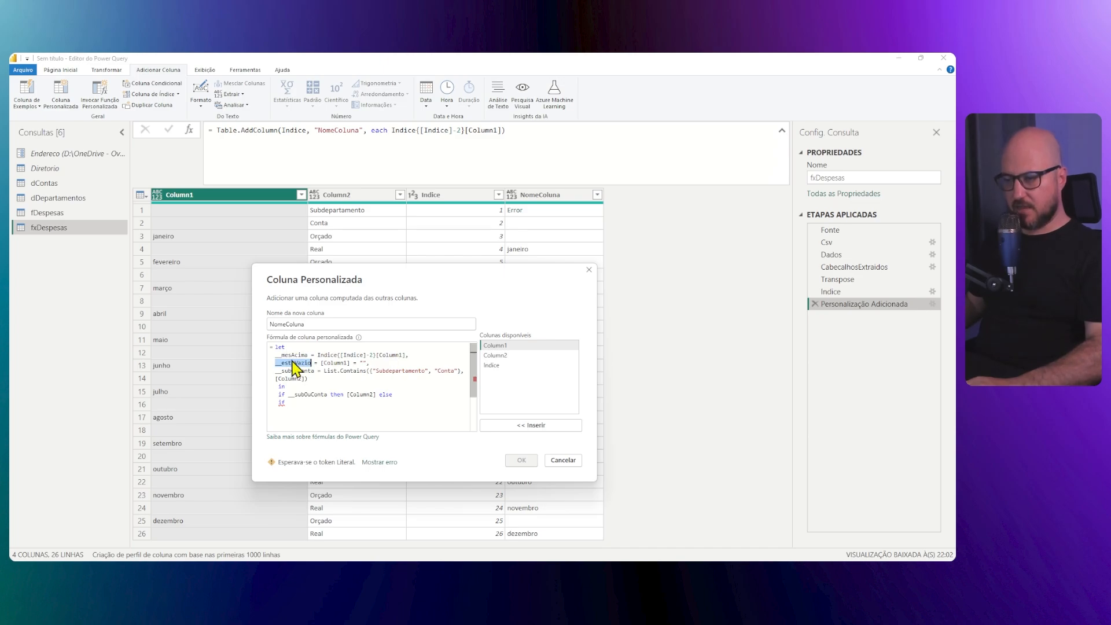
{"action": "left_click", "coordinate": [303, 403]}
{"action": "key", "text": "ctrl+v"}
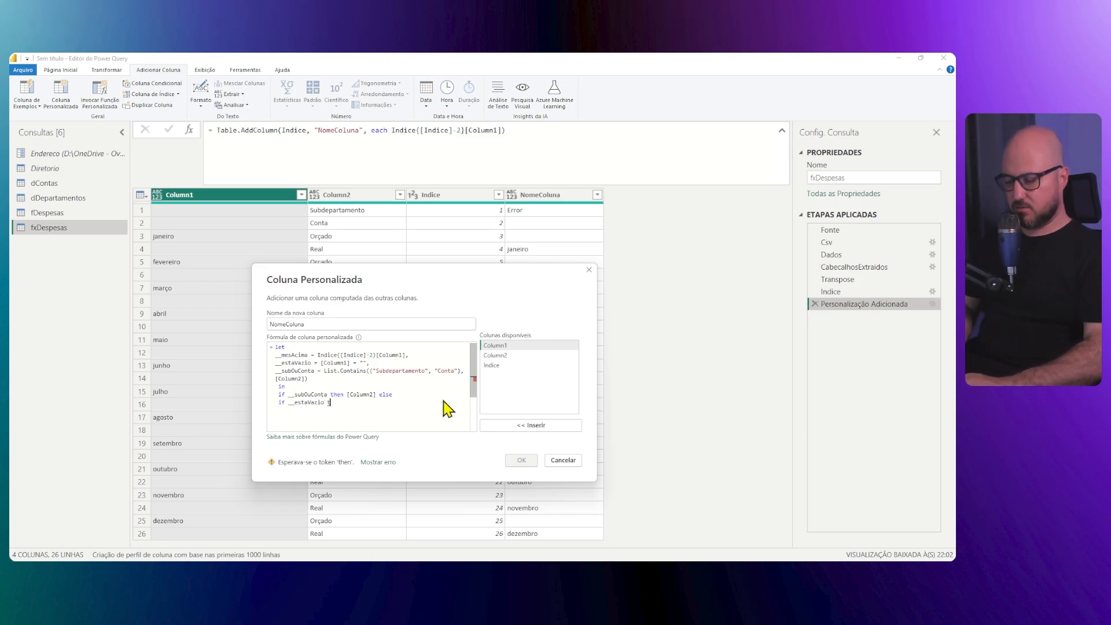
{"action": "type", "text": "then"}
{"action": "key", "text": "Escape"}
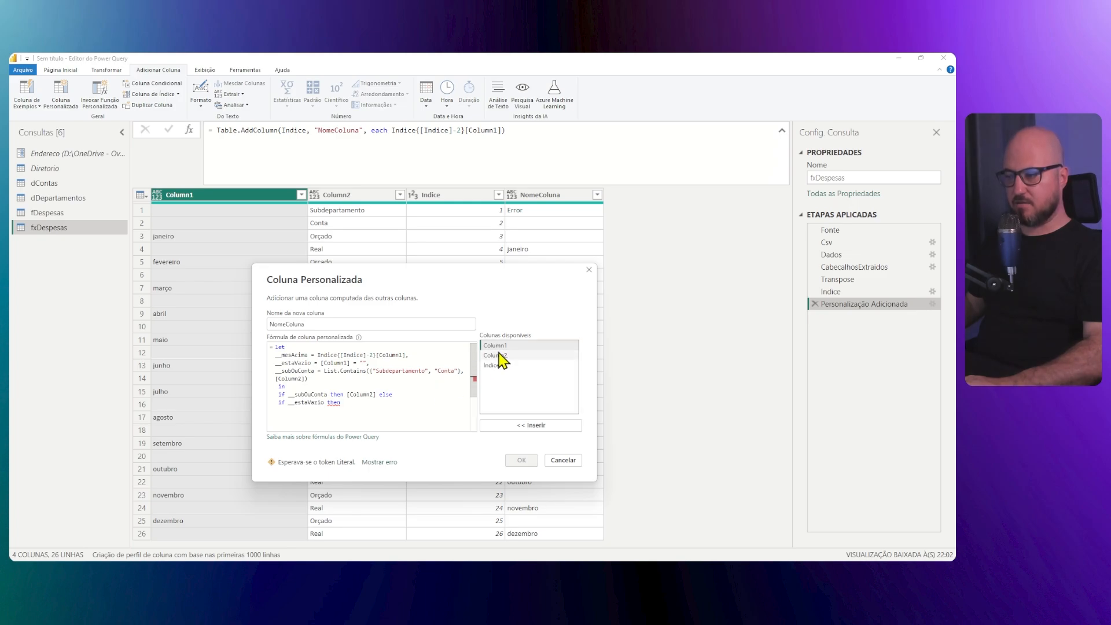
- Make the __estaVazio branch return __mesAcima & "-" & [Column2], followed by else and a new line
{"action": "double_click", "coordinate": [294, 355]}
{"action": "key", "text": "ctrl+c"}
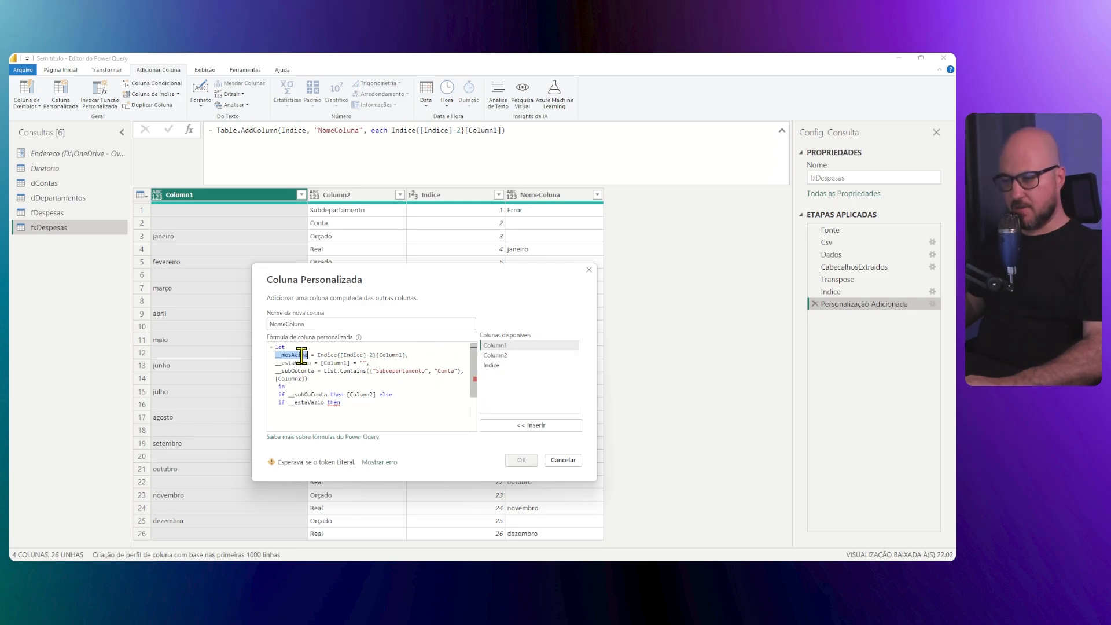
{"action": "left_click", "coordinate": [367, 402]}
{"action": "key", "text": "ctrl+v"}
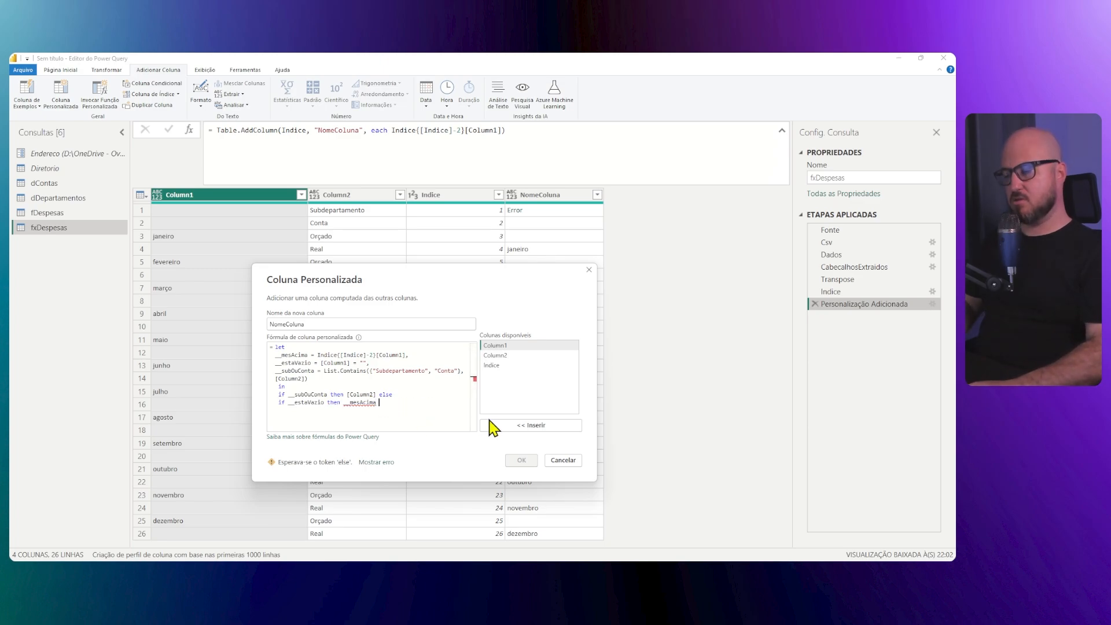
{"action": "type", "text": "& \"-"}
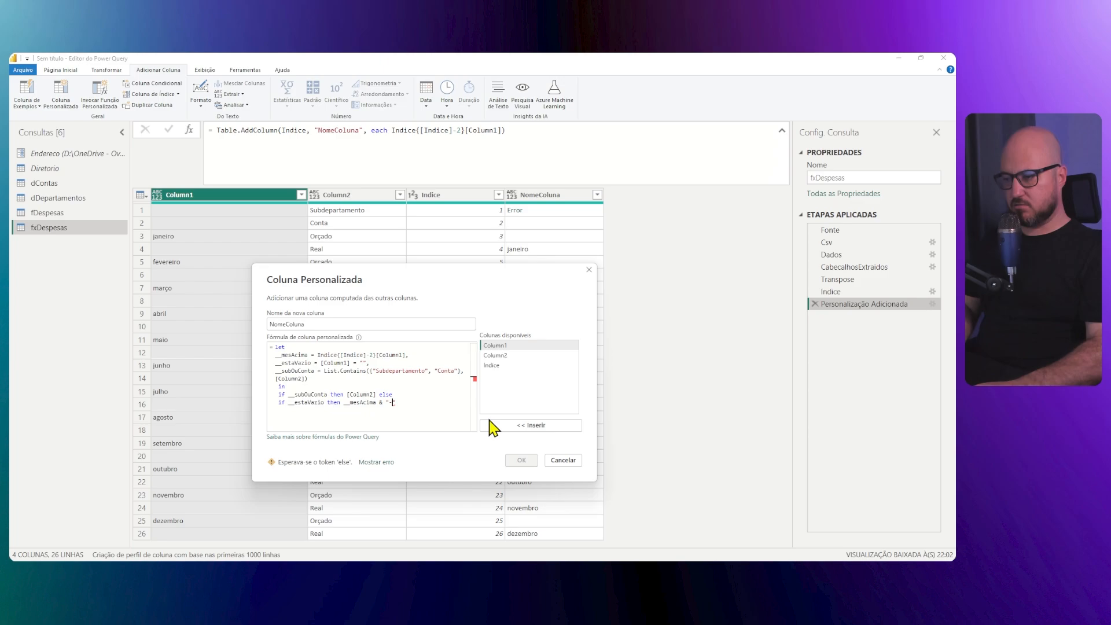
{"action": "type", "text": "\" &"}
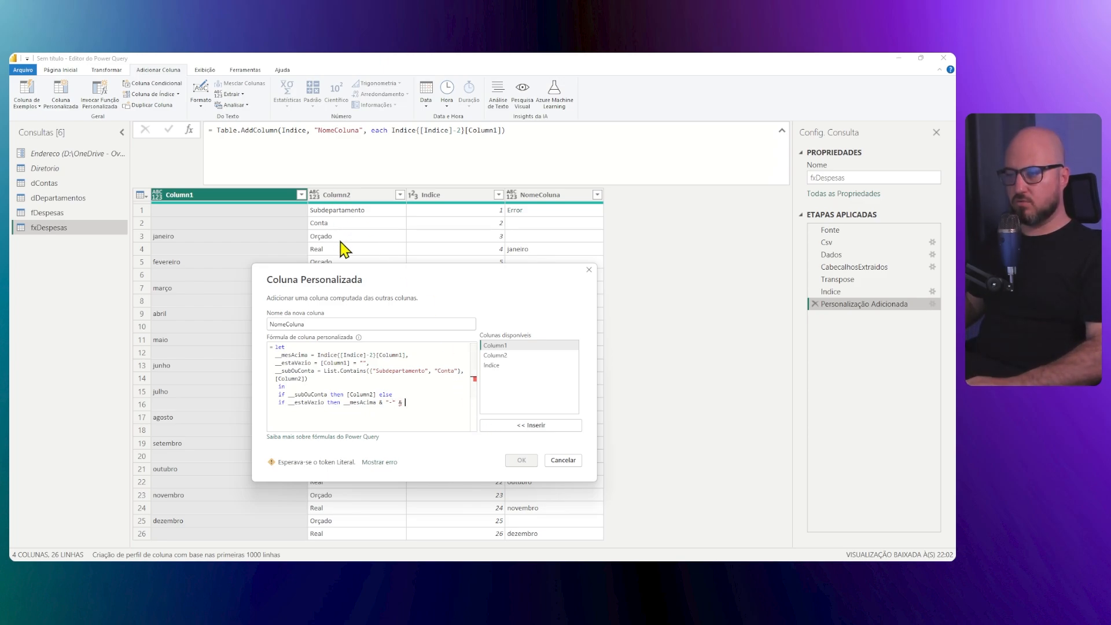
{"action": "left_click", "coordinate": [508, 355]}
{"action": "double_click", "coordinate": [508, 355]}
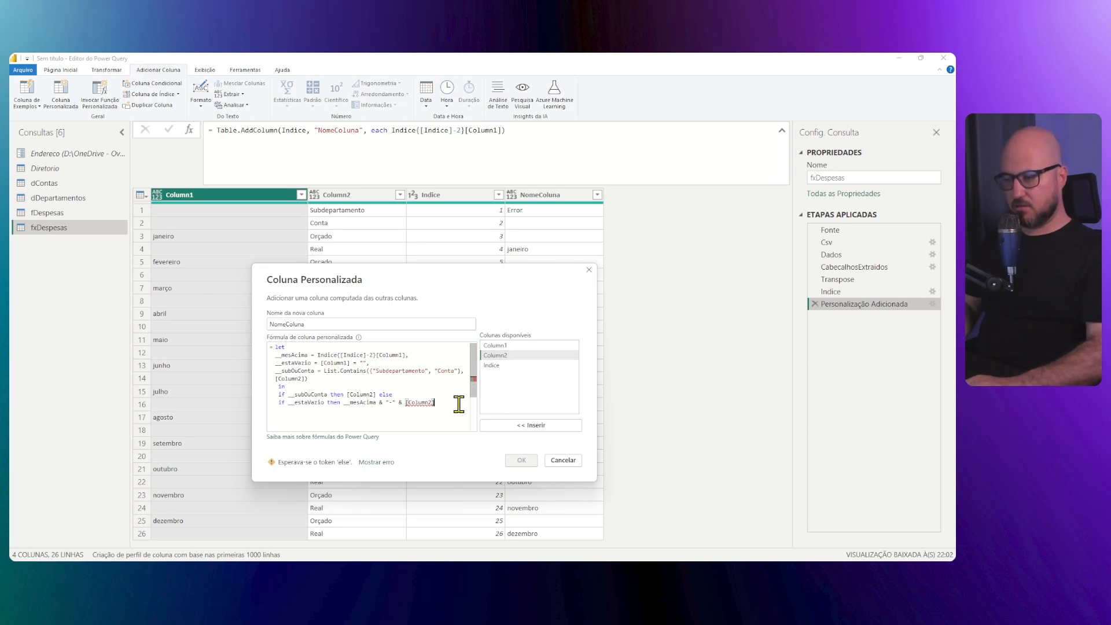
{"action": "type", "text": "else"}
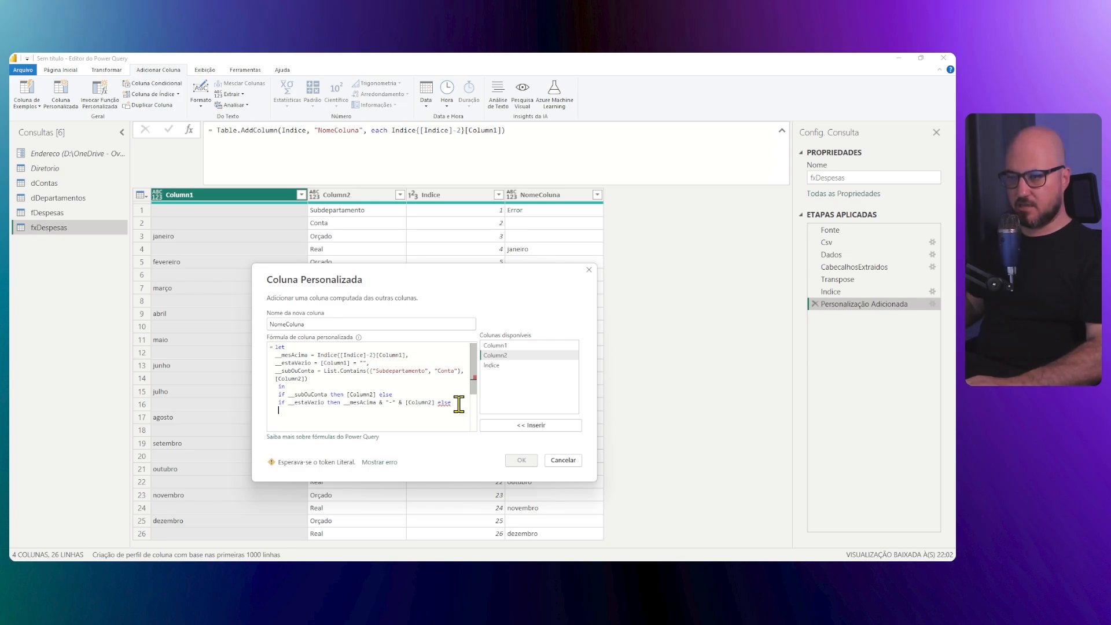
- Complete the final else branch with [Column1] & "-" & [Column2] and apply the custom column formula
{"action": "double_click", "coordinate": [505, 347]}
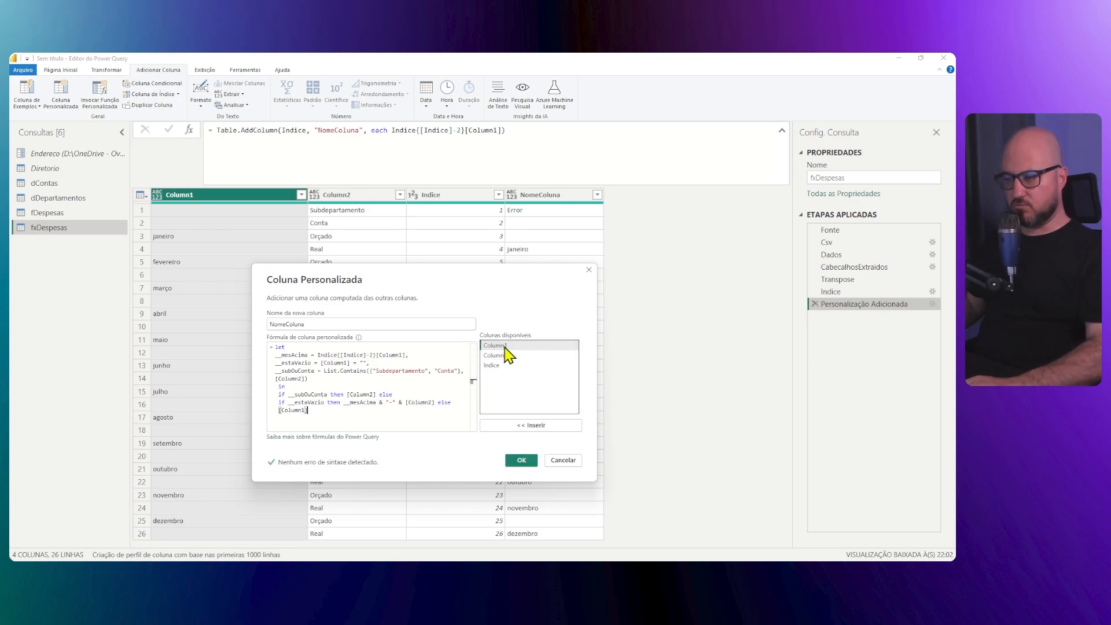
{"action": "type", "text": "&"}
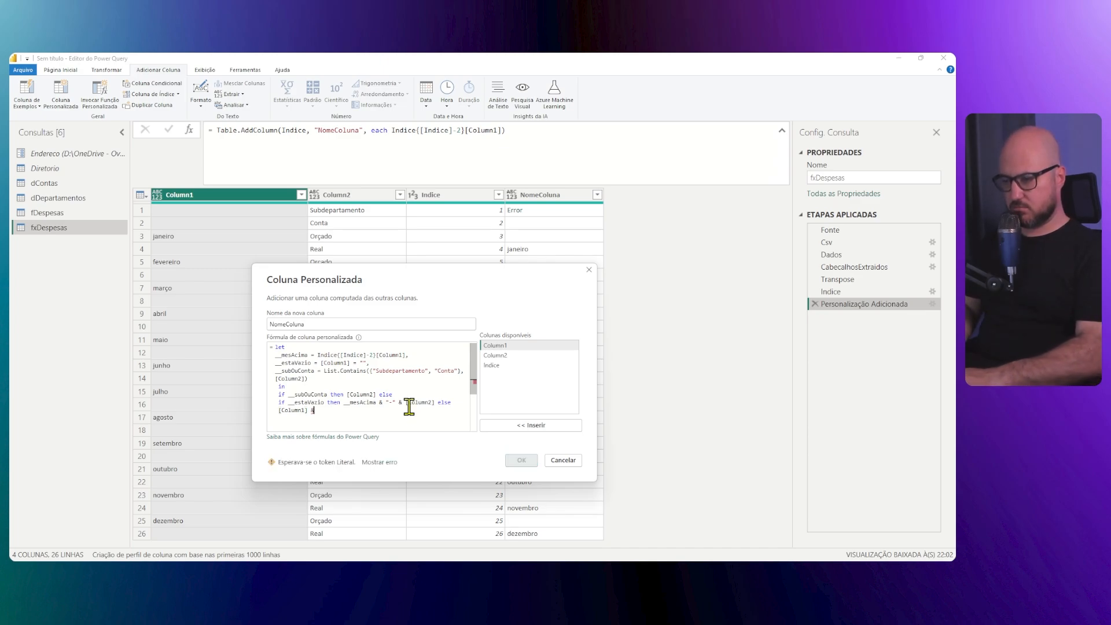
{"action": "type", "text": " \""}
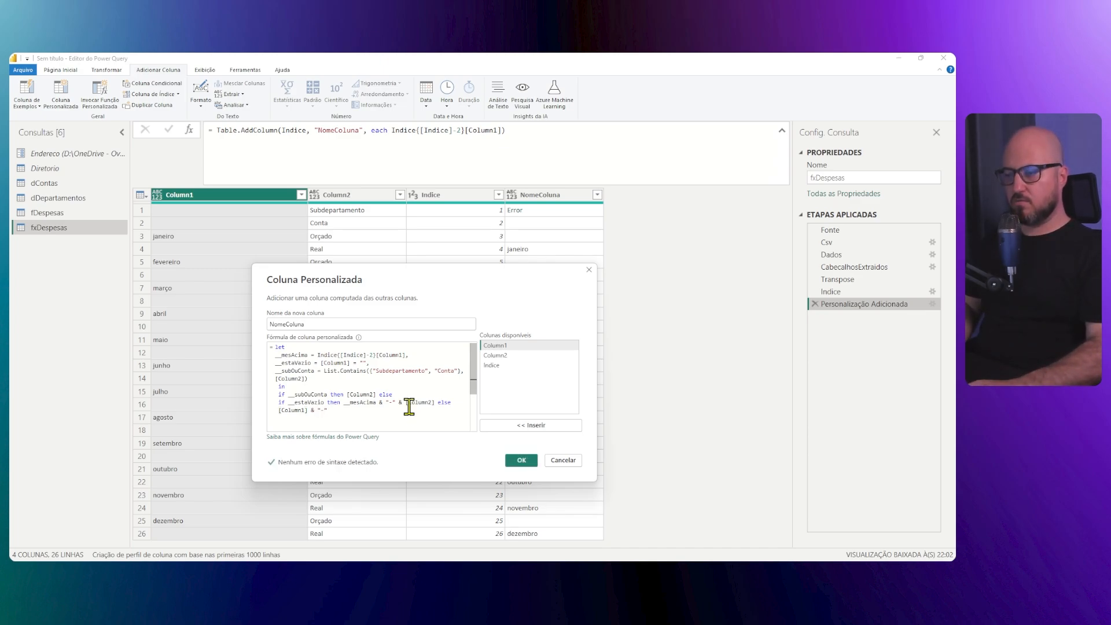
{"action": "type", "text": "-\" & "}
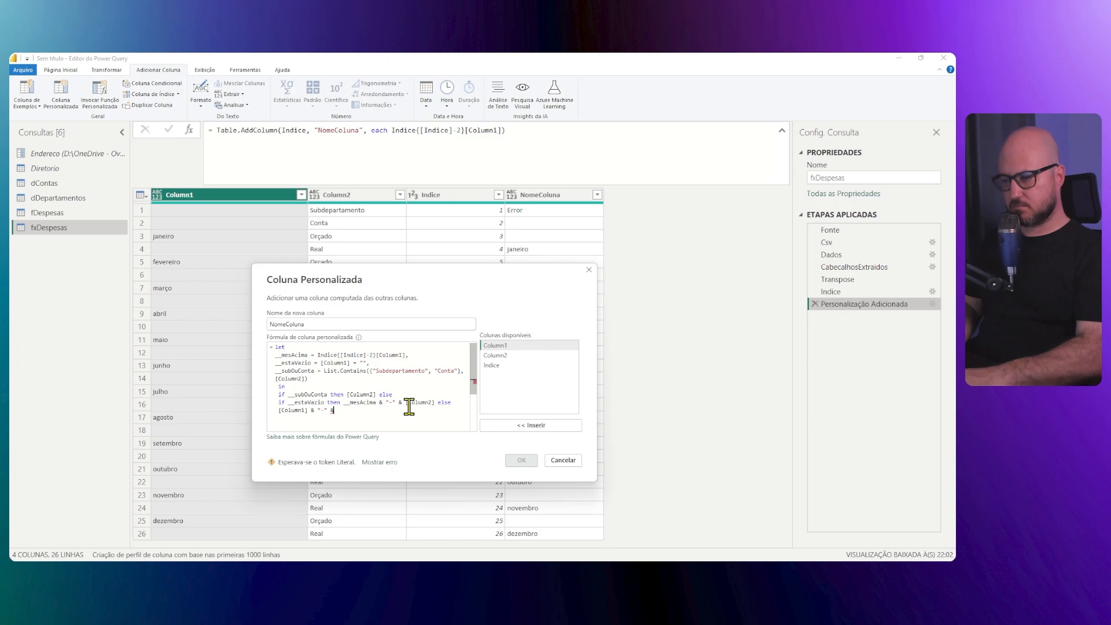
{"action": "type", "text": "["}
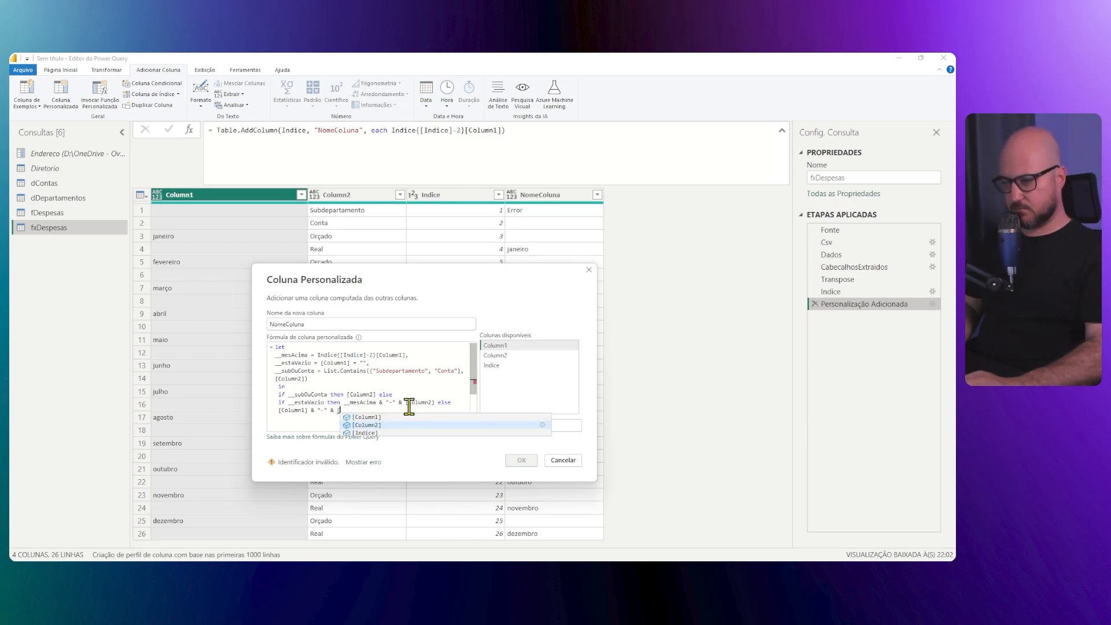
{"action": "key", "text": "Tab"}
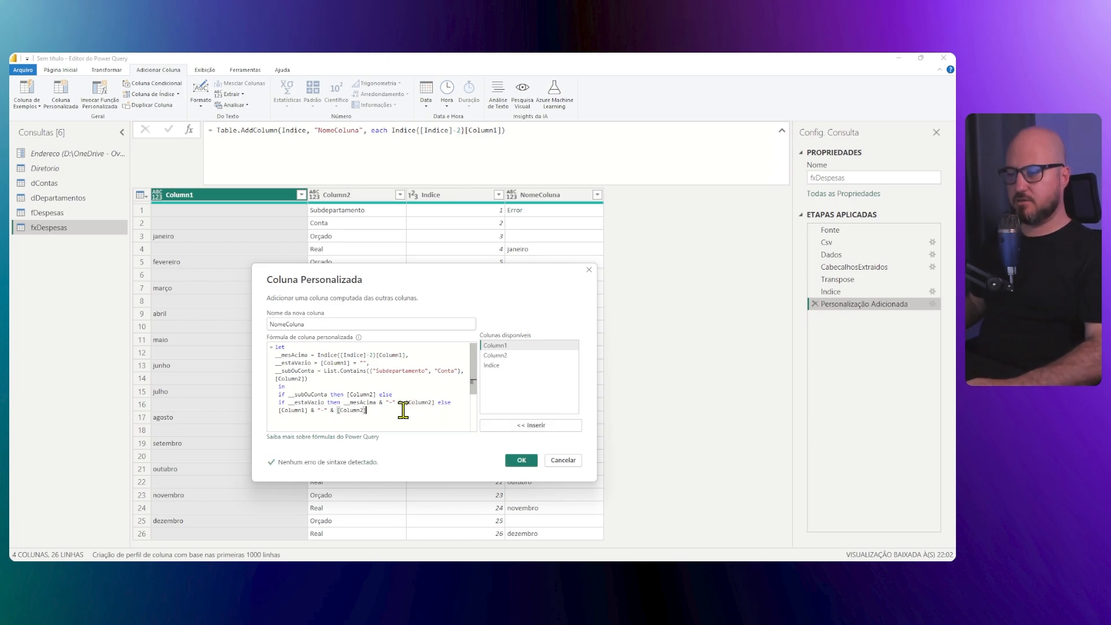
{"action": "left_click", "coordinate": [522, 461]}
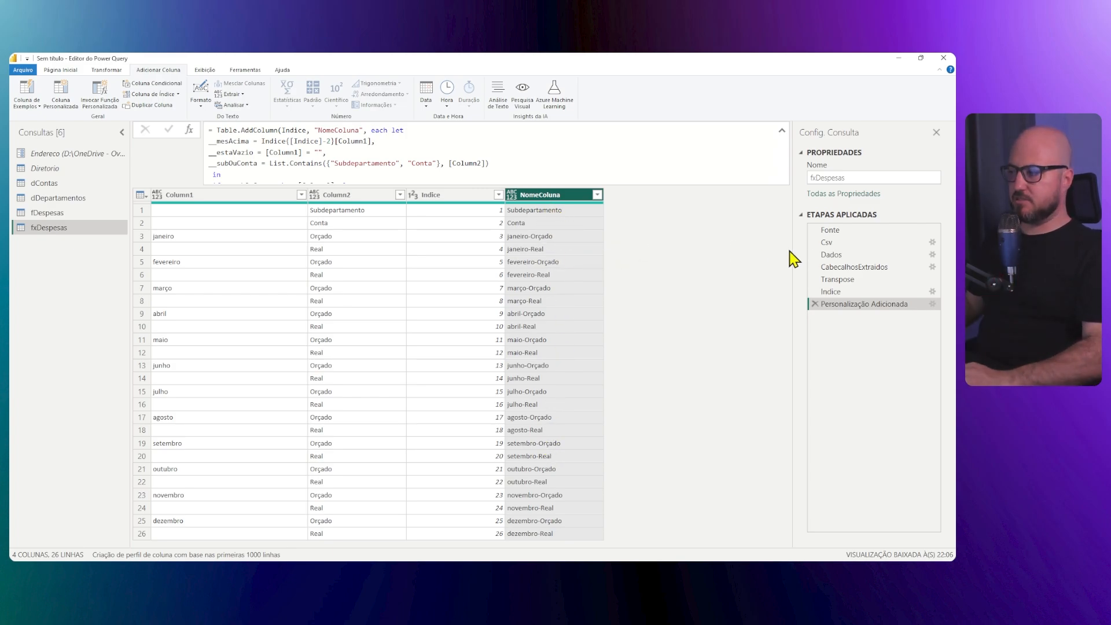
- Review the columns of the Dados step, and return to the Personalização Adicionada step to examine Indice and NomeColuna
{"action": "left_click", "coordinate": [847, 256]}
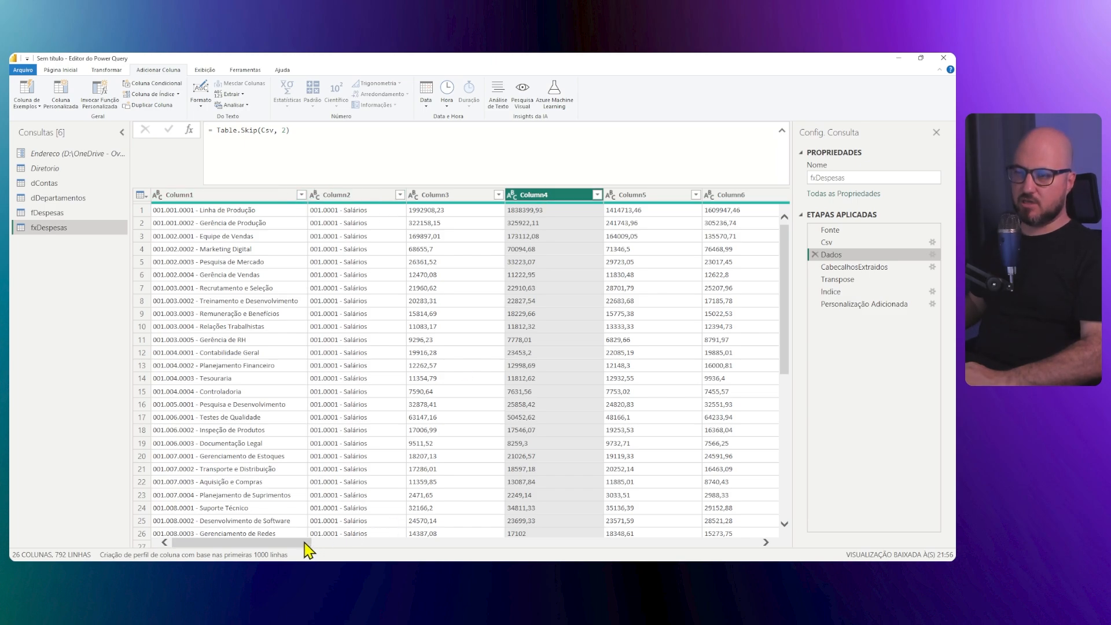
{"action": "left_click_drag", "start_coordinate": [305, 544], "coordinate": [286, 529]}
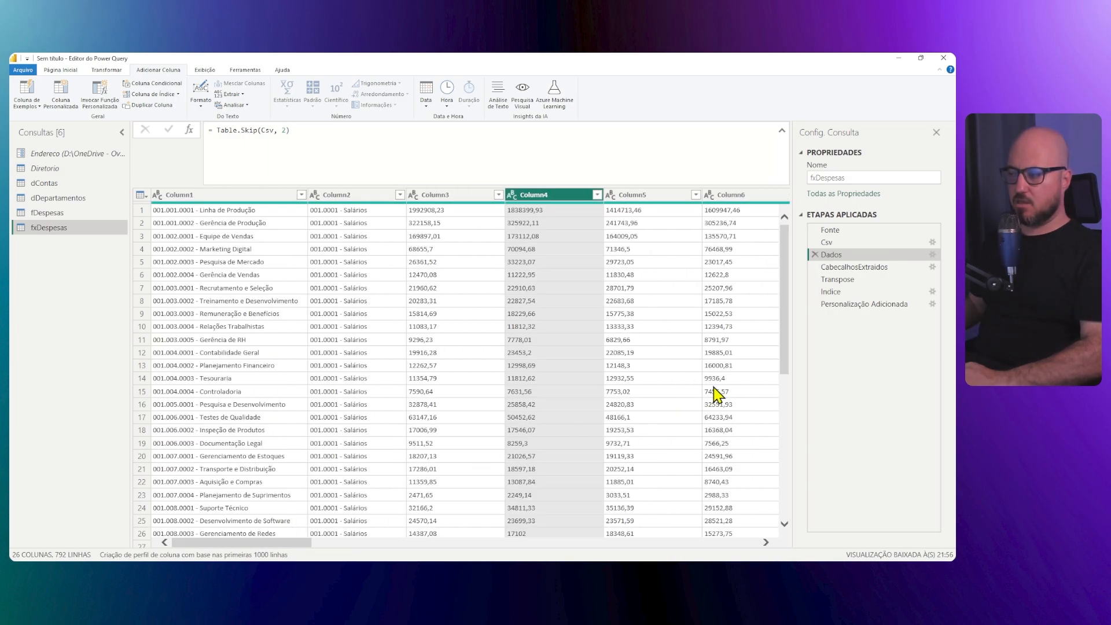
{"action": "left_click", "coordinate": [858, 305]}
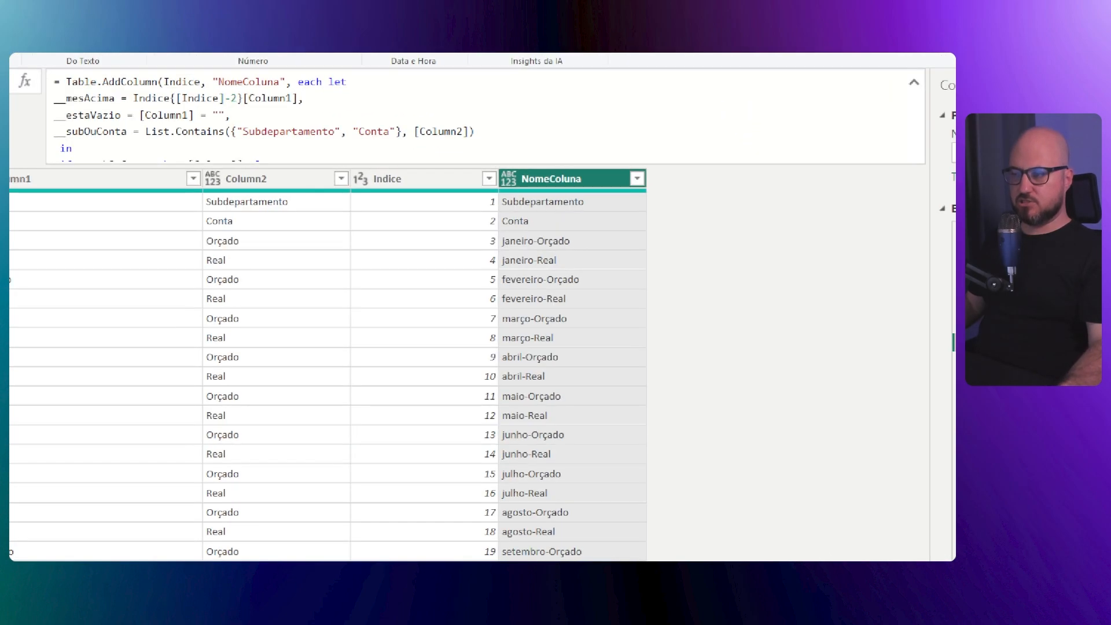
{"action": "mouse_move", "coordinate": [351, 163]}
{"action": "left_mouse_down"}
{"action": "mouse_move", "coordinate": [476, 238]}
{"action": "mouse_move", "coordinate": [653, 491]}
{"action": "mouse_move", "coordinate": [658, 562]}
{"action": "left_mouse_up"}
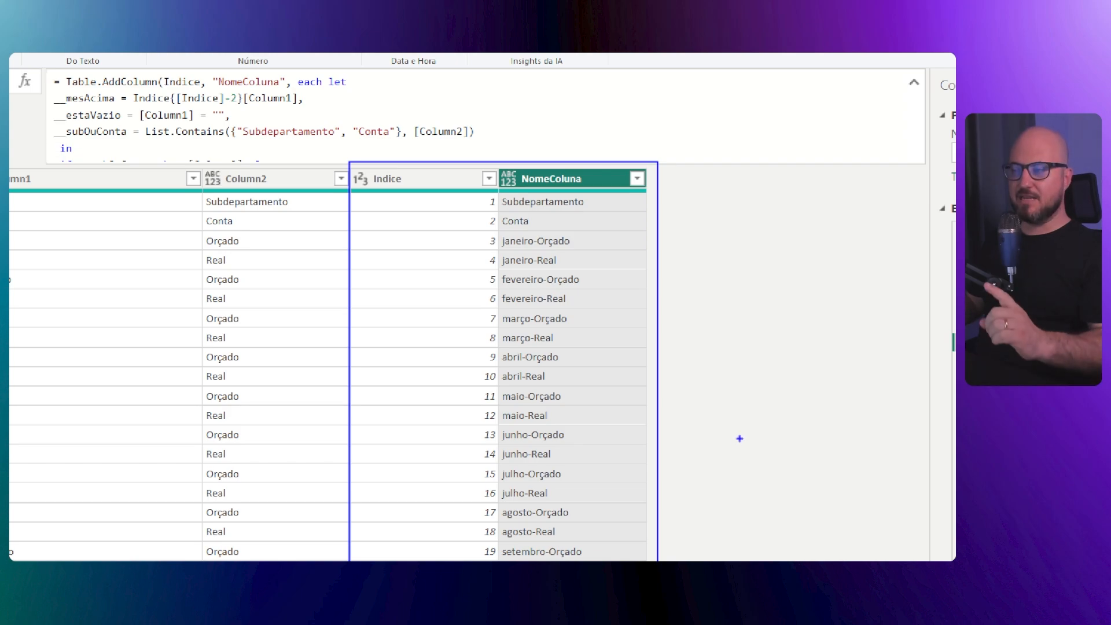
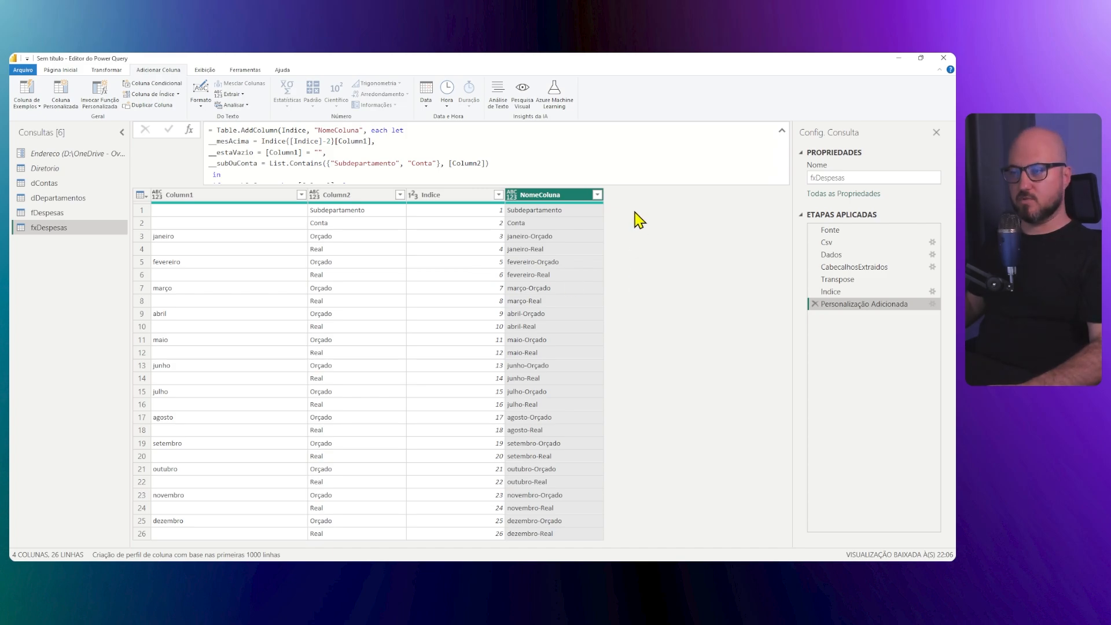
- Append [[Indice], [NomeColuna]] to the end of the Table.AddColumn formula to keep only those two columns, and apply it
{"action": "scroll", "coordinate": [457, 171], "scroll_direction": "down", "scroll_amount": 2}
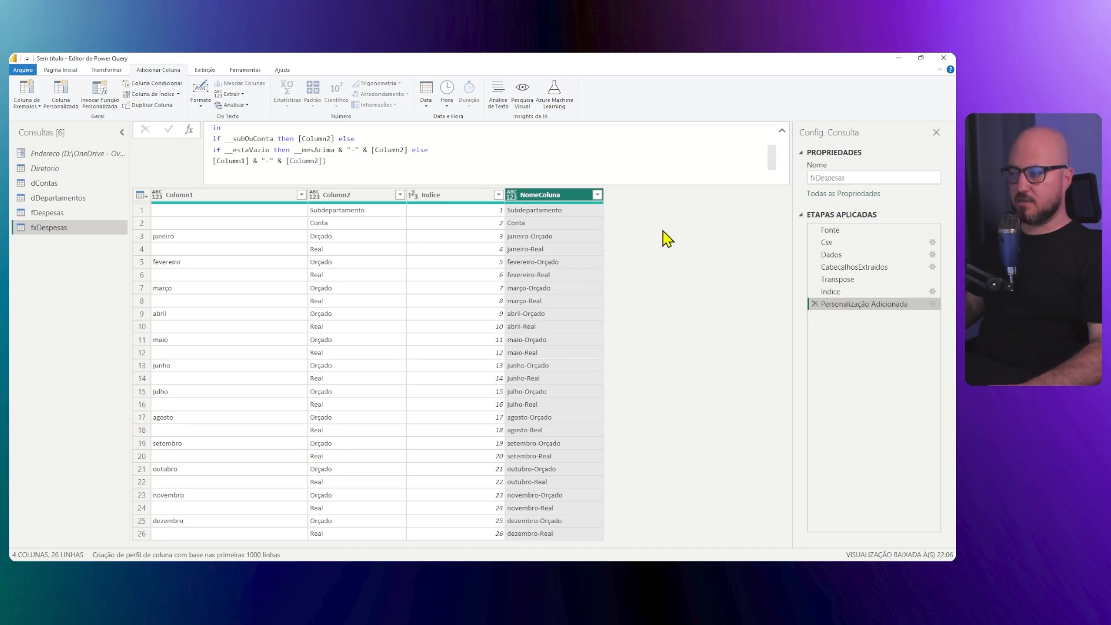
{"action": "left_click", "coordinate": [342, 162]}
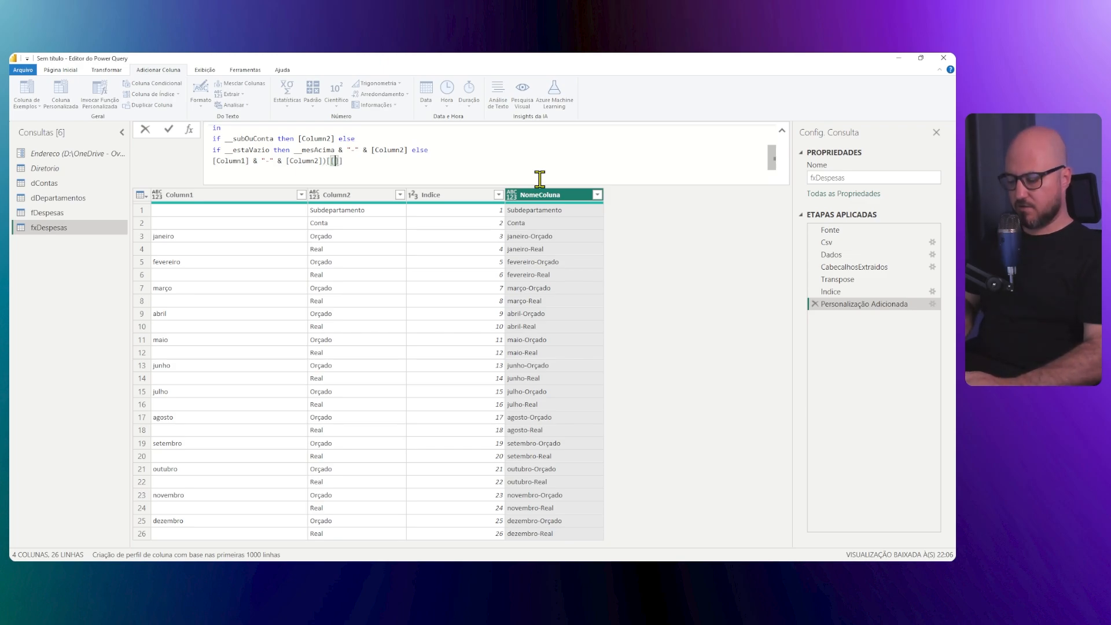
{"action": "type", "text": "Indice]"}
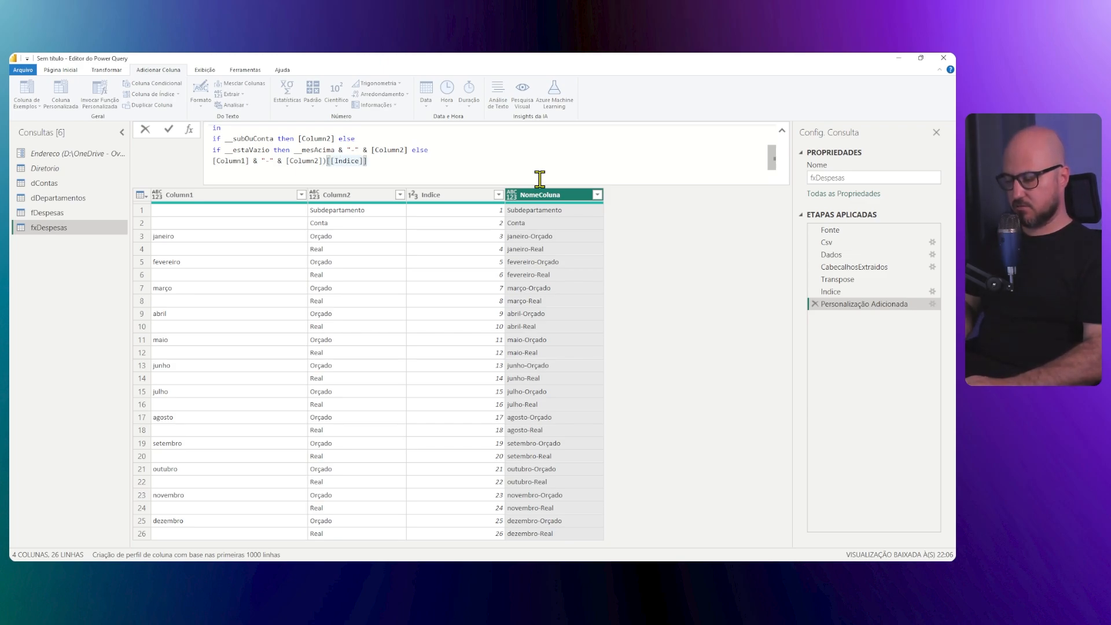
{"action": "type", "text": ", ["}
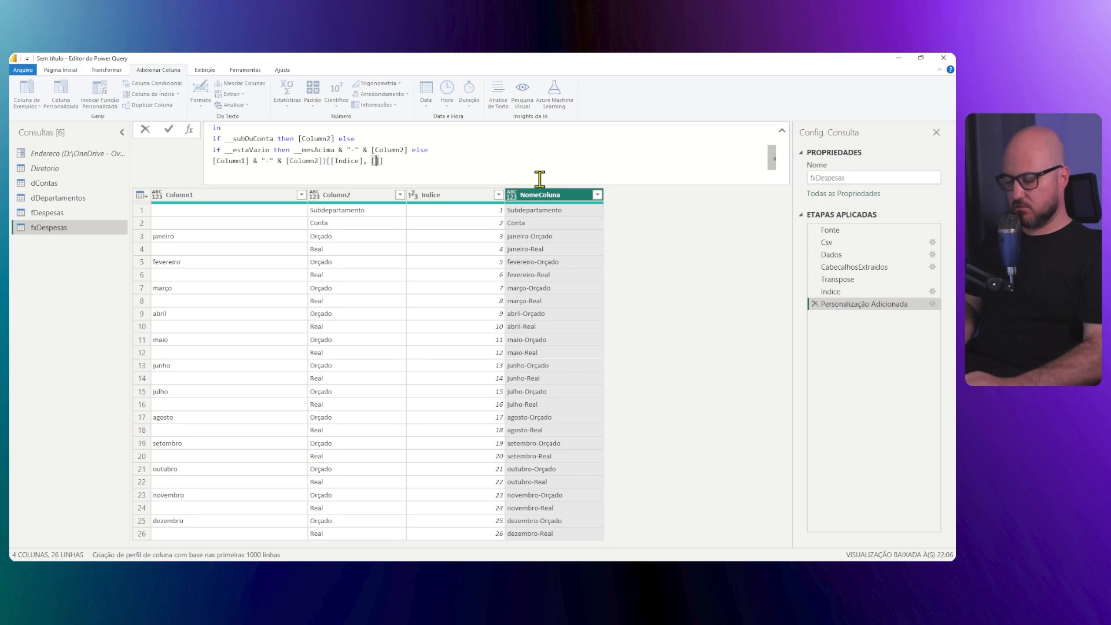
{"action": "type", "text": "NomeCo"}
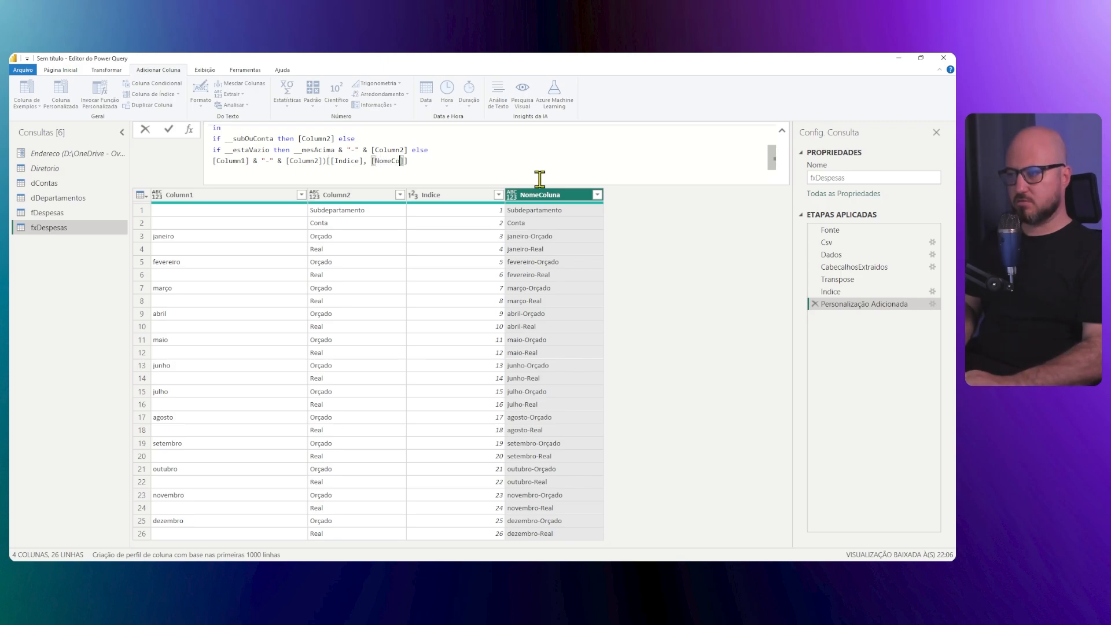
{"action": "type", "text": "luna"}
{"action": "key", "text": "Return"}
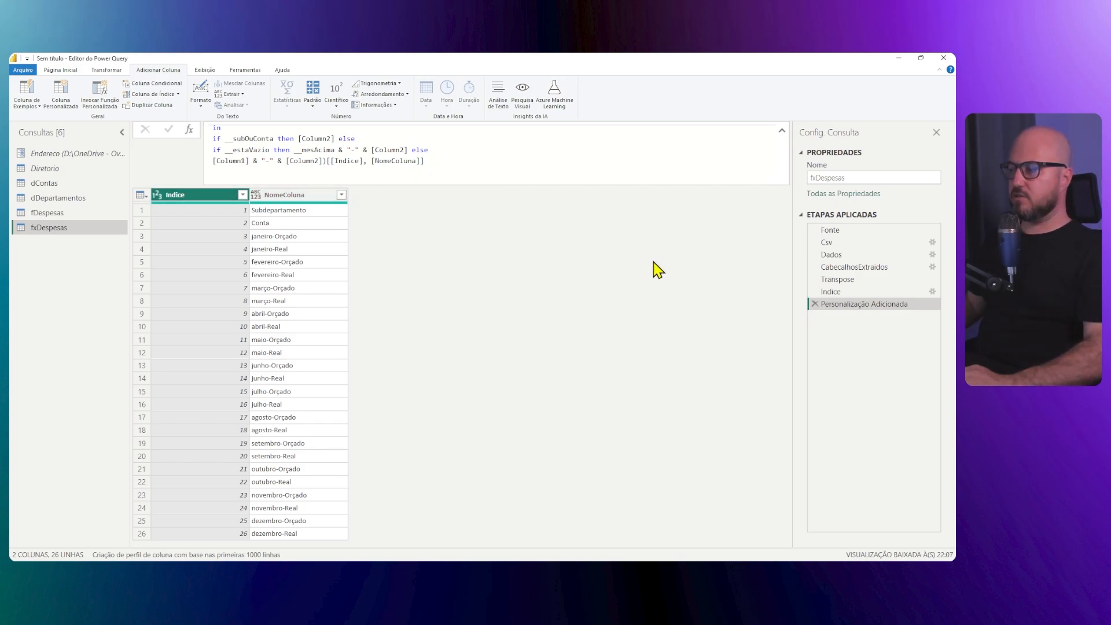
- Rename the Personalização Adicionada step as NomeColuna
{"action": "right_click", "coordinate": [873, 313]}
{"action": "left_click", "coordinate": [746, 291]}
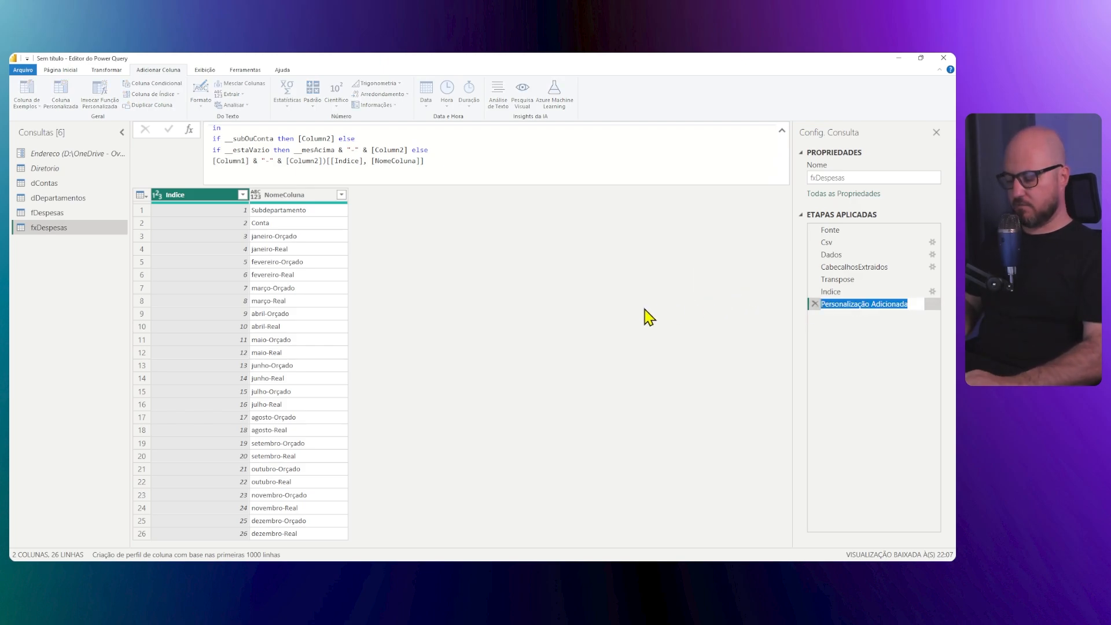
{"action": "type", "text": "NomeColuna"}
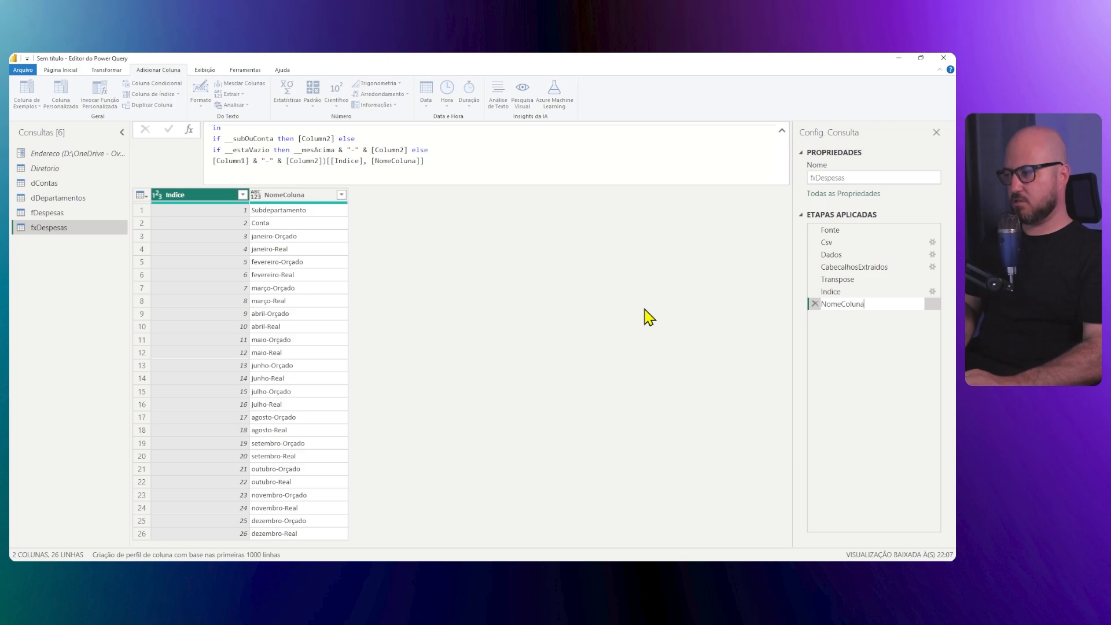
{"action": "key", "text": "Return"}
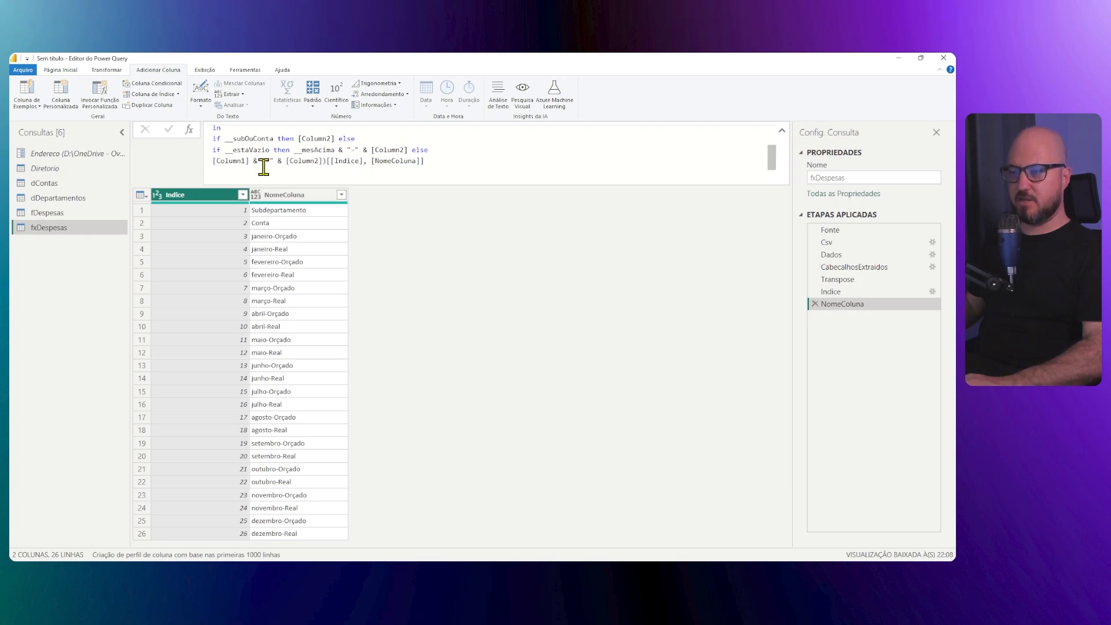
- Add a type argument to the Table.AddColumn call, after the final [Column2] and before its closing parenthesis
{"action": "left_click", "coordinate": [323, 160]}
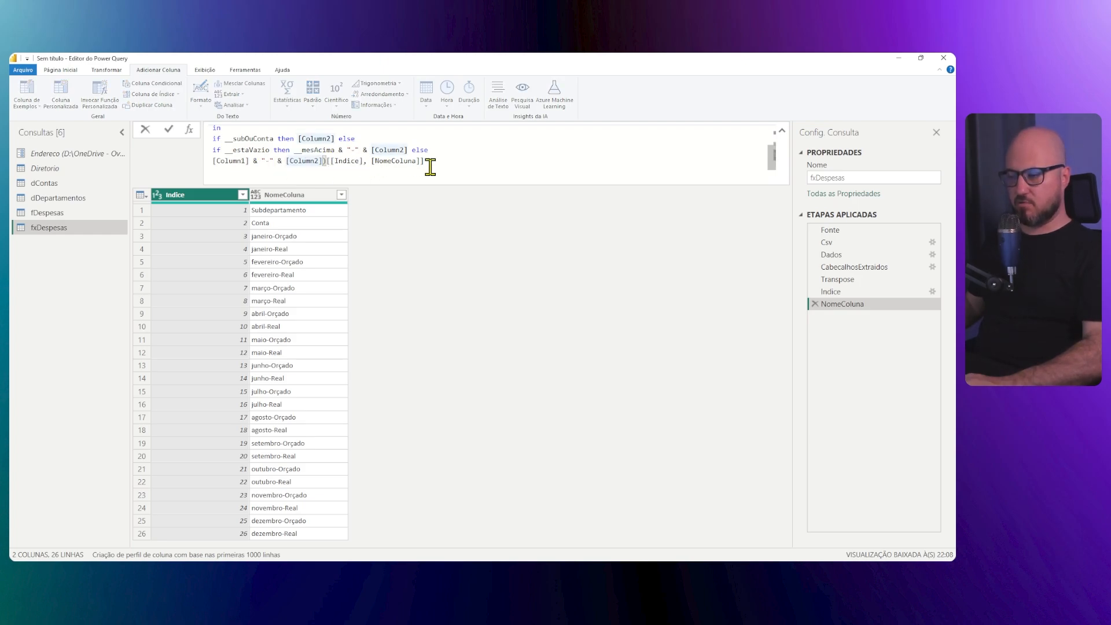
{"action": "type", "text": ", type t"}
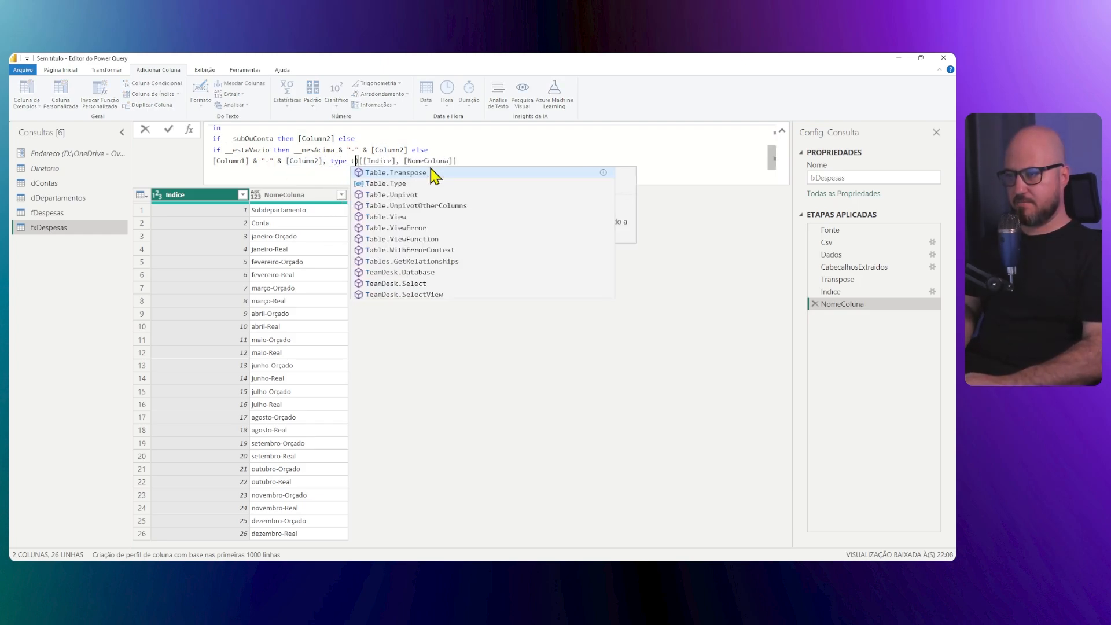
- Complete the NomeColuna formula with the column type text, directly followed by the [[Indice], [NomeColuna]] selection, and apply it
{"action": "type", "text": "ext)"}
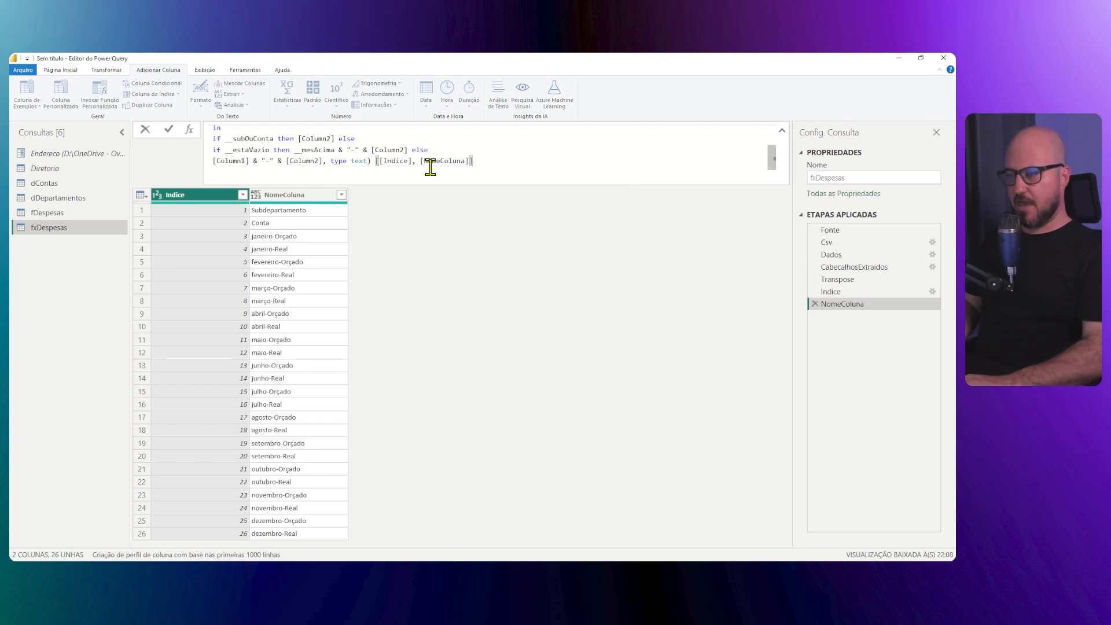
{"action": "key", "text": "BackSpace"}
{"action": "key", "text": "Return"}
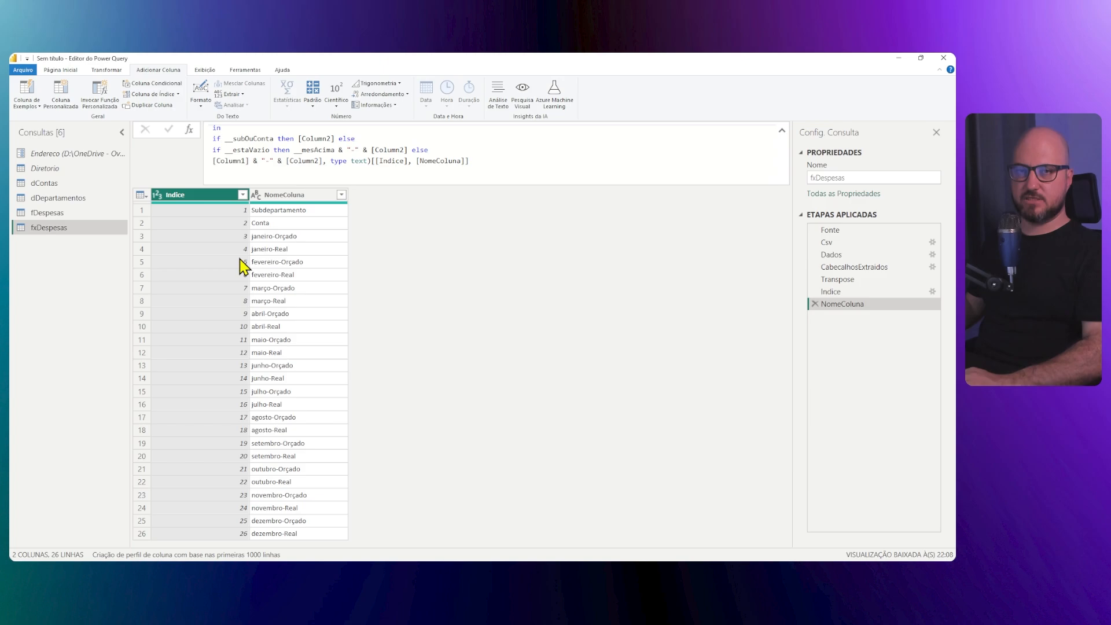
- Add a custom step after NomeColuna and begin its formula with Table.TransformColumns, using NomeColuna as the table
{"action": "left_click", "coordinate": [191, 137]}
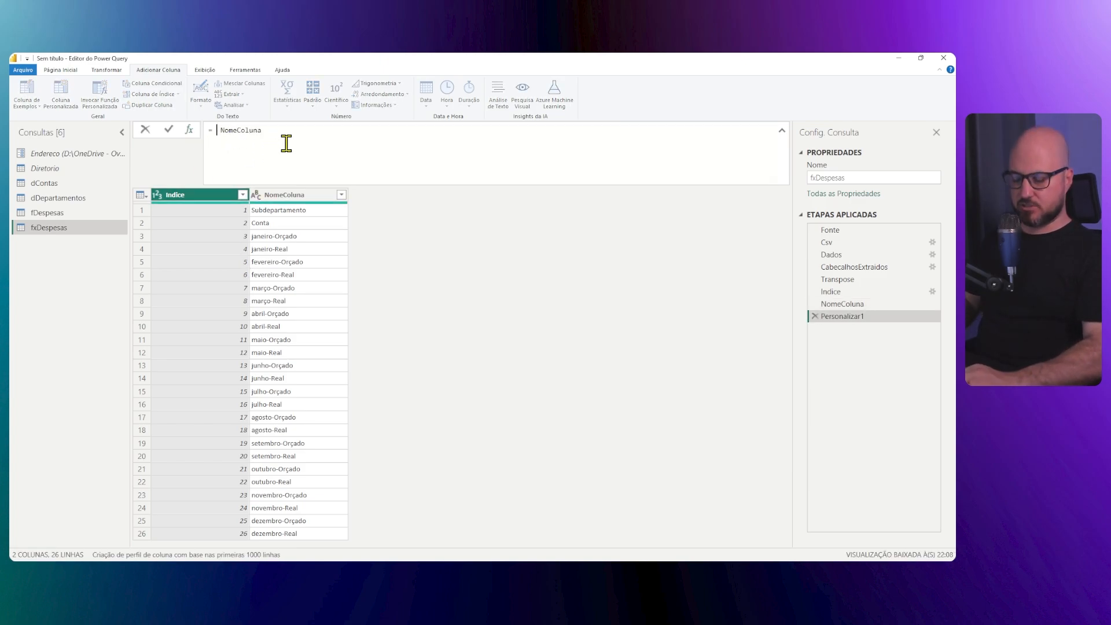
{"action": "type", "text": "TAbleT"}
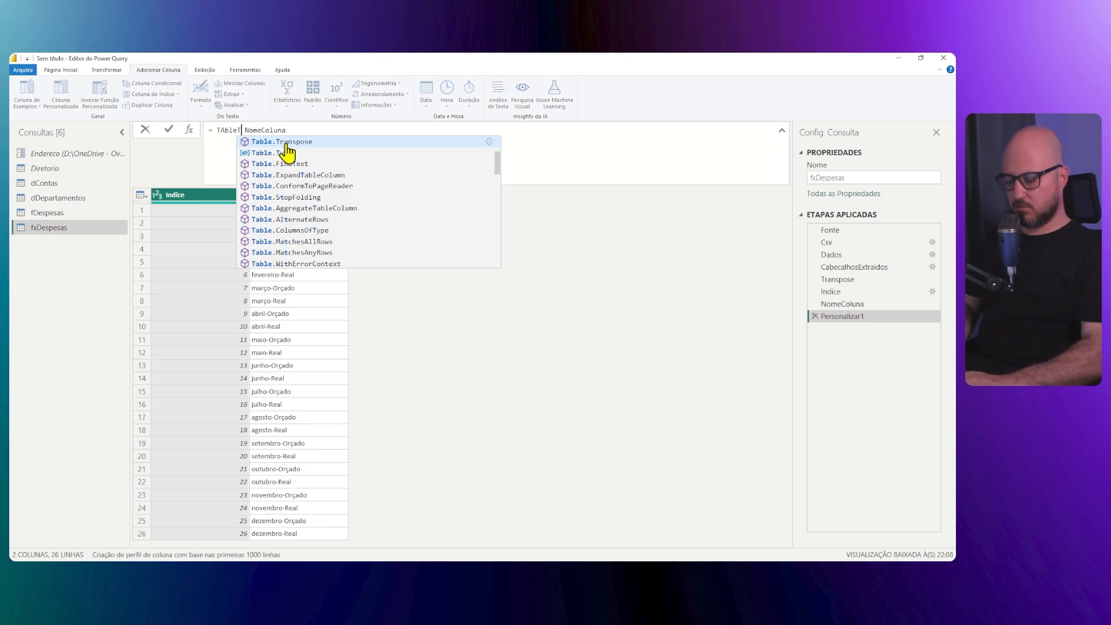
{"action": "type", "text": "rans"}
{"action": "key", "text": "Up"}
{"action": "key", "text": "Up"}
{"action": "key", "text": "Up"}
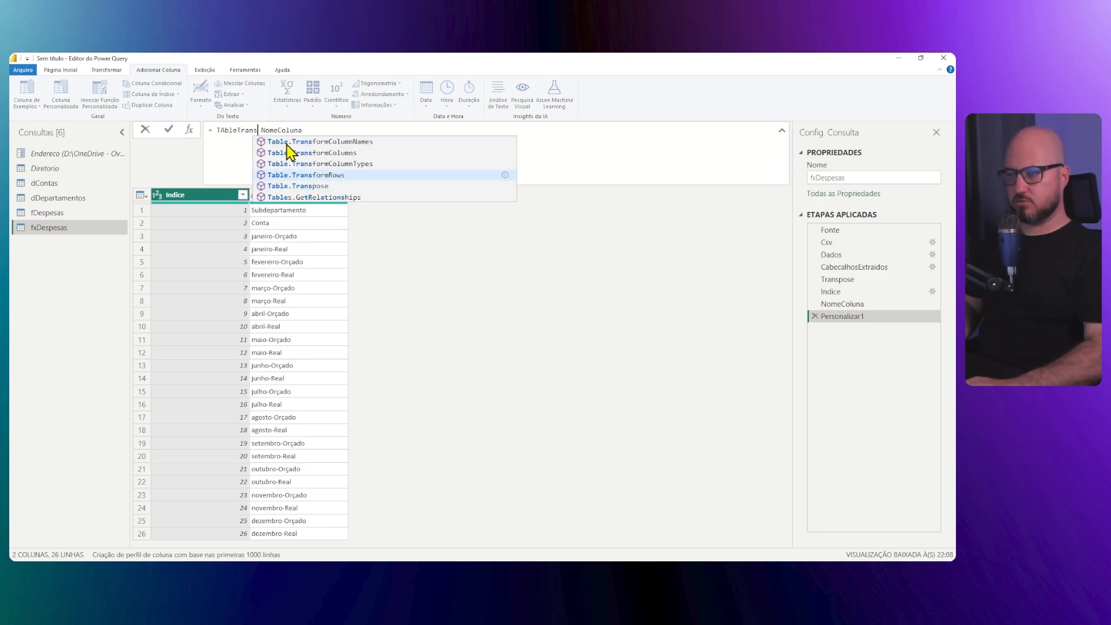
{"action": "key", "text": "Tab"}
{"action": "key", "text": "BackSpace"}
{"action": "type", "text": "(NomeColuna"}
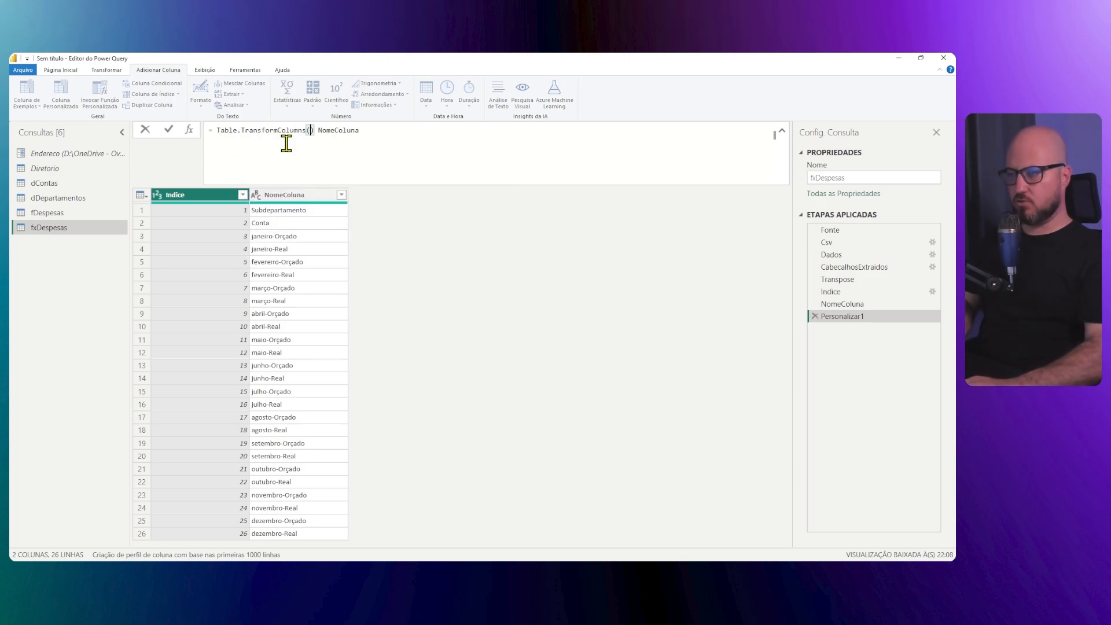
{"action": "type", "text": ", "}
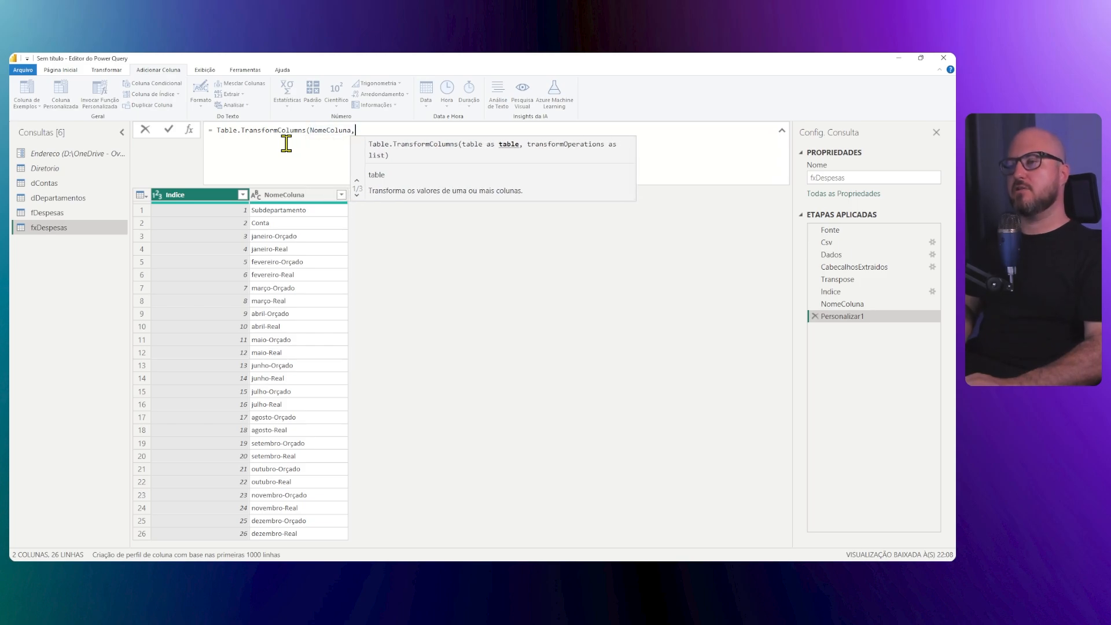
- Define the transformation list for "Indice" so that each value is prefixed with "Column" through each "Column" & _
{"action": "type", "text": "{{"}
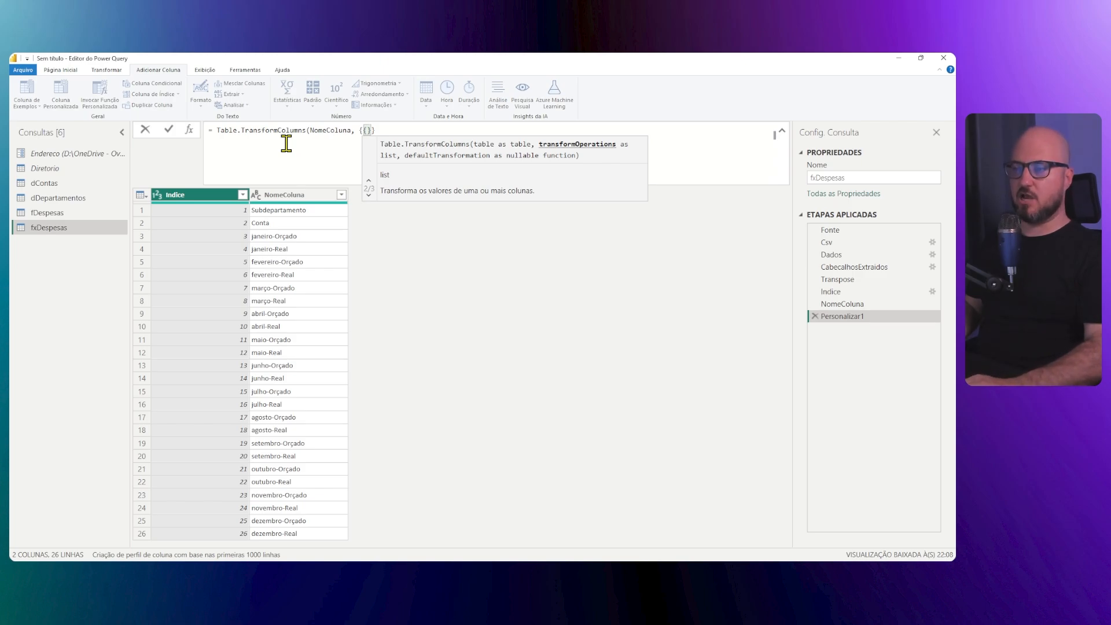
{"action": "type", "text": "\"Indice\""}
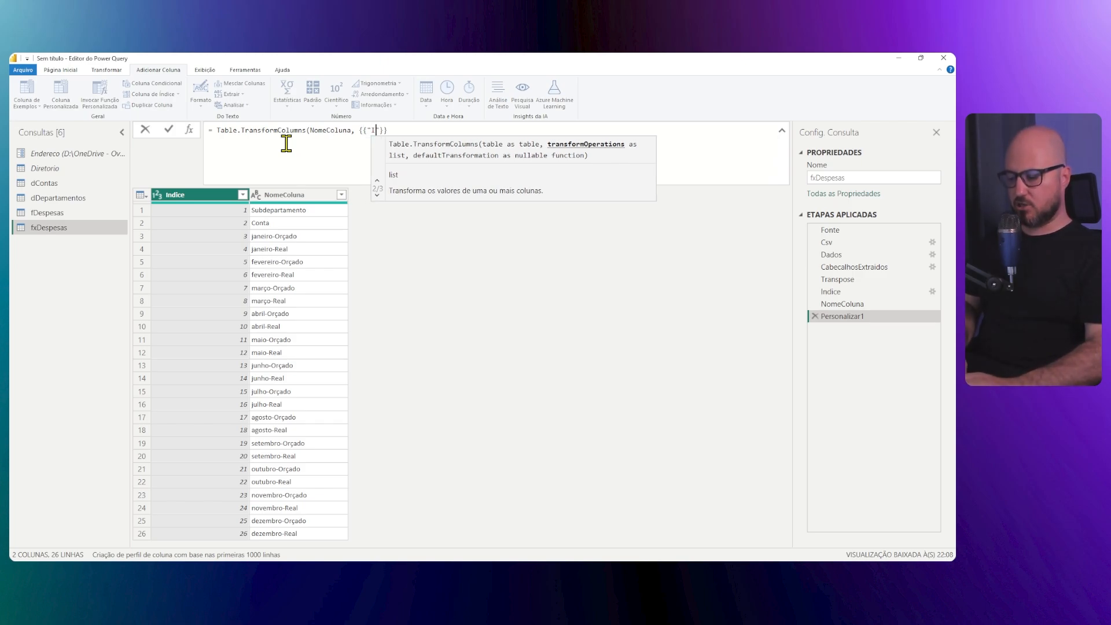
{"action": "type", "text": ", each"}
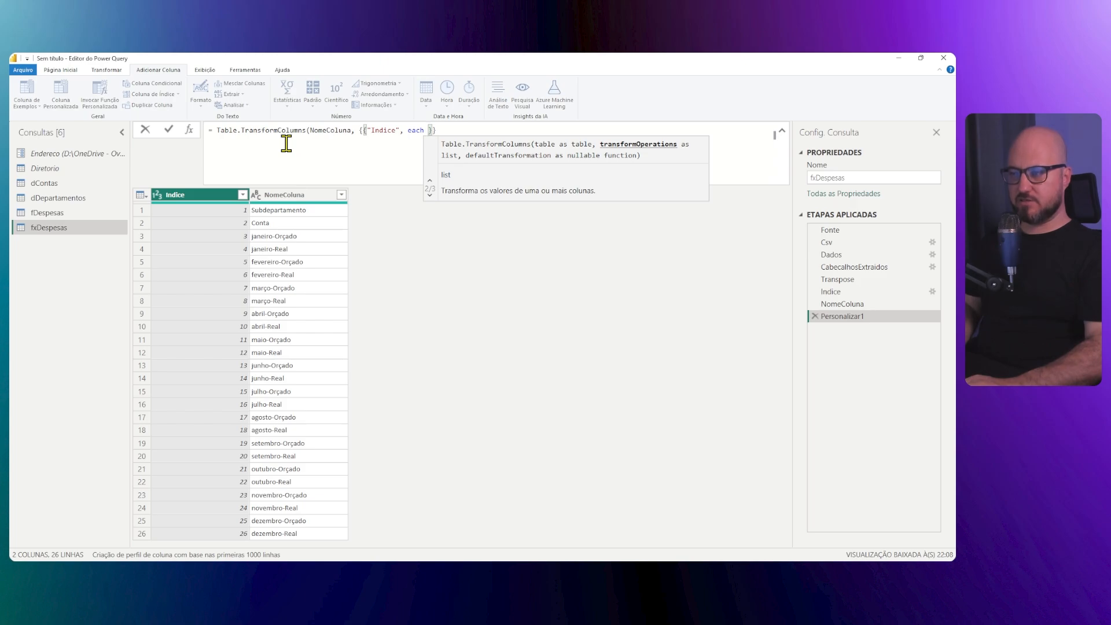
{"action": "type", "text": "\"Colum"}
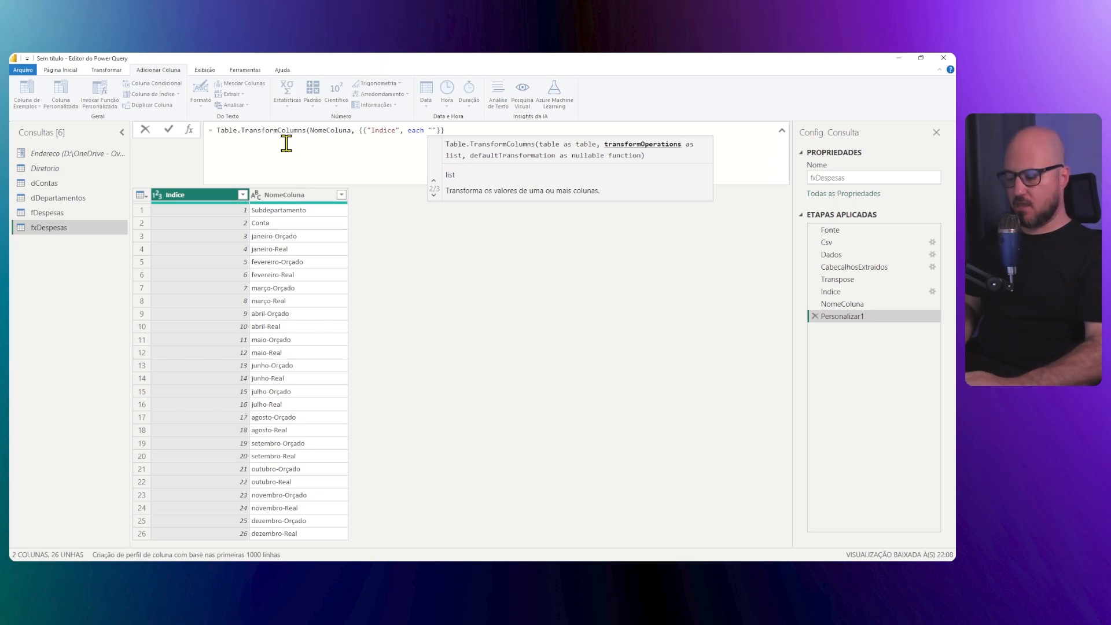
{"action": "type", "text": "n\" "}
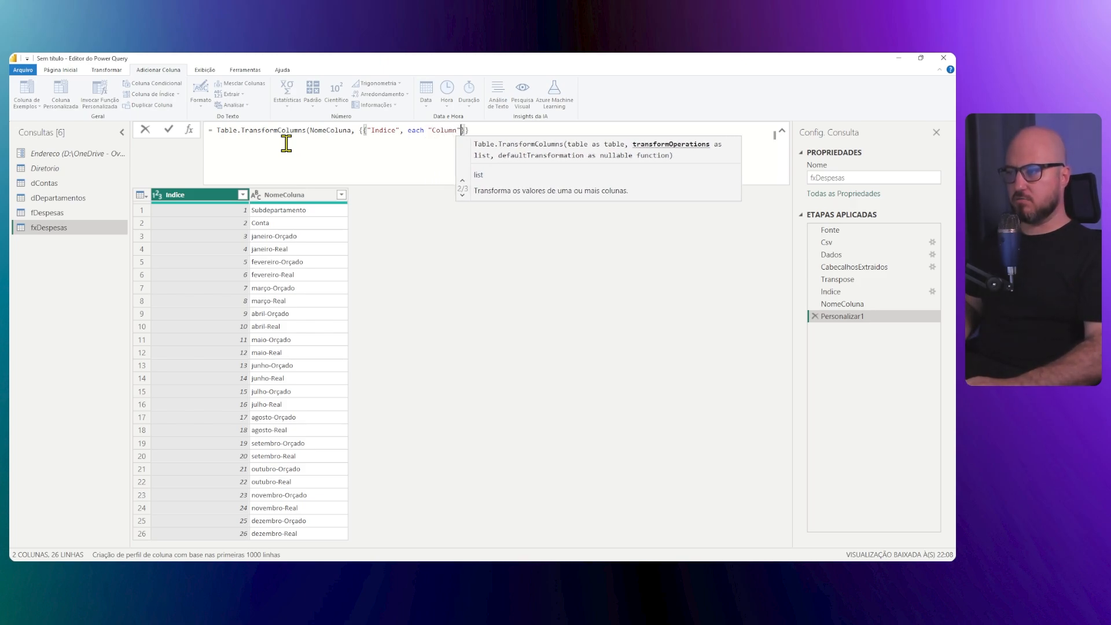
{"action": "type", "text": "& "}
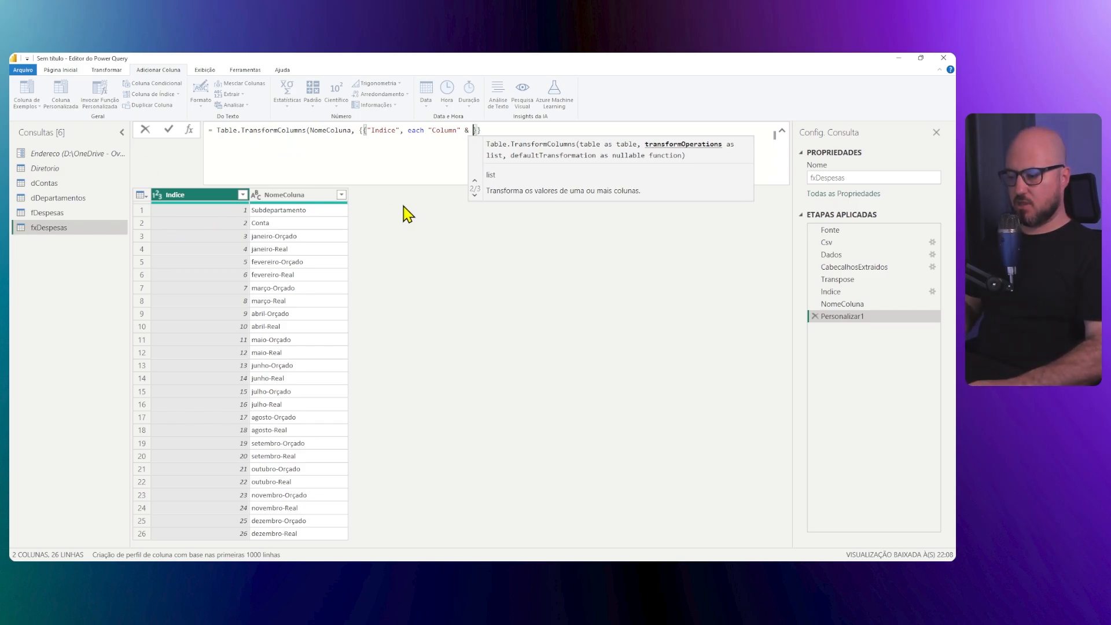
{"action": "type", "text": "_"}
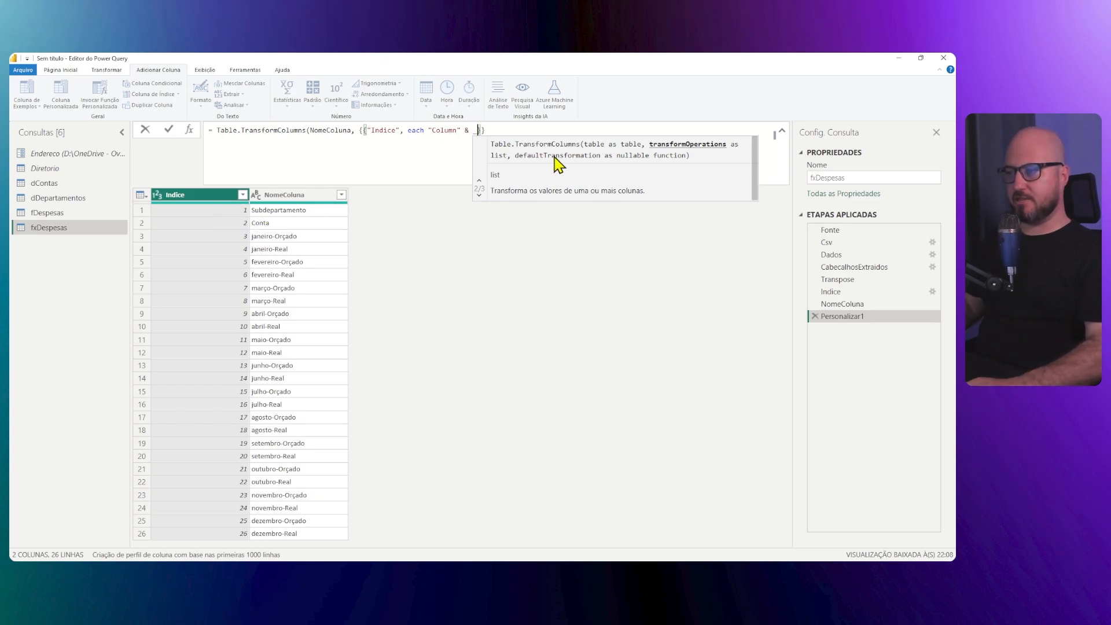
- Convert the index value with Text.From(_), set the result to type text, close the formula and apply it
{"action": "type", "text": "Tex"}
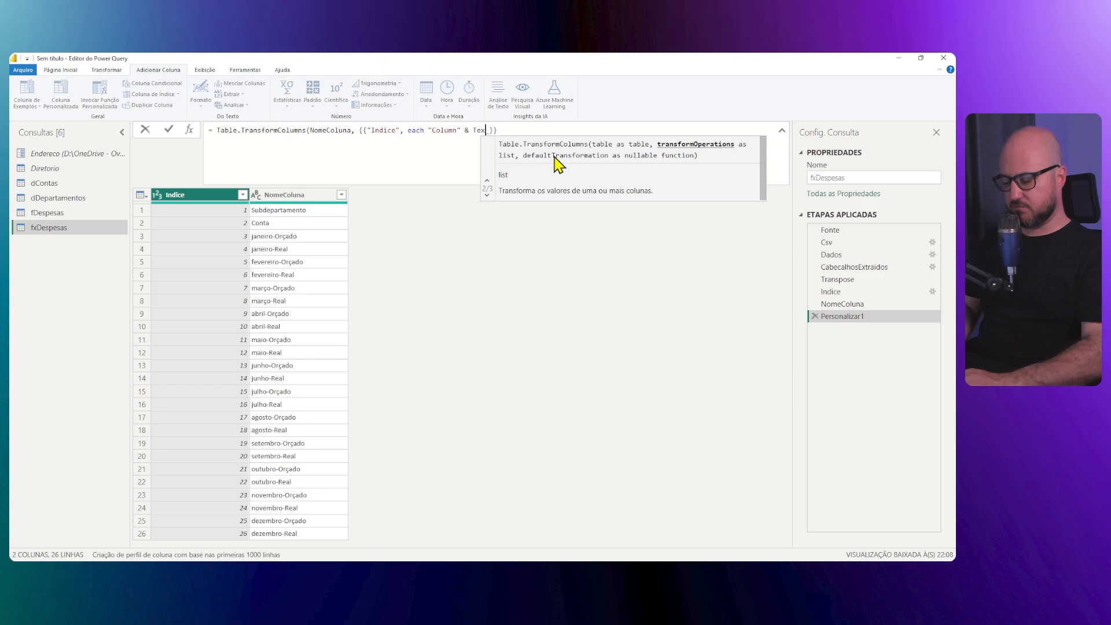
{"action": "type", "text": "t.From(_"}
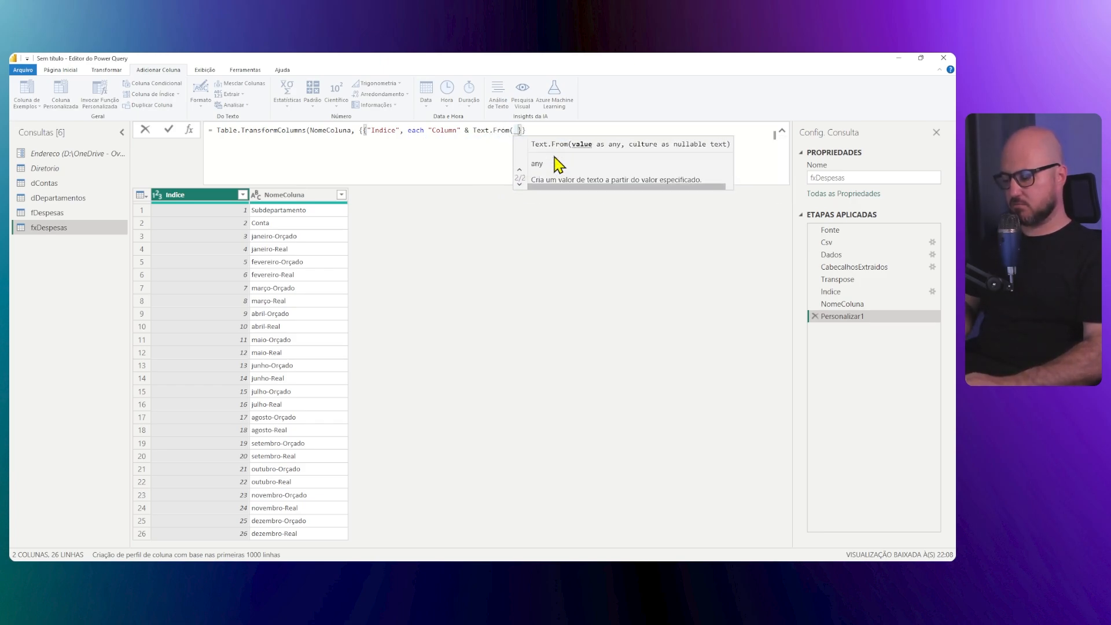
{"action": "type", "text": ")"}
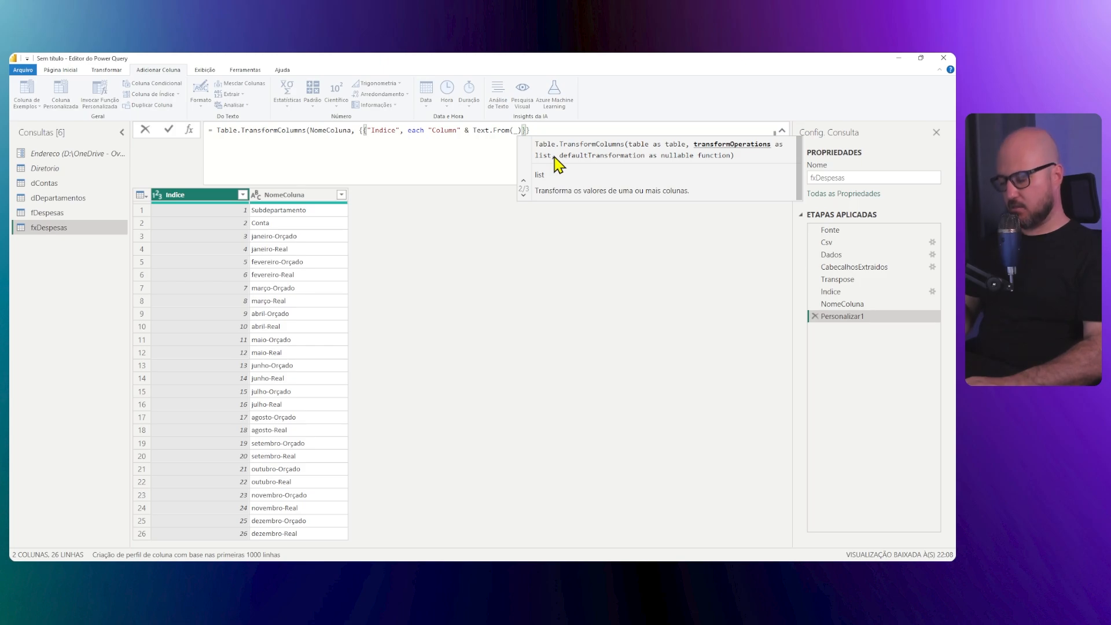
{"action": "type", "text": ", "}
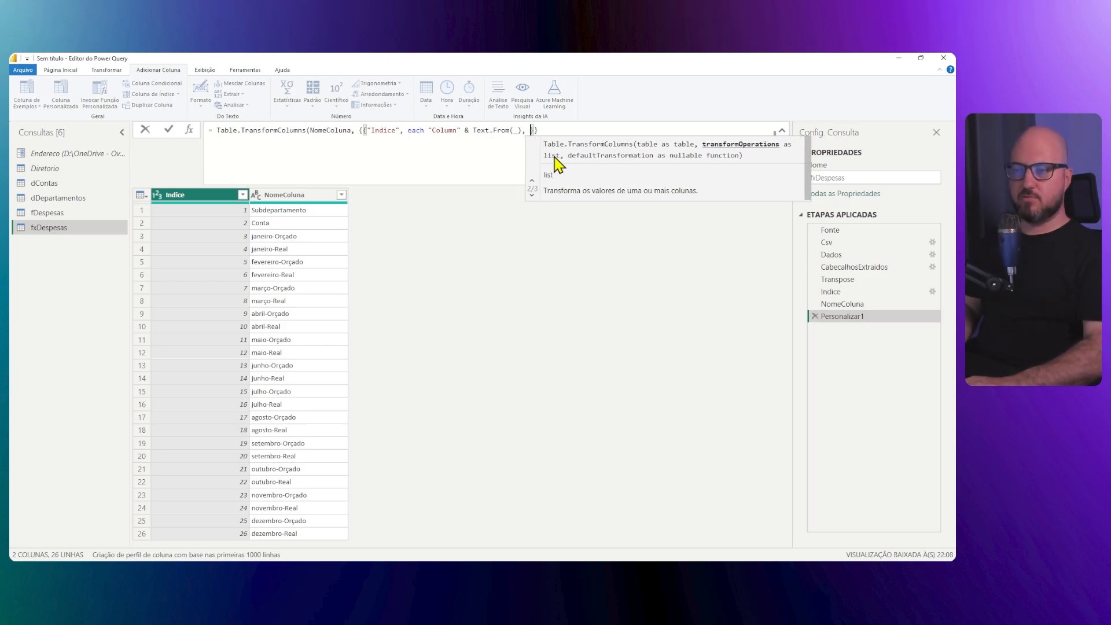
{"action": "type", "text": "type text"}
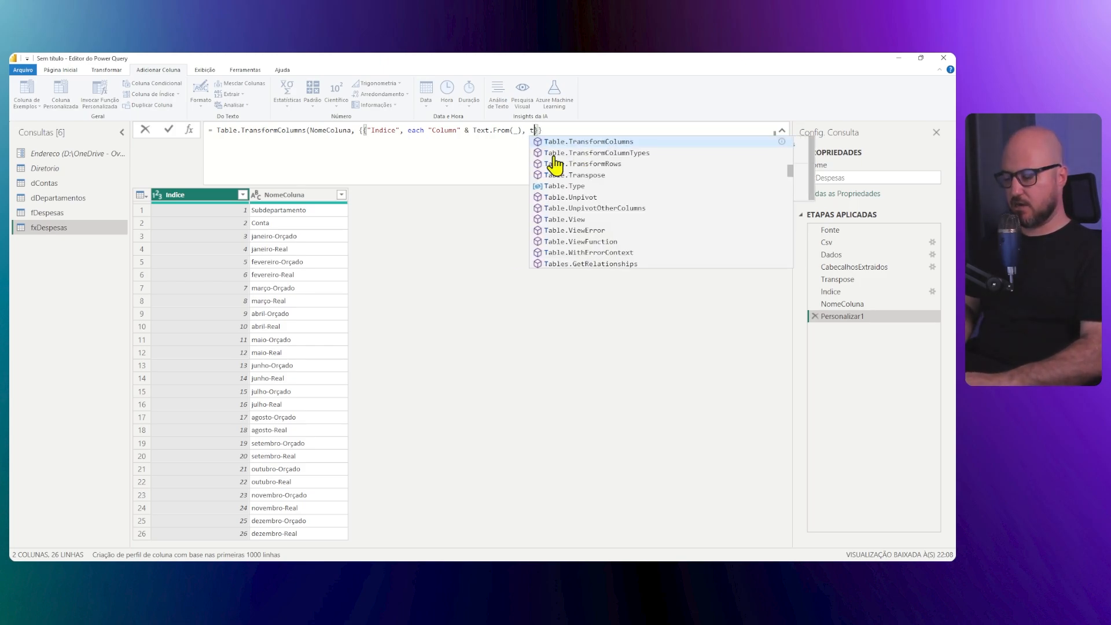
{"action": "type", "text": "}}"}
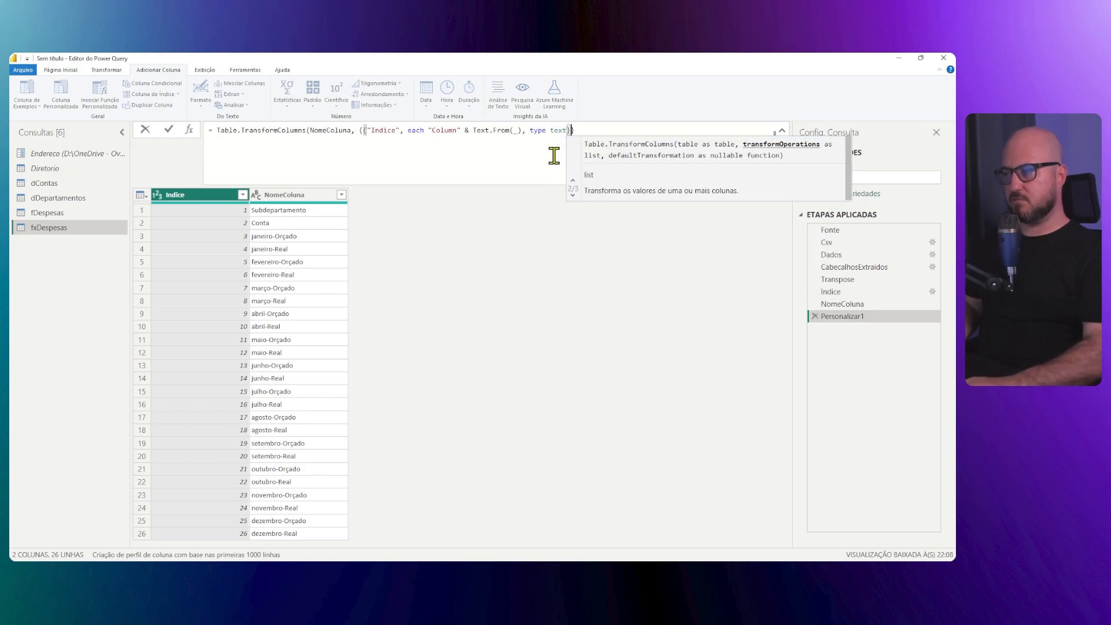
{"action": "type", "text": ")"}
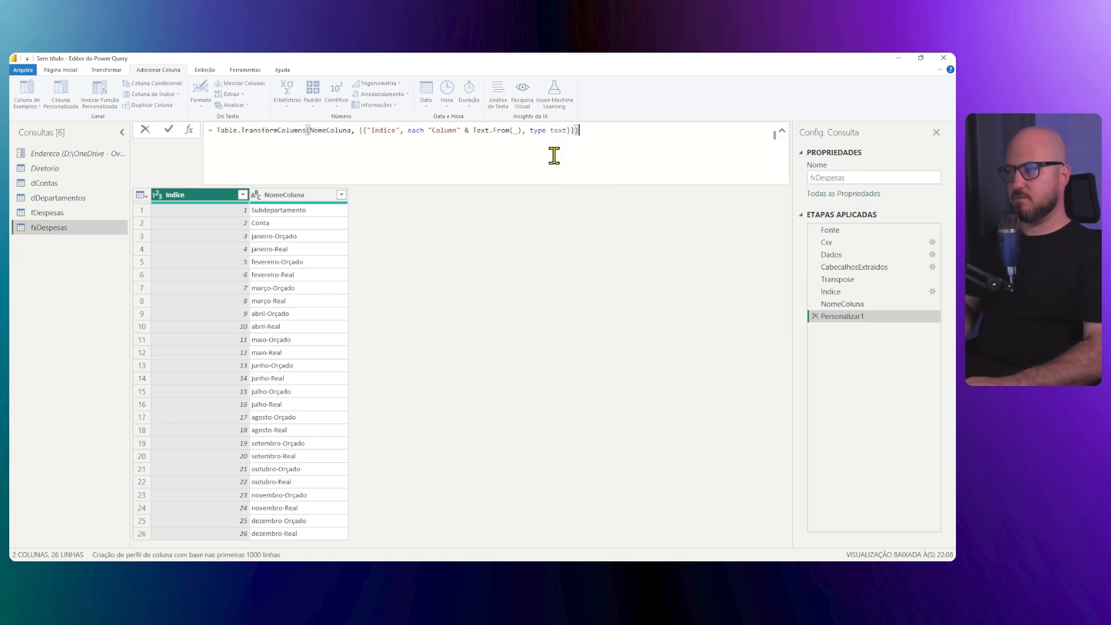
{"action": "key", "text": "Return"}
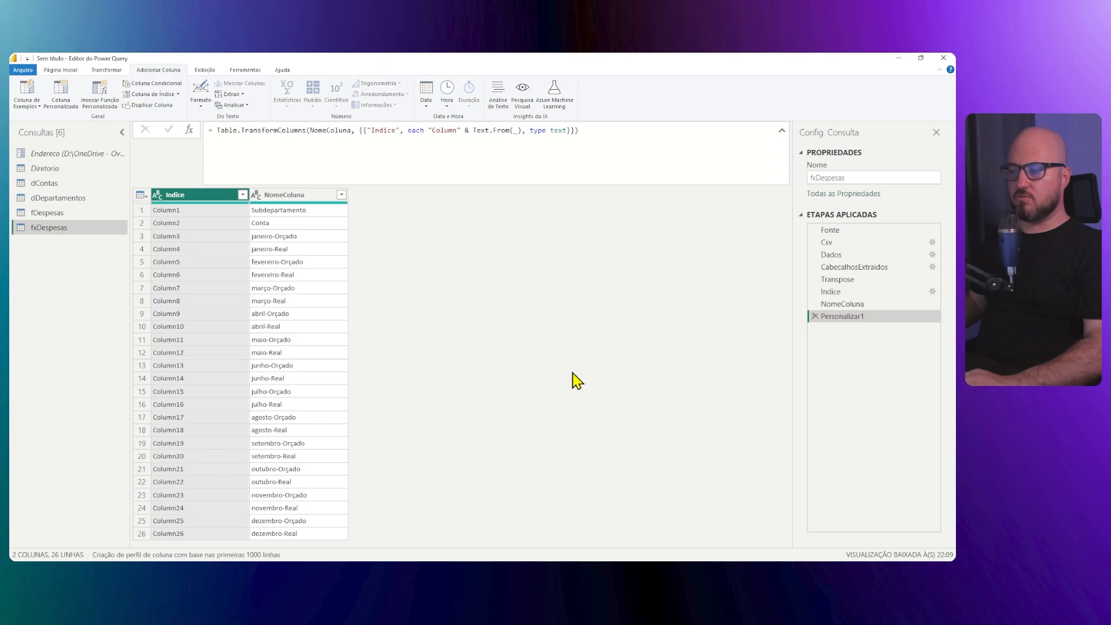
- Rename the new custom step as ColumnFormatado
{"action": "right_click", "coordinate": [846, 321]}
{"action": "left_click", "coordinate": [725, 296]}
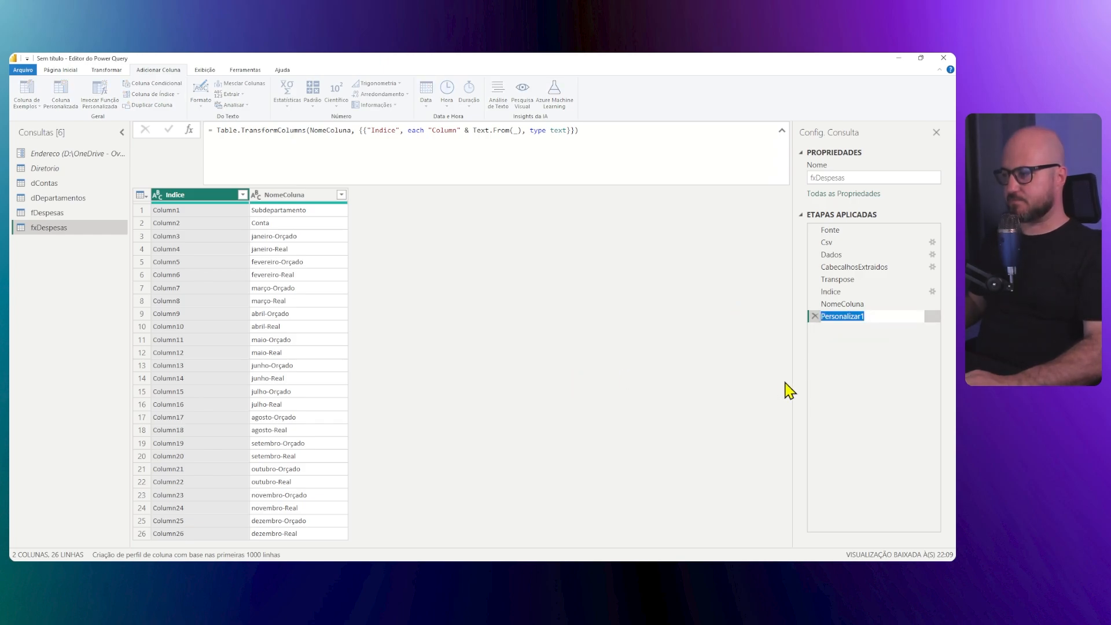
{"action": "type", "text": "ColumnF"}
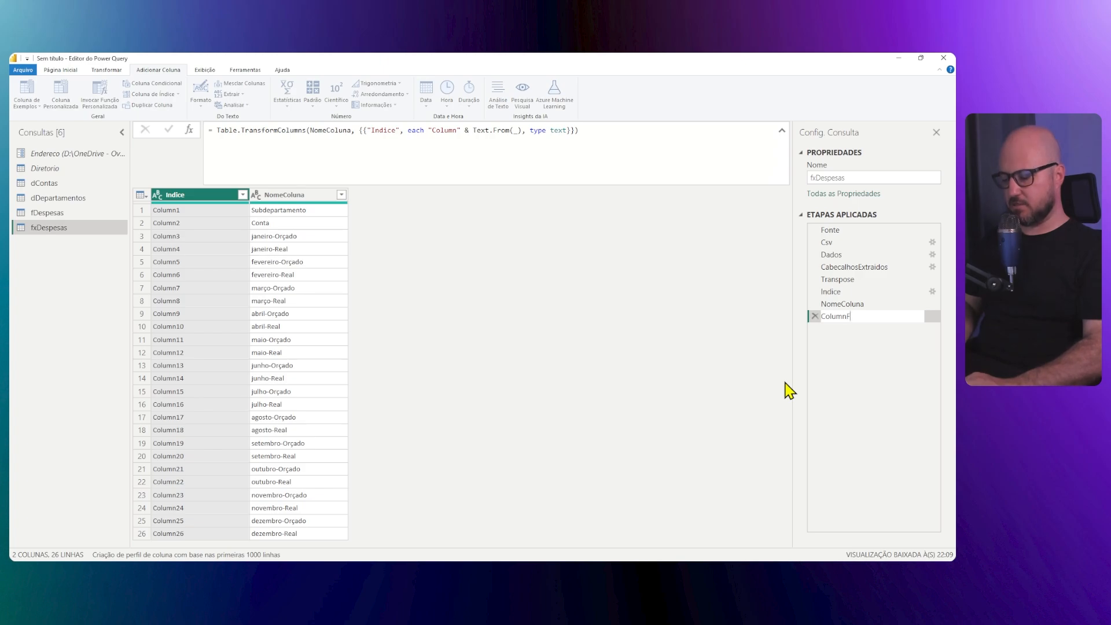
{"action": "type", "text": "ormato"}
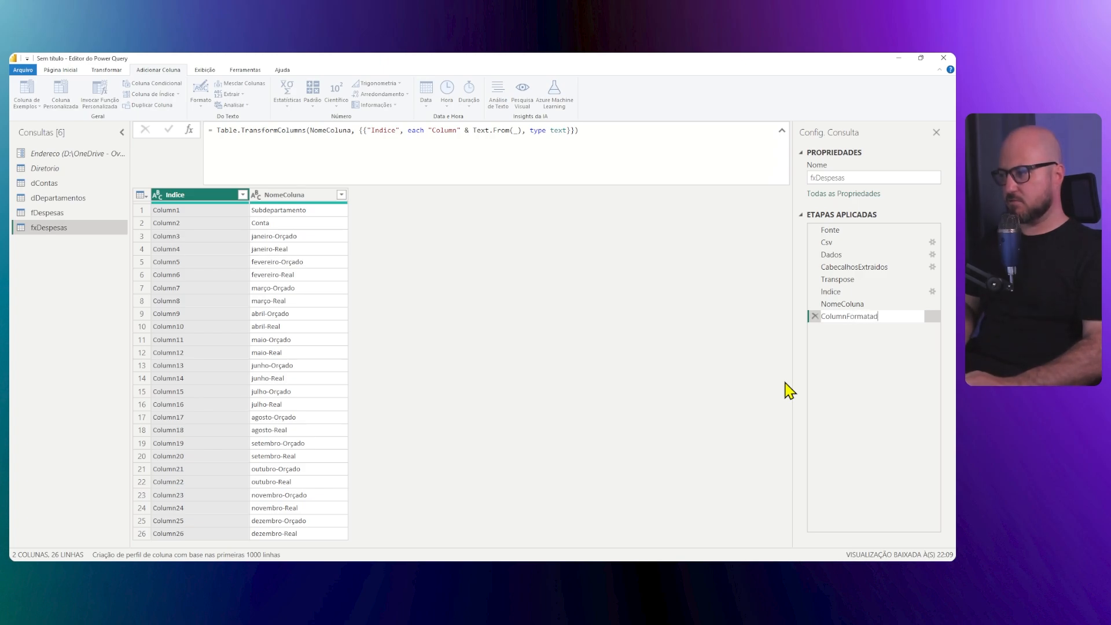
{"action": "type", "text": "o"}
{"action": "key", "text": "Return"}
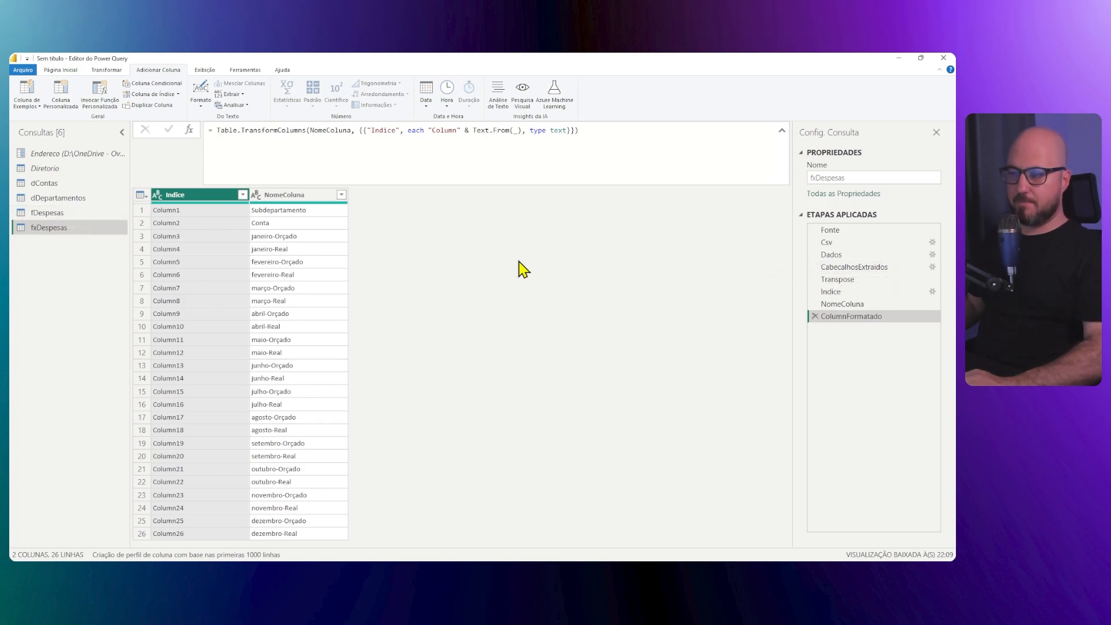
- Check the column names in the Dados step, then add a step after ColumnFormatado with Table.ToColumns(ColumnFormatado) and preview its first list
{"action": "left_click", "coordinate": [857, 256]}
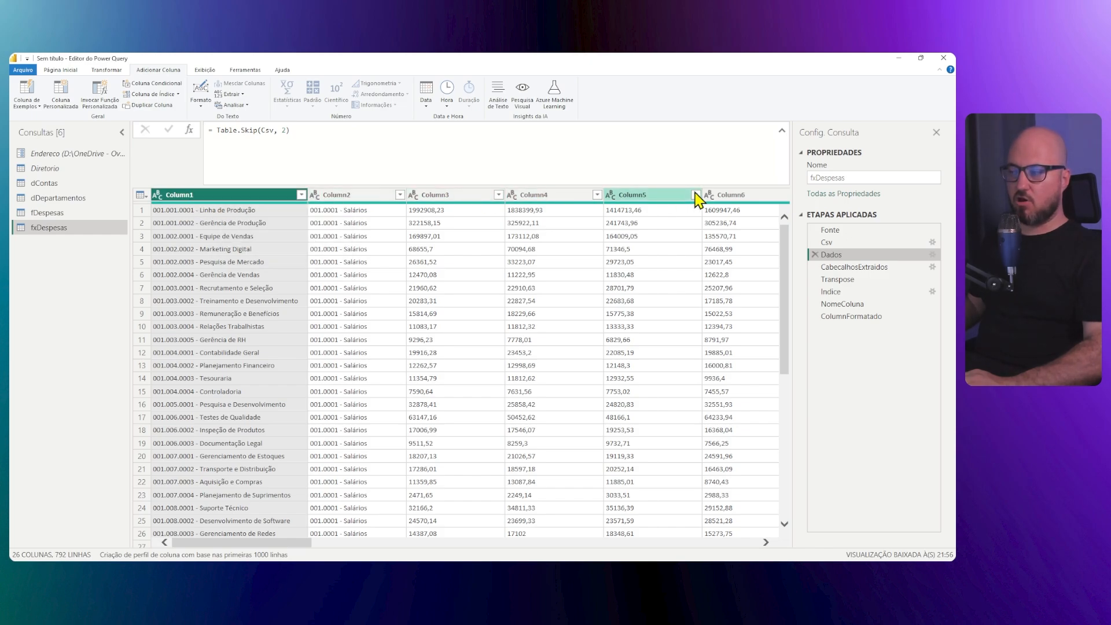
{"action": "left_click", "coordinate": [854, 316]}
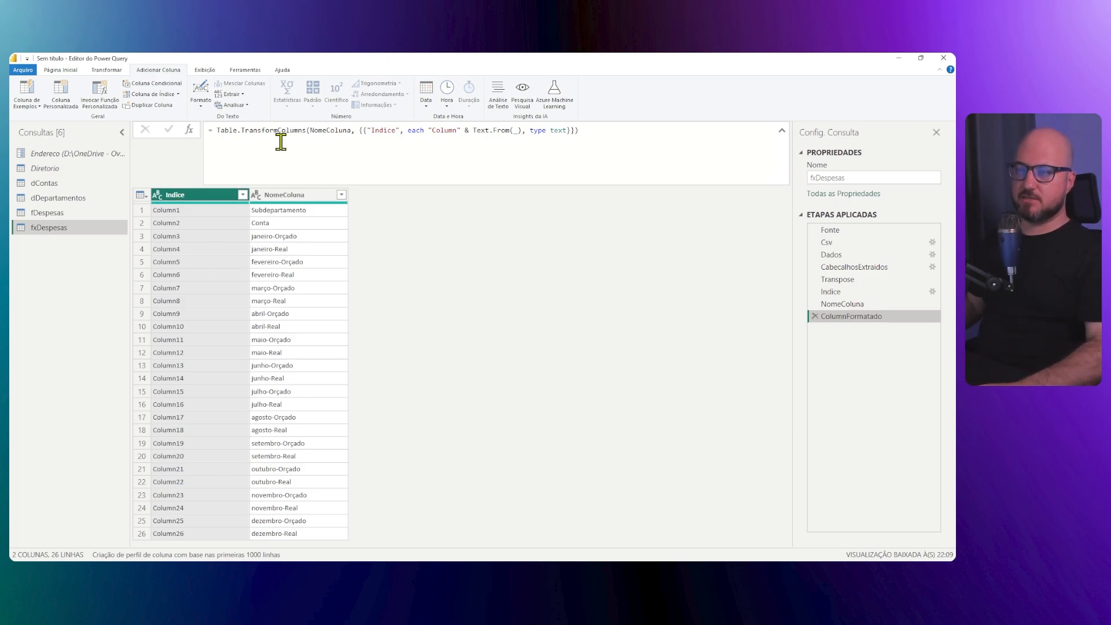
{"action": "left_click", "coordinate": [189, 130]}
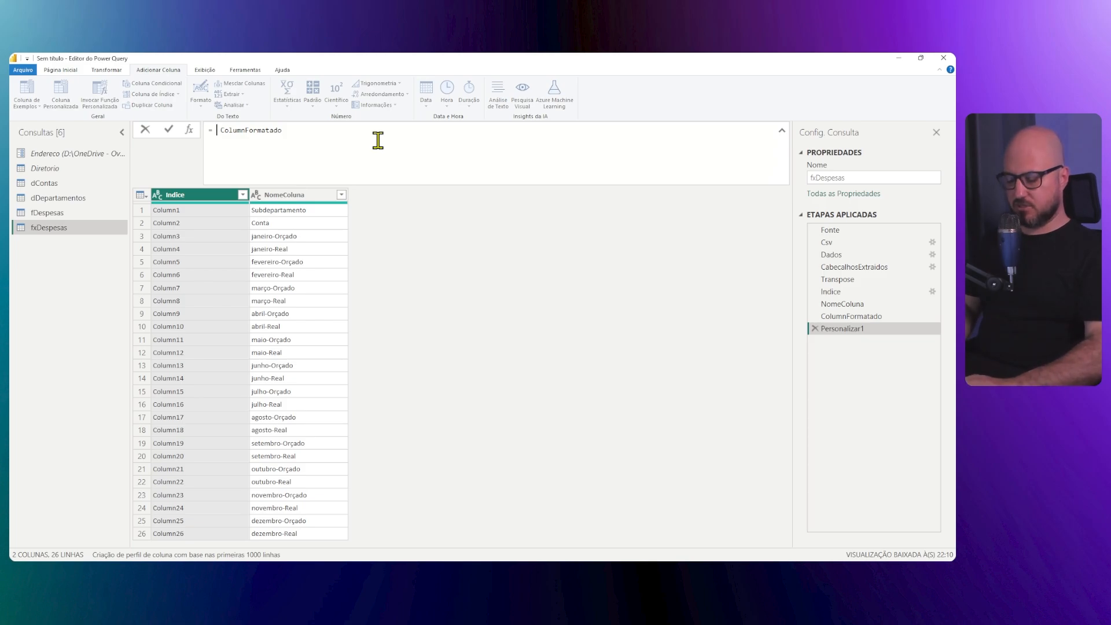
{"action": "type", "text": "Table"}
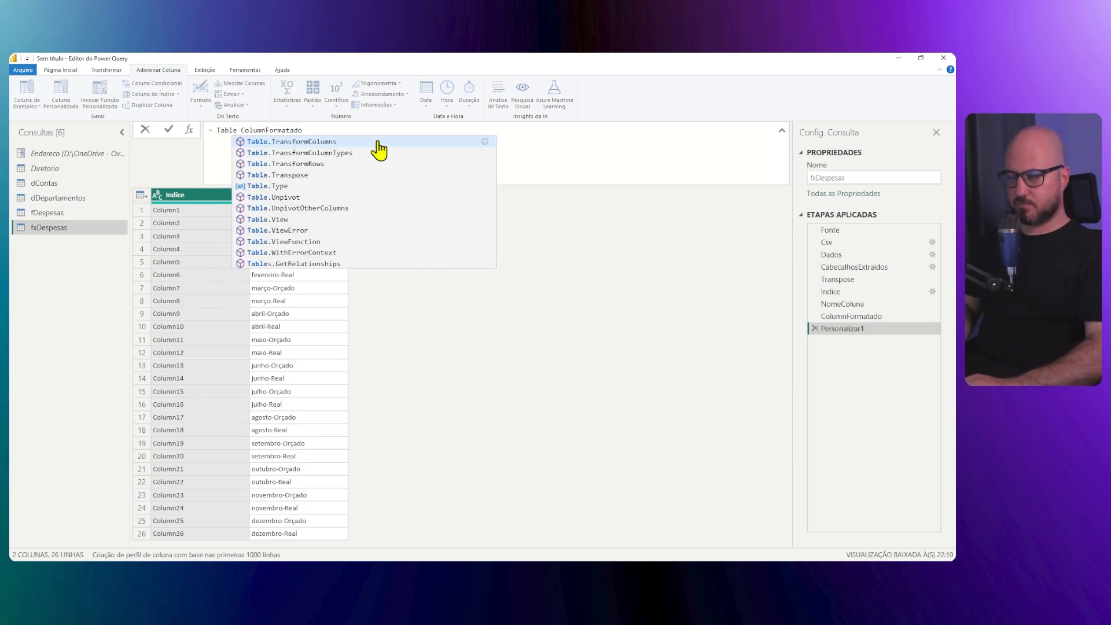
{"action": "type", "text": ".ToColumns"}
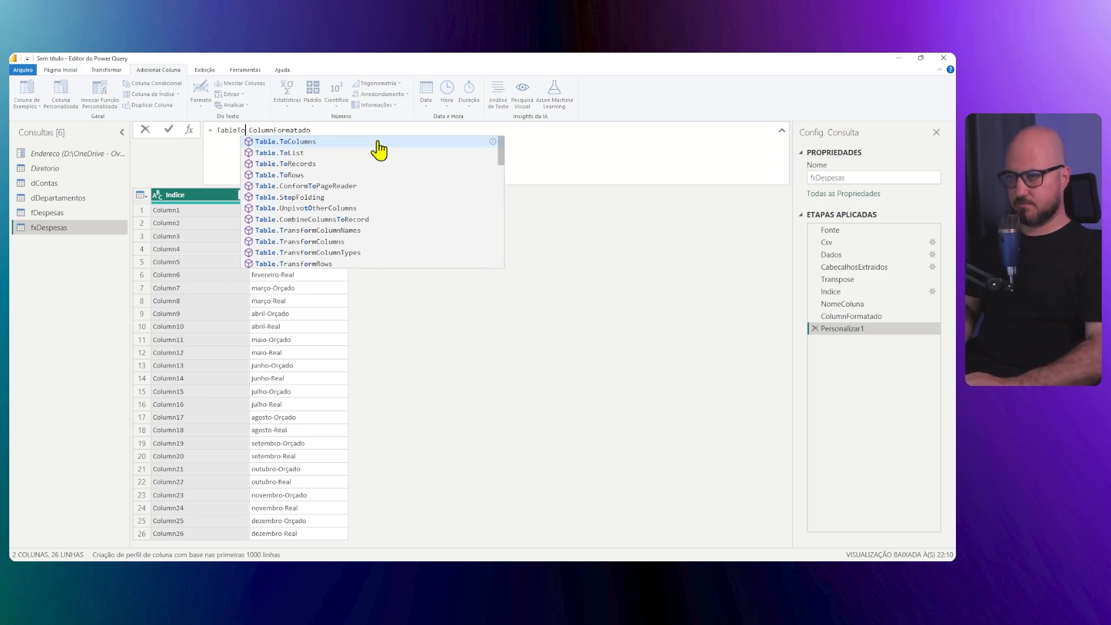
{"action": "key", "text": "Tab"}
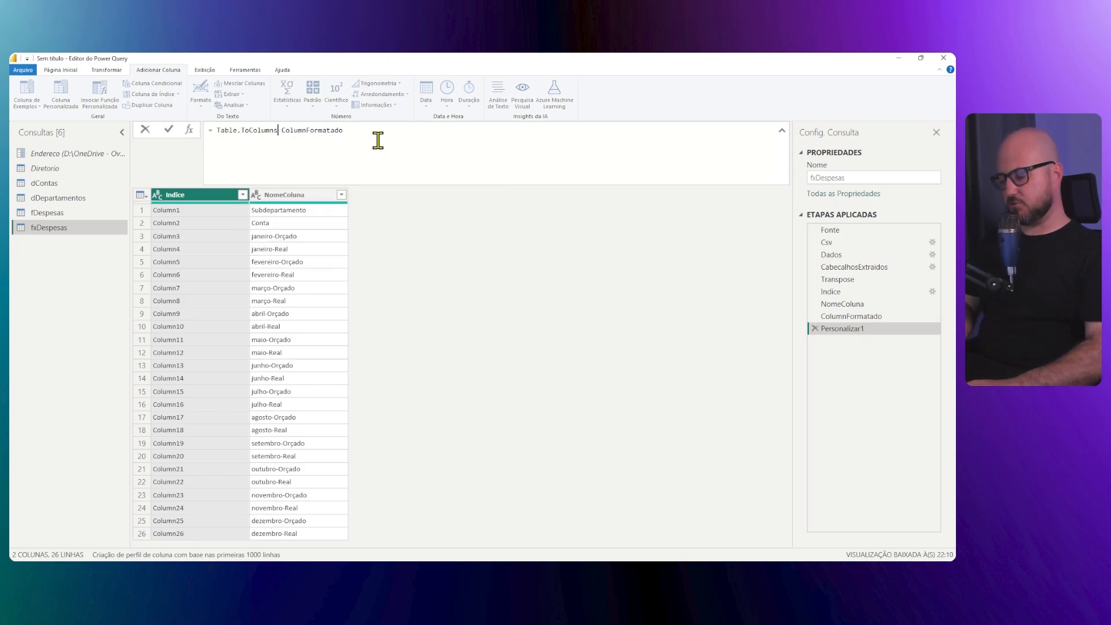
{"action": "type", "text": "("}
{"action": "key", "text": "Delete"}
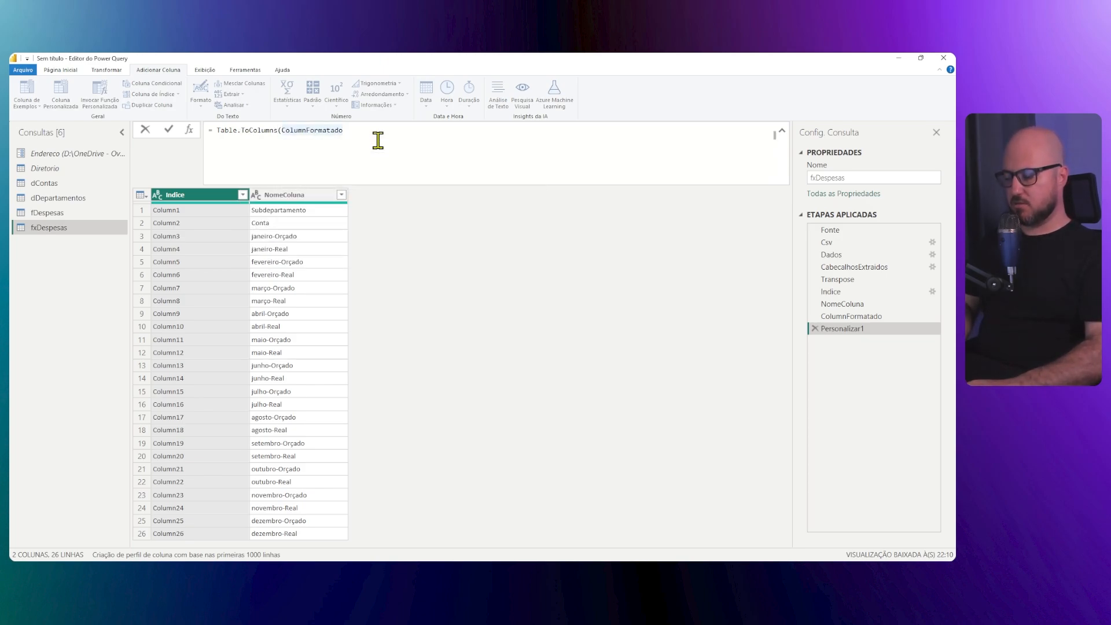
{"action": "key", "text": "End"}
{"action": "type", "text": ")"}
{"action": "key", "text": "Return"}
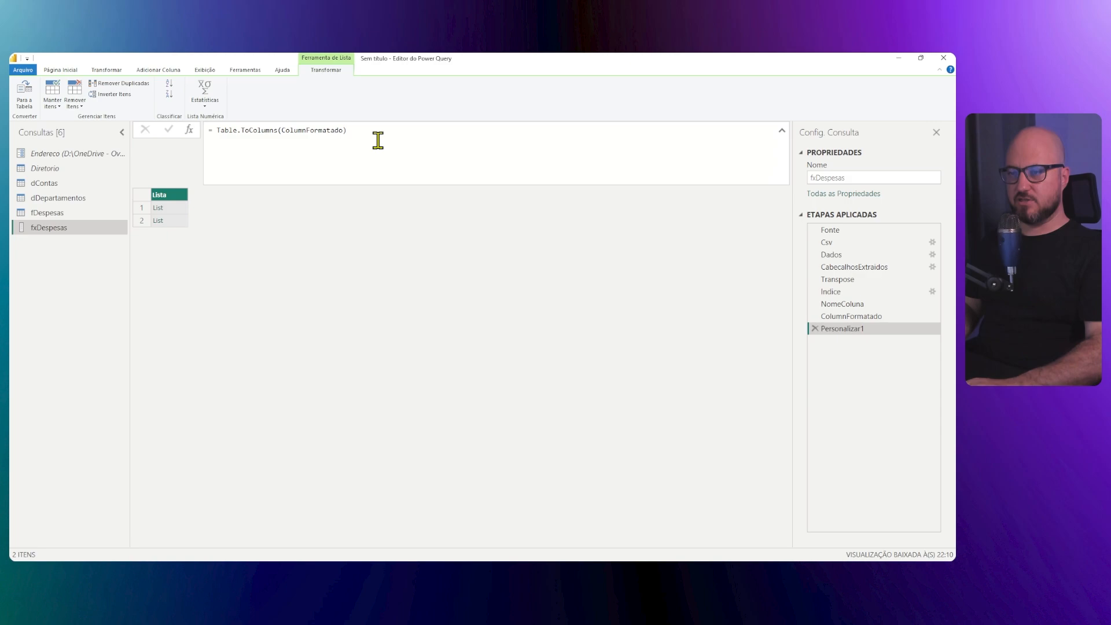
{"action": "left_click", "coordinate": [180, 209]}
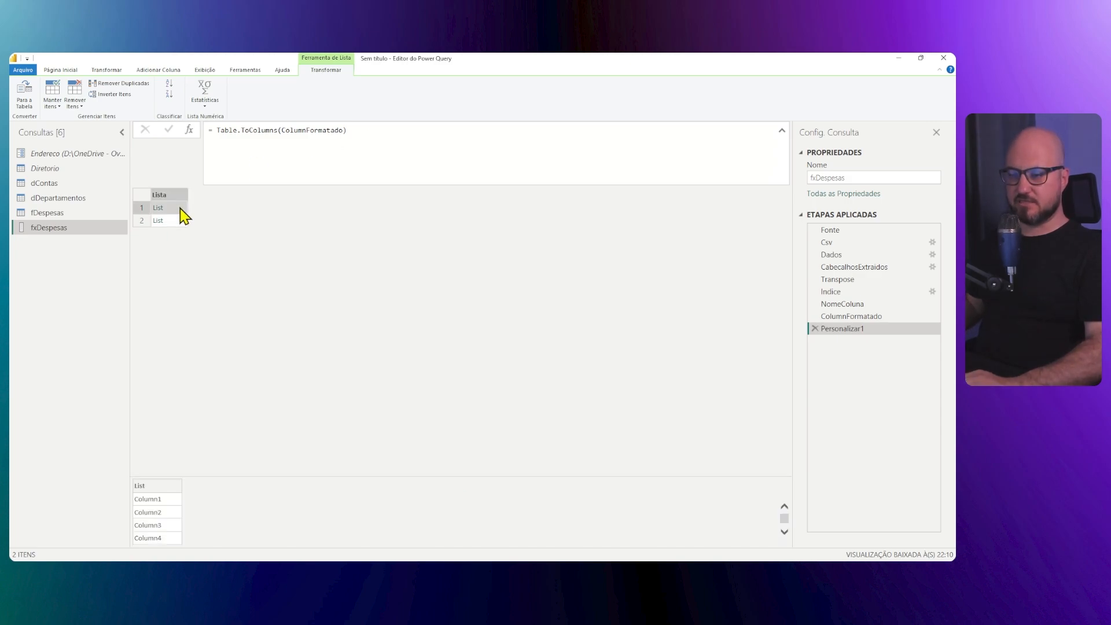
- Compare the contents of the two lists returned by Table.ToColumns
{"action": "left_click", "coordinate": [181, 221]}
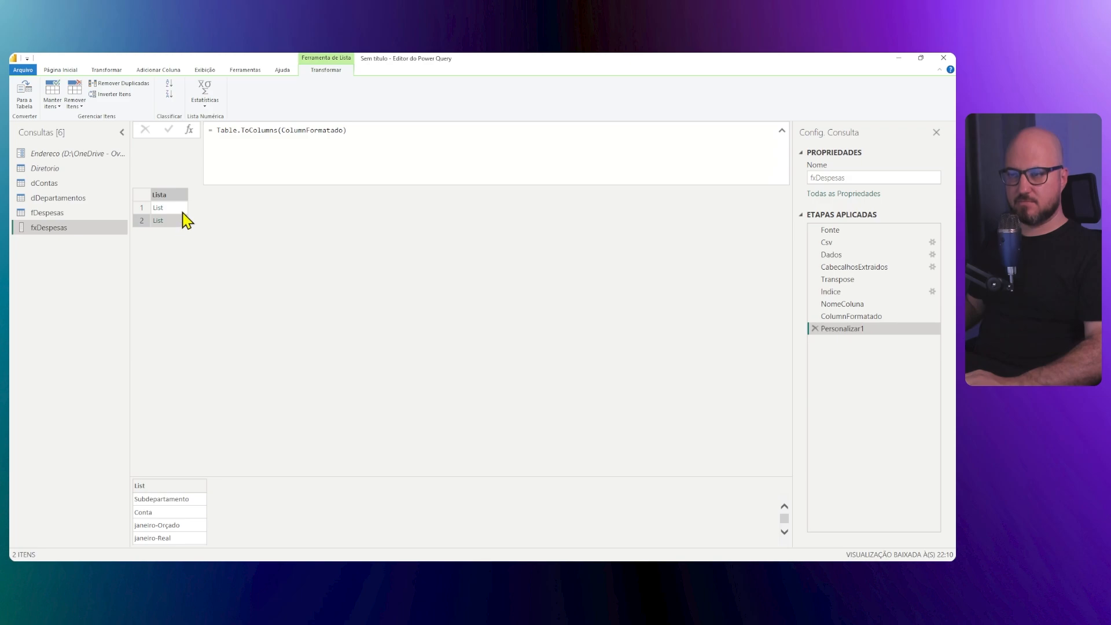
{"action": "left_click", "coordinate": [181, 208]}
{"action": "left_click", "coordinate": [180, 220]}
{"action": "left_click", "coordinate": [182, 208]}
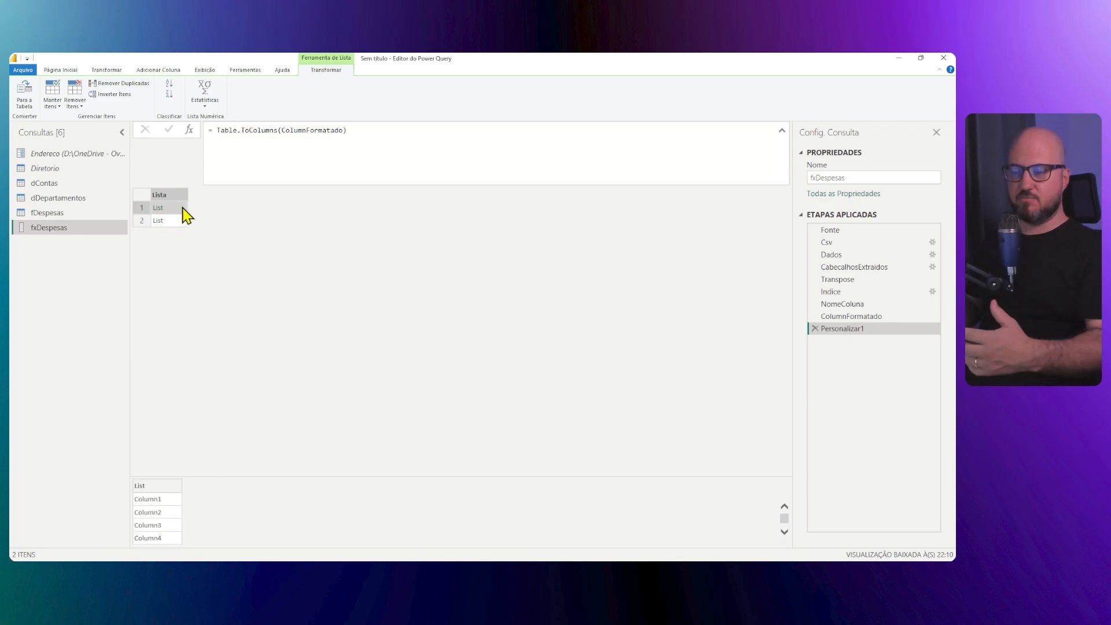
- Wrap the Table.ToColumns(ColumnFormatado) expression in List.Zip and apply the formula
{"action": "left_click", "coordinate": [214, 129]}
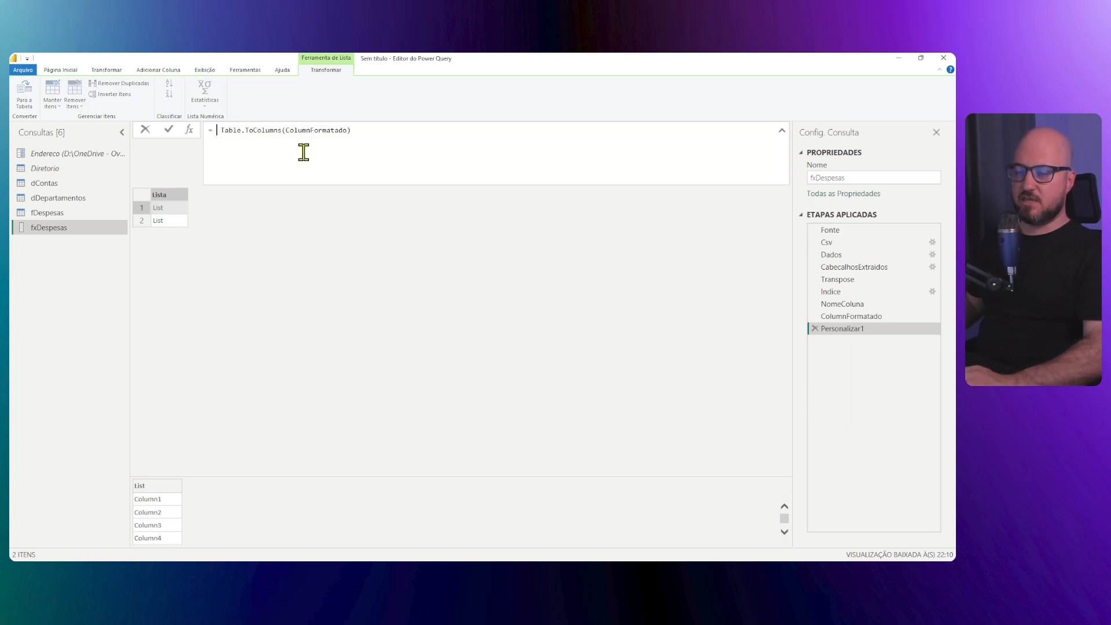
{"action": "type", "text": "Tabl"}
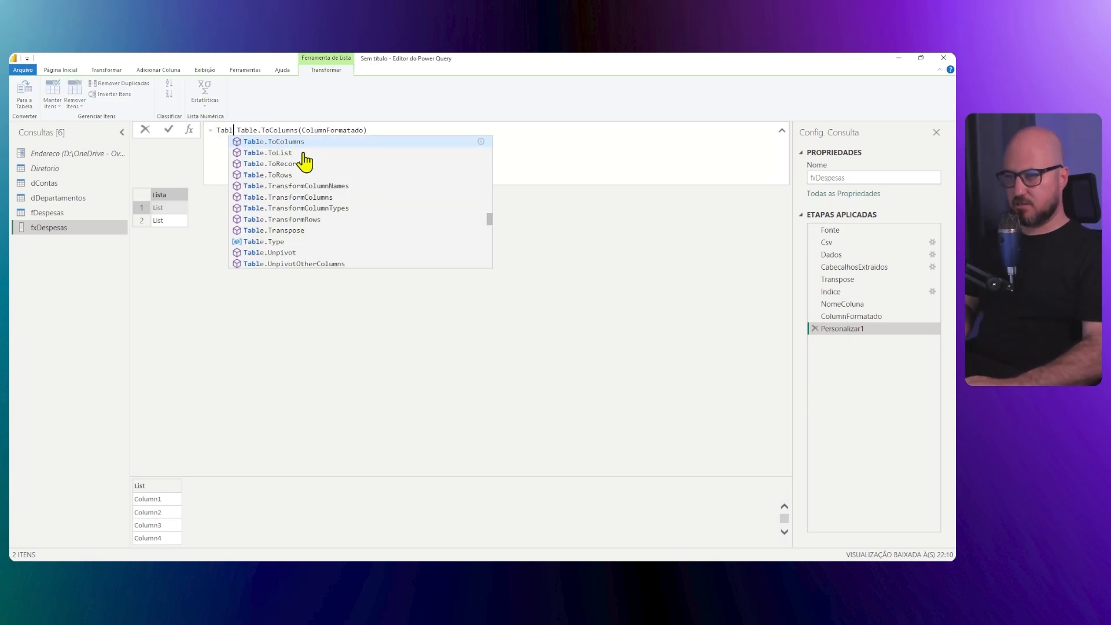
{"action": "type", "text": "e"}
{"action": "key", "text": "BackSpace"}
{"action": "key", "text": "BackSpace"}
{"action": "key", "text": "BackSpace"}
{"action": "key", "text": "BackSpace"}
{"action": "key", "text": "BackSpace"}
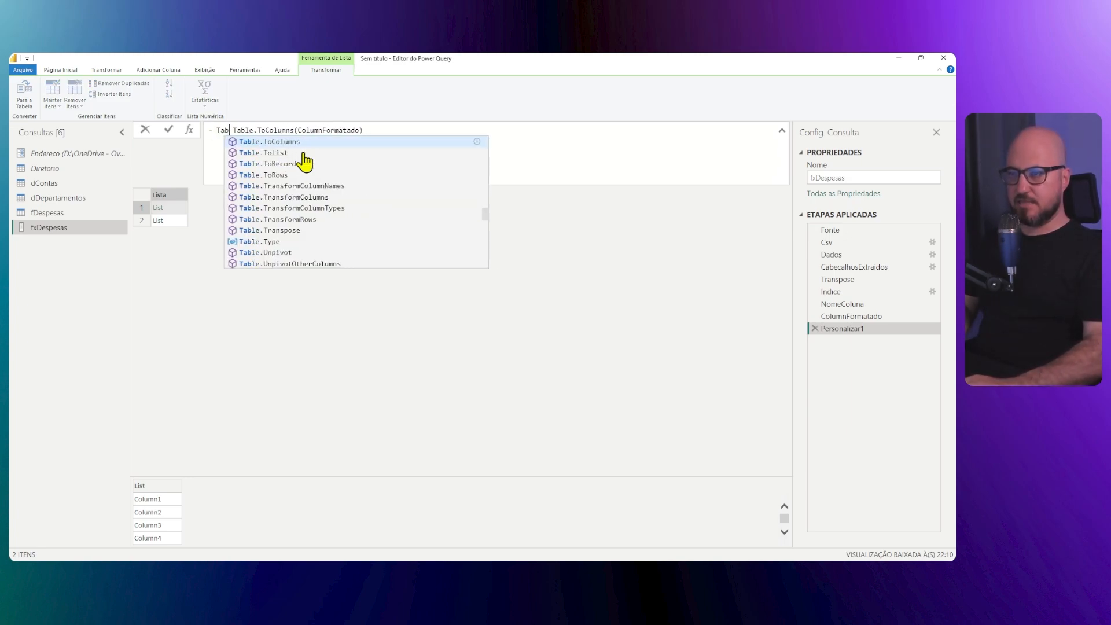
{"action": "type", "text": "List."}
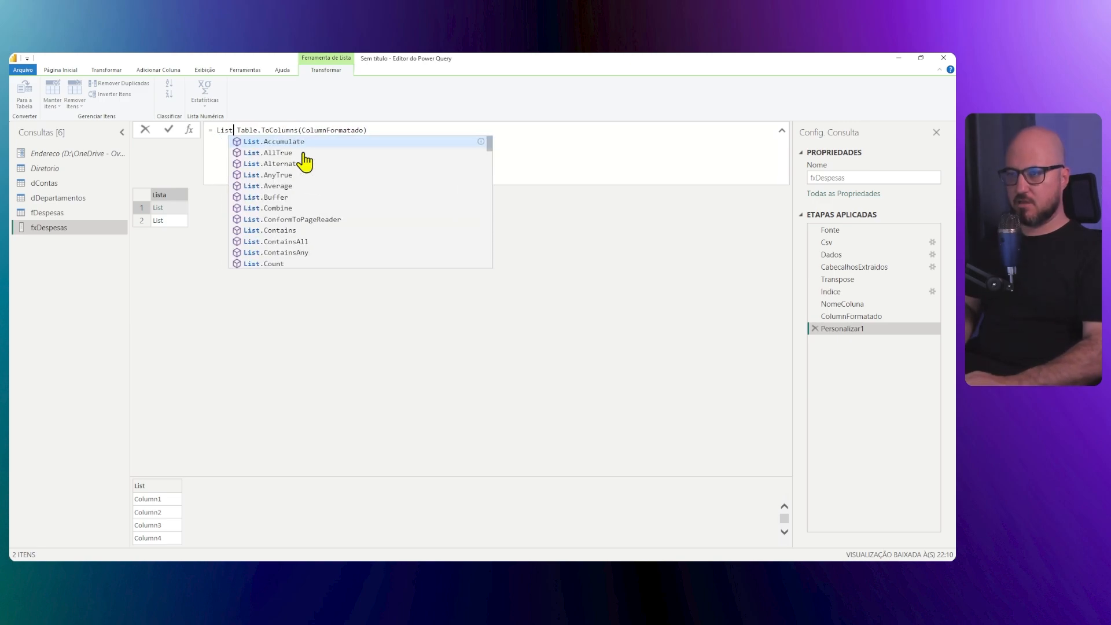
{"action": "type", "text": "Zip"}
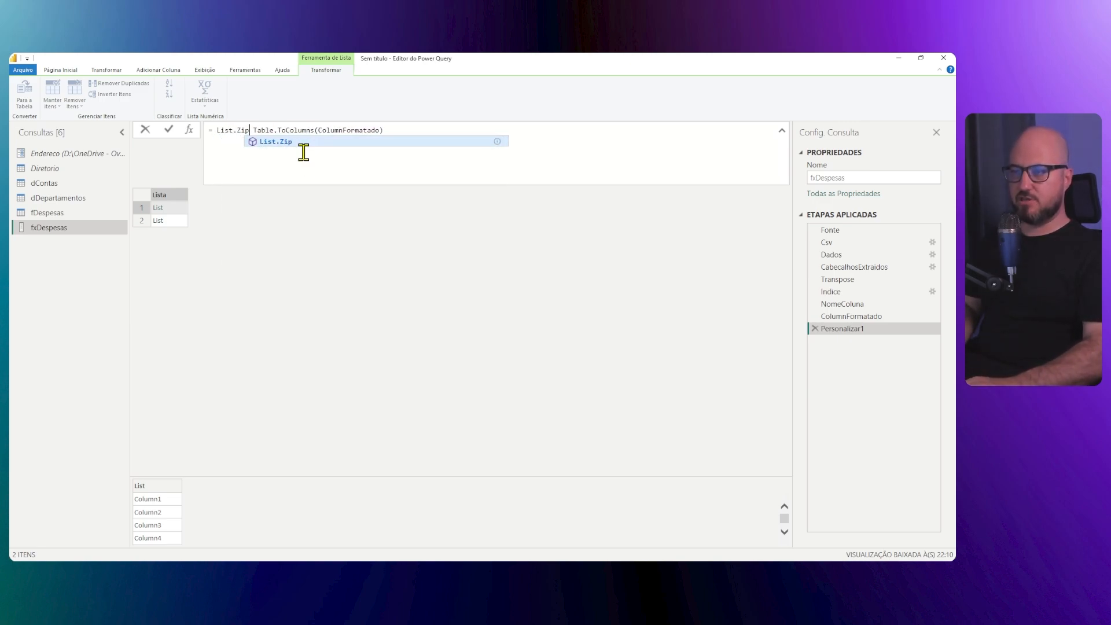
{"action": "type", "text": "("}
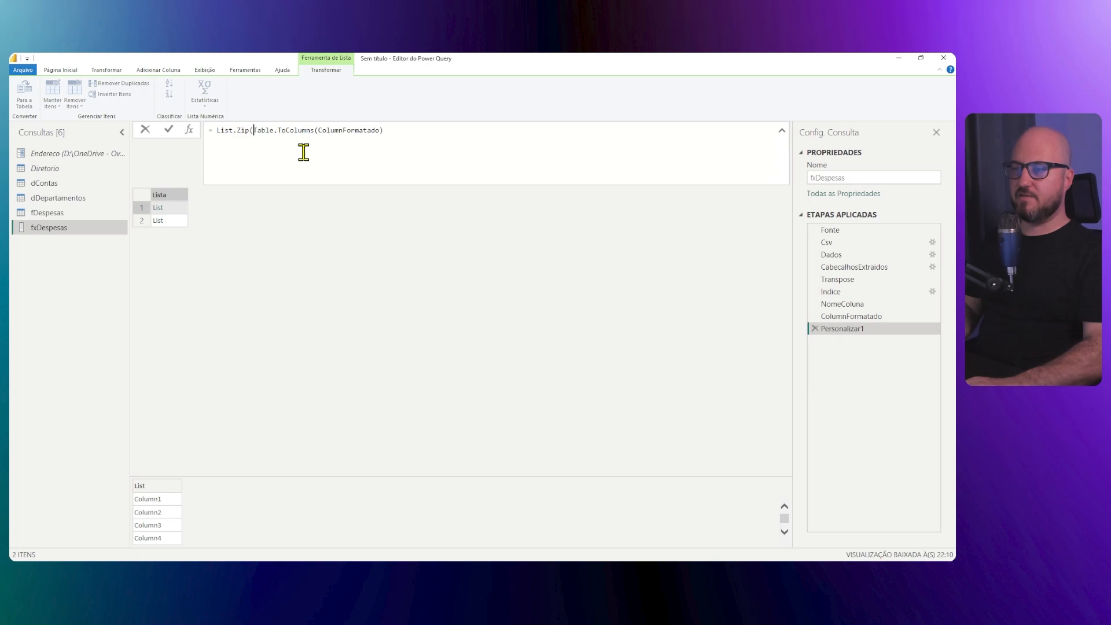
{"action": "type", "text": ")"}
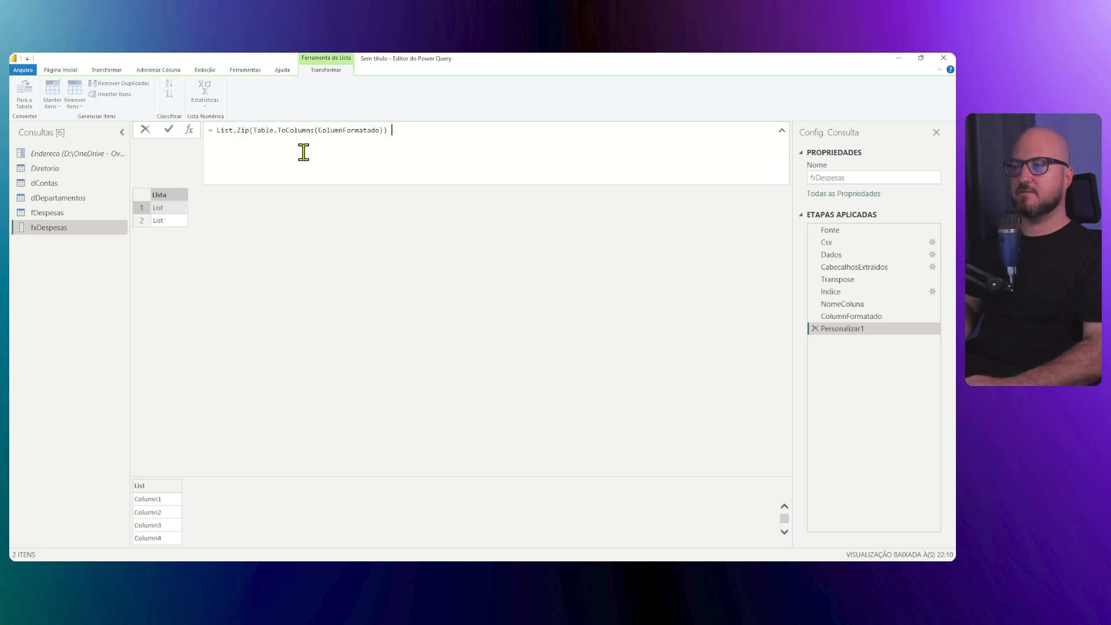
{"action": "key", "text": "Return"}
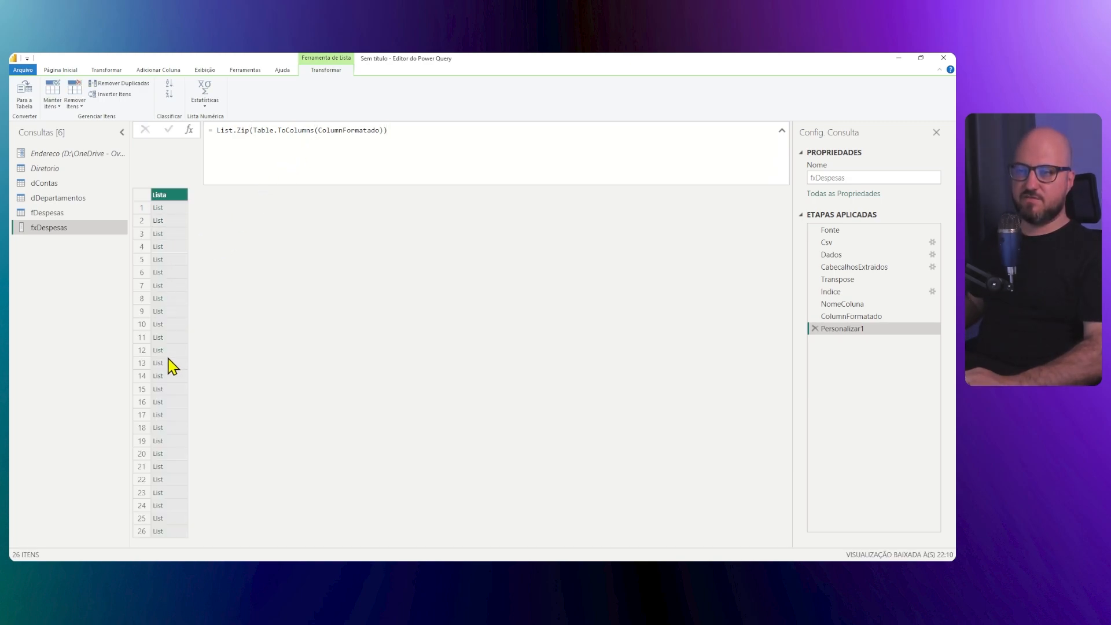
- Preview the first three zipped lists to check how generic names pair with the new headers
{"action": "left_click", "coordinate": [179, 212]}
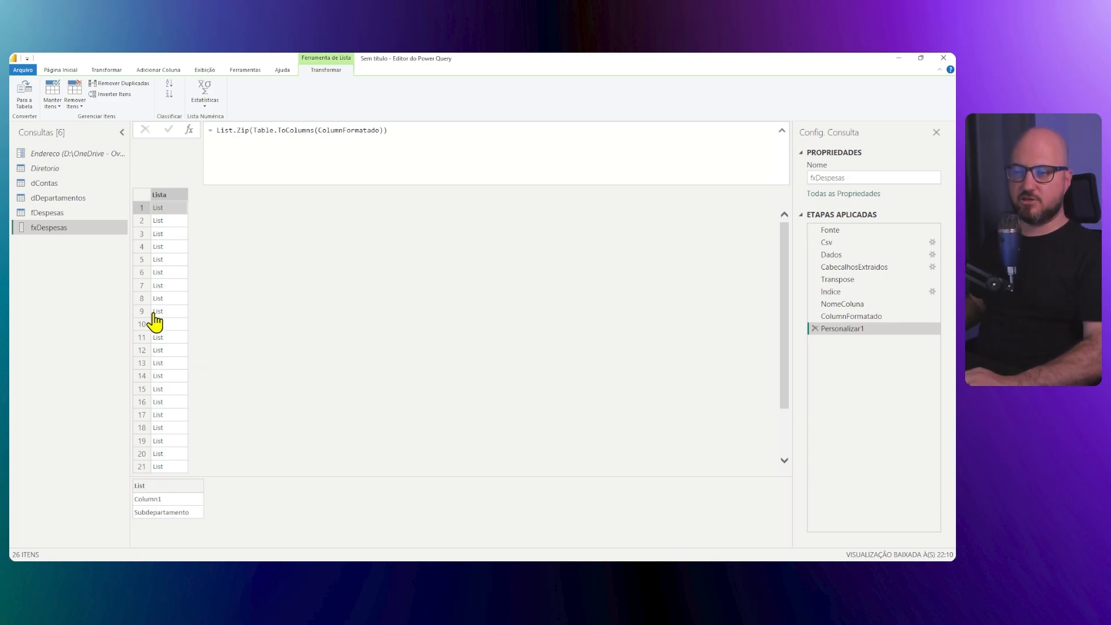
{"action": "left_click", "coordinate": [180, 222]}
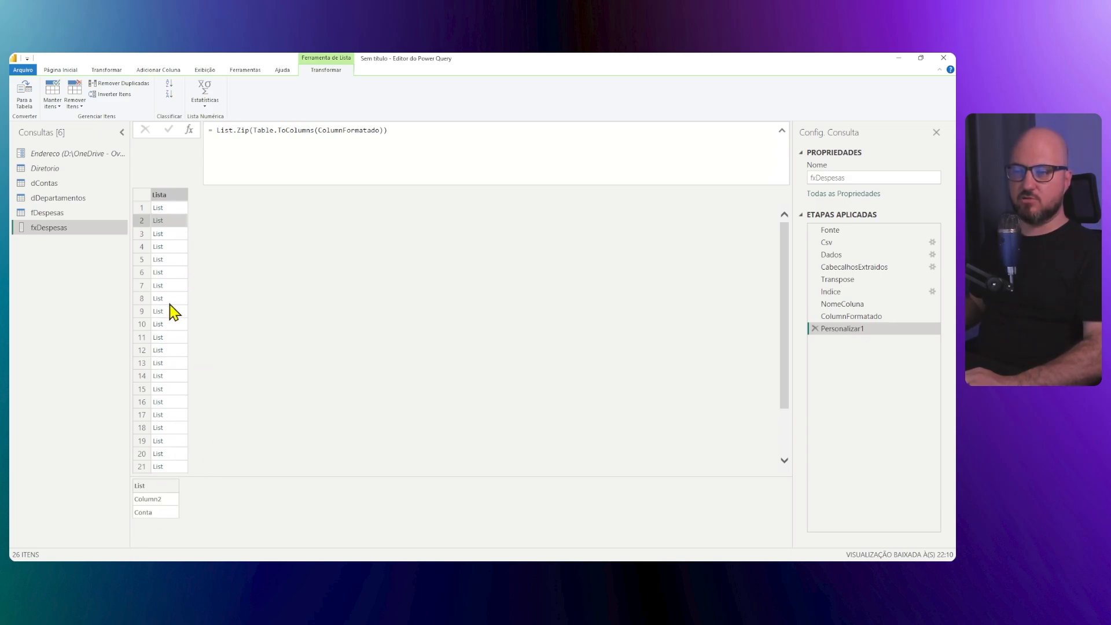
{"action": "left_click", "coordinate": [179, 234]}
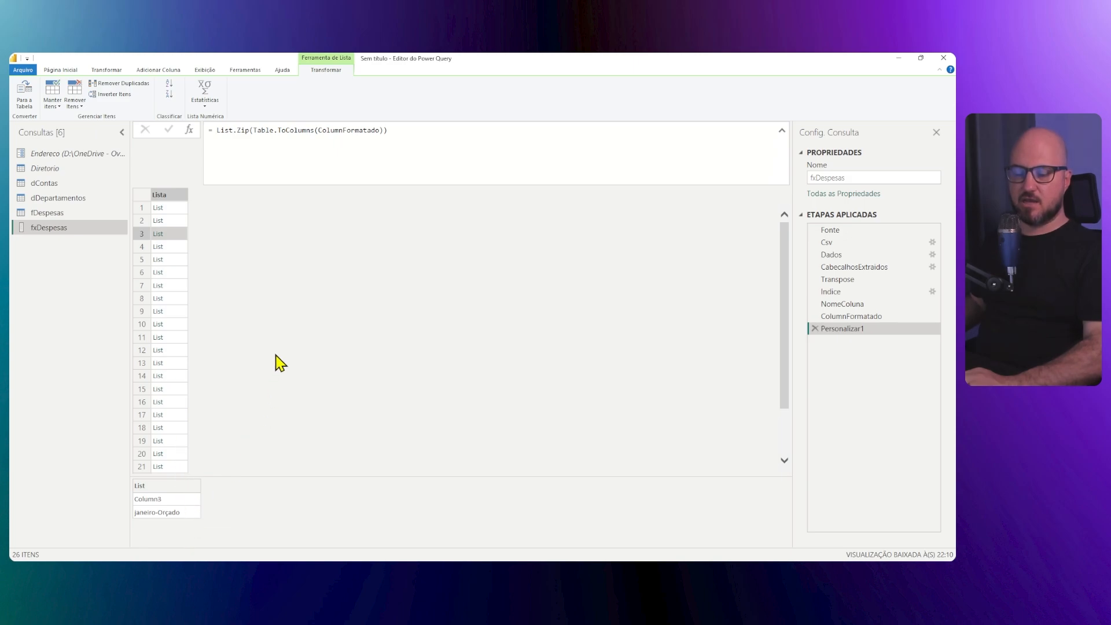
- Rename the List.Zip step as ListaNovosNomes
{"action": "right_click", "coordinate": [853, 334]}
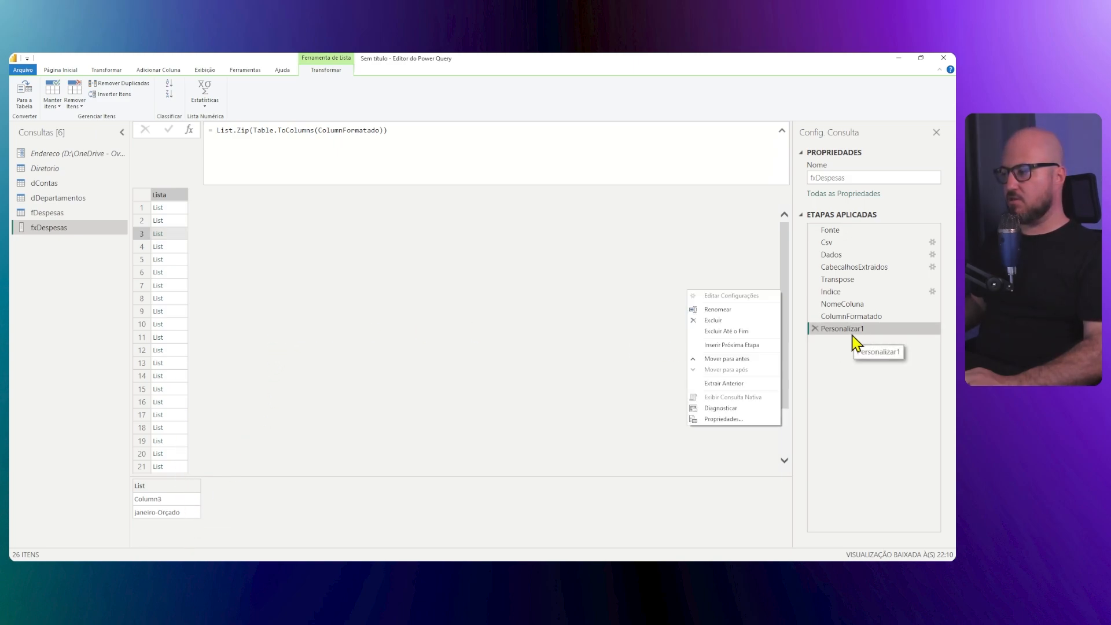
{"action": "left_click", "coordinate": [711, 311]}
{"action": "type", "text": "Lis"}
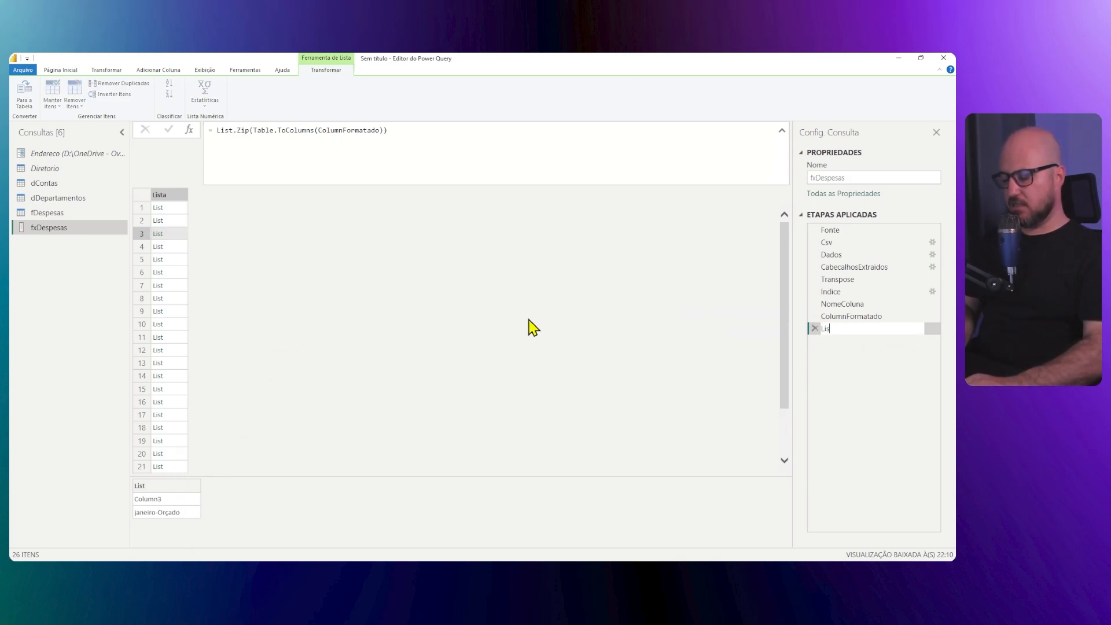
{"action": "type", "text": "taNovos"}
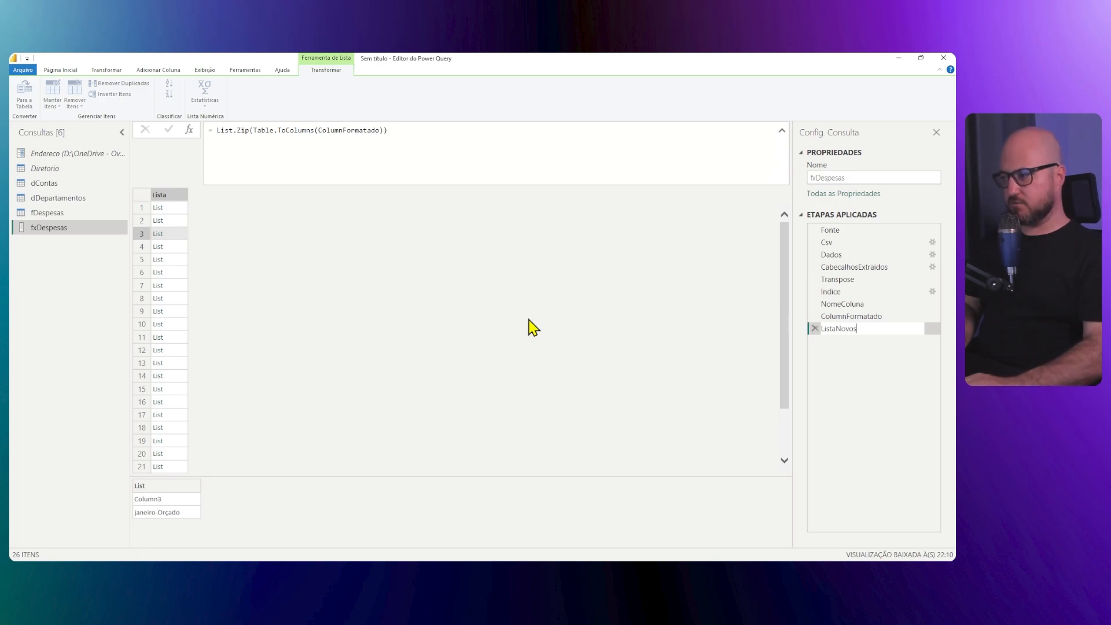
{"action": "type", "text": "Nomes"}
{"action": "key", "text": "Return"}
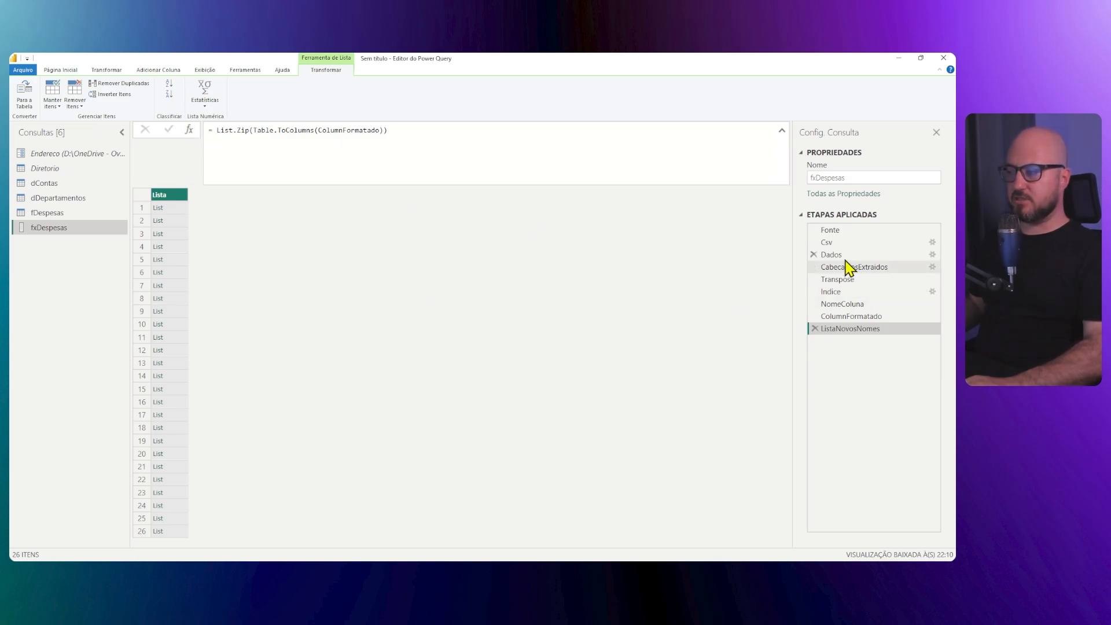
- Add a custom step after ListaNovosNomes whose formula refers back to the Dados step
{"action": "left_click", "coordinate": [190, 129]}
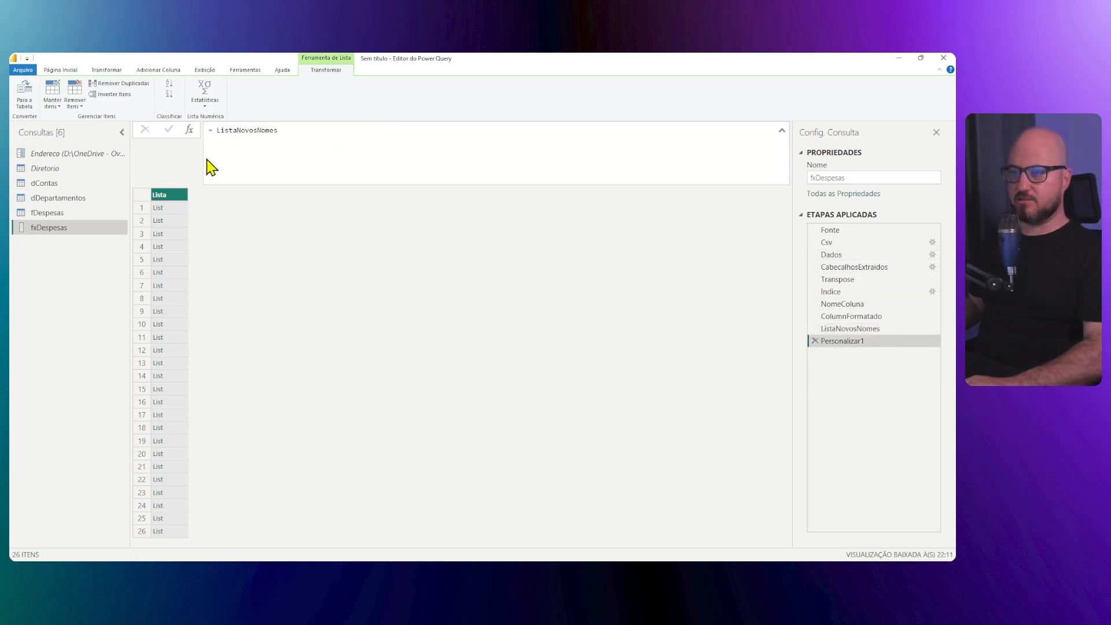
{"action": "left_click_drag", "start_coordinate": [211, 130], "coordinate": [350, 133]}
{"action": "type", "text": "=Dados"}
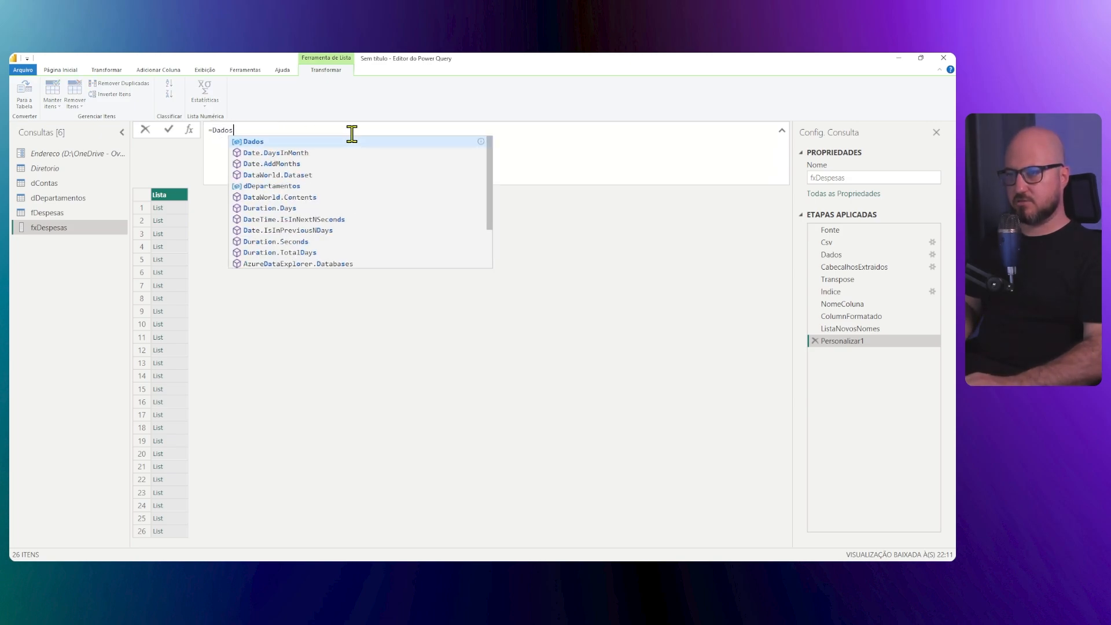
{"action": "key", "text": "Return"}
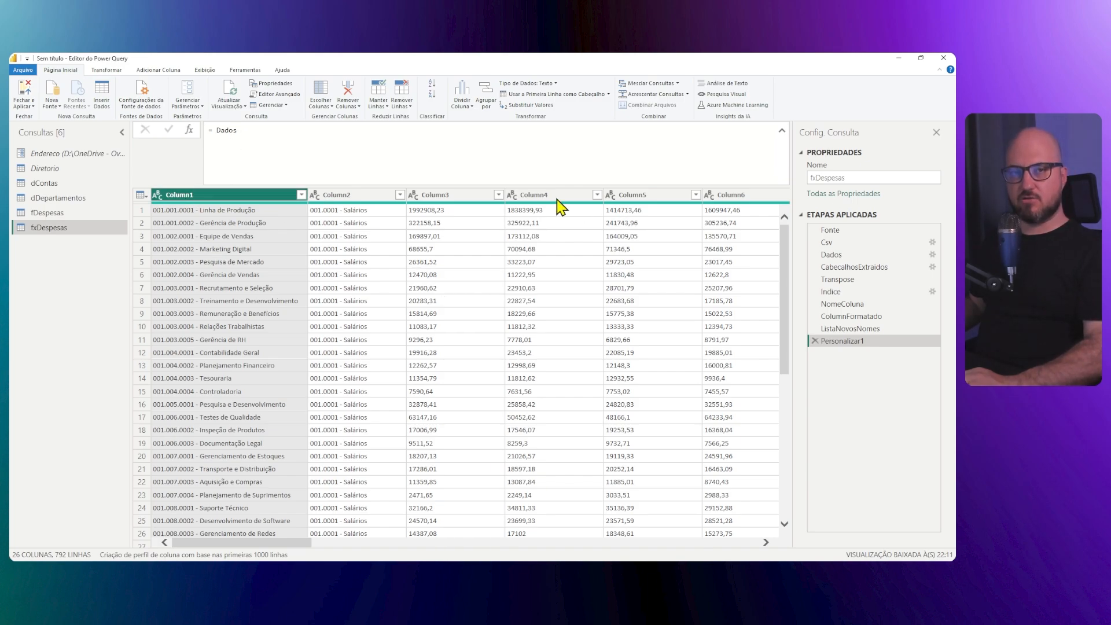
- Start a Table.RenameColumns call in the new step's formula, with Dados as its table argument
{"action": "left_click", "coordinate": [217, 130]}
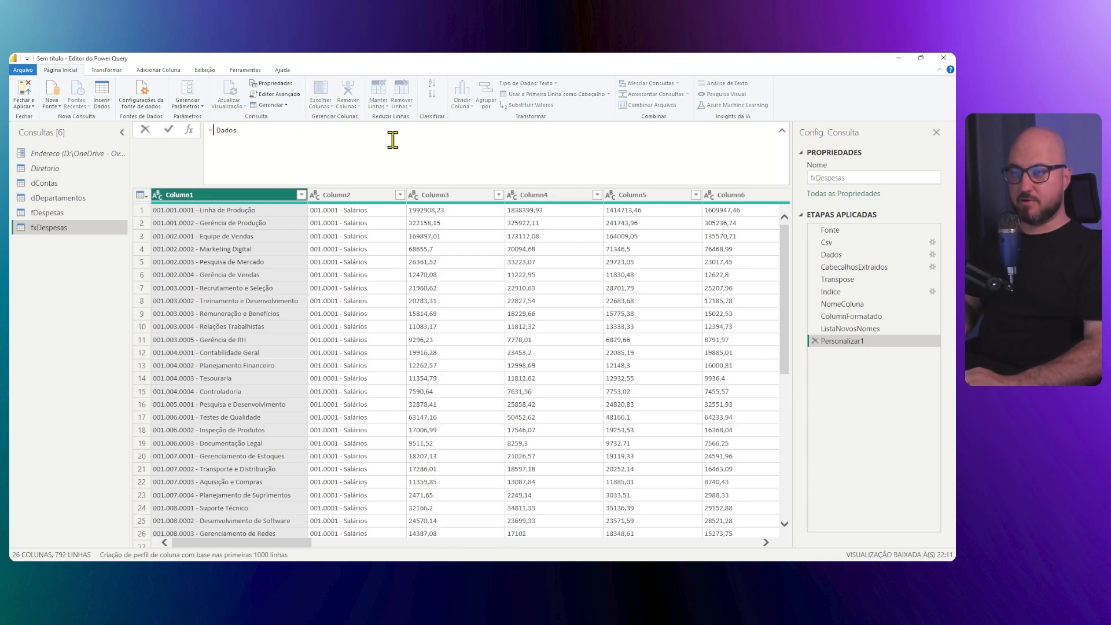
{"action": "type", "text": "Table"}
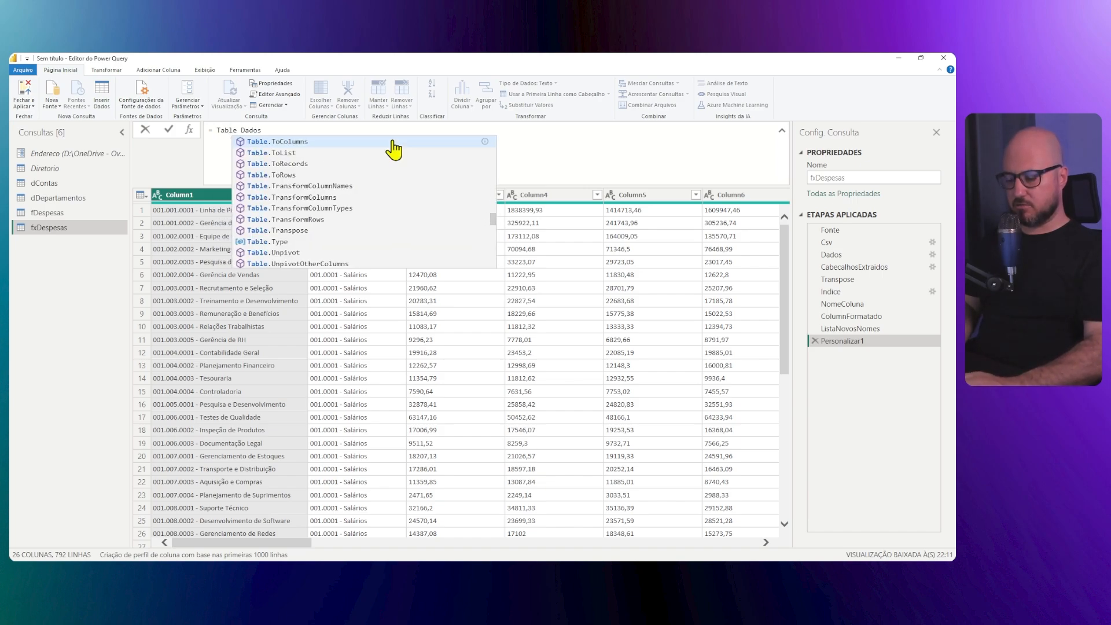
{"action": "type", "text": ".RenameColumns"}
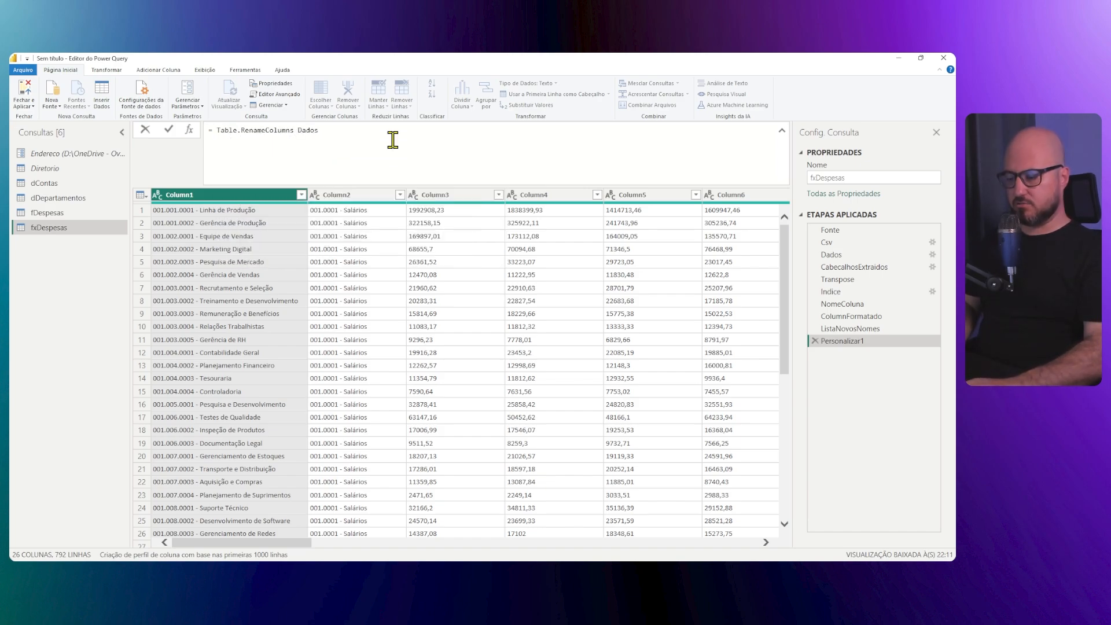
{"action": "type", "text": "("}
{"action": "key", "text": "Delete"}
{"action": "key", "text": "Delete"}
{"action": "key", "text": "End"}
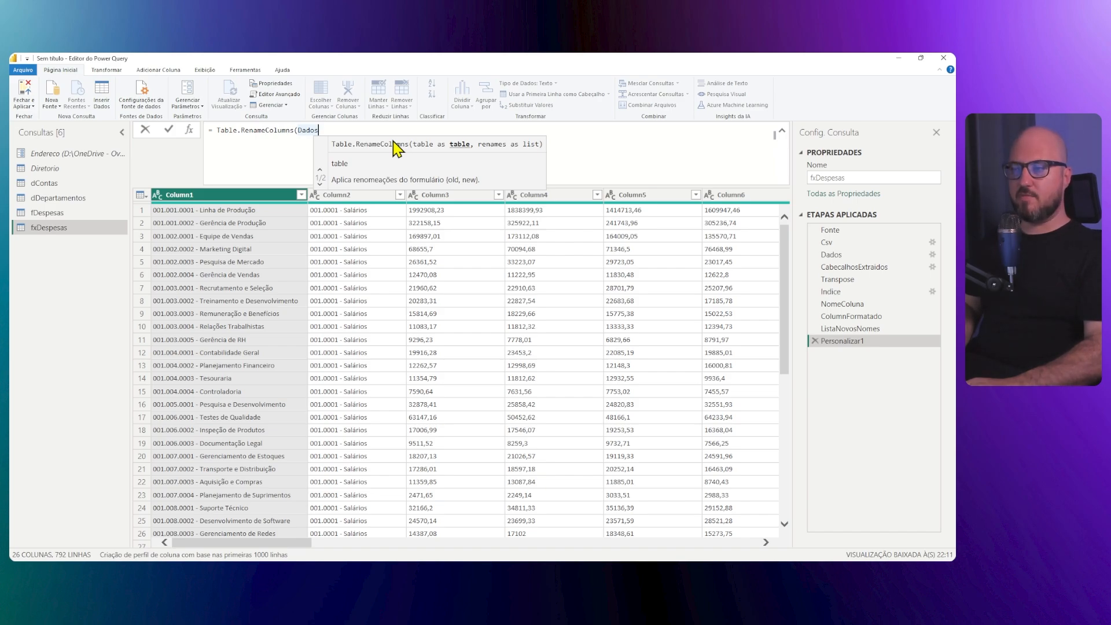
{"action": "type", "text": ", "}
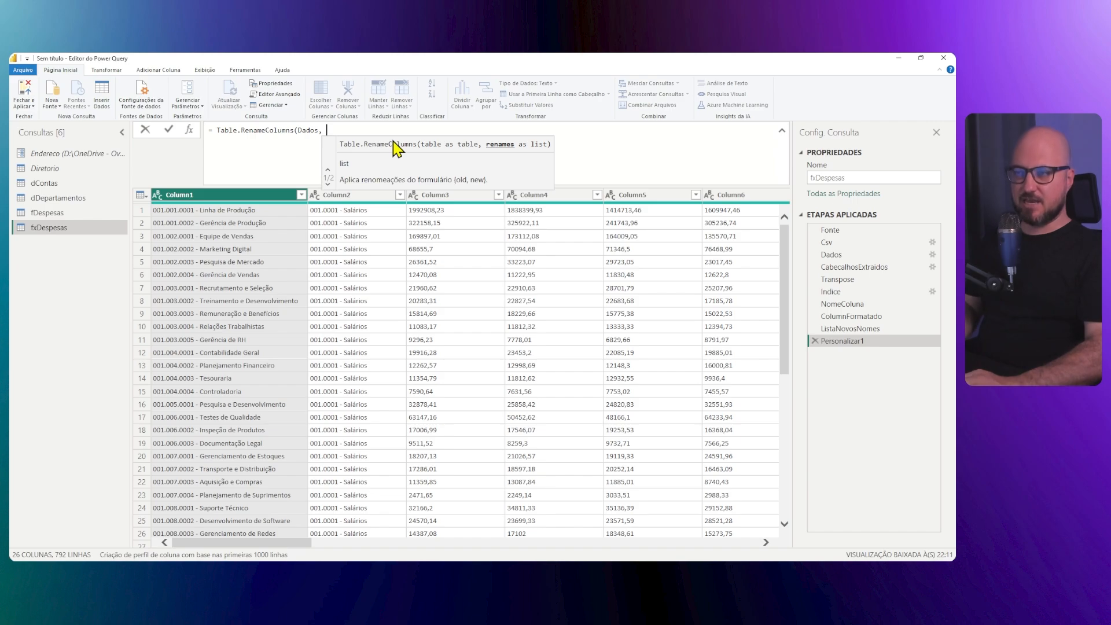
- Supply {{"Column1", "Departamento"}} as the rename list, close the Table.RenameColumns call and apply it
{"action": "type", "text": "{{"}
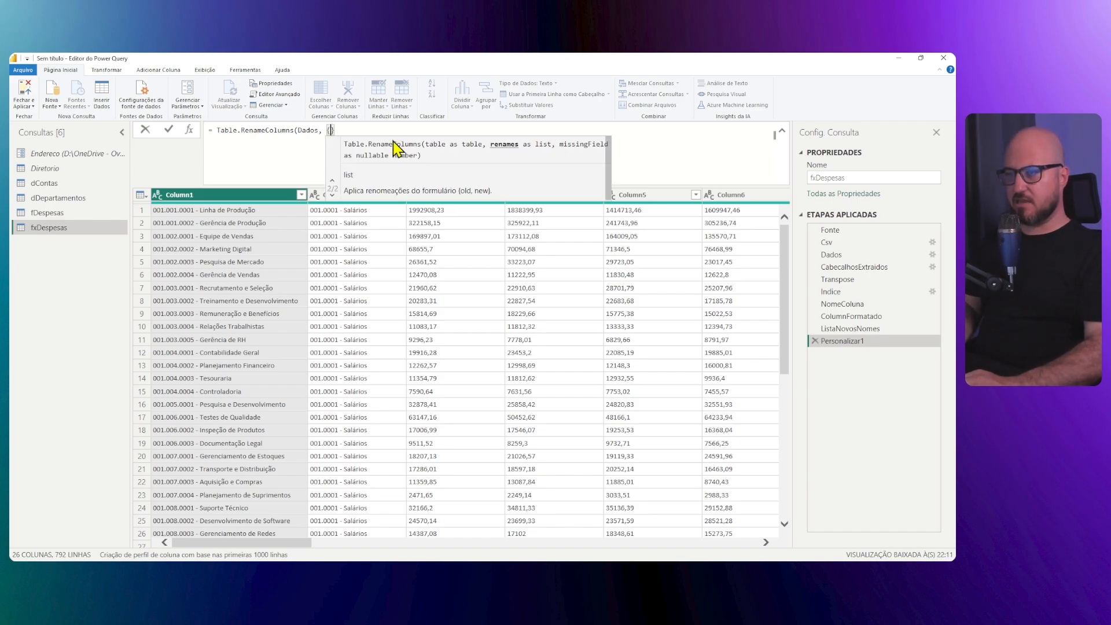
{"action": "type", "text": "\""}
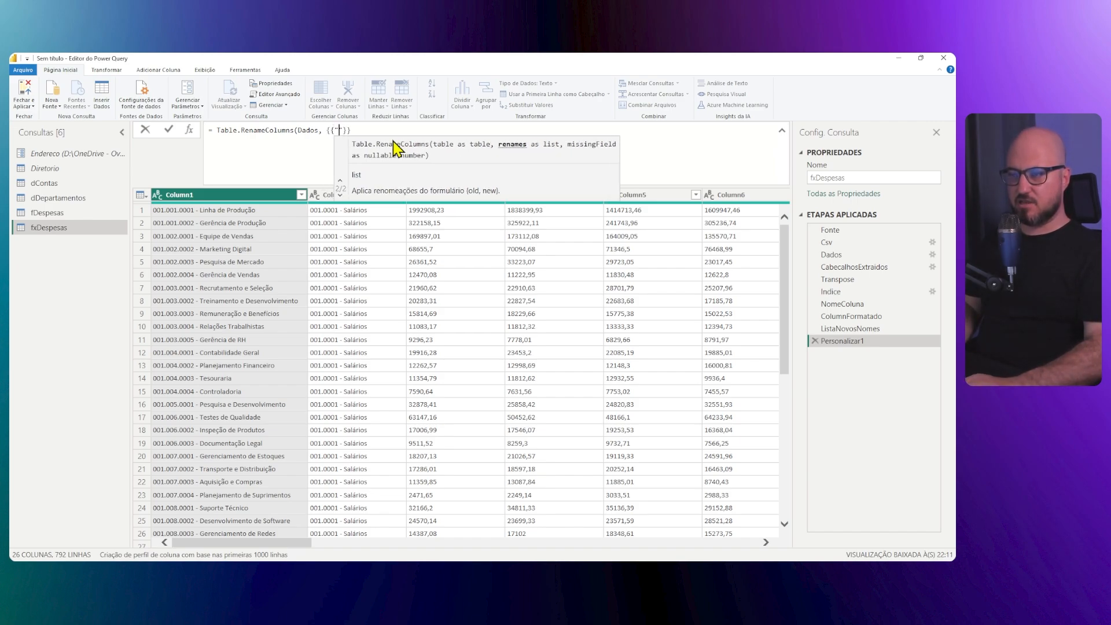
{"action": "type", "text": "Colu"}
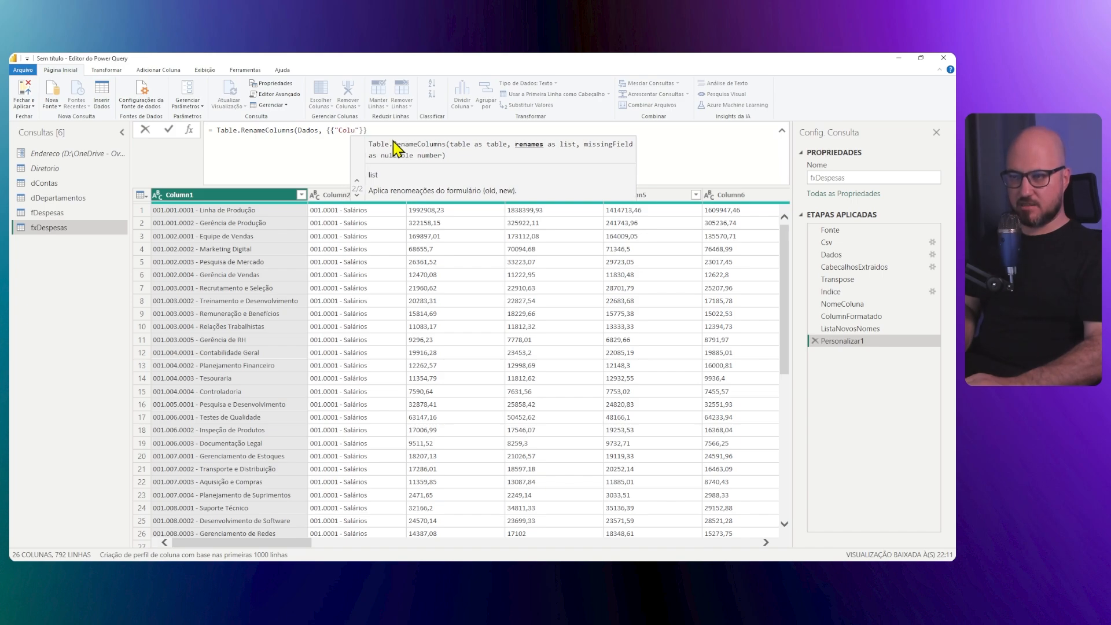
{"action": "type", "text": "mn1"}
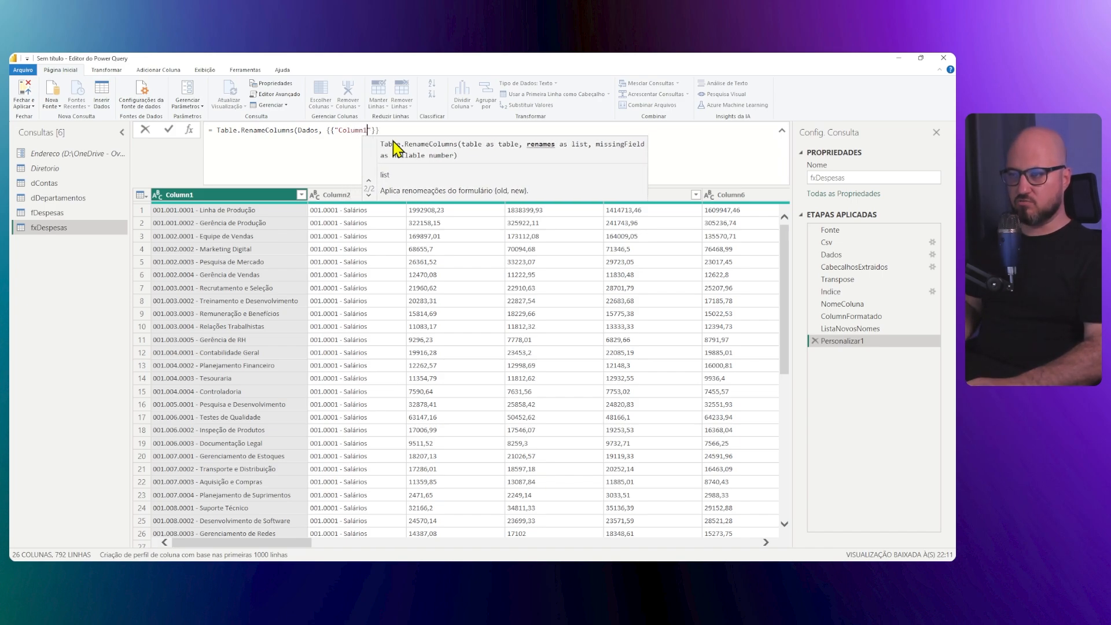
{"action": "type", "text": "\", \""}
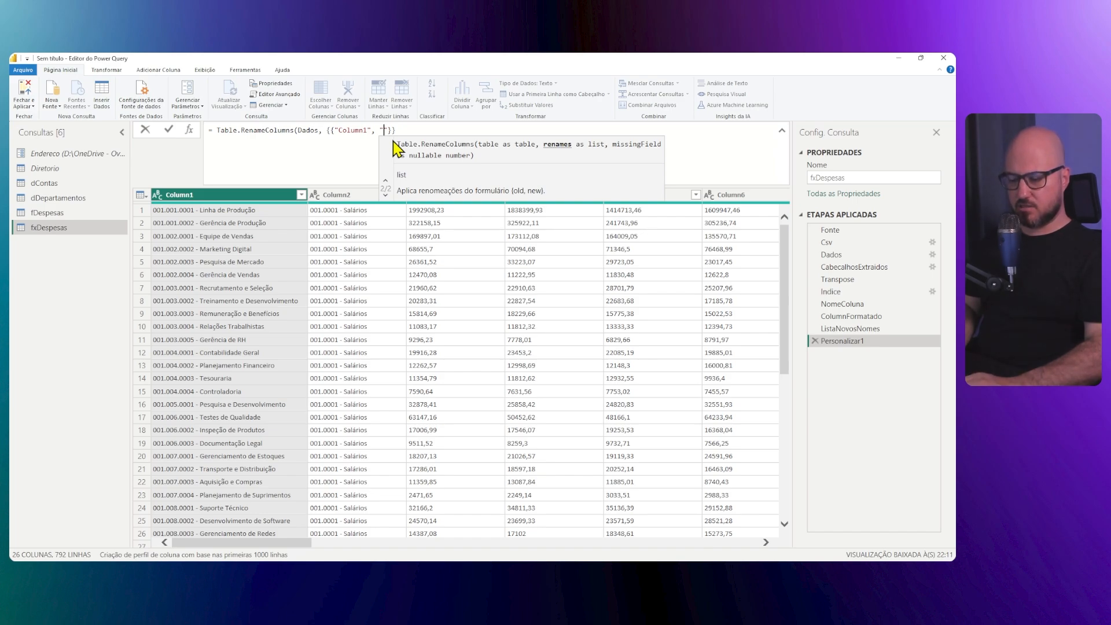
{"action": "type", "text": "Departamento"}
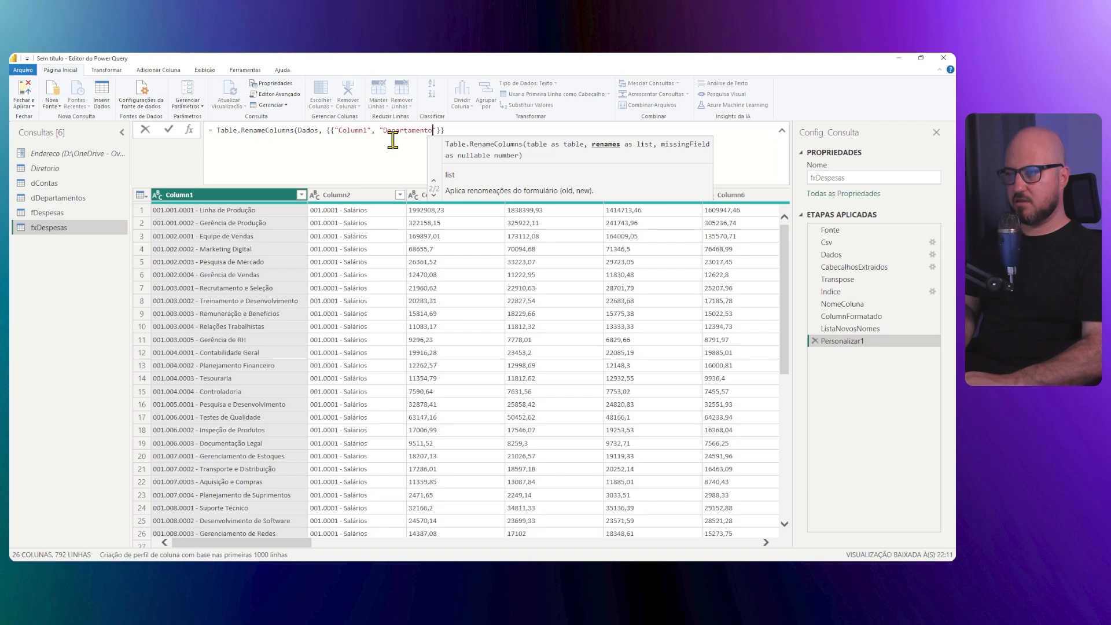
{"action": "type", "text": "\"}"}
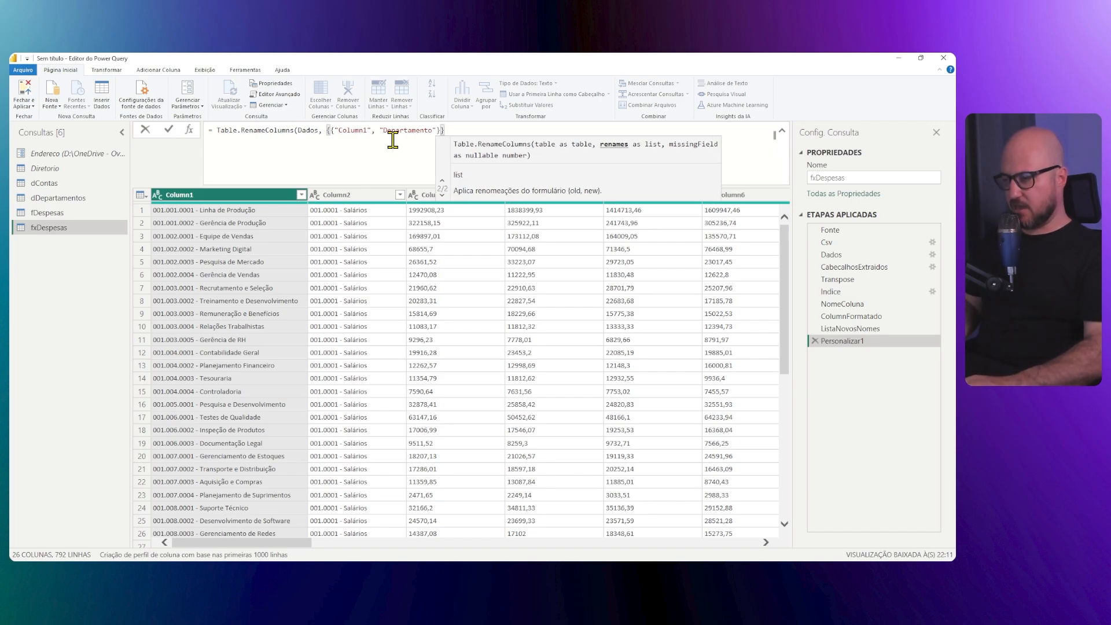
{"action": "type", "text": "})"}
{"action": "key", "text": "Return"}
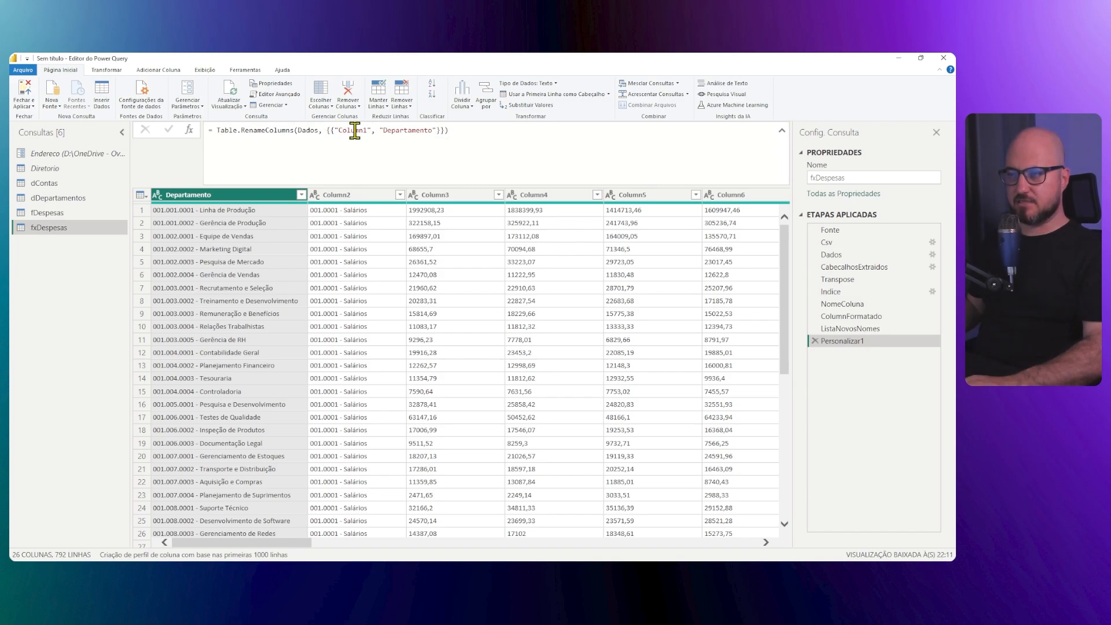
- Replace the hard-coded rename list in the Table.RenameColumns formula with ListaNovosNomes and apply it
{"action": "left_click_drag", "start_coordinate": [324, 129], "coordinate": [440, 131]}
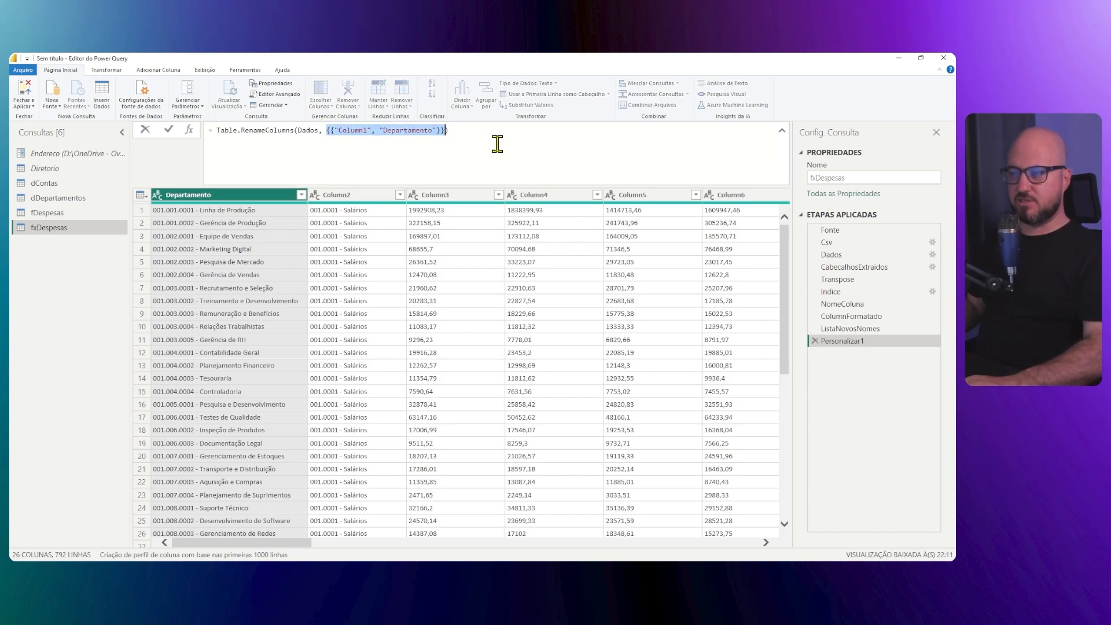
{"action": "key", "text": "Delete"}
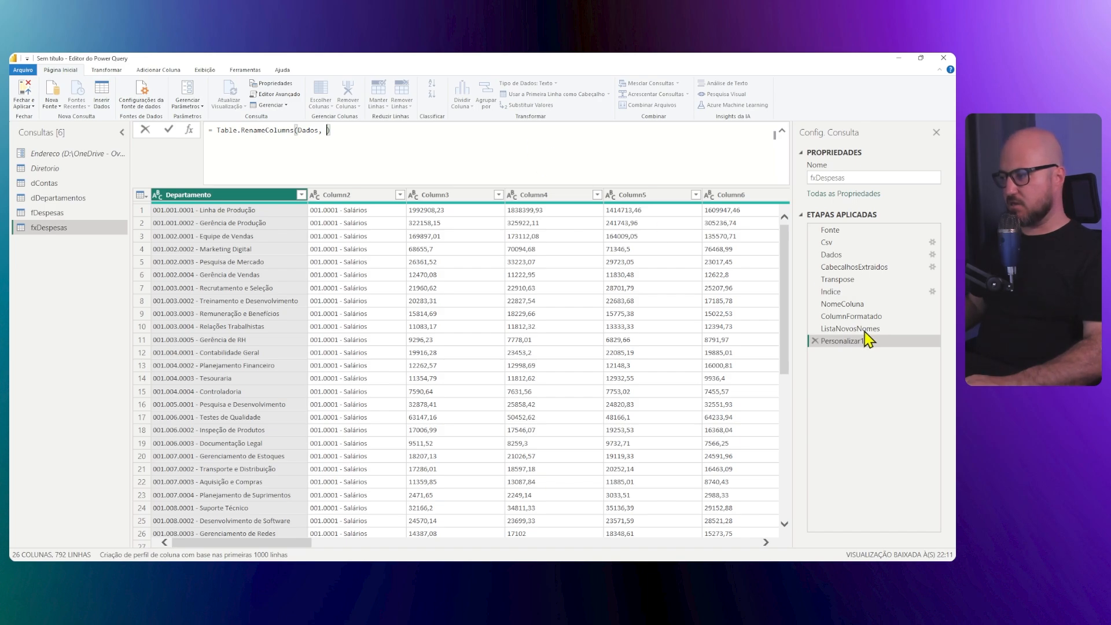
{"action": "type", "text": "Lista"}
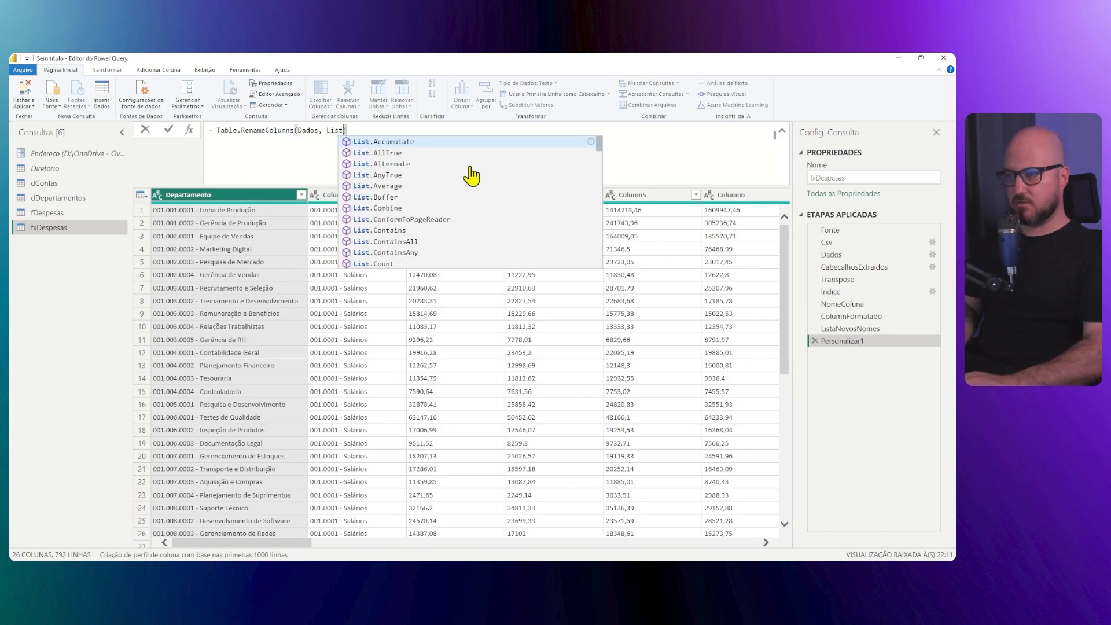
{"action": "type", "text": "Novos"}
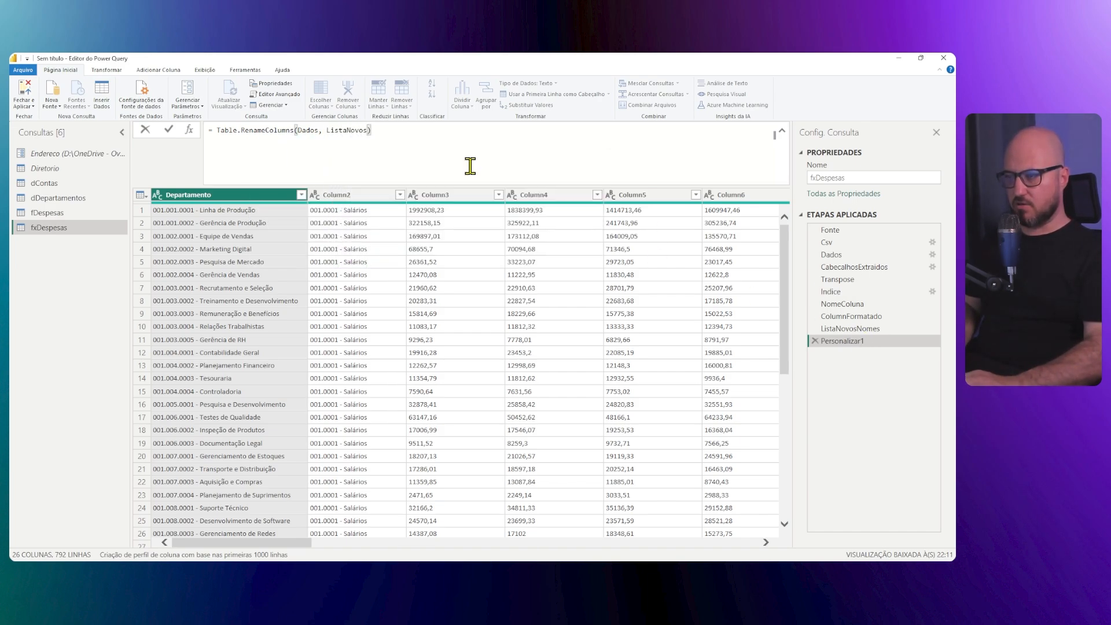
{"action": "type", "text": "N"}
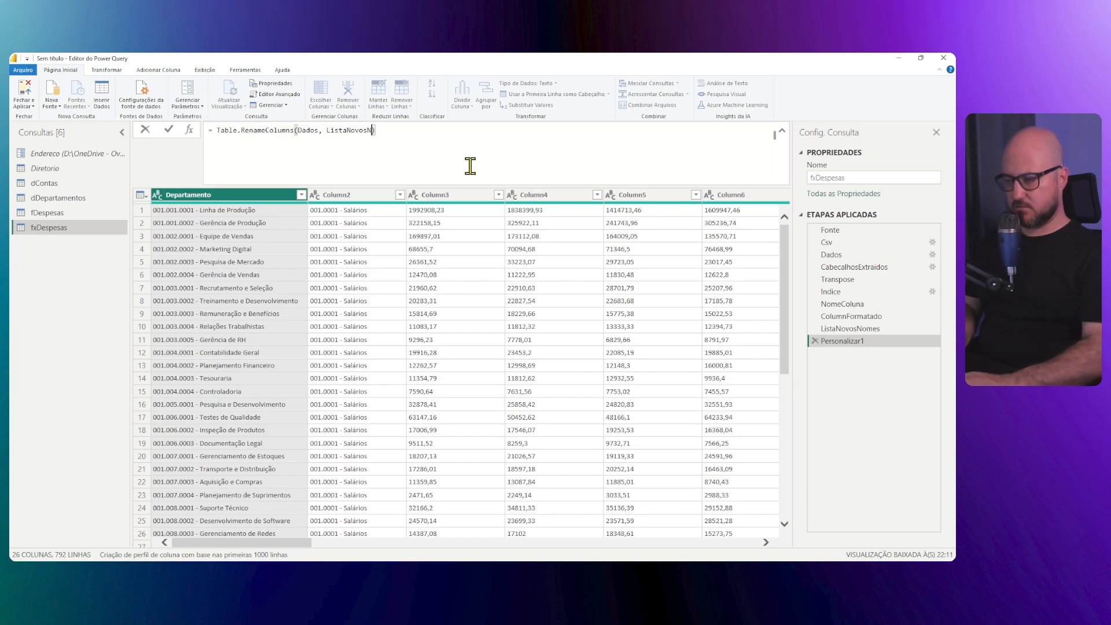
{"action": "type", "text": "omes"}
{"action": "key", "text": "Return"}
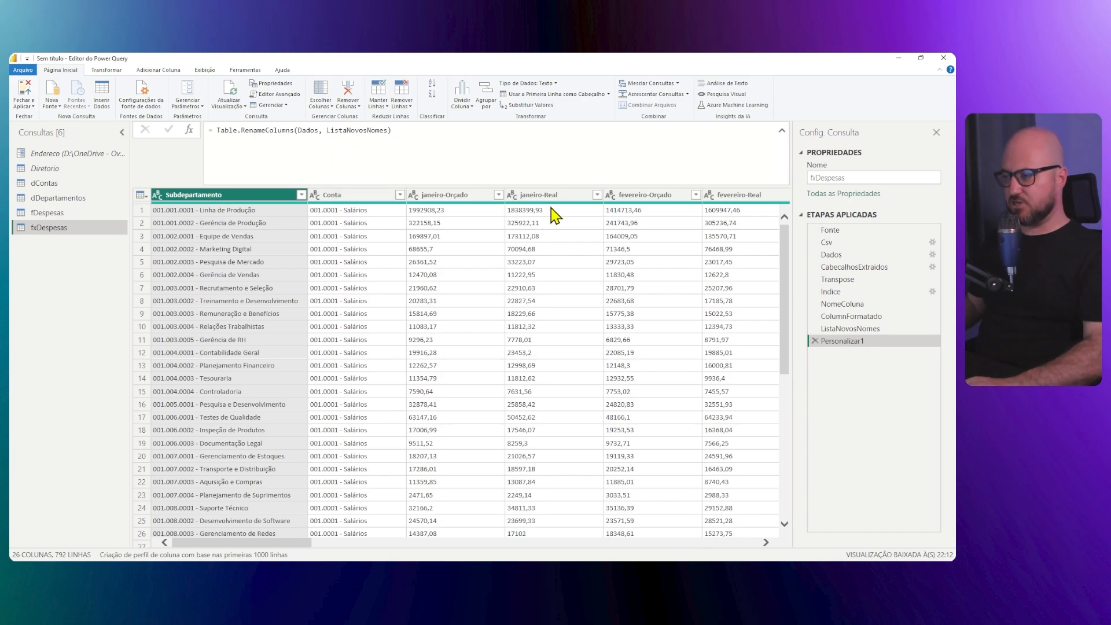
{"action": "left_click", "coordinate": [284, 533]}
{"action": "mouse_move", "coordinate": [275, 544]}
{"action": "left_mouse_down"}
{"action": "mouse_move", "coordinate": [748, 547]}
{"action": "mouse_move", "coordinate": [273, 542]}
{"action": "left_mouse_up"}
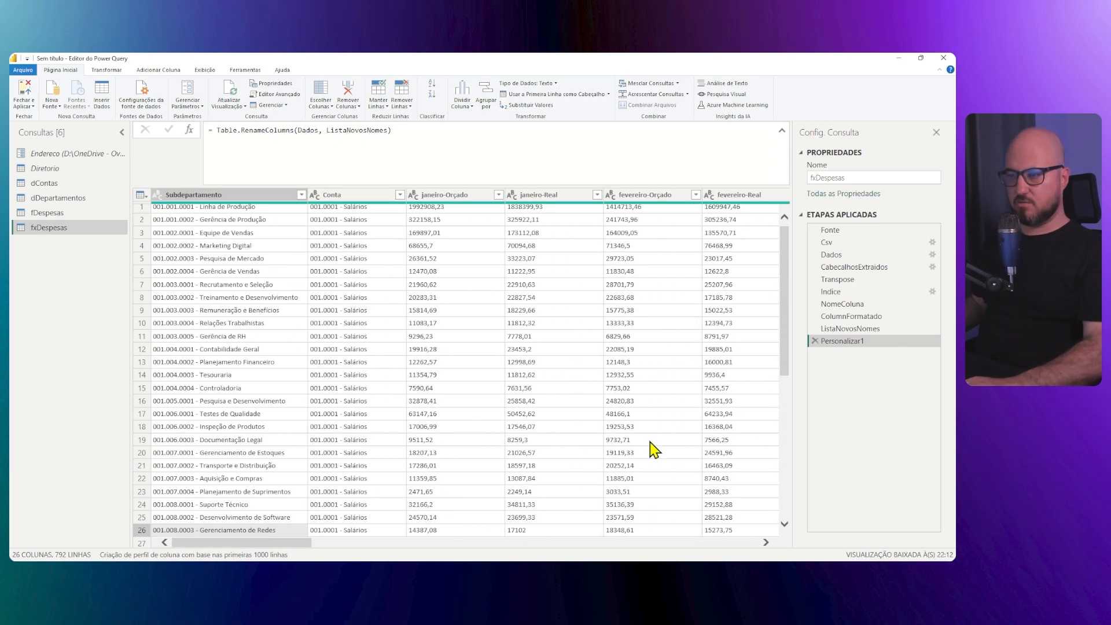
- Rename the Personalizar1 step as ColunasRenomeadas
{"action": "right_click", "coordinate": [851, 356]}
{"action": "left_click", "coordinate": [718, 327]}
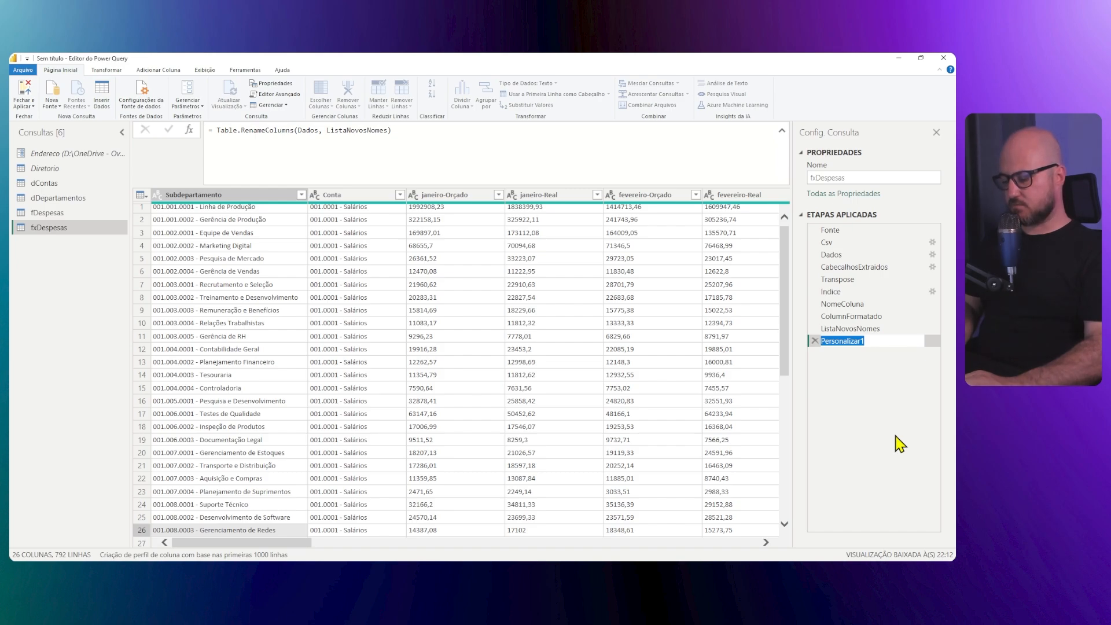
{"action": "type", "text": "ColunasRTe"}
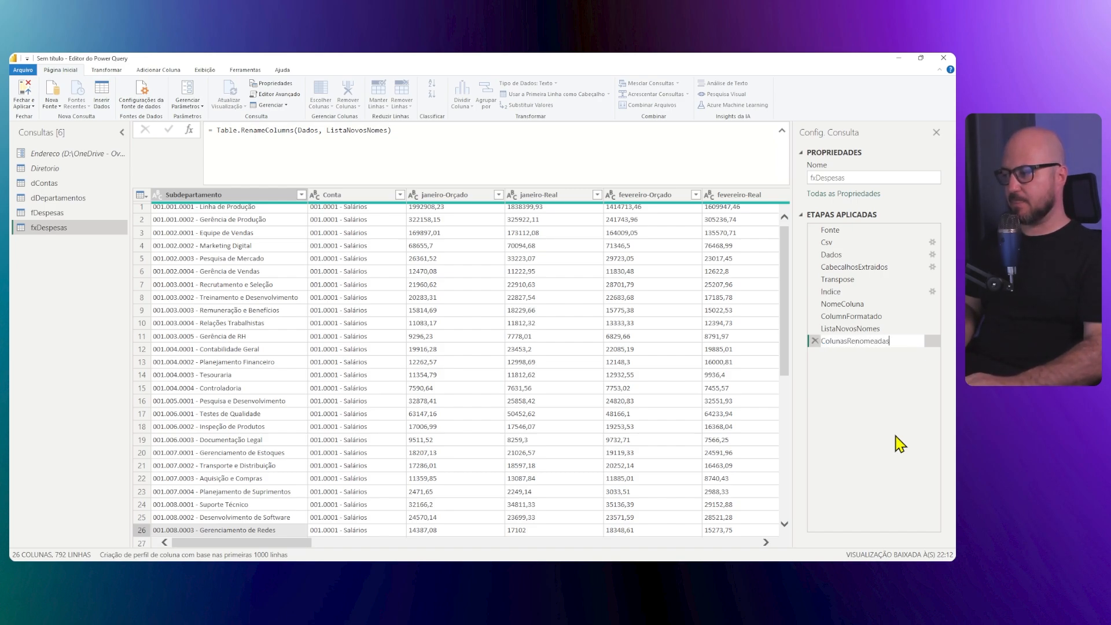
{"action": "key", "text": "Return"}
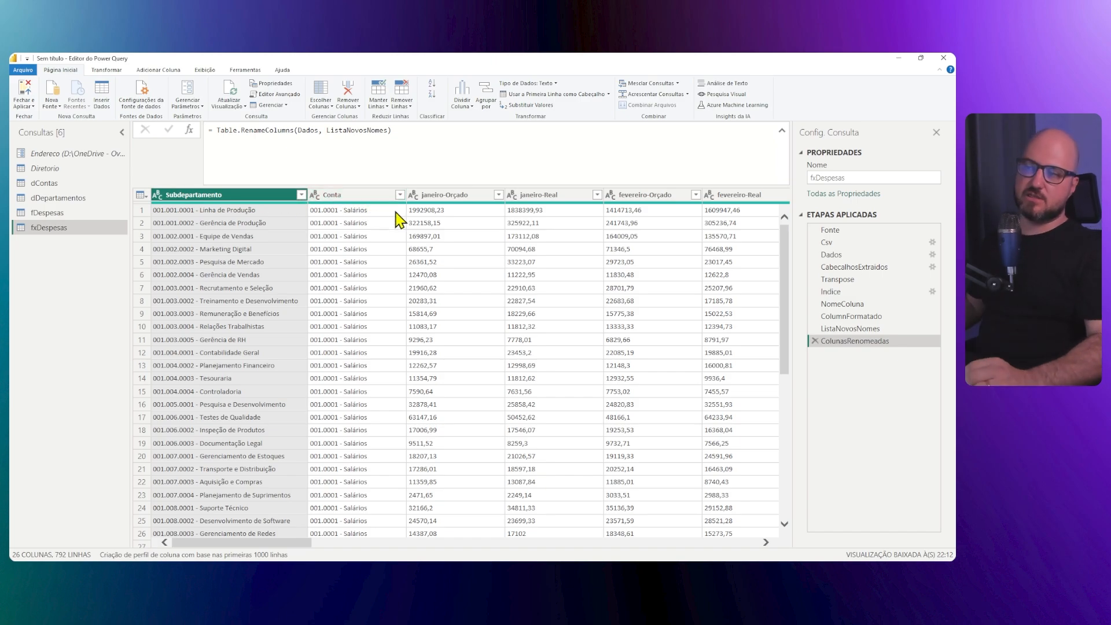
- Unpivot all columns other than Subdepartamento and Conta into attribute and value rows
{"action": "left_click", "coordinate": [359, 197], "text": "ctrl"}
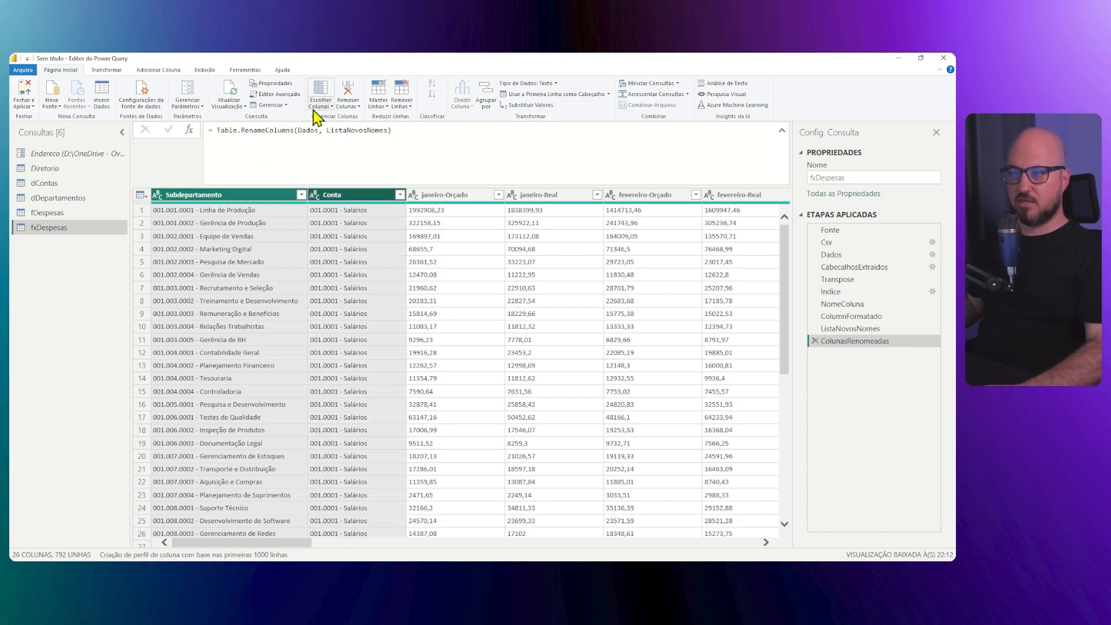
{"action": "left_click", "coordinate": [102, 70]}
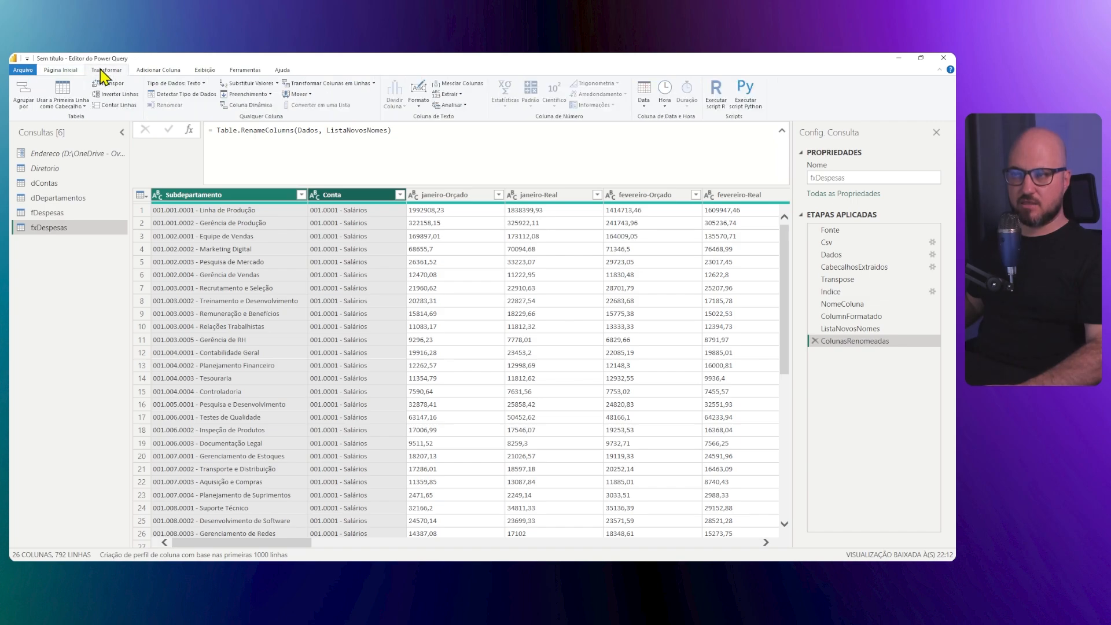
{"action": "left_click", "coordinate": [375, 84]}
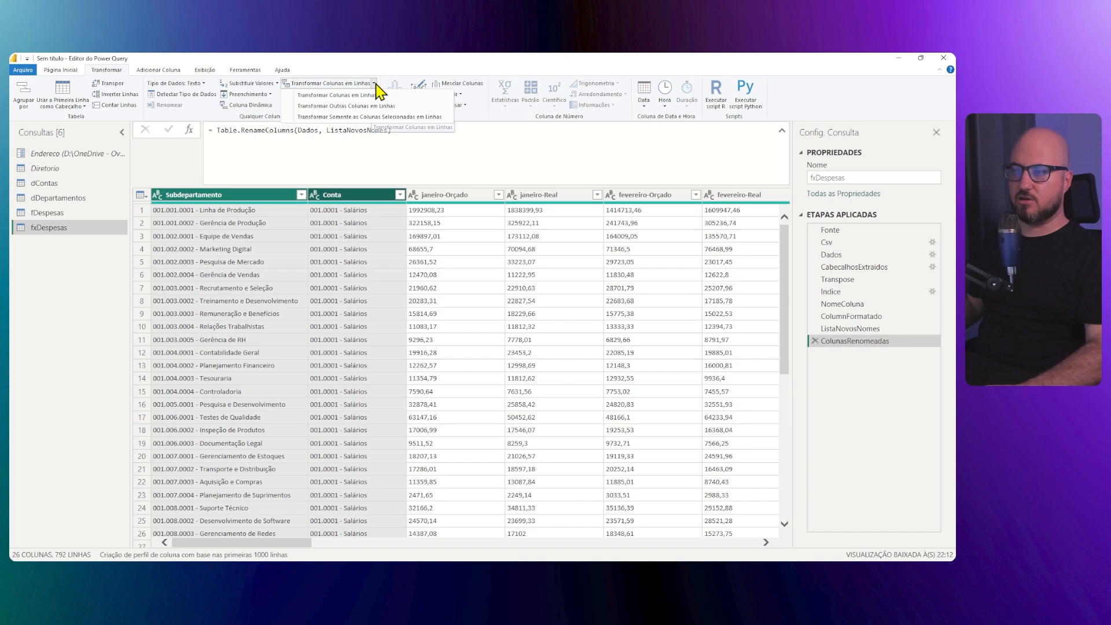
{"action": "left_click", "coordinate": [358, 107]}
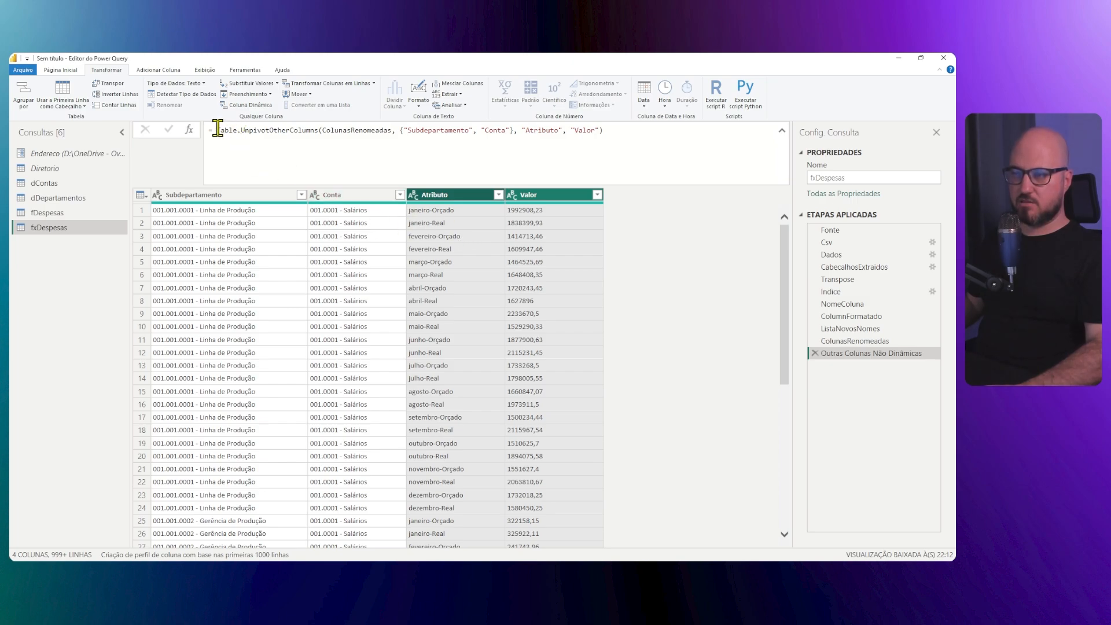
{"action": "left_click_drag", "start_coordinate": [217, 129], "coordinate": [319, 130]}
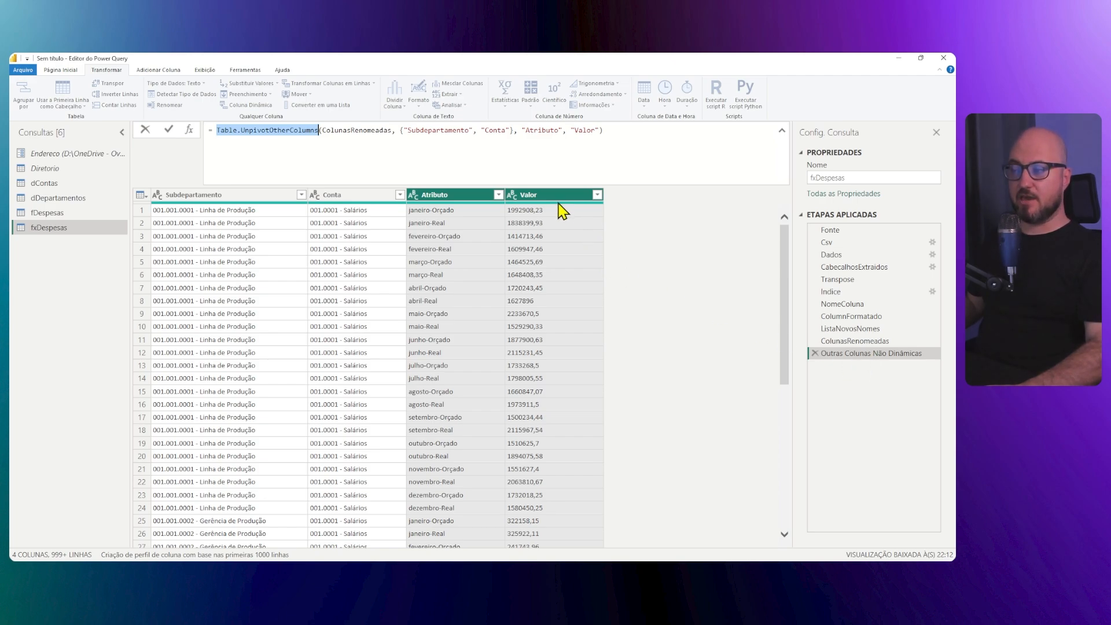
- Rename the Outras Colunas Não Dinâmicas step as Unpivot
{"action": "right_click", "coordinate": [863, 354]}
{"action": "left_click", "coordinate": [723, 328]}
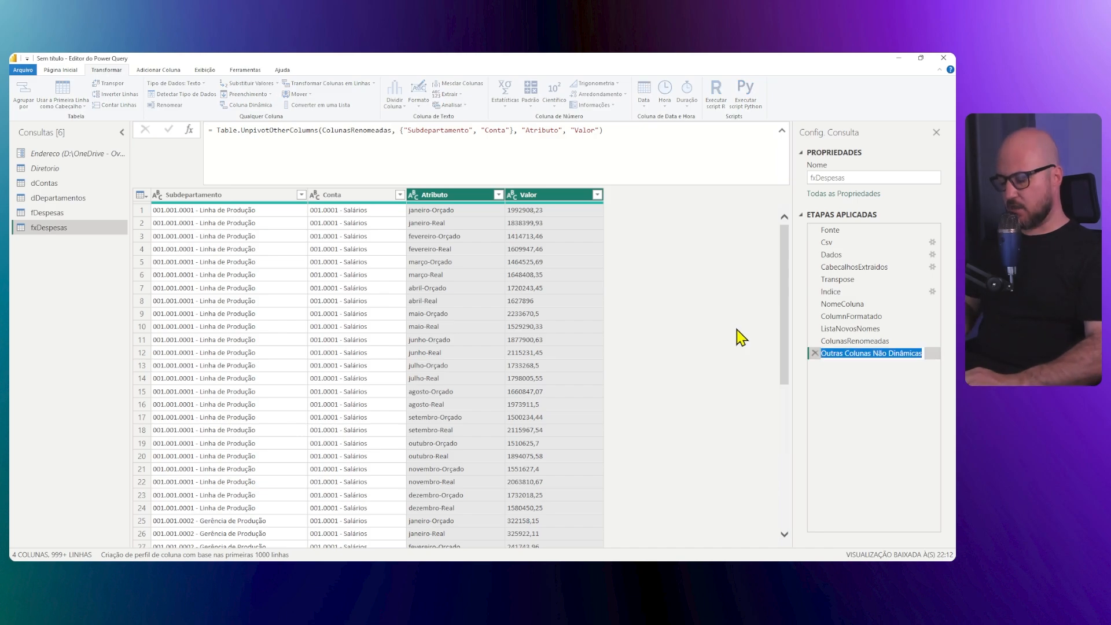
{"action": "type", "text": "Unpivot"}
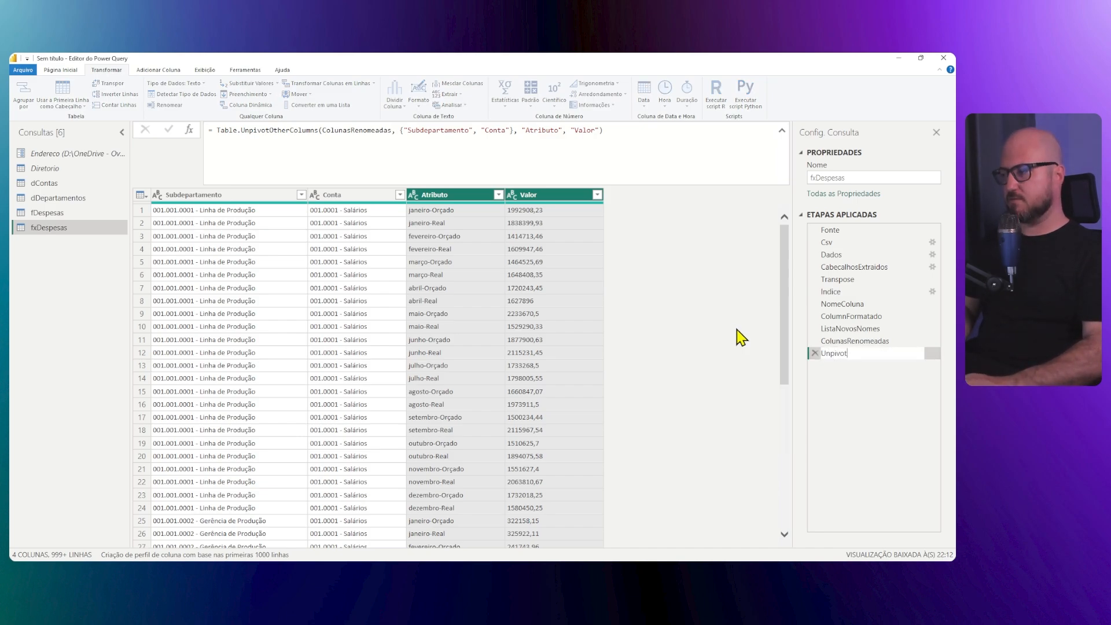
{"action": "key", "text": "Return"}
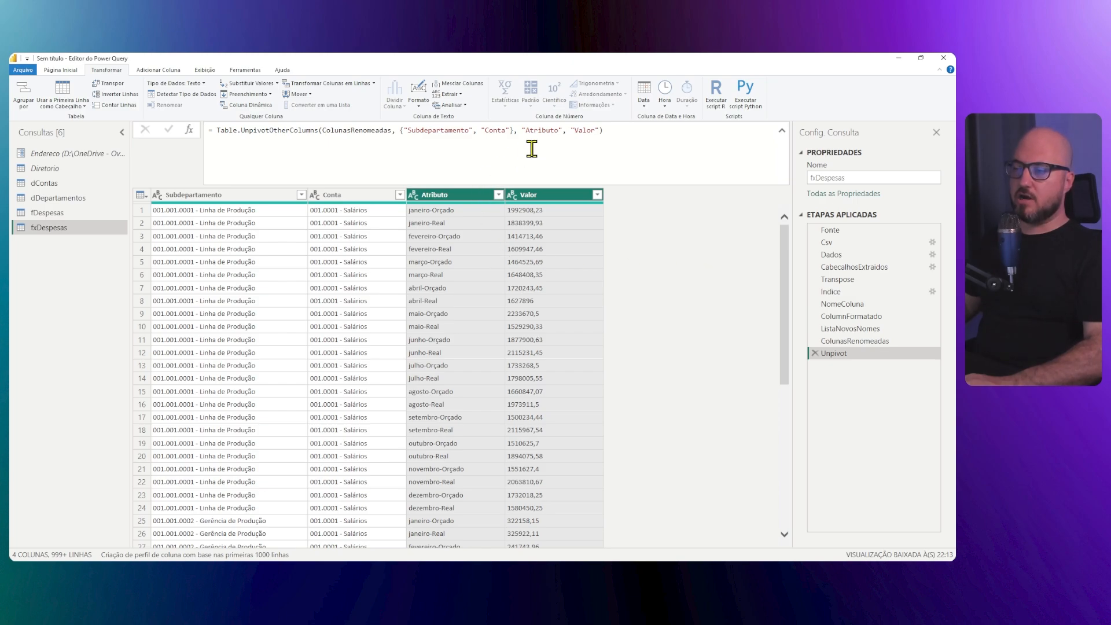
- Split the Atributo column at each occurrence of the custom delimiter "-"
{"action": "left_click", "coordinate": [466, 219]}
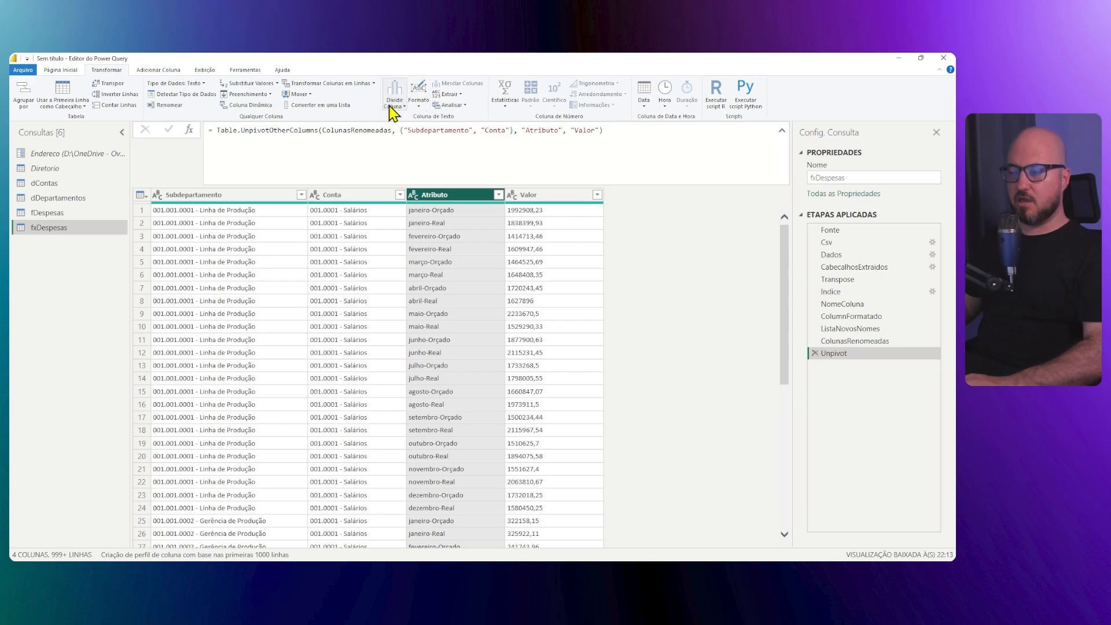
{"action": "left_click", "coordinate": [405, 107]}
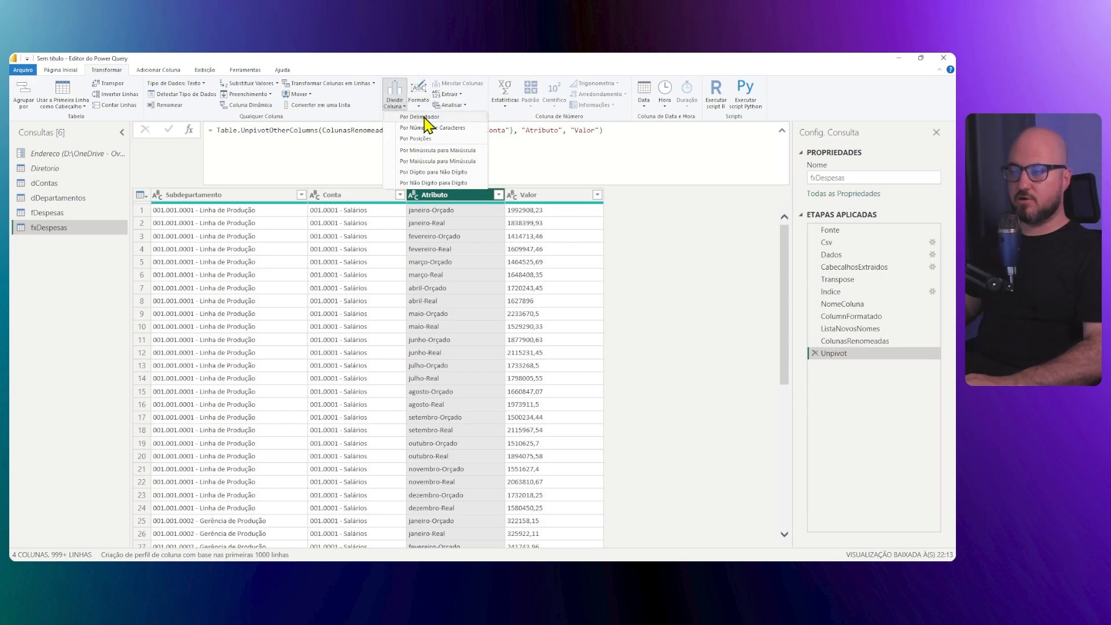
{"action": "left_click", "coordinate": [424, 117]}
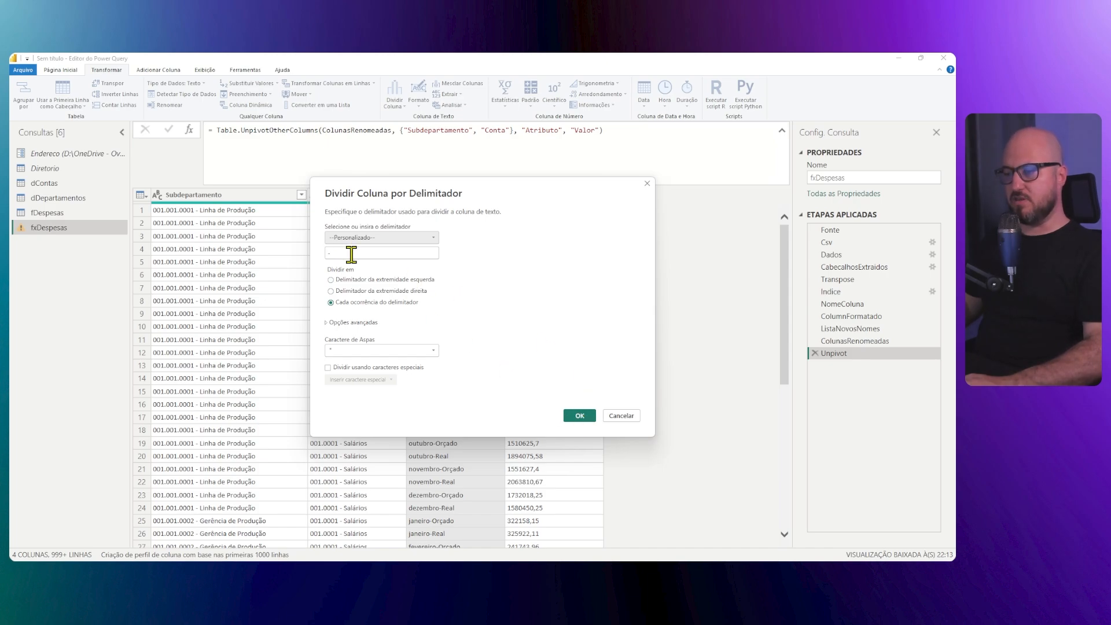
{"action": "left_click", "coordinate": [588, 417]}
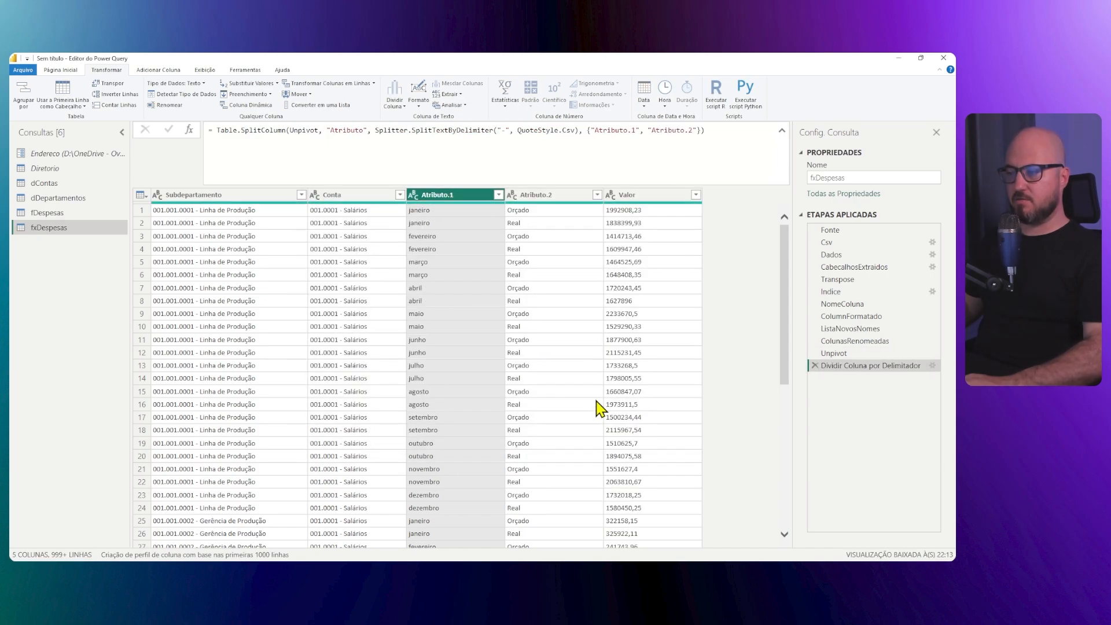
- Name the two split columns Mes and Cenario in the Table.SplitColumn formula and apply it
{"action": "left_click_drag", "start_coordinate": [596, 129], "coordinate": [629, 131]}
{"action": "left_click", "coordinate": [607, 134]}
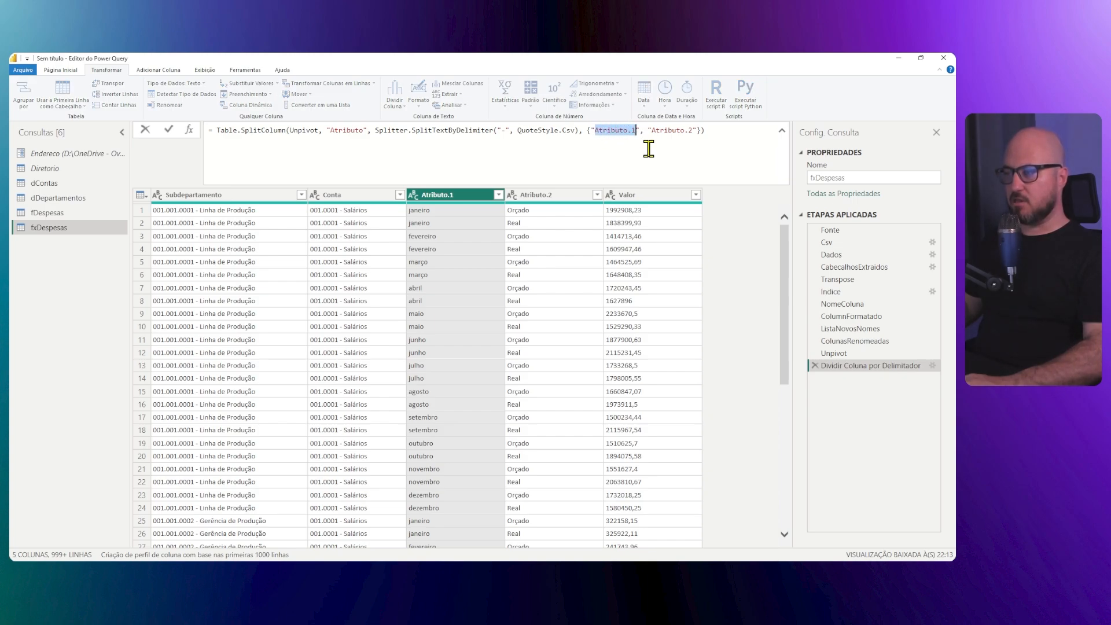
{"action": "type", "text": "Mes"}
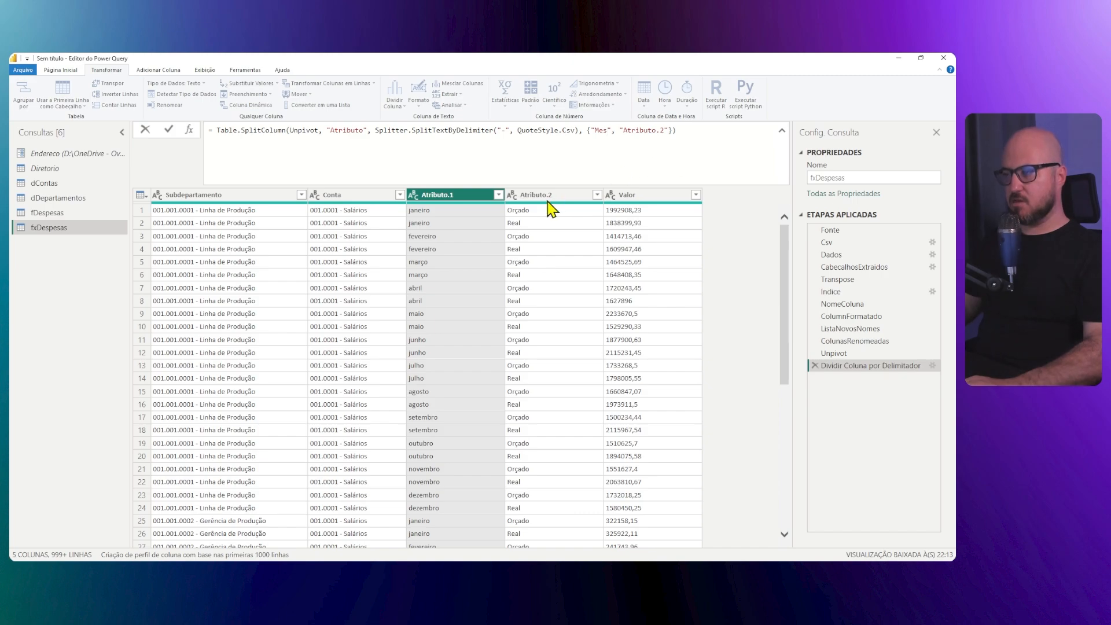
{"action": "left_click_drag", "start_coordinate": [622, 130], "coordinate": [657, 130]}
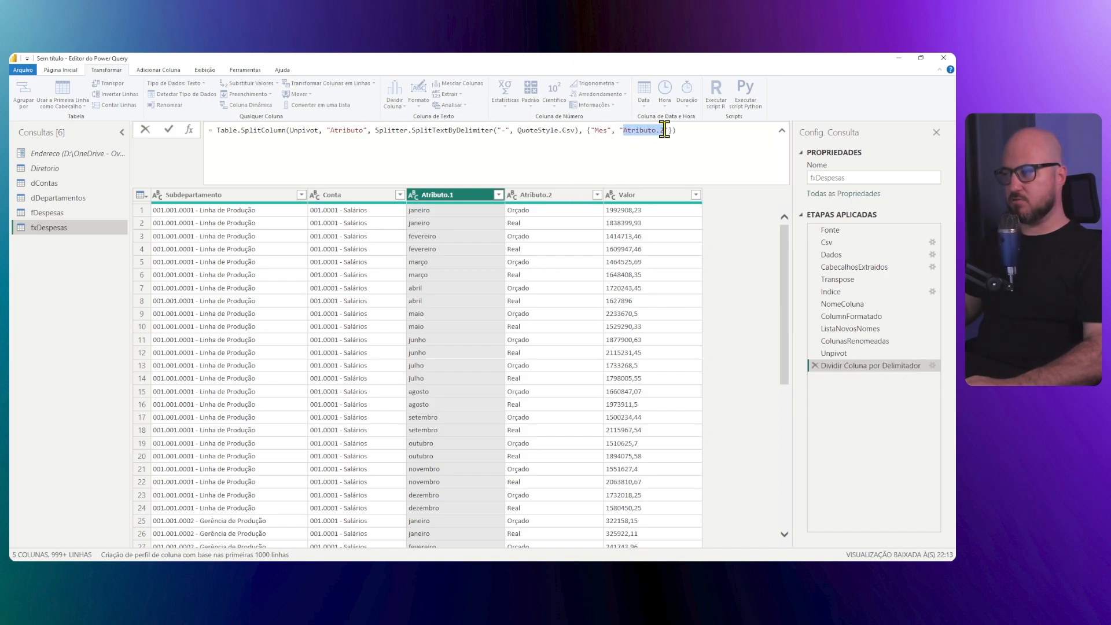
{"action": "type", "text": "Cena"}
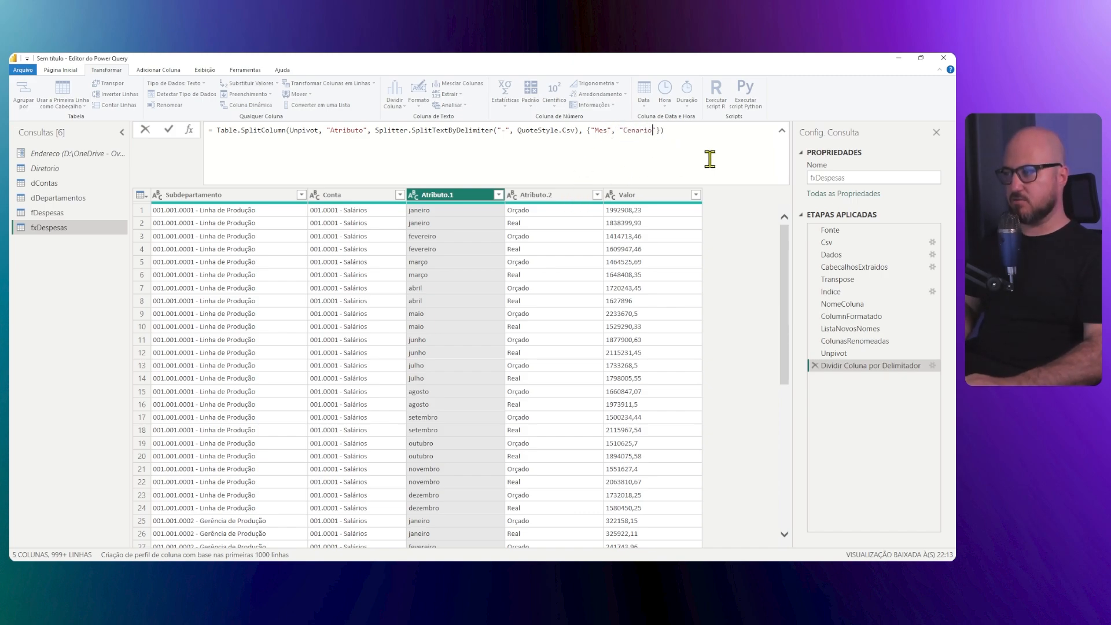
{"action": "key", "text": "Return"}
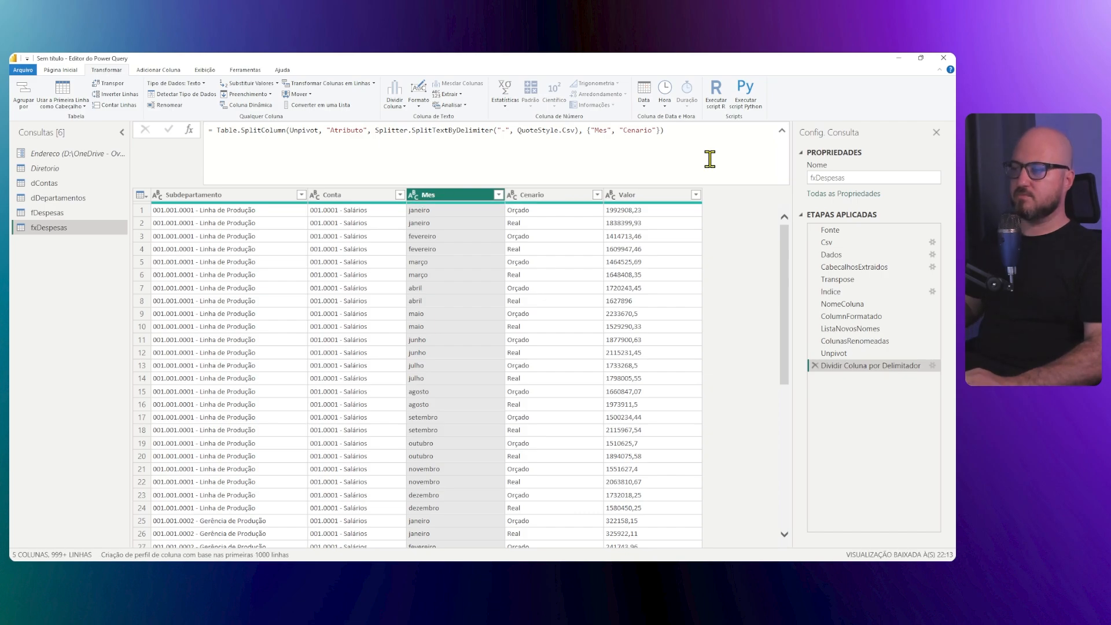
{"action": "left_click", "coordinate": [708, 148]}
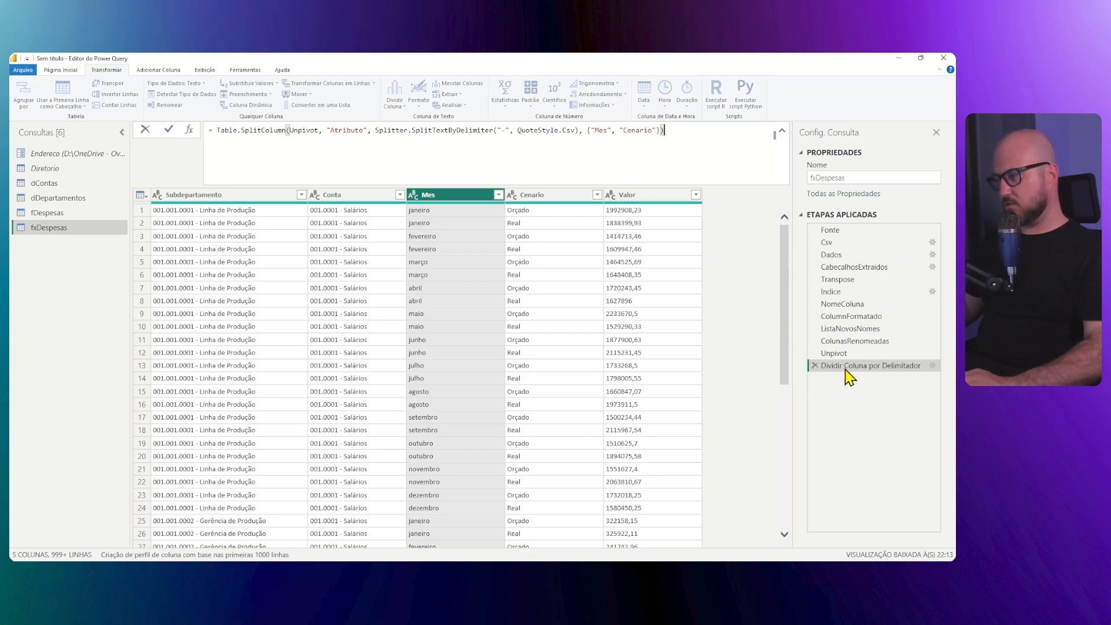
- Shorten the name of the Dividir Coluna por Delimitador step to DividirColuna
{"action": "right_click", "coordinate": [861, 377]}
{"action": "left_click", "coordinate": [728, 341]}
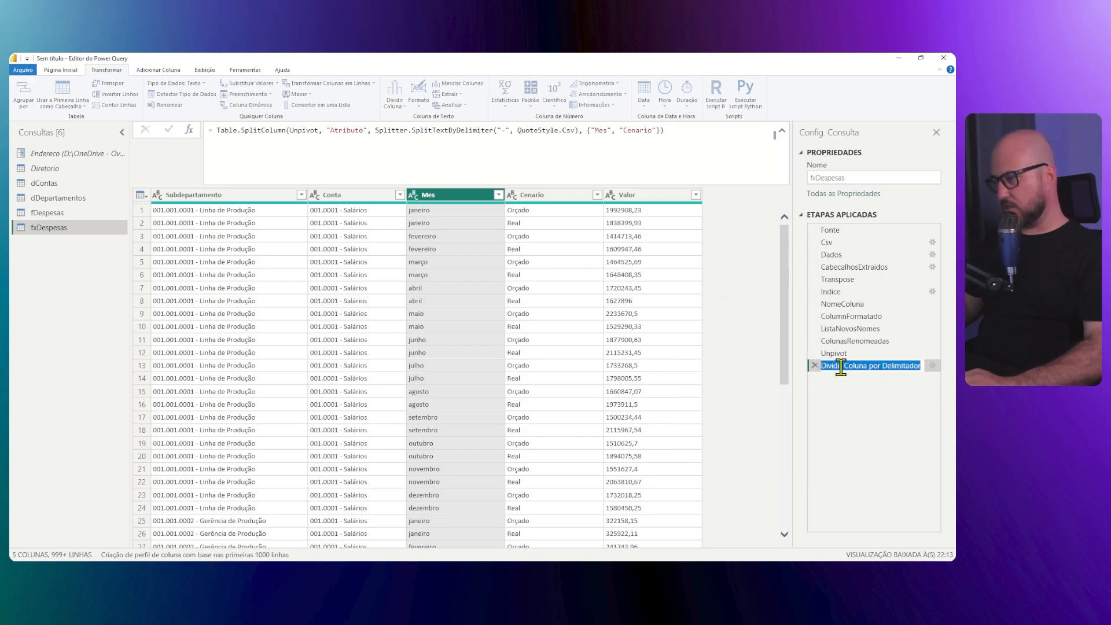
{"action": "left_click", "coordinate": [843, 367]}
{"action": "key", "text": "BackSpace"}
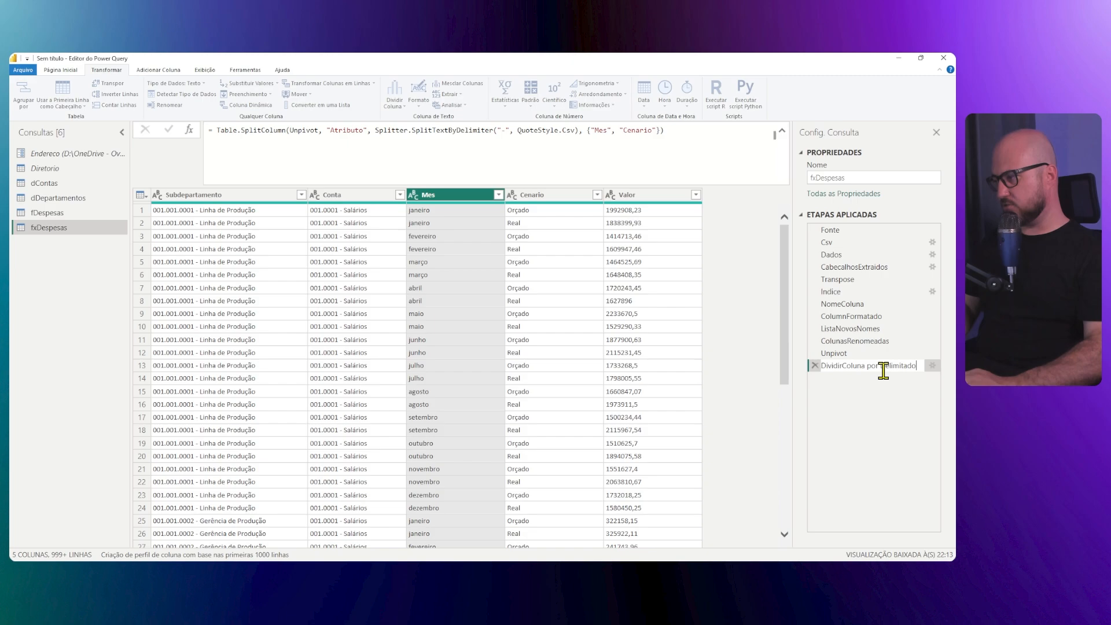
{"action": "key", "text": "Return"}
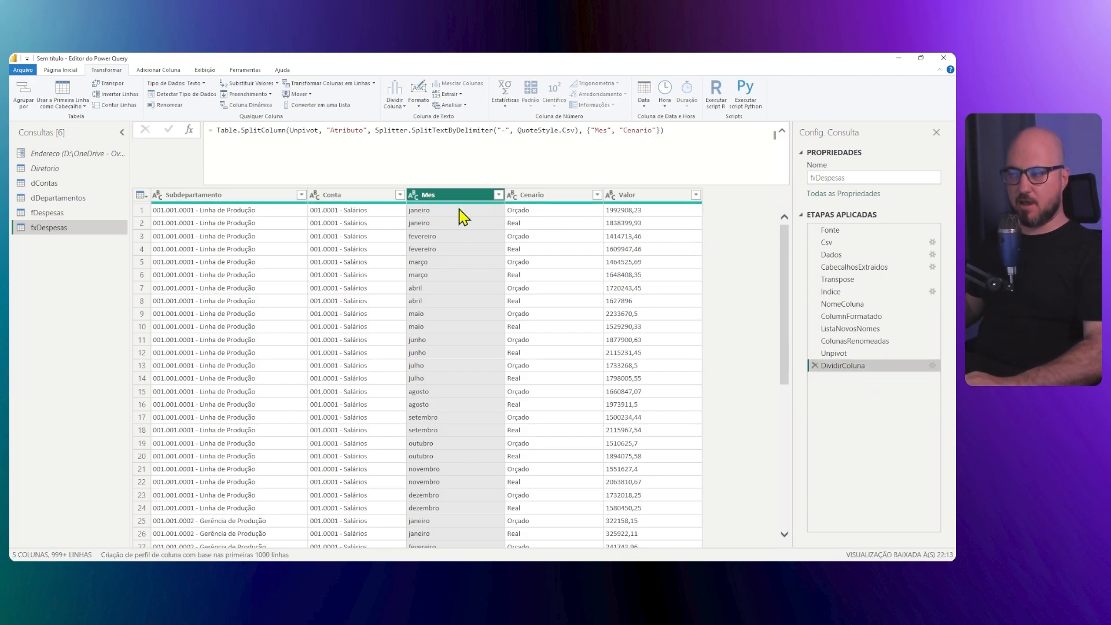
- Set the Valor column's data type to Número decimal fixo and rename the resulting step as TipoAlterado
{"action": "left_click", "coordinate": [610, 198]}
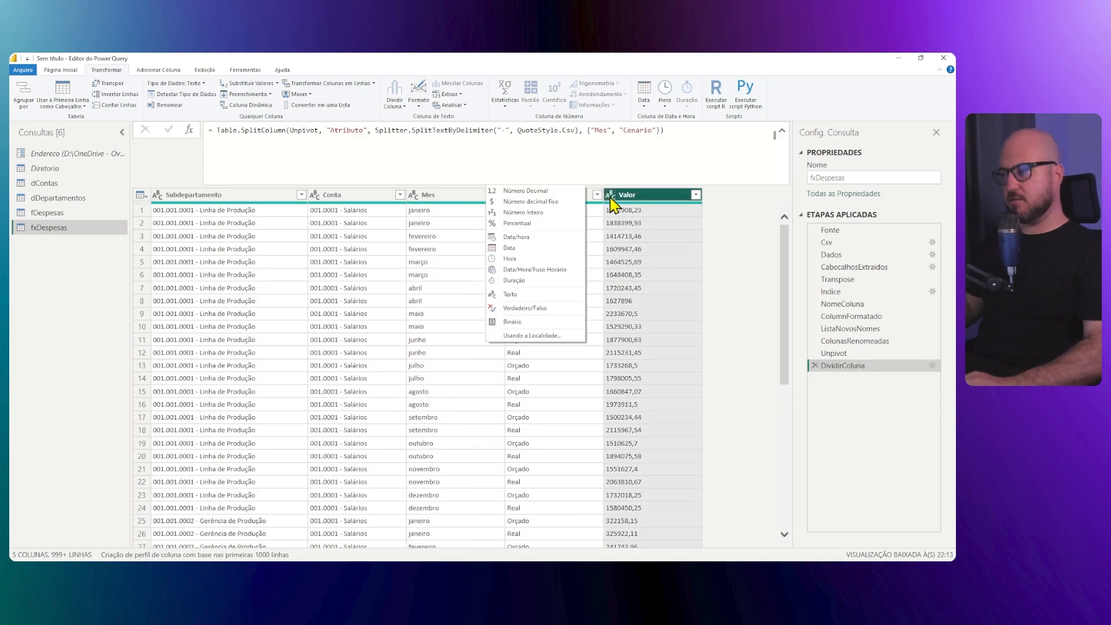
{"action": "left_click", "coordinate": [532, 201]}
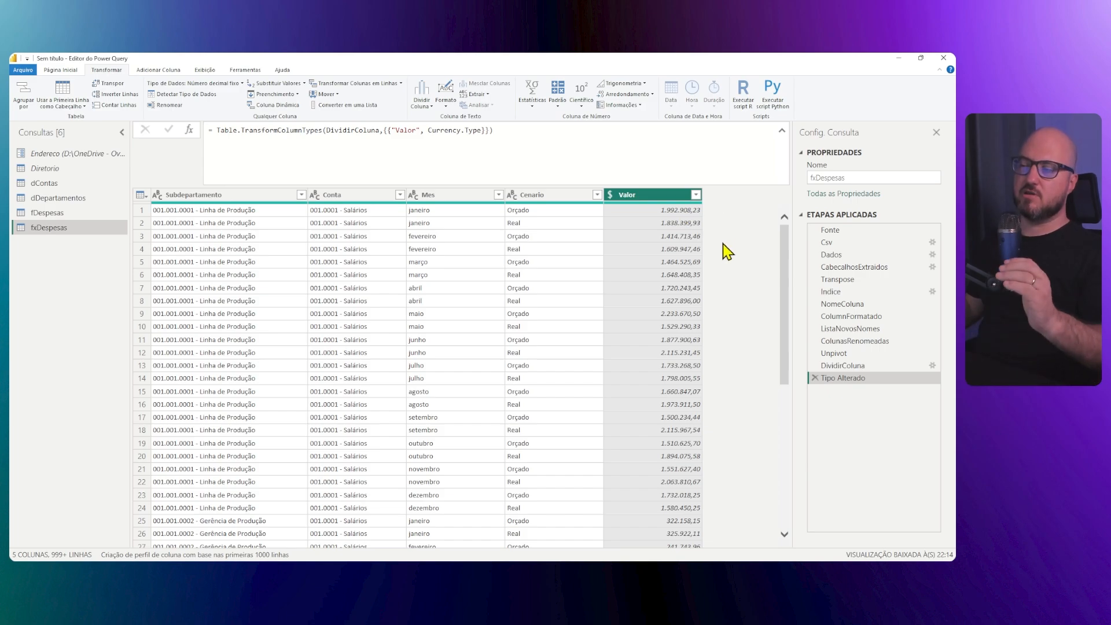
{"action": "right_click", "coordinate": [848, 379]}
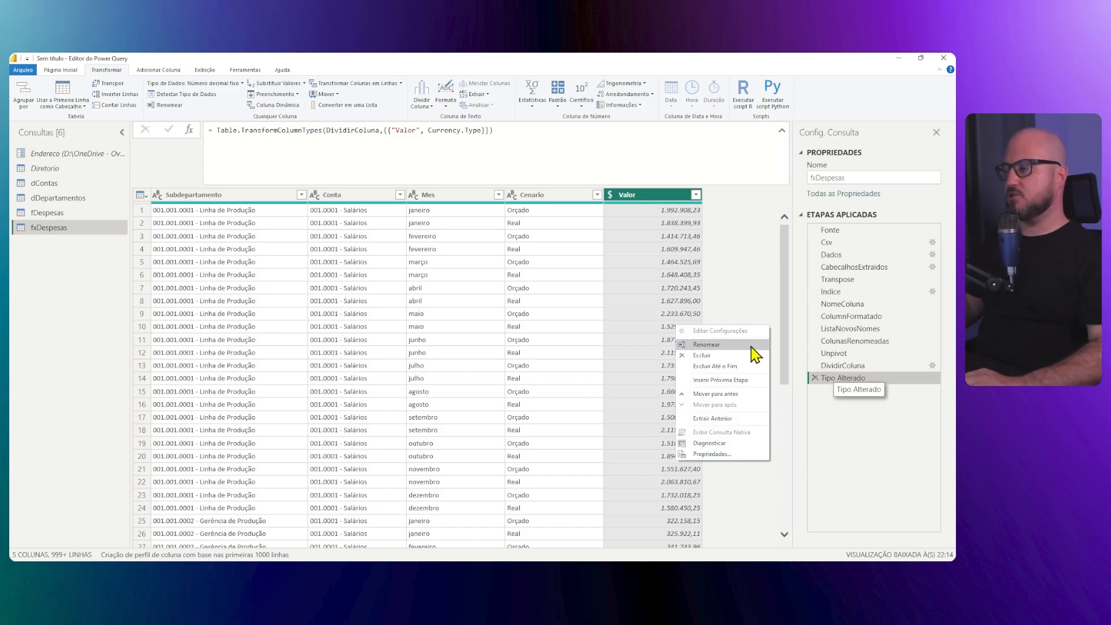
{"action": "left_click", "coordinate": [706, 344]}
{"action": "left_click", "coordinate": [838, 378]}
{"action": "key", "text": "BackSpace"}
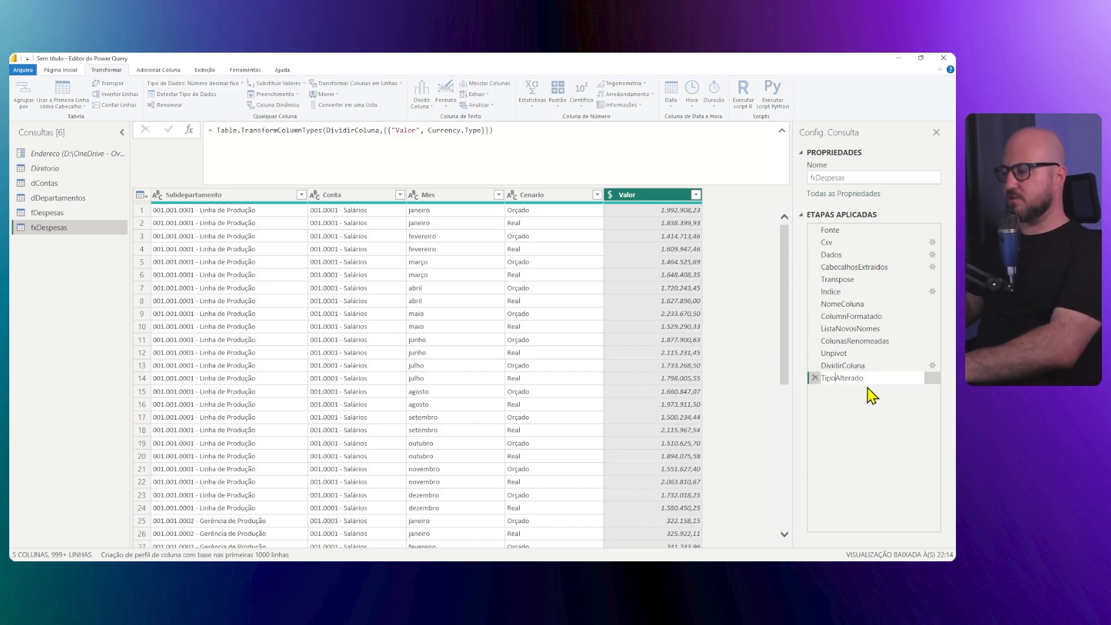
{"action": "key", "text": "Return"}
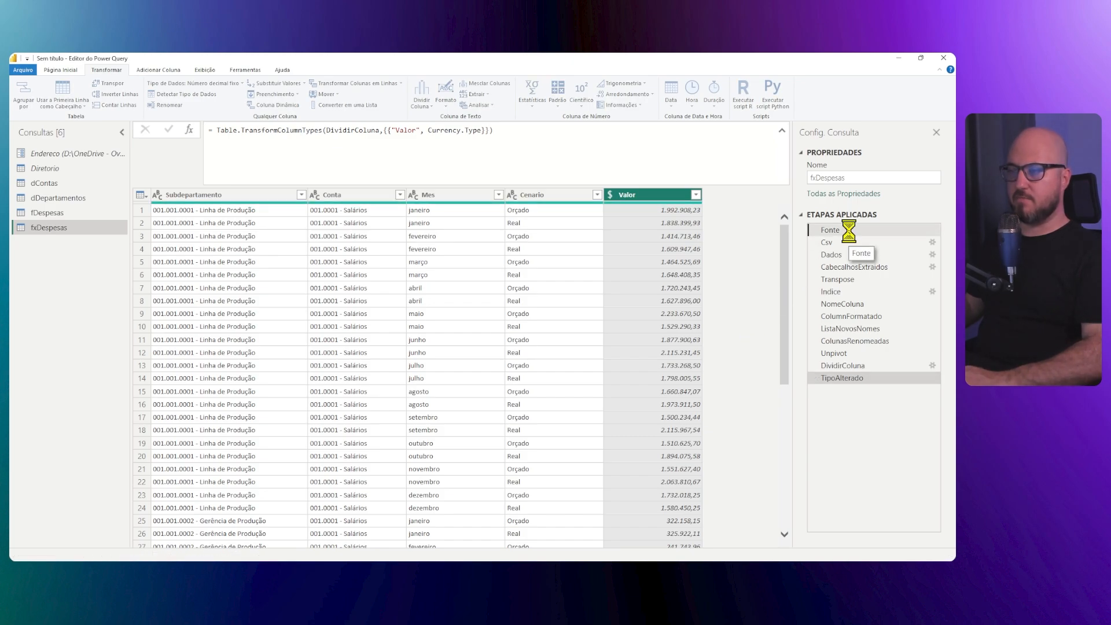
- Set the file index in the Fonte formula to 1 and check the resulting table at the TipoAlterado step
{"action": "left_click", "coordinate": [835, 230]}
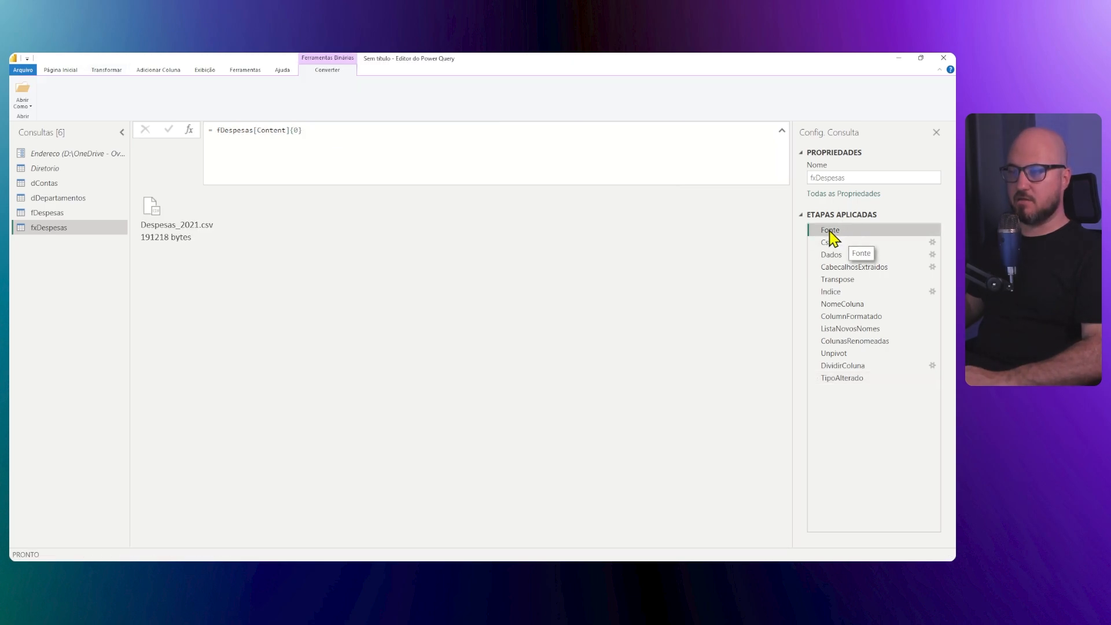
{"action": "left_click", "coordinate": [300, 131]}
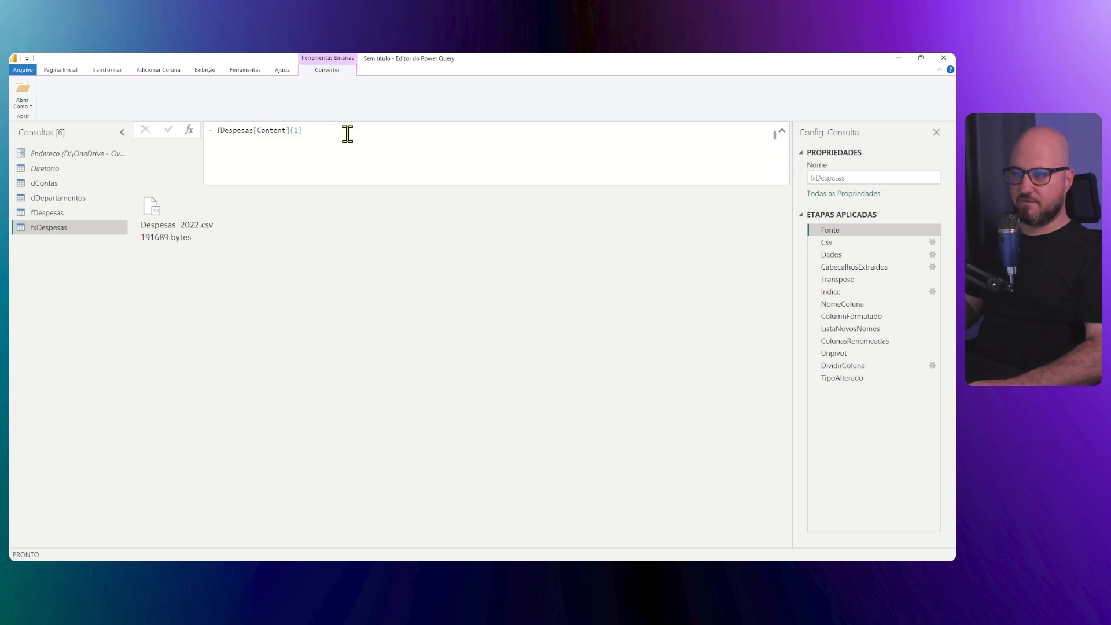
{"action": "left_click", "coordinate": [851, 379]}
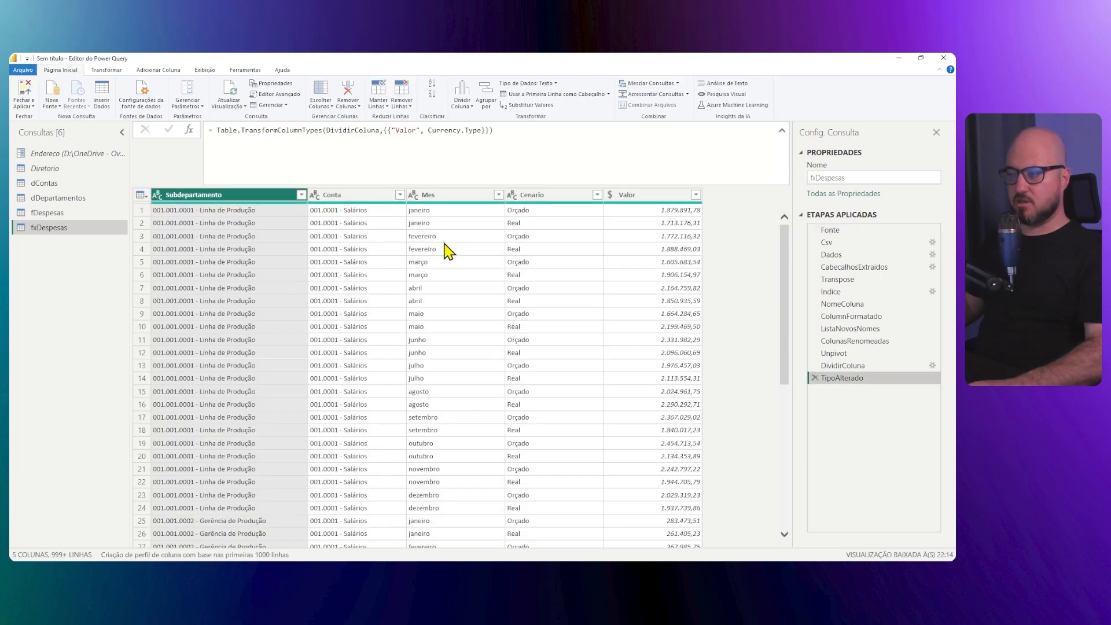
- Set the file index in the Fonte formula to 2 and review the table at the TipoAlterado step
{"action": "left_click", "coordinate": [829, 230]}
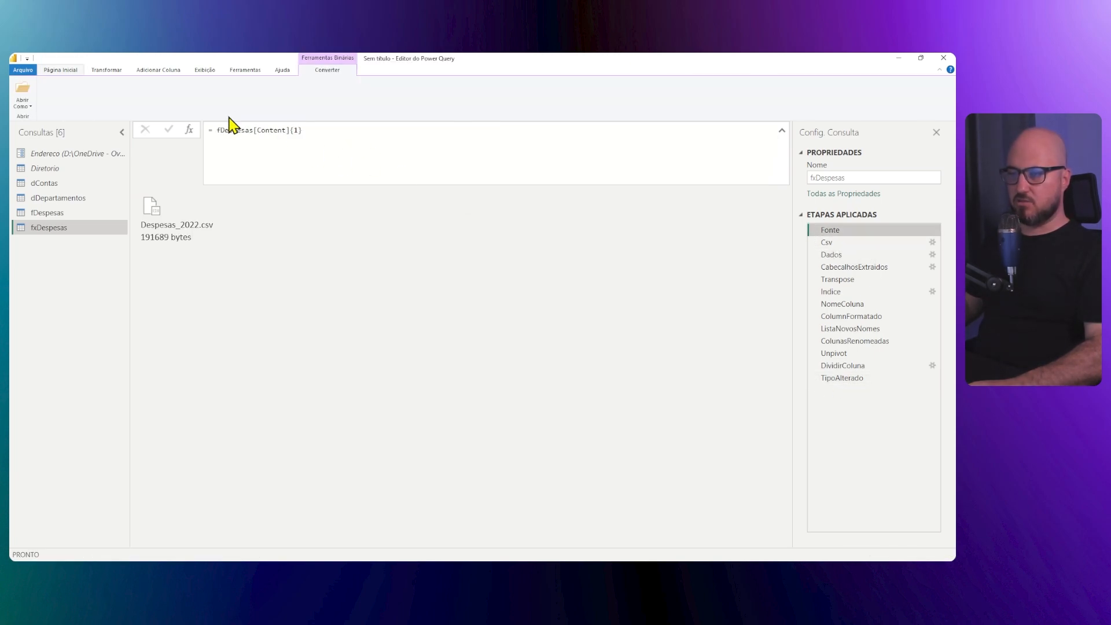
{"action": "double_click", "coordinate": [297, 131]}
{"action": "type", "text": "2"}
{"action": "key", "text": "Return"}
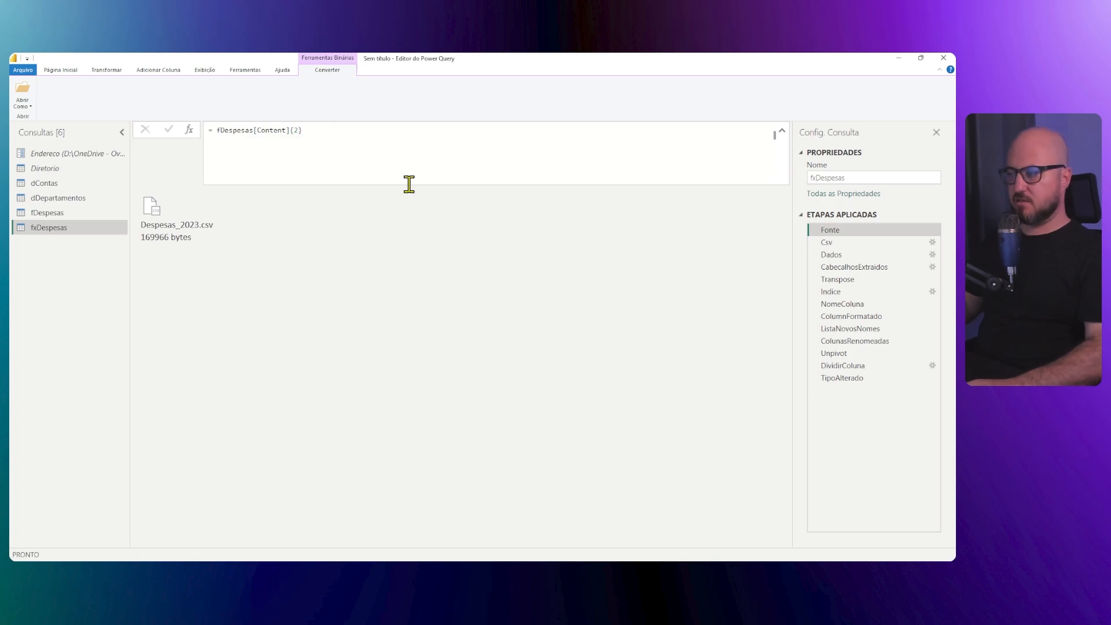
{"action": "left_click", "coordinate": [849, 380]}
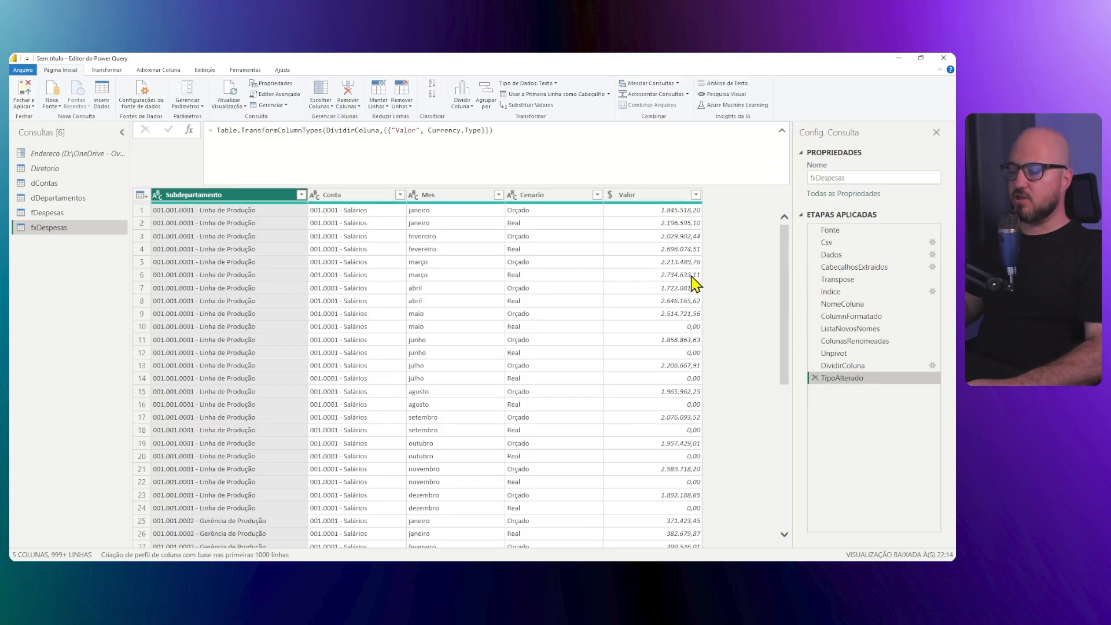
- Preview each Binary file in the Content column of the fDespesas query
{"action": "left_click", "coordinate": [67, 214]}
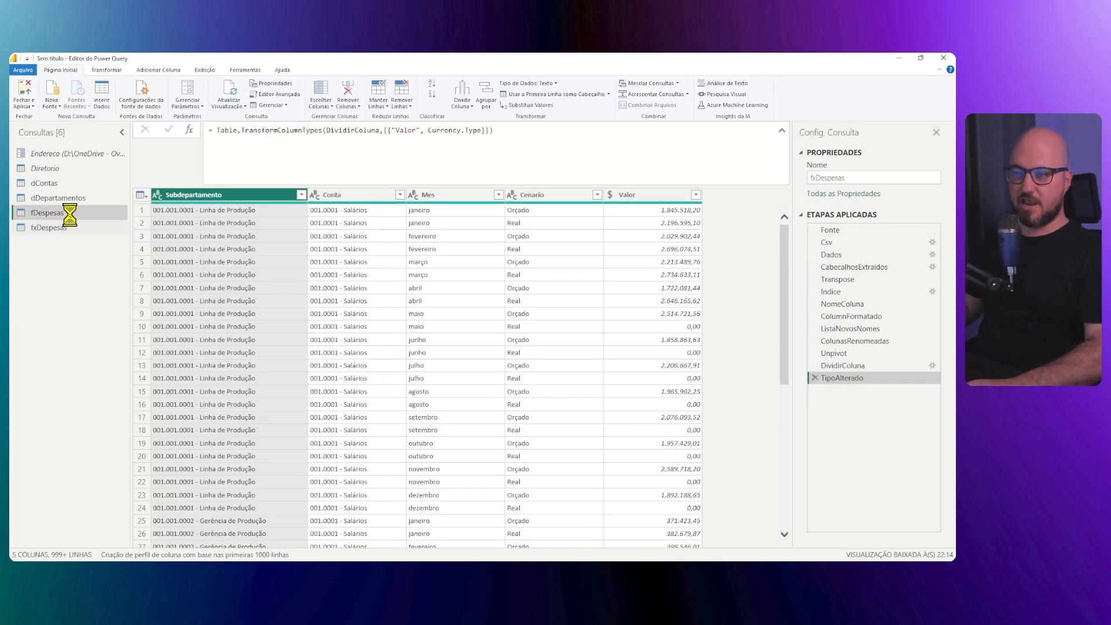
{"action": "left_click", "coordinate": [196, 211]}
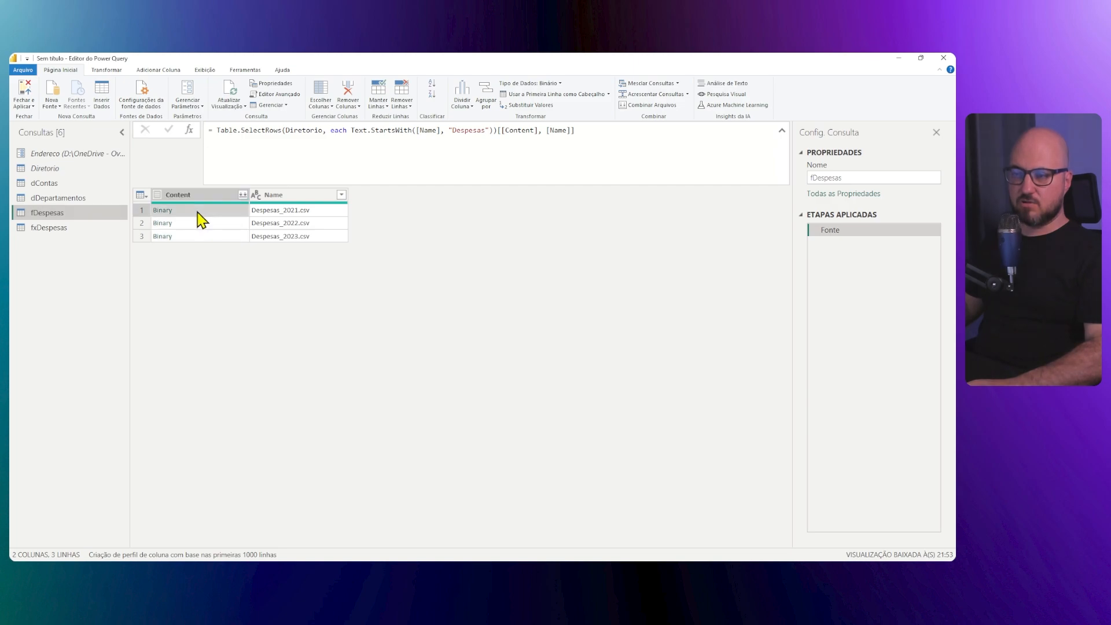
{"action": "left_click", "coordinate": [197, 223]}
{"action": "left_click", "coordinate": [204, 235]}
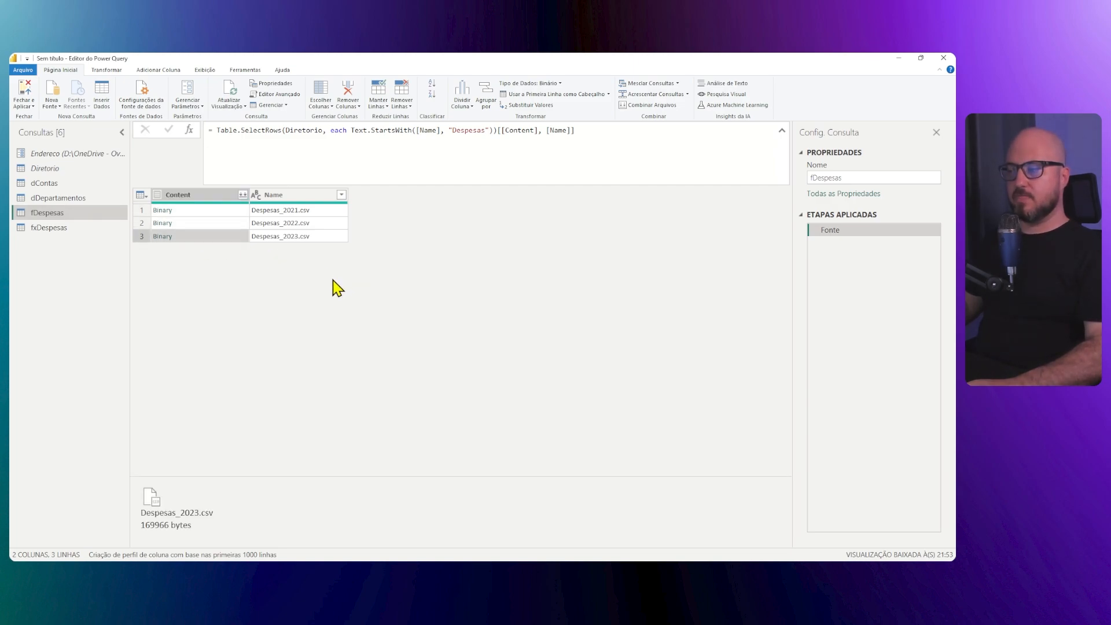
- Open the fxDespesas code in a maximized, enlarged Advanced Editor and highlight the Fonte expression fDespesas[Content]{2}
{"action": "left_click", "coordinate": [61, 228]}
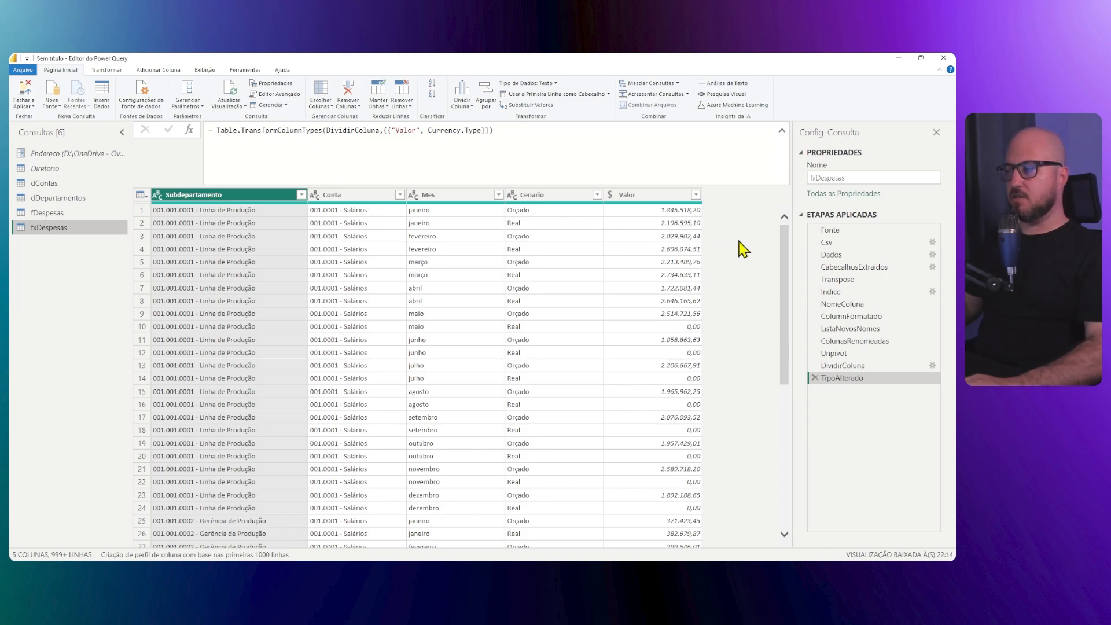
{"action": "left_click", "coordinate": [831, 231]}
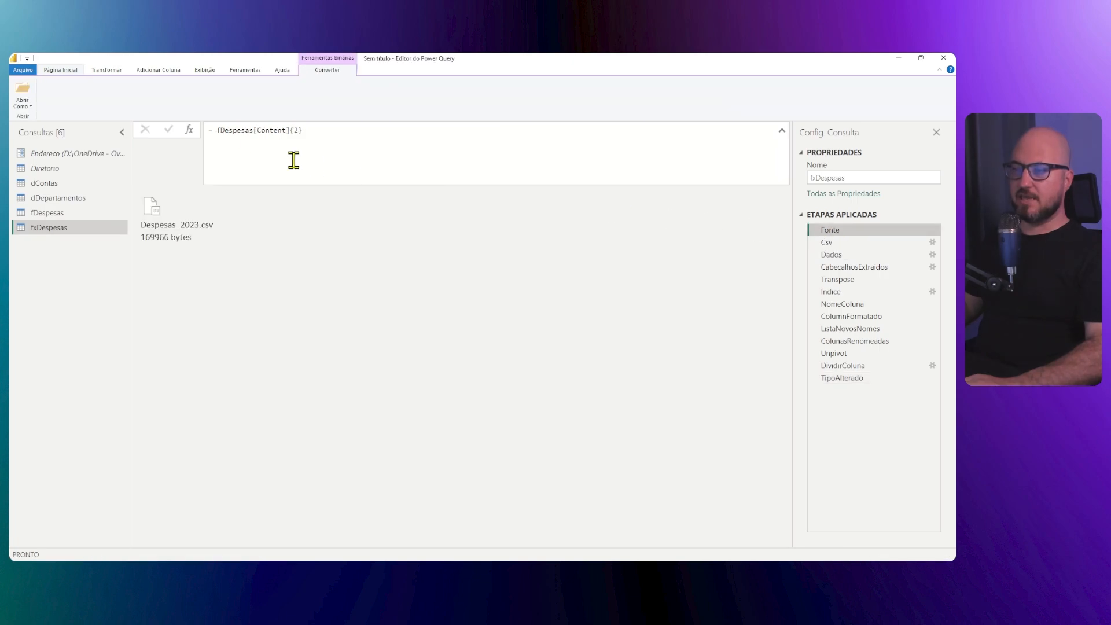
{"action": "left_click", "coordinate": [67, 70]}
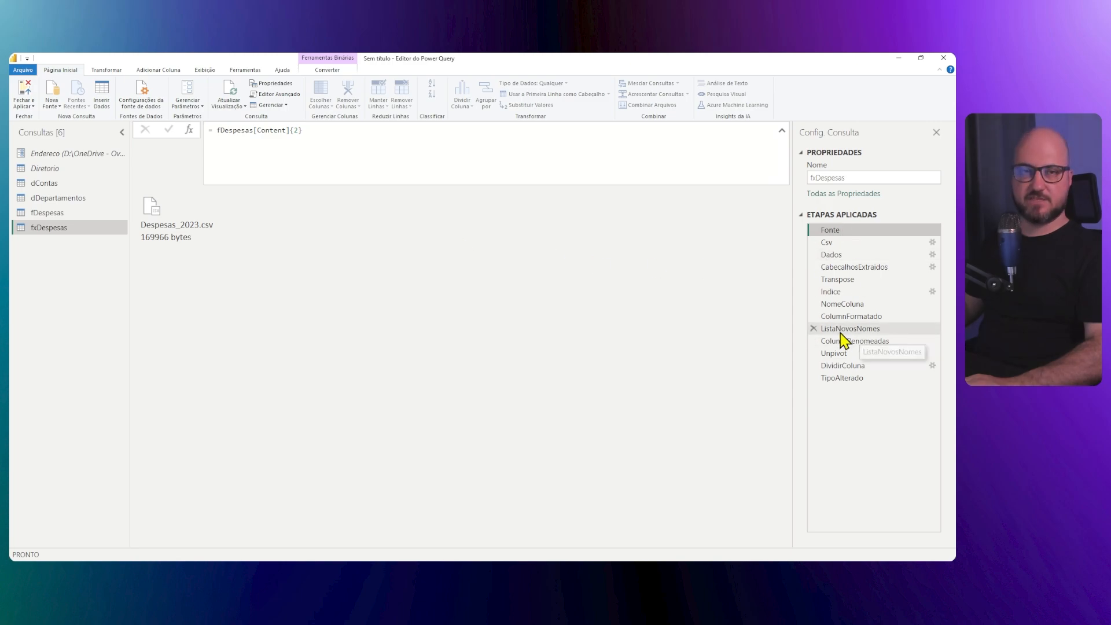
{"action": "left_click", "coordinate": [278, 96]}
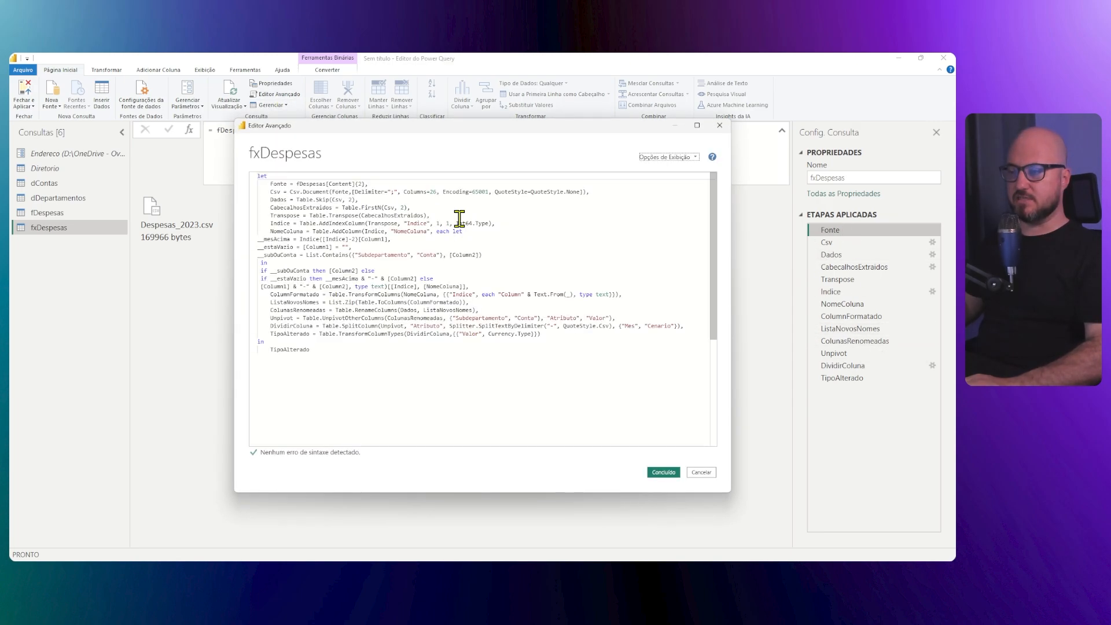
{"action": "left_click", "coordinate": [698, 125]}
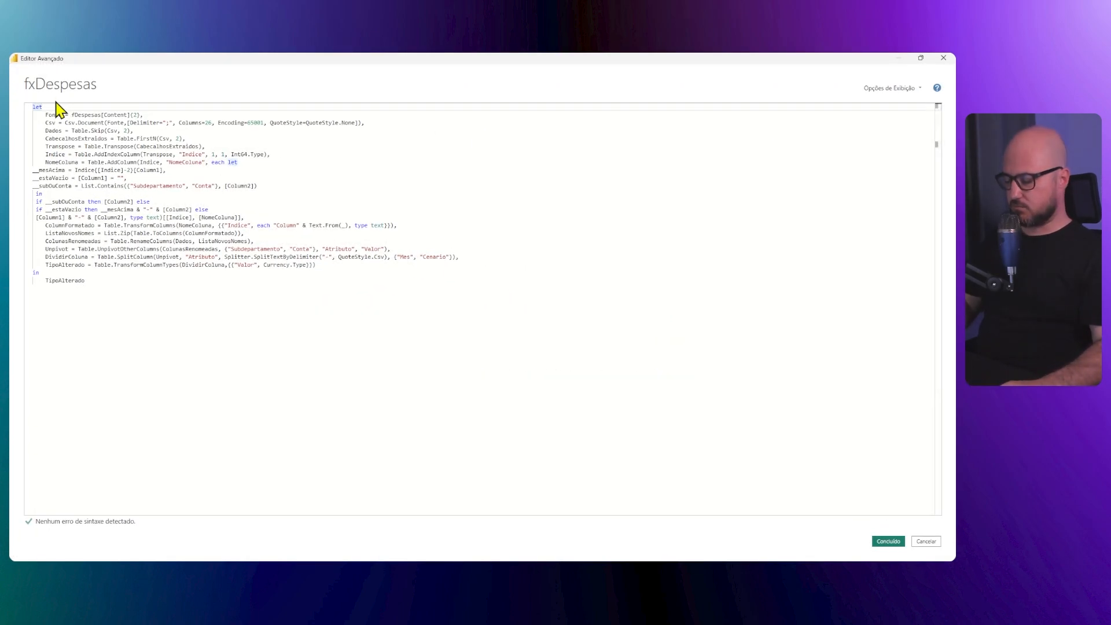
{"action": "key", "text": "ctrl+shift+plus"}
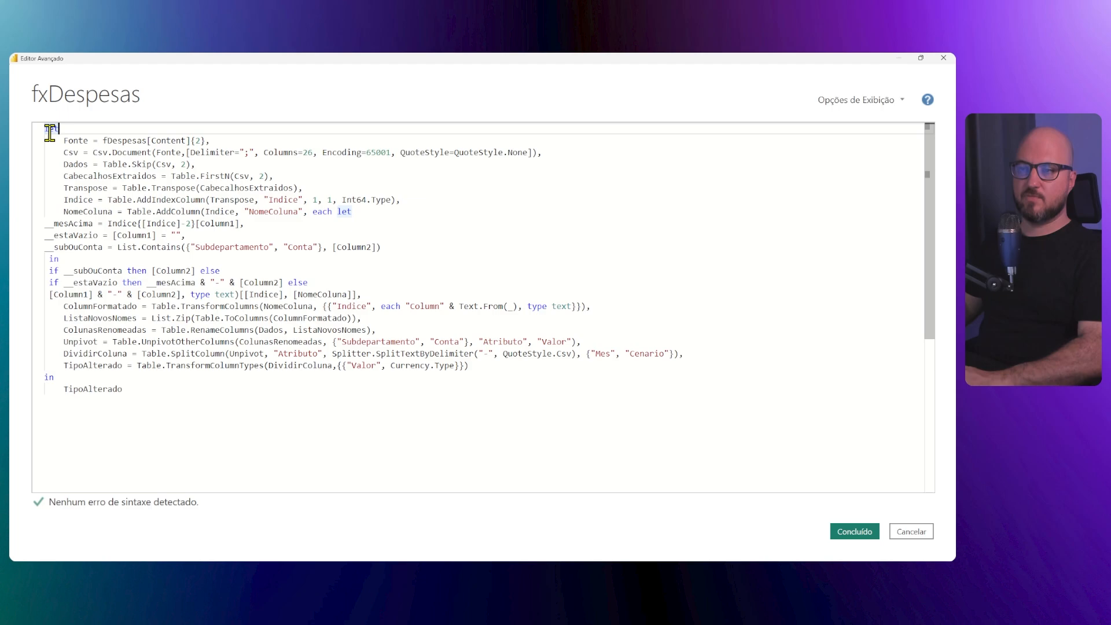
{"action": "left_click_drag", "start_coordinate": [104, 140], "coordinate": [203, 139]}
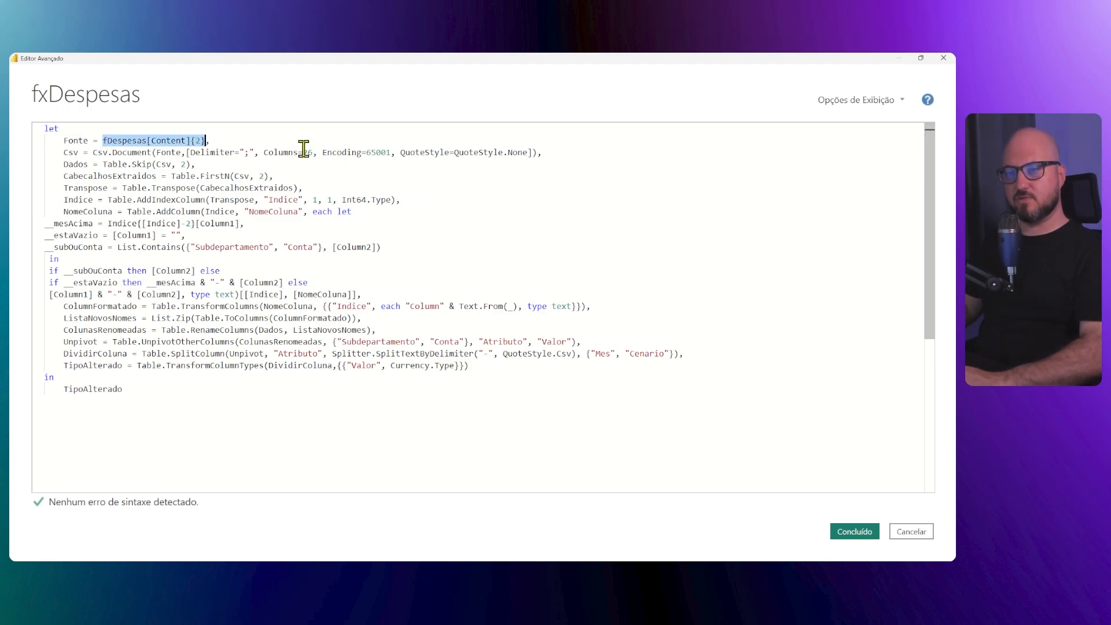
- Insert an empty function header ()=> on a new line above the opening let of the fxDespesas code
{"action": "left_click", "coordinate": [46, 126]}
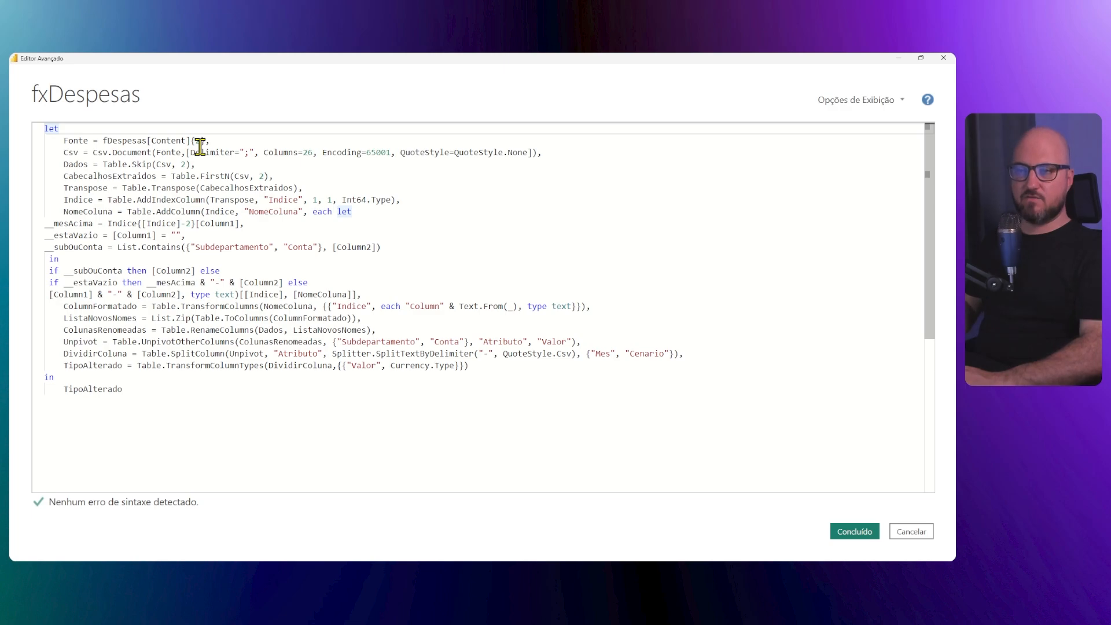
{"action": "key", "text": "Return"}
{"action": "key", "text": "Return"}
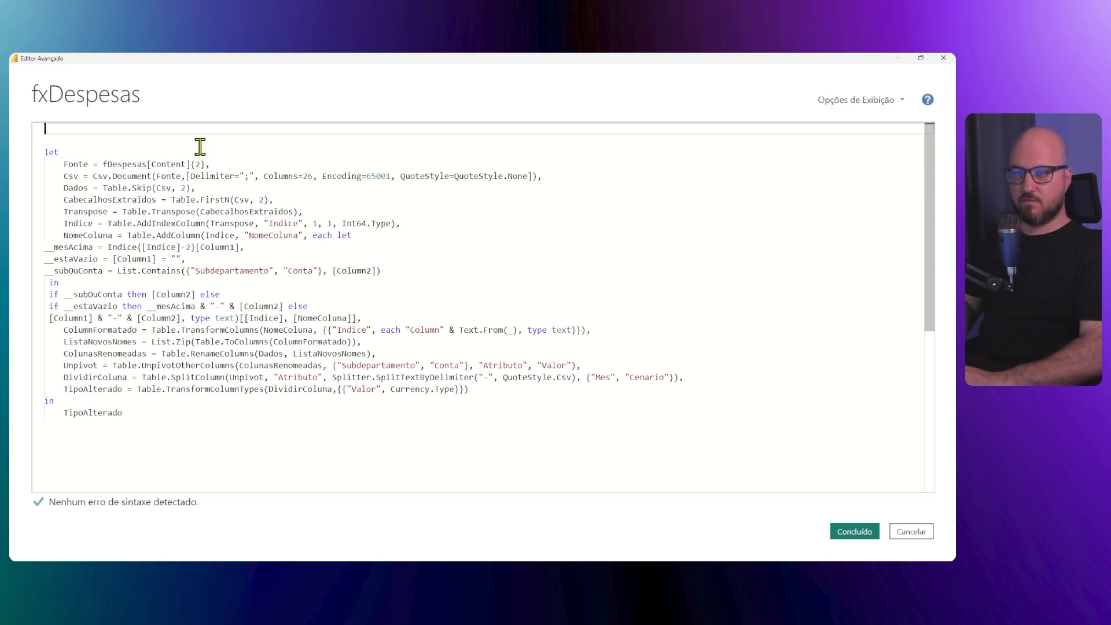
{"action": "type", "text": "()="}
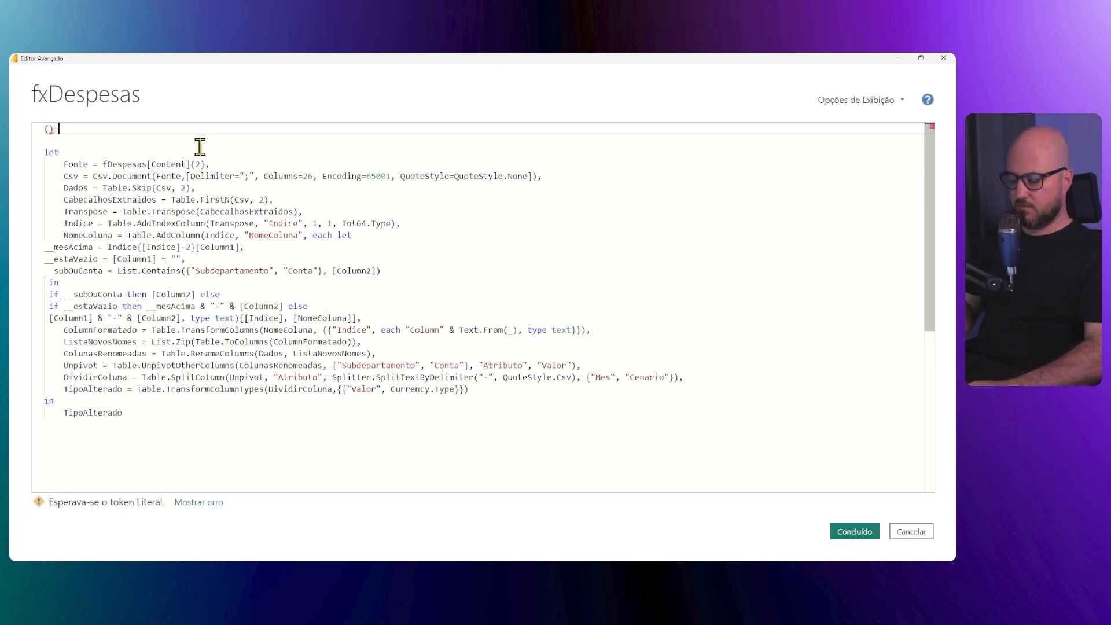
{"action": "type", "text": ">"}
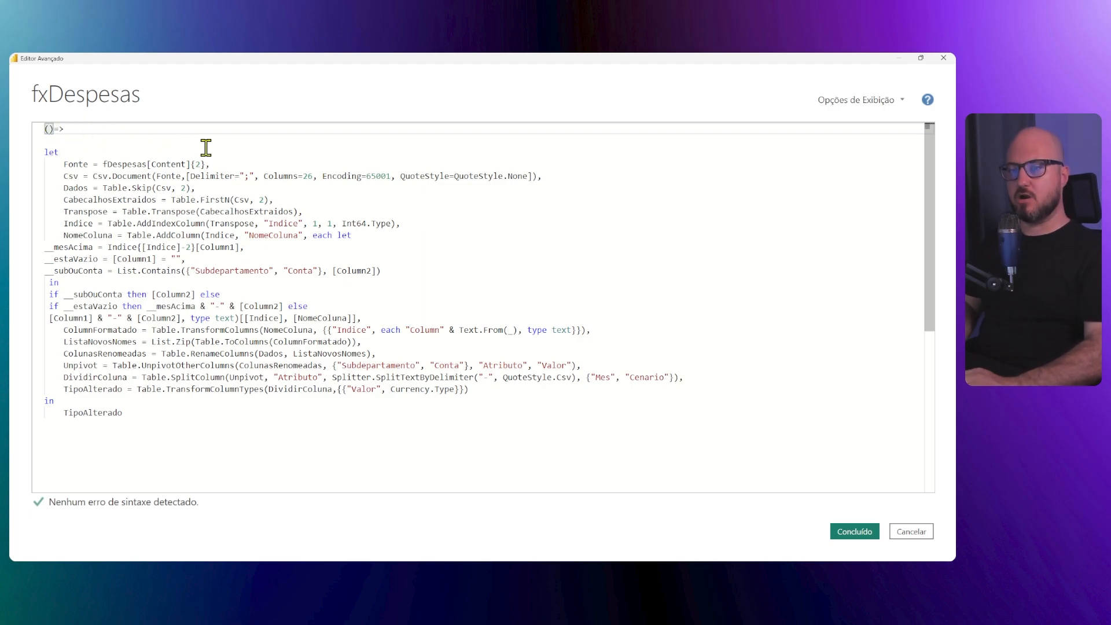
- Declare a parameter csv as binary inside the function header's parentheses
{"action": "key", "text": "Left"}
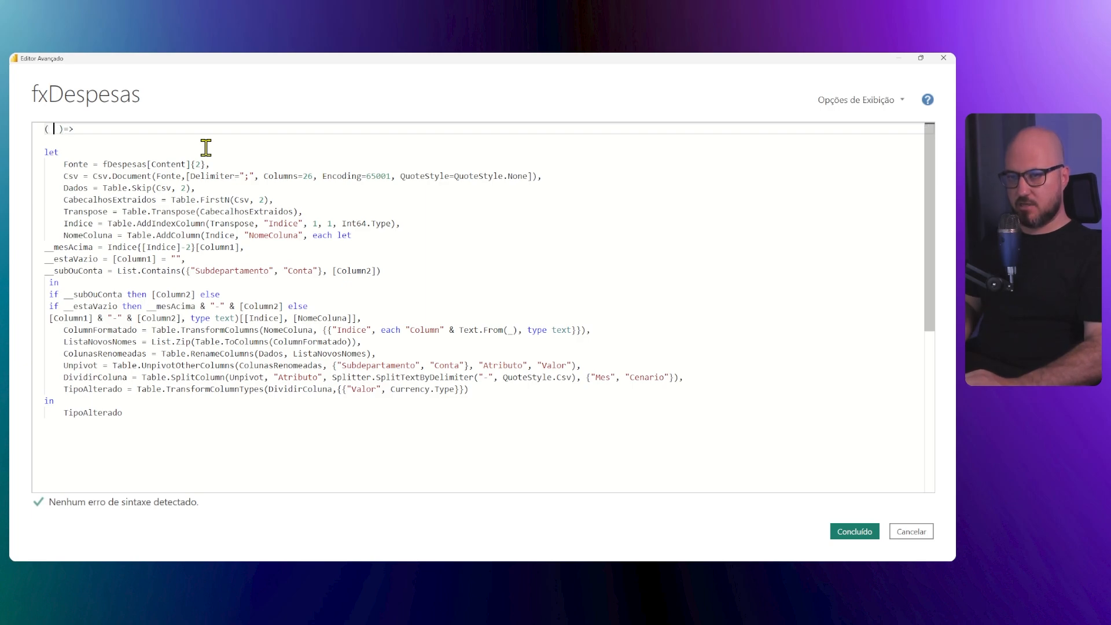
{"action": "type", "text": "csv as "}
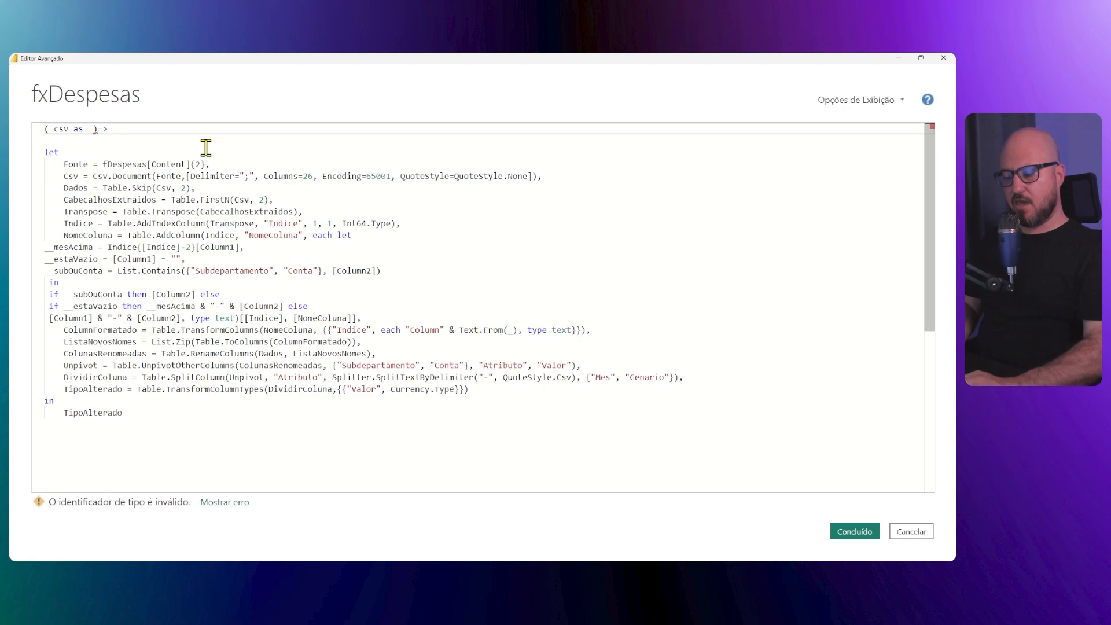
{"action": "type", "text": "binaer"}
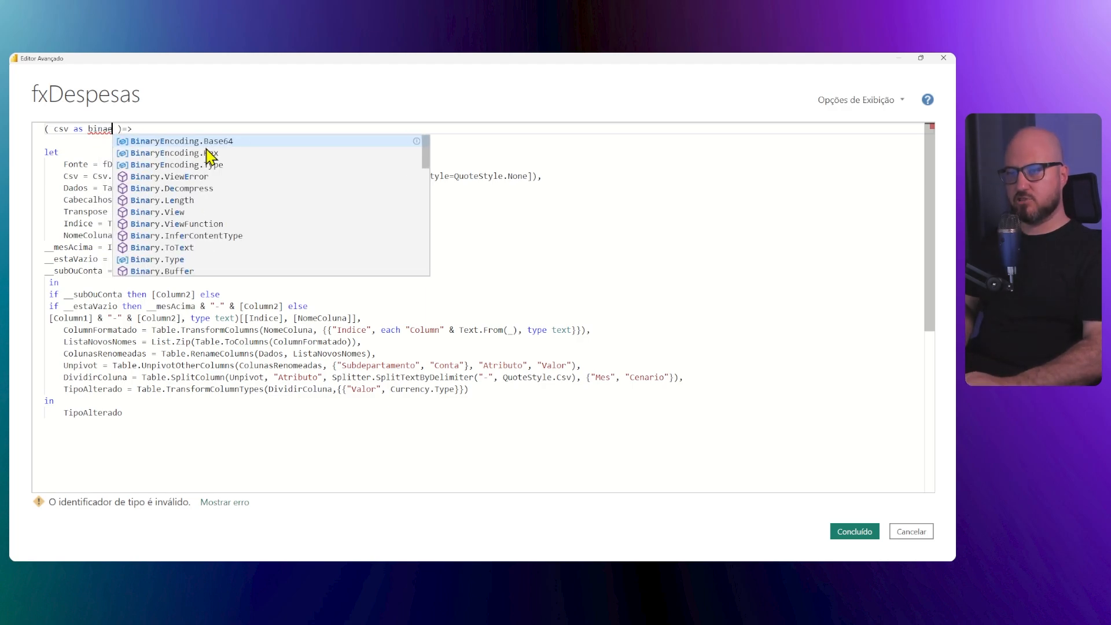
{"action": "key", "text": "BackSpace"}
{"action": "key", "text": "BackSpace"}
{"action": "type", "text": "ry"}
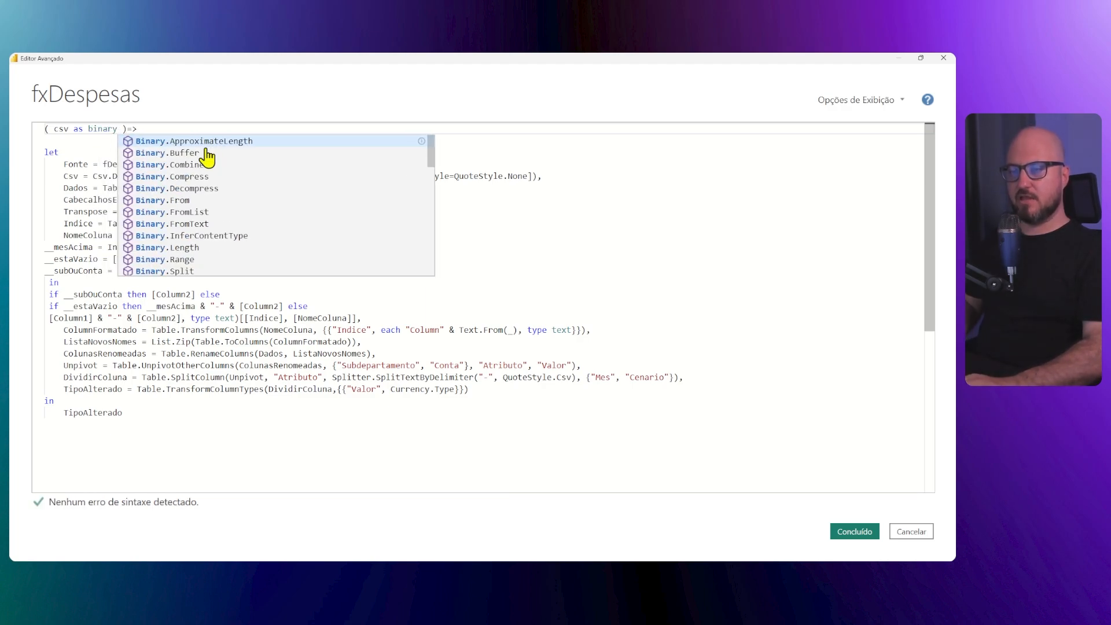
- Declare the function's return type as table and remove the blank line between the header and let
{"action": "key", "text": "Right"}
{"action": "key", "text": "Right"}
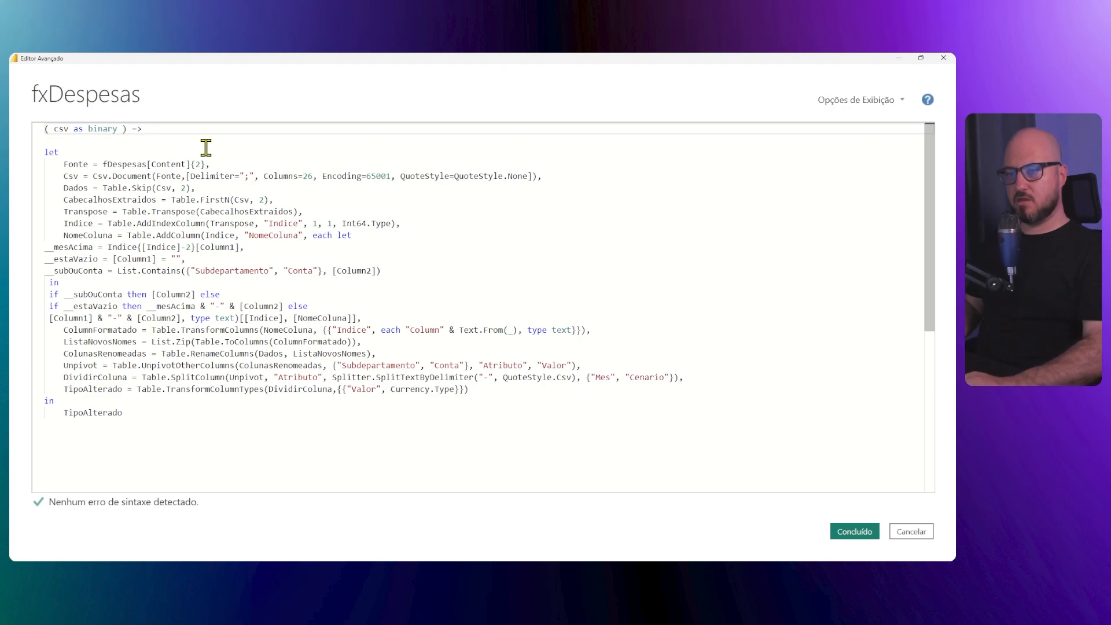
{"action": "type", "text": "as "}
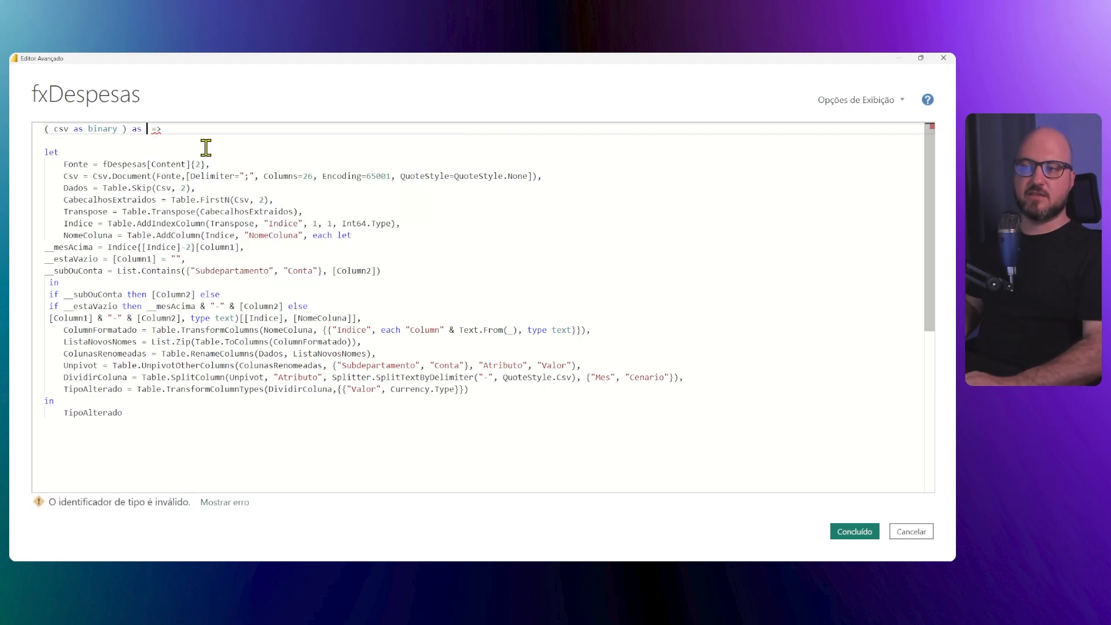
{"action": "type", "text": "table"}
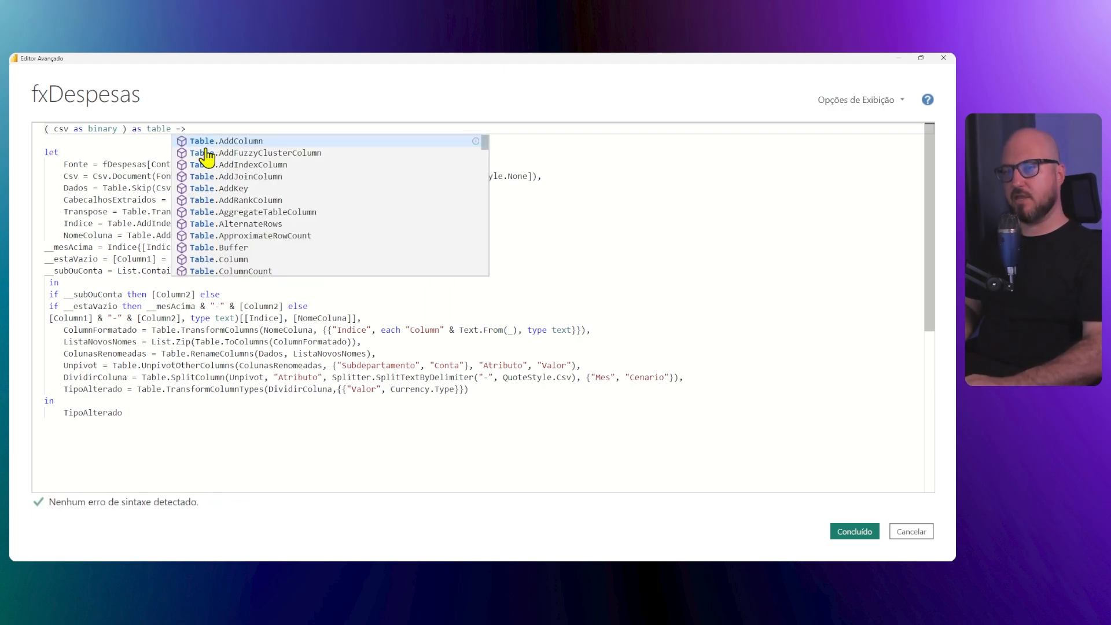
{"action": "left_click", "coordinate": [84, 142]}
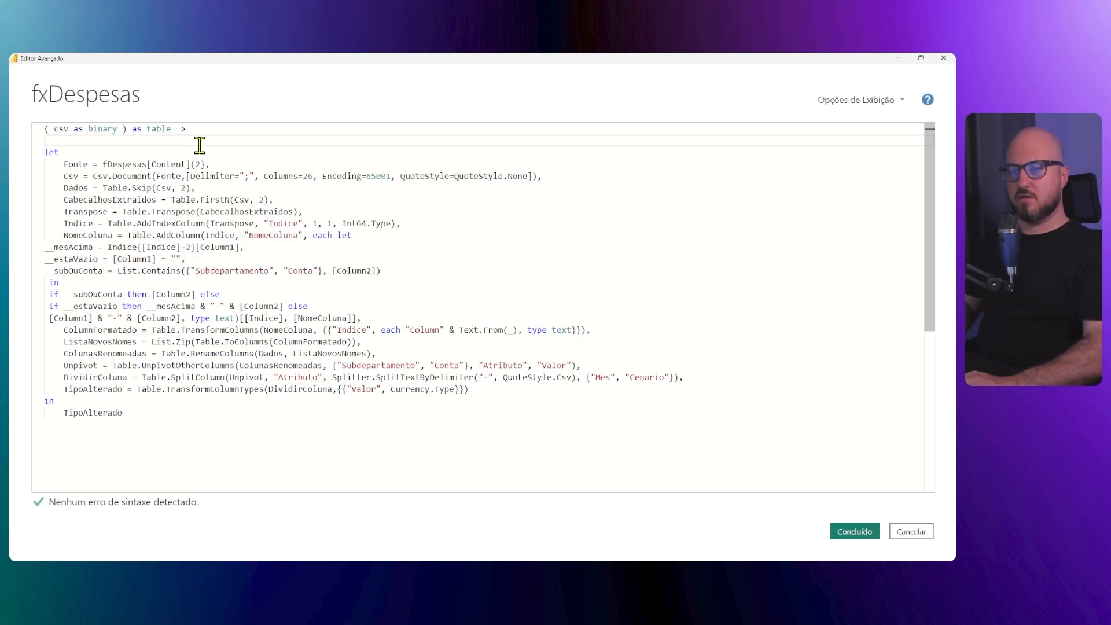
{"action": "key", "text": "Delete"}
- Set the Fonte step to csv, comment out the original fDespesas[Content]{2} expression, and apply the function code
{"action": "left_click", "coordinate": [102, 152]}
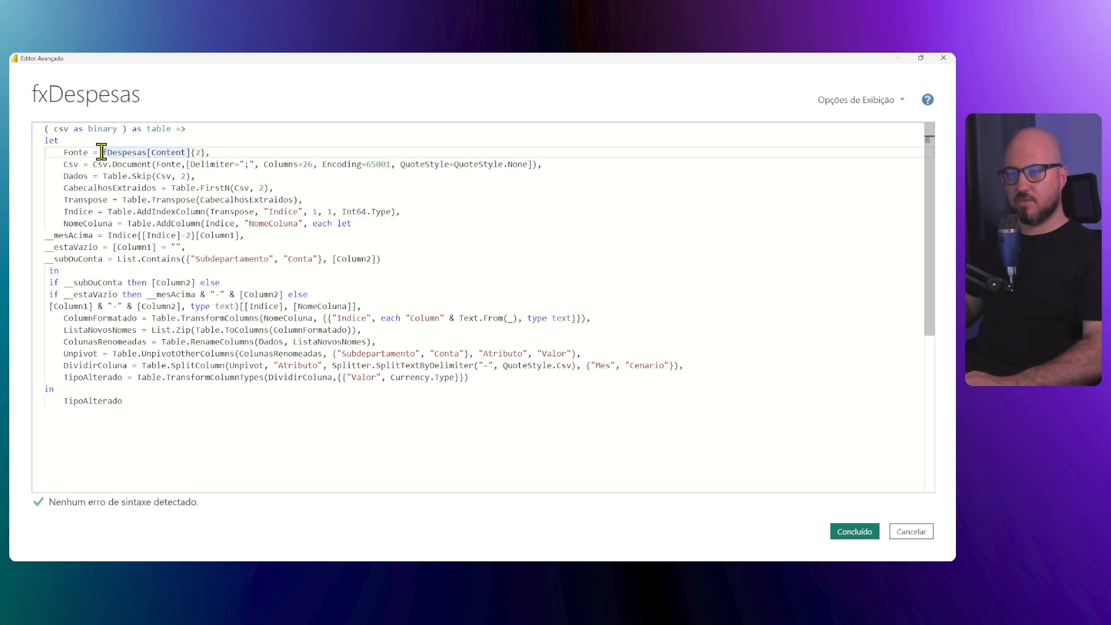
{"action": "double_click", "coordinate": [63, 129]}
{"action": "key", "text": "ctrl+c"}
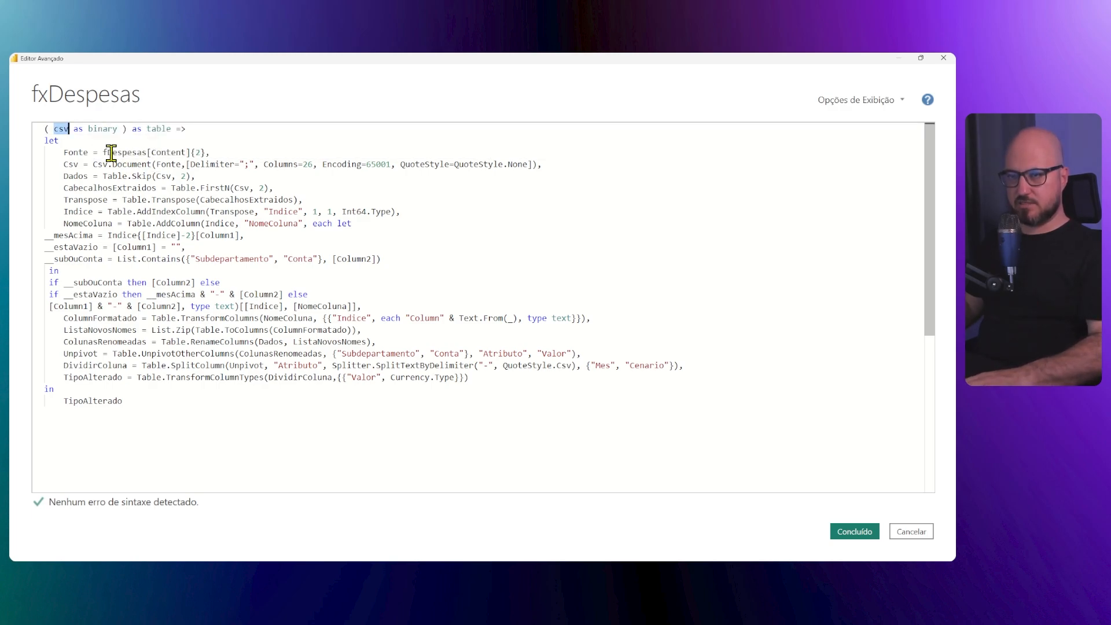
{"action": "left_click", "coordinate": [111, 152]}
{"action": "key", "text": "ctrl+v"}
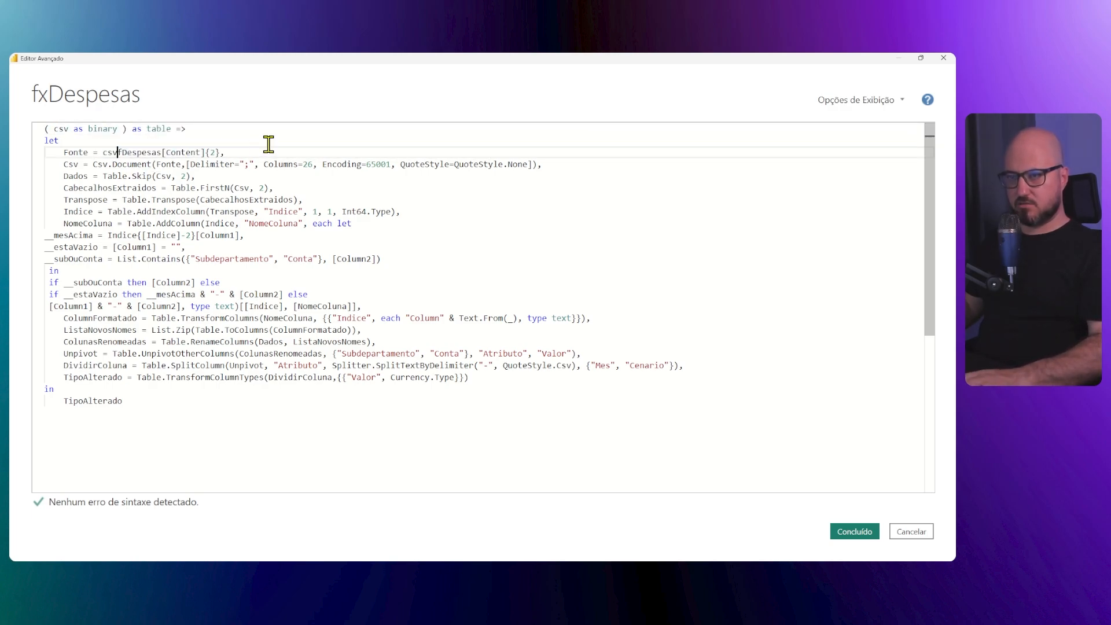
{"action": "type", "text": "//"}
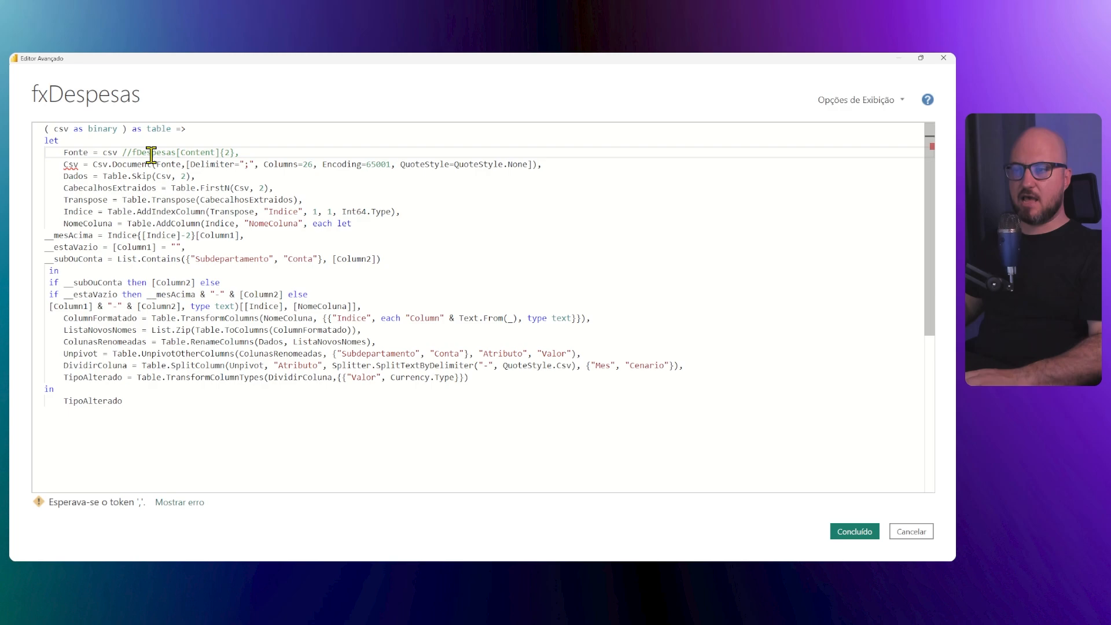
{"action": "left_click", "coordinate": [119, 152]}
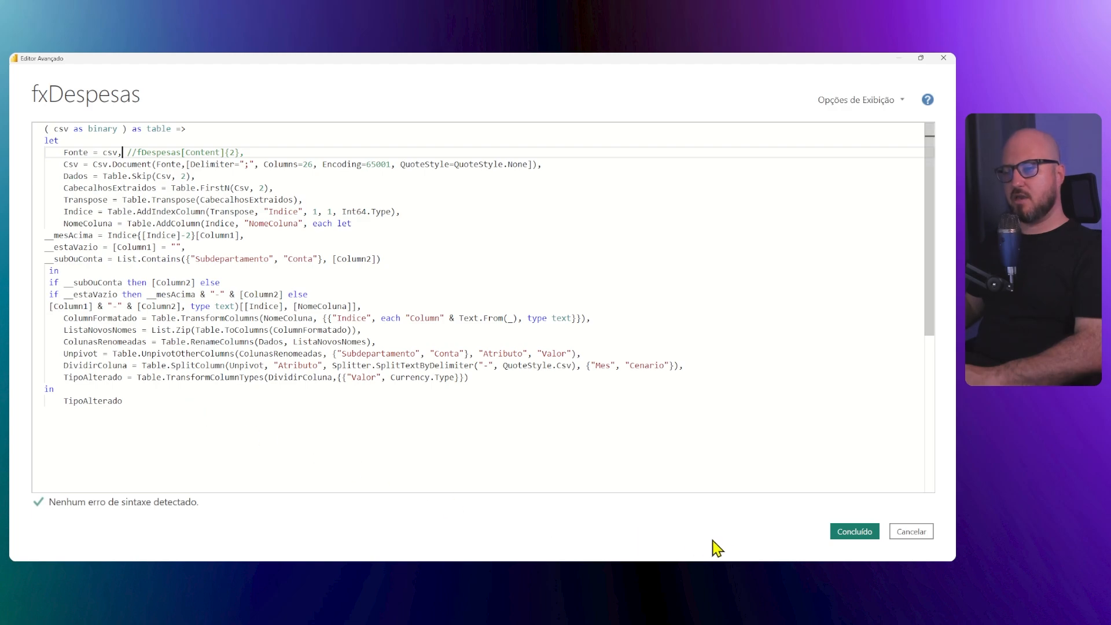
{"action": "left_click", "coordinate": [857, 534]}
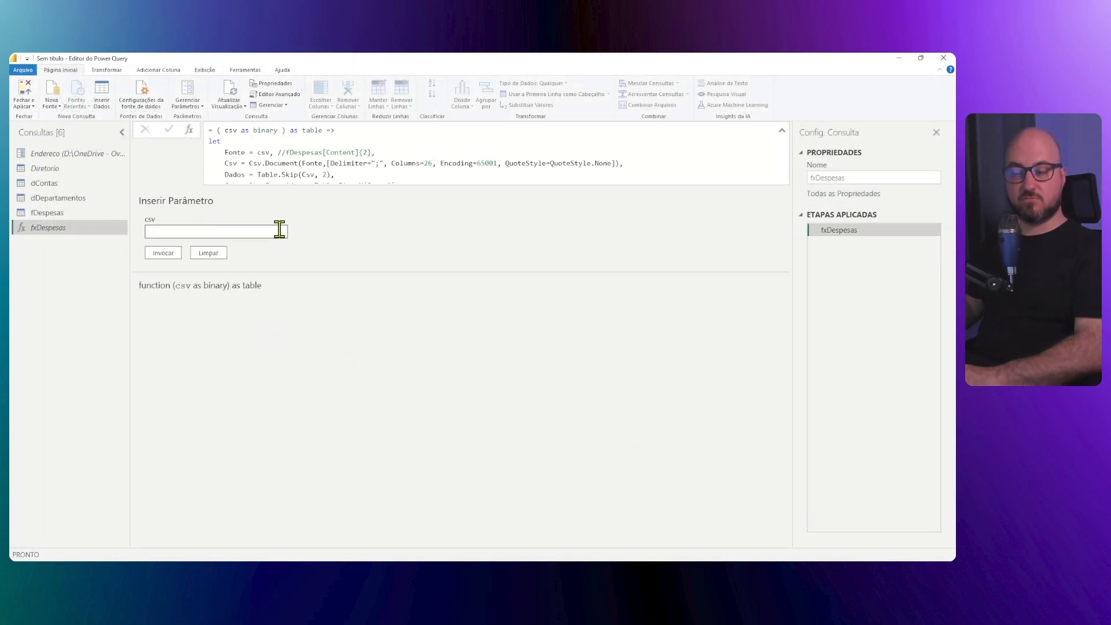
- Compare the csv parameter of the fxDespesas function with the Despesas_2021.csv binary in the fDespesas query
{"action": "left_click", "coordinate": [214, 229]}
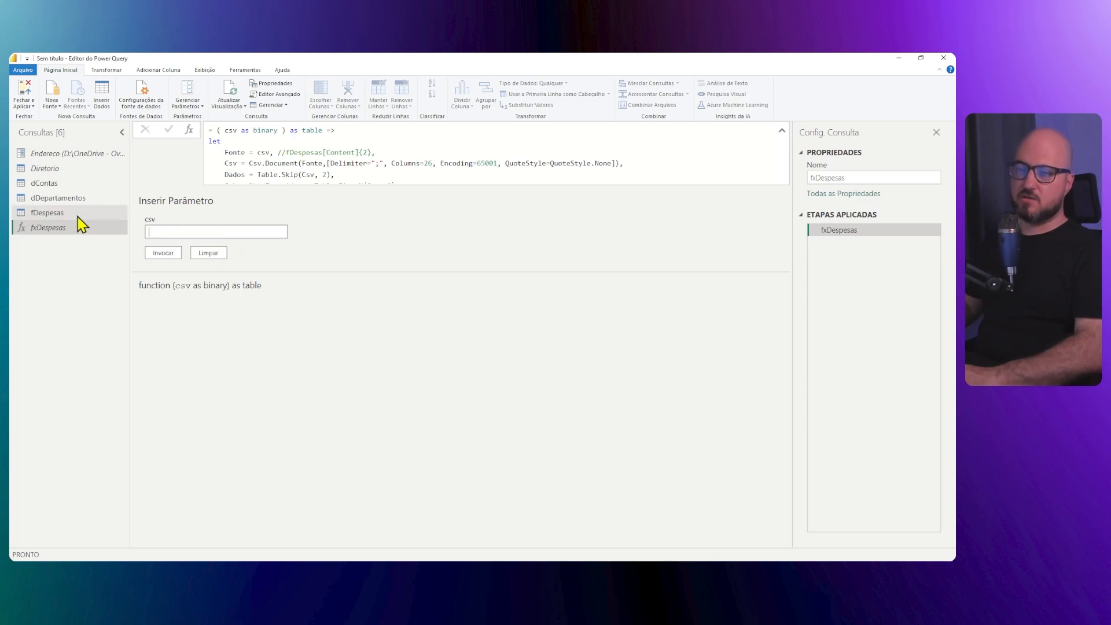
{"action": "left_click", "coordinate": [52, 213]}
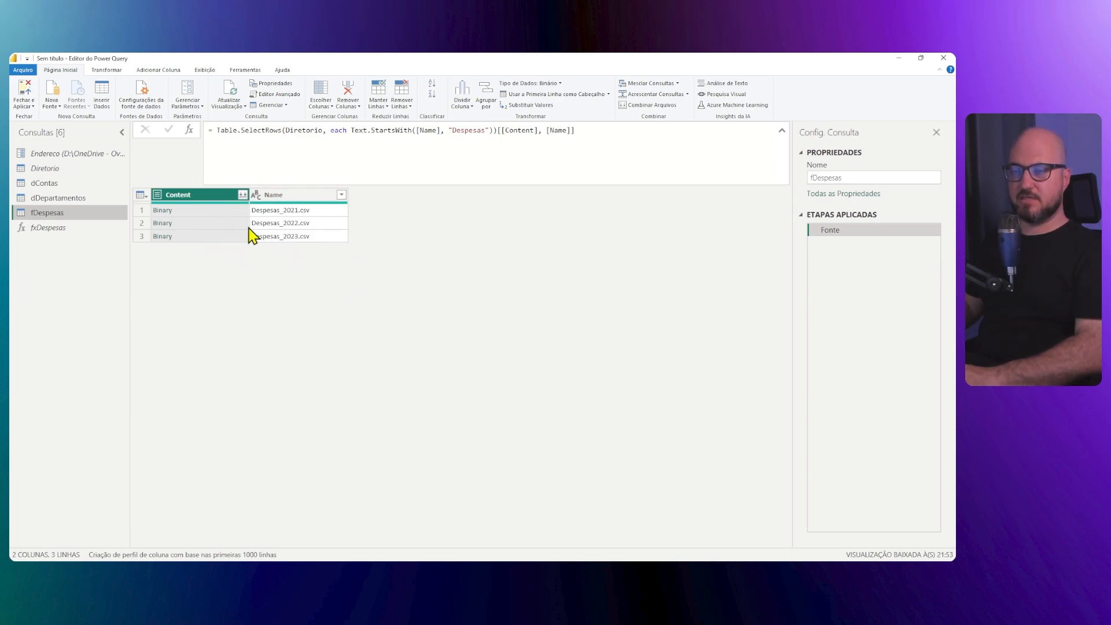
{"action": "left_click", "coordinate": [227, 212]}
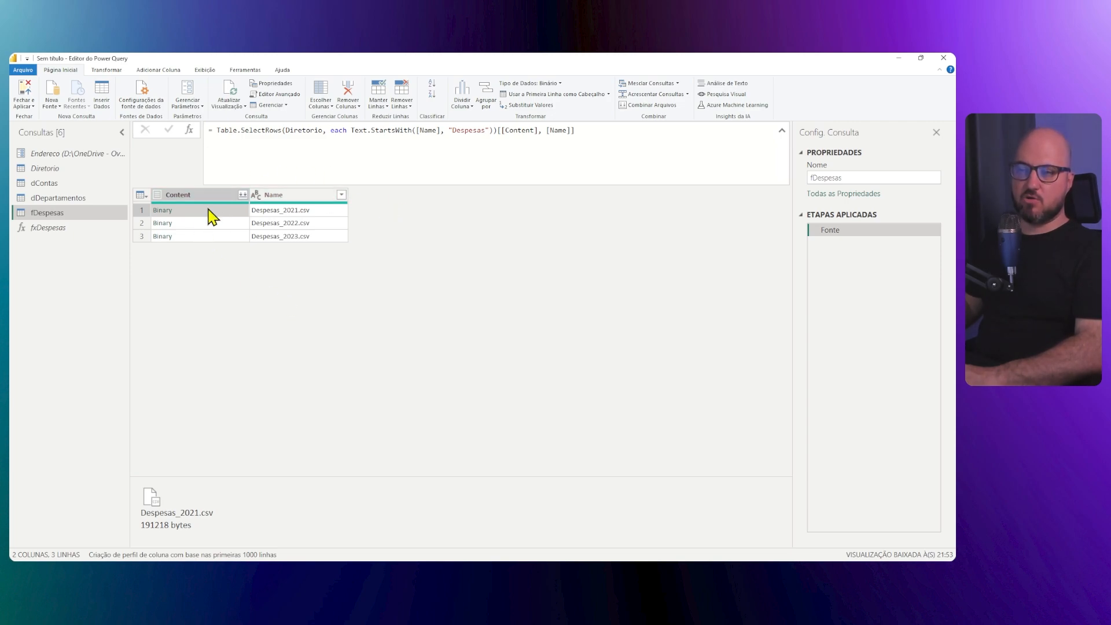
{"action": "left_click", "coordinate": [35, 227]}
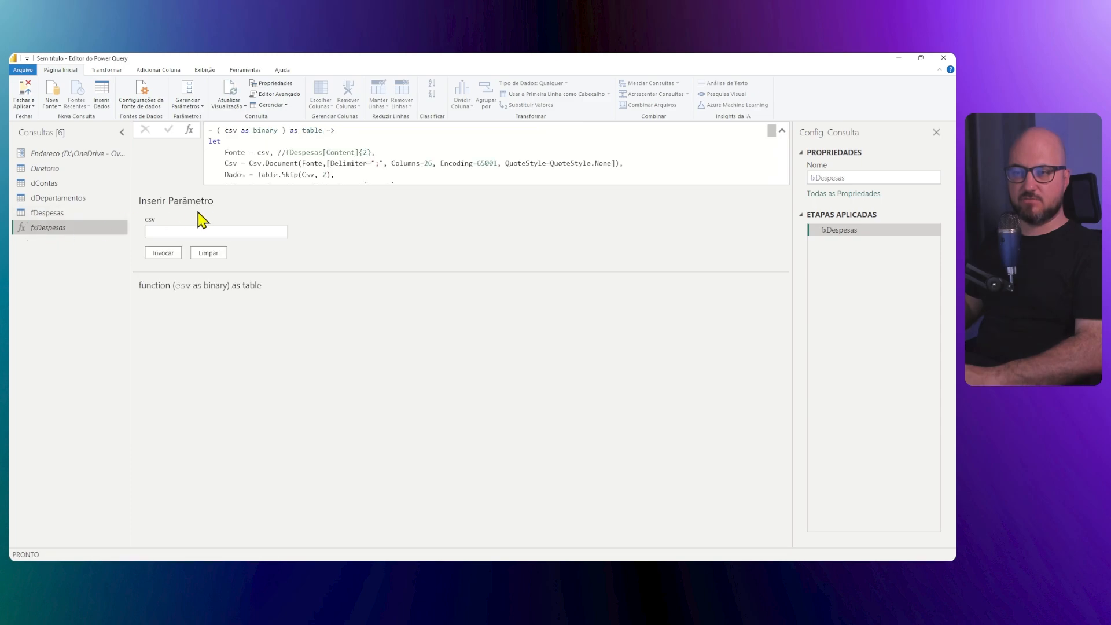
- Add a custom step to the fDespesas query and begin its formula as Table.TransformColumns(Fonte,
{"action": "left_click", "coordinate": [98, 214]}
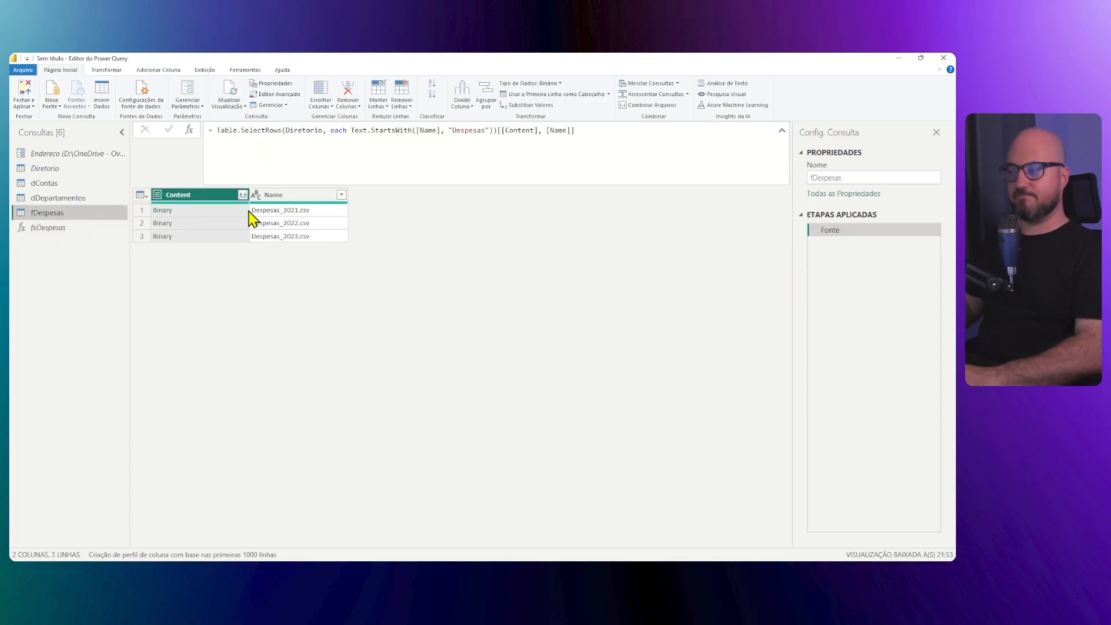
{"action": "left_click", "coordinate": [190, 129]}
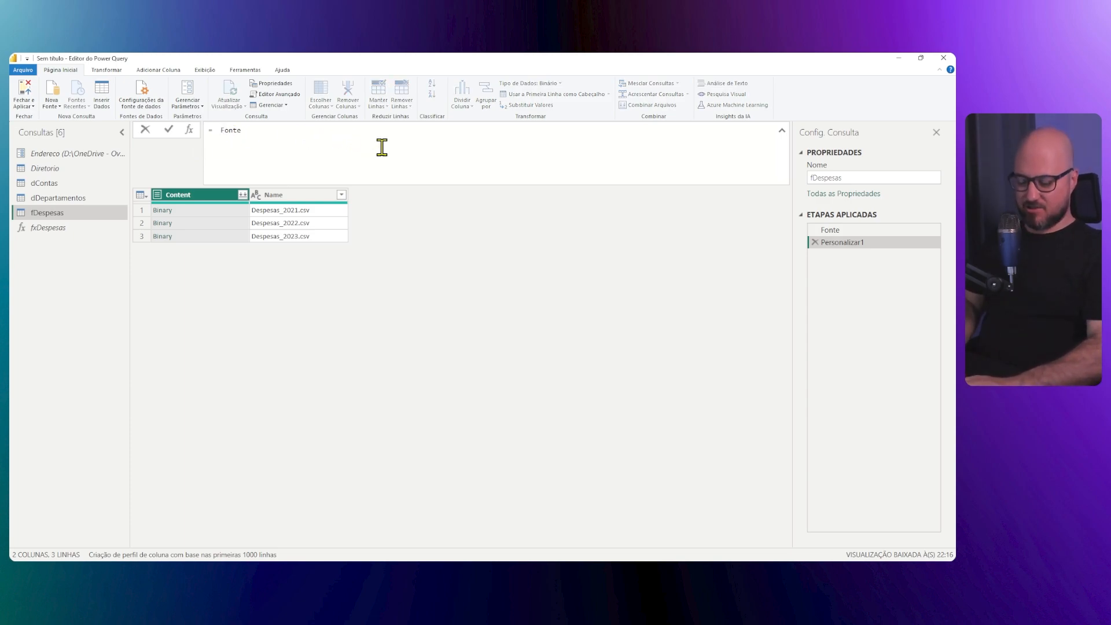
{"action": "type", "text": "Tabel"}
{"action": "key", "text": "BackSpace"}
{"action": "key", "text": "BackSpace"}
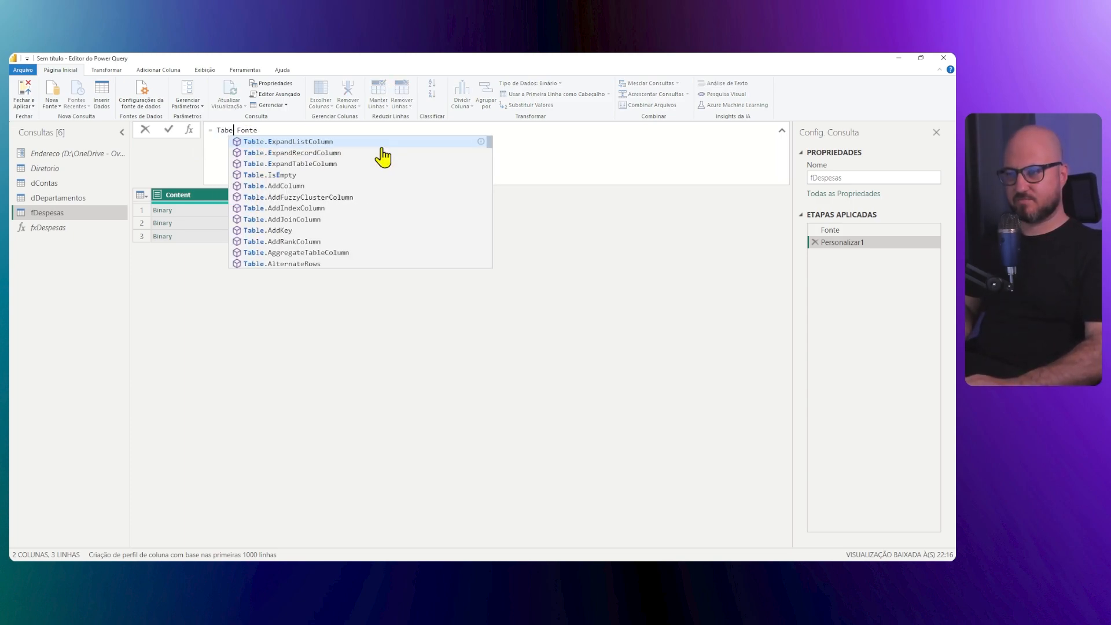
{"action": "type", "text": "le"}
{"action": "type", "text": ".TransformColumns"}
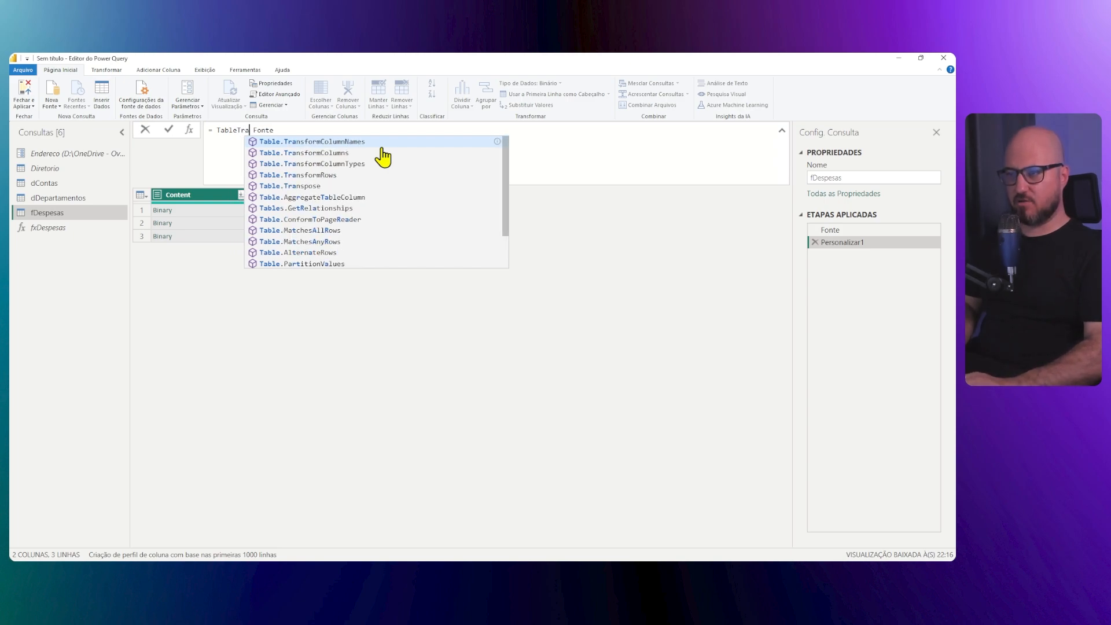
{"action": "key", "text": "Tab"}
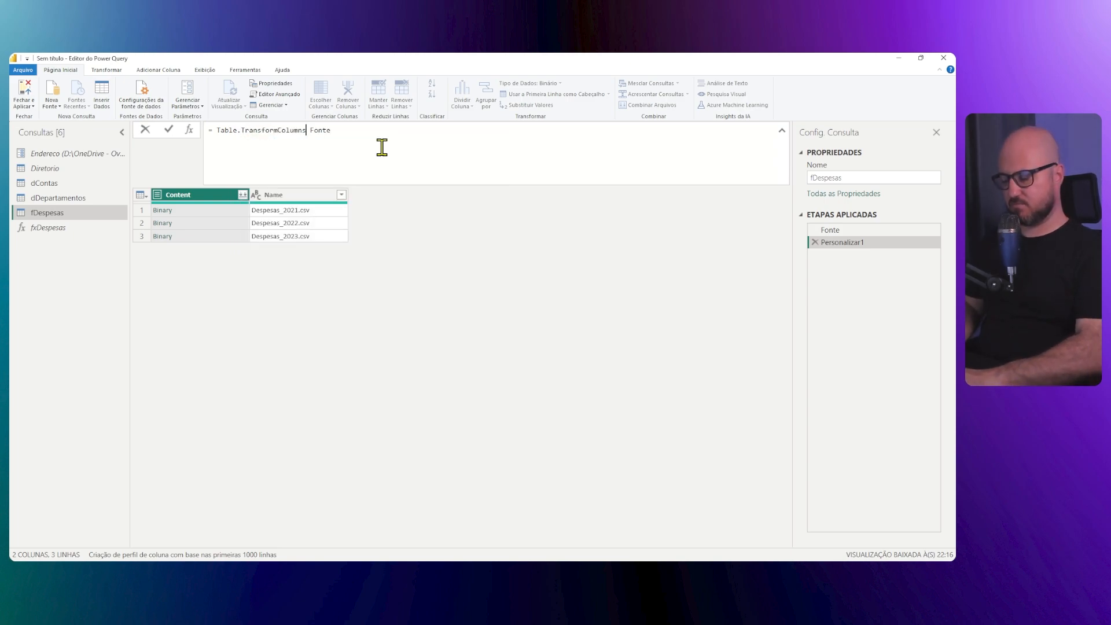
{"action": "type", "text": "("}
{"action": "key", "text": "ctrl+shift+Right"}
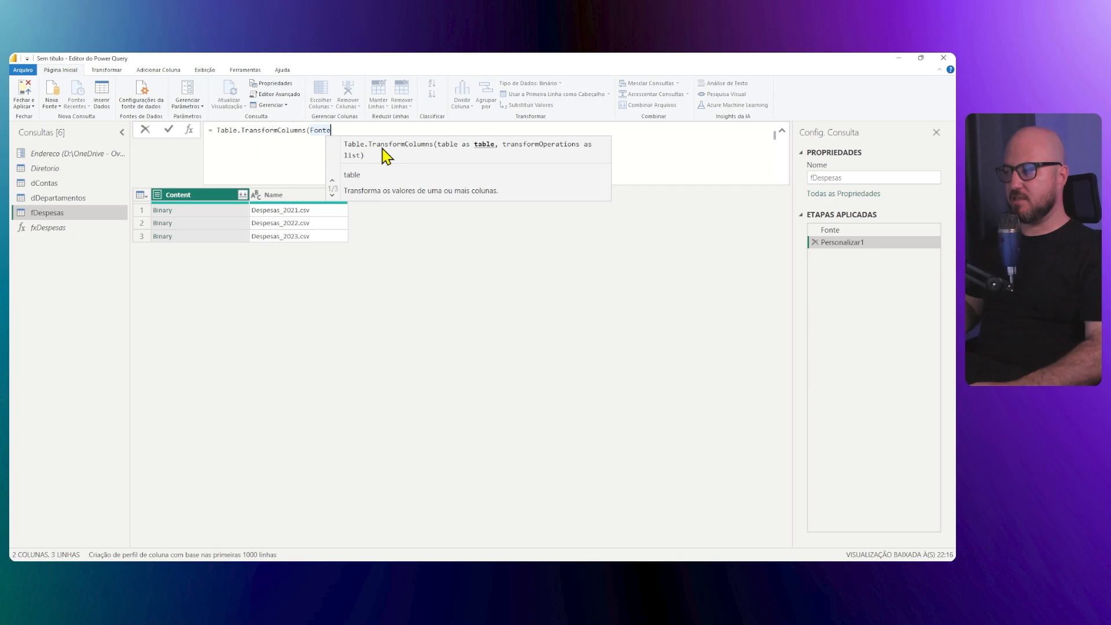
{"action": "type", "text": ", "}
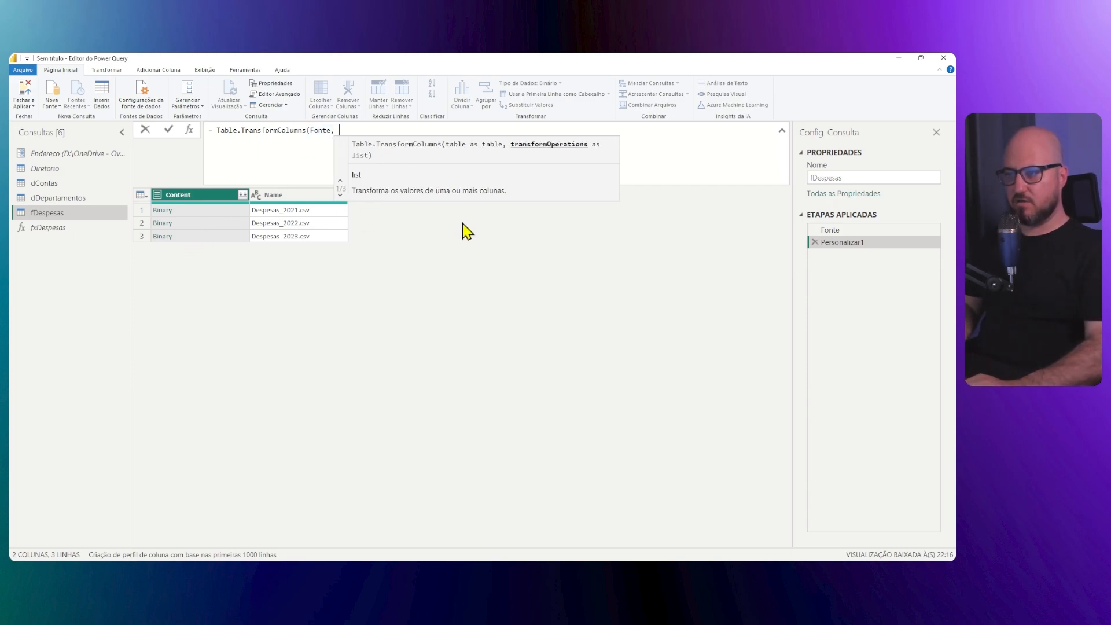
- Add a transformation list on its own line that applies each fxDespesas(_) to the "Content" column
{"action": "type", "text": "{"}
{"action": "key", "text": "Return"}
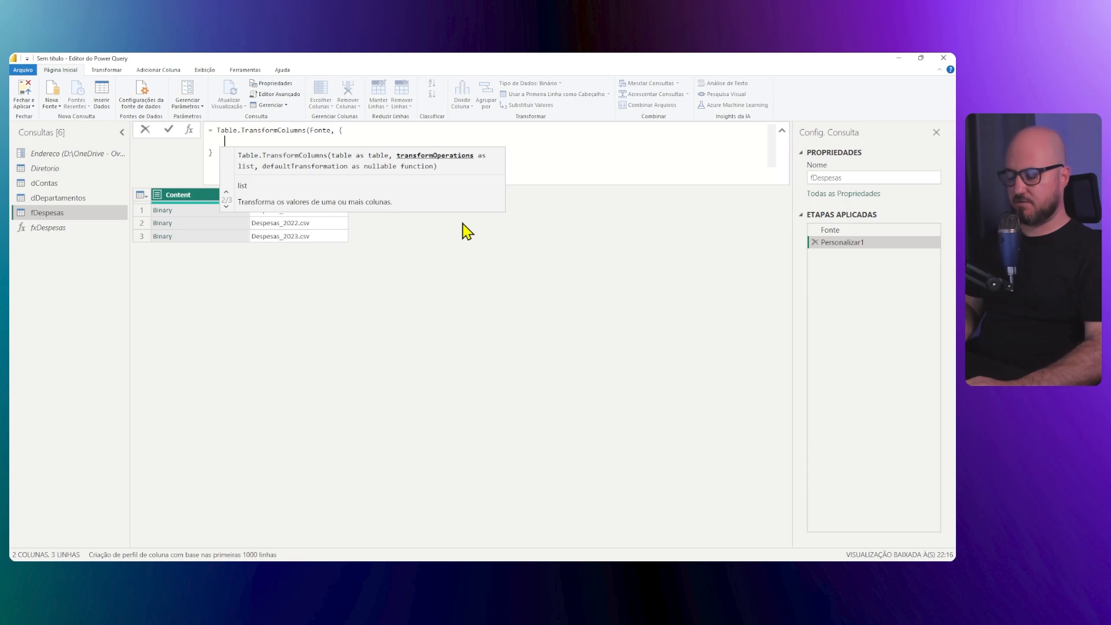
{"action": "type", "text": "{"}
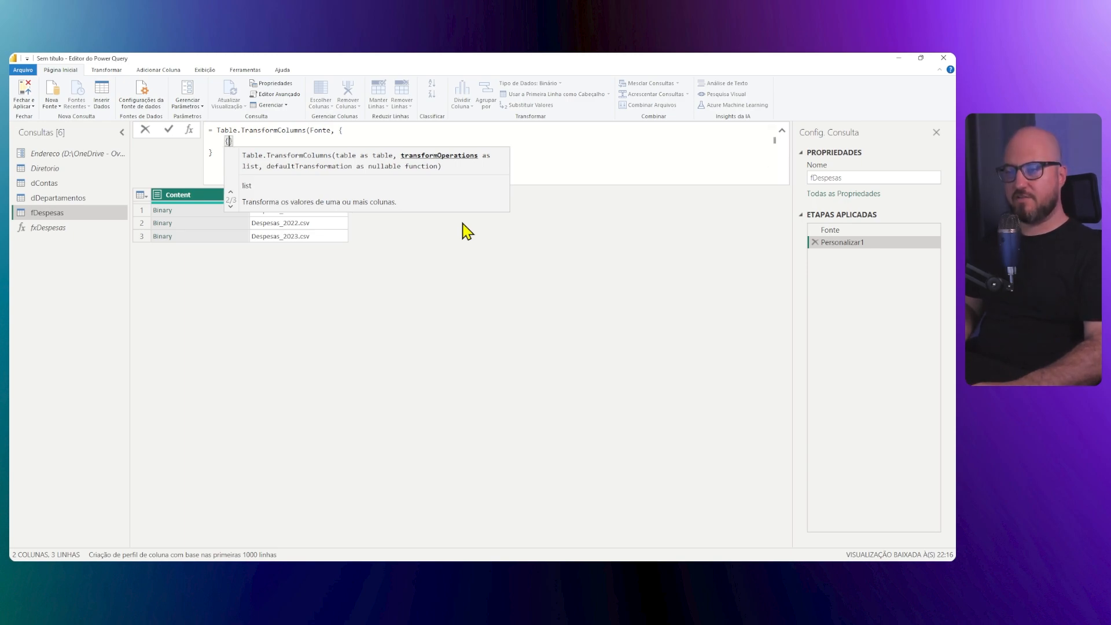
{"action": "type", "text": "\"Conten"}
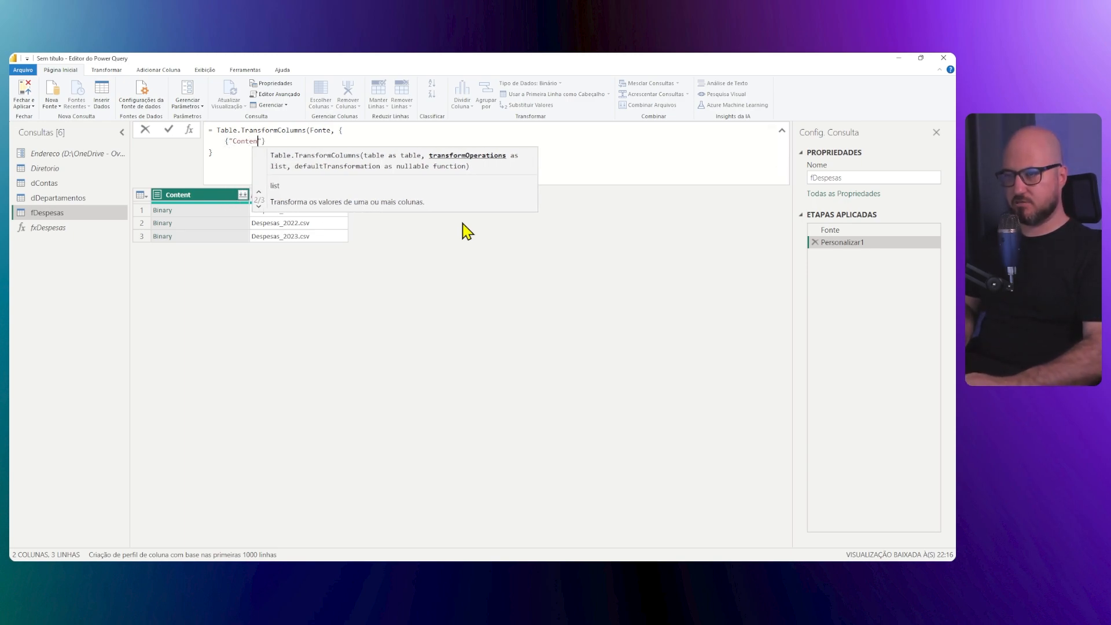
{"action": "type", "text": "t\", eac"}
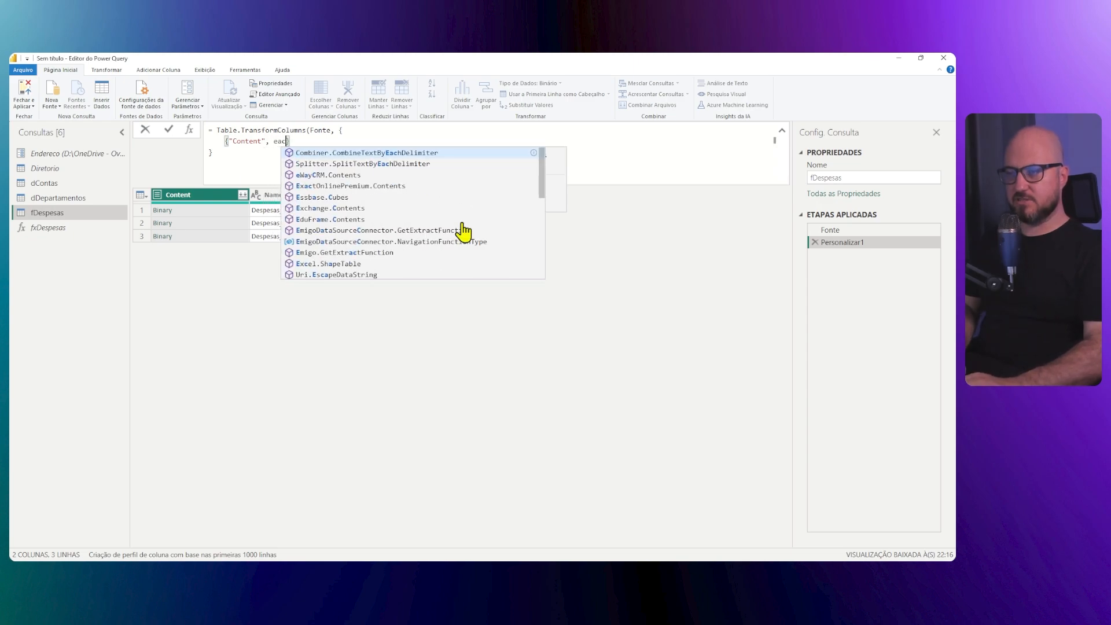
{"action": "key", "text": "Escape"}
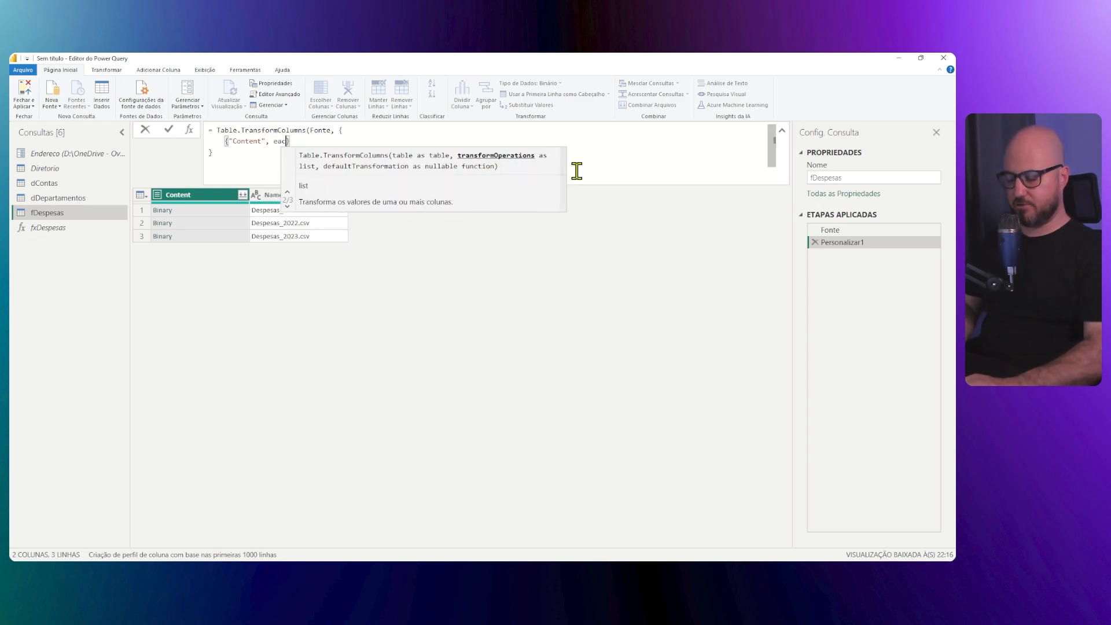
{"action": "key", "text": "Escape"}
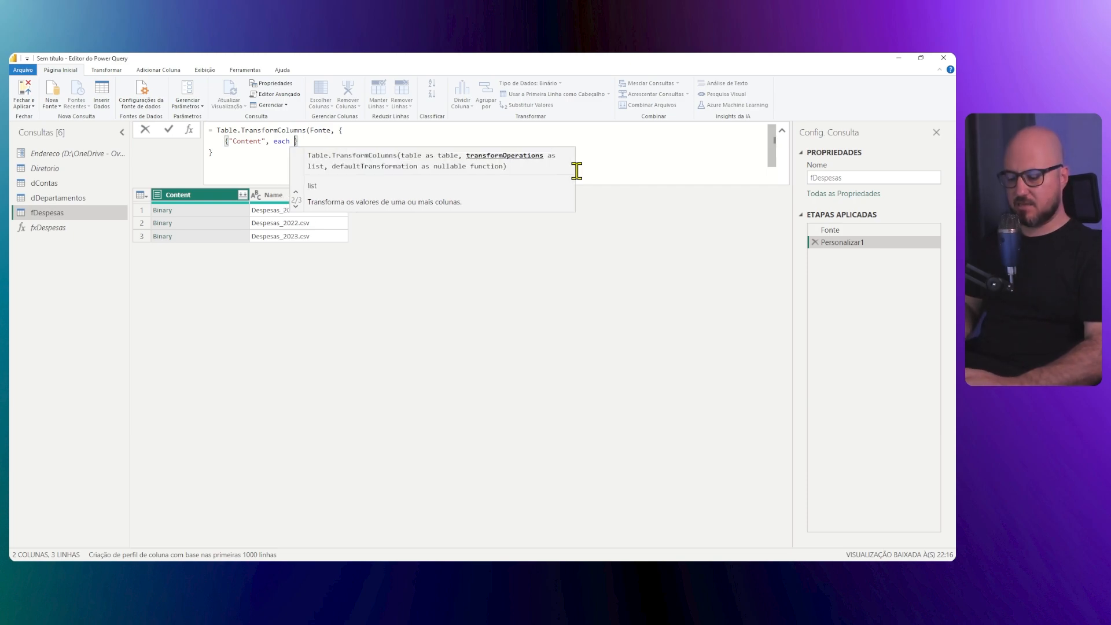
{"action": "type", "text": "fxDespesas"}
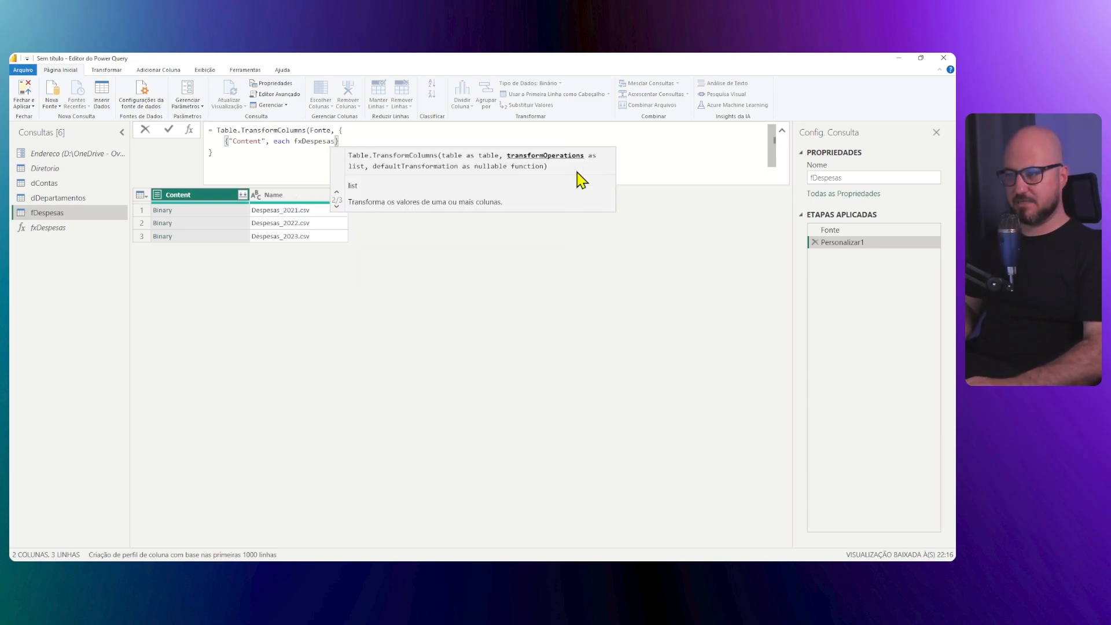
{"action": "type", "text": "("}
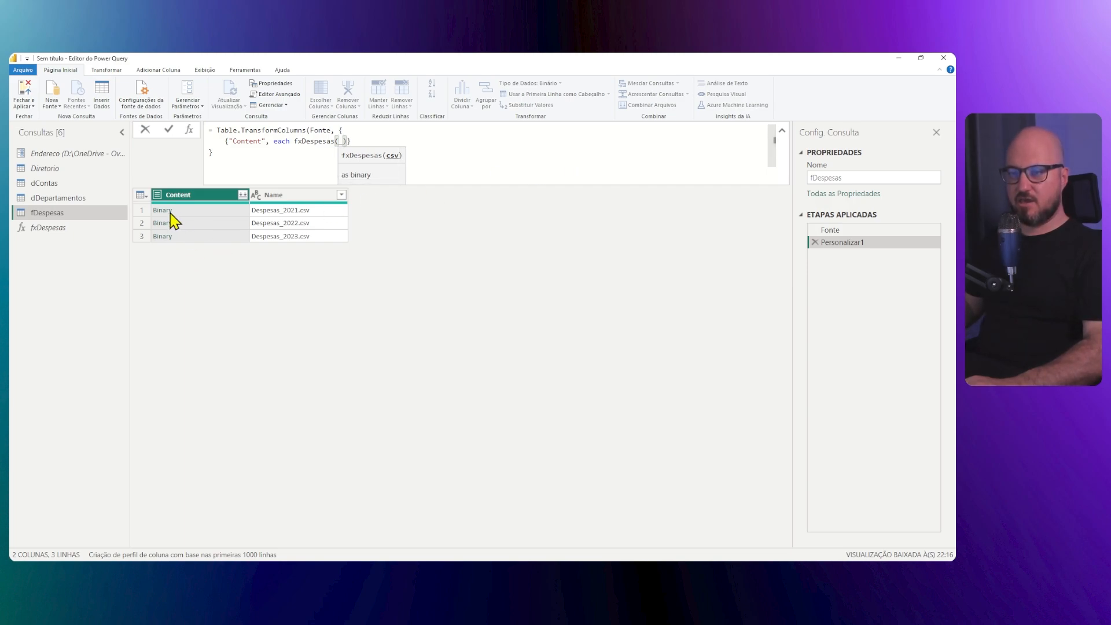
{"action": "type", "text": "_"}
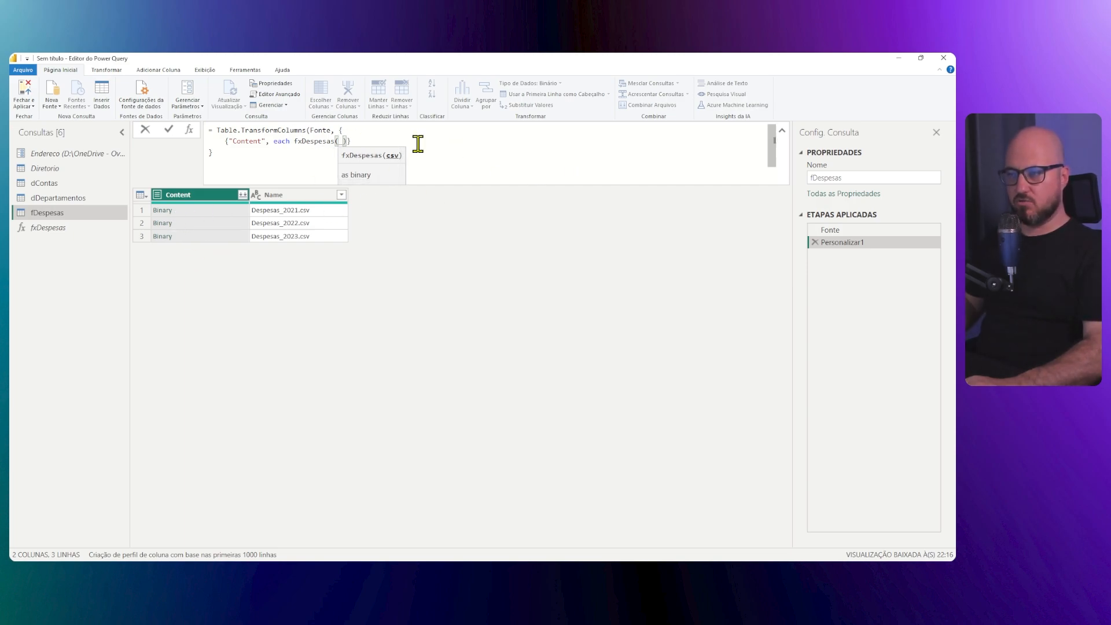
- Declare the Content transformation's result as type table, close the Table.TransformColumns call, and apply the formula
{"action": "type", "text": "), ty"}
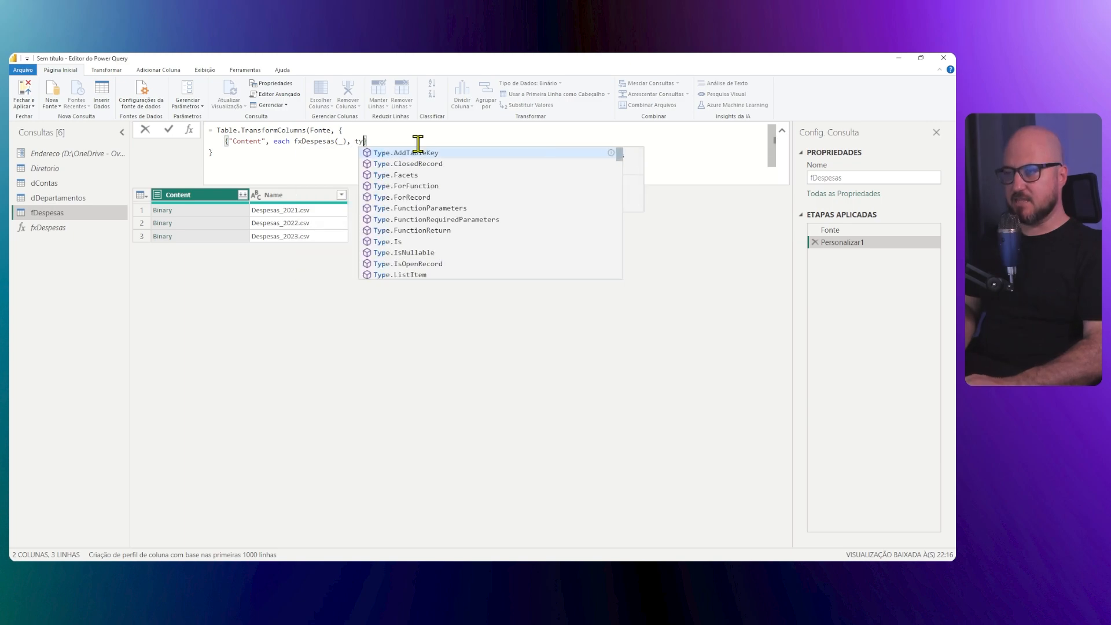
{"action": "type", "text": "pe table"}
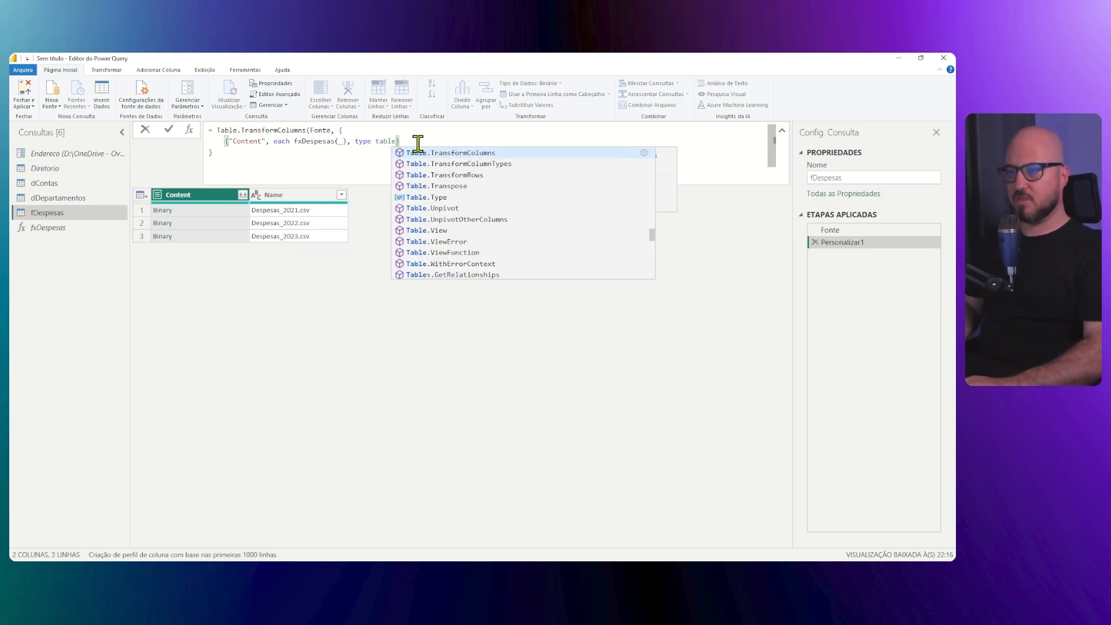
{"action": "key", "text": "Escape"}
{"action": "key", "text": "Down"}
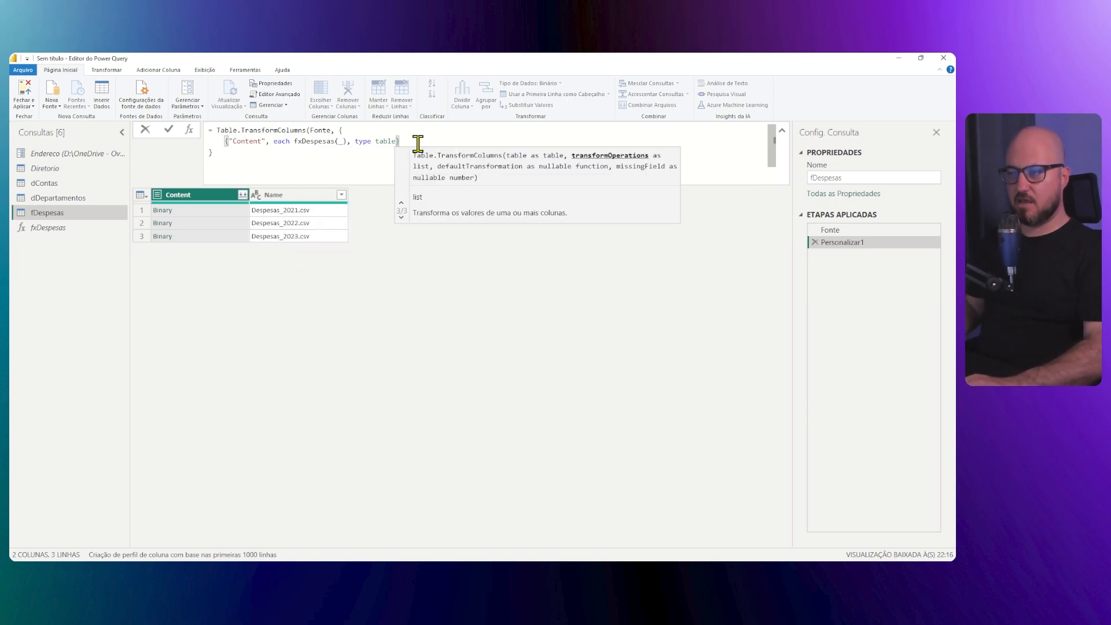
{"action": "left_click", "coordinate": [295, 156]}
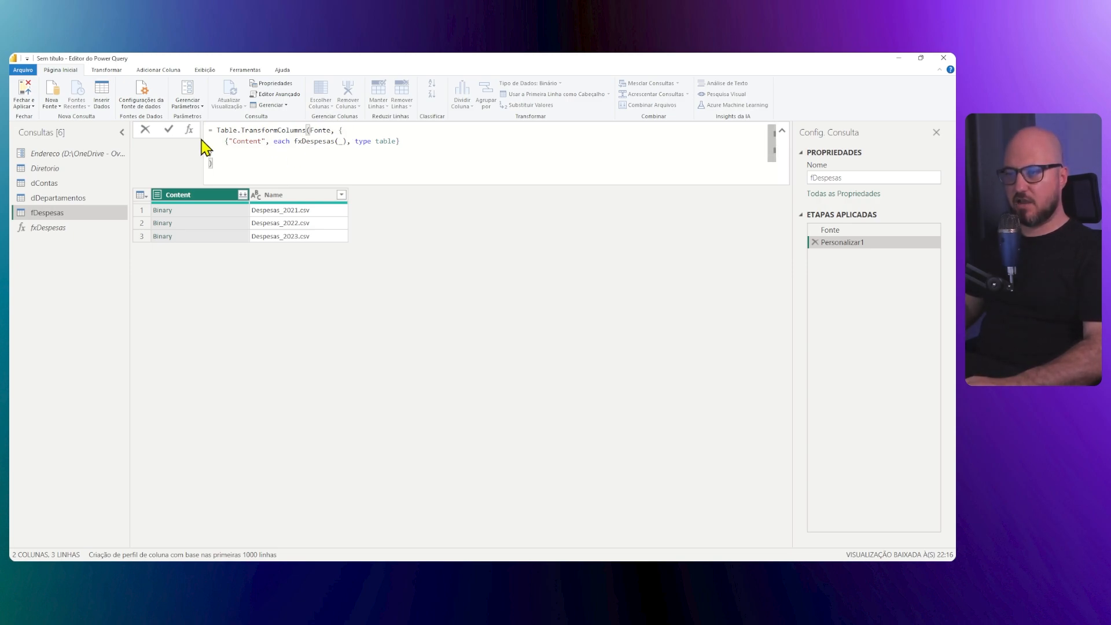
{"action": "left_click", "coordinate": [169, 130]}
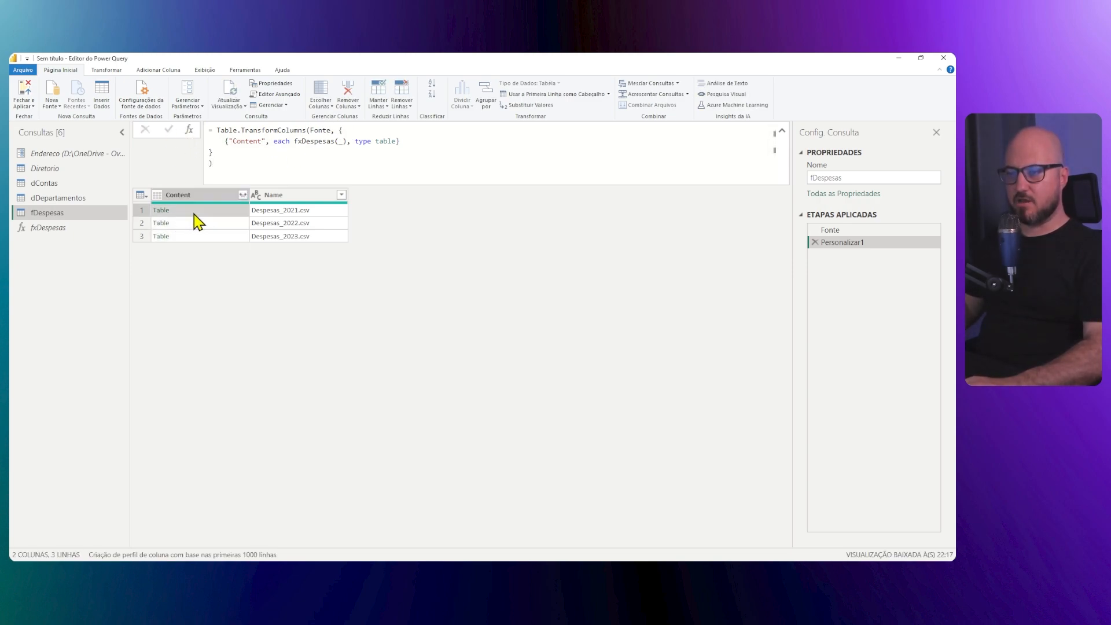
- Preview the nested Content tables for Despesas_2021.csv, Despesas_2022.csv and Despesas_2023.csv in an enlarged preview area
{"action": "left_click", "coordinate": [195, 213]}
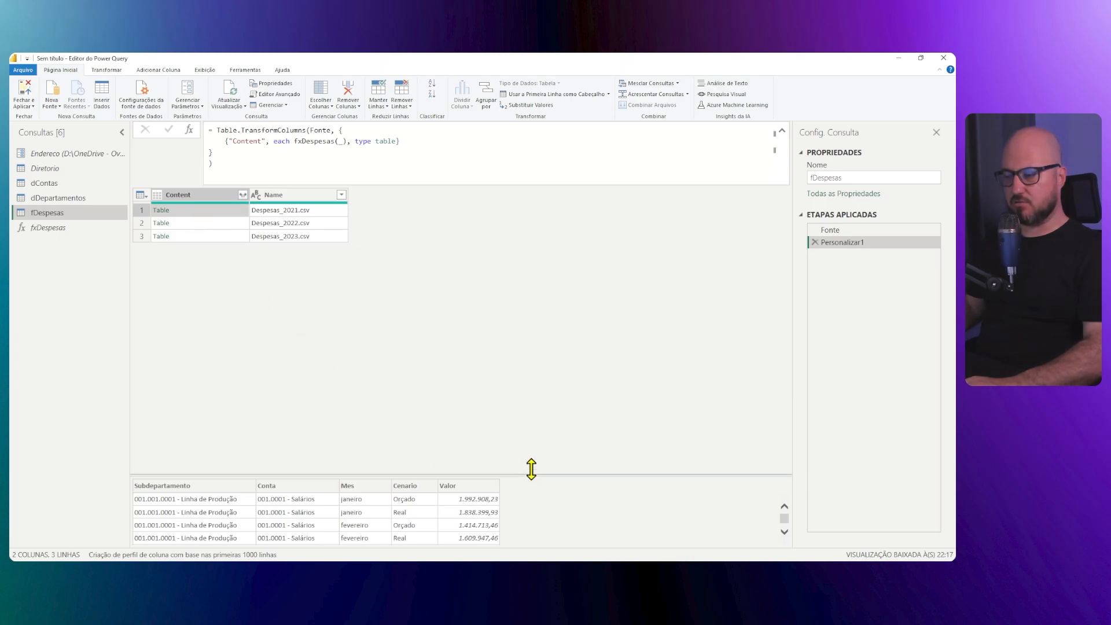
{"action": "left_click_drag", "start_coordinate": [531, 473], "coordinate": [522, 320]}
{"action": "left_click", "coordinate": [220, 226]}
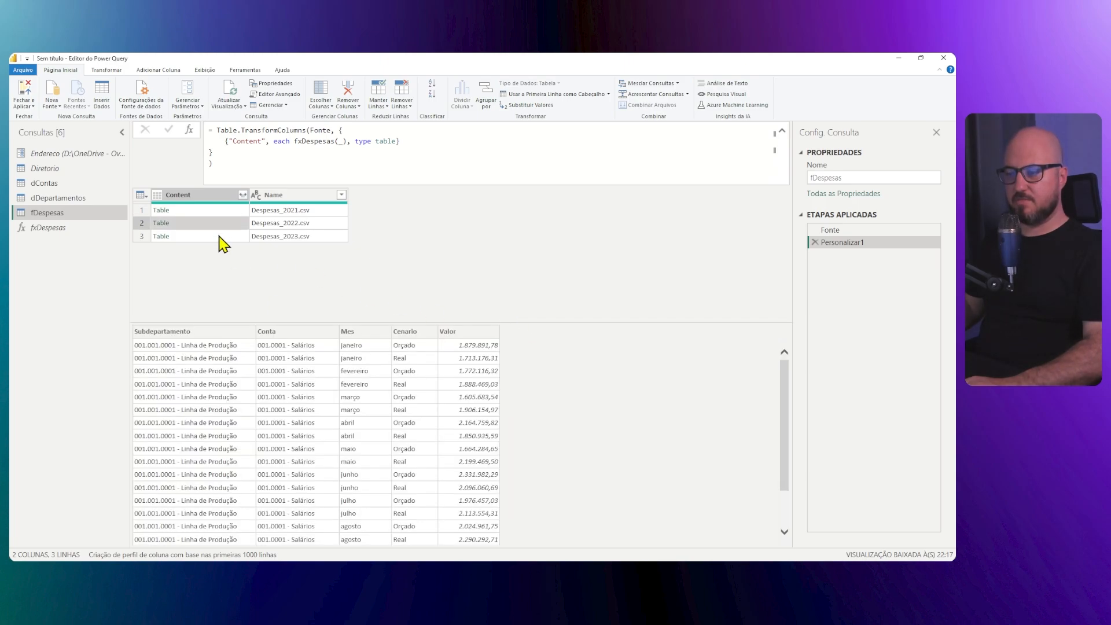
{"action": "left_click", "coordinate": [220, 236]}
{"action": "left_click", "coordinate": [223, 225]}
{"action": "left_click", "coordinate": [223, 213]}
{"action": "left_click", "coordinate": [228, 237]}
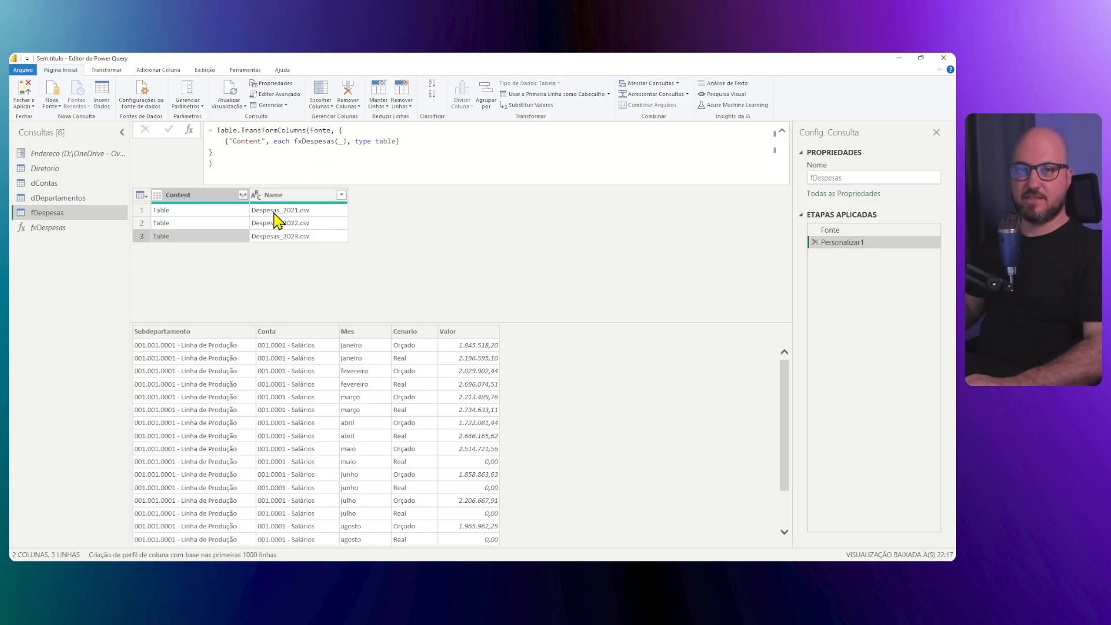
- Add a second transformation list on its own line for the "Name" column, beginning with each Text.BetweenDelimiters
{"action": "left_click", "coordinate": [433, 140]}
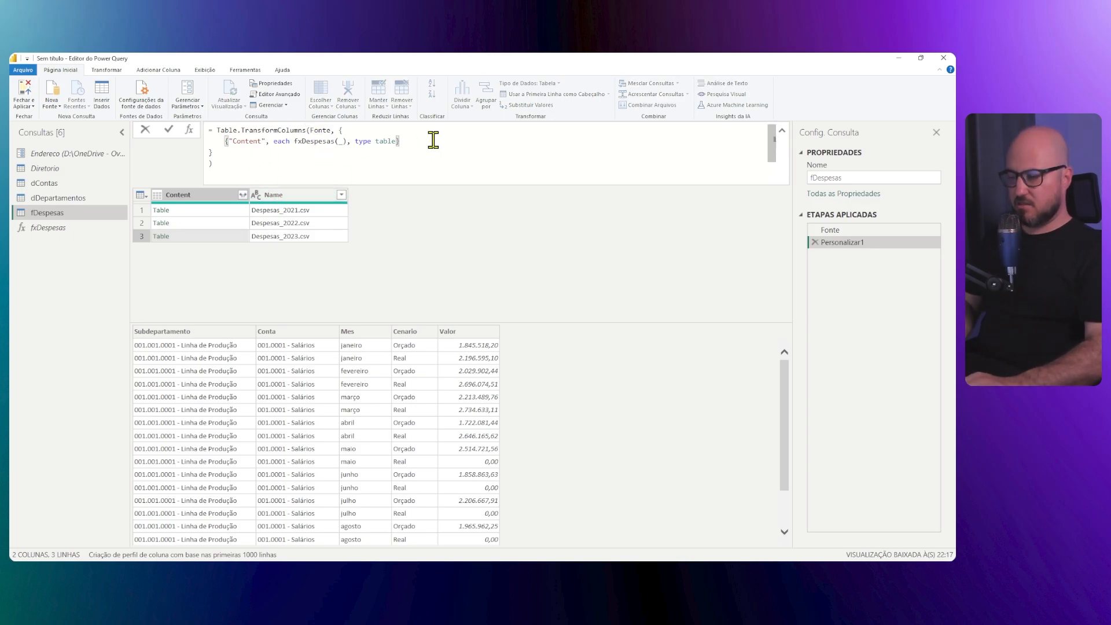
{"action": "type", "text": ","}
{"action": "key", "text": "shift+Return"}
{"action": "type", "text": "{"}
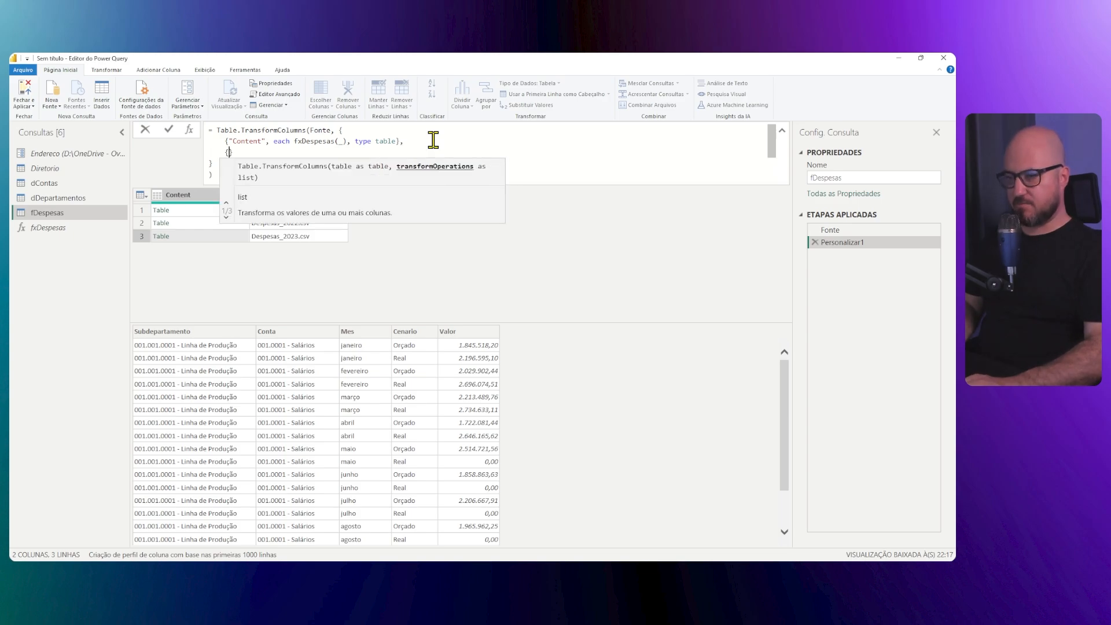
{"action": "type", "text": "\"Name"}
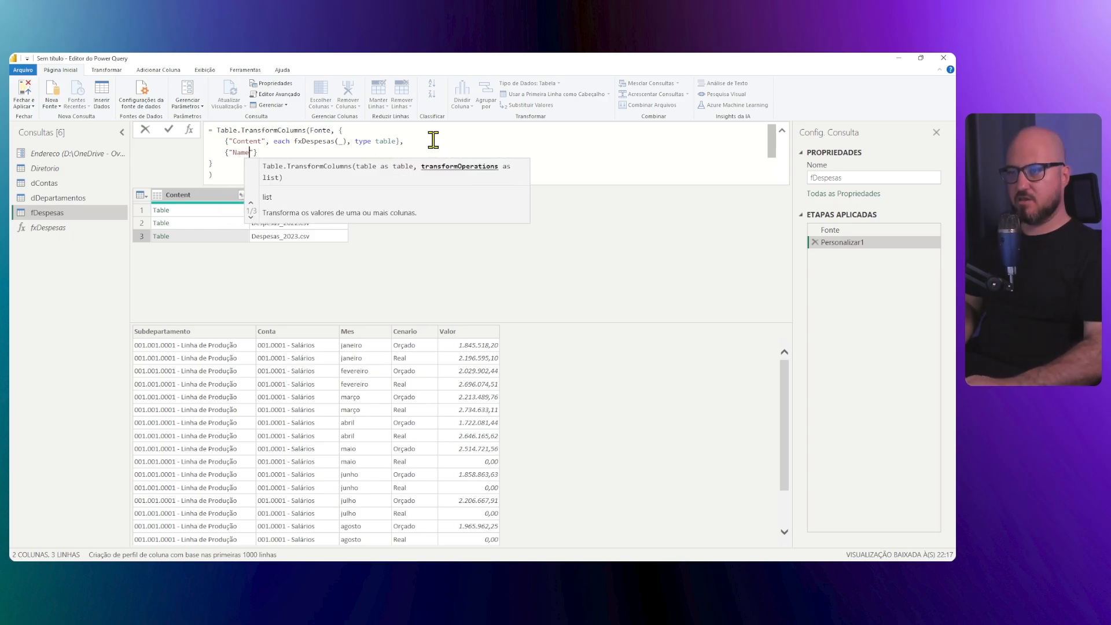
{"action": "type", "text": "\","}
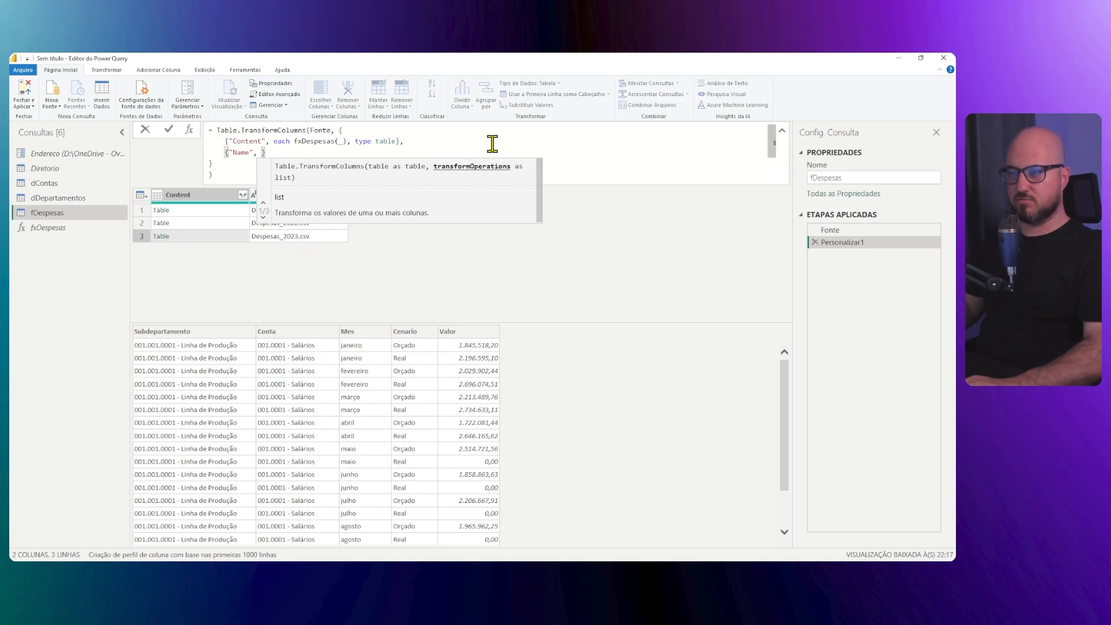
{"action": "type", "text": "each Text"}
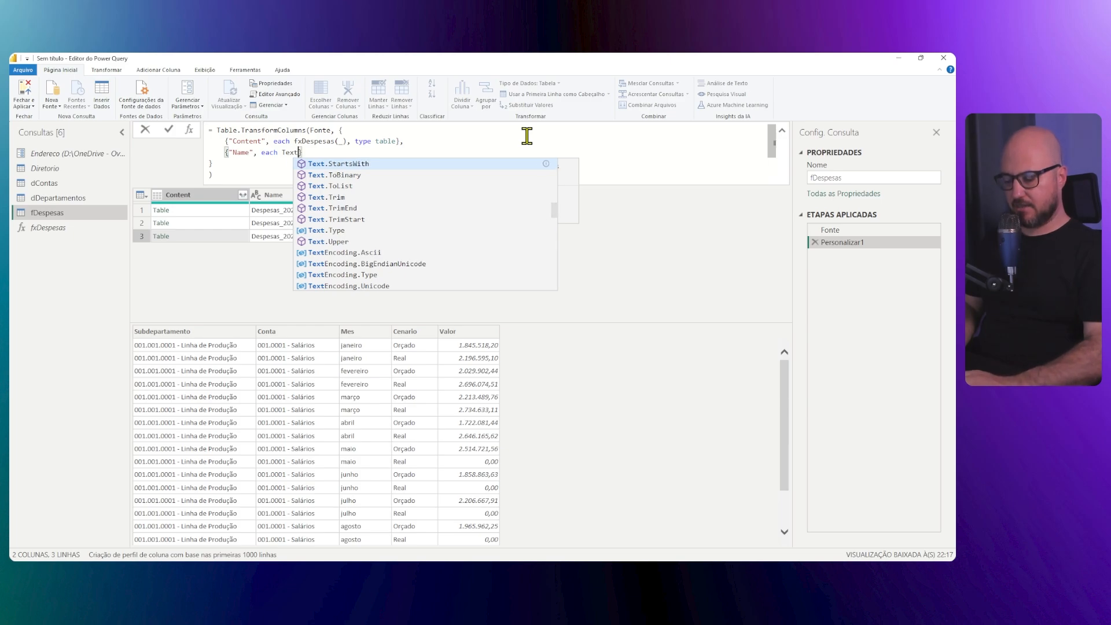
{"action": "type", "text": ".BetweenDelimiters"}
{"action": "key", "text": "Tab"}
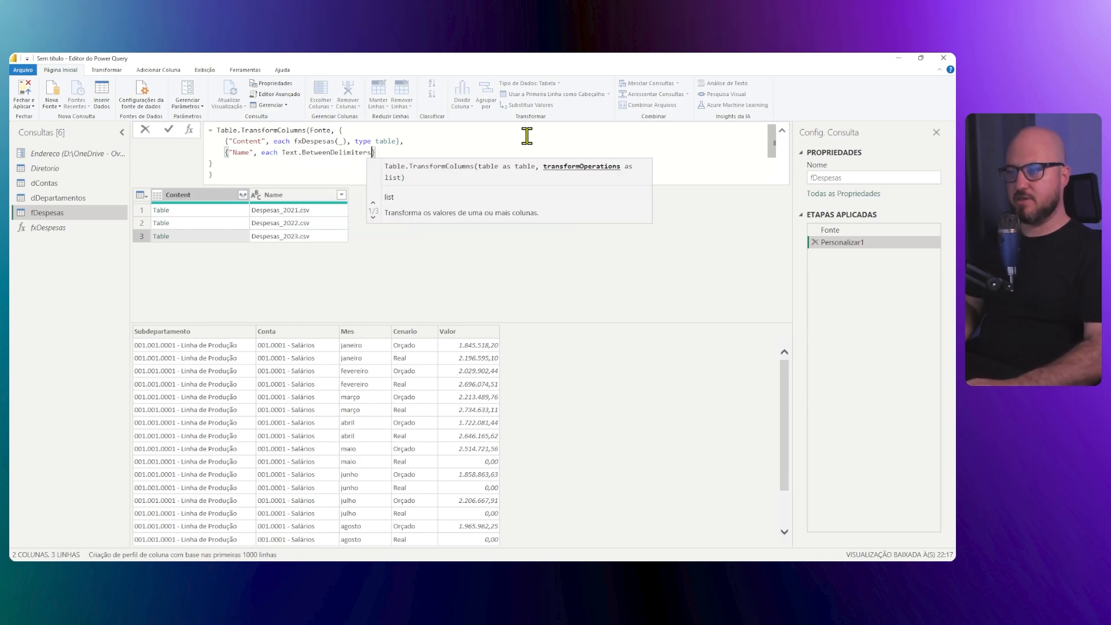
- Give Text.BetweenDelimiters the arguments _, "_" as start delimiter and "." as end delimiter
{"action": "type", "text": "("}
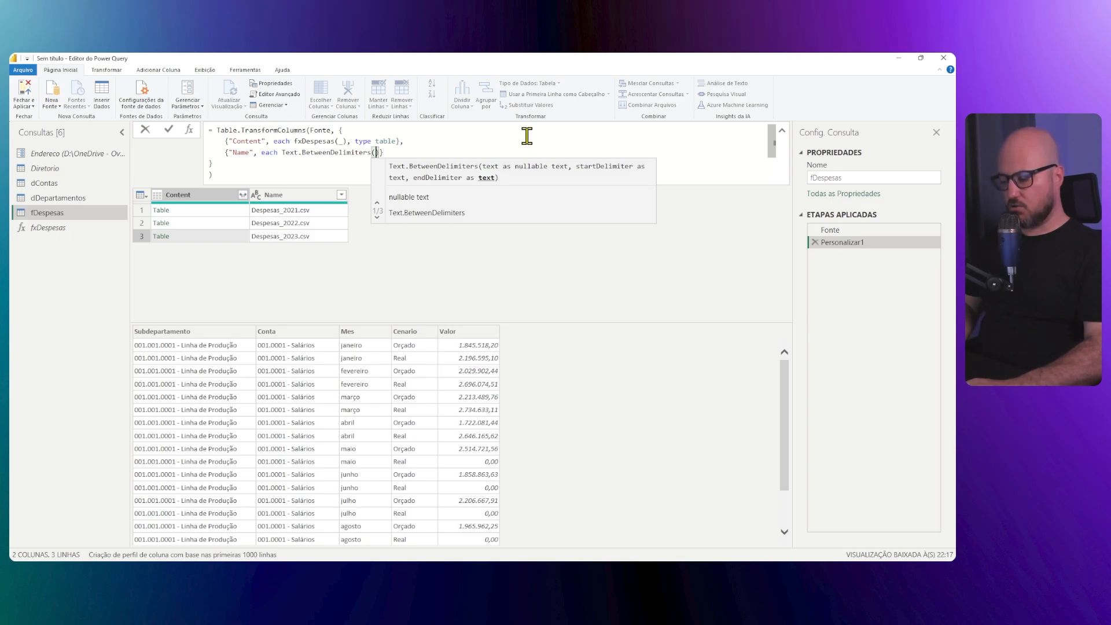
{"action": "type", "text": "_"}
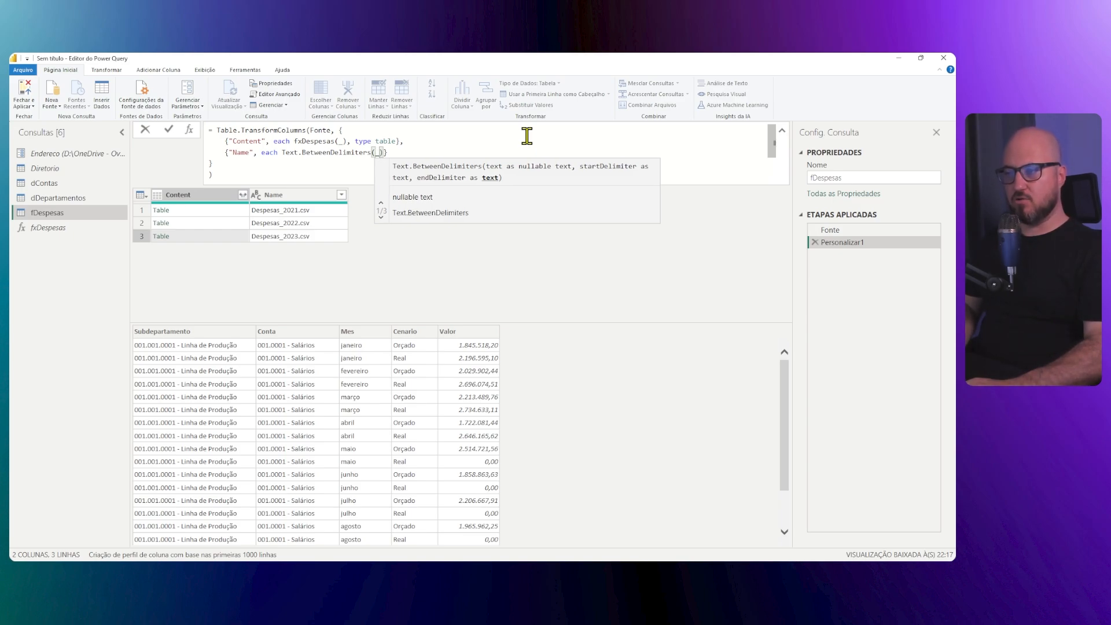
{"action": "type", "text": ", "}
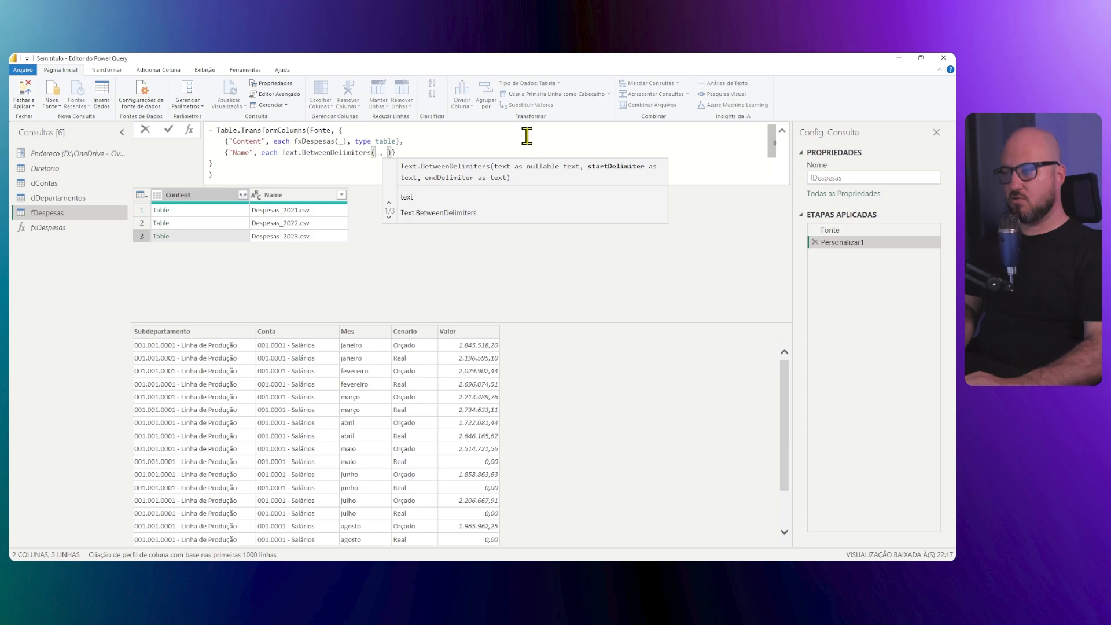
{"action": "type", "text": "\""}
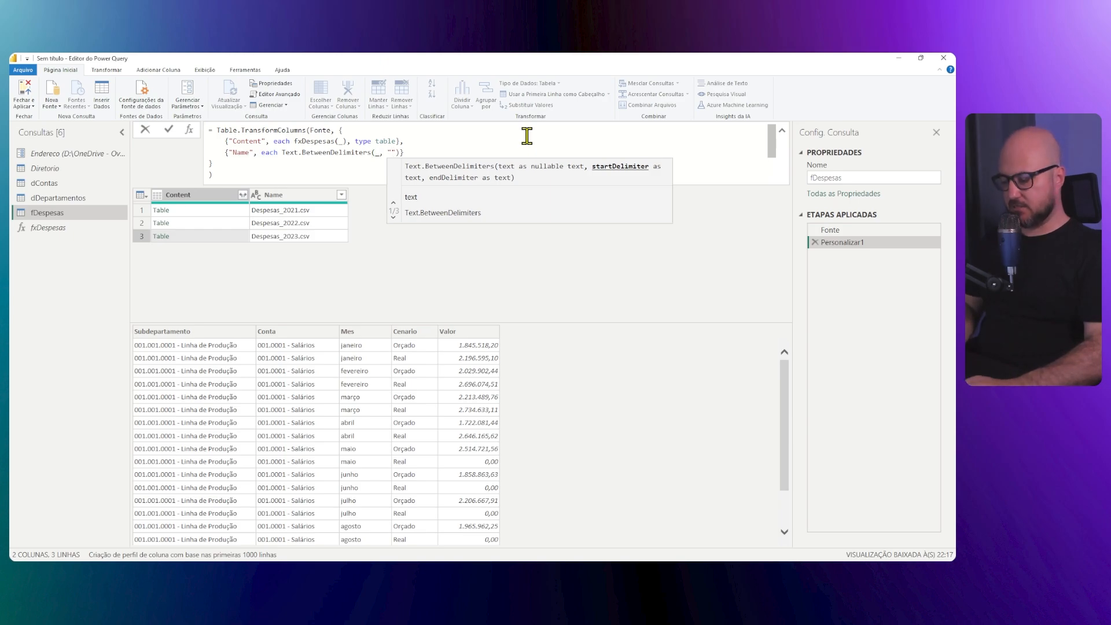
{"action": "type", "text": "_"}
{"action": "key", "text": "Right"}
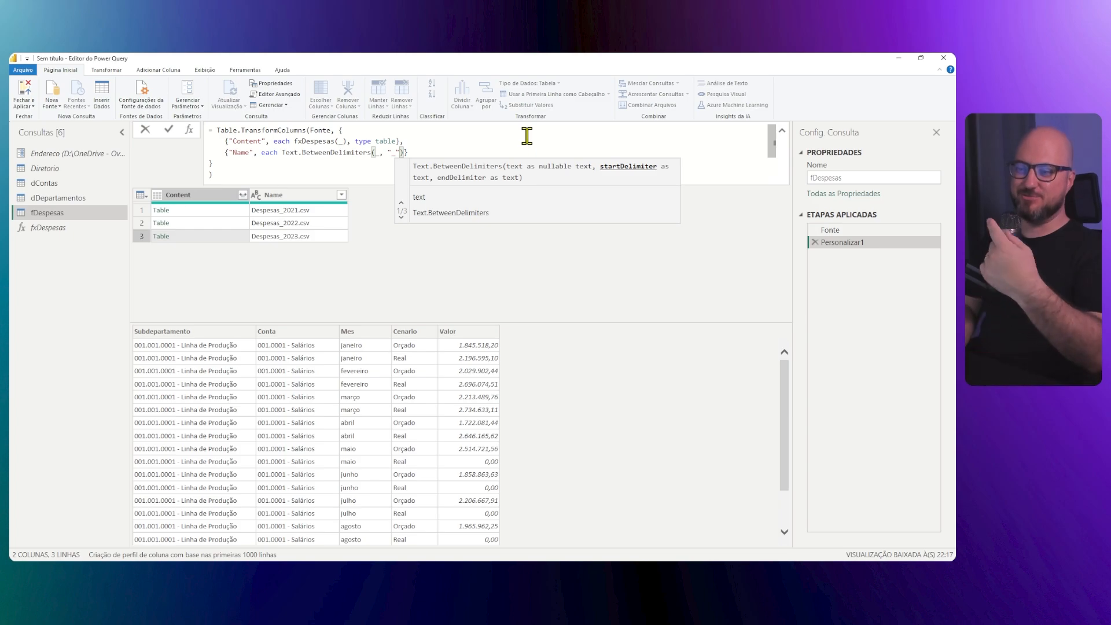
{"action": "type", "text": ", "}
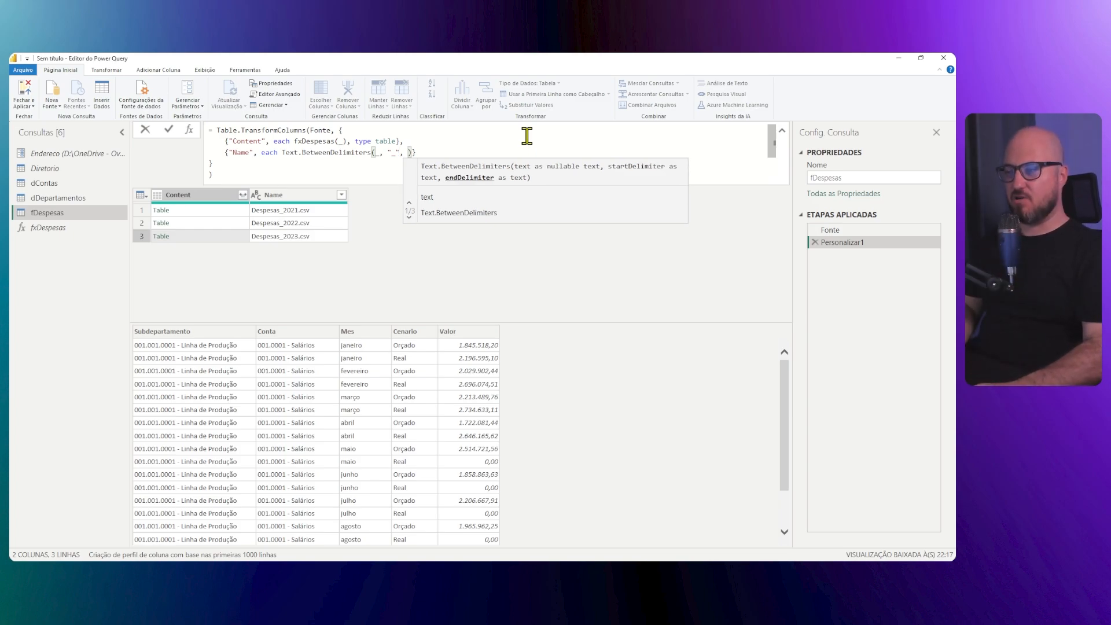
{"action": "type", "text": "\""}
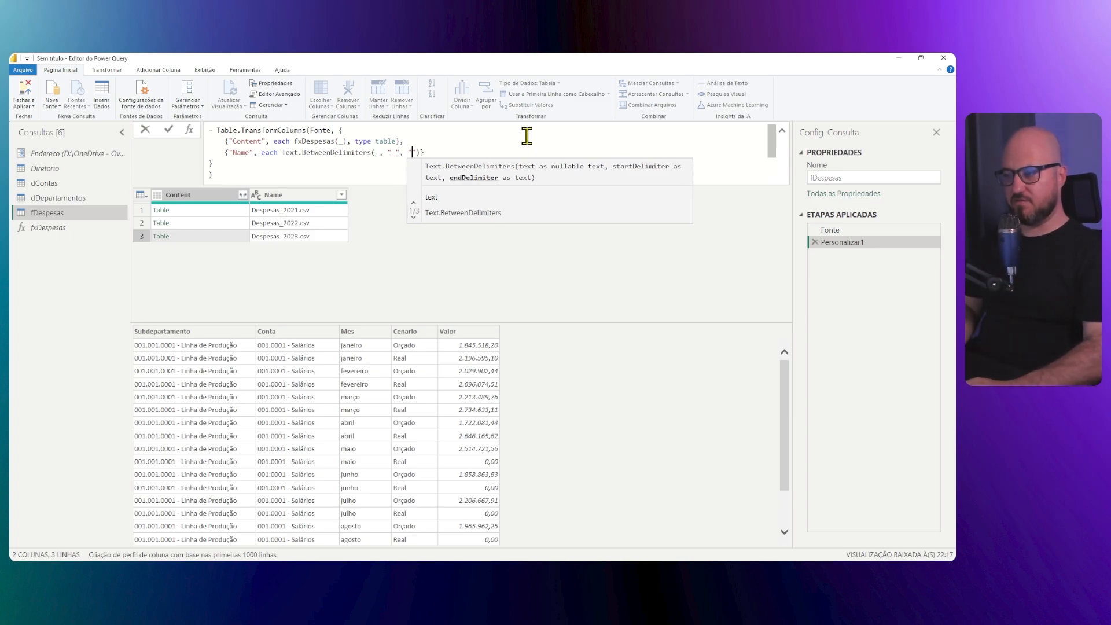
{"action": "type", "text": "."}
{"action": "key", "text": "Right"}
{"action": "key", "text": "Right"}
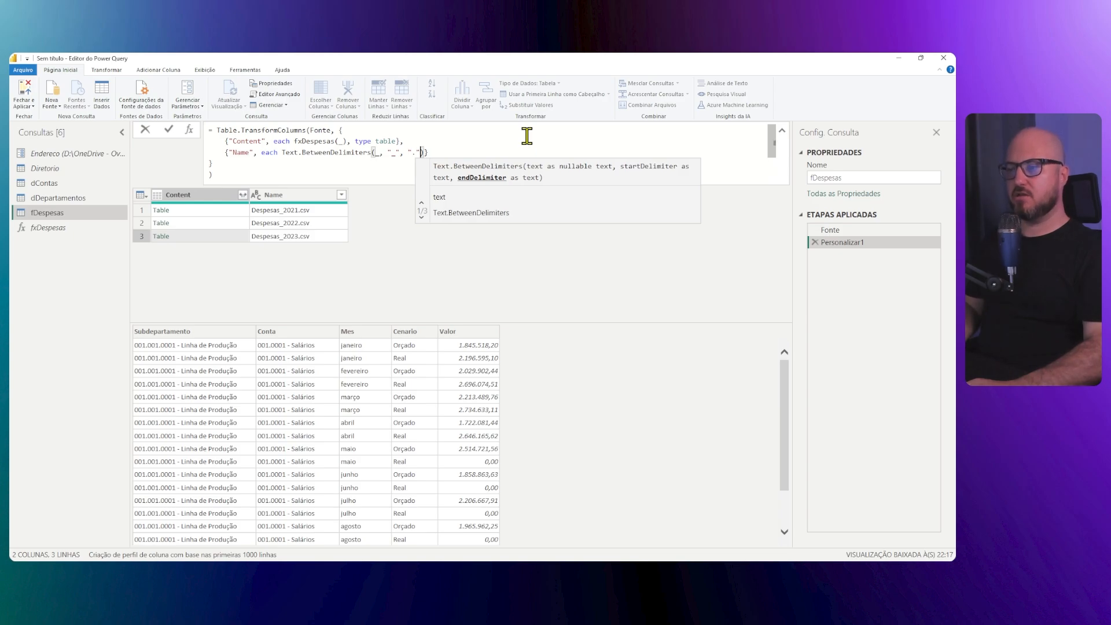
- Declare the Name transformation's result as type text and apply the formula
{"action": "type", "text": ", "}
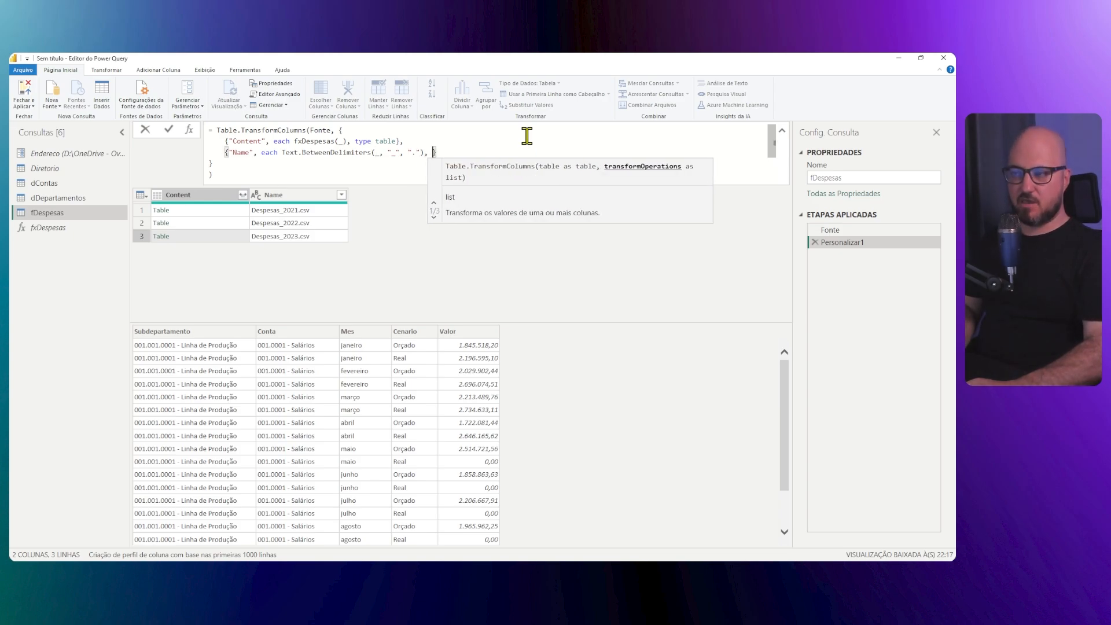
{"action": "type", "text": "type tex"}
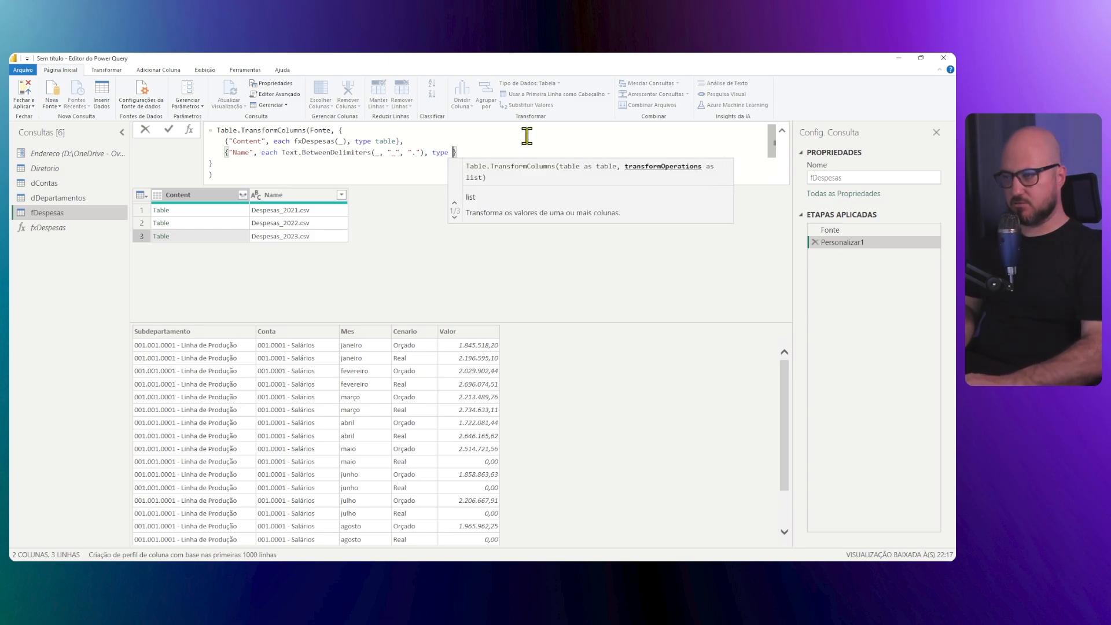
{"action": "type", "text": "t"}
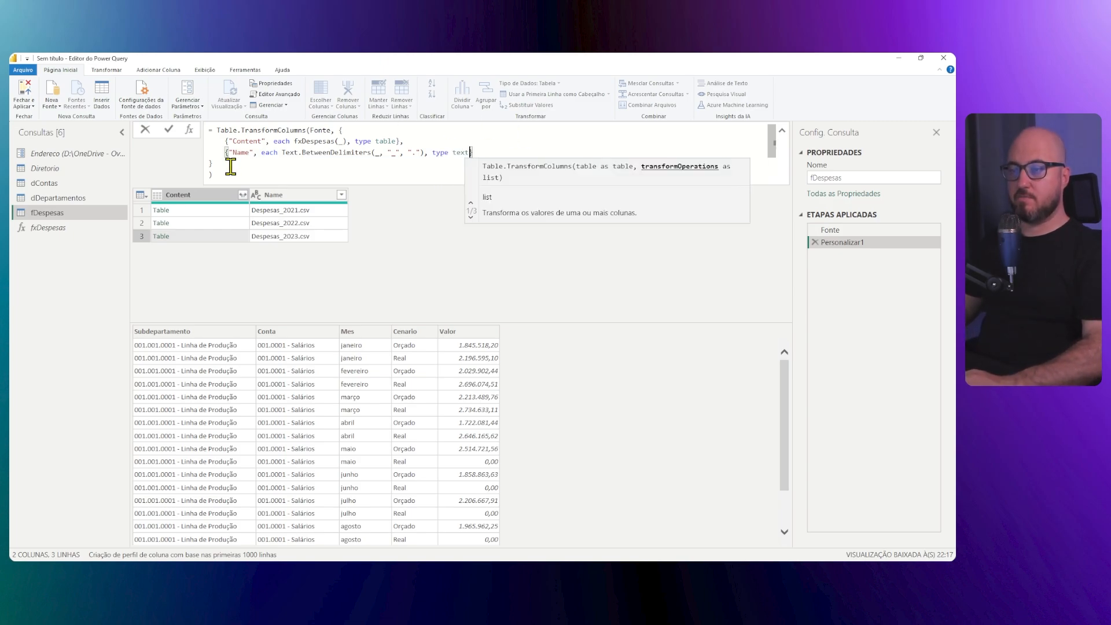
{"action": "left_click", "coordinate": [245, 166]}
{"action": "left_click", "coordinate": [168, 130]}
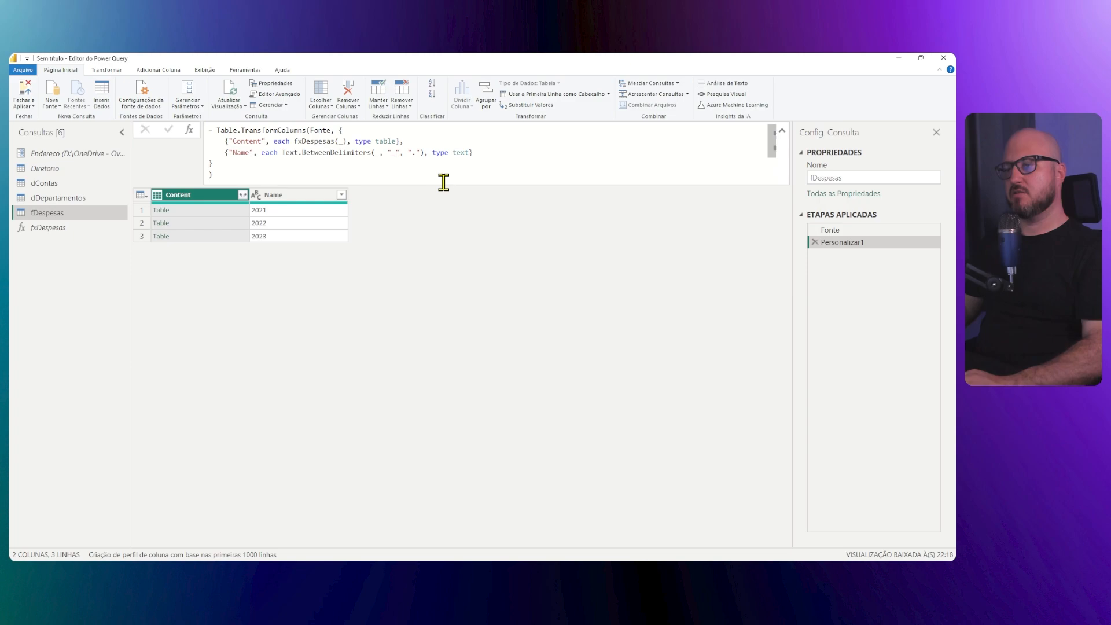
- Inspect the Name values in all three rows and preview the first row's nested Content table
{"action": "left_click", "coordinate": [323, 214]}
{"action": "left_click", "coordinate": [326, 223]}
{"action": "left_click", "coordinate": [330, 236]}
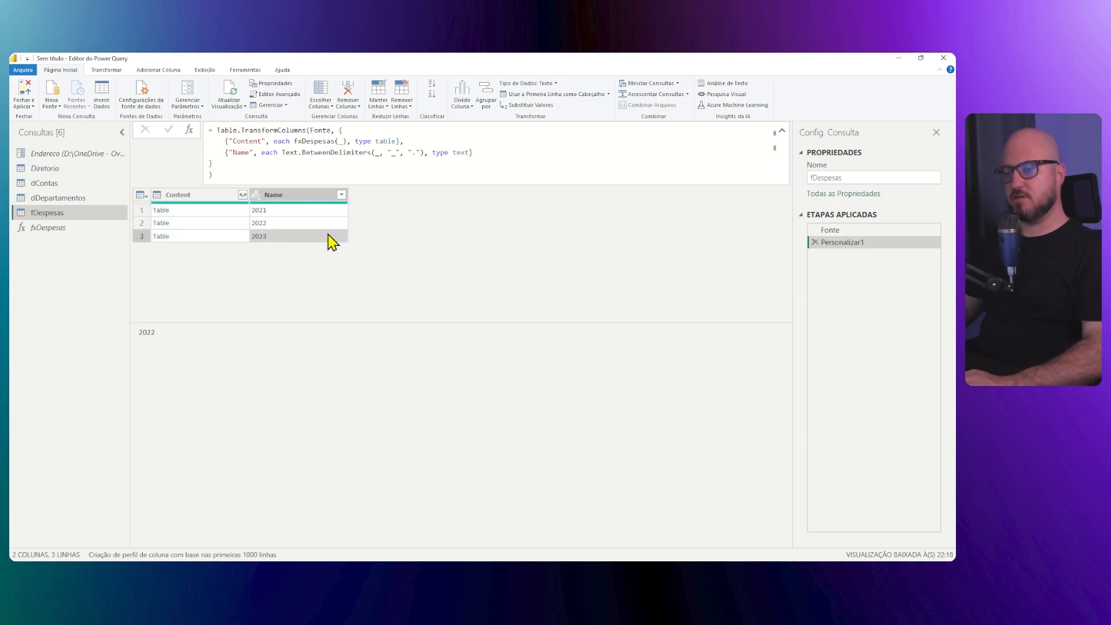
{"action": "left_click", "coordinate": [229, 211]}
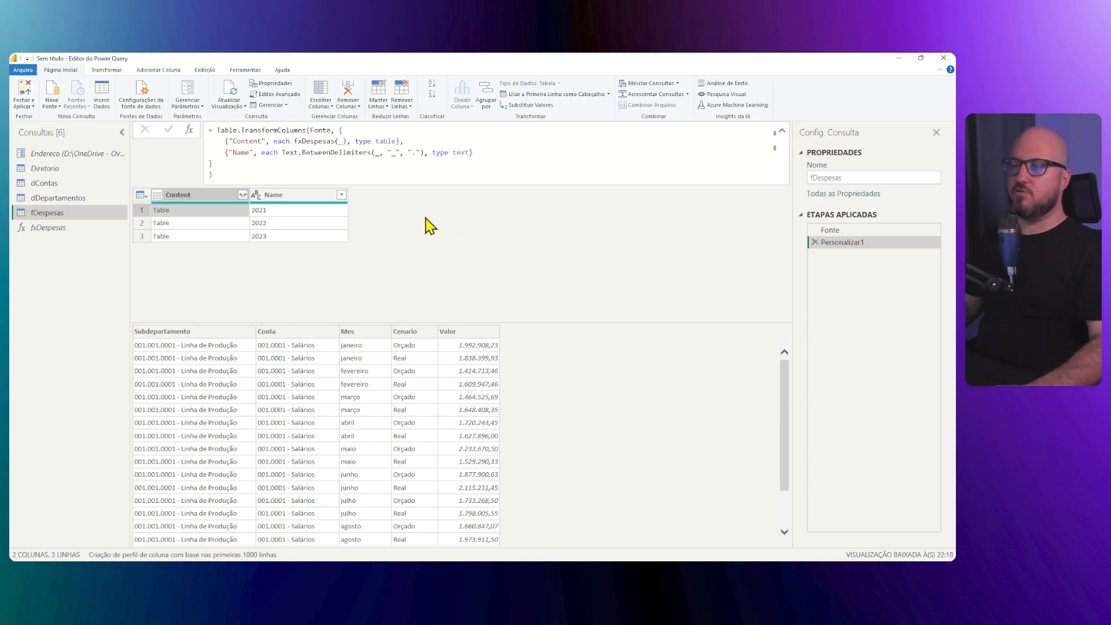
- Rename the Personalizar1 step as CsvObtidos
{"action": "right_click", "coordinate": [855, 245]}
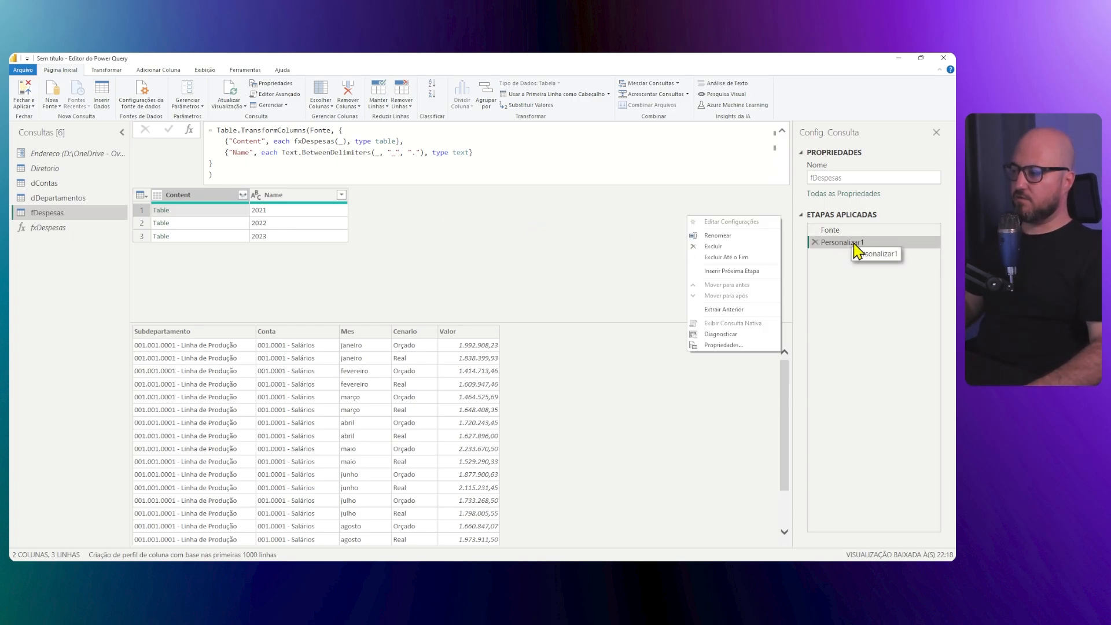
{"action": "left_click", "coordinate": [711, 236]}
{"action": "type", "text": "Pr"}
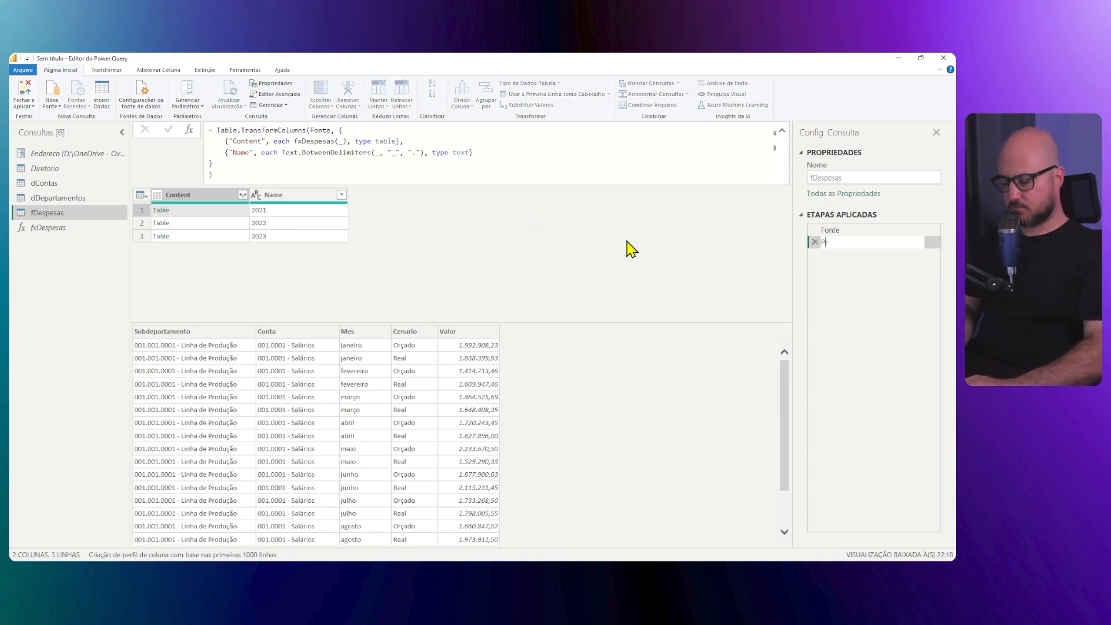
{"action": "type", "text": "eTab"}
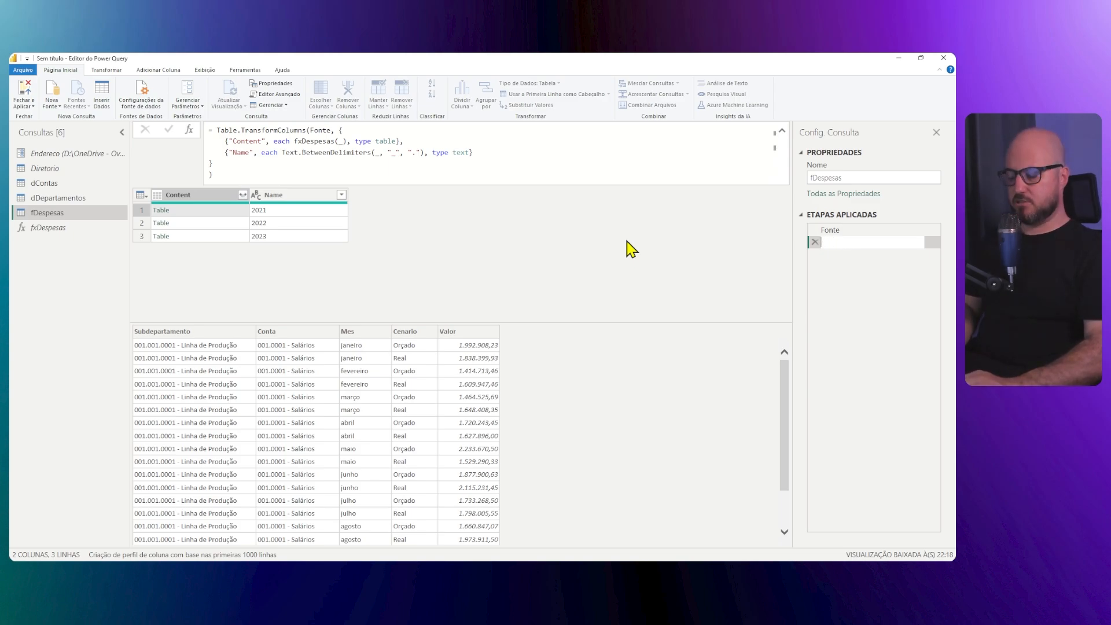
{"action": "type", "text": "bitods"}
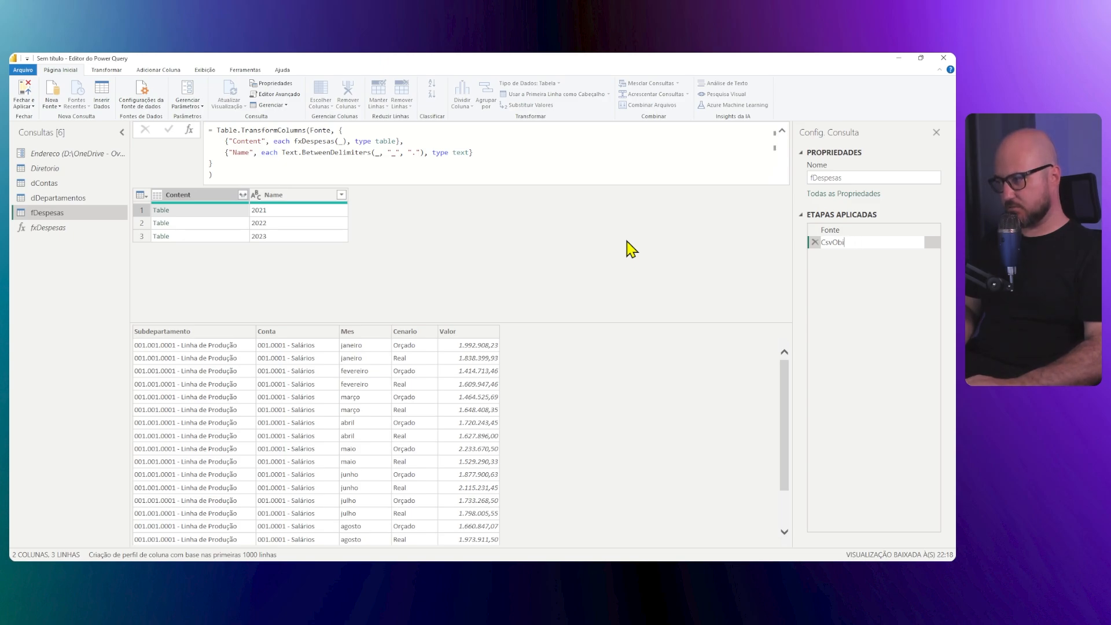
{"action": "type", "text": "tidos"}
{"action": "key", "text": "Return"}
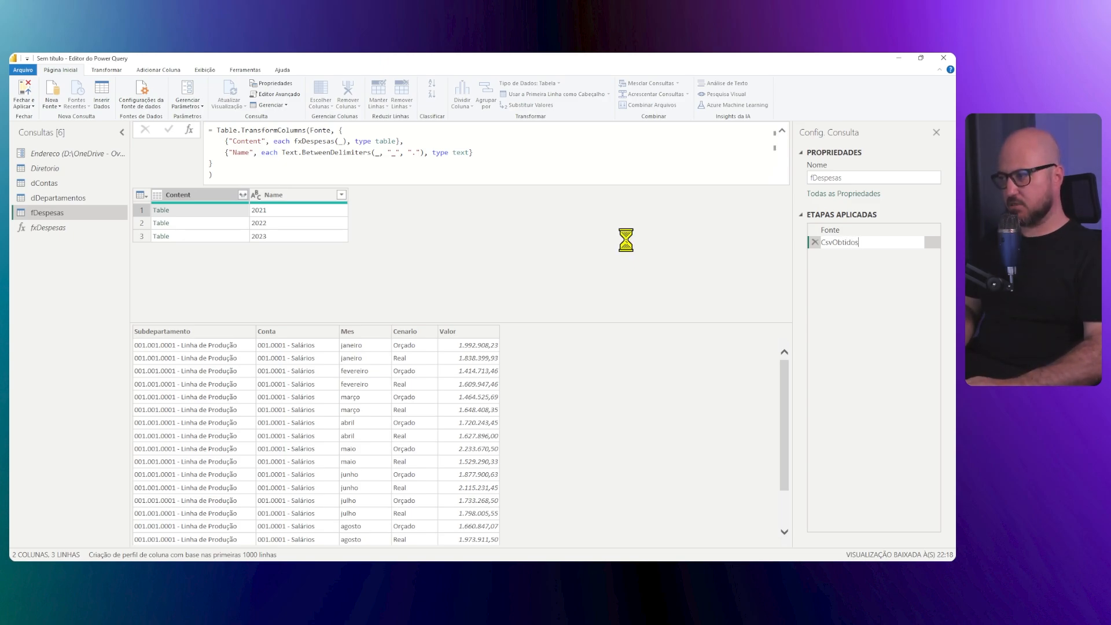
- Compare the first row's nested Content table with its Name value
{"action": "left_click", "coordinate": [234, 211]}
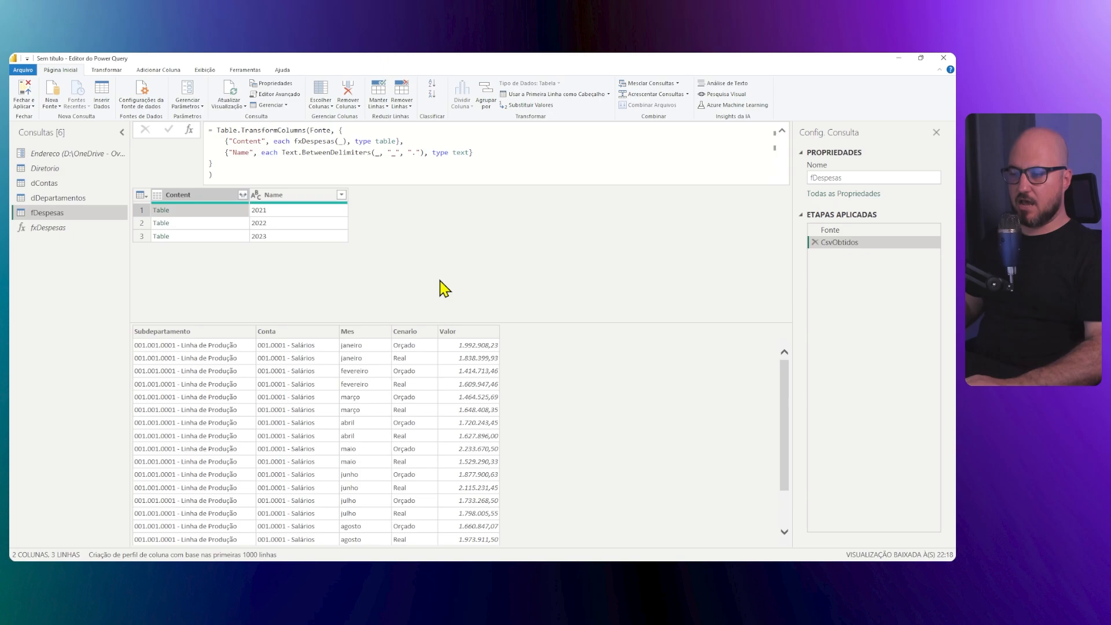
{"action": "left_click", "coordinate": [281, 213]}
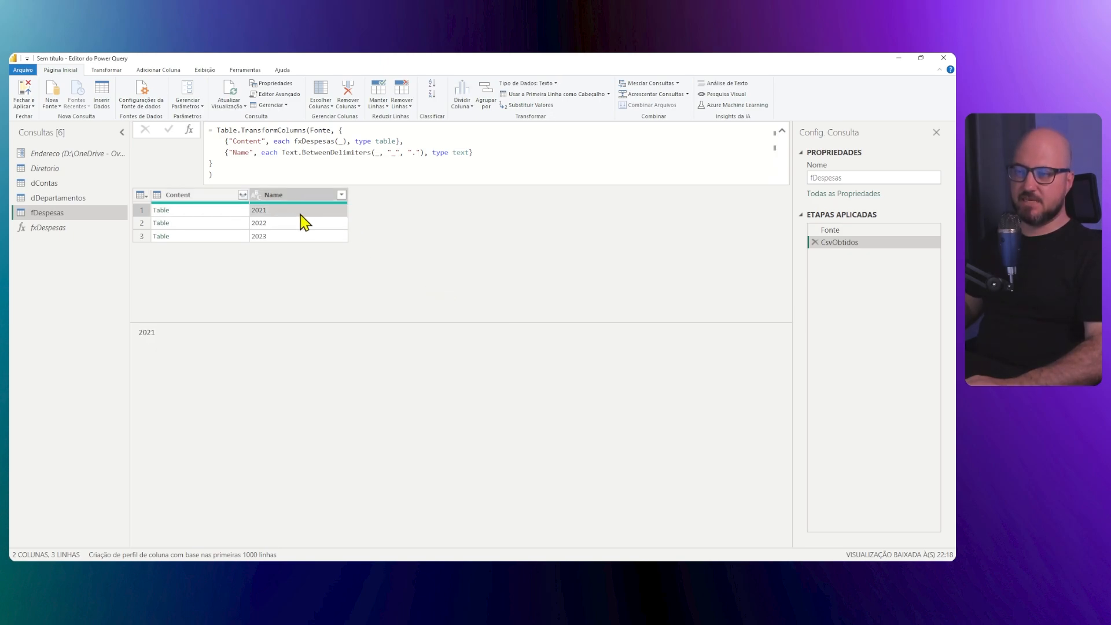
{"action": "left_click", "coordinate": [224, 213]}
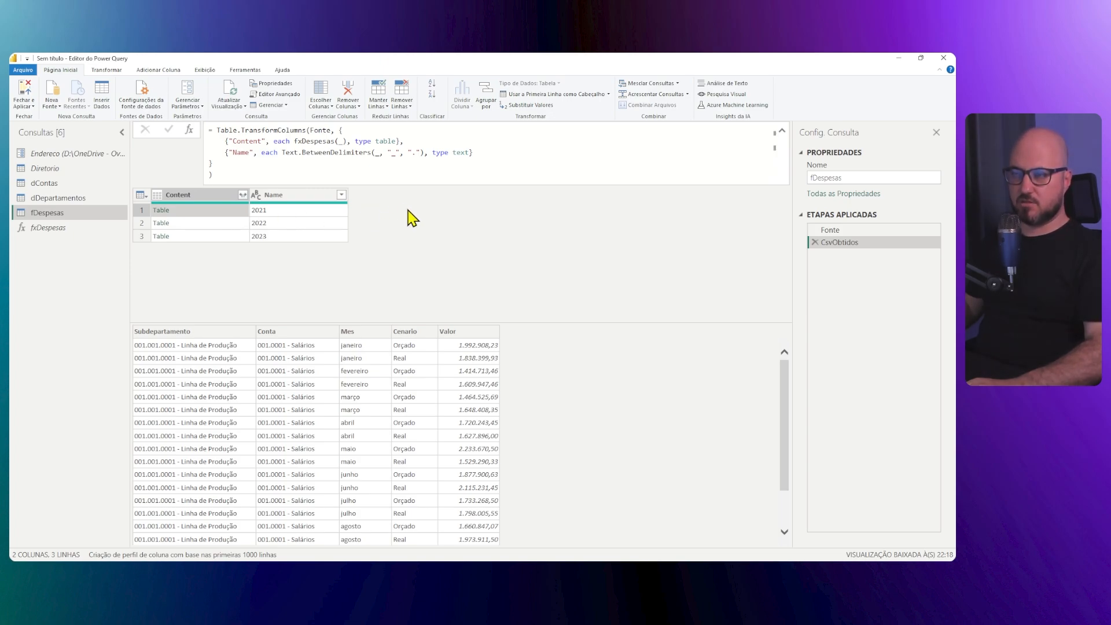
- Add a new step to the fDespesas query that references CsvObtidos, ready for formula editing
{"action": "left_click", "coordinate": [317, 174]}
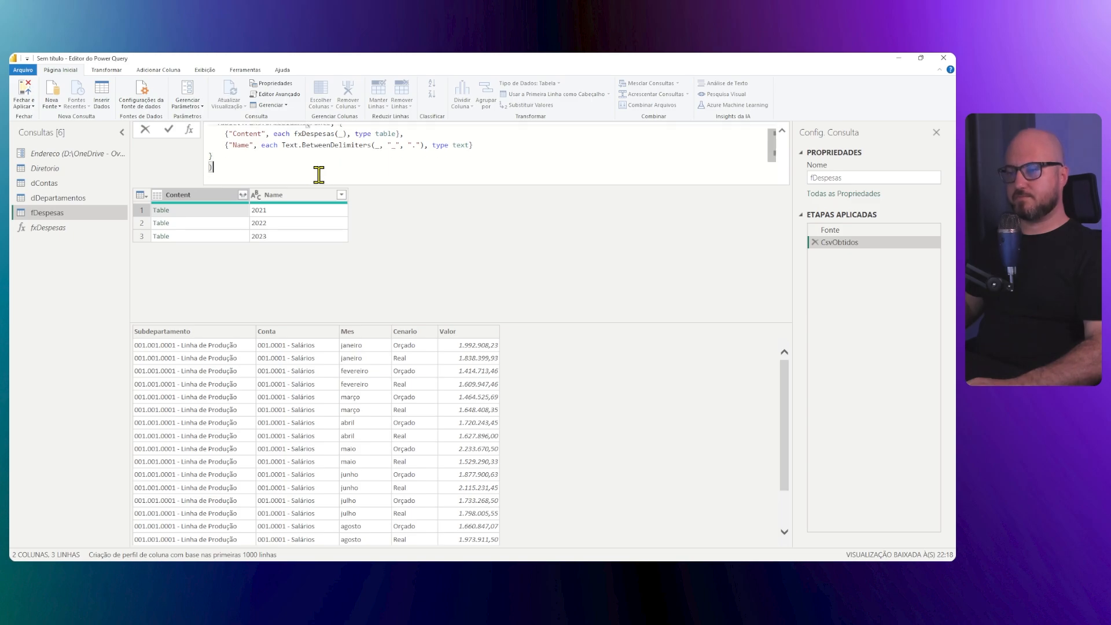
{"action": "left_click", "coordinate": [190, 133]}
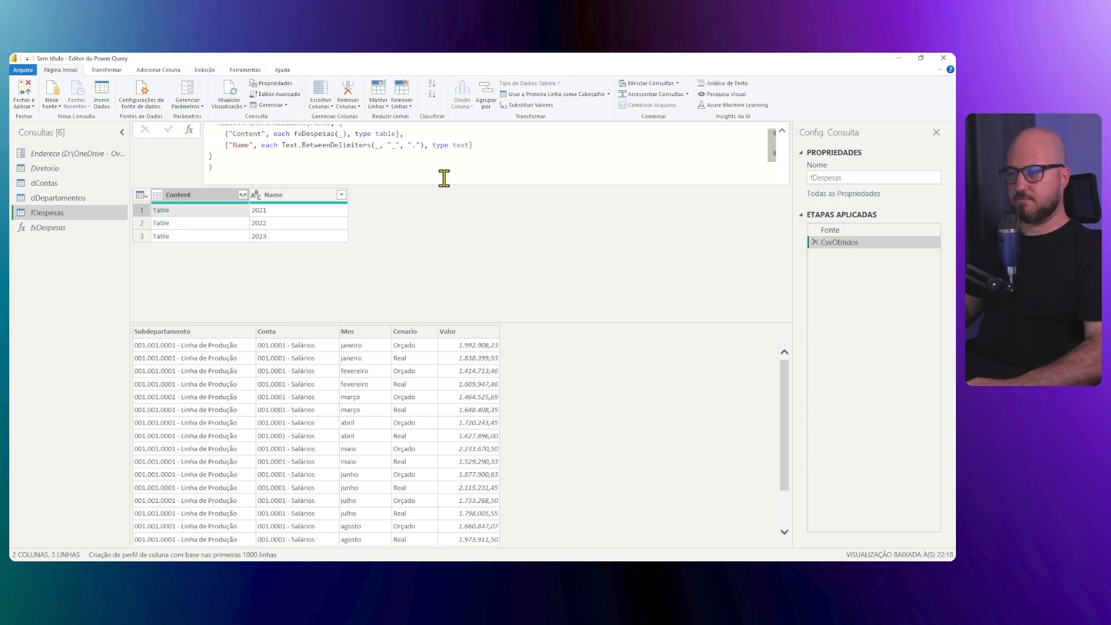
{"action": "left_click", "coordinate": [189, 131]}
{"action": "left_click", "coordinate": [215, 129]}
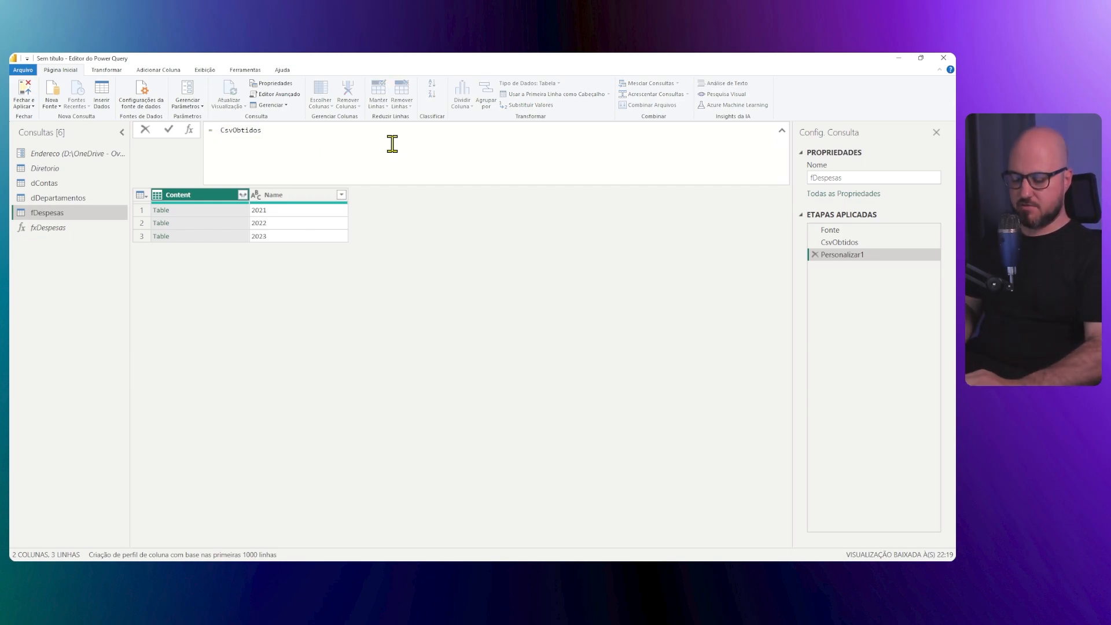
- Wrap CsvObtidos in a Table.AddColumn call and name the new column "Tabelas"
{"action": "type", "text": "TAble"}
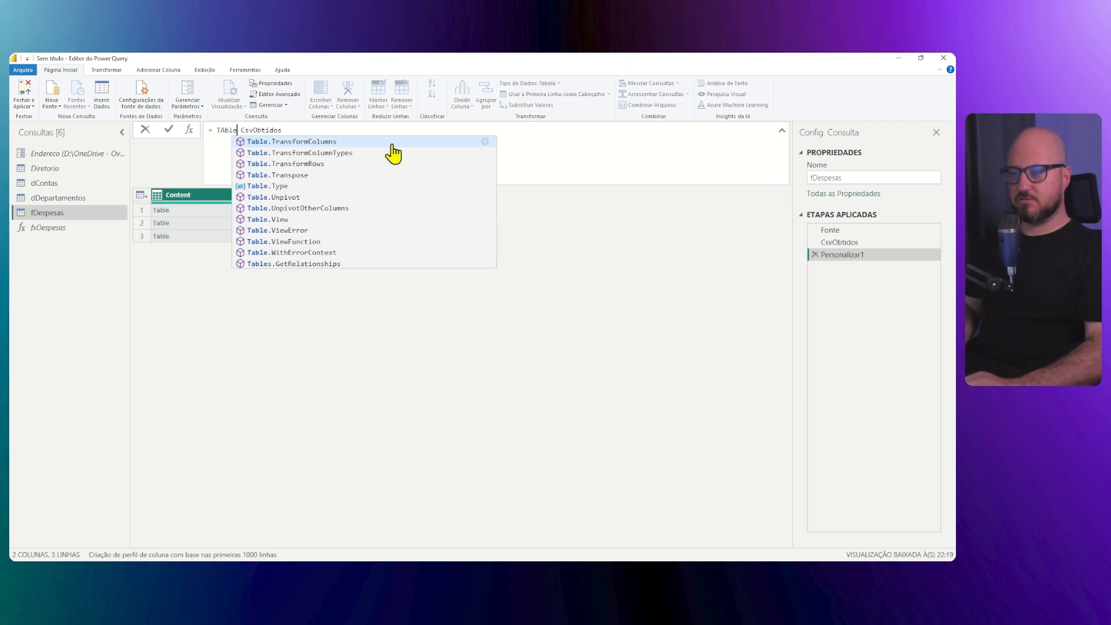
{"action": "type", "text": ".Add"}
{"action": "left_click", "coordinate": [392, 142]}
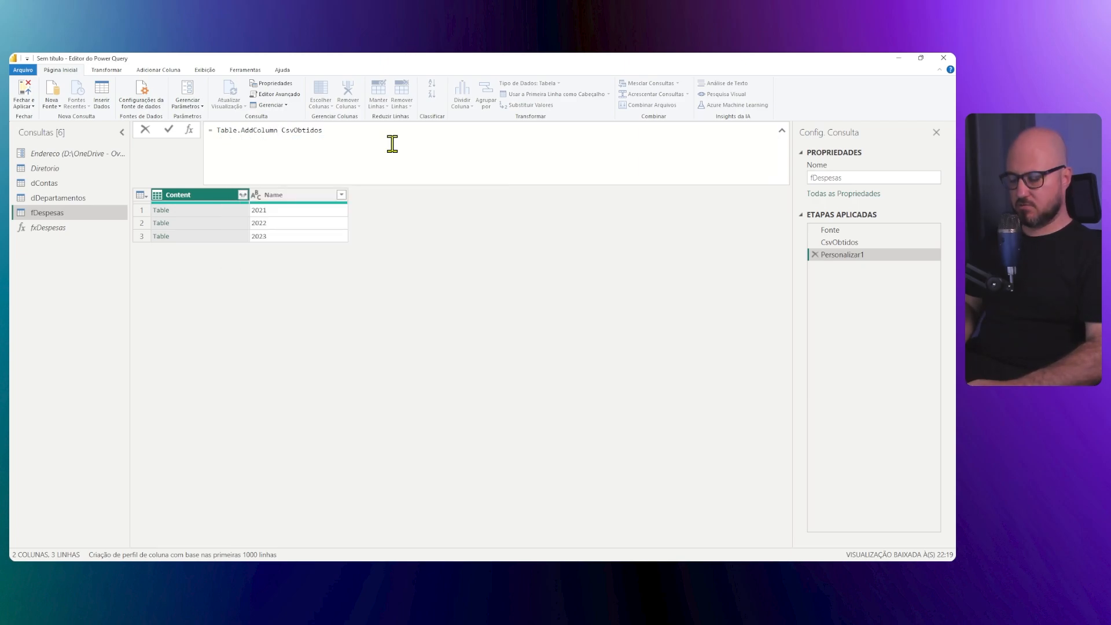
{"action": "type", "text": "("}
{"action": "key", "text": "Delete"}
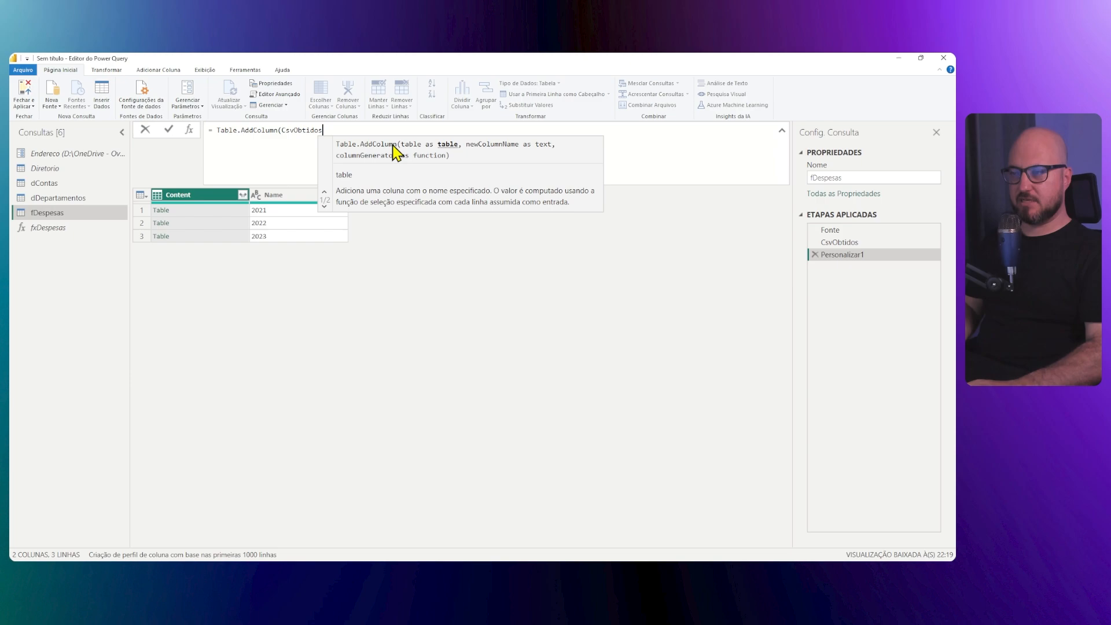
{"action": "type", "text": ","}
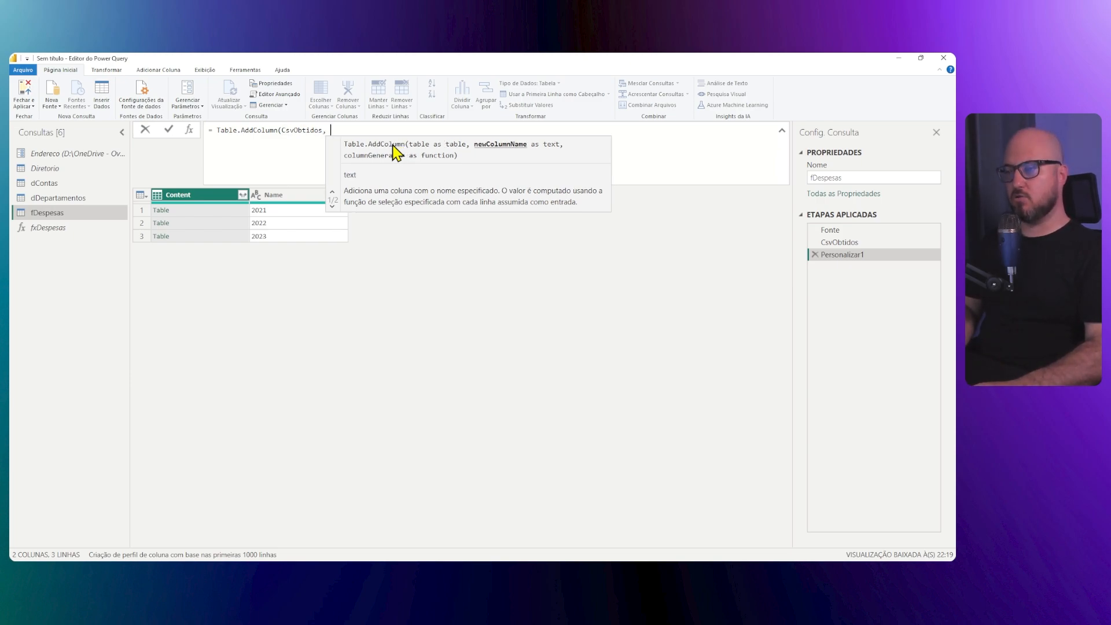
{"action": "type", "text": " \"Tabl"}
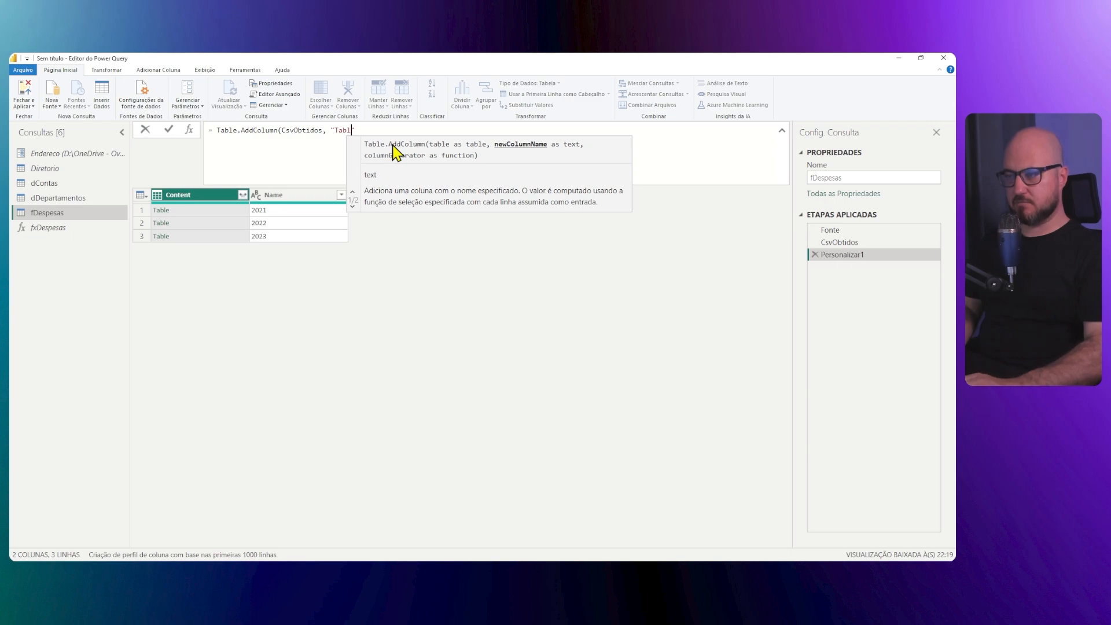
{"action": "key", "text": "BackSpace"}
{"action": "type", "text": "elas\", "}
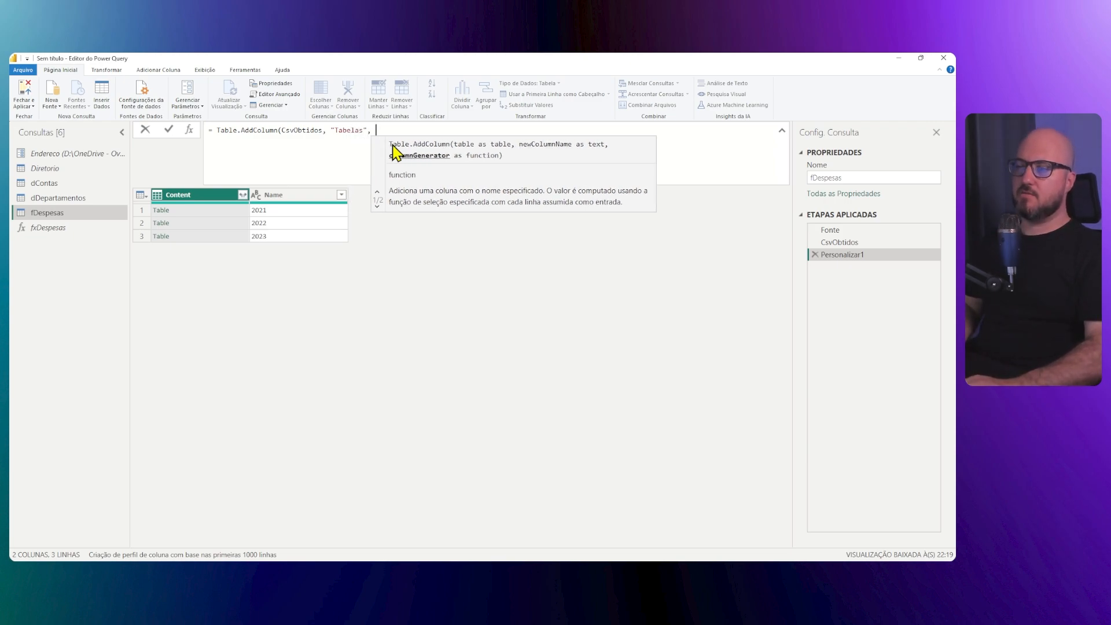
- Begin the Tabelas column's generator with each let and declare a variable named __ano
{"action": "type", "text": "each"}
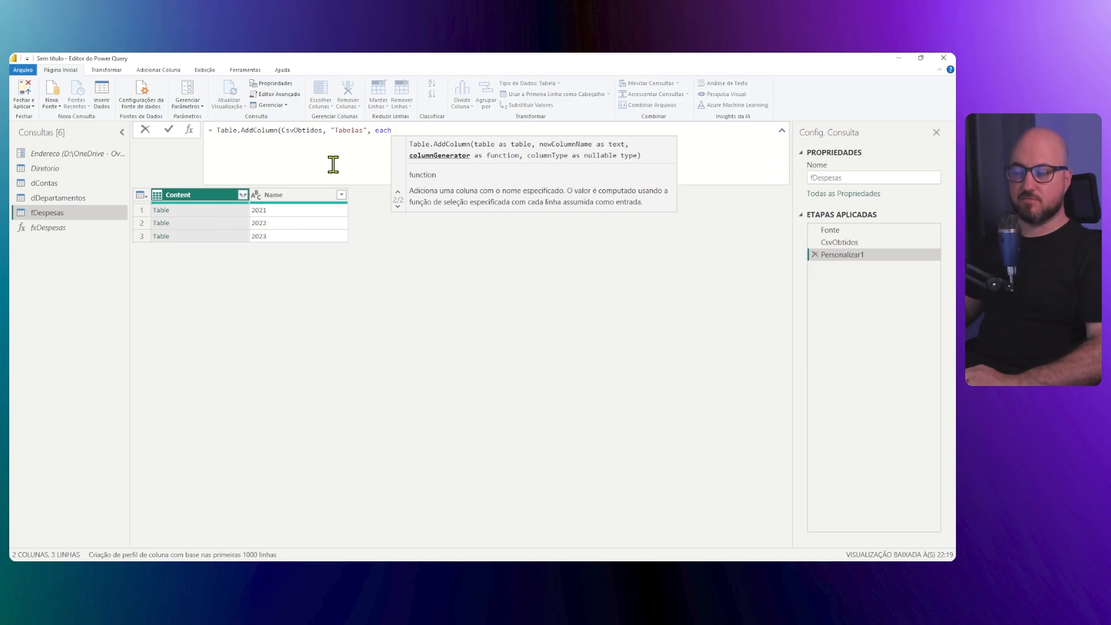
{"action": "type", "text": "let"}
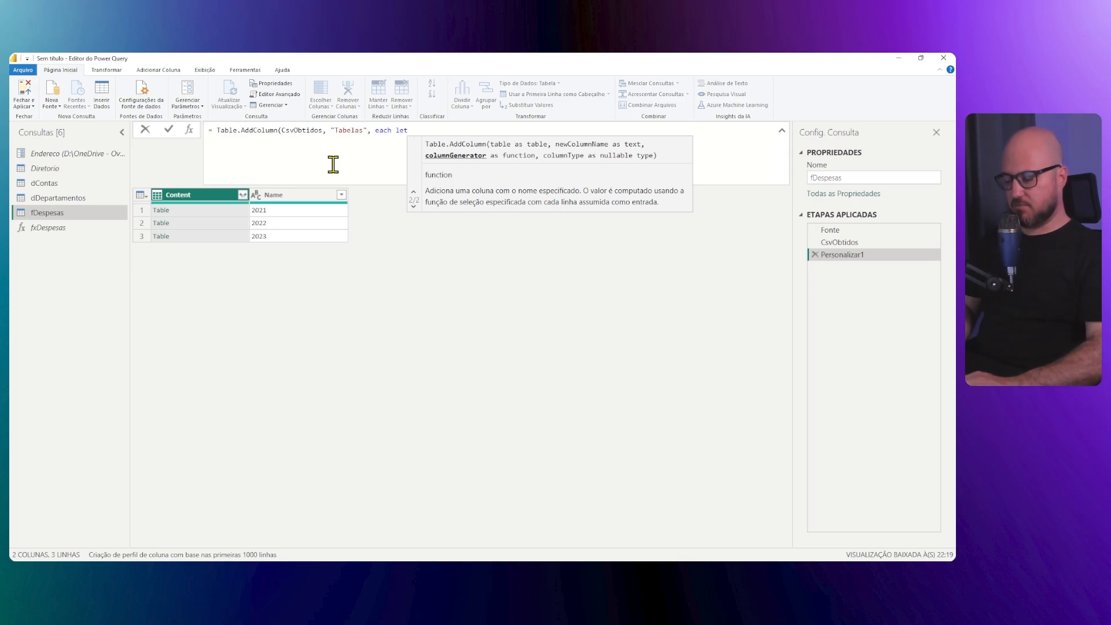
{"action": "type", "text": " __ano = "}
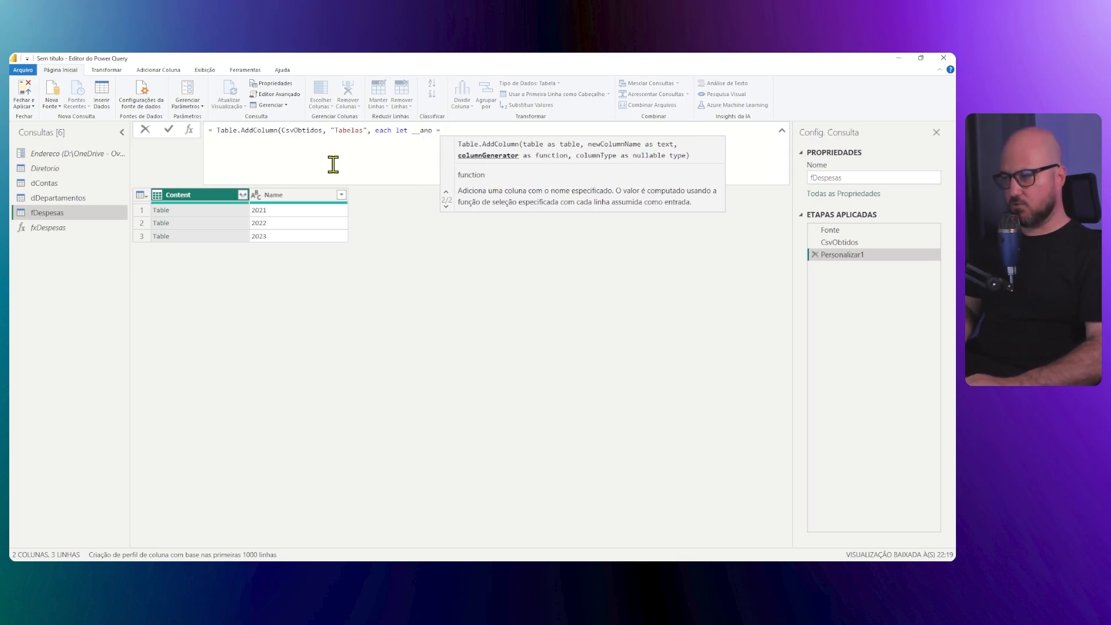
{"action": "type", "text": "["}
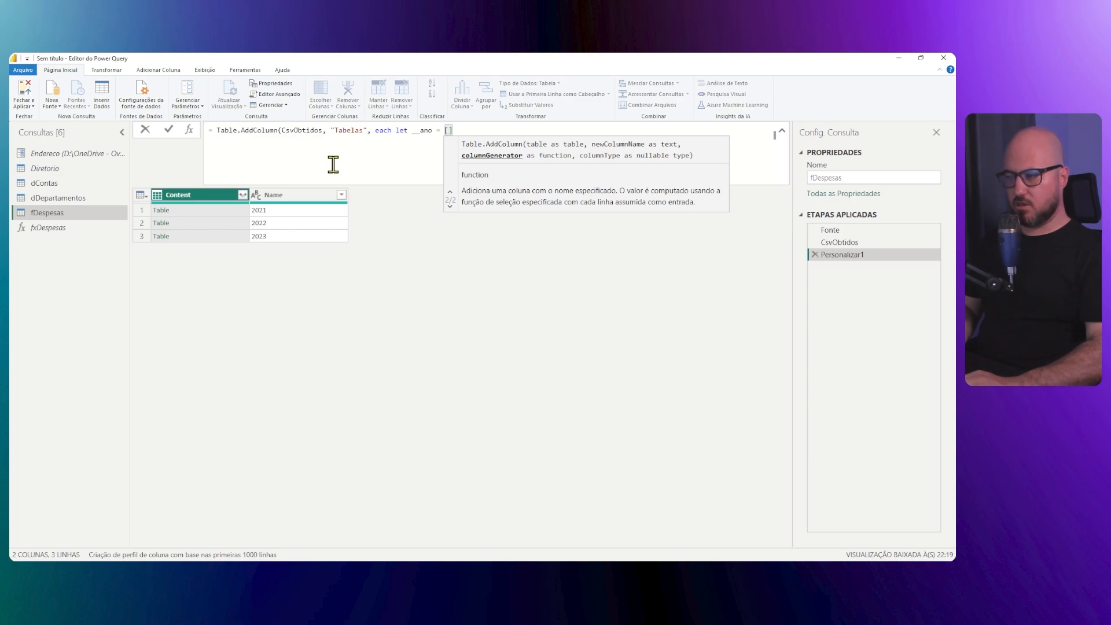
{"action": "key", "text": "BackSpace"}
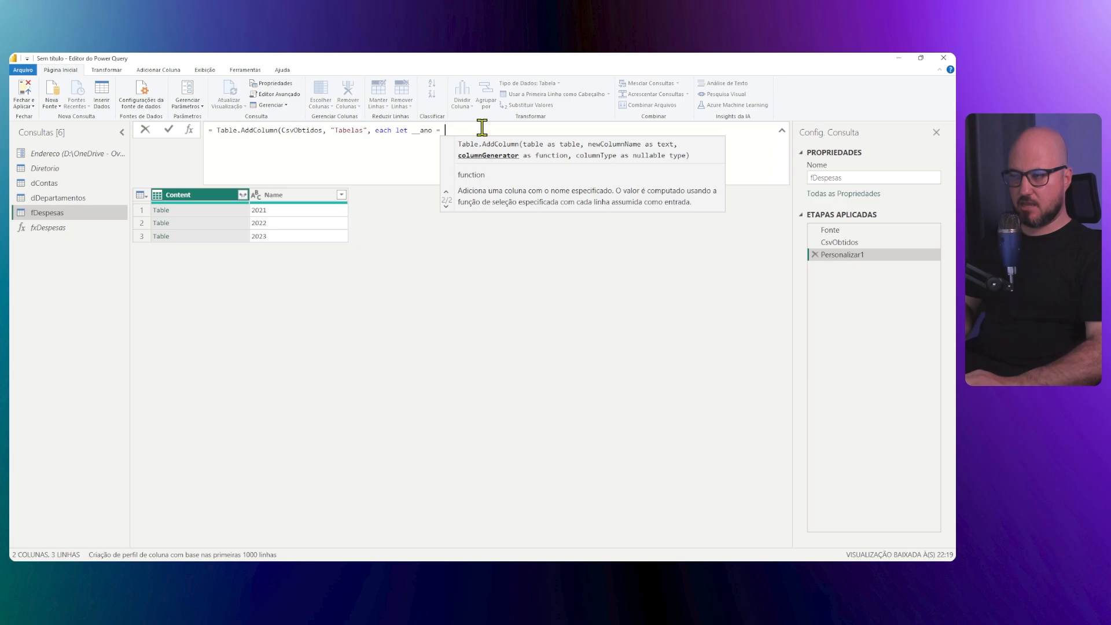
{"action": "type", "text": "Numbe"}
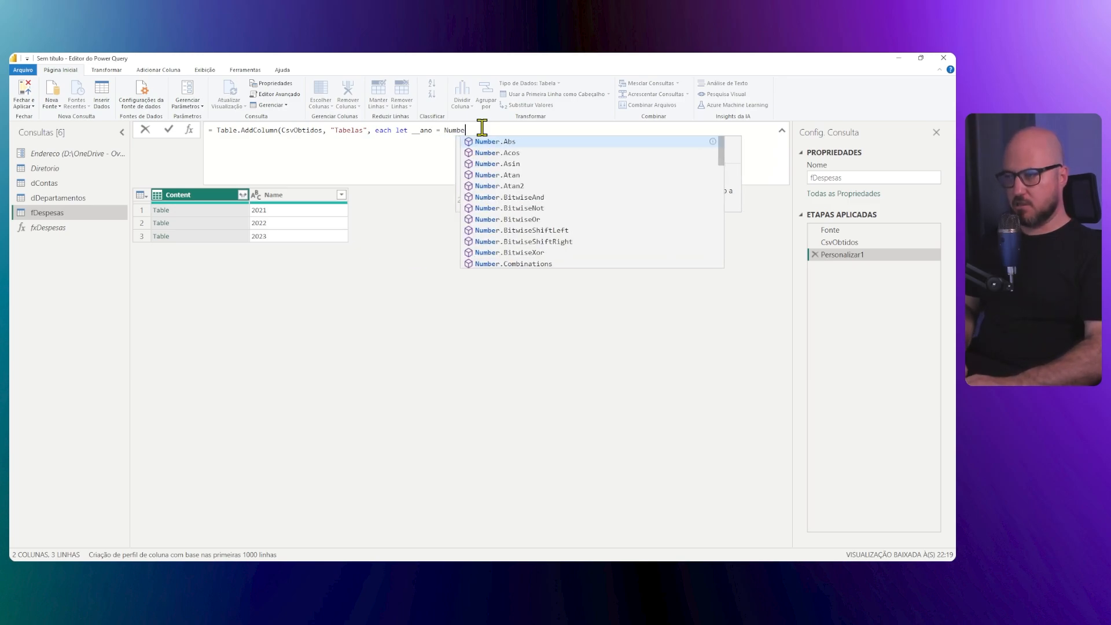
{"action": "type", "text": "r.Fr"}
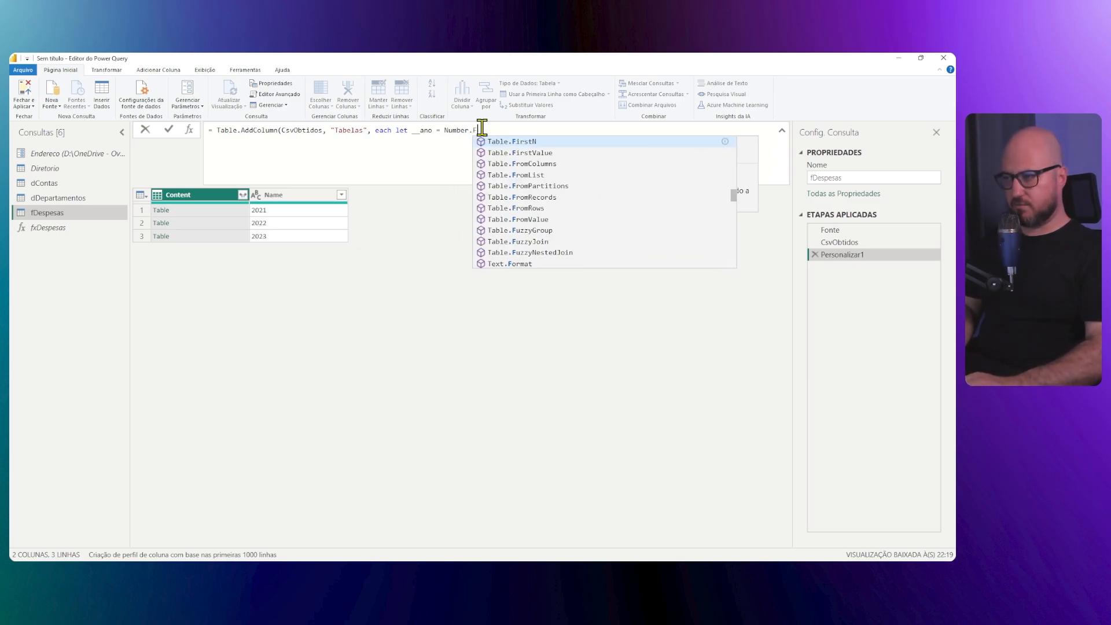
{"action": "key", "text": "BackSpace"}
{"action": "key", "text": "BackSpace"}
{"action": "key", "text": "BackSpace"}
{"action": "key", "text": "BackSpace"}
{"action": "key", "text": "BackSpace"}
{"action": "key", "text": "BackSpace"}
{"action": "key", "text": "BackSpace"}
{"action": "key", "text": "BackSpace"}
{"action": "key", "text": "BackSpace"}
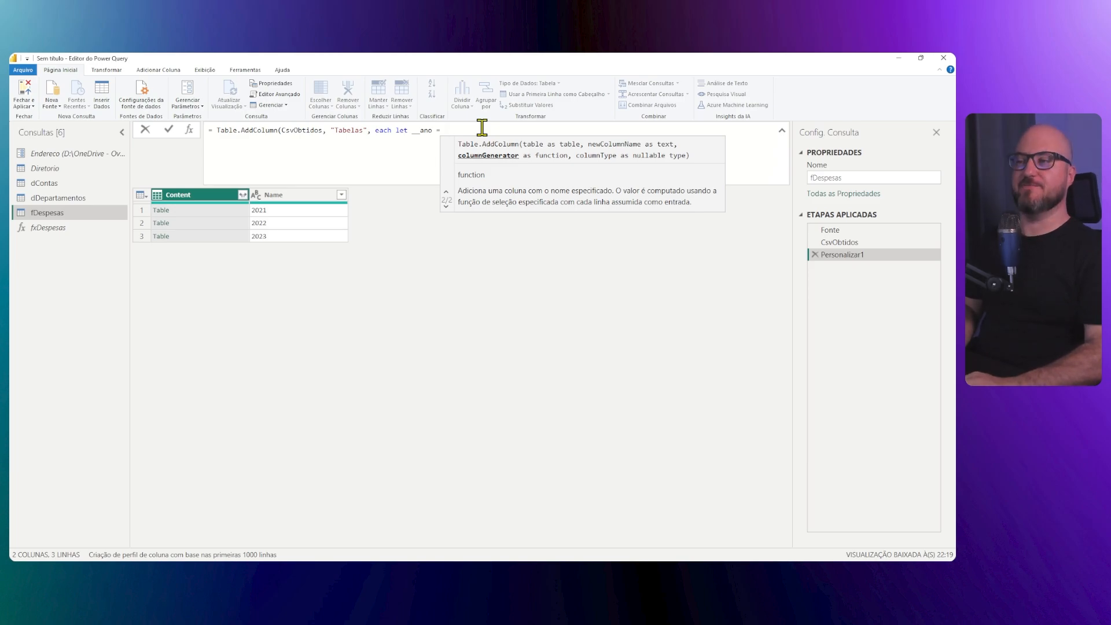
- Assign [Name] to the __ano variable and begin the let expression's in clause
{"action": "type", "text": "[Name"}
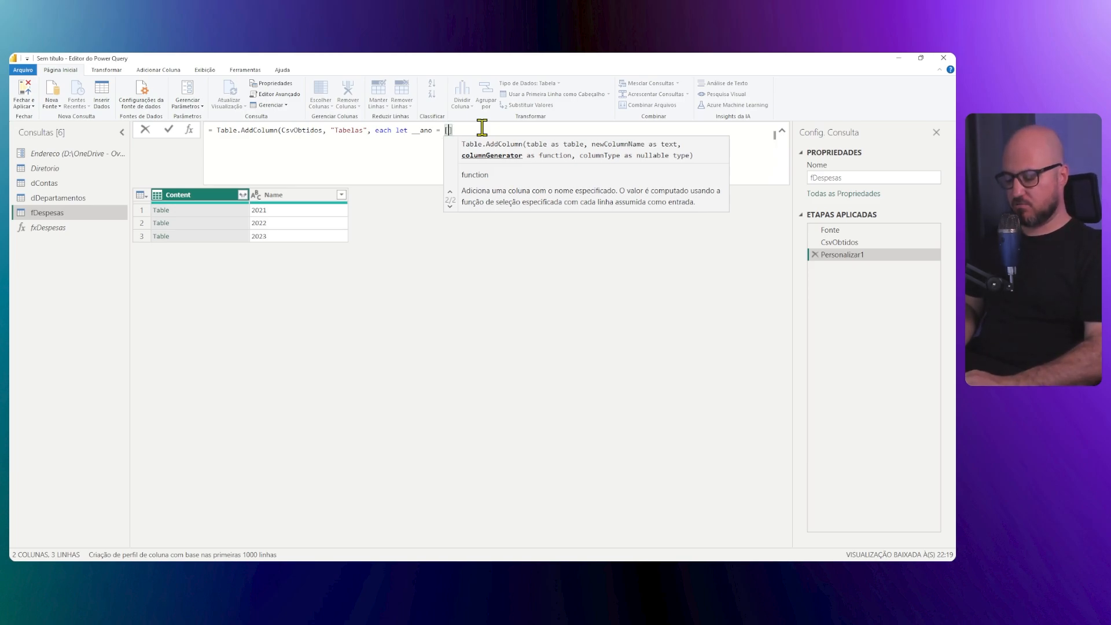
{"action": "type", "text": "]"}
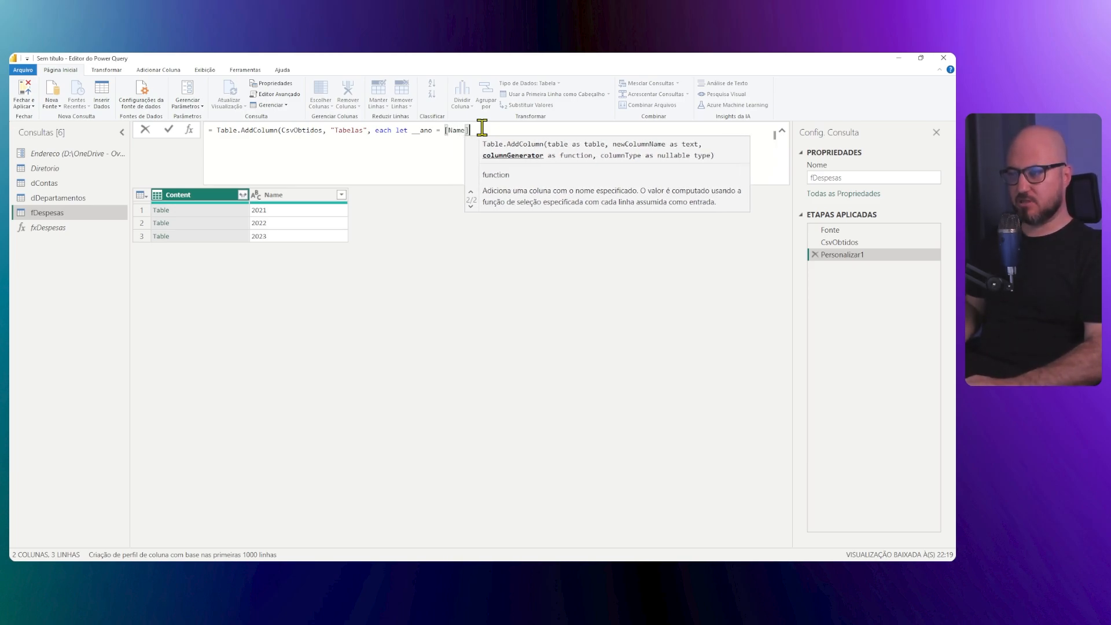
{"action": "type", "text": " in"}
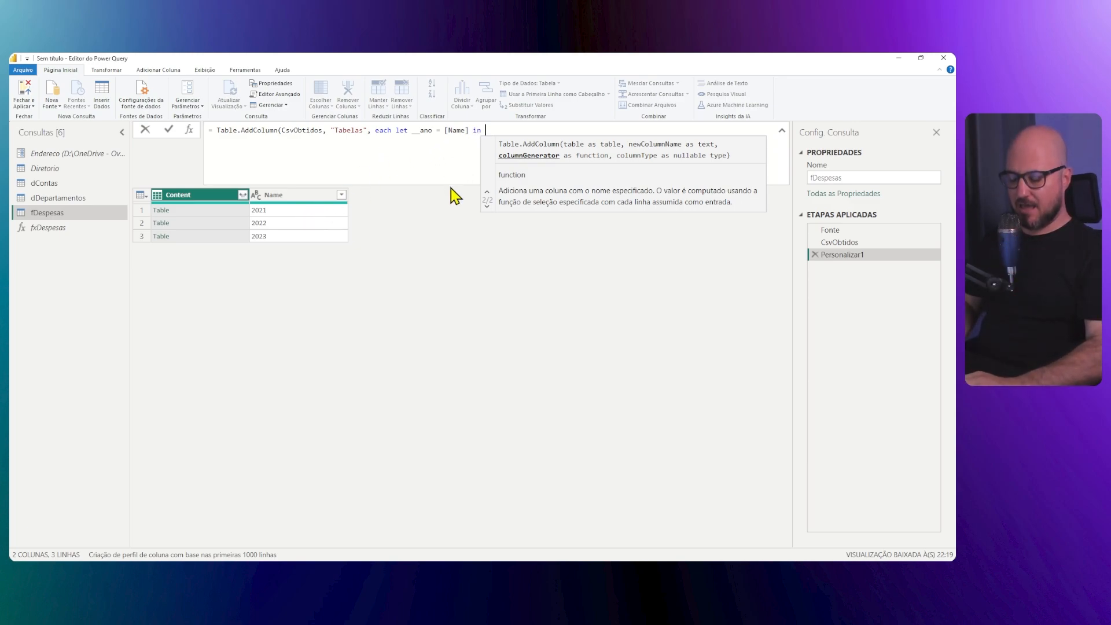
- Make the in clause call Table.AddColumn on [Content] with a new column named "Data"
{"action": "type", "text": "Table.AddColumn"}
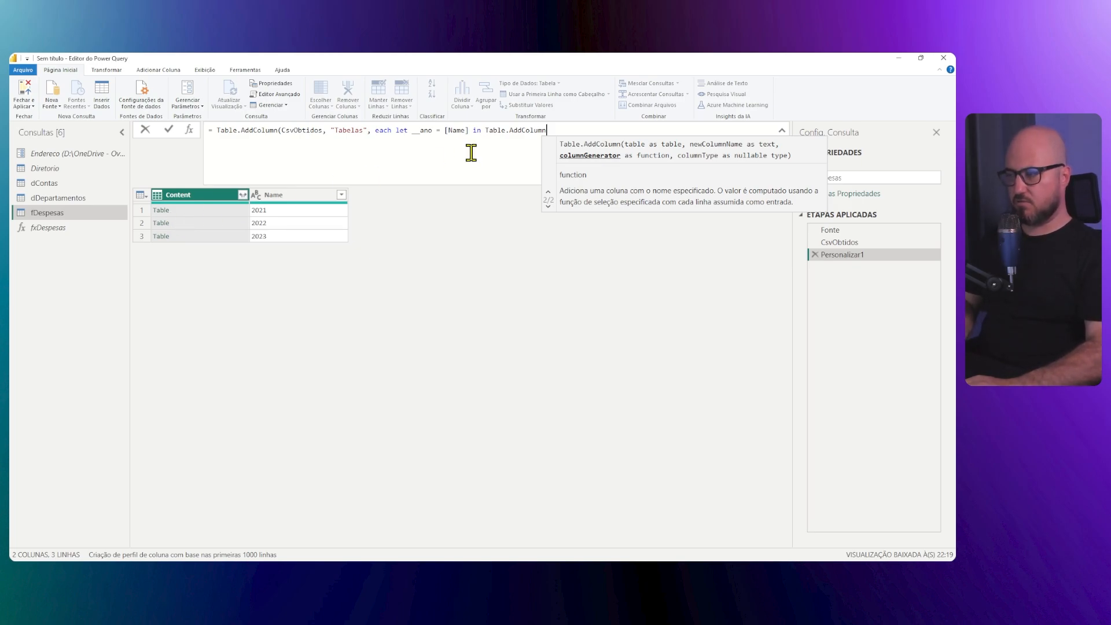
{"action": "type", "text": "([Conte"}
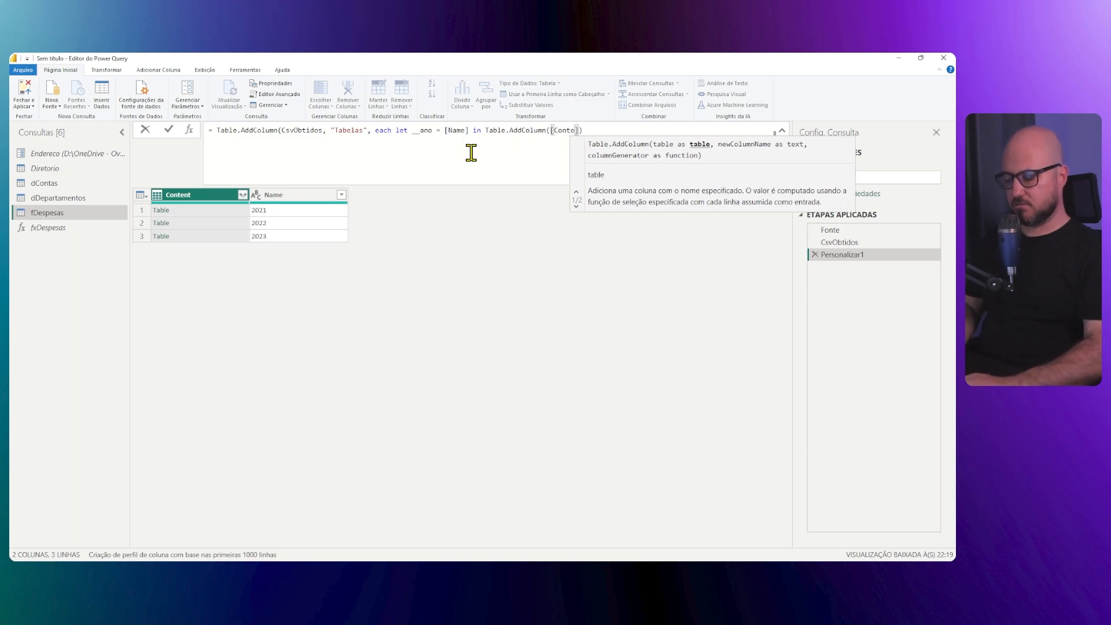
{"action": "type", "text": "t], "}
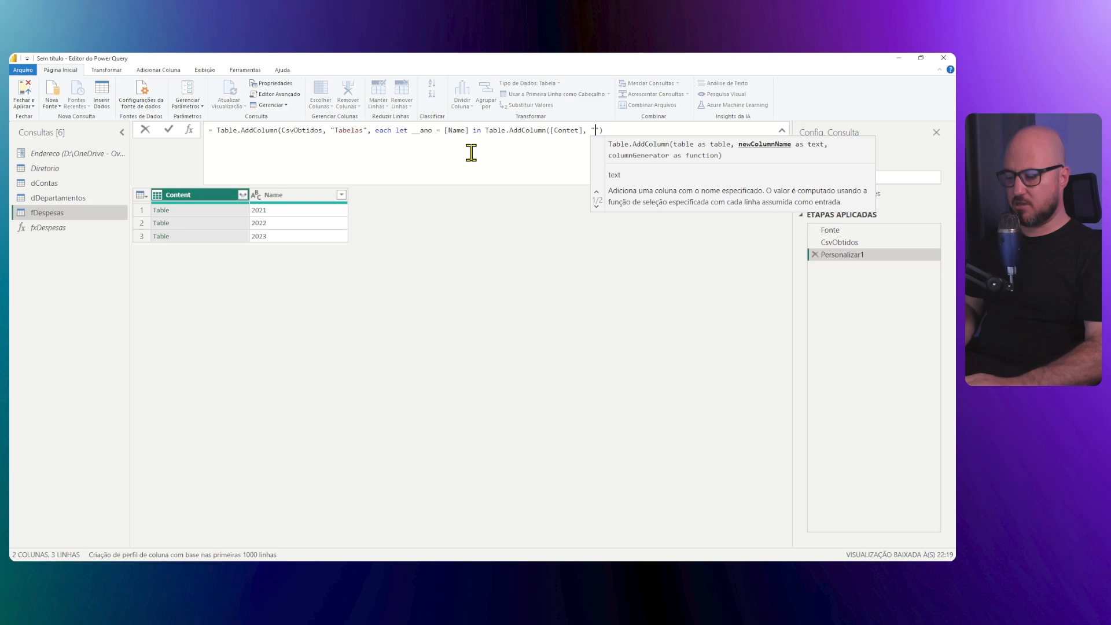
{"action": "type", "text": "\"Data\""}
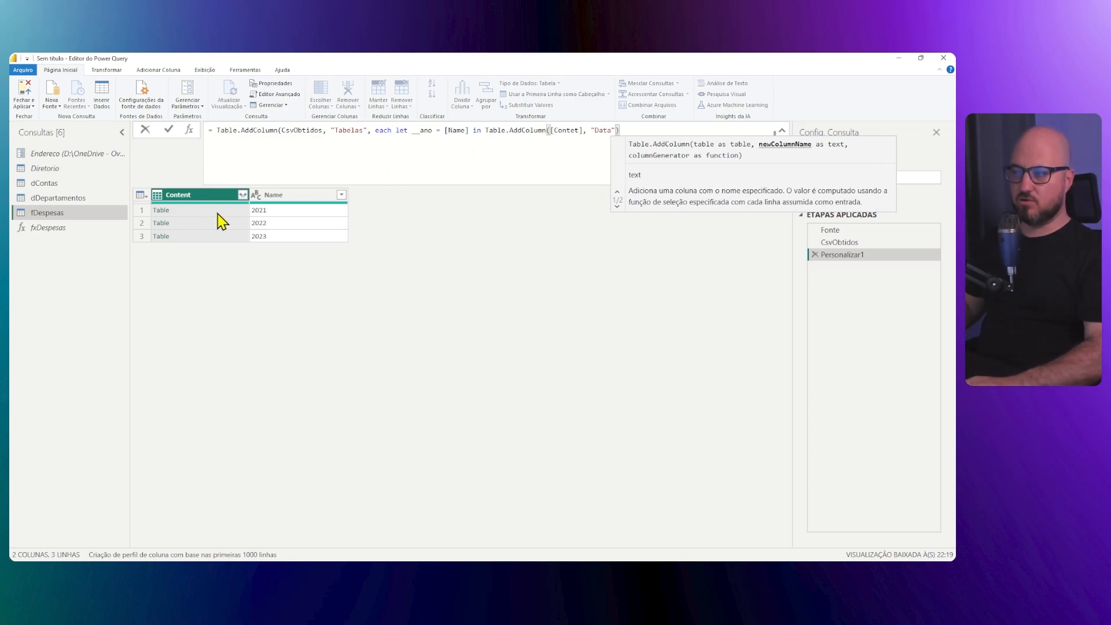
{"action": "left_click", "coordinate": [573, 130]}
{"action": "type", "text": "n"}
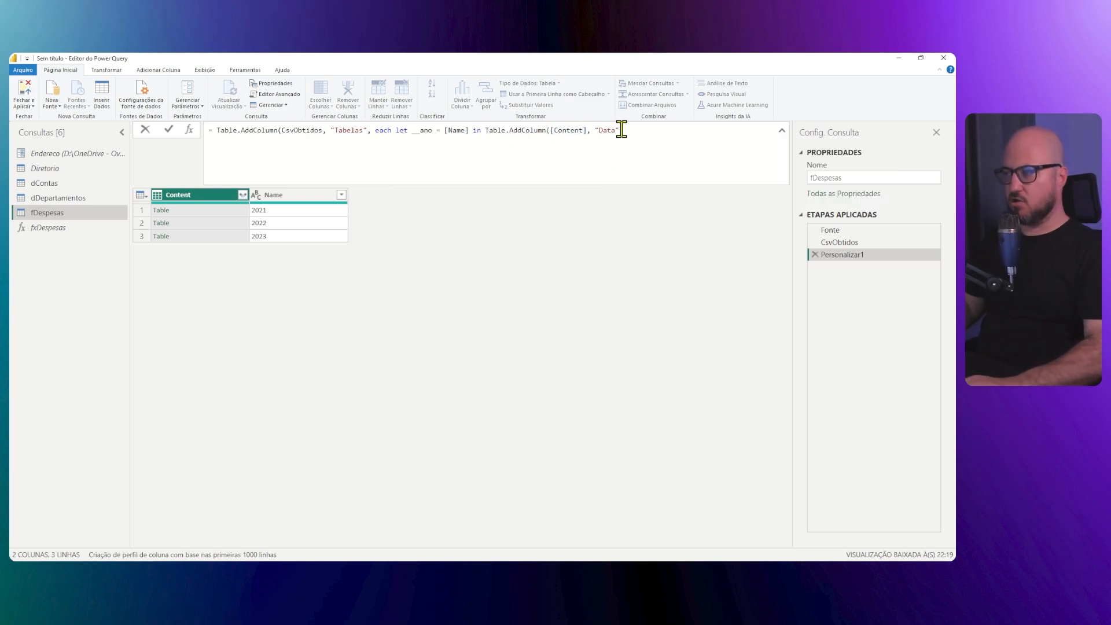
- Define the Data column's generator as each [Mes] & "/" & __ano
{"action": "left_click", "coordinate": [625, 130]}
{"action": "key", "text": "Left"}
{"action": "type", "text": ", each"}
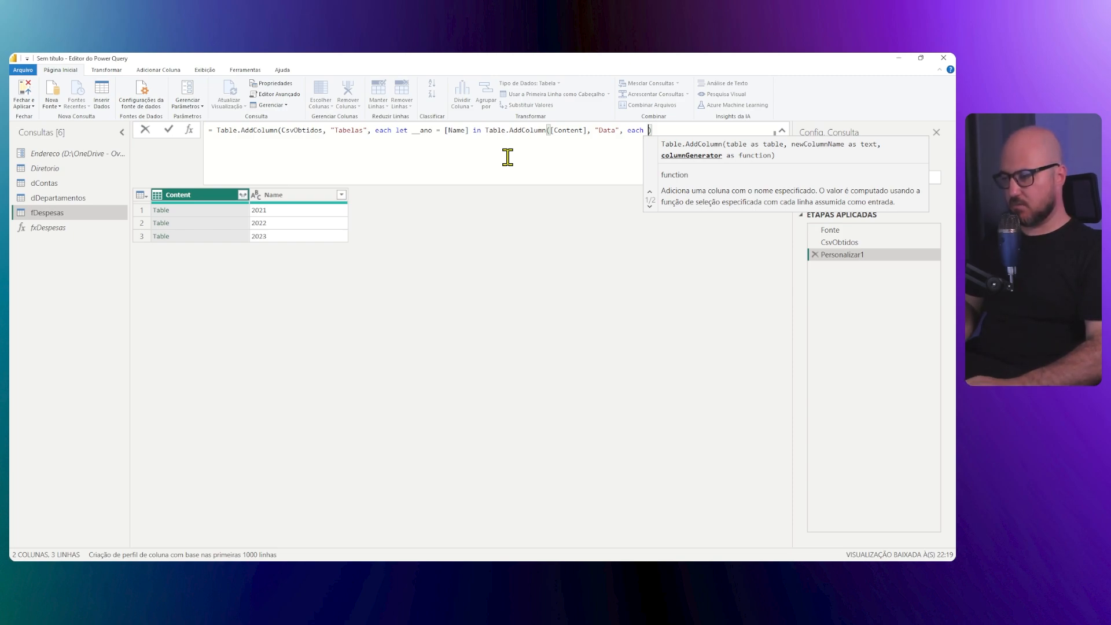
{"action": "type", "text": "[Mes"}
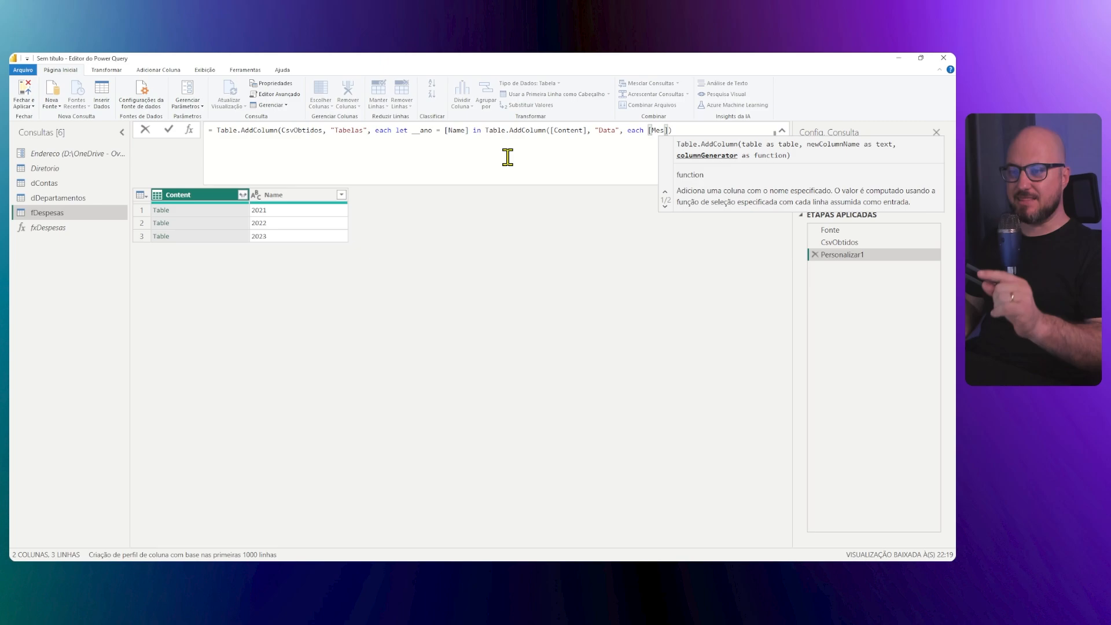
{"action": "type", "text": "]"}
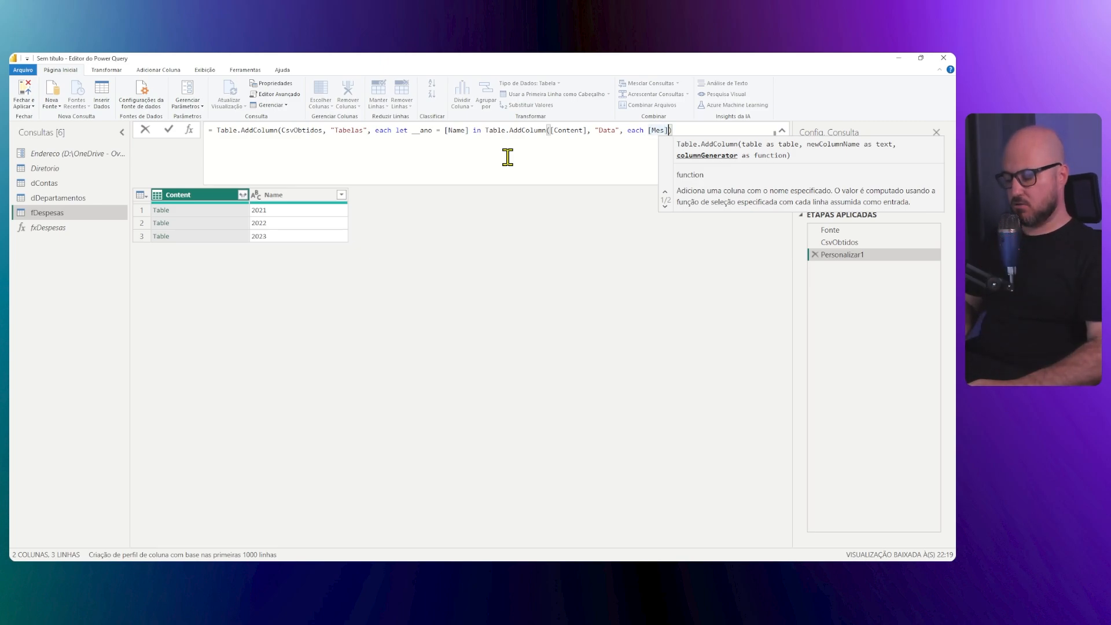
{"action": "type", "text": " &"}
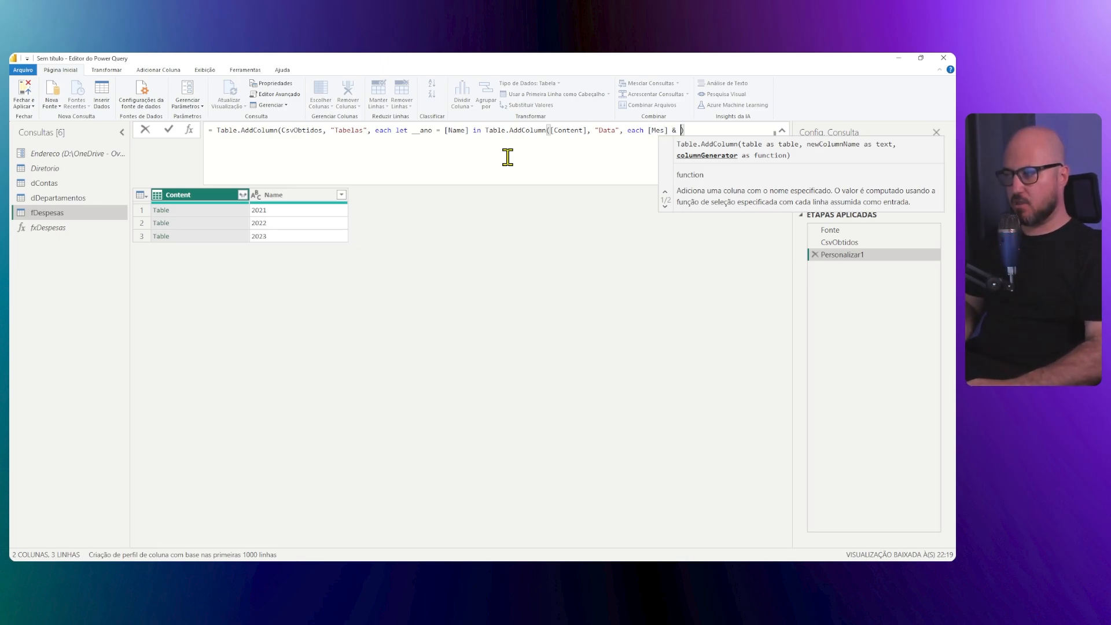
{"action": "type", "text": " \""}
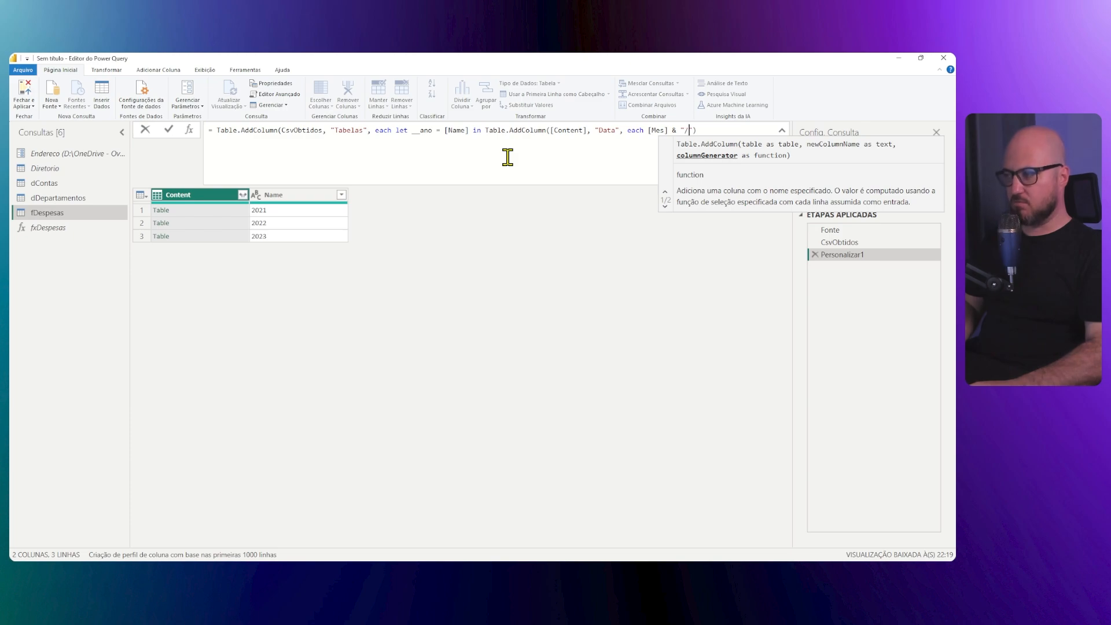
{"action": "type", "text": "/\" &"}
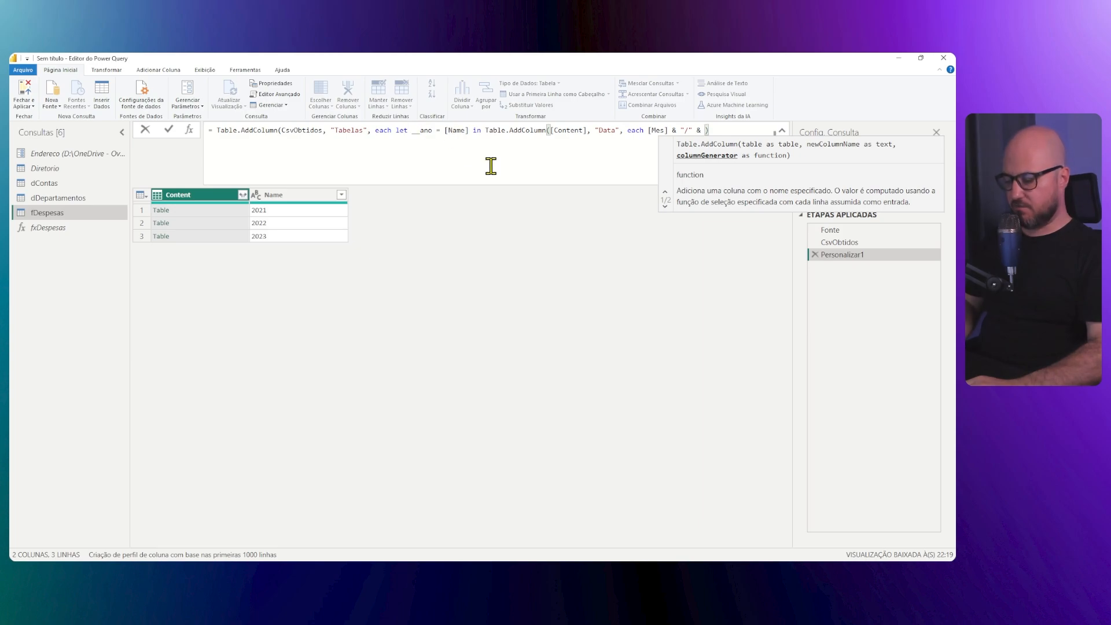
{"action": "type", "text": "__ano"}
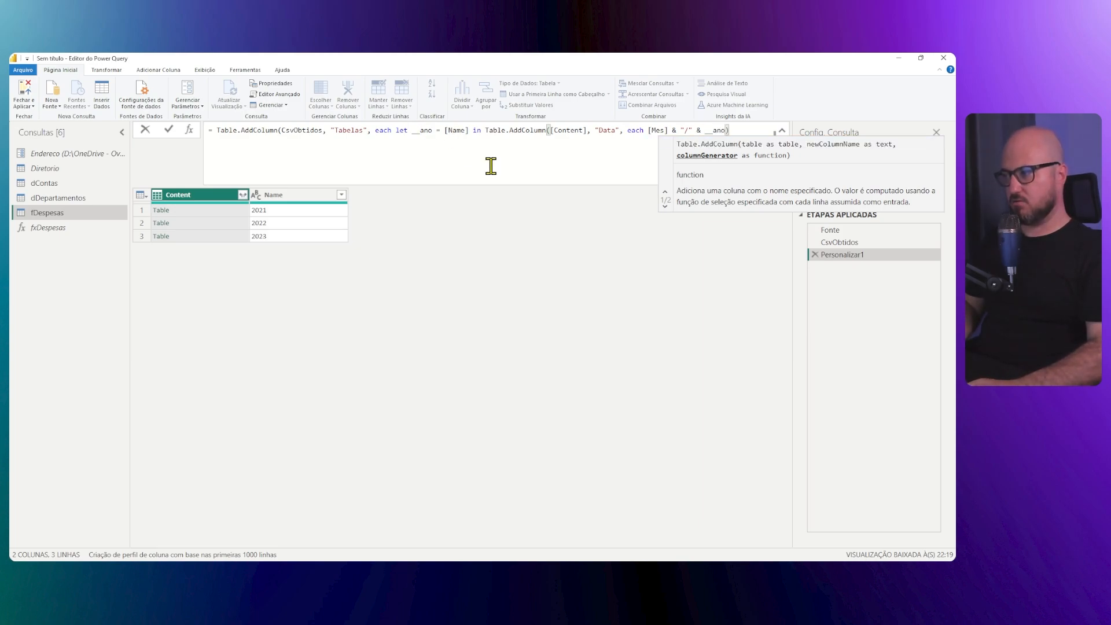
- Close both Table.AddColumn calls and apply the formula
{"action": "type", "text": ")"}
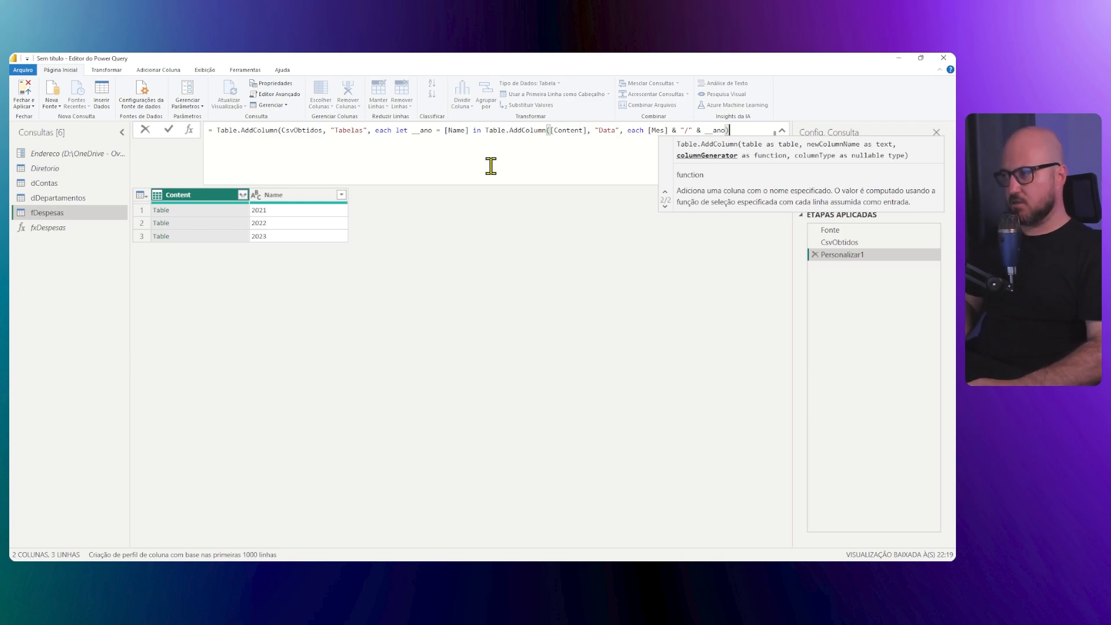
{"action": "type", "text": ")"}
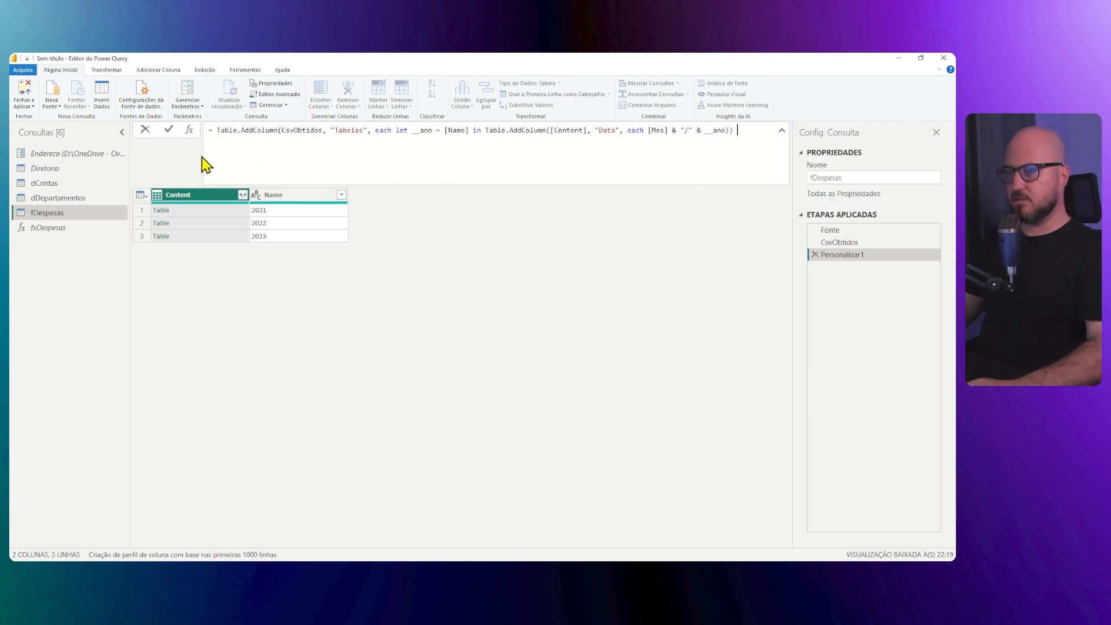
{"action": "left_click", "coordinate": [169, 131]}
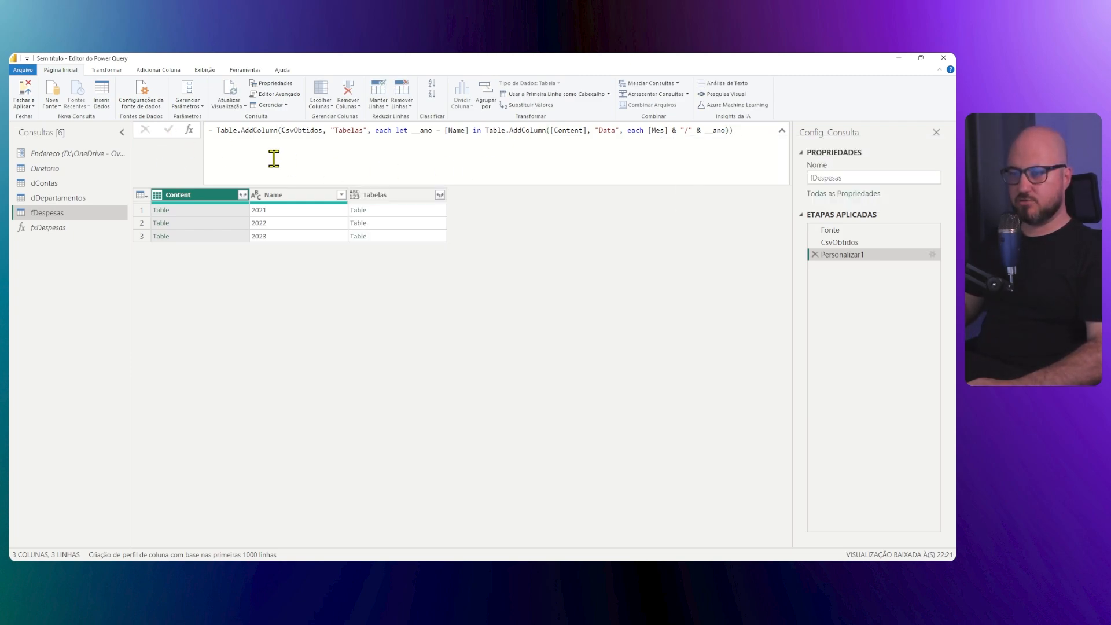
- Compare the nested Content and Tabelas tables for 2021, 2022 and 2023, checking the Data column in each
{"action": "left_click", "coordinate": [411, 216]}
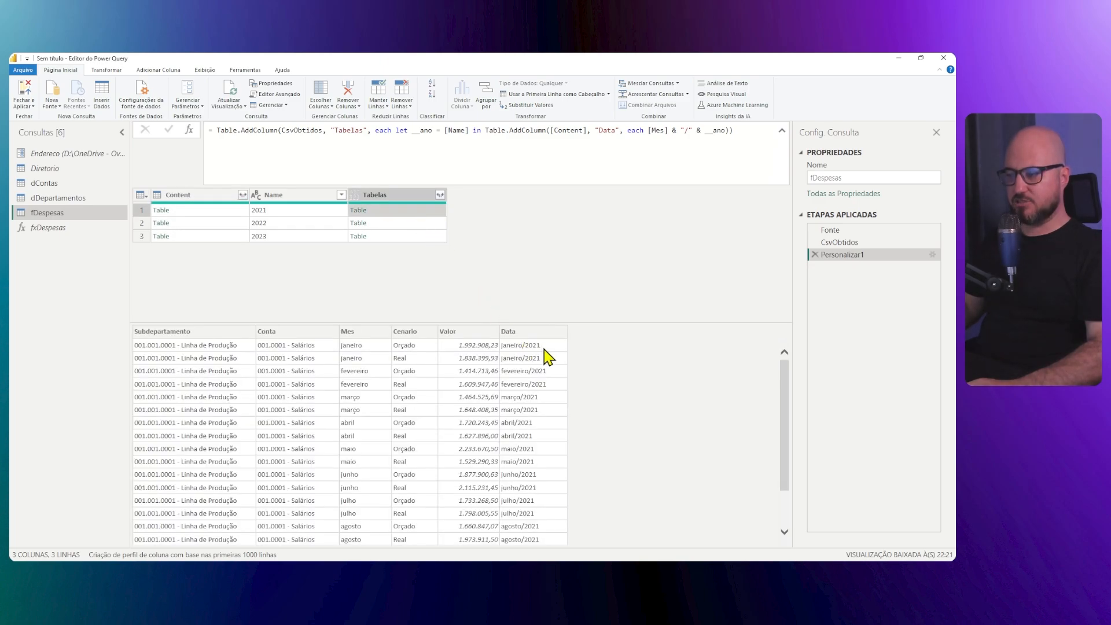
{"action": "scroll", "coordinate": [540, 455], "scroll_direction": "down", "scroll_amount": 3}
{"action": "left_click", "coordinate": [405, 225]}
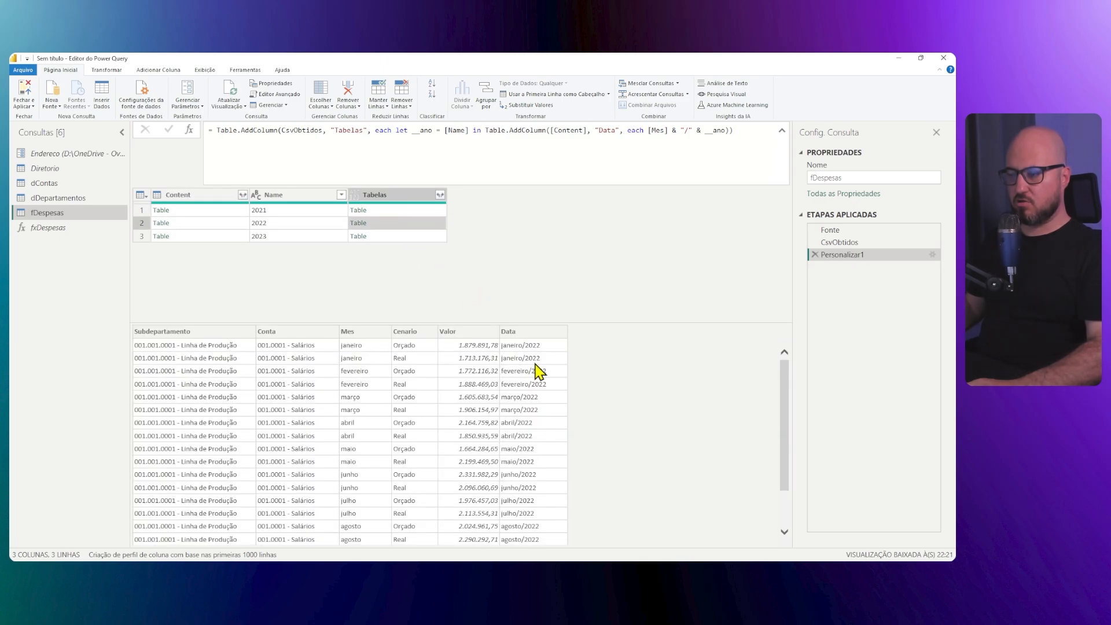
{"action": "left_click", "coordinate": [225, 214]}
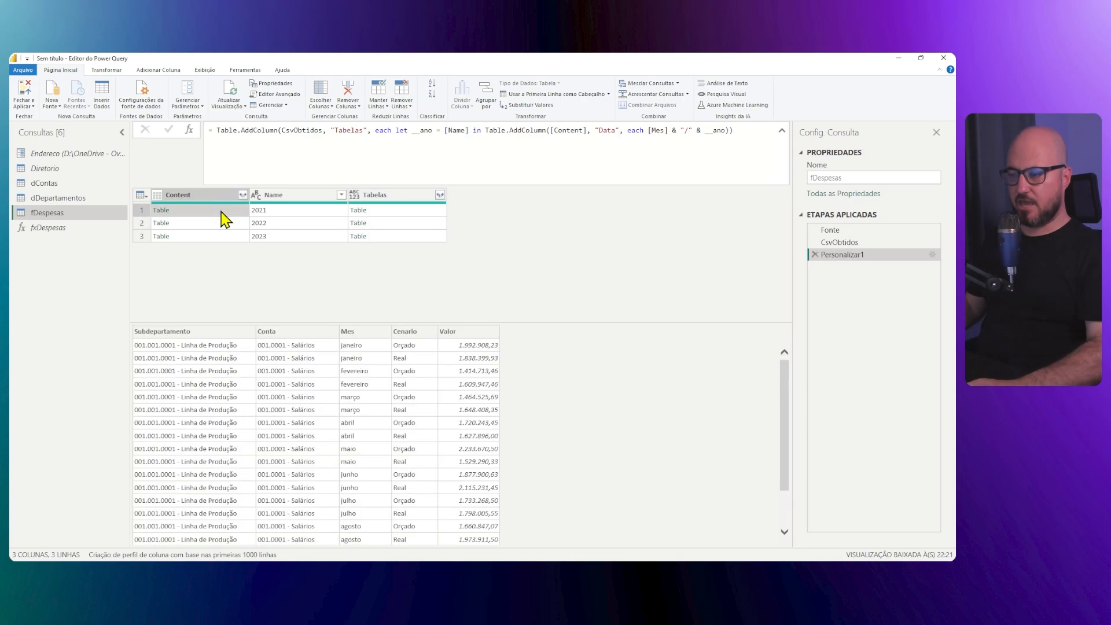
{"action": "left_click", "coordinate": [405, 215]}
{"action": "left_click", "coordinate": [214, 225]}
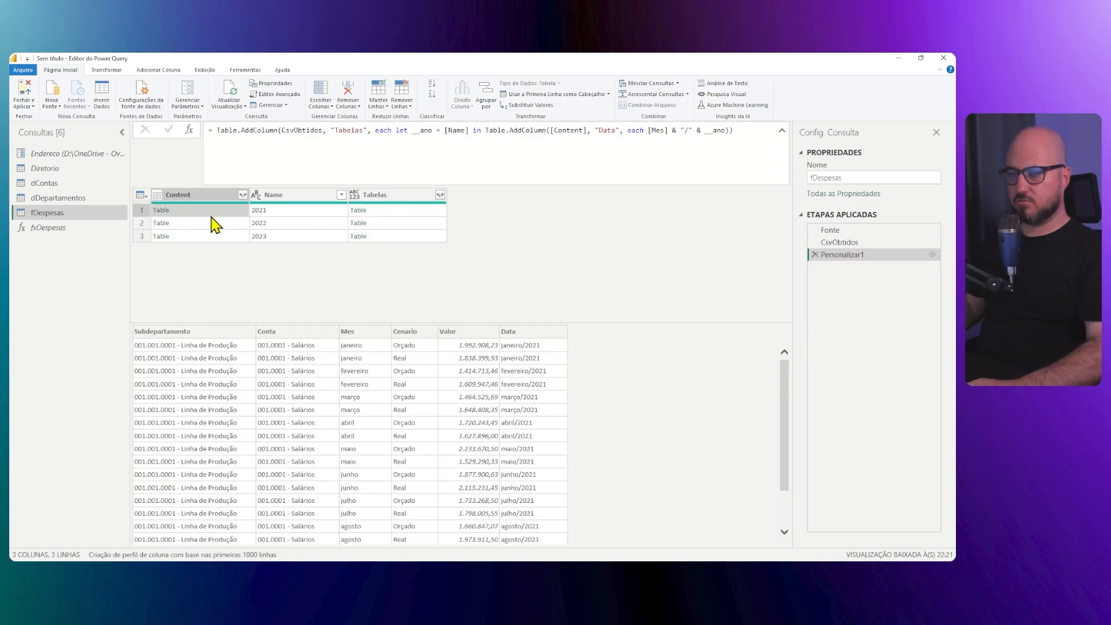
{"action": "left_click", "coordinate": [407, 226]}
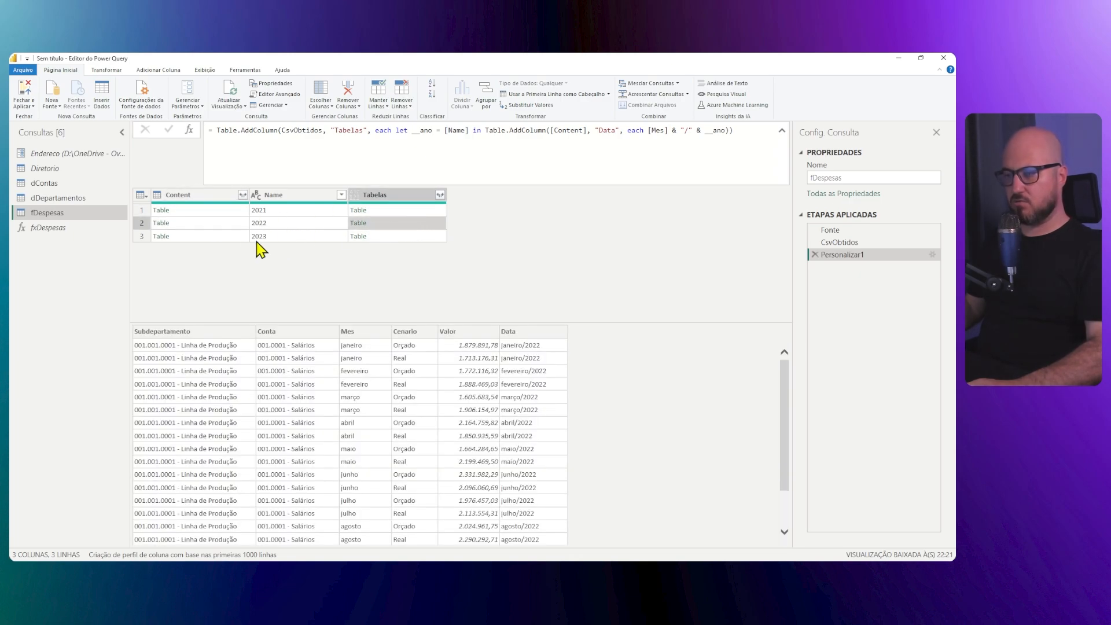
{"action": "left_click", "coordinate": [223, 237]}
{"action": "left_click", "coordinate": [409, 237]}
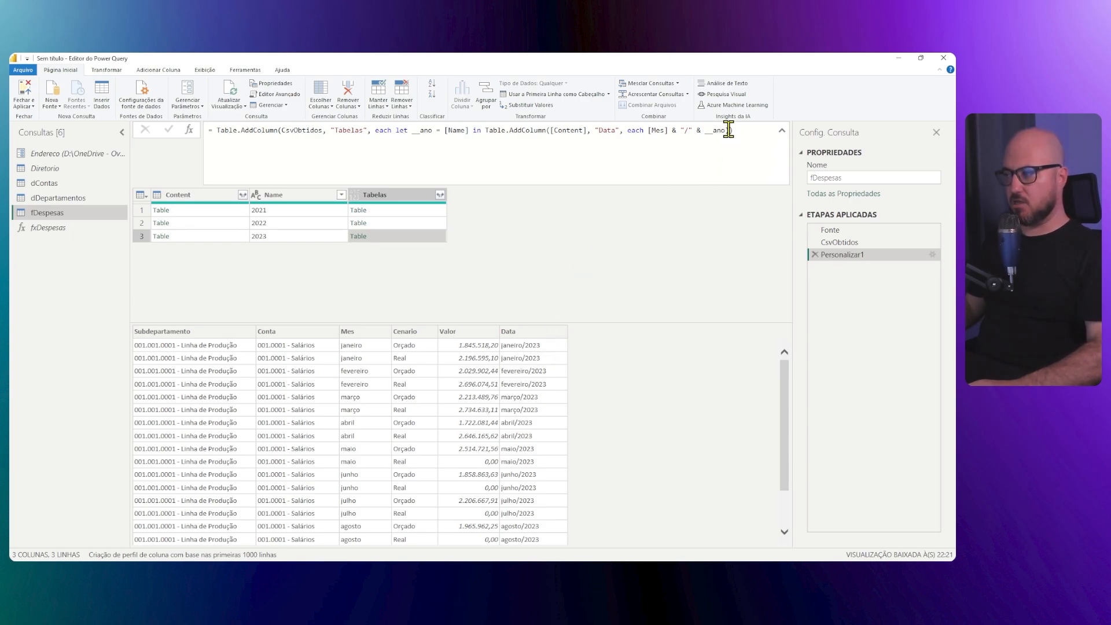
- Wrap the Data column's expression [Mes] & "/" & __ano in Date.From, keeping both Table.AddColumn calls closed
{"action": "left_click", "coordinate": [647, 130]}
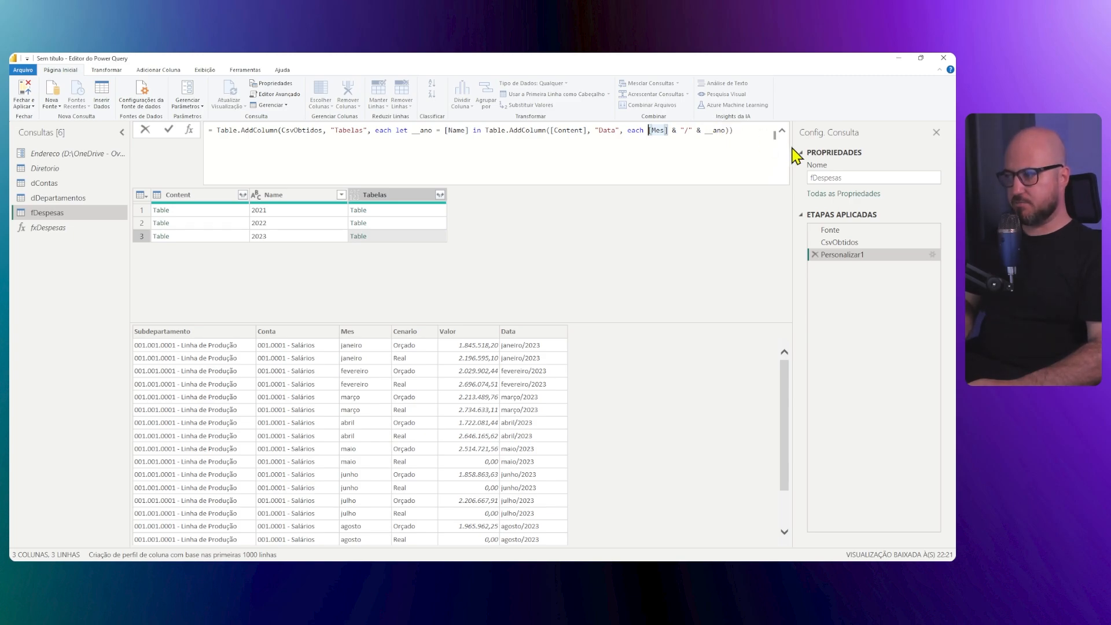
{"action": "type", "text": "Date"}
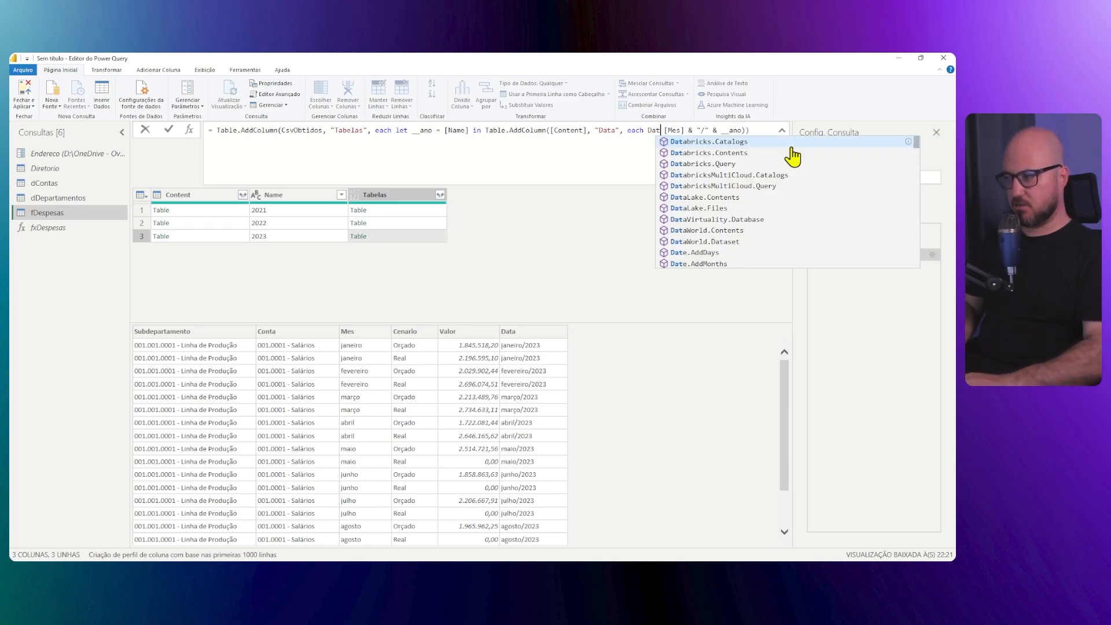
{"action": "type", "text": ".From("}
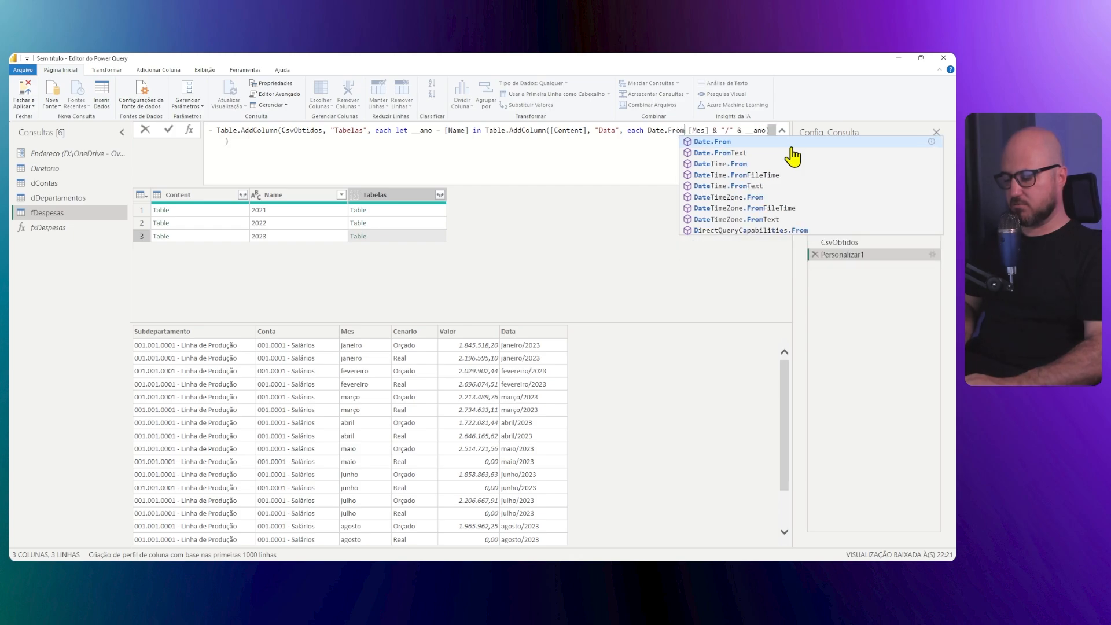
{"action": "key", "text": "Delete"}
{"action": "key", "text": "Delete"}
{"action": "key", "text": "Right"}
{"action": "key", "text": "Right"}
{"action": "key", "text": "Right"}
{"action": "key", "text": "Right"}
{"action": "key", "text": "Right"}
{"action": "key", "text": "Right"}
{"action": "key", "text": "Right"}
{"action": "key", "text": "Right"}
{"action": "key", "text": "Right"}
{"action": "key", "text": "Right"}
{"action": "key", "text": "Right"}
{"action": "key", "text": "Right"}
{"action": "key", "text": "Right"}
{"action": "key", "text": "Right"}
{"action": "key", "text": "Right"}
{"action": "key", "text": "Right"}
{"action": "key", "text": "Right"}
{"action": "key", "text": "Right"}
{"action": "key", "text": "Right"}
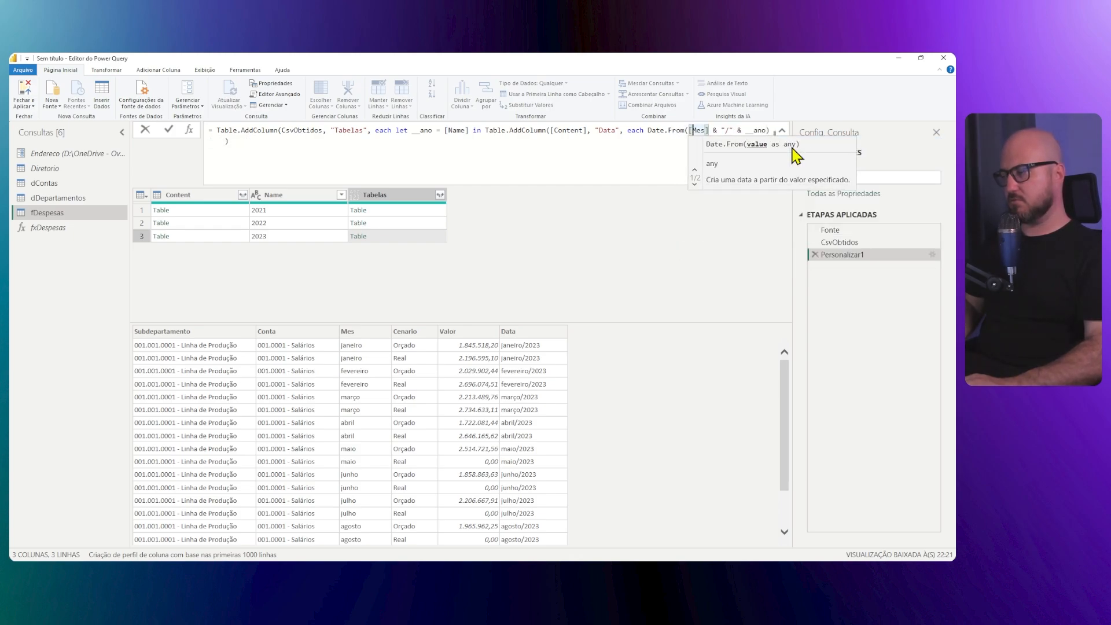
{"action": "type", "text": ")"}
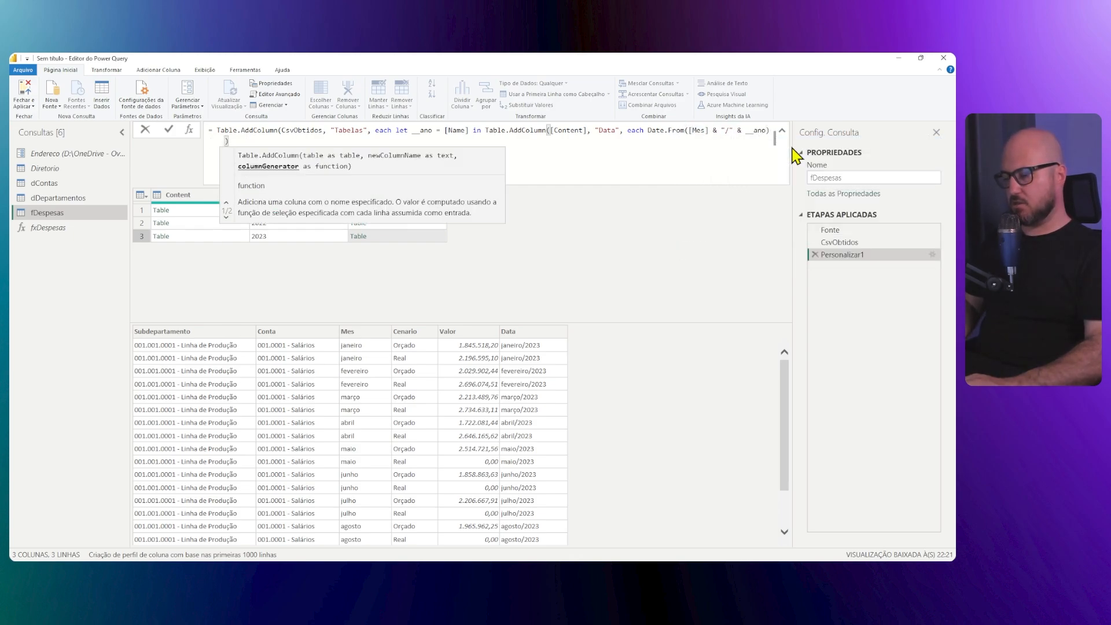
{"action": "key", "text": "Down"}
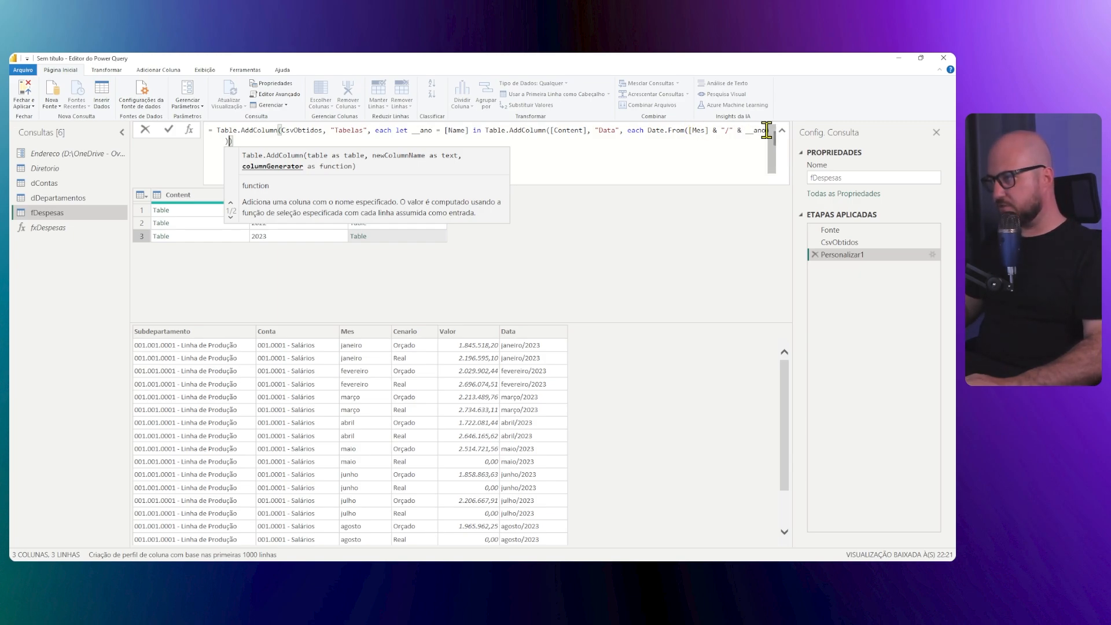
{"action": "type", "text": ")"}
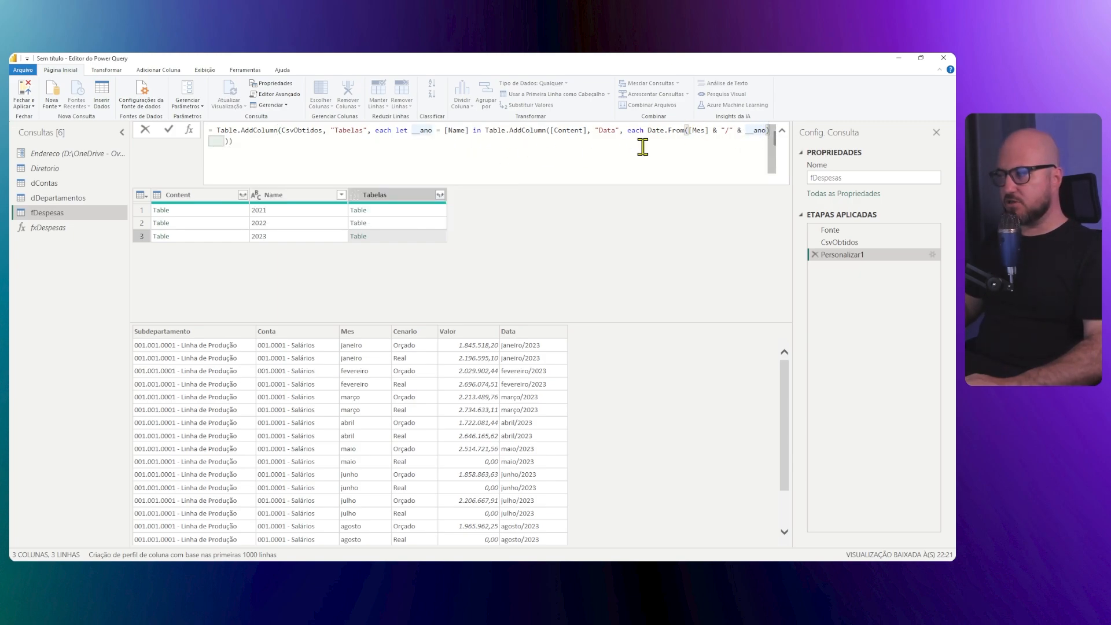
- Declare the Data column as type date in the inner Table.AddColumn call
{"action": "key", "text": "Right"}
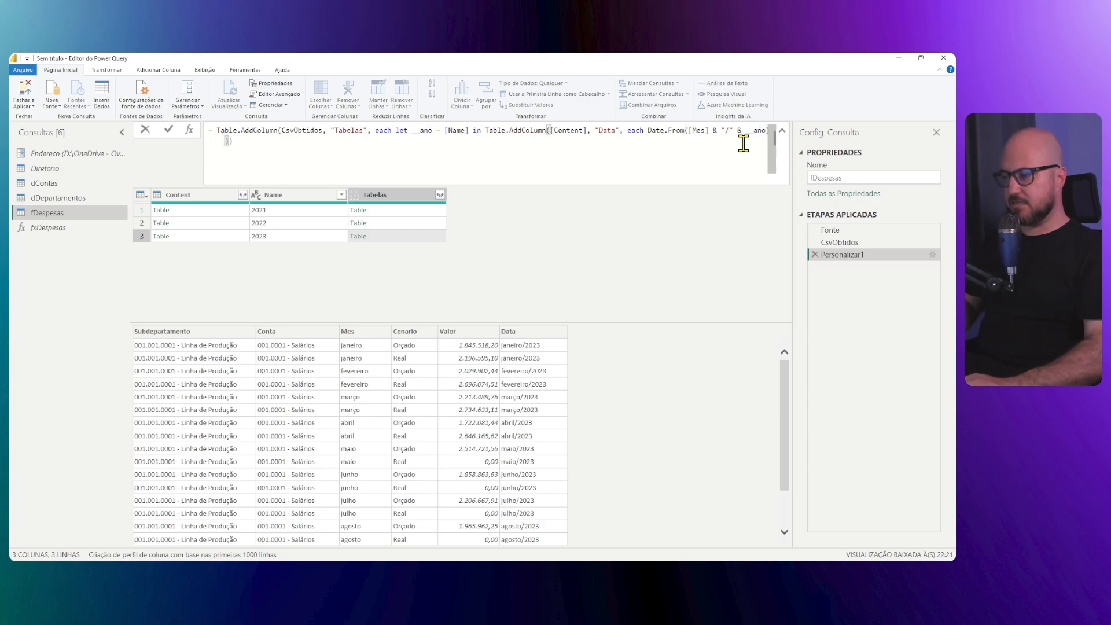
{"action": "type", "text": ", t"}
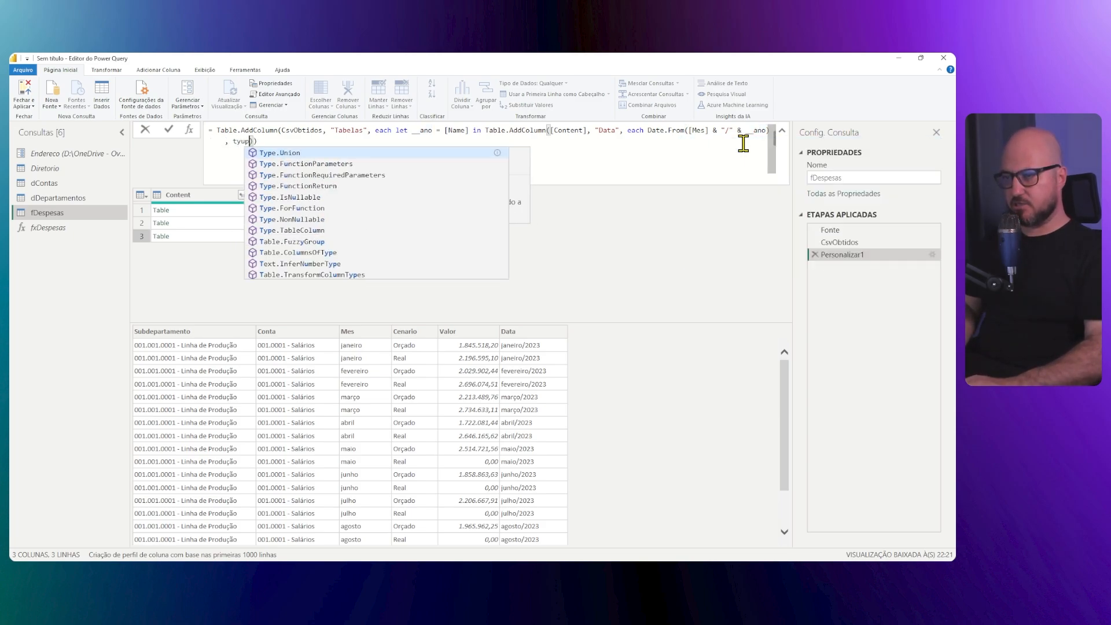
{"action": "type", "text": "ype dat"}
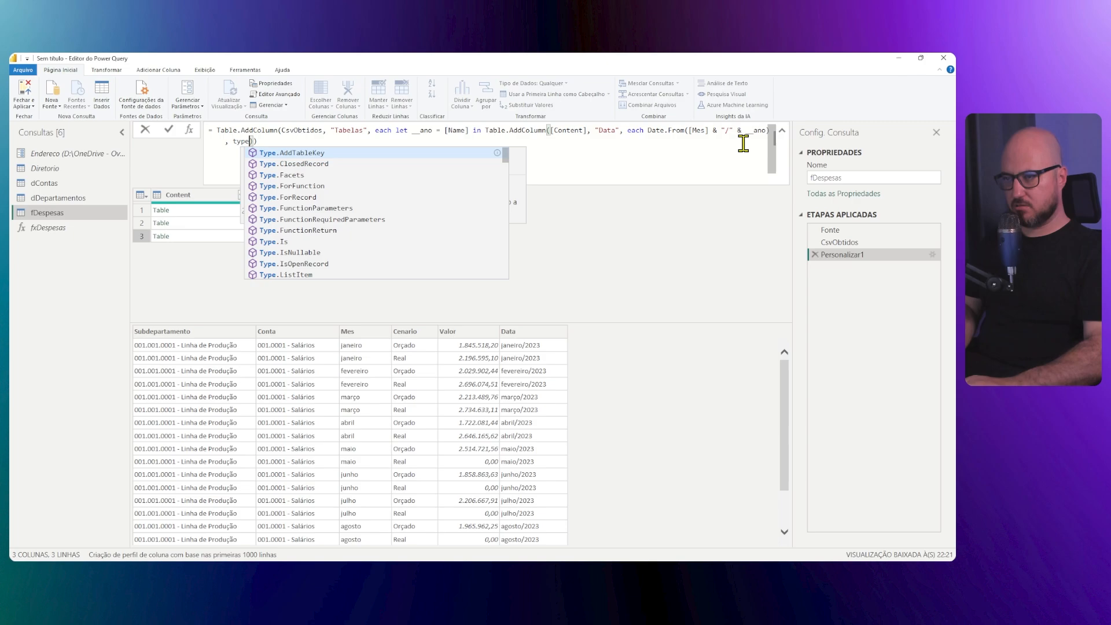
{"action": "type", "text": "e"}
- Declare the Tabelas column as type table in the outer Table.AddColumn call and apply the formula
{"action": "key", "text": "Right"}
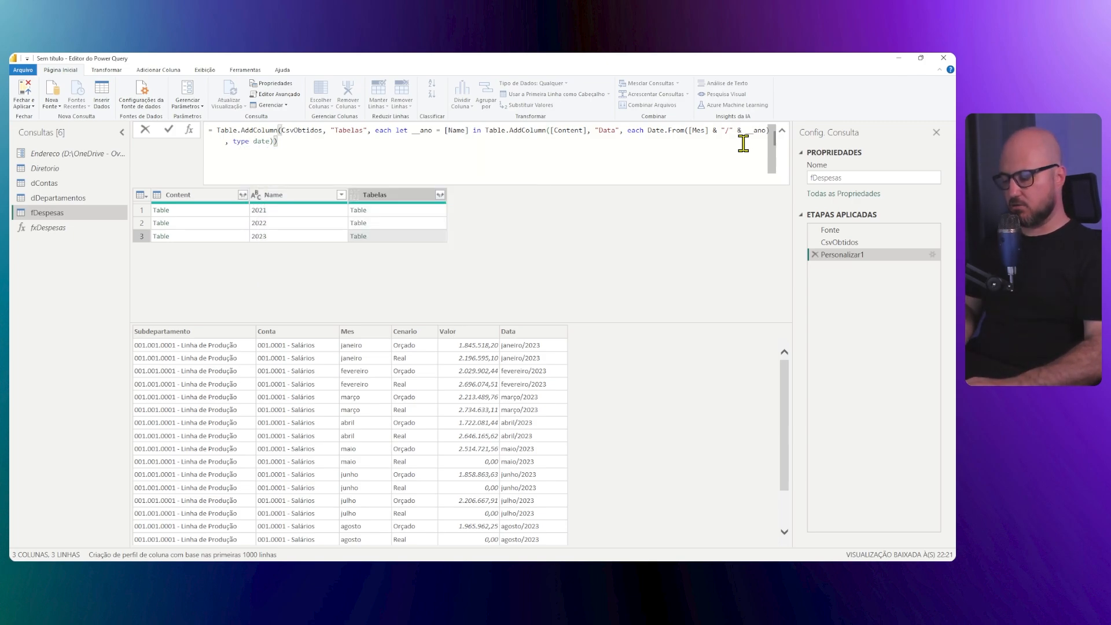
{"action": "type", "text": ","}
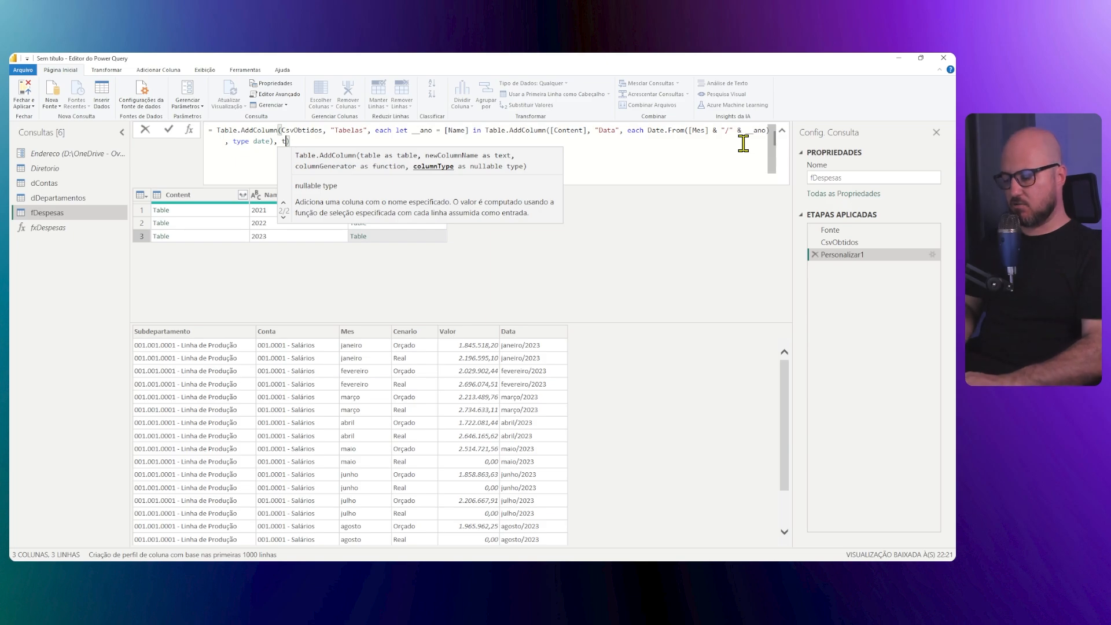
{"action": "type", "text": "type tab"}
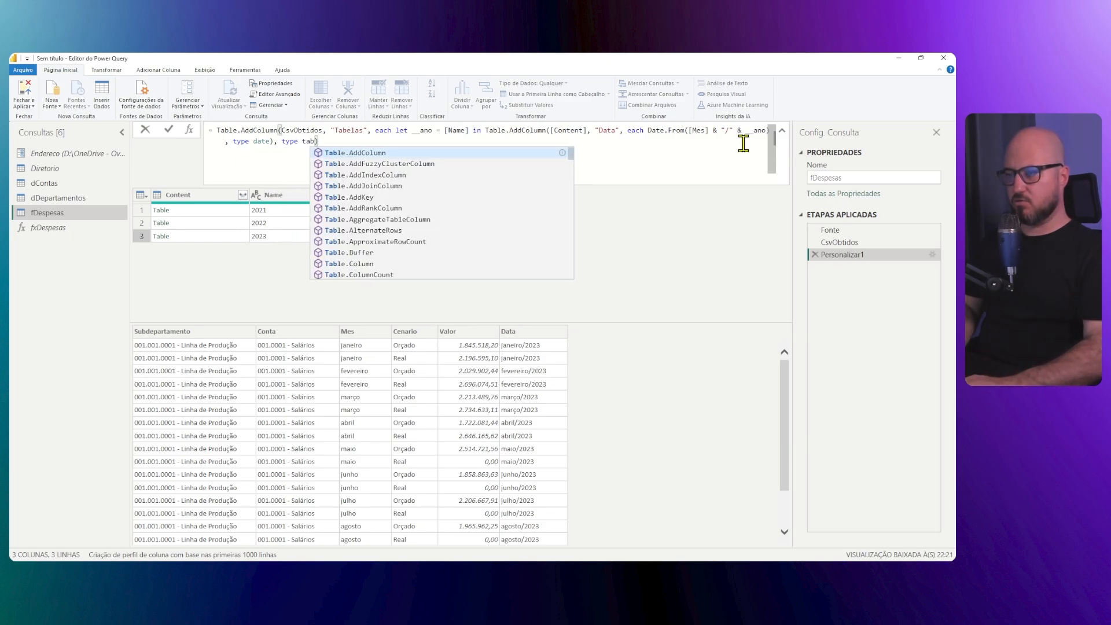
{"action": "type", "text": "le"}
{"action": "key", "text": "Return"}
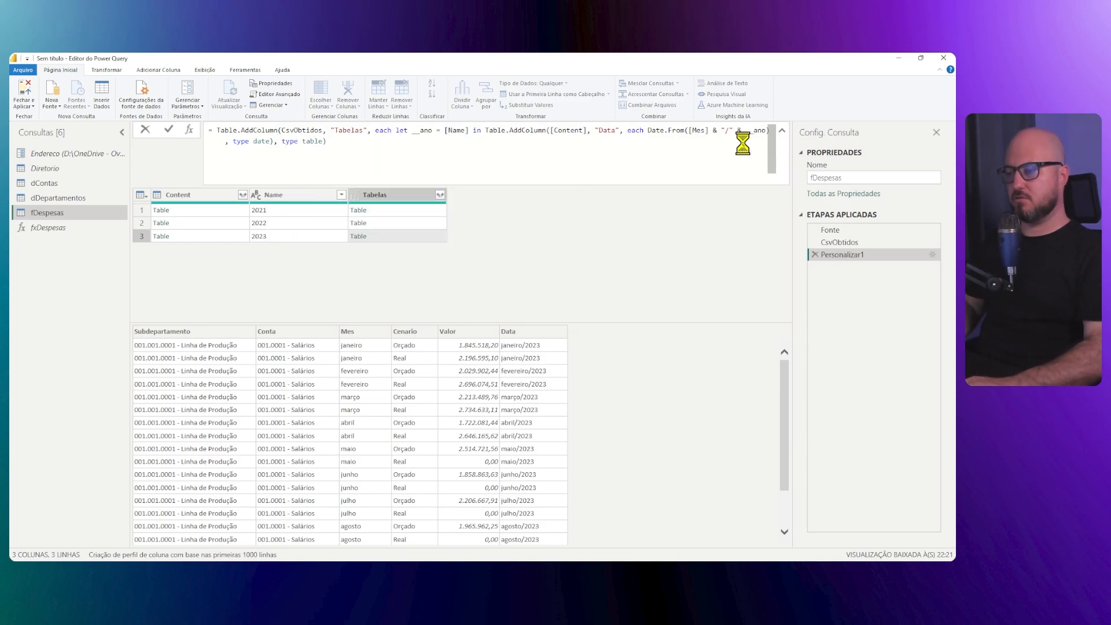
- Preview the nested Tabelas tables for 2021, 2022 and 2023 to check the Data column's dates
{"action": "left_click", "coordinate": [433, 212]}
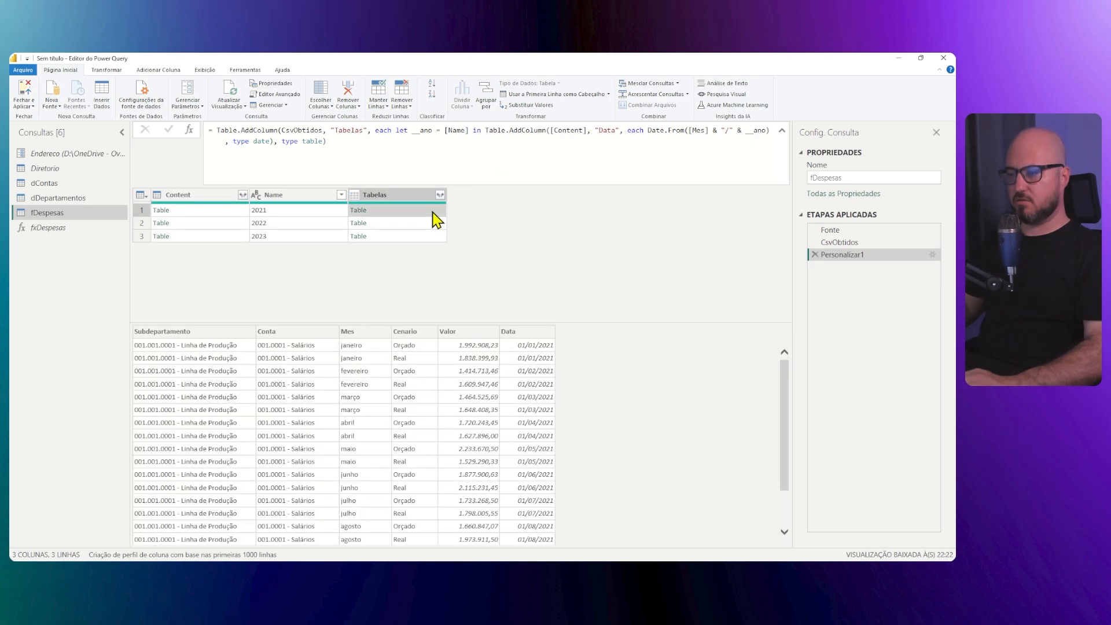
{"action": "left_click", "coordinate": [433, 226]}
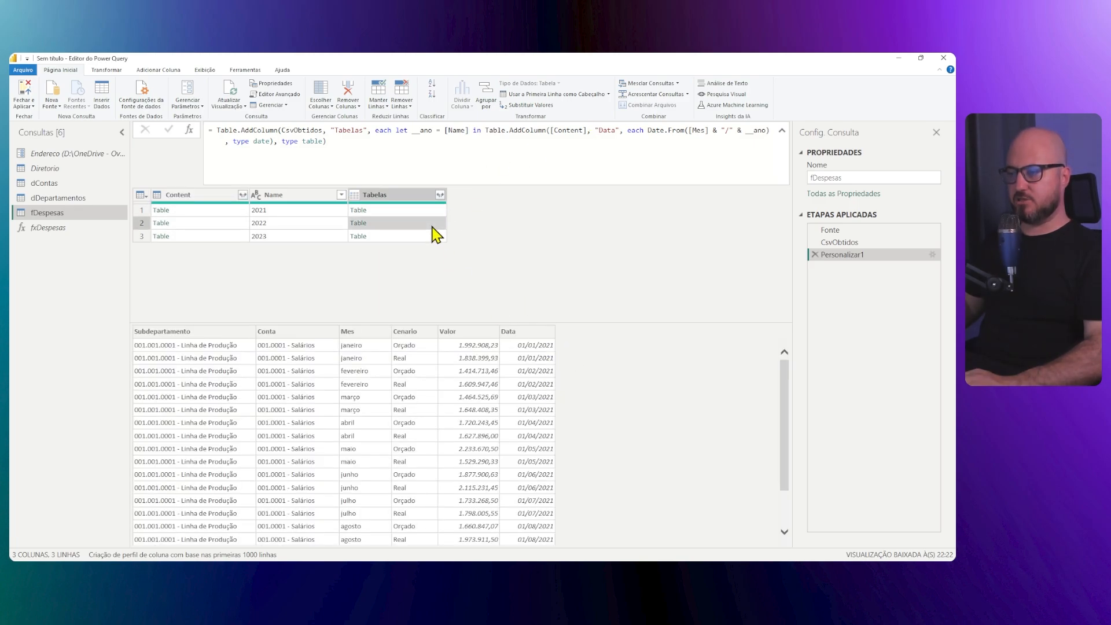
{"action": "left_click", "coordinate": [429, 237]}
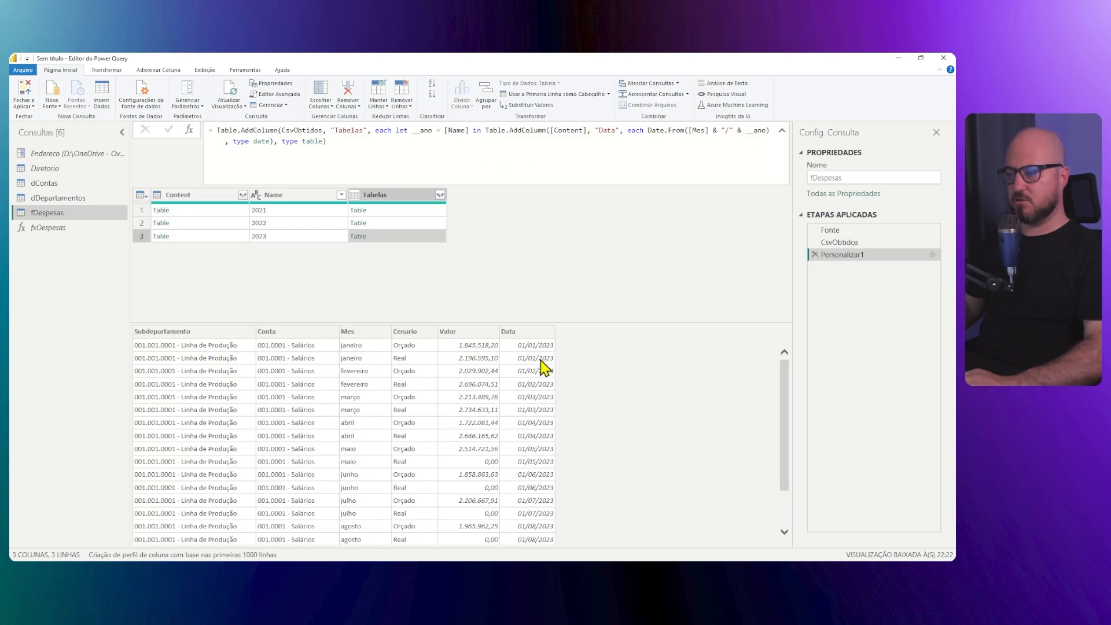
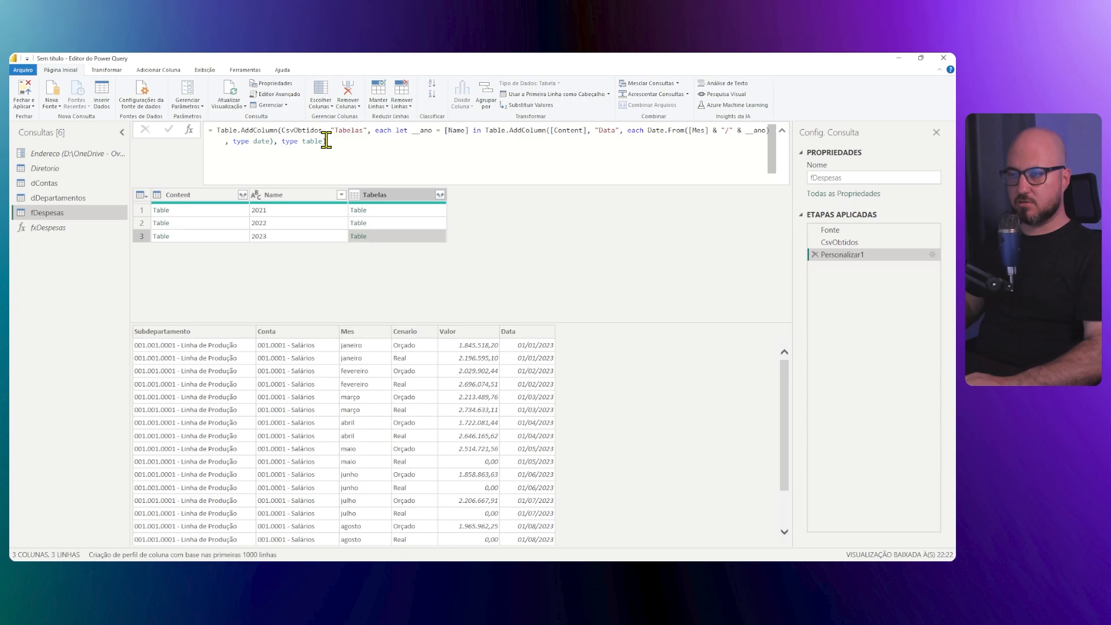
- Start a column selection right after the inner Table.AddColumn call, listing [Subdepartamento] and [Conta]
{"action": "type", "text": ")    "}
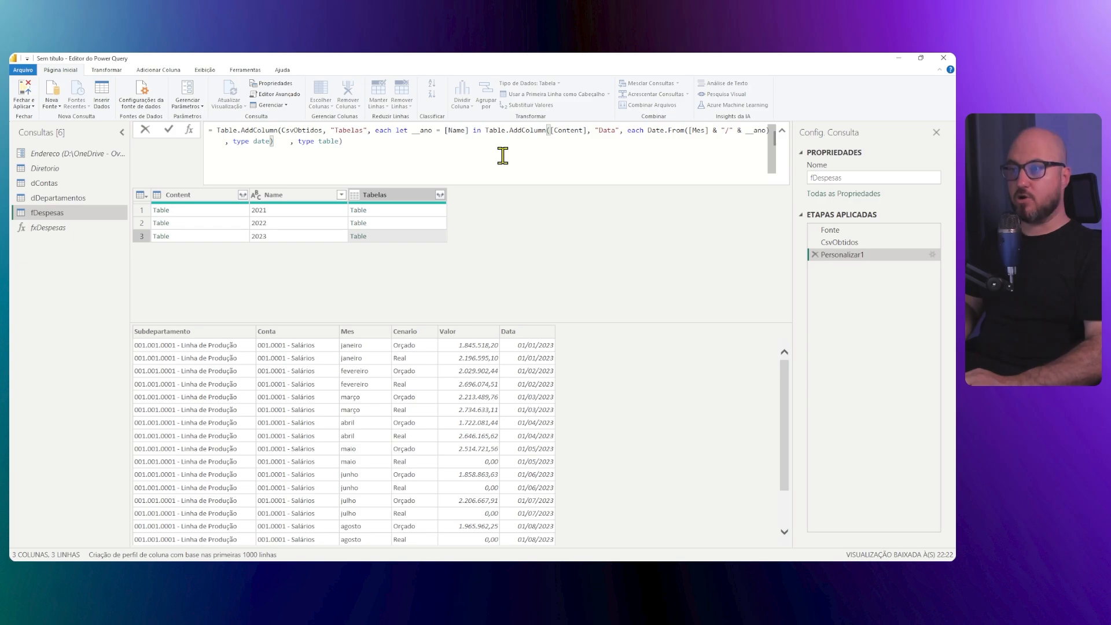
{"action": "type", "text": "["}
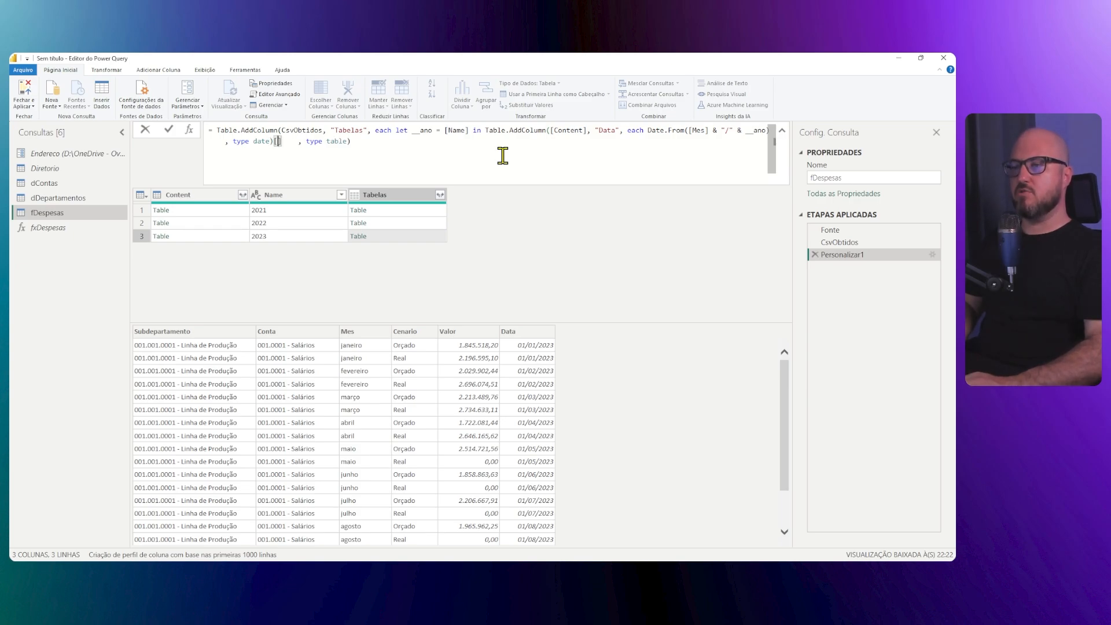
{"action": "type", "text": "["}
{"action": "type", "text": "Subdep"}
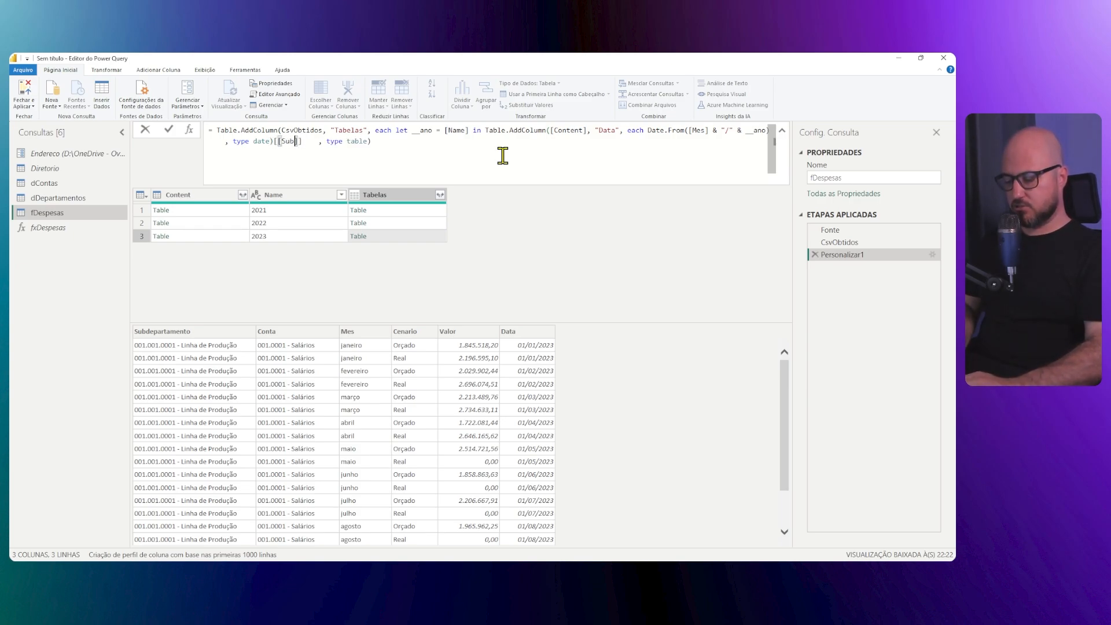
{"action": "type", "text": "artamento"}
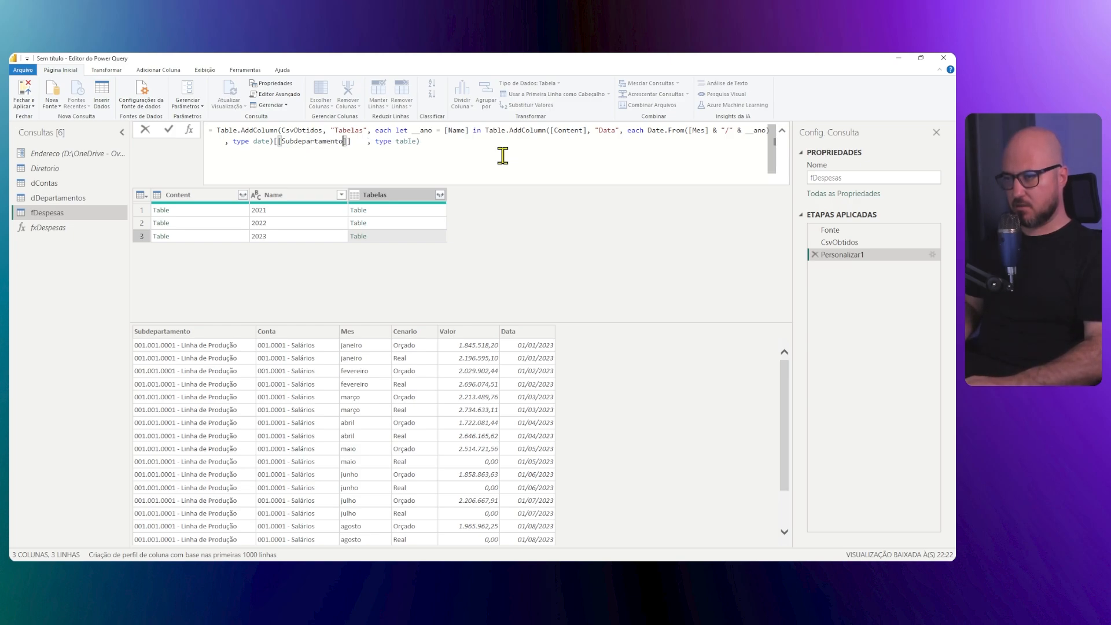
{"action": "type", "text": "], ["}
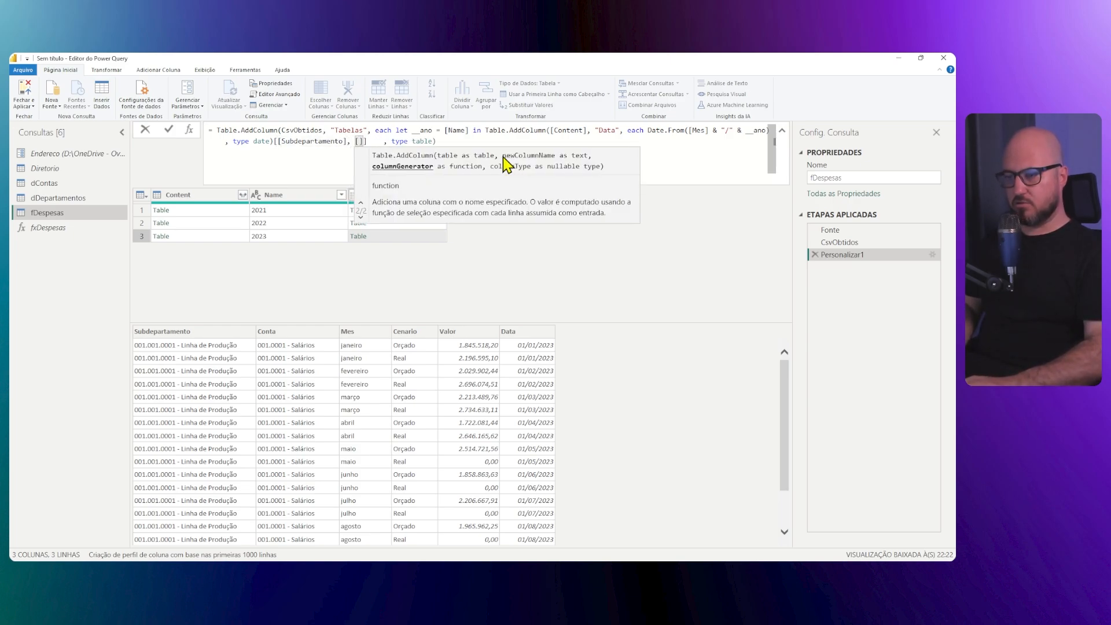
{"action": "type", "text": "Conta"}
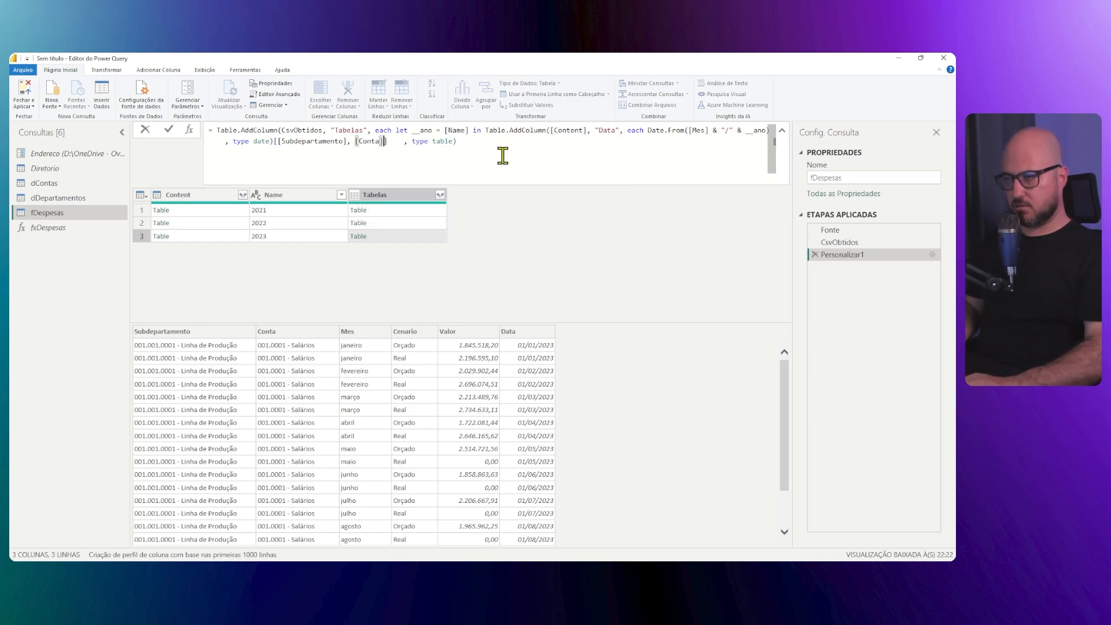
- Complete the inner column selection with [Data], [Cenario] and [Valor] after [Conta], and apply the formula
{"action": "type", "text": "], ["}
{"action": "type", "text": "["}
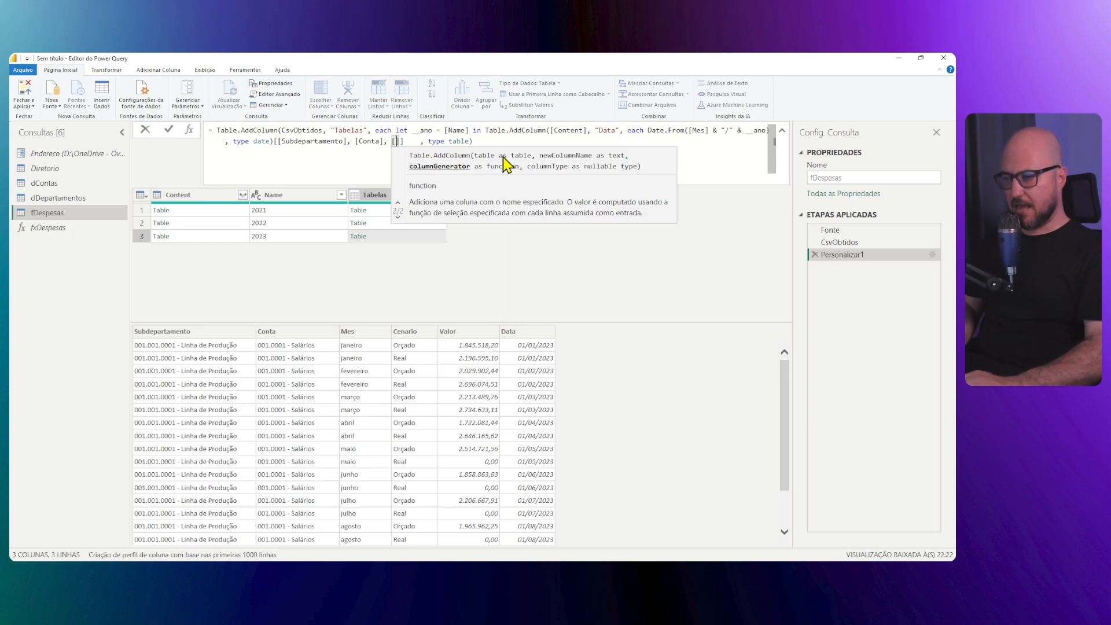
{"action": "type", "text": "Da"}
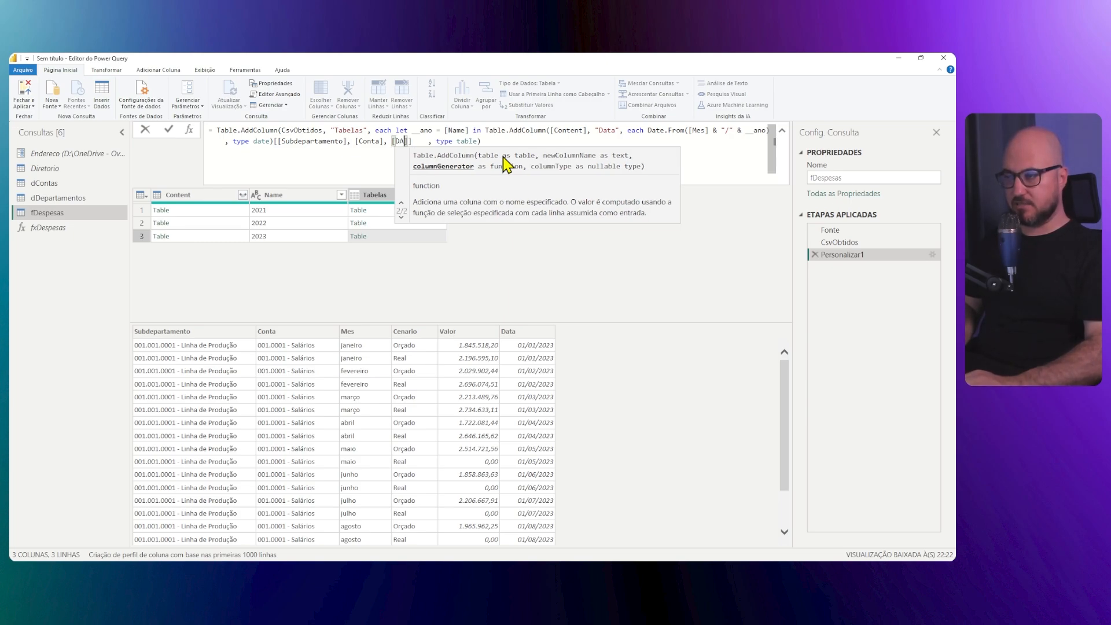
{"action": "type", "text": "ta]"}
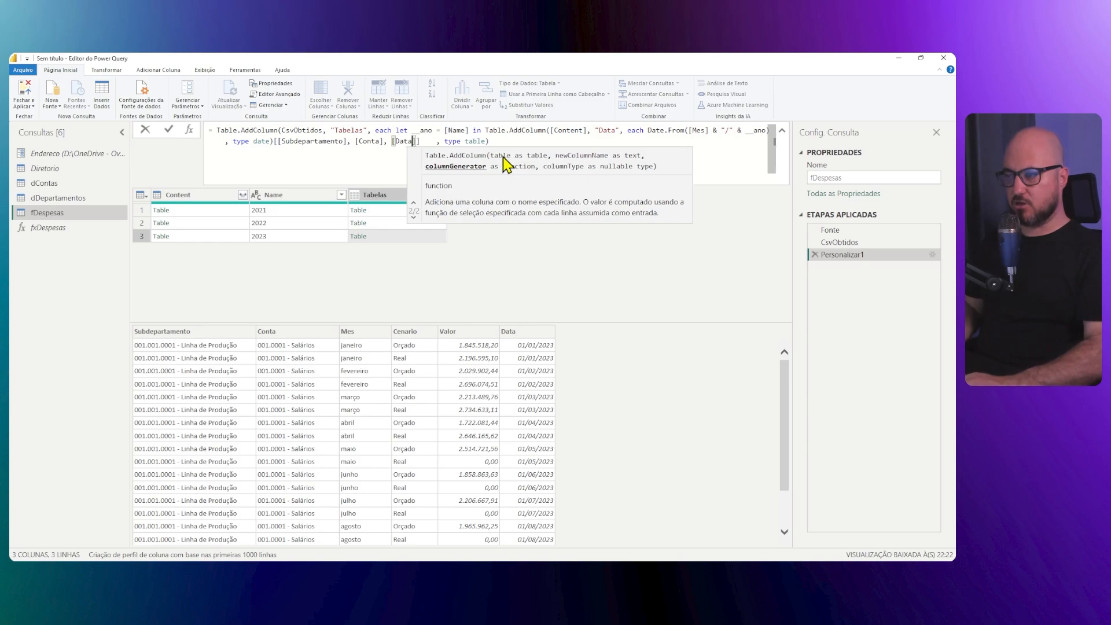
{"action": "type", "text": ", "}
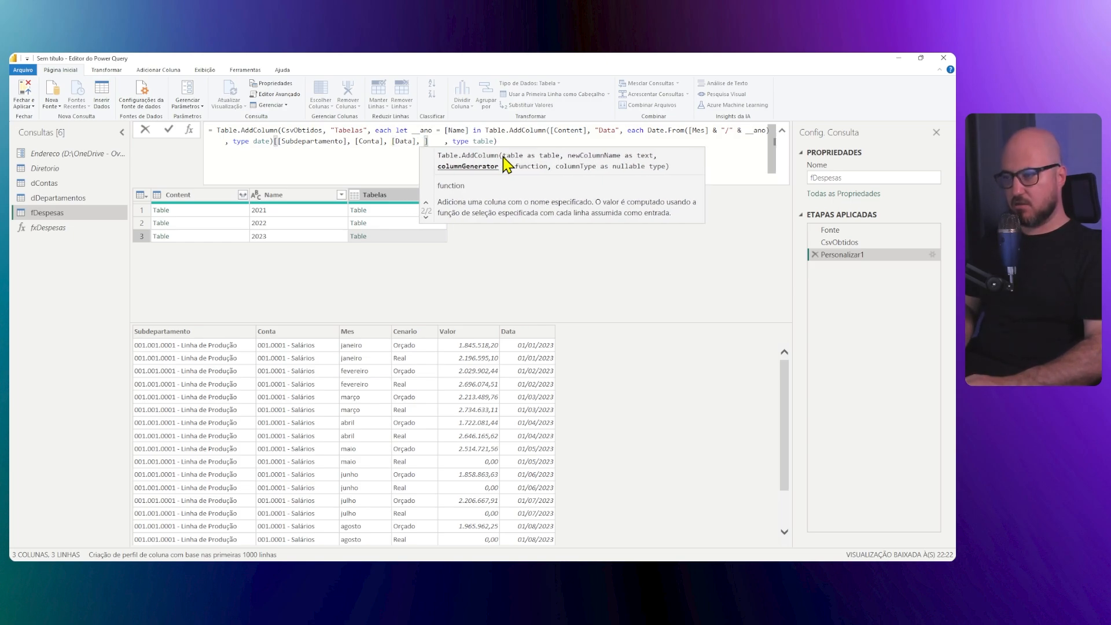
{"action": "type", "text": "[Cens"}
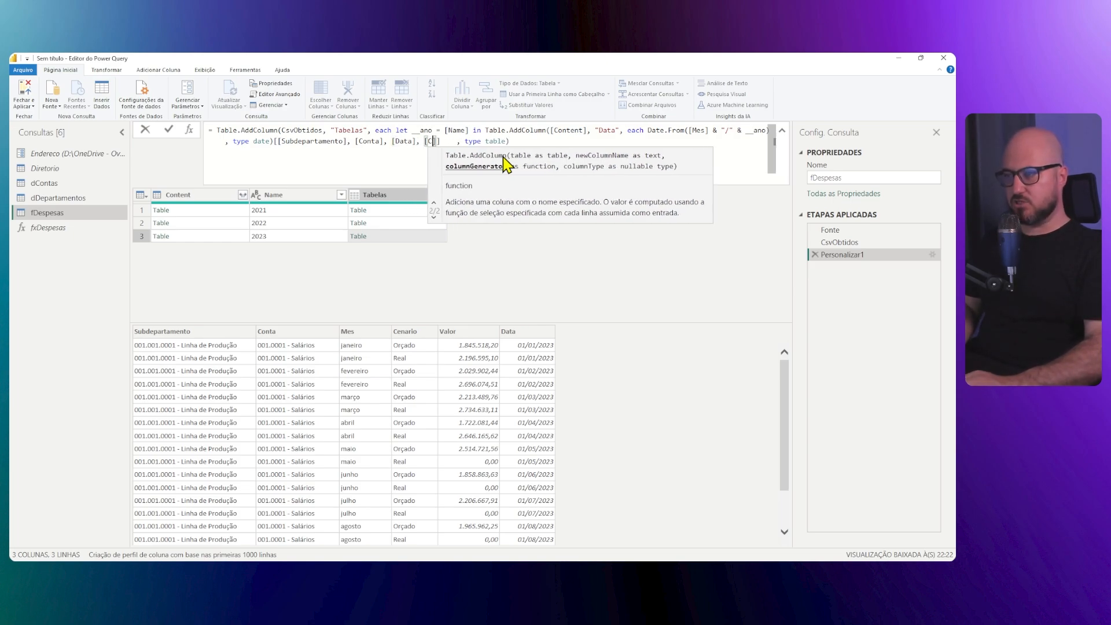
{"action": "key", "text": "BackSpace"}
{"action": "type", "text": "ario"}
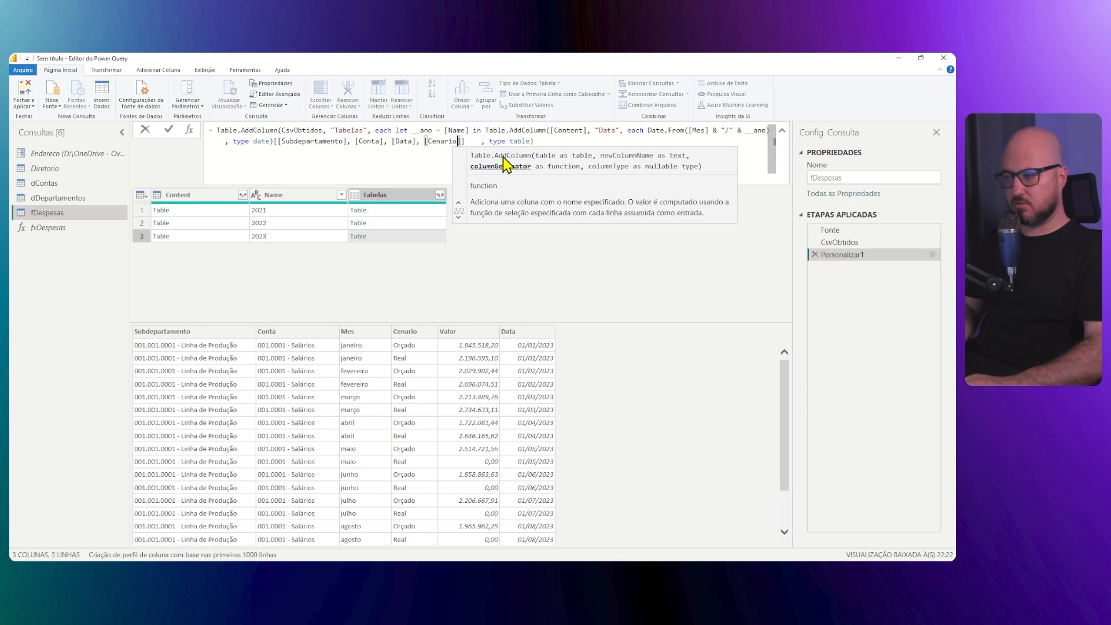
{"action": "type", "text": "], "}
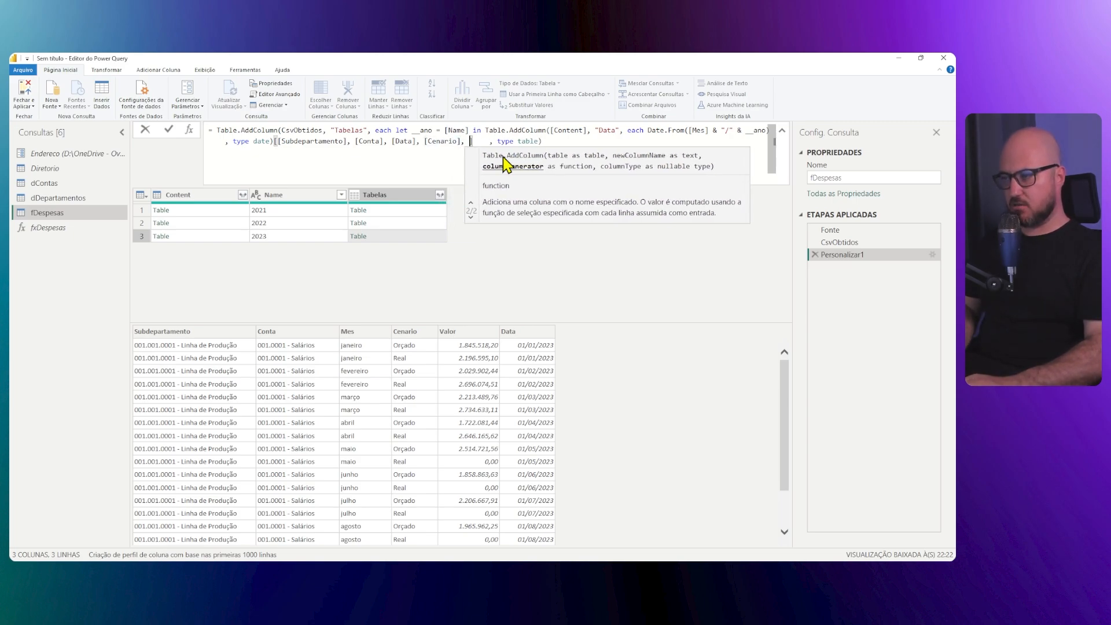
{"action": "type", "text": "[Valo"}
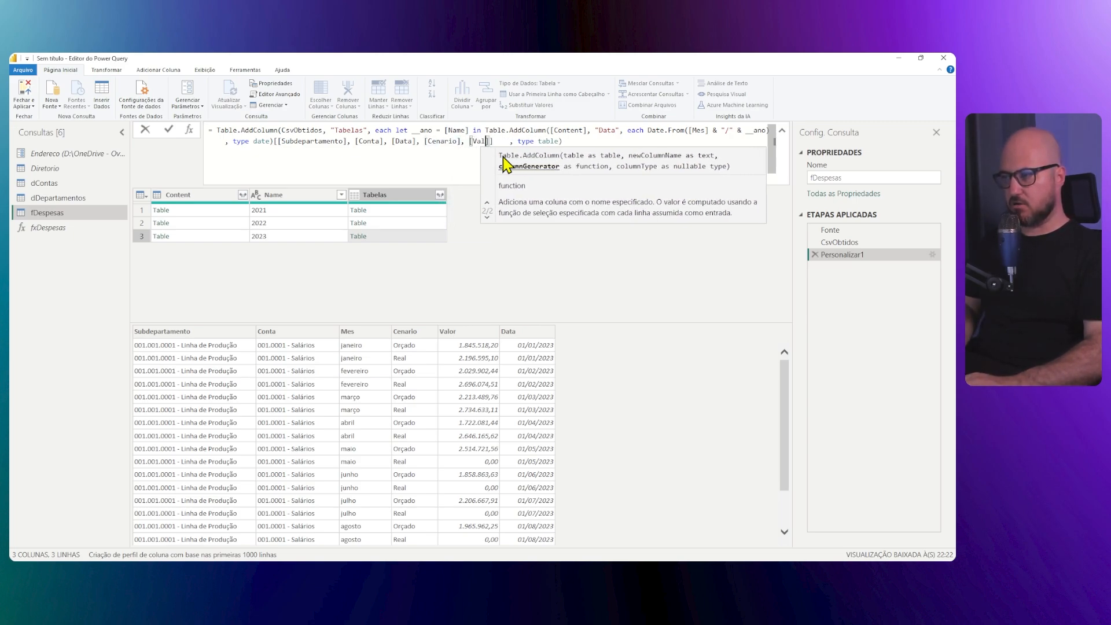
{"action": "type", "text": "r"}
{"action": "key", "text": "Right"}
{"action": "key", "text": "Right"}
{"action": "key", "text": "Right"}
{"action": "key", "text": "Right"}
{"action": "key", "text": "Right"}
{"action": "key", "text": "Right"}
{"action": "key", "text": "Right"}
{"action": "key", "text": "Right"}
{"action": "key", "text": "Right"}
{"action": "key", "text": "Right"}
{"action": "key", "text": "Right"}
{"action": "key", "text": "Right"}
{"action": "key", "text": "Right"}
{"action": "key", "text": "Right"}
{"action": "key", "text": "Right"}
{"action": "key", "text": "Right"}
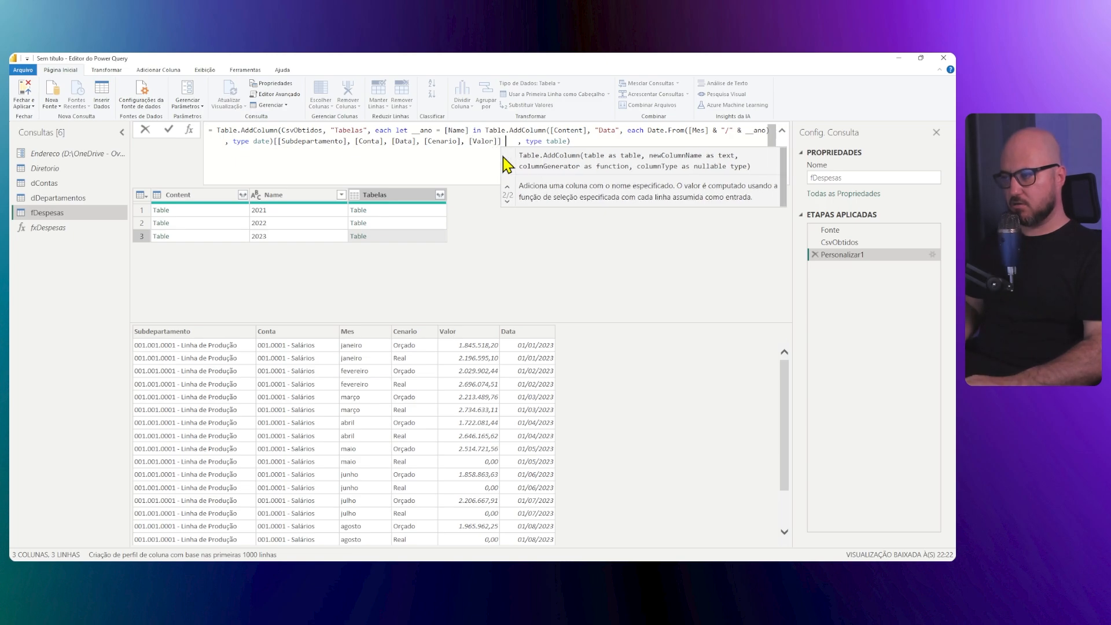
{"action": "key", "text": "Right"}
{"action": "key", "text": "Right"}
{"action": "key", "text": "Right"}
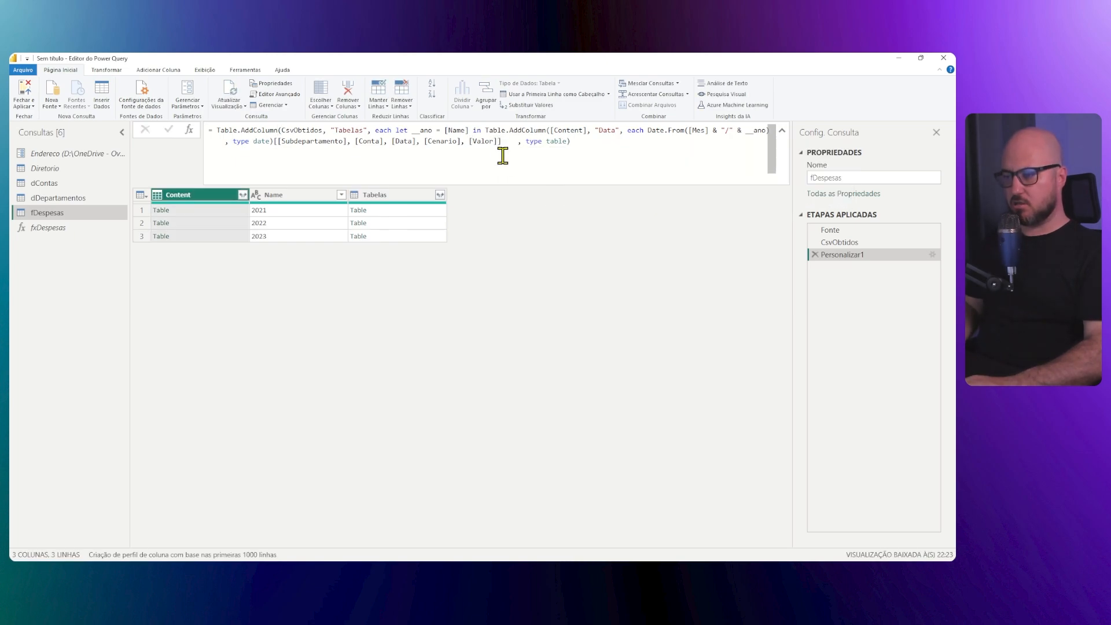
- Preview the nested Tabelas tables for 2021, 2022 and 2023 to check the selected columns
{"action": "left_click", "coordinate": [439, 225]}
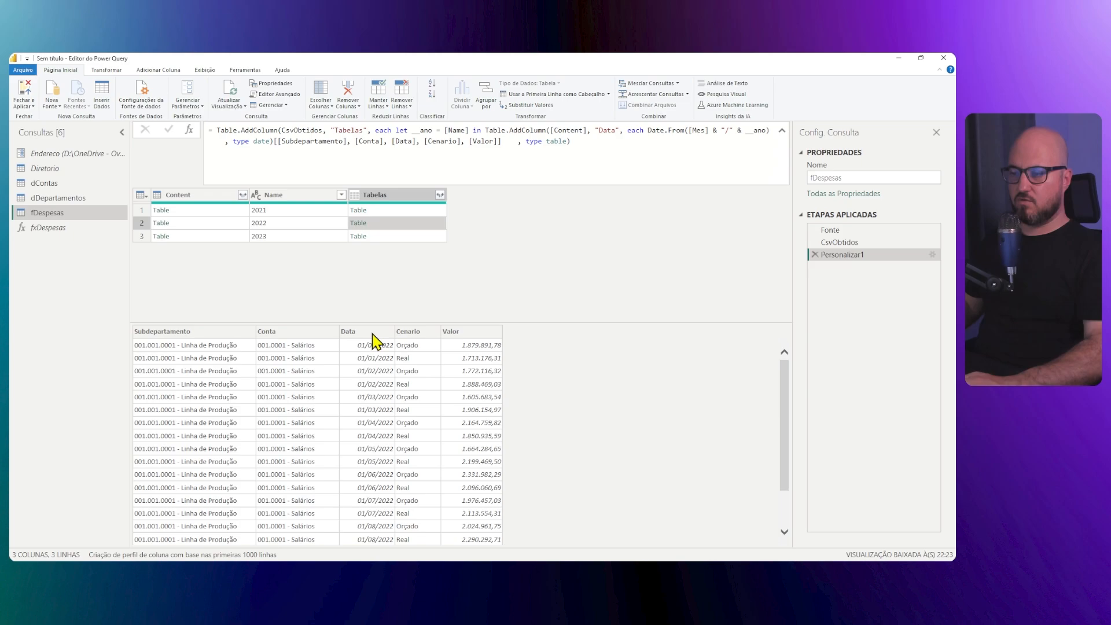
{"action": "left_click", "coordinate": [407, 237]}
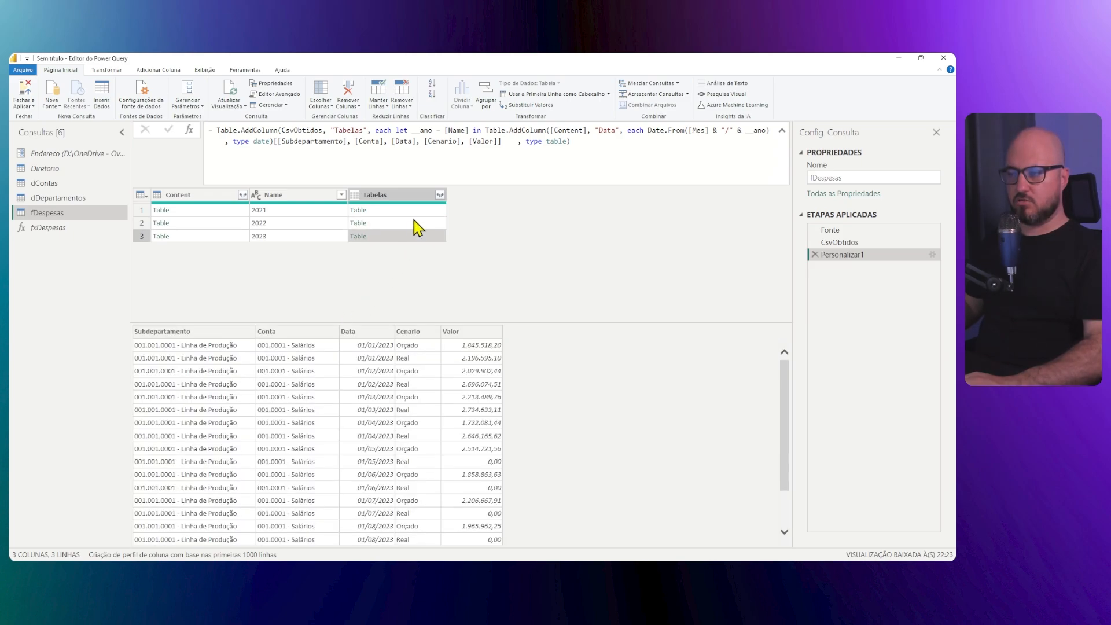
{"action": "left_click", "coordinate": [420, 212]}
{"action": "left_click", "coordinate": [418, 224]}
{"action": "left_click", "coordinate": [416, 239]}
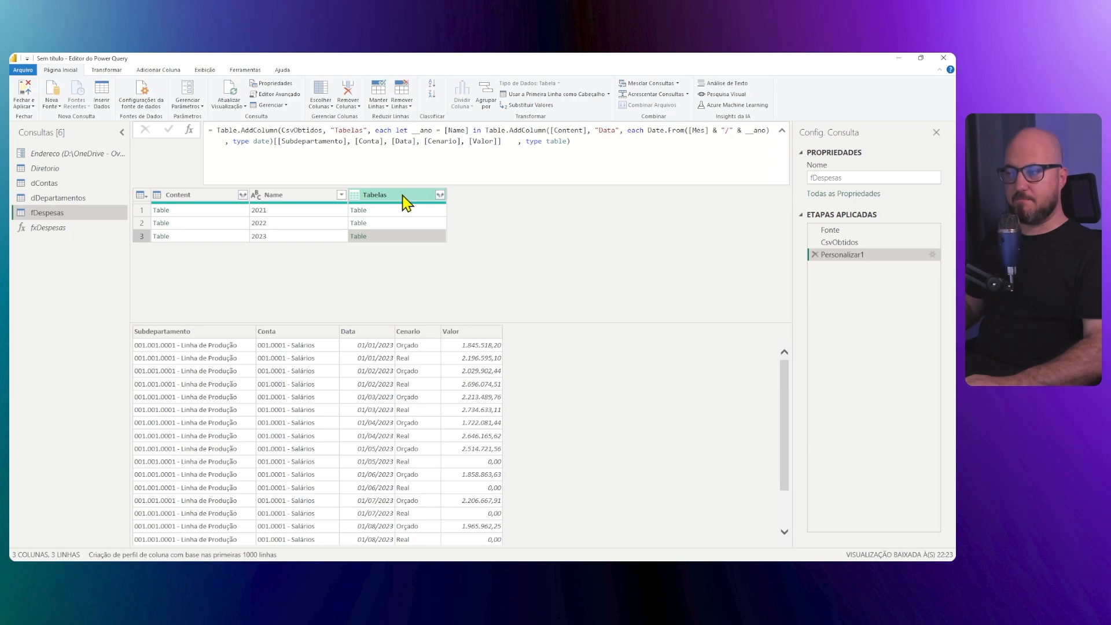
- Append [Tabelas] to the outer Table.AddColumn call to extract that column as a list, and preview its tables
{"action": "left_click", "coordinate": [592, 142]}
{"action": "type", "text": "["}
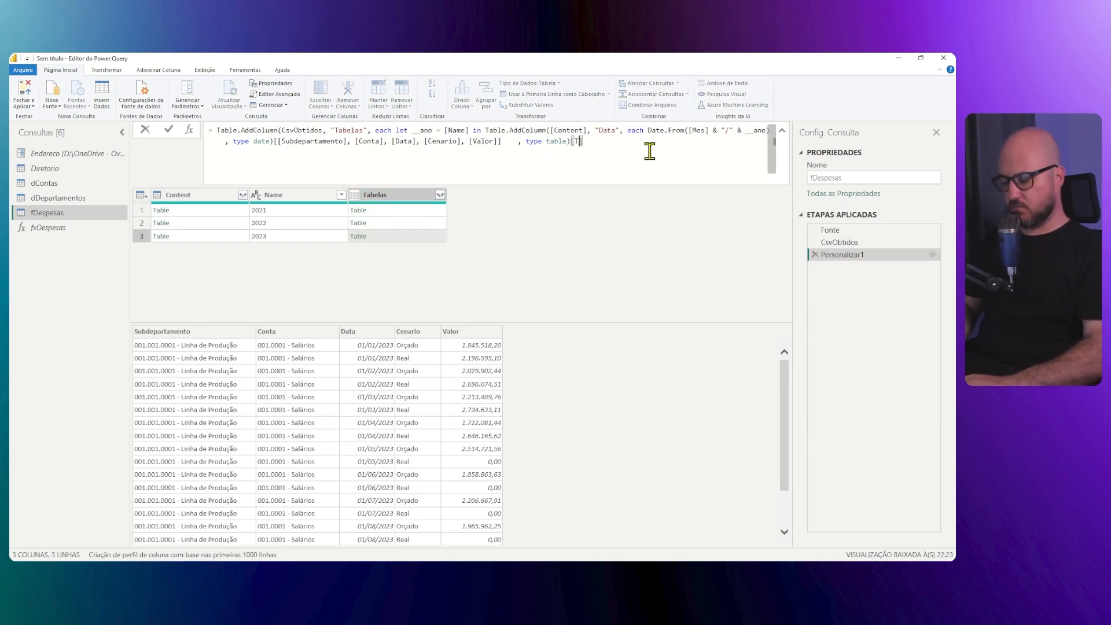
{"action": "type", "text": "Tabelas"}
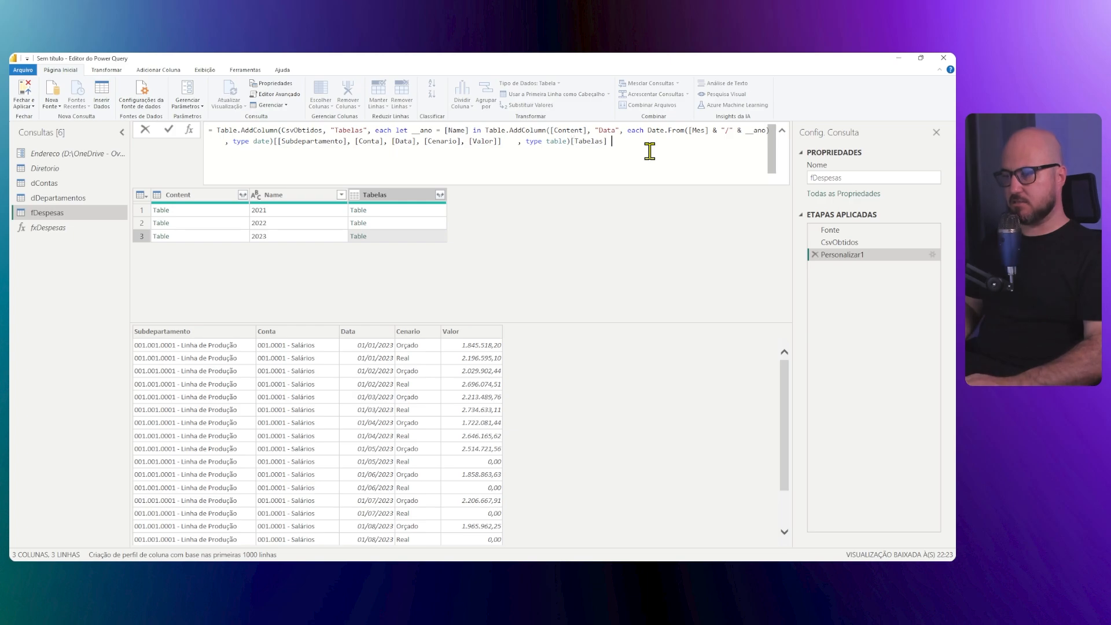
{"action": "key", "text": "Return"}
{"action": "left_click", "coordinate": [173, 209]}
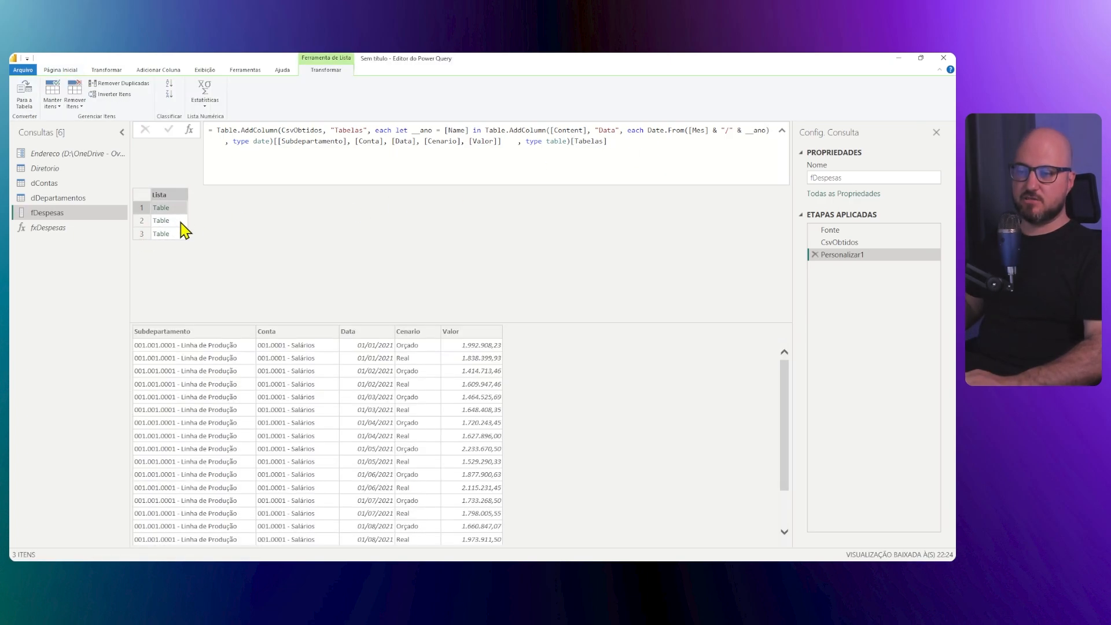
{"action": "left_click", "coordinate": [180, 235]}
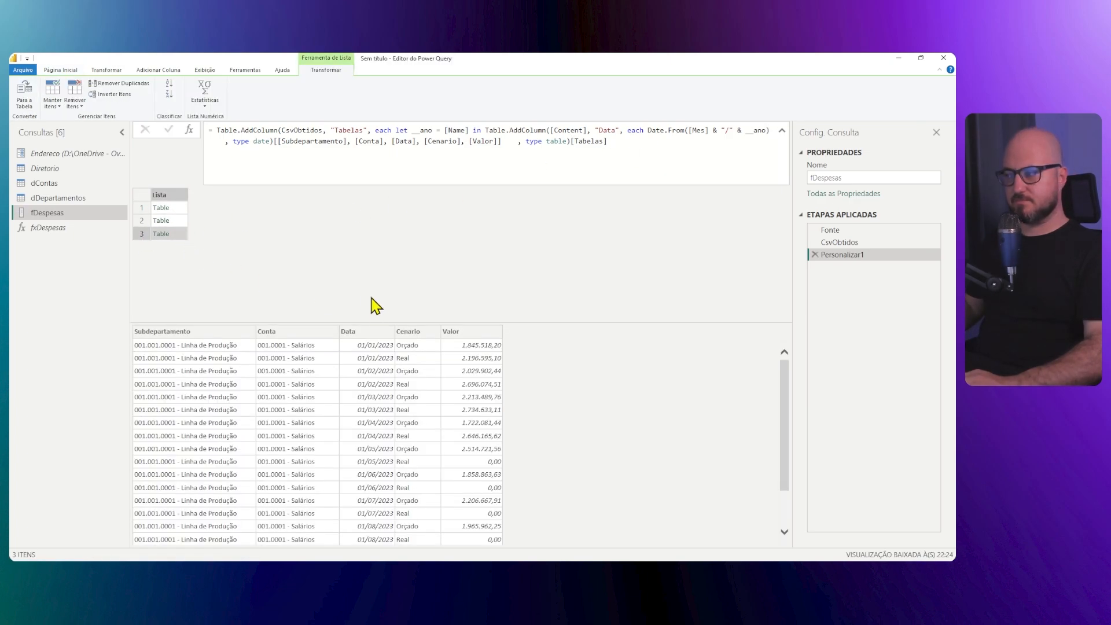
- Rename the Personalizar1 step that returns the list as ListaTabelas
{"action": "right_click", "coordinate": [844, 254]}
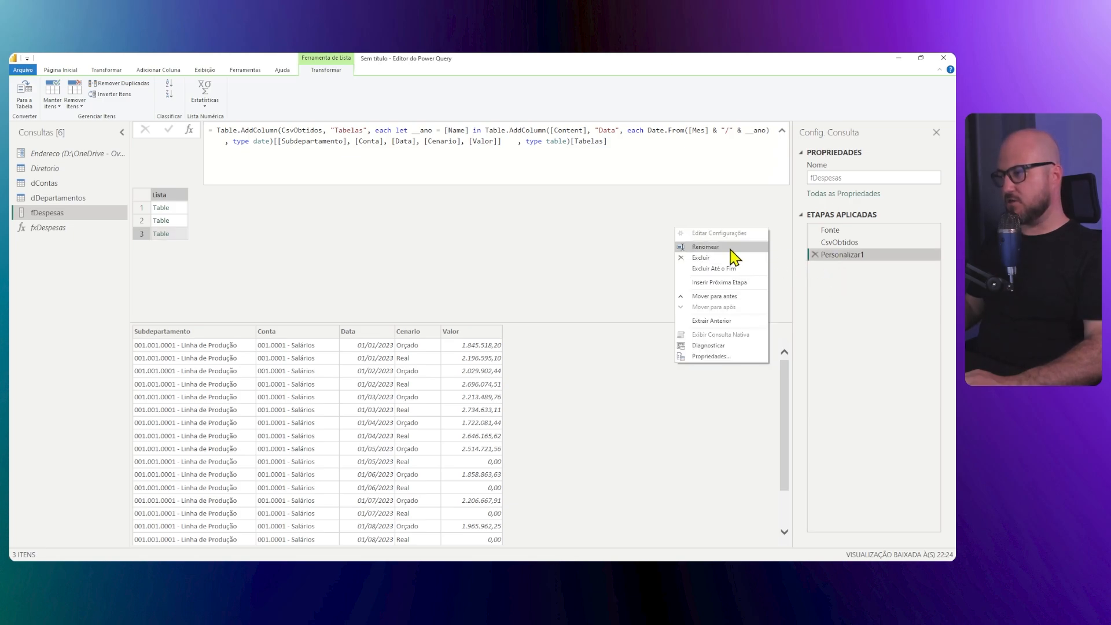
{"action": "left_click", "coordinate": [730, 250]}
{"action": "type", "text": "Tabel"}
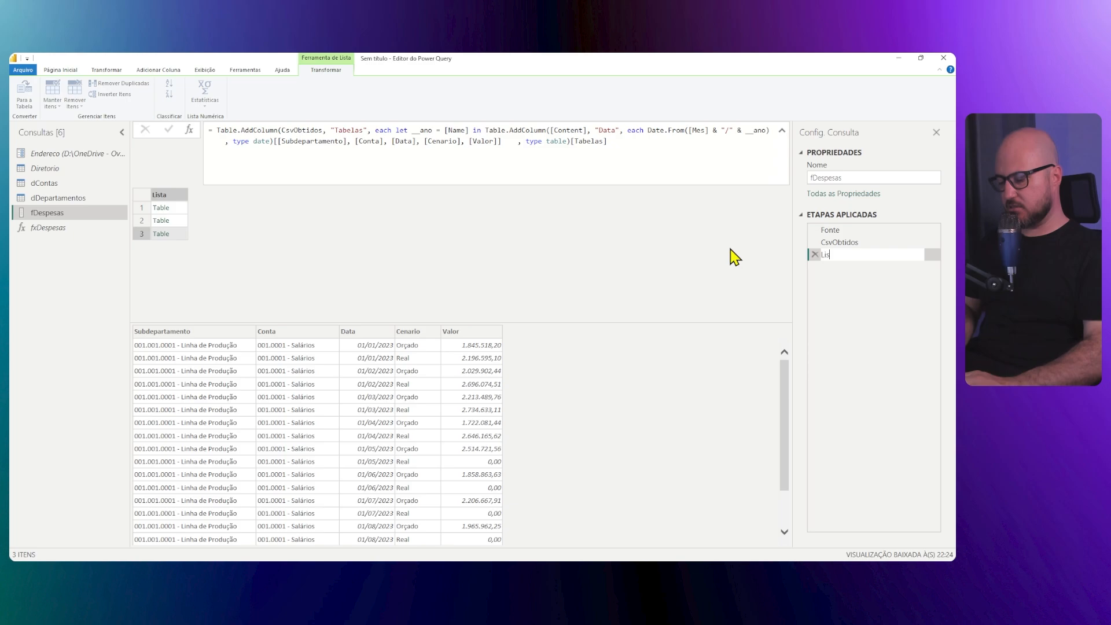
{"action": "type", "text": "taTabelas"}
{"action": "key", "text": "Return"}
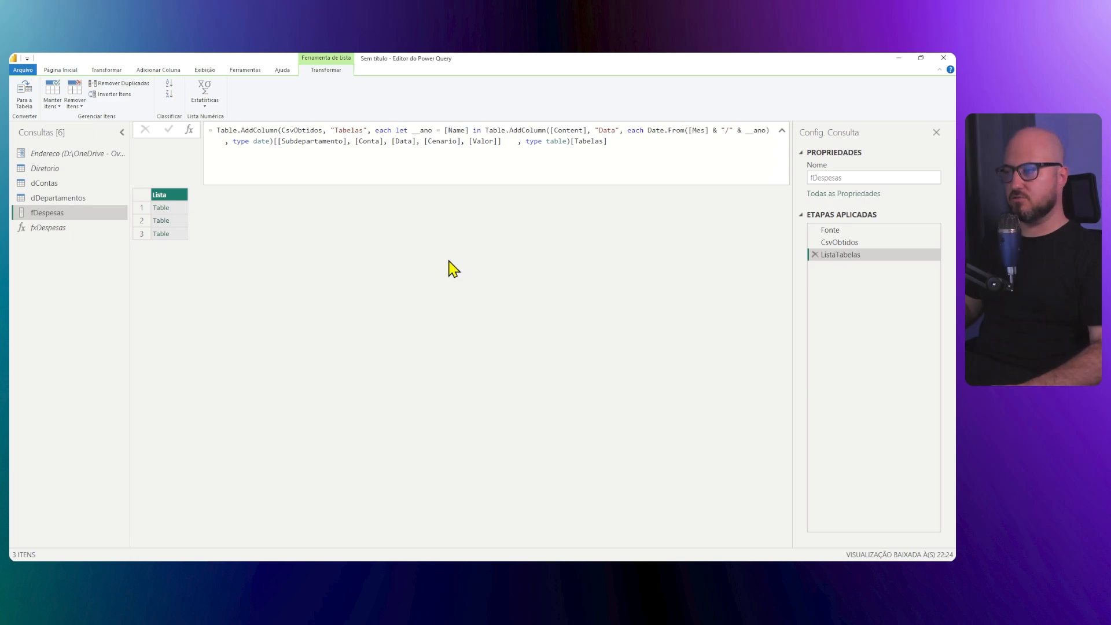
- Add a custom step that merges the list of tables with the formula Table.Combine(ListaTabelas)
{"action": "left_click", "coordinate": [189, 130]}
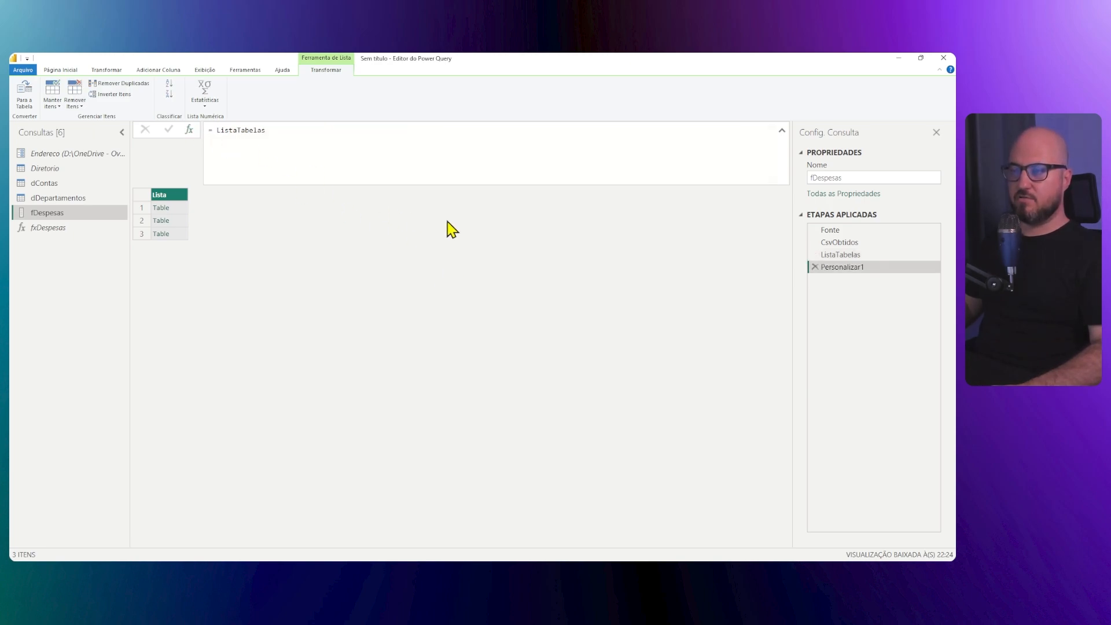
{"action": "left_click", "coordinate": [212, 132]}
{"action": "type", "text": "Tabl"}
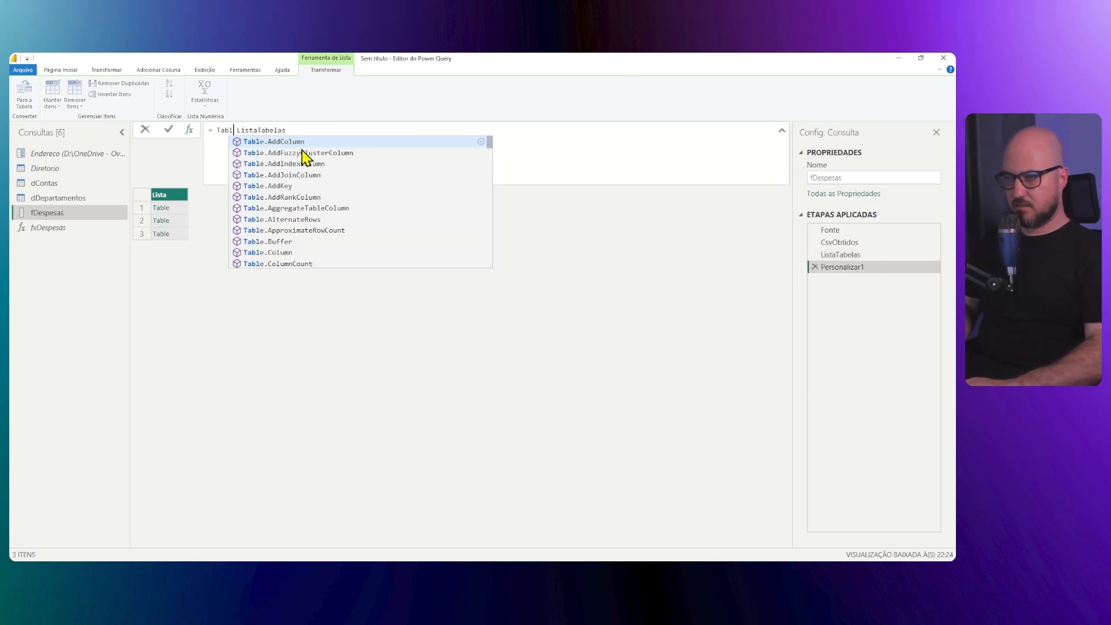
{"action": "type", "text": "e.Combine"}
{"action": "key", "text": "Tab"}
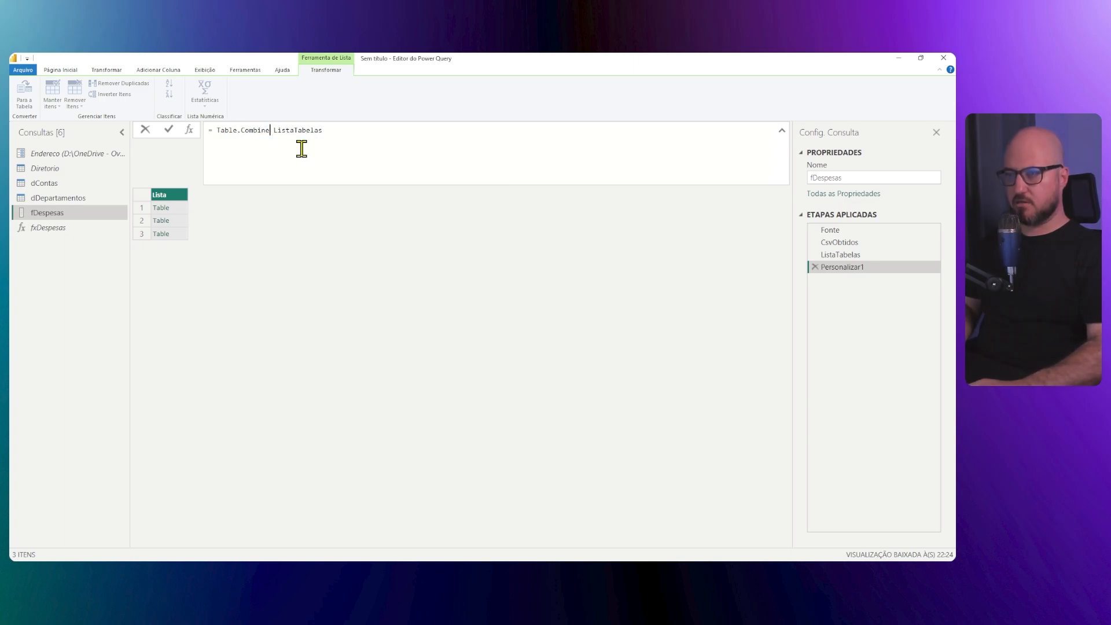
{"action": "type", "text": "("}
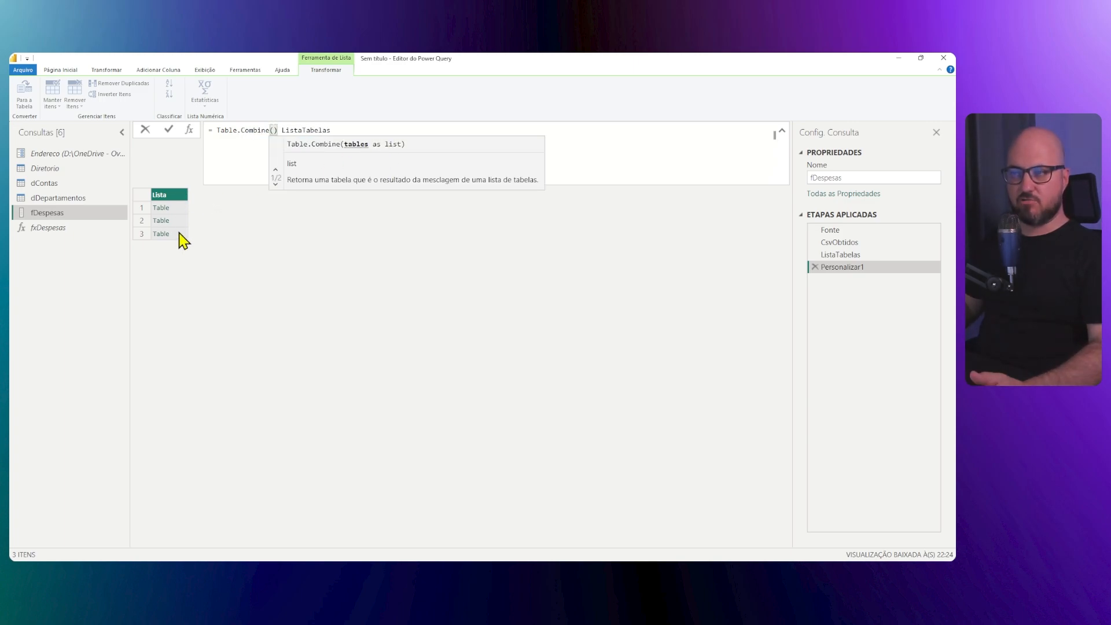
{"action": "key", "text": "Delete"}
{"action": "key", "text": "End"}
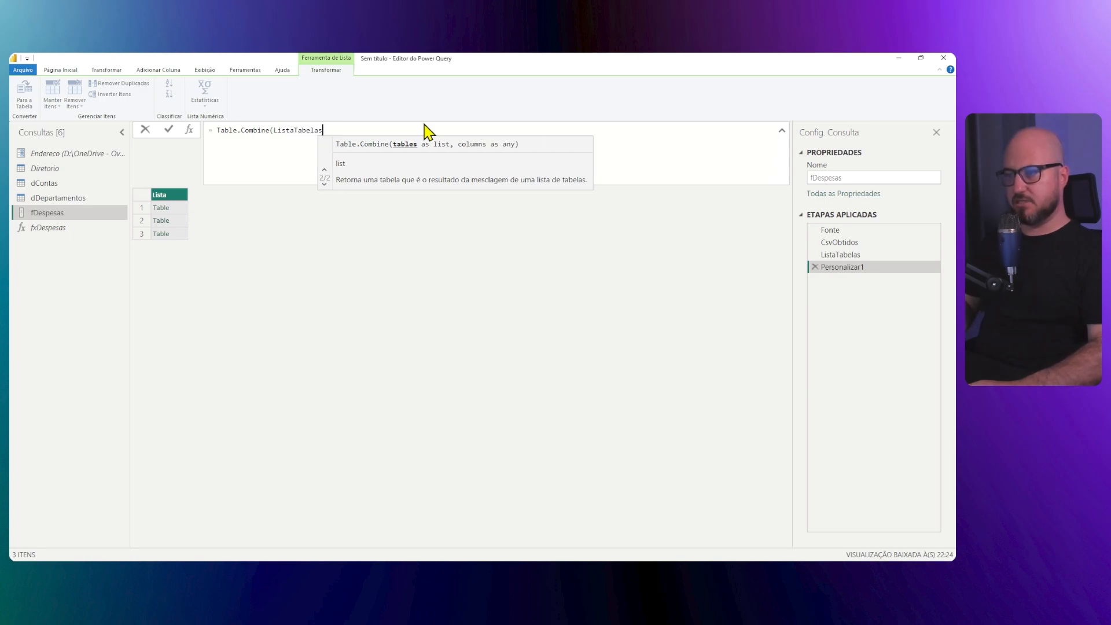
{"action": "type", "text": ")"}
{"action": "key", "text": "Return"}
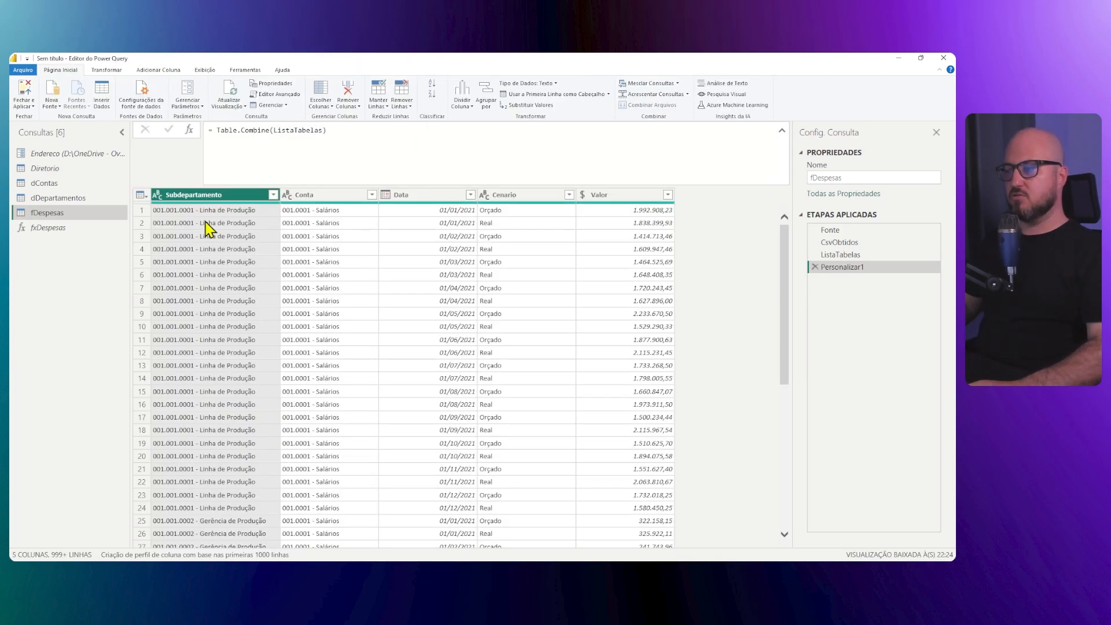
- Examine the combined rows and the full list of dates in the Data column without filtering it
{"action": "scroll", "coordinate": [602, 347], "scroll_direction": "down", "scroll_amount": 15}
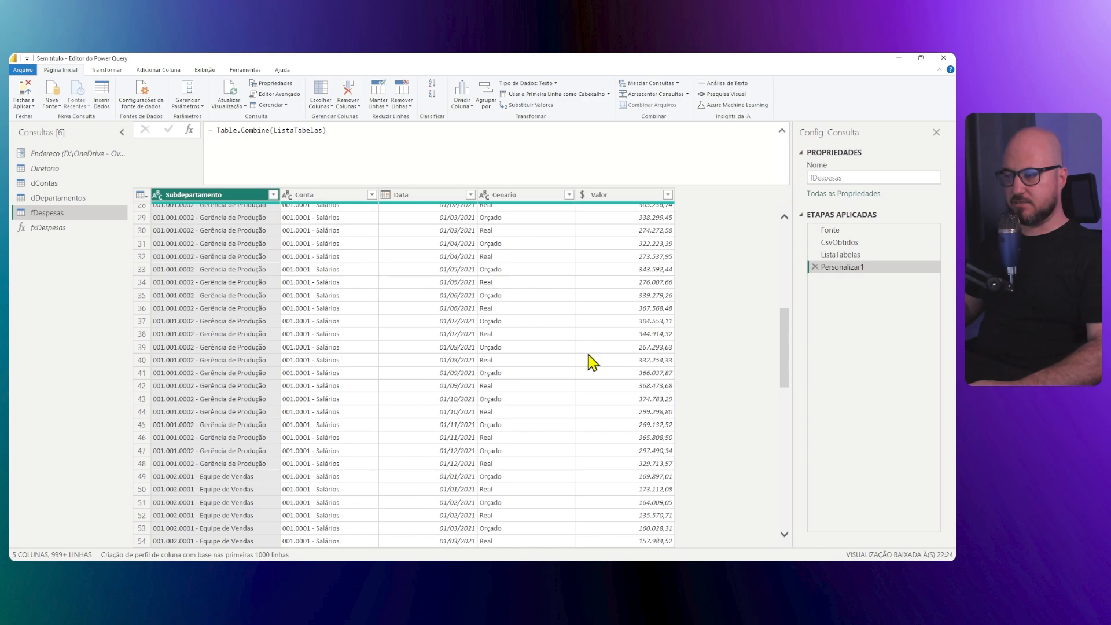
{"action": "left_click", "coordinate": [472, 198]}
{"action": "left_click", "coordinate": [471, 195]}
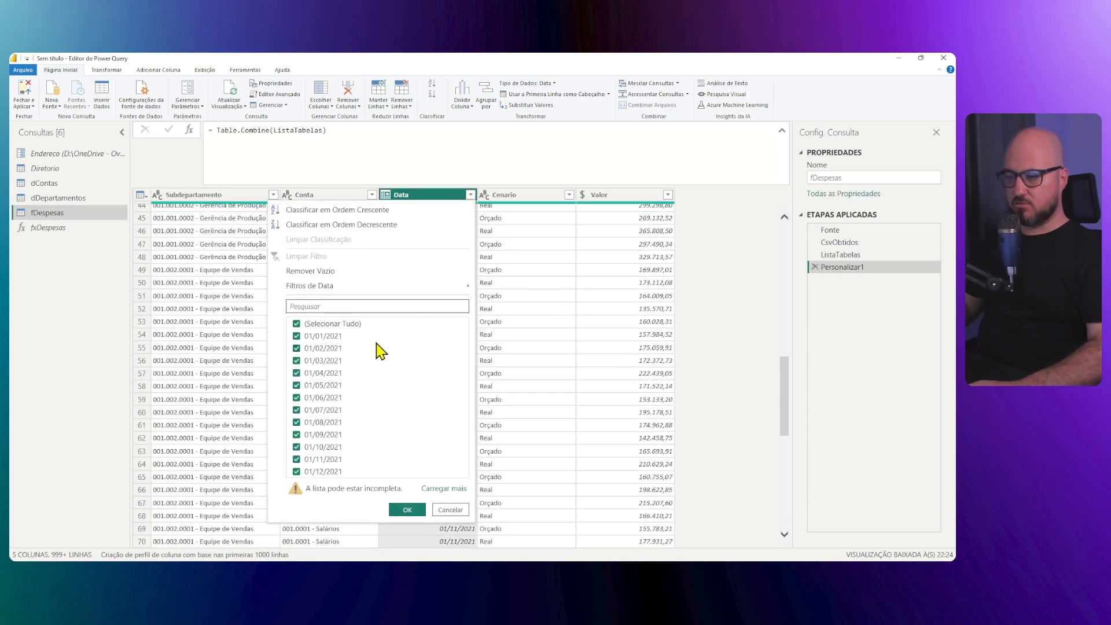
{"action": "left_click", "coordinate": [454, 492]}
{"action": "scroll", "coordinate": [391, 404], "scroll_direction": "down", "scroll_amount": 6}
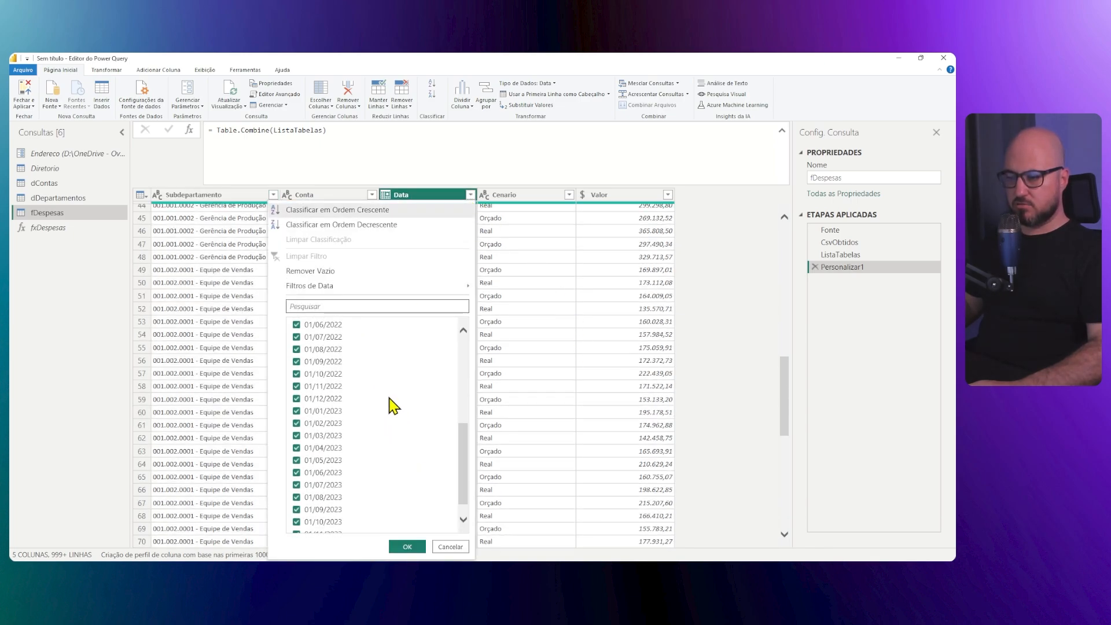
{"action": "scroll", "coordinate": [398, 405], "scroll_direction": "up", "scroll_amount": 10}
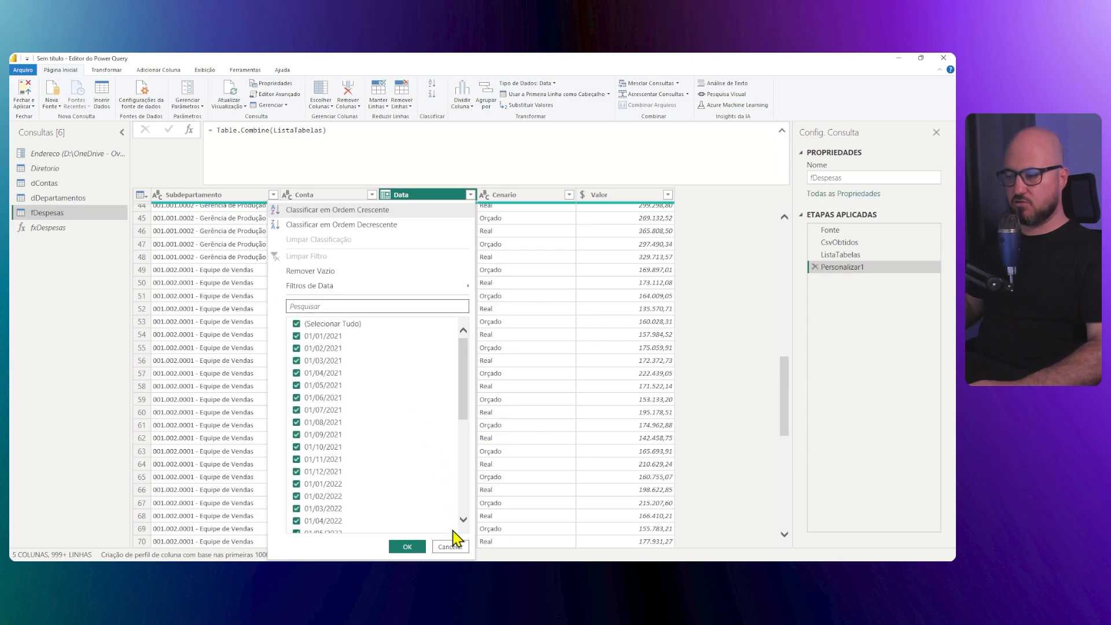
{"action": "left_click", "coordinate": [450, 546]}
- Rename the Table.Combine step as CombinaTabelas
{"action": "right_click", "coordinate": [842, 267]}
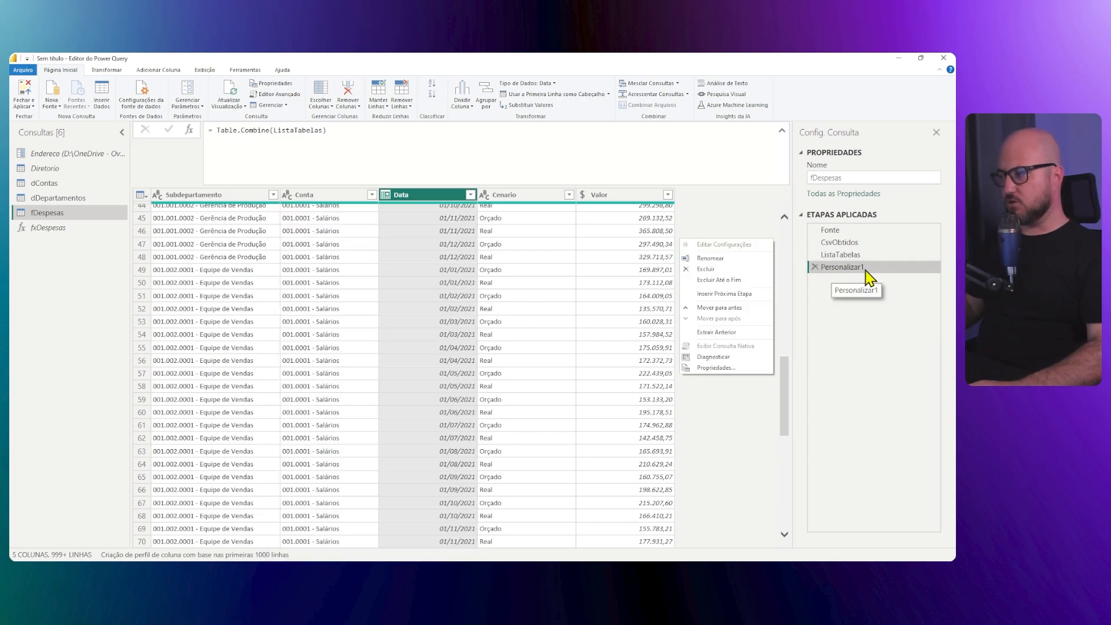
{"action": "left_click", "coordinate": [723, 271]}
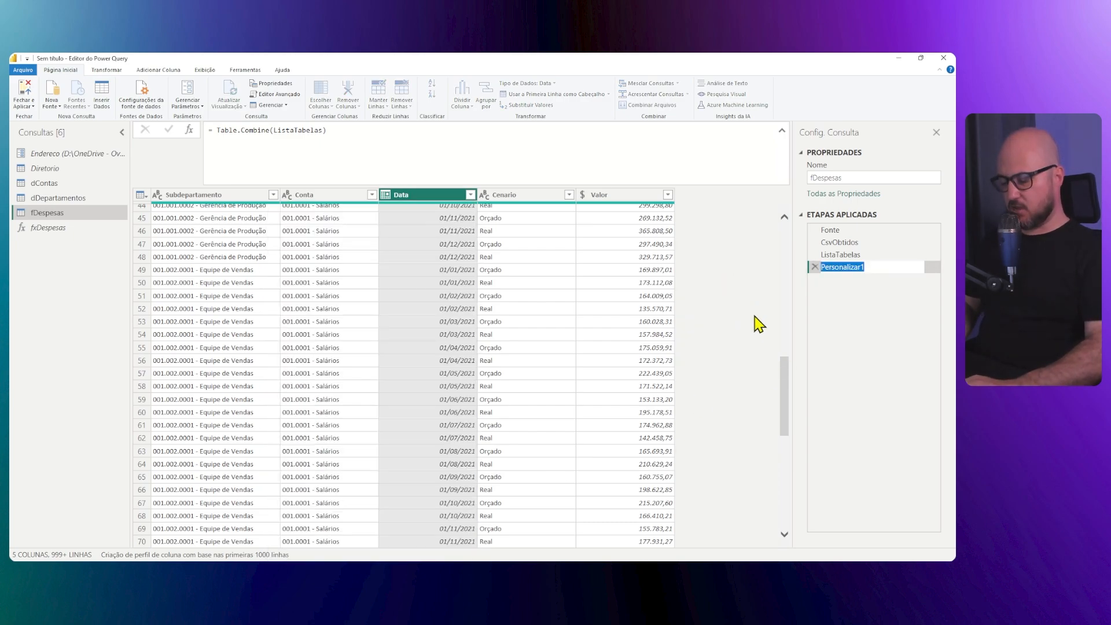
{"action": "type", "text": "Com,bi"}
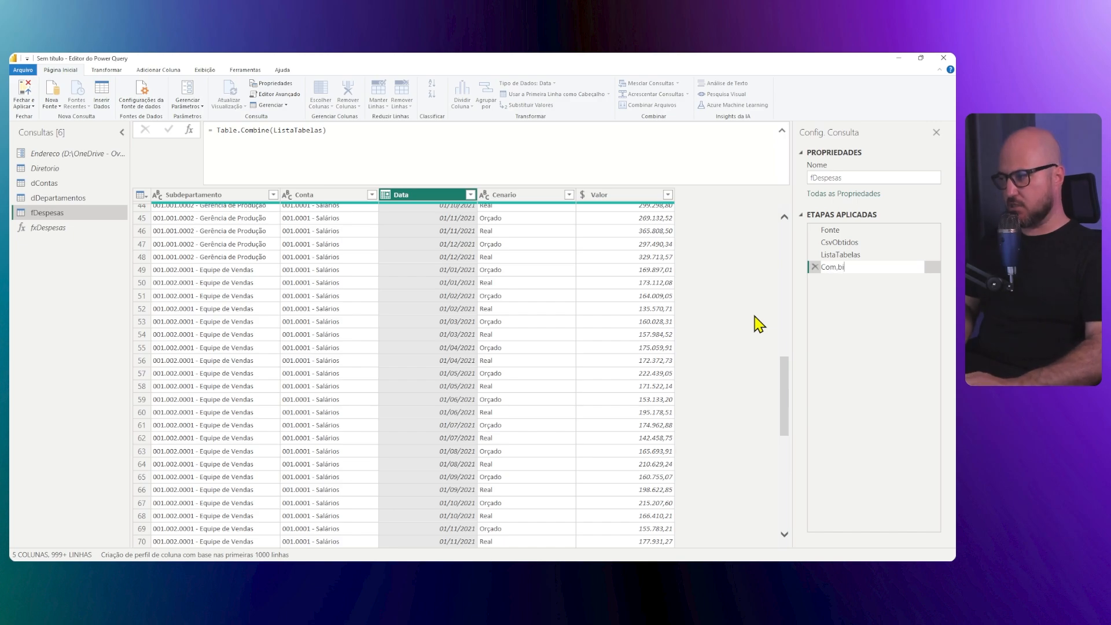
{"action": "key", "text": "BackSpace"}
{"action": "key", "text": "BackSpace"}
{"action": "key", "text": "BackSpace"}
{"action": "type", "text": "bina"}
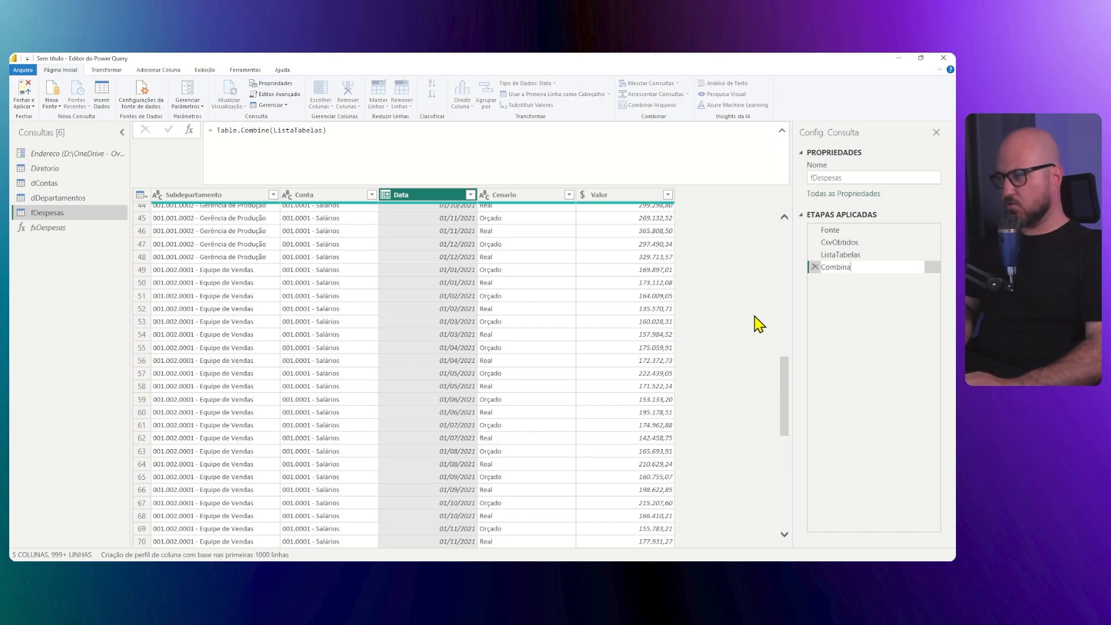
{"action": "type", "text": "Tabelas"}
{"action": "key", "text": "Return"}
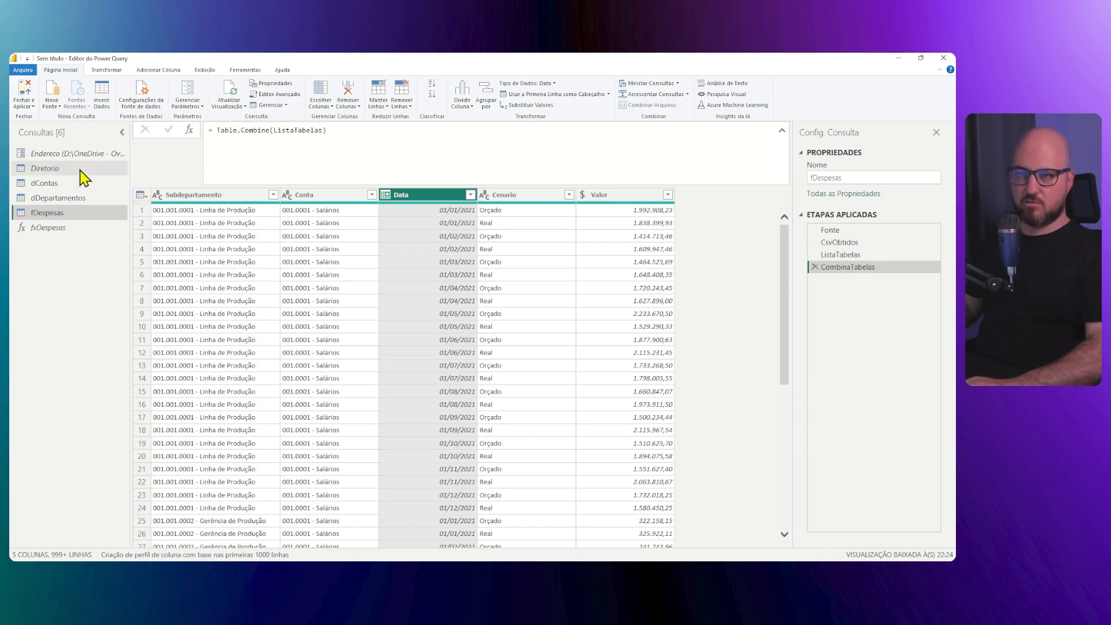
- Review the dContas, dDepartamentos and fDespesas queries, and close and apply them to load the data
{"action": "left_click", "coordinate": [73, 184]}
{"action": "left_click", "coordinate": [71, 199]}
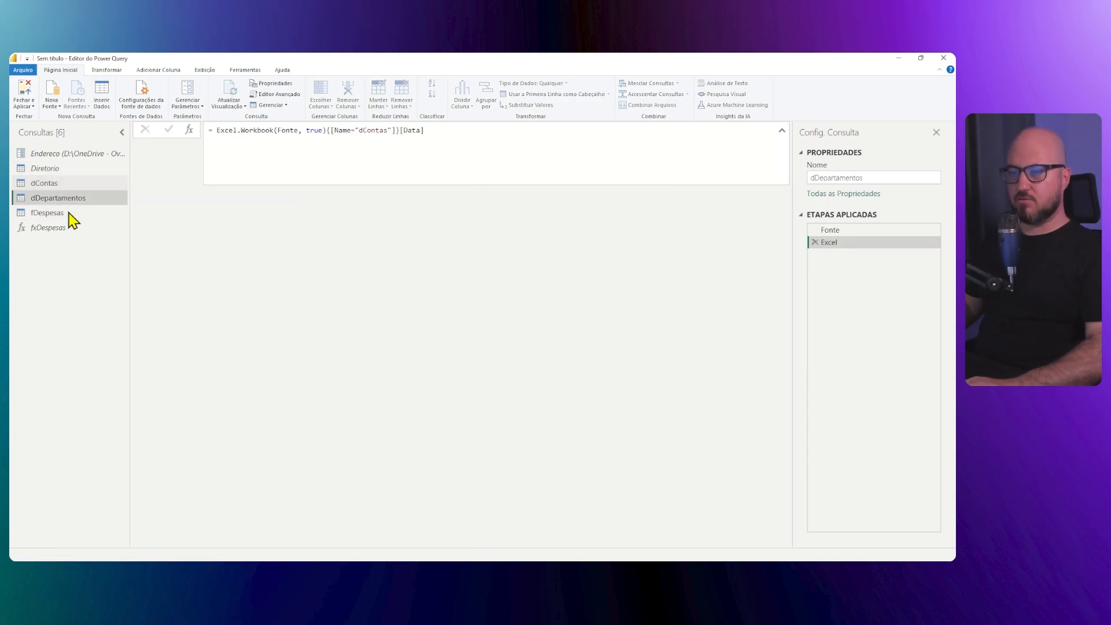
{"action": "left_click", "coordinate": [71, 222]}
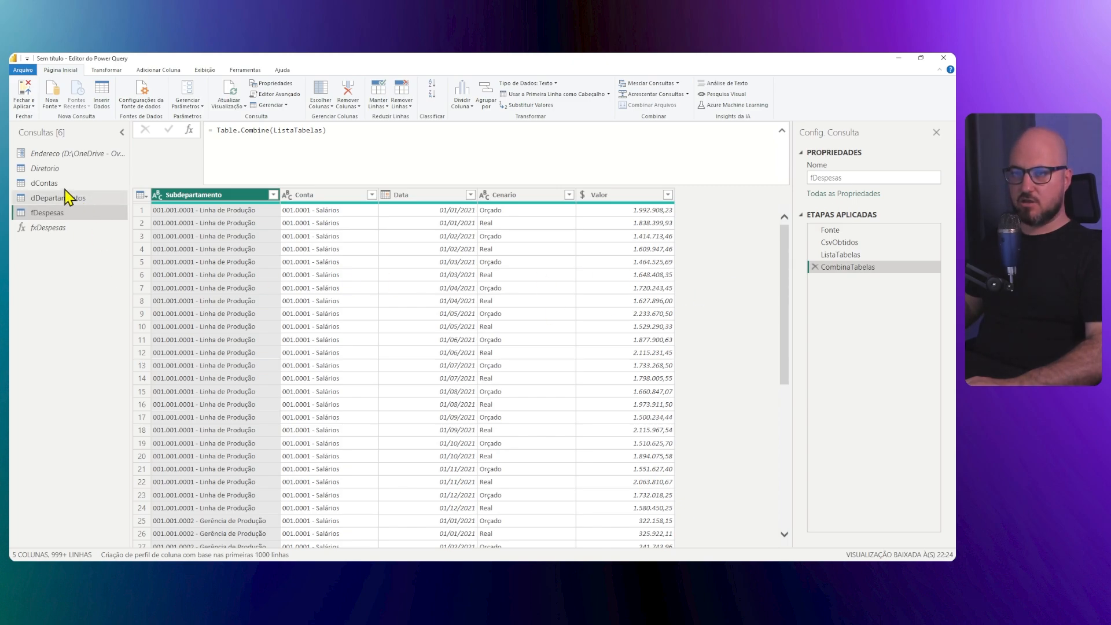
{"action": "left_click", "coordinate": [34, 107]}
{"action": "left_click", "coordinate": [45, 119]}
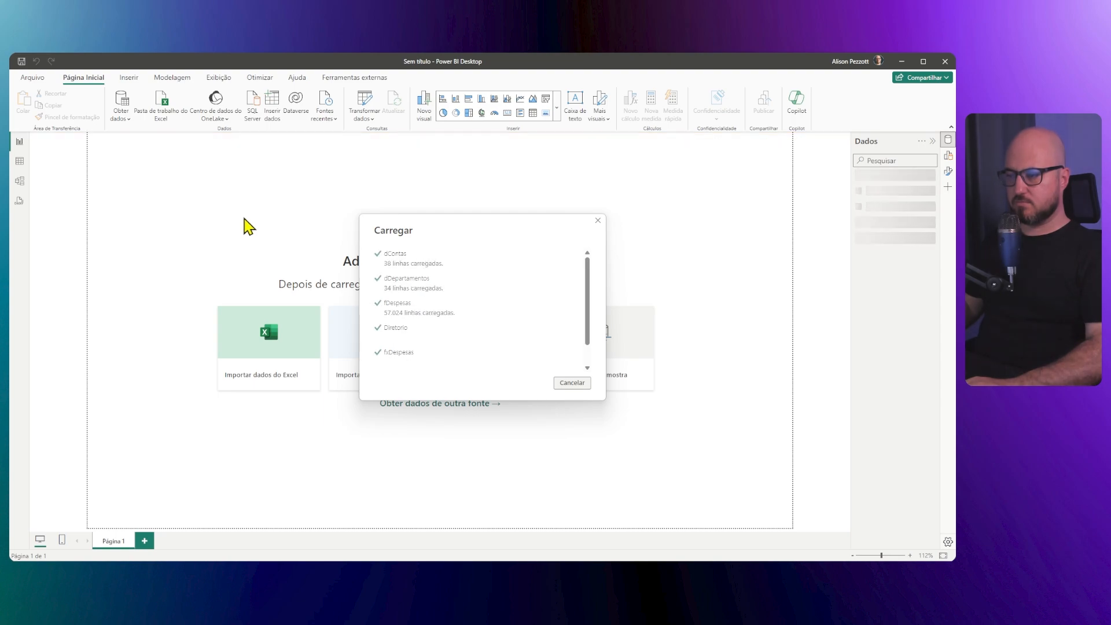
- Place the fDespesas table below dDepartamentos and dContas in the model diagram
{"action": "left_click", "coordinate": [21, 181]}
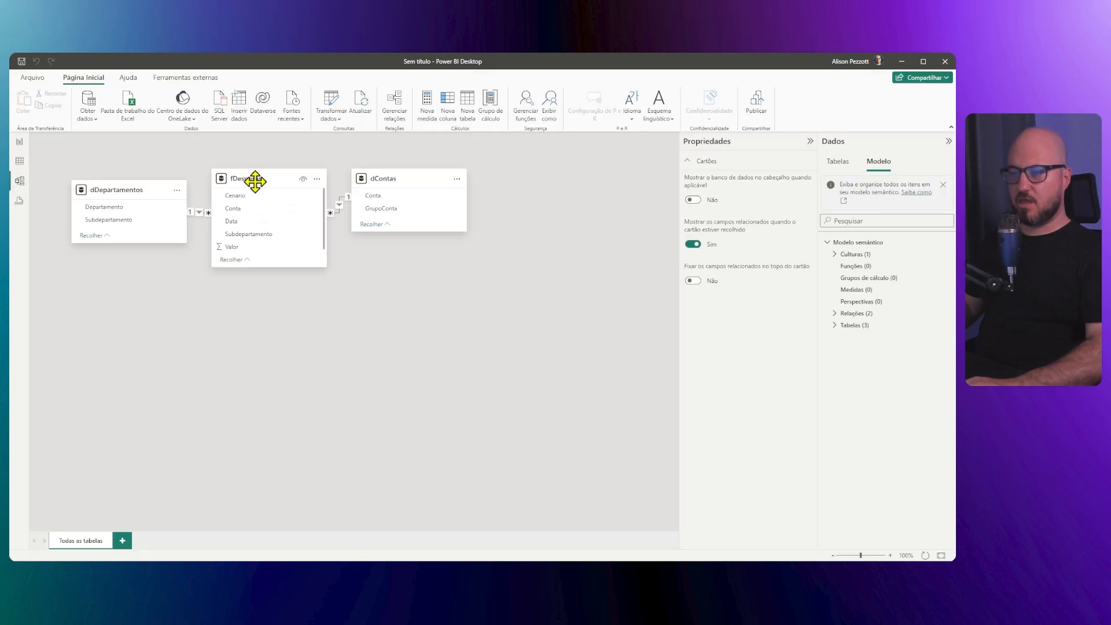
{"action": "left_click_drag", "start_coordinate": [252, 181], "coordinate": [217, 336]}
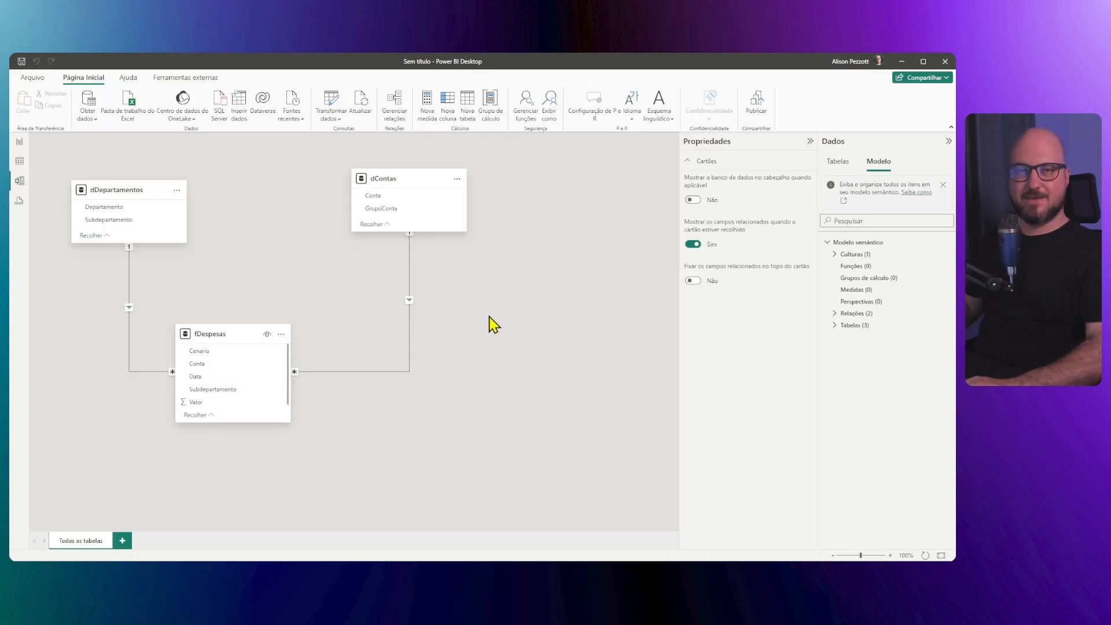